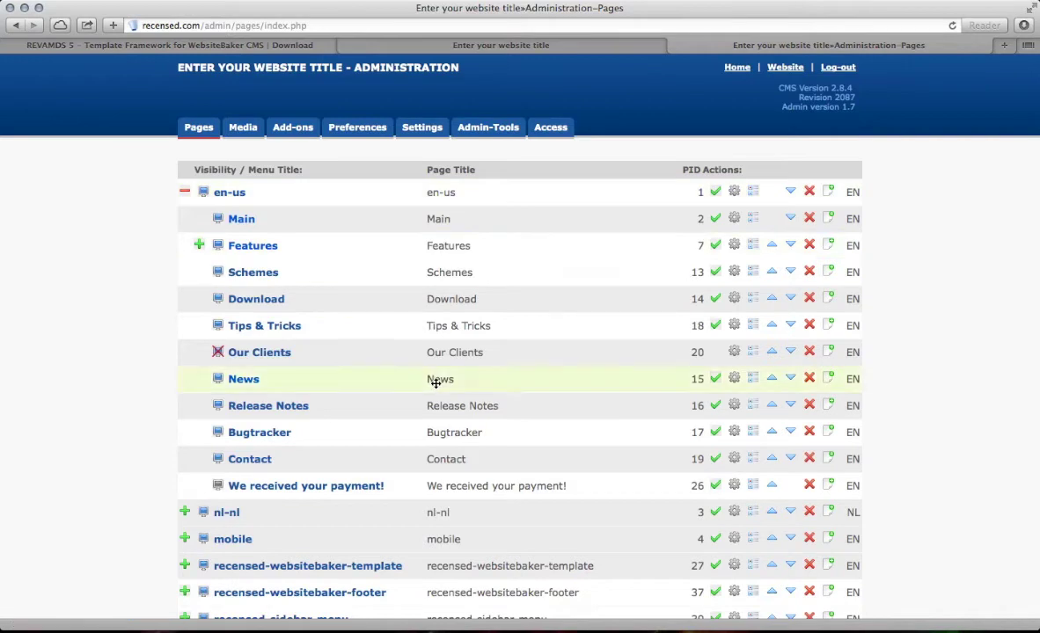
# Step: Examine the page types offered in the Add Page form without changing the WYSIWYG type
pyautogui.click(273, 501)
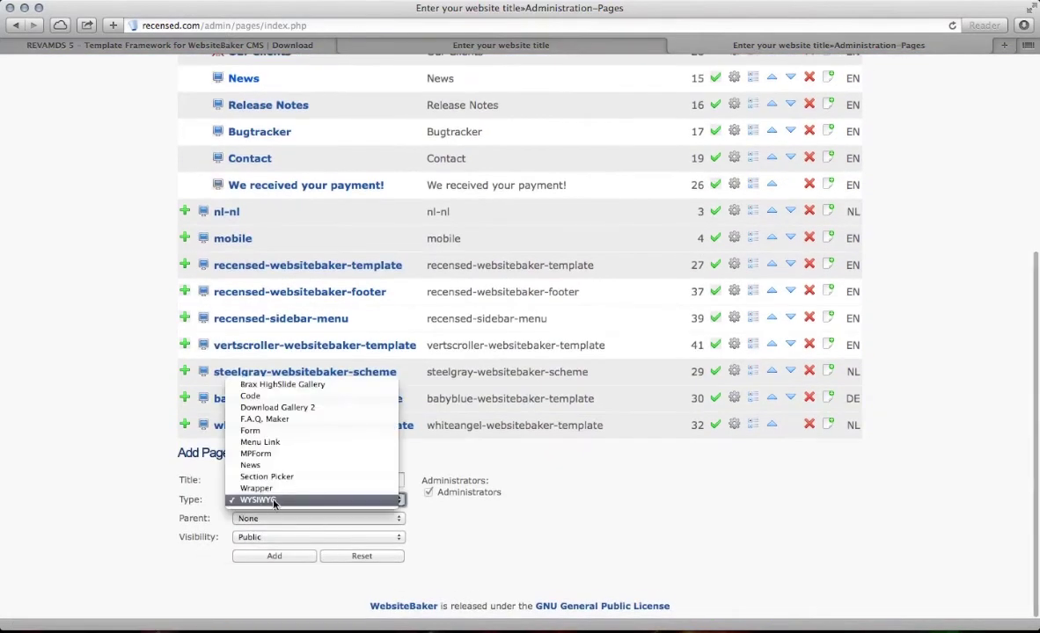
pyautogui.click(120, 364)
pyautogui.scroll(5, 132, 363)
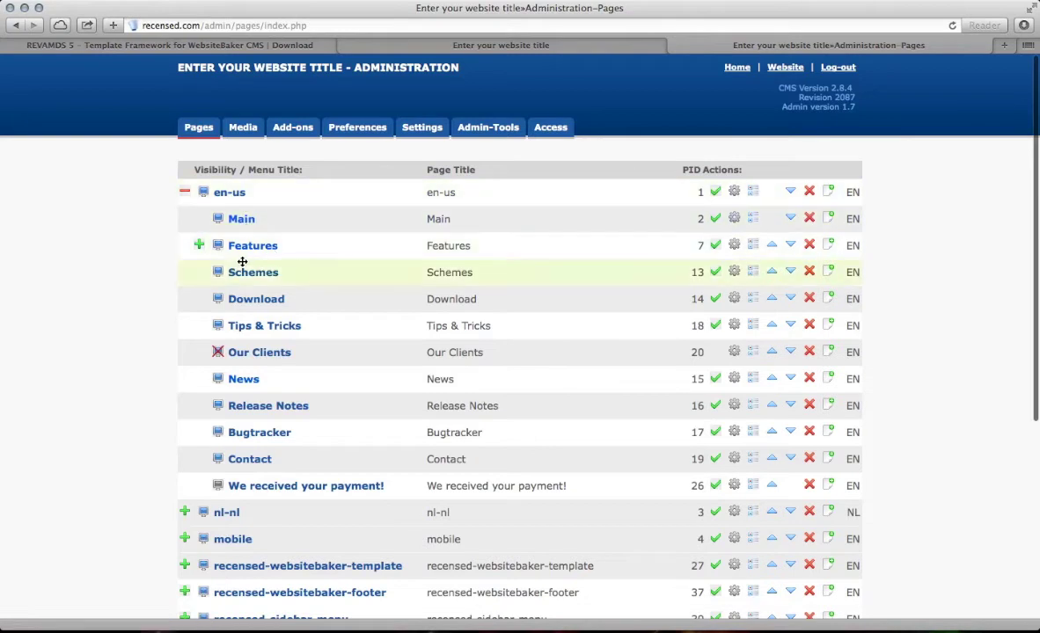
# Step: Look through the subpages of nl-nl, mobile and recensed-websitebaker-template, and collapse every page tree including en-us
pyautogui.scroll(-5, 264, 259)
pyautogui.click(184, 319)
pyautogui.click(185, 319)
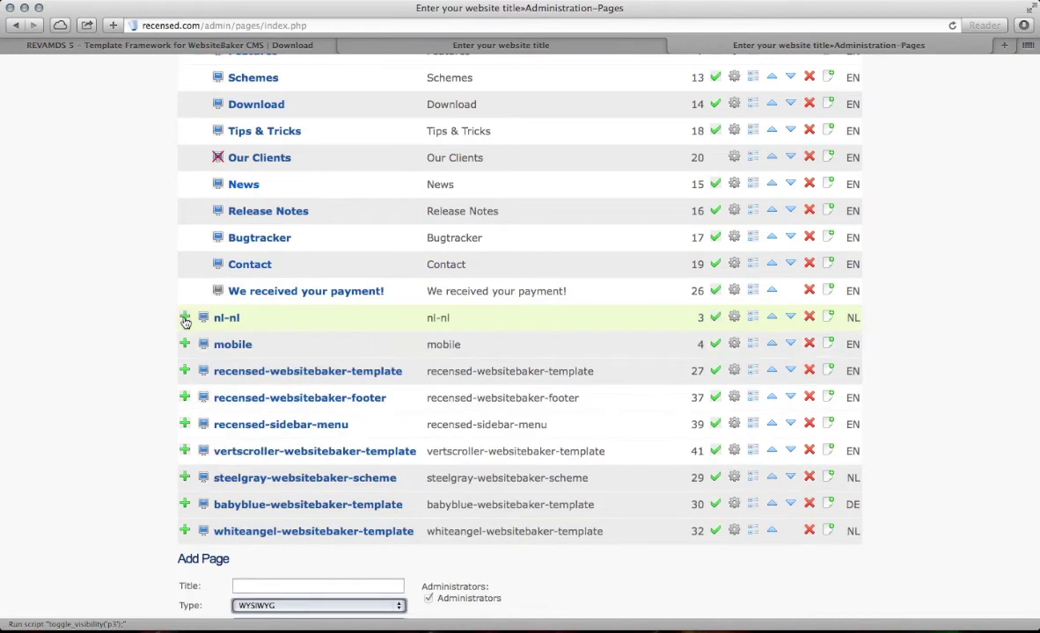
pyautogui.click(185, 345)
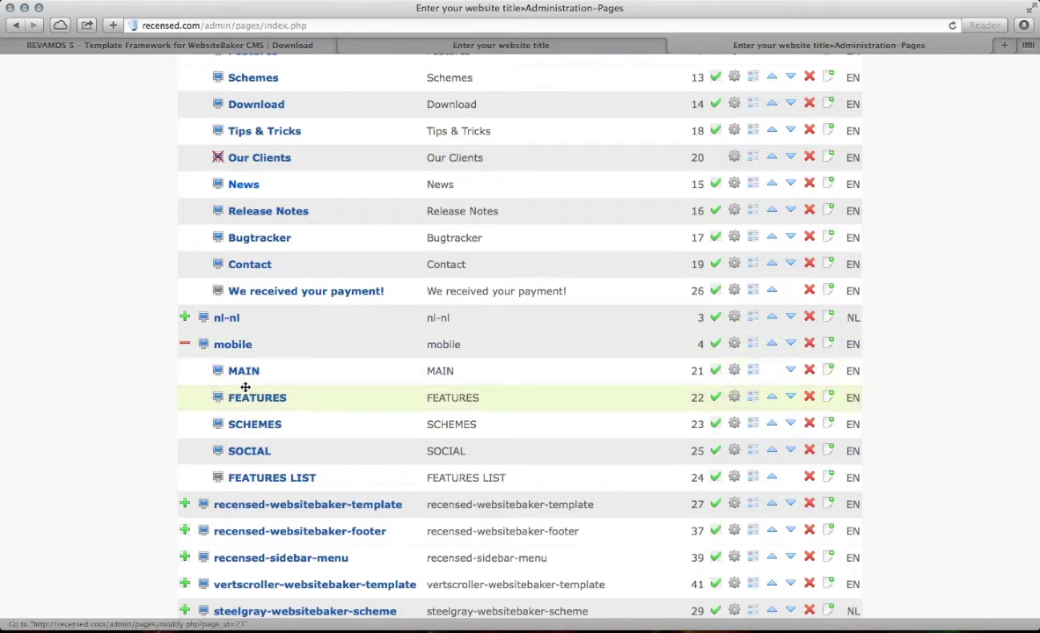
pyautogui.click(184, 345)
pyautogui.click(185, 370)
pyautogui.click(185, 371)
pyautogui.scroll(5, 243, 281)
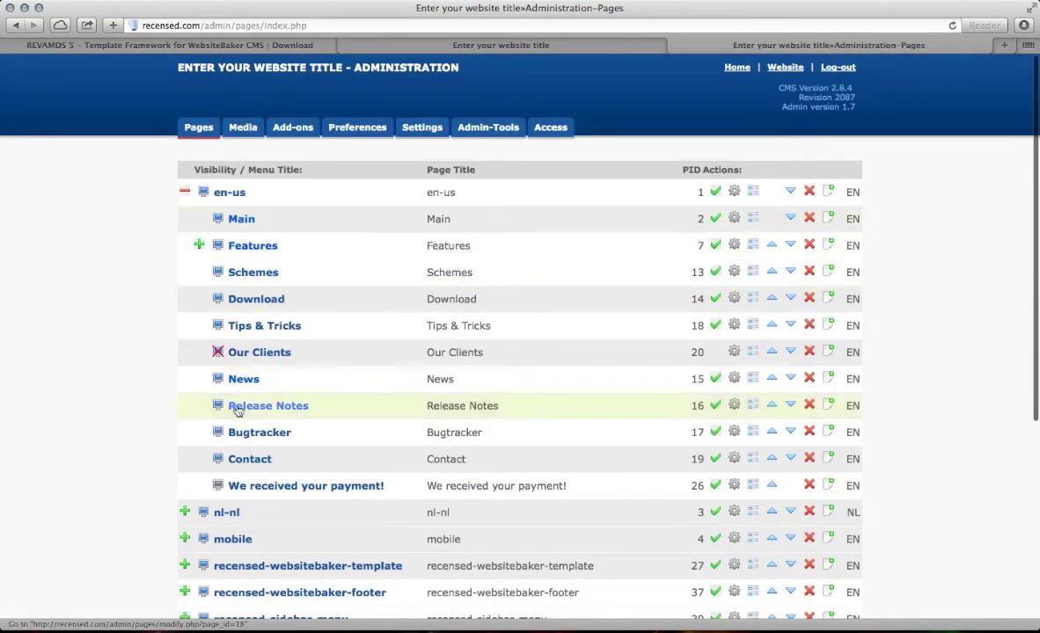
pyautogui.click(185, 191)
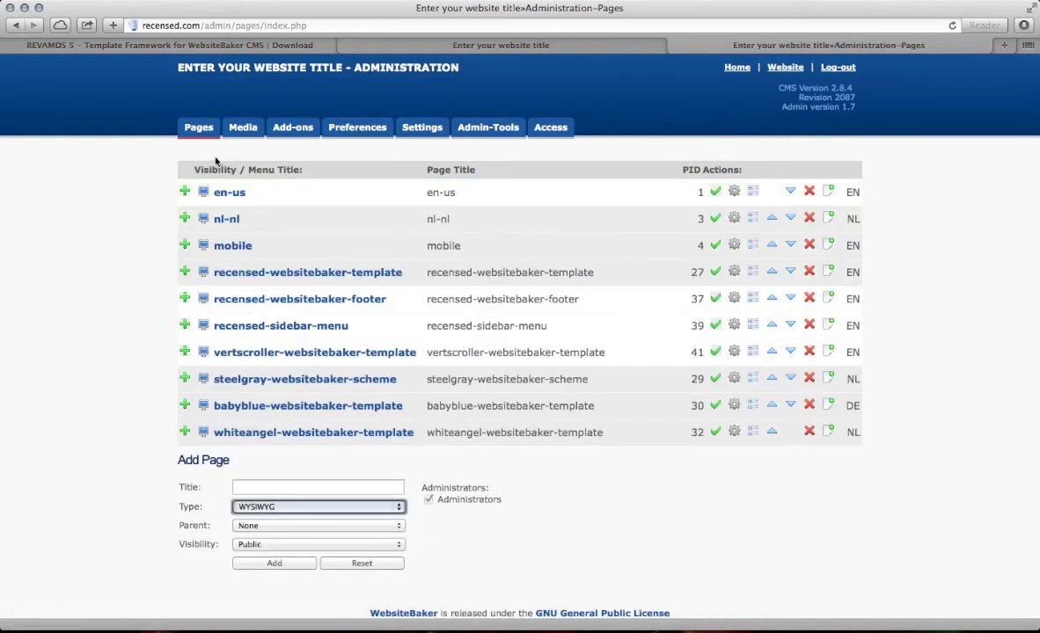
# Step: Switch to Finder to examine Additional Schemes.zip and revamds_5.zip in the REVAMDS 5 – PRE-RTW folder, and return to Safari
pyautogui.press('super+Tab')
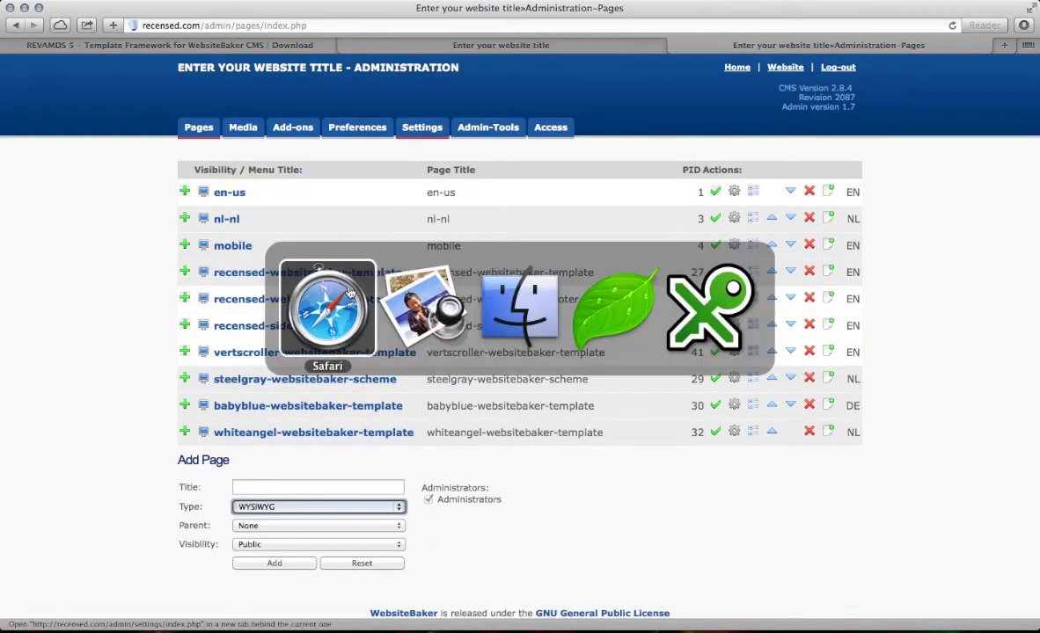
pyautogui.press('super+Tab')
pyautogui.press('super+Tab')
pyautogui.click(392, 290)
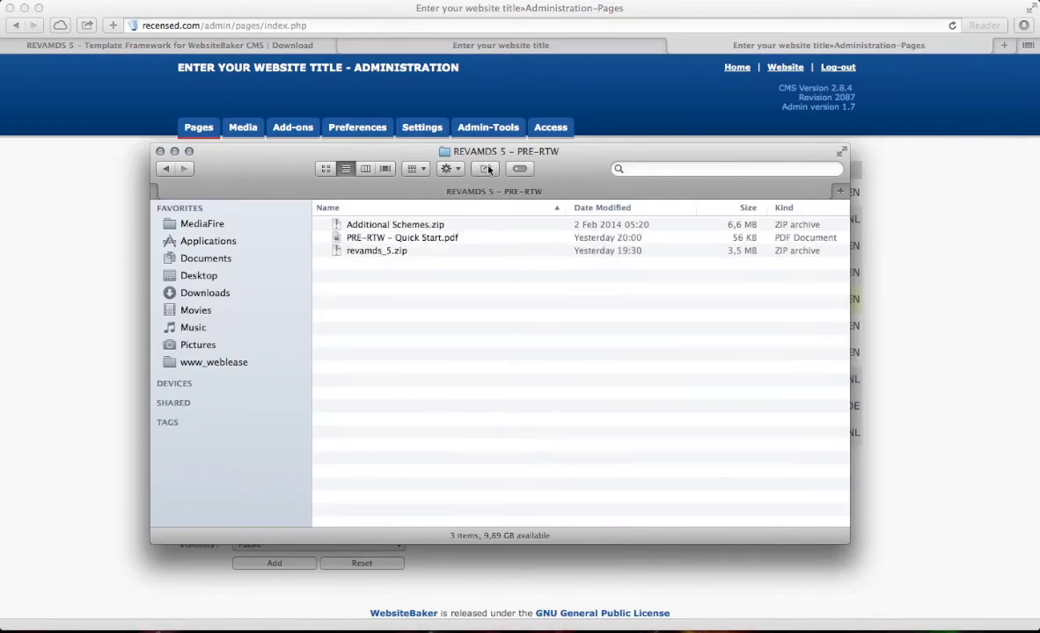
pyautogui.click(400, 227)
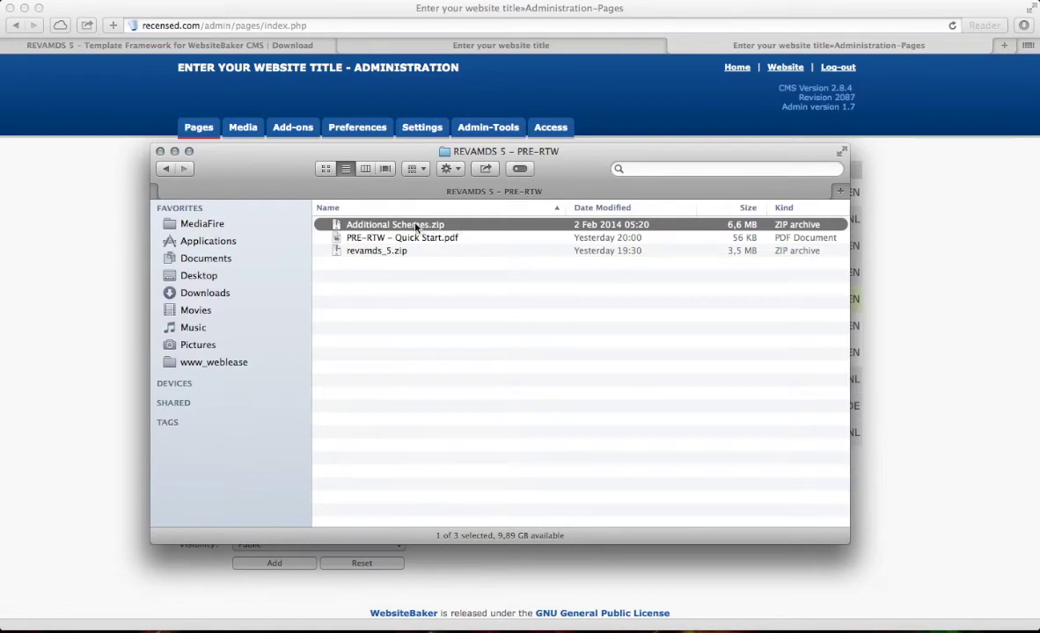
pyautogui.click(364, 249)
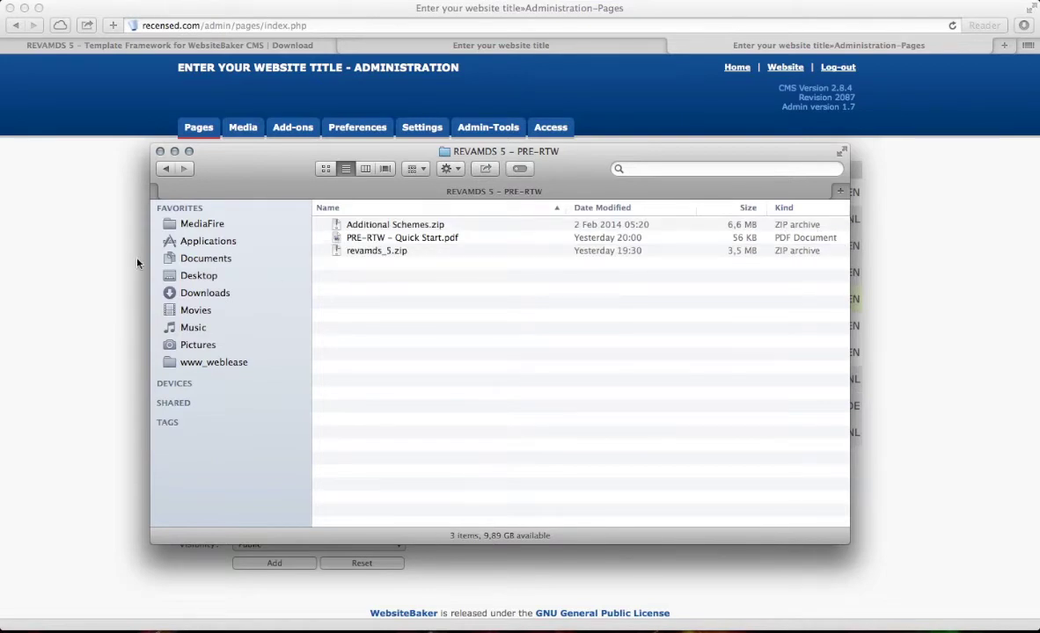
pyautogui.click(118, 234)
# Step: Install revamds_5.zip from the REVAMDS 5 – PRE-RTW downloads folder as a template add-on
pyautogui.click(292, 129)
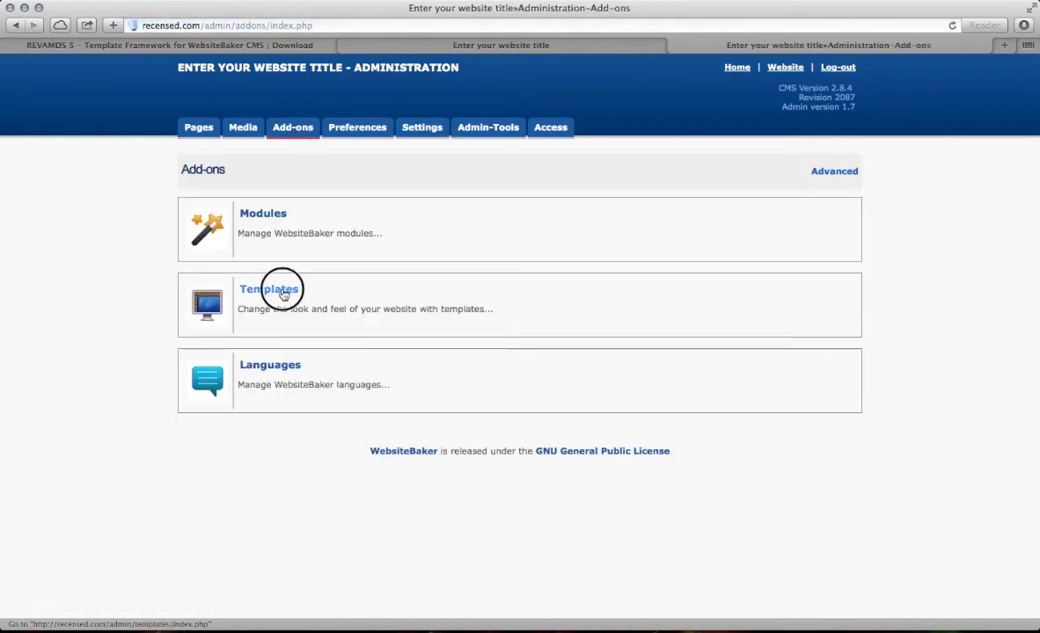
pyautogui.click(281, 290)
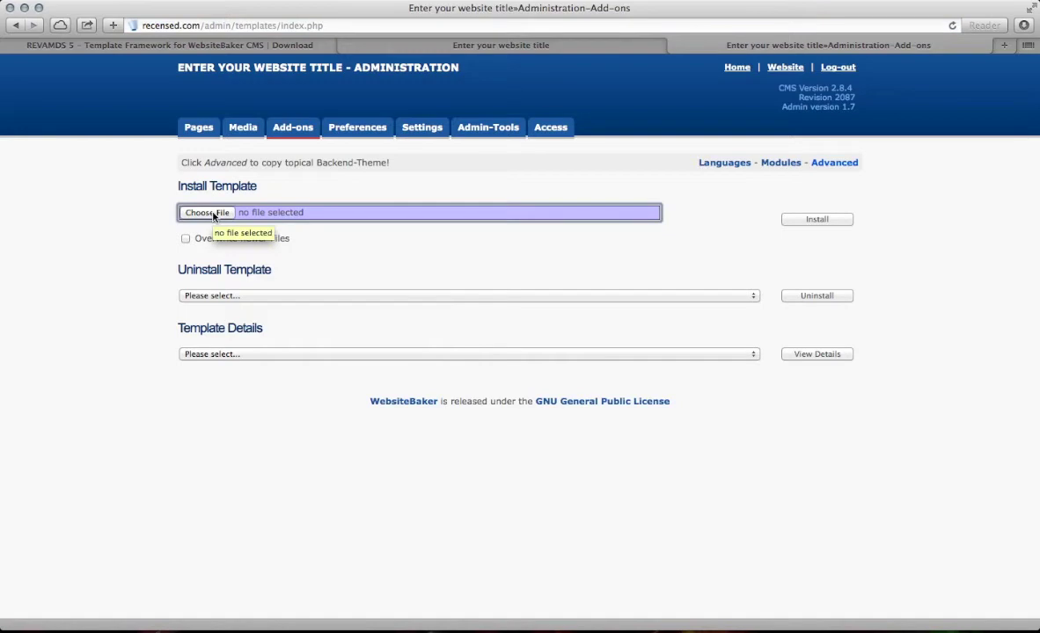
pyautogui.click(213, 216)
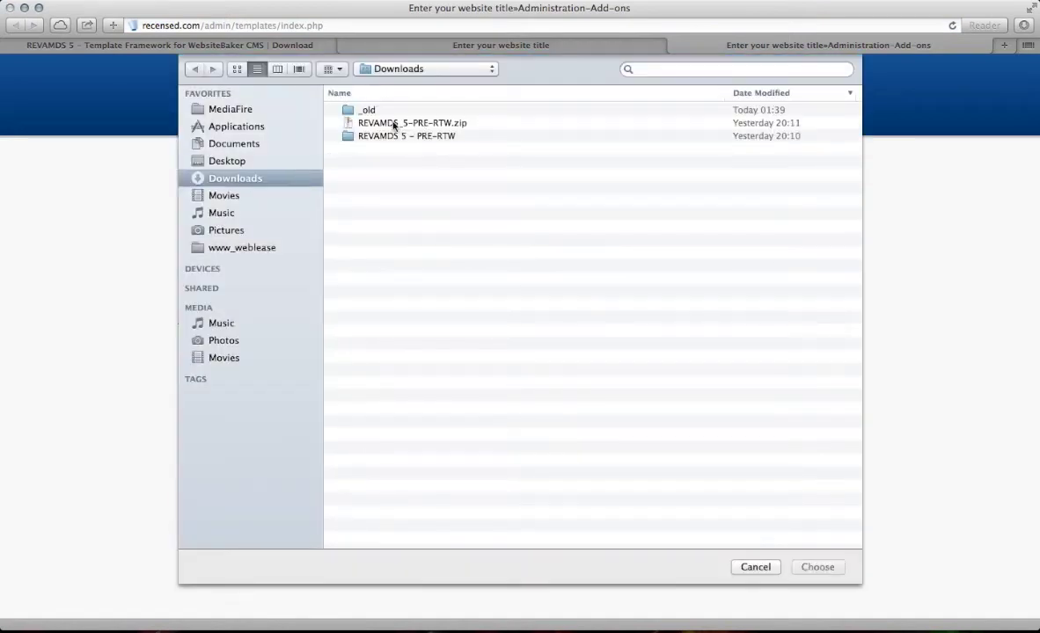
pyautogui.doubleClick(374, 139)
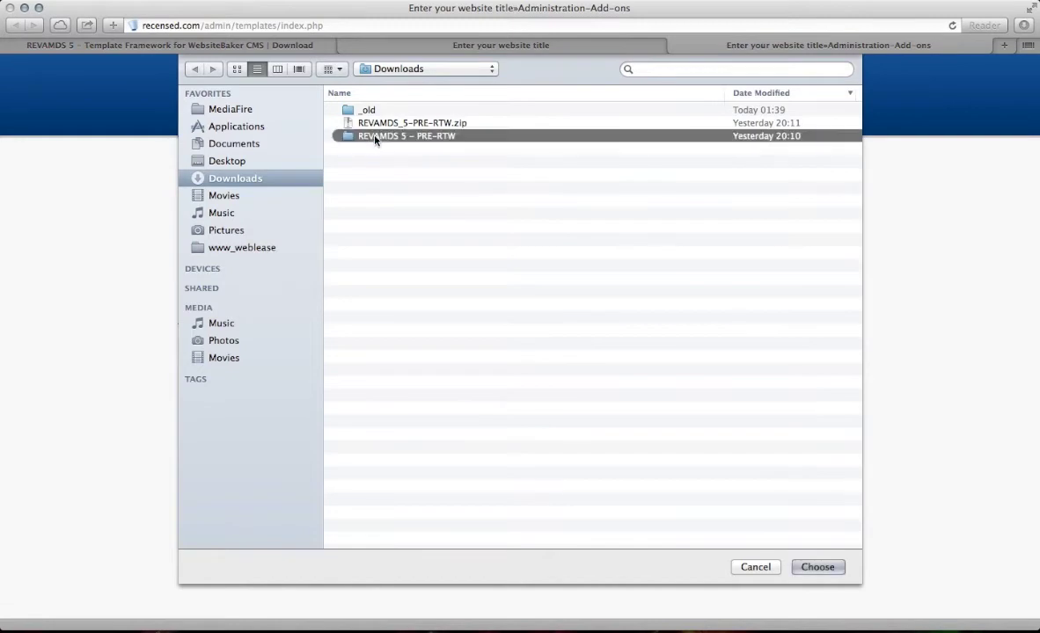
pyautogui.click(420, 130)
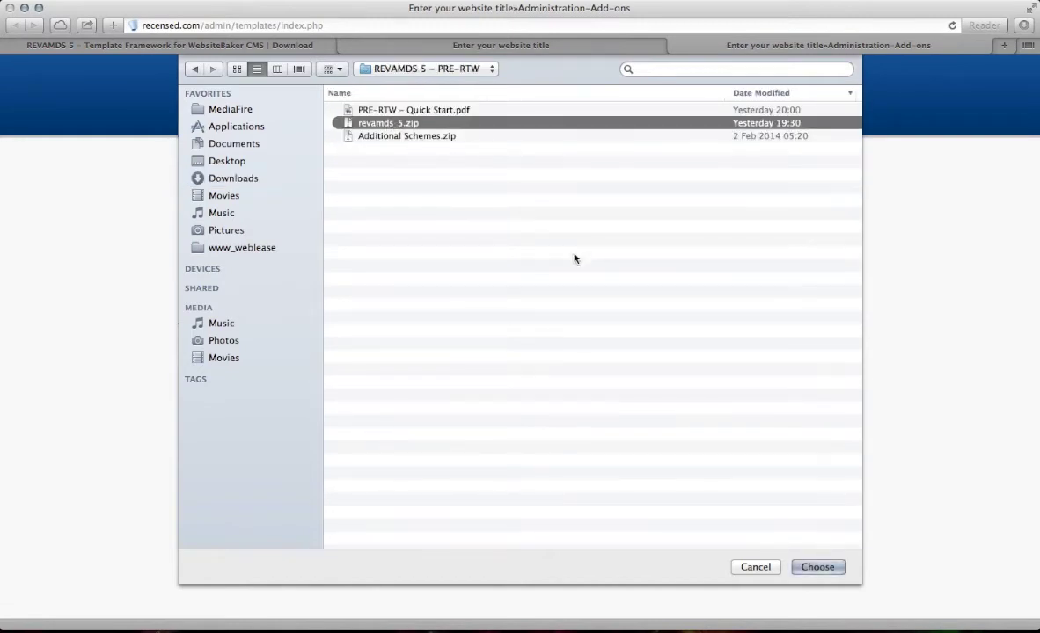
pyautogui.click(836, 572)
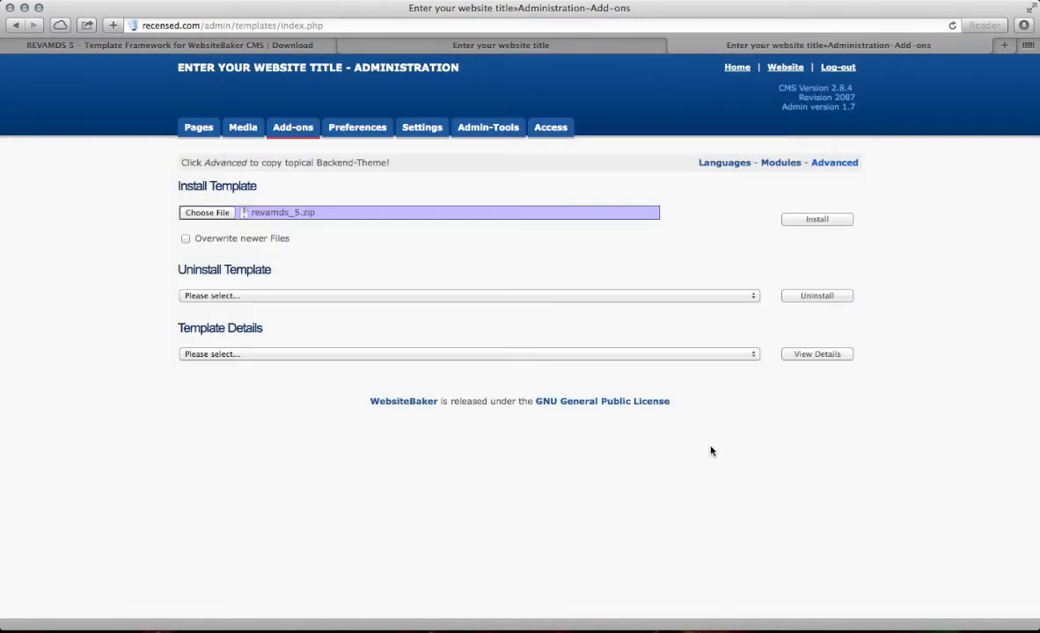
pyautogui.click(827, 222)
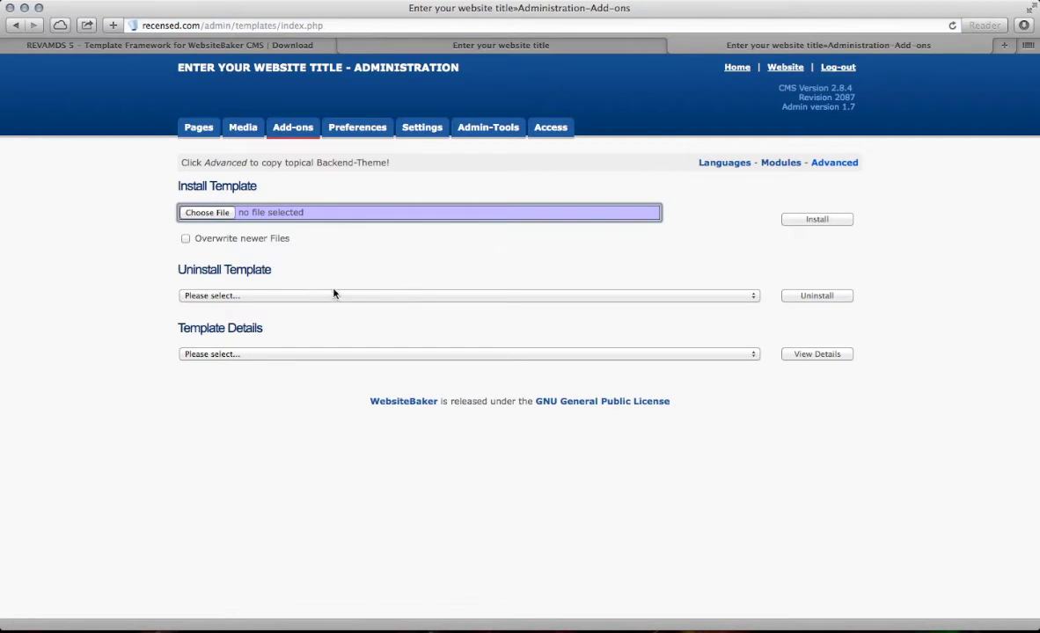
# Step: View the details of the REVAMDS template, check its version, and return to the template management page
pyautogui.click(293, 354)
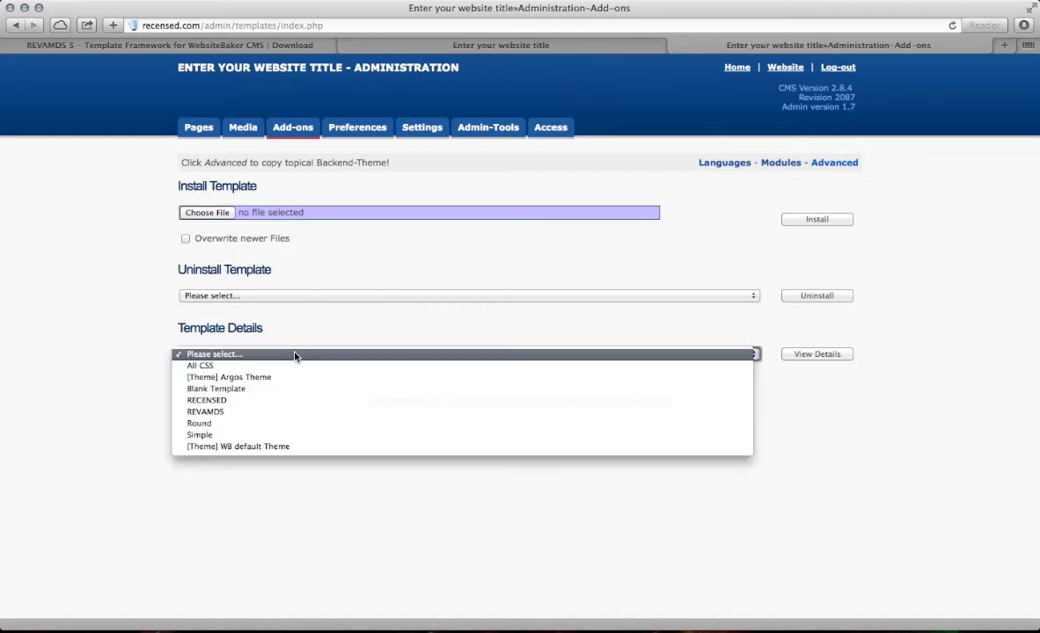
pyautogui.click(224, 419)
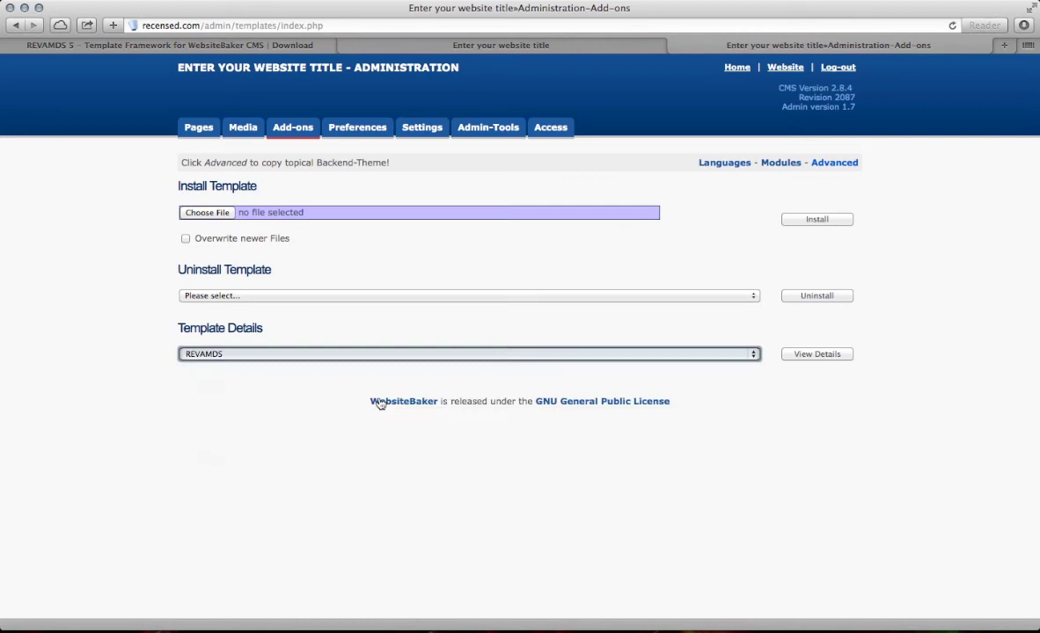
pyautogui.click(800, 354)
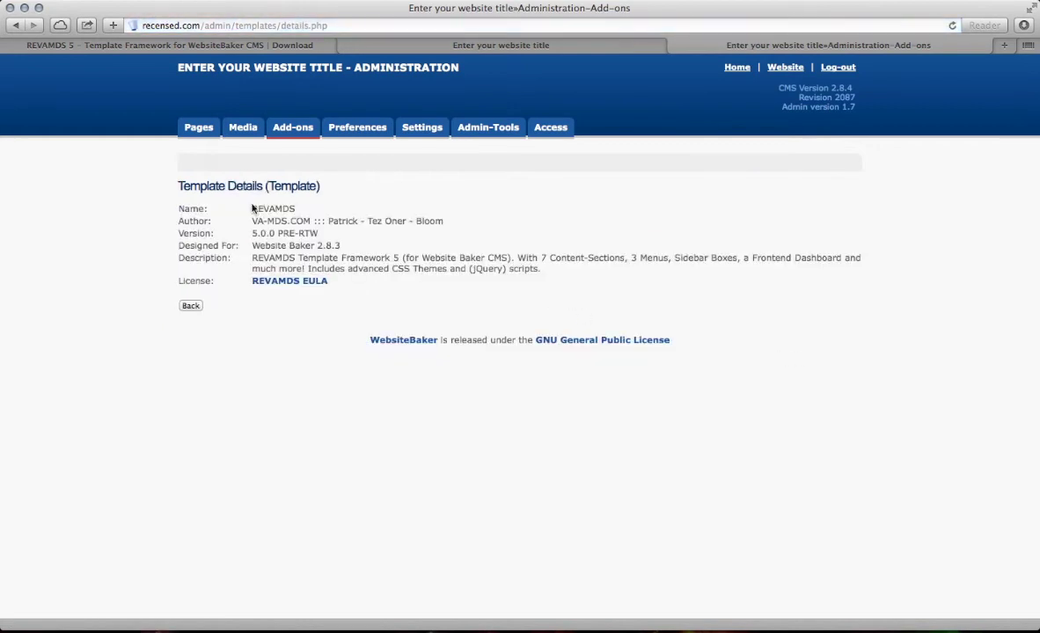
pyautogui.moveTo(253, 233); pyautogui.dragTo(316, 231)
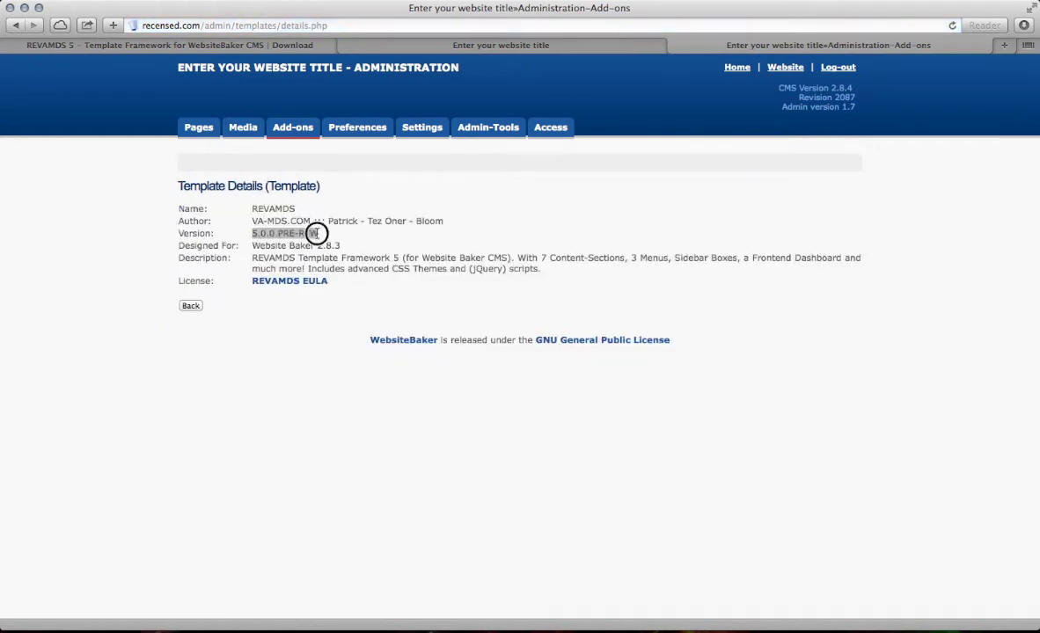
pyautogui.click(335, 237)
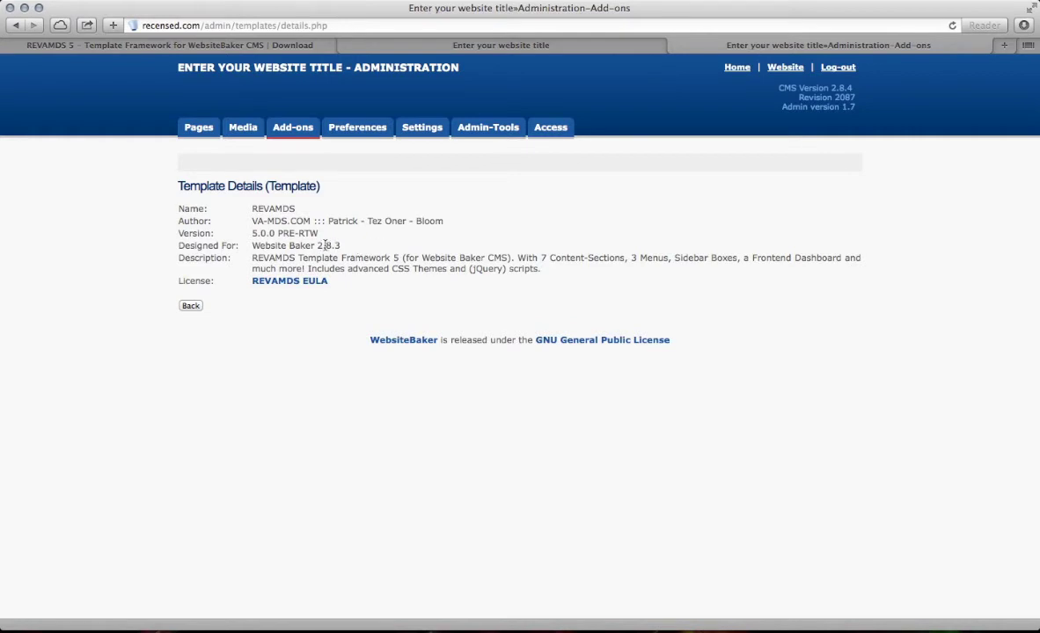
pyautogui.click(190, 307)
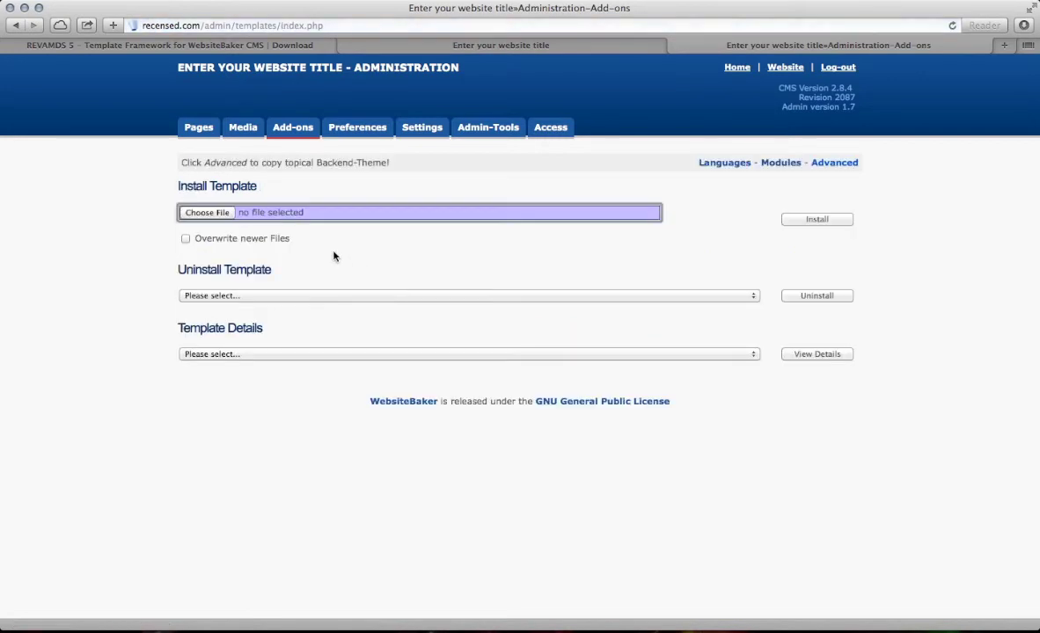
# Step: Open the Configuration page under Features on the public website and look through its content
pyautogui.click(545, 47)
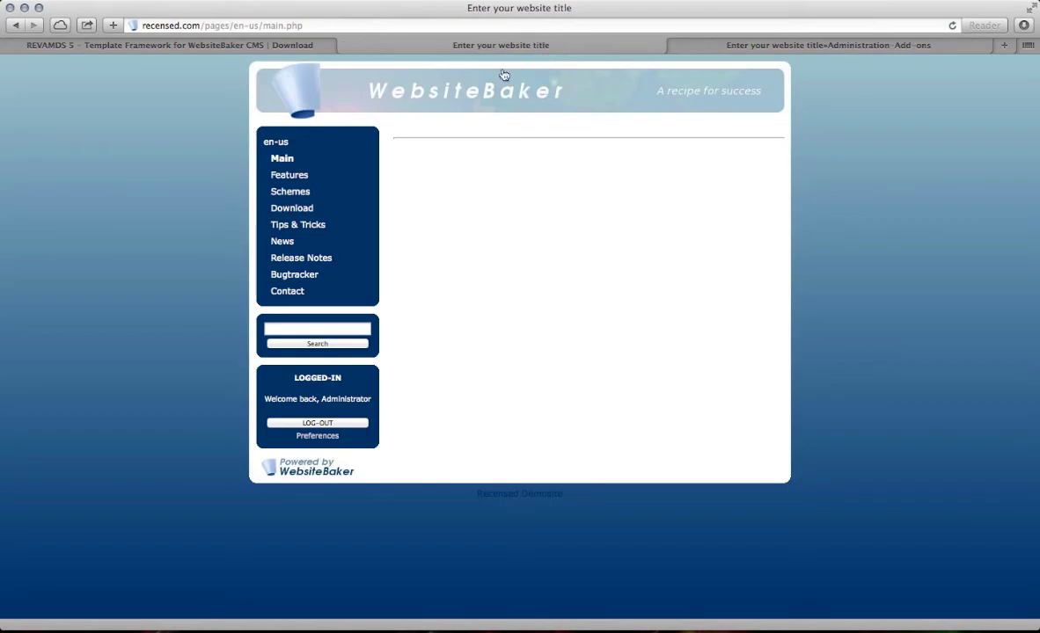
pyautogui.click(283, 145)
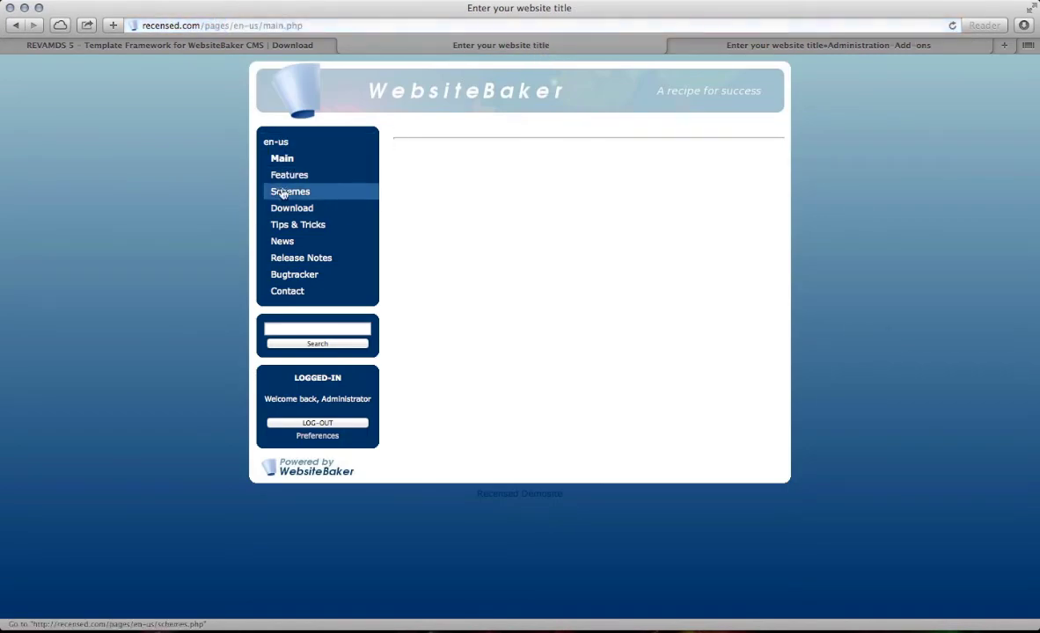
pyautogui.click(285, 175)
pyautogui.click(297, 193)
pyautogui.scroll(-20, 281, 209)
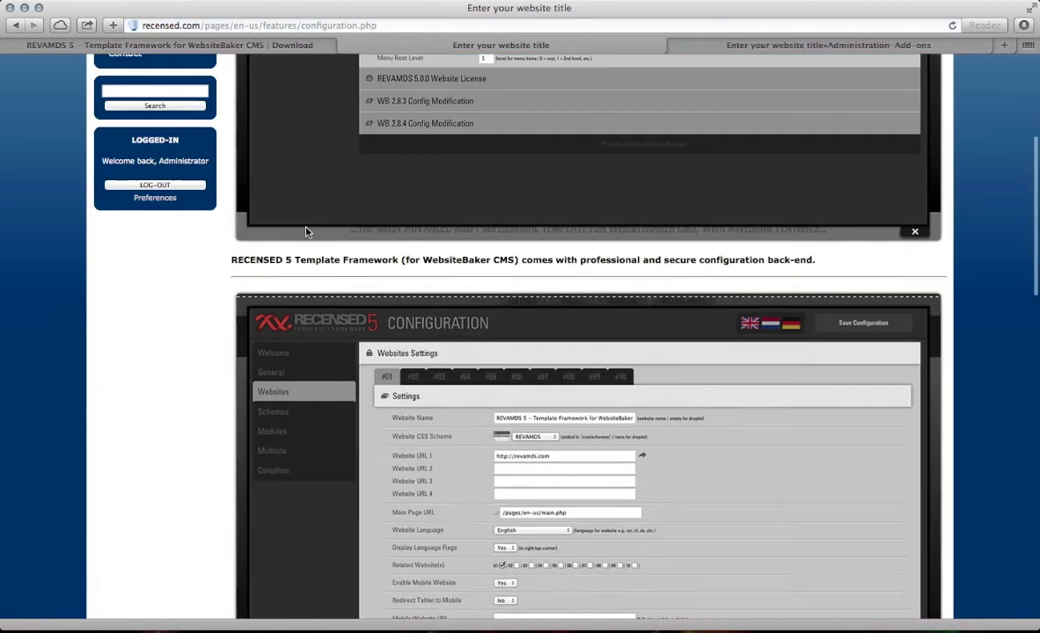
pyautogui.scroll(20, 331, 203)
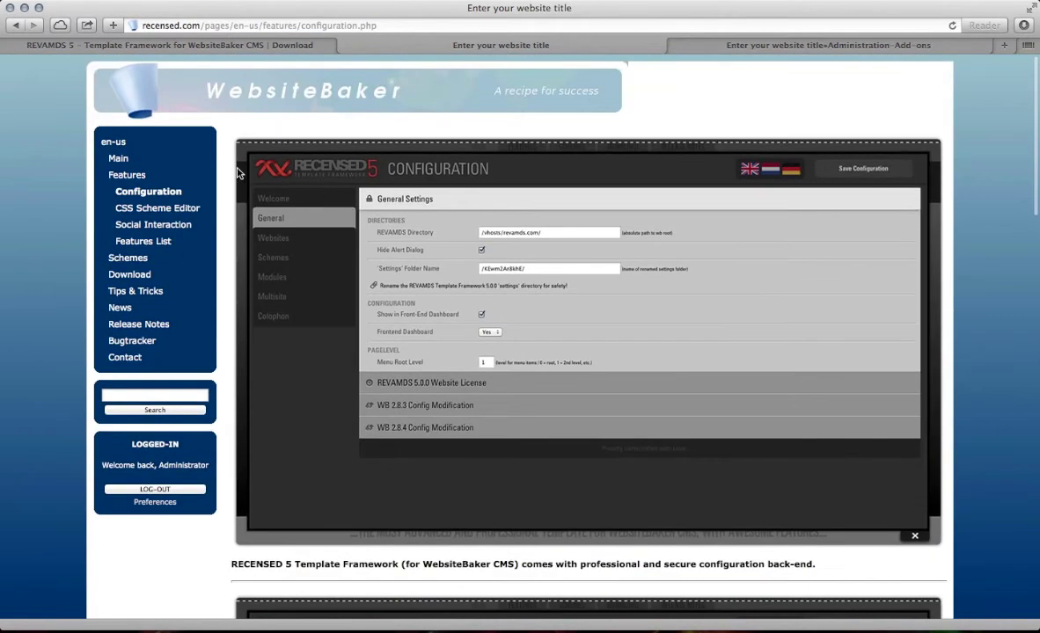
# Step: View the website's CSS Scheme Editor, Social Interaction and Schemes pages, and return to the Main page
pyautogui.click(133, 207)
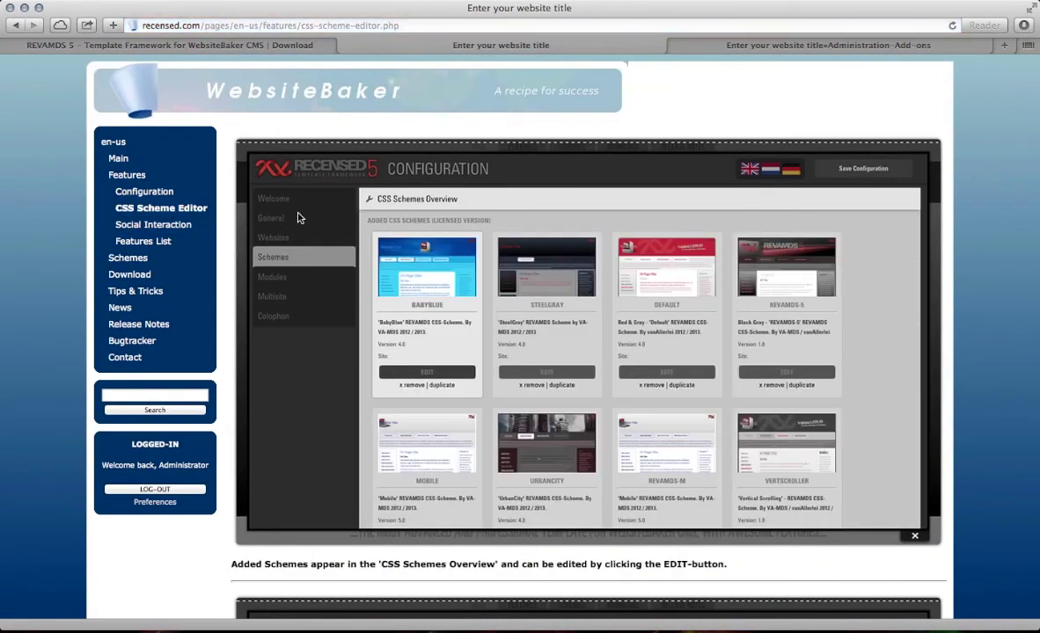
pyautogui.scroll(-10, 297, 216)
pyautogui.scroll(8, 297, 218)
pyautogui.scroll(4, 297, 218)
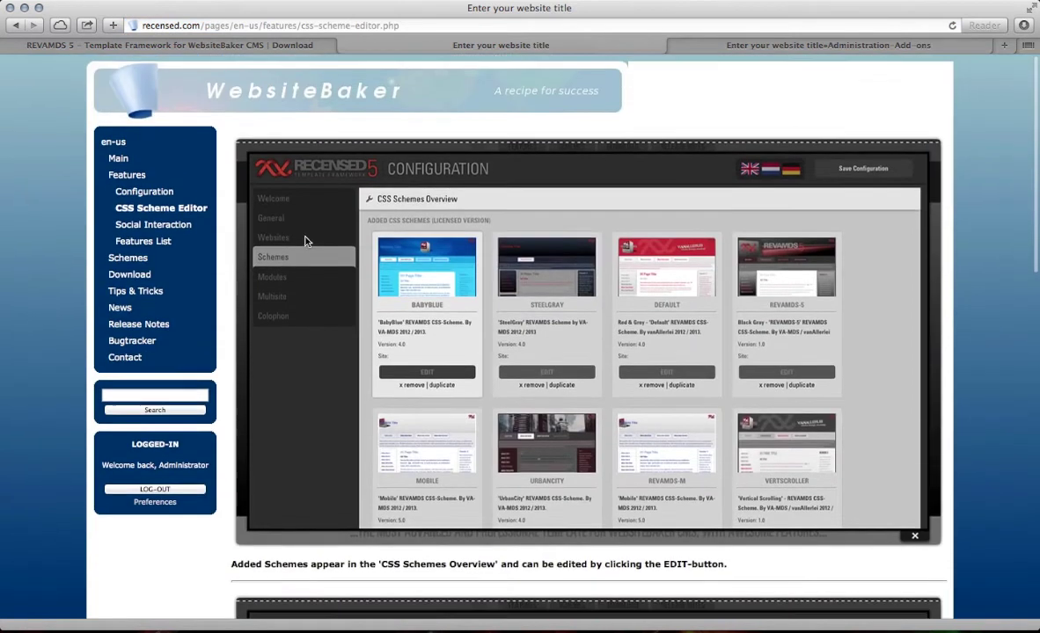
pyautogui.click(153, 224)
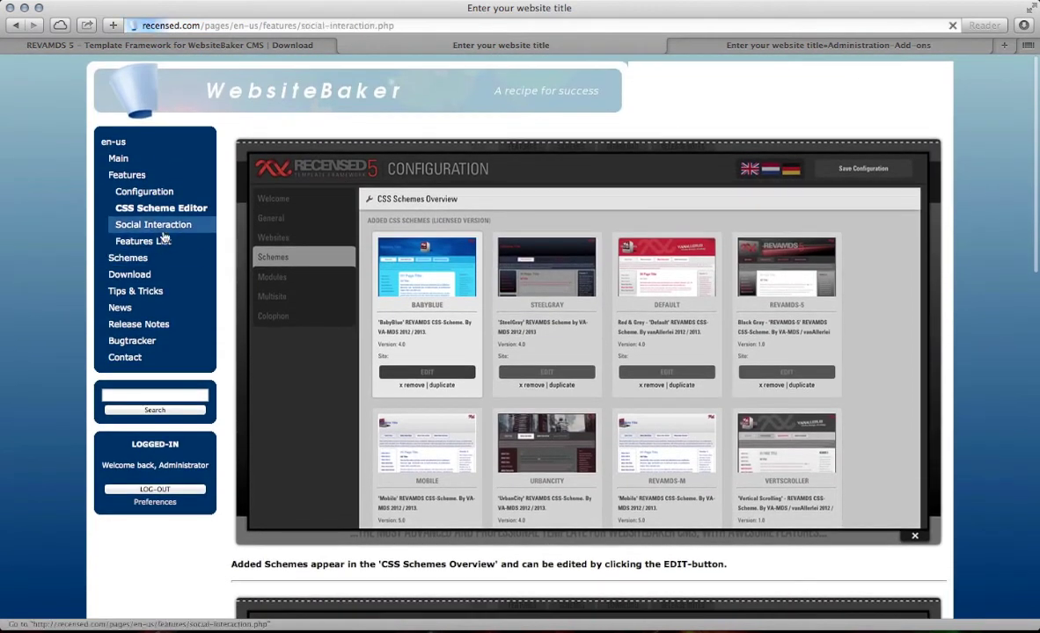
pyautogui.click(289, 258)
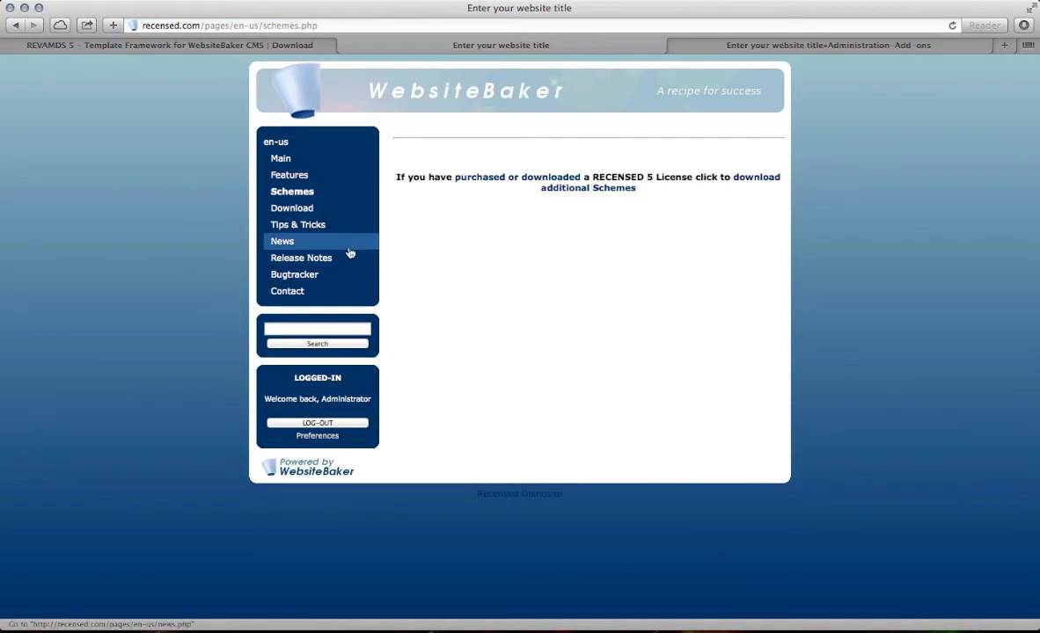
pyautogui.click(284, 161)
# Step: Open the Main page under en-us for modification in the administration and review its content blocks
pyautogui.click(724, 44)
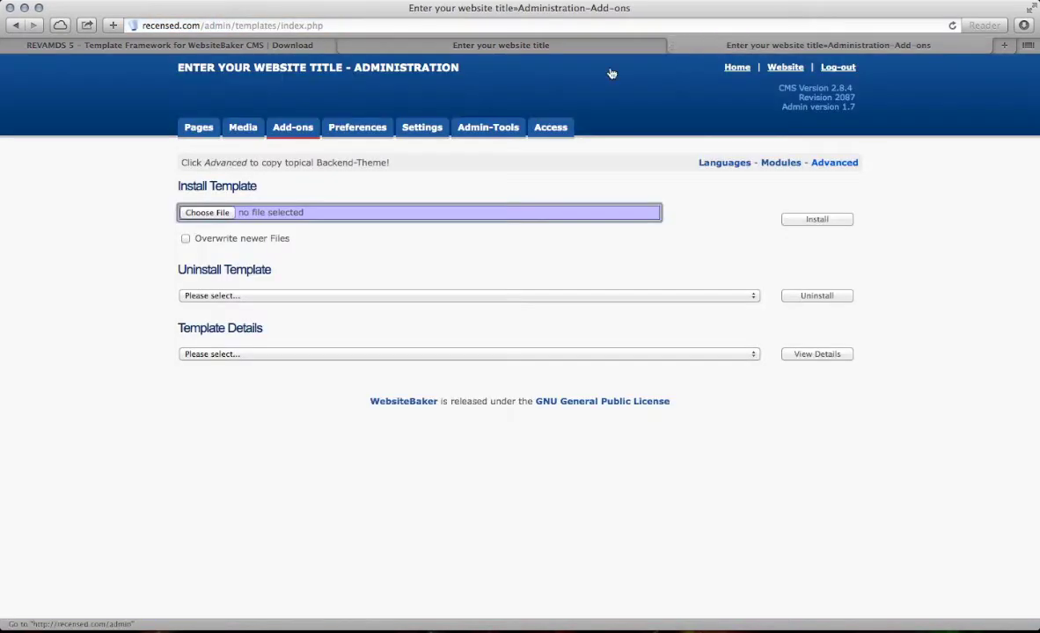
pyautogui.click(198, 128)
pyautogui.click(185, 191)
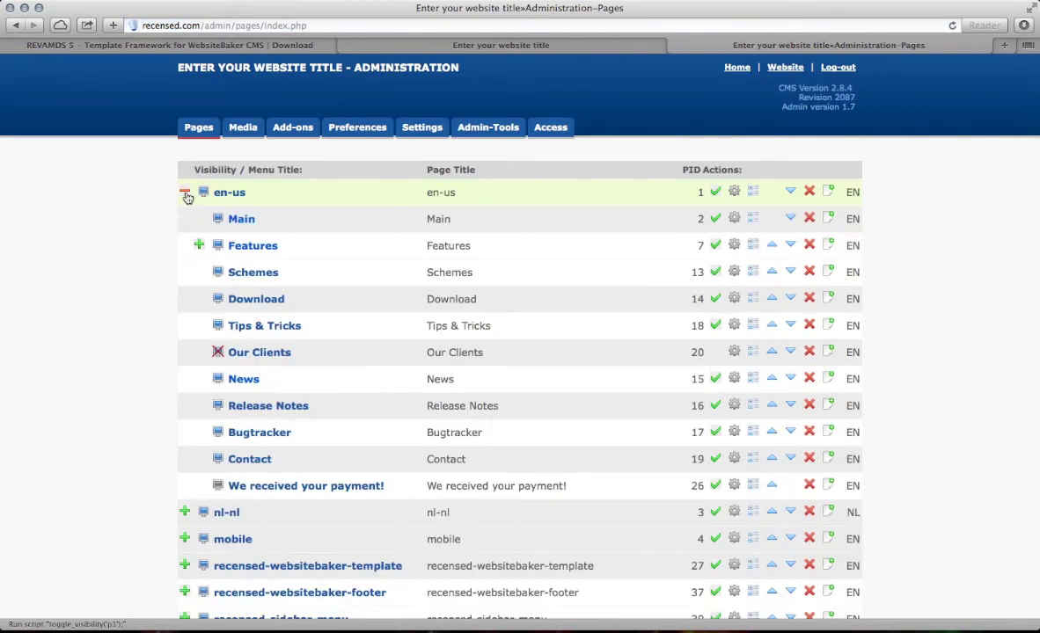
pyautogui.click(247, 224)
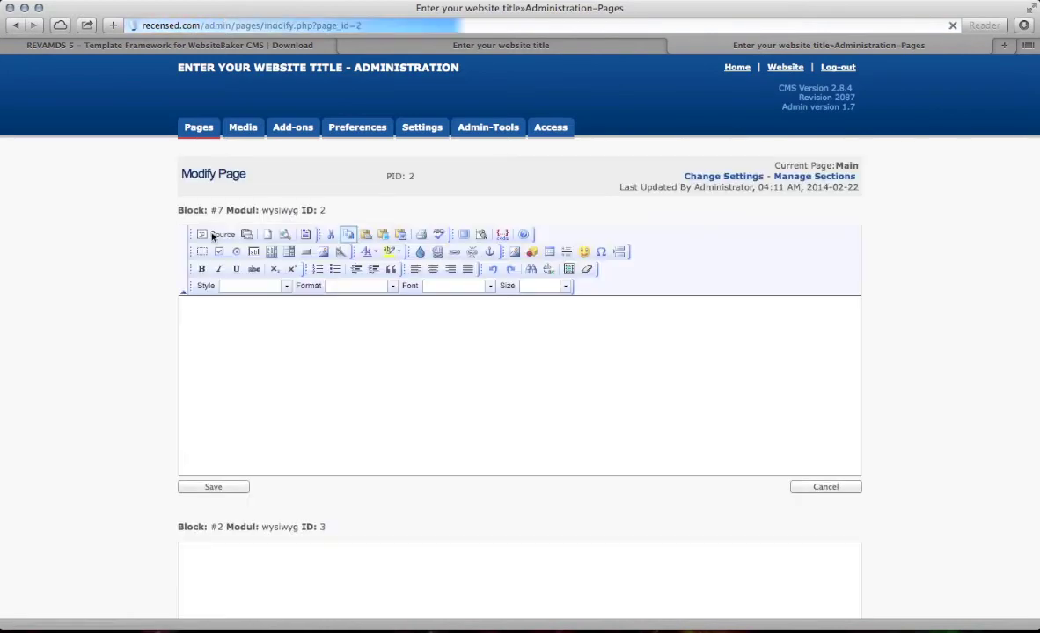
pyautogui.scroll(-2, 150, 224)
pyautogui.scroll(-10, 149, 224)
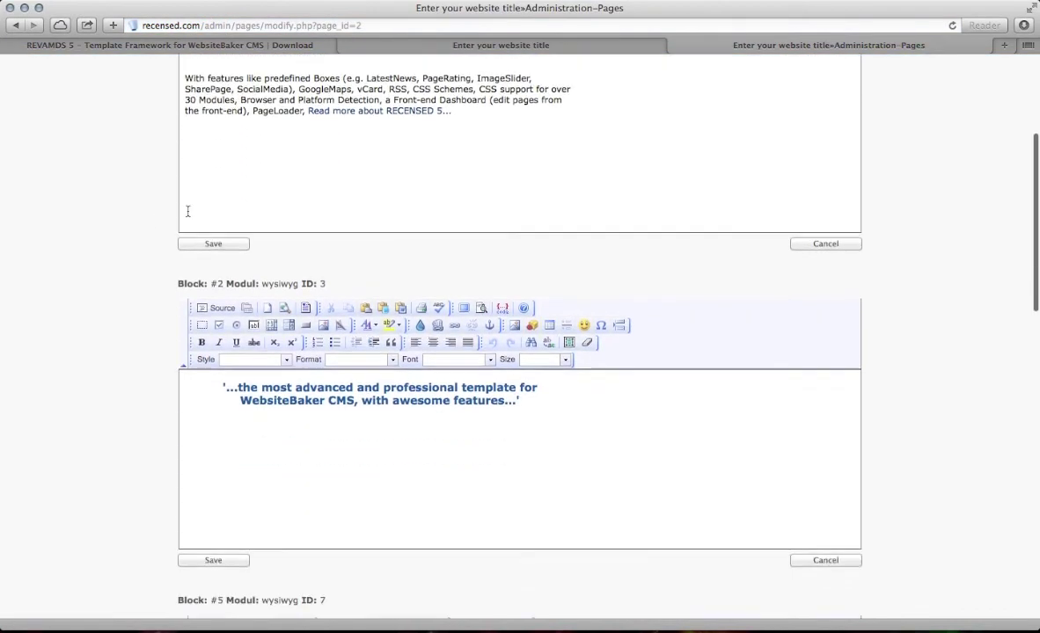
# Step: Look at the Main page on the public website and return to its editing page in the administration
pyautogui.scroll(12, 188, 200)
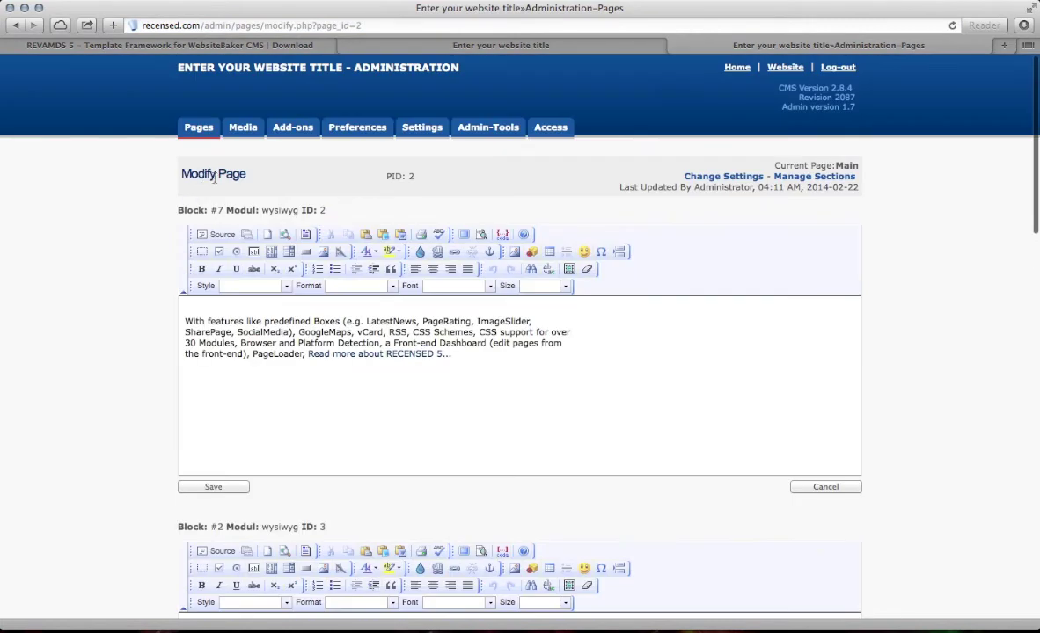
pyautogui.click(457, 45)
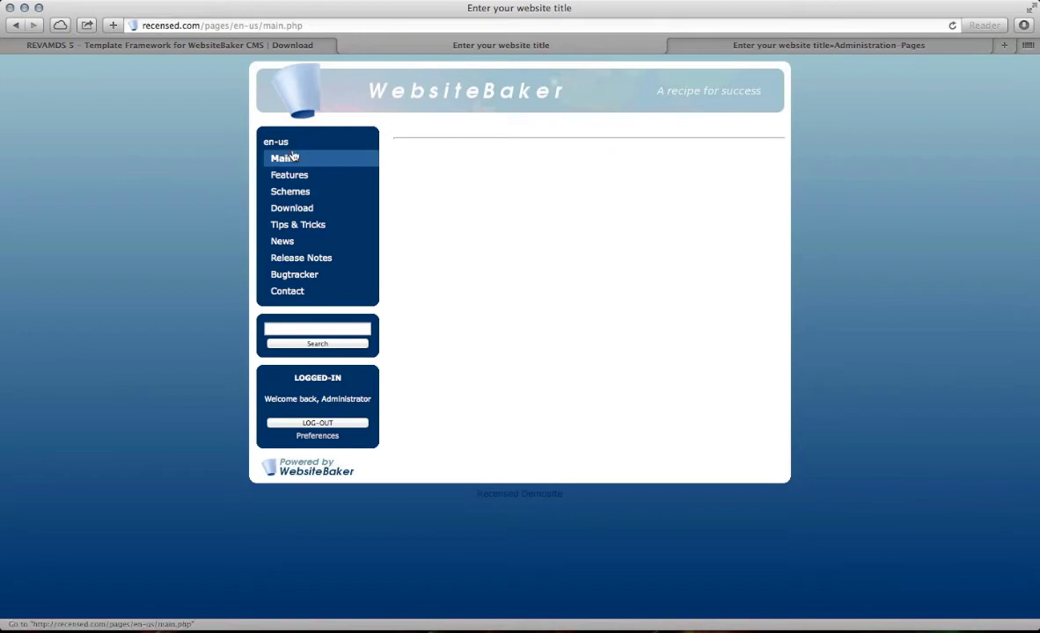
pyautogui.click(760, 45)
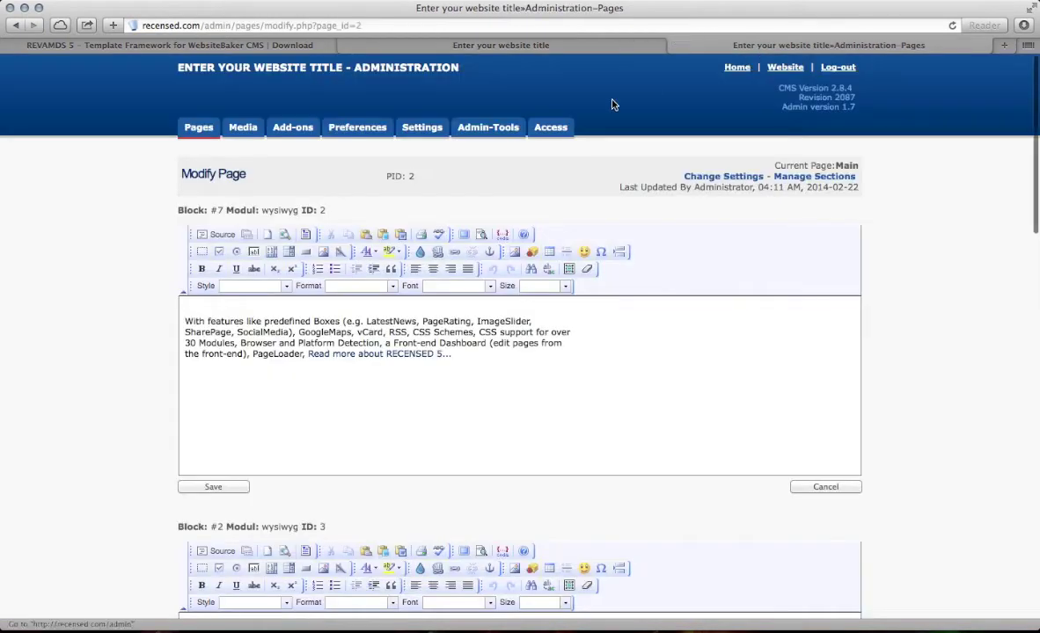
# Step: Set the default website template to REVAMDS in the administration's Default Settings and save the change
pyautogui.click(422, 128)
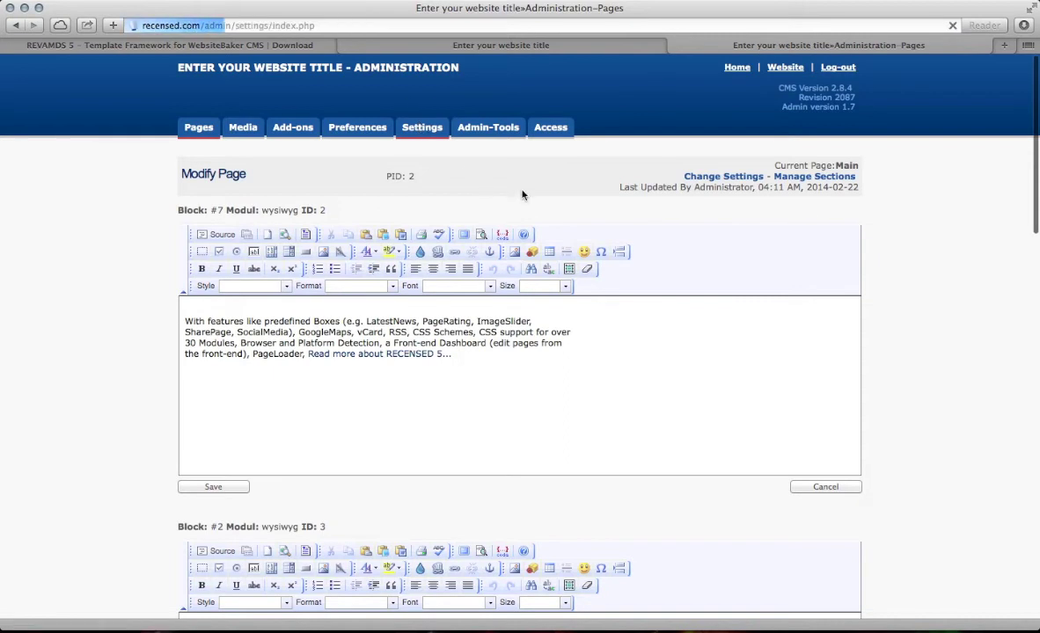
pyautogui.scroll(-5, 547, 242)
pyautogui.scroll(-4, 547, 244)
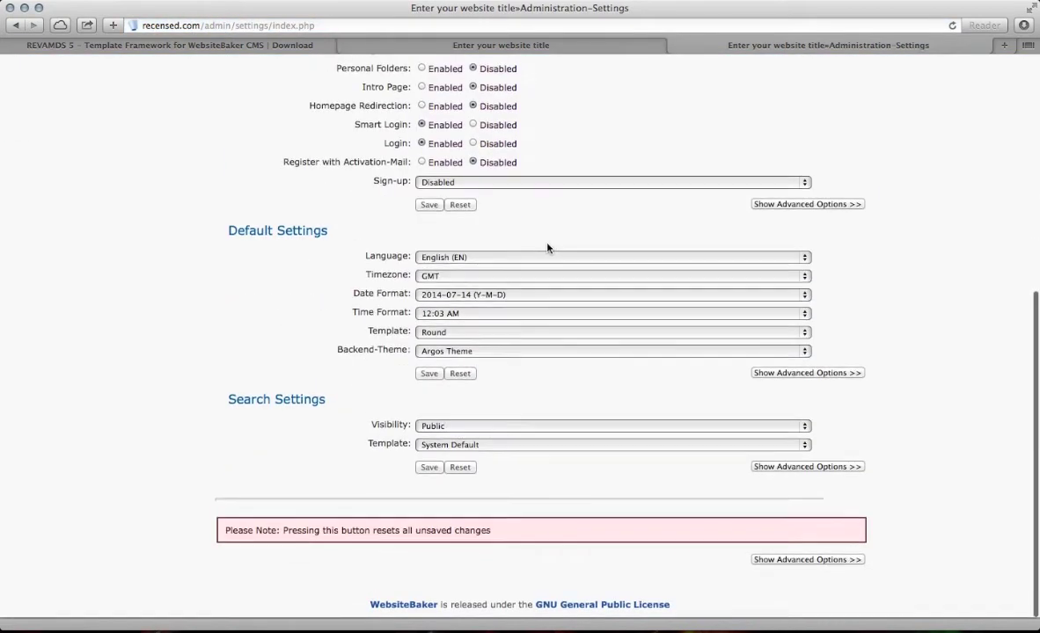
pyautogui.click(456, 340)
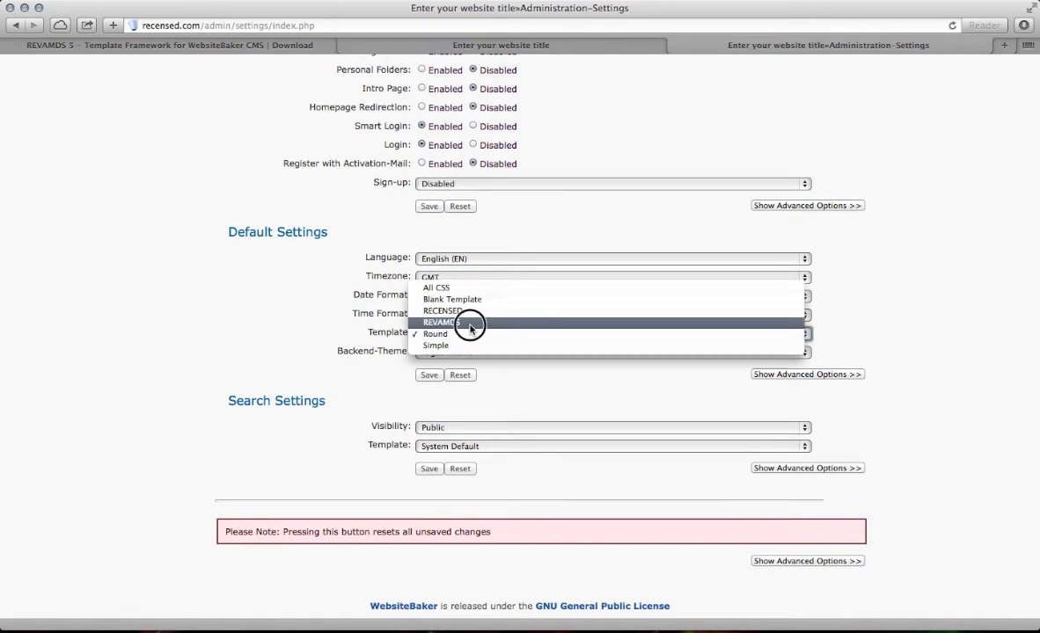
pyautogui.click(318, 315)
pyautogui.scroll(10, 318, 315)
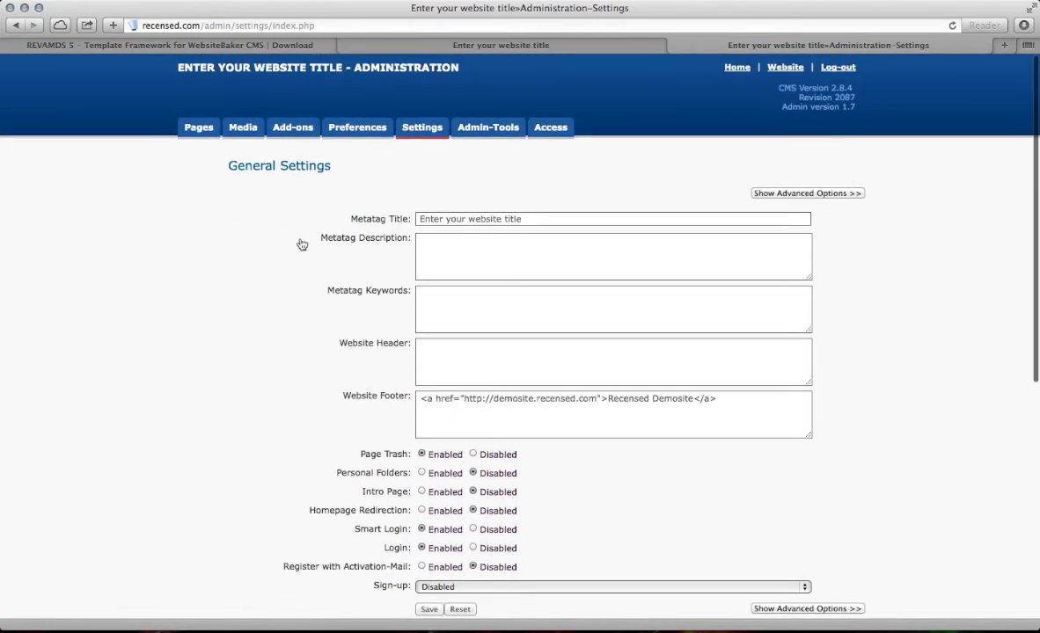
pyautogui.scroll(-10, 528, 163)
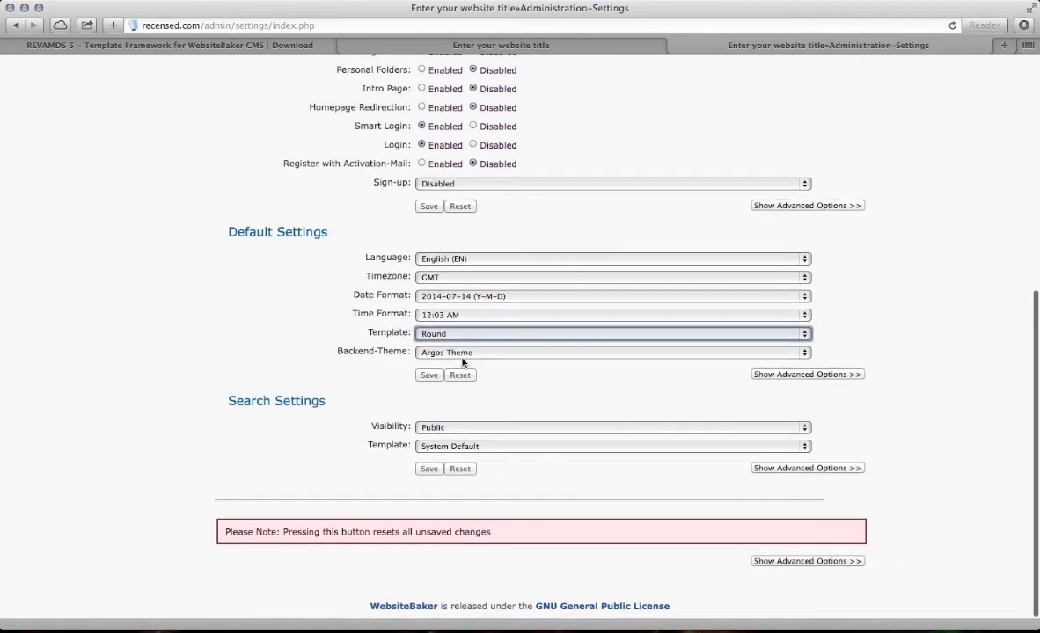
pyautogui.click(440, 334)
pyautogui.click(440, 322)
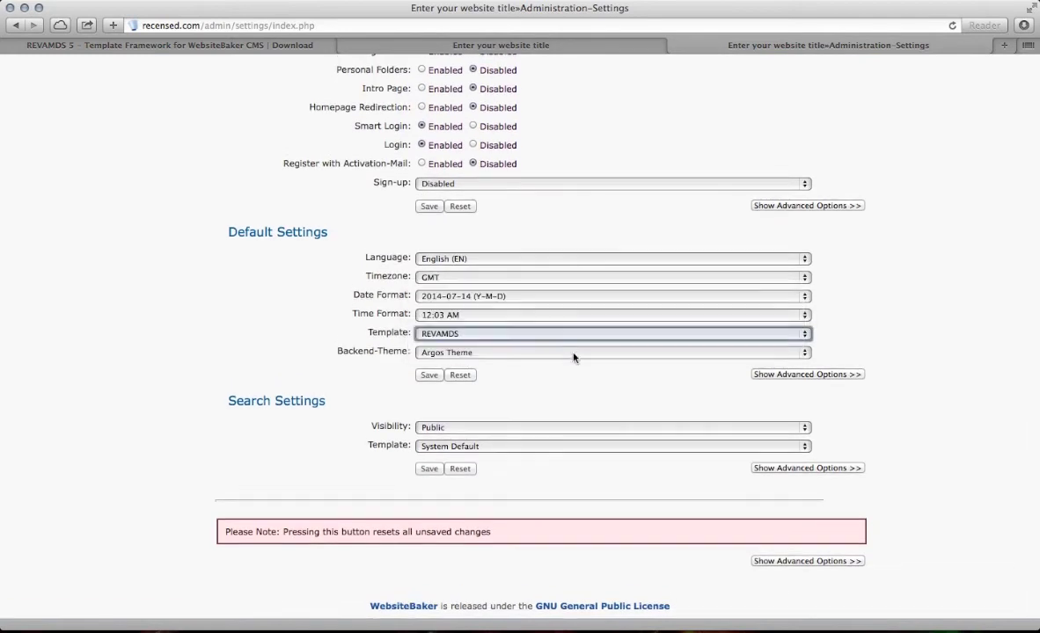
pyautogui.click(422, 375)
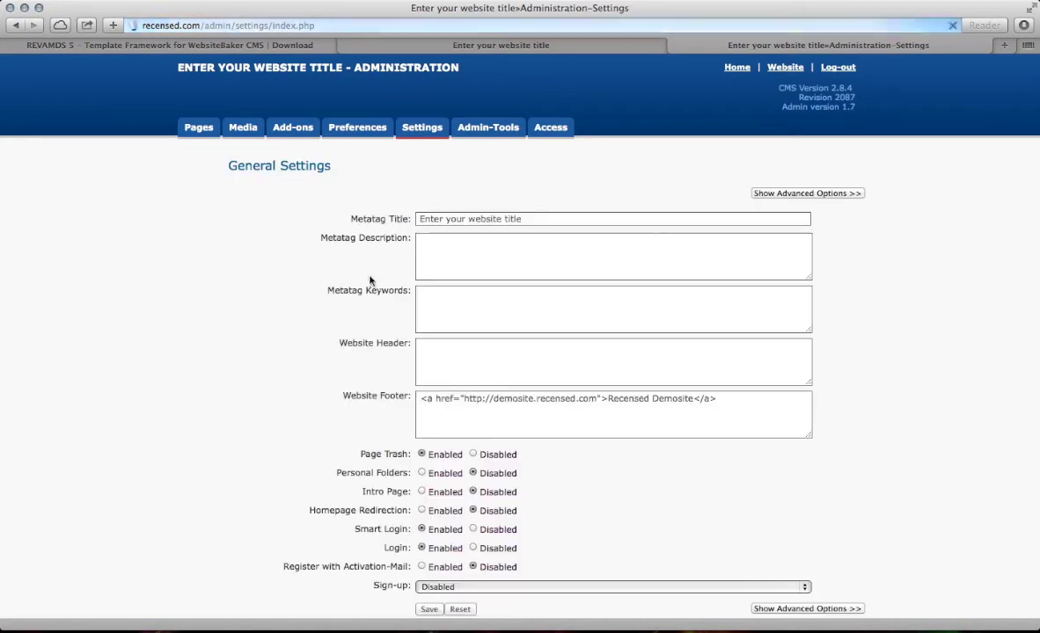
# Step: Load the public website from its root address, recensed.com, without the page path
pyautogui.click(492, 48)
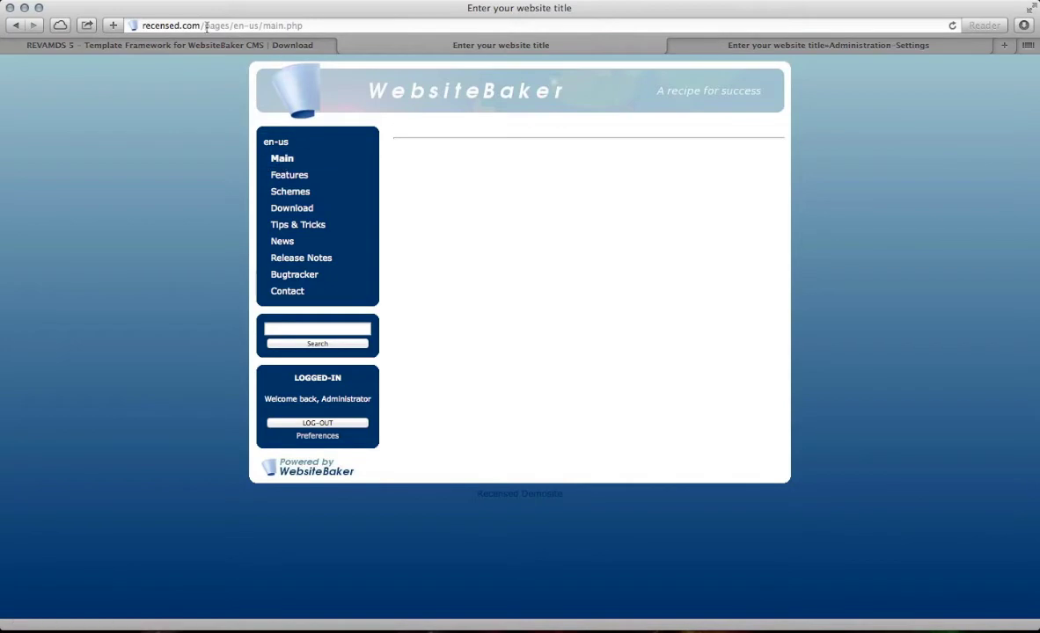
pyautogui.moveTo(207, 26); pyautogui.dragTo(392, 55)
pyautogui.press('BackSpace')
pyautogui.press('Return')
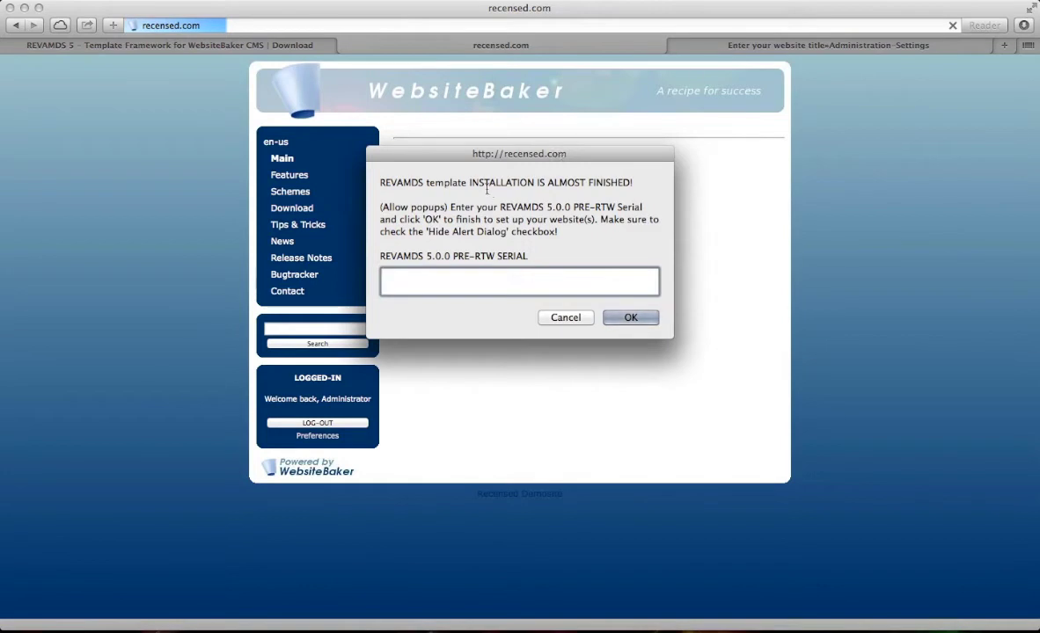
# Step: Consult the Quick Start PDF for the PRE-RTW serial and submit the serial in the website's REVAMDS installation prompt
pyautogui.press('super+Tab')
pyautogui.press('super+Tab')
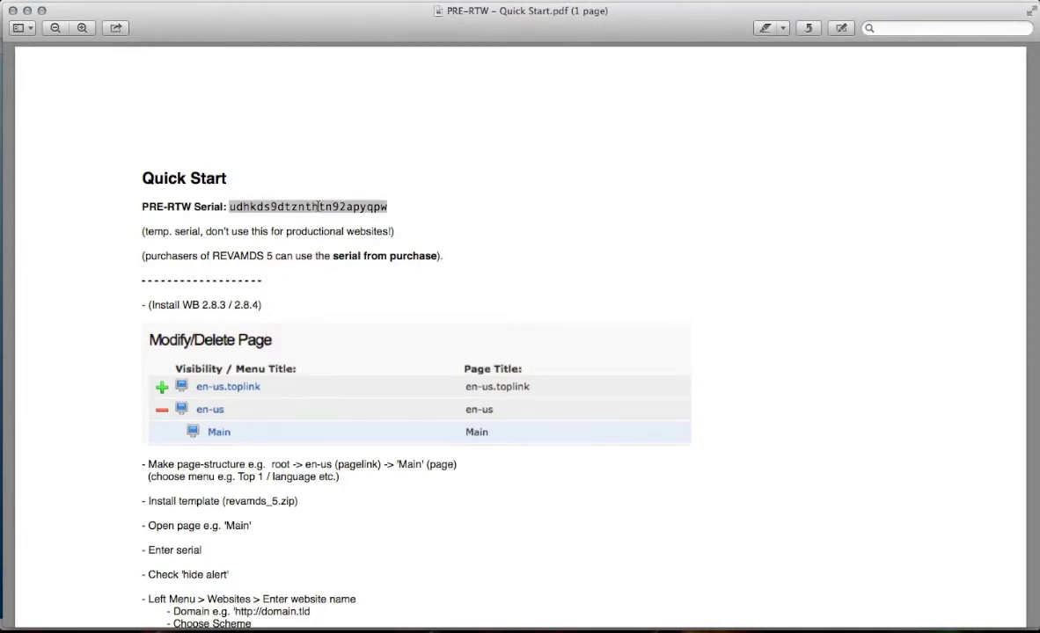
pyautogui.press('super+Tab')
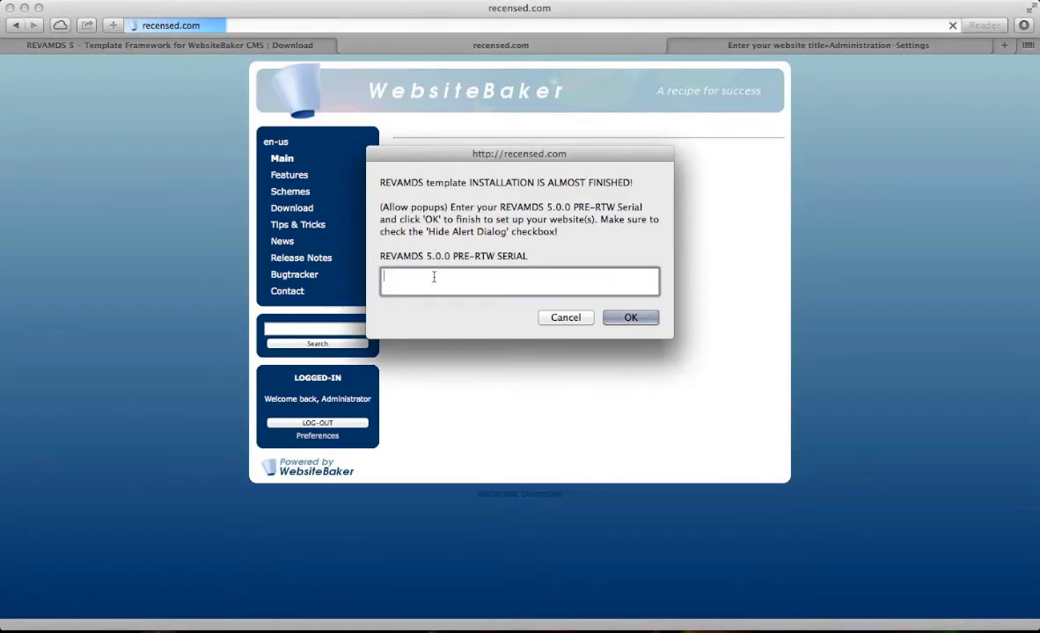
pyautogui.press('super+v')
pyautogui.click(630, 318)
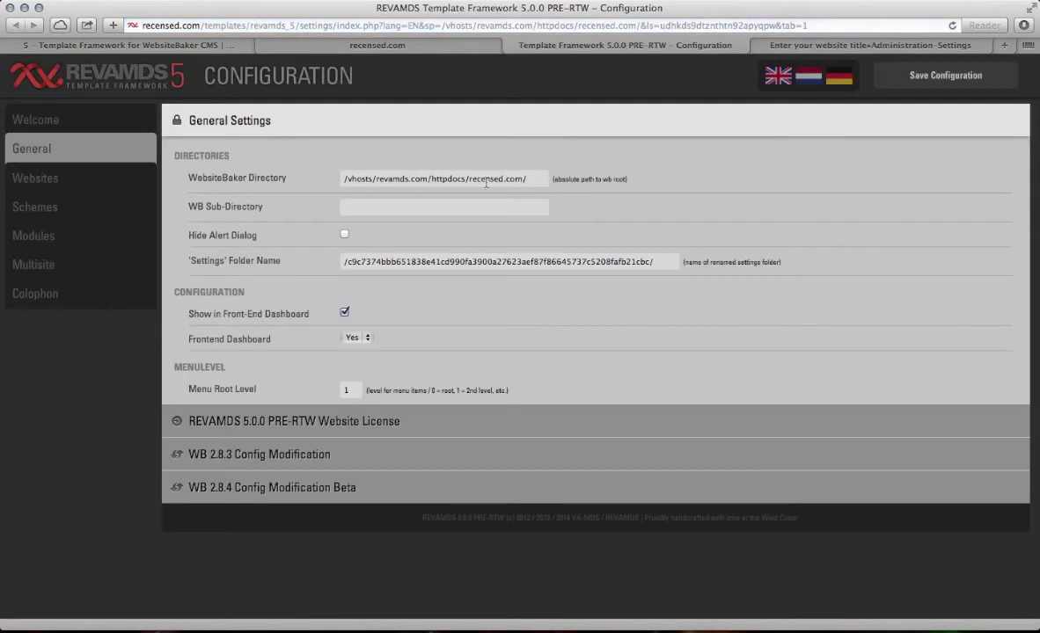
# Step: Enable Hide Alert Dialog in the REVAMDS General Settings, leaving the WB Sub-Directory field empty
pyautogui.click(373, 207)
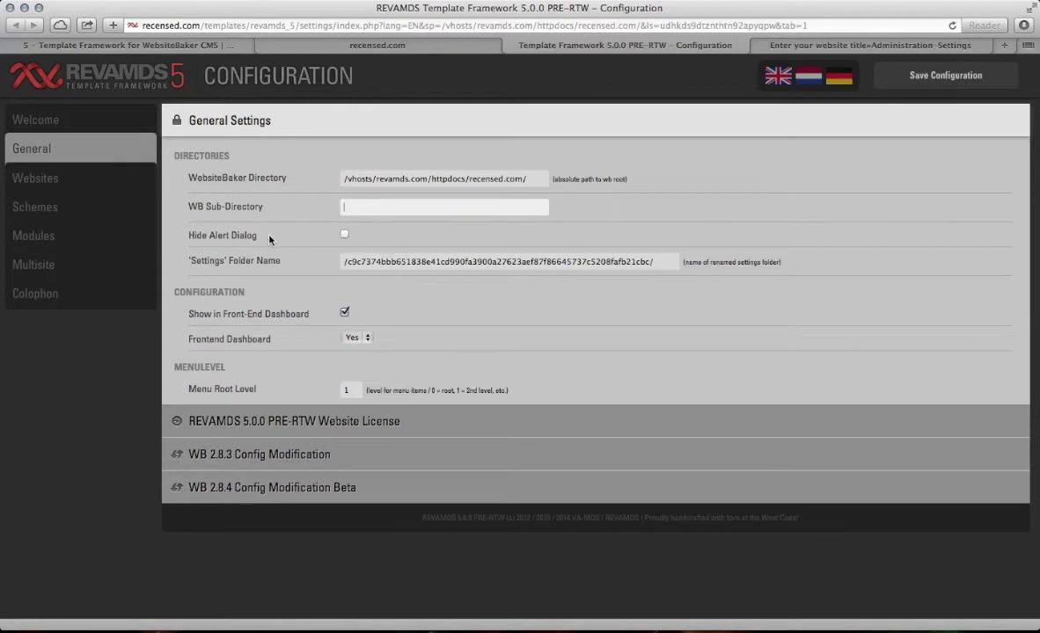
pyautogui.click(345, 236)
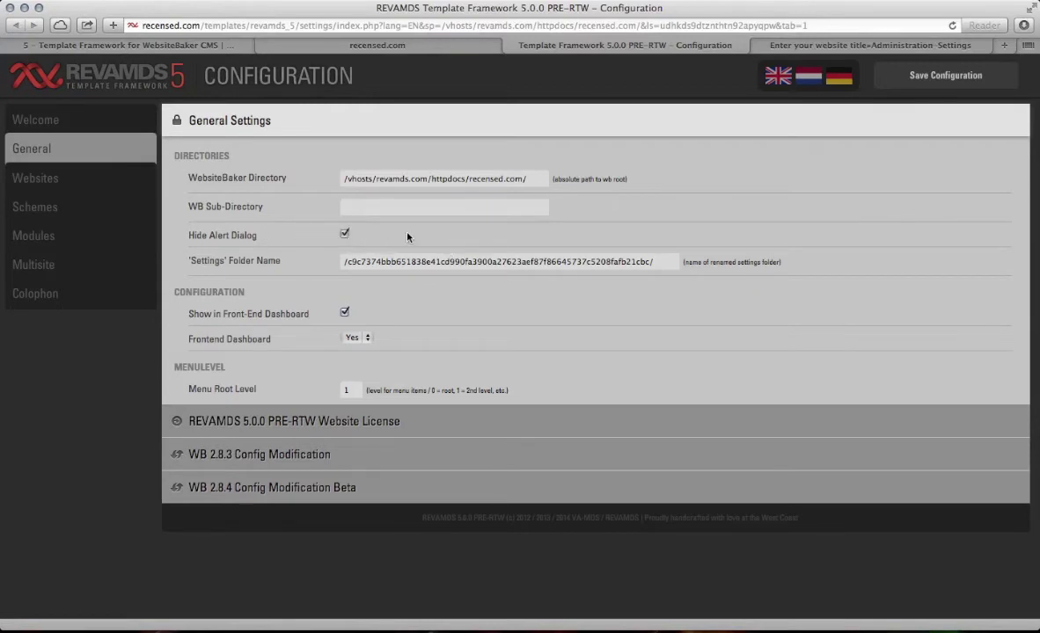
pyautogui.click(370, 207)
# Step: Review the page structure in the WebsiteBaker administration by collapsing and expanding en-us, and return to the REVAMDS configuration
pyautogui.click(826, 45)
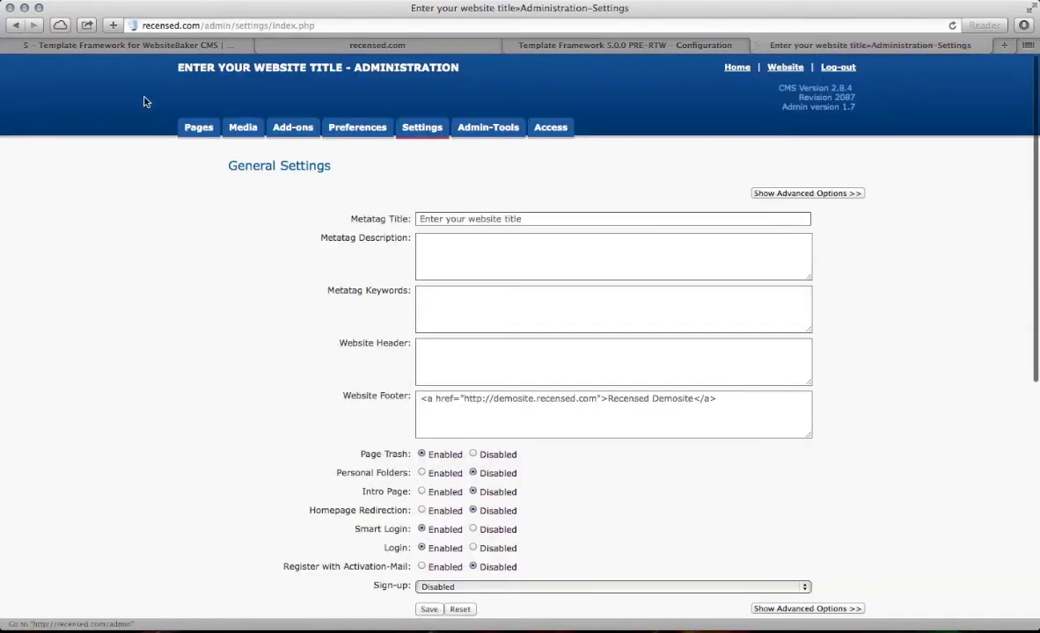
pyautogui.click(199, 128)
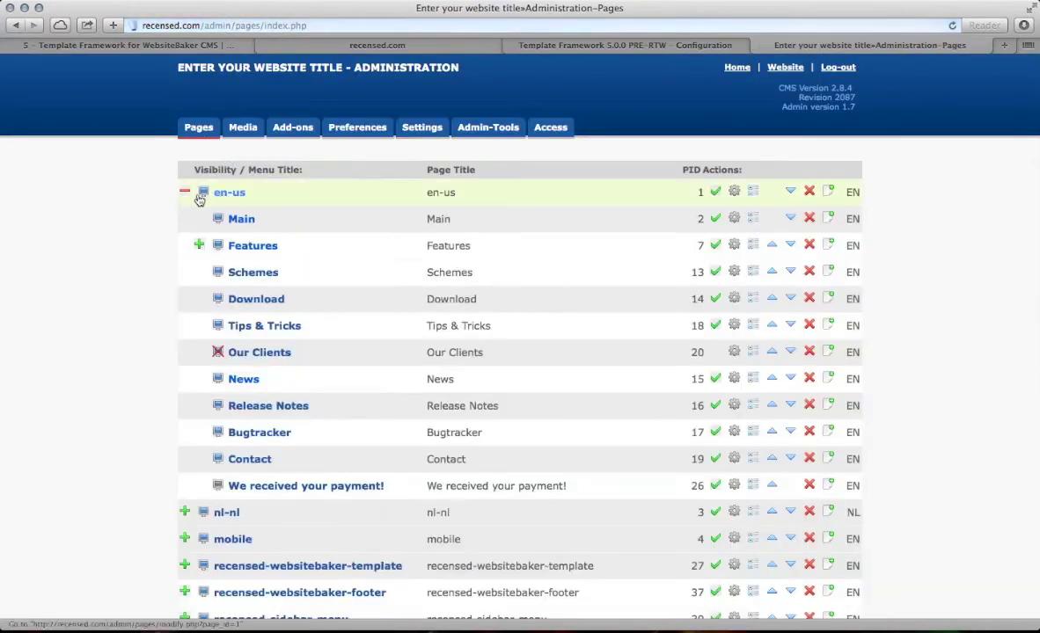
pyautogui.click(185, 191)
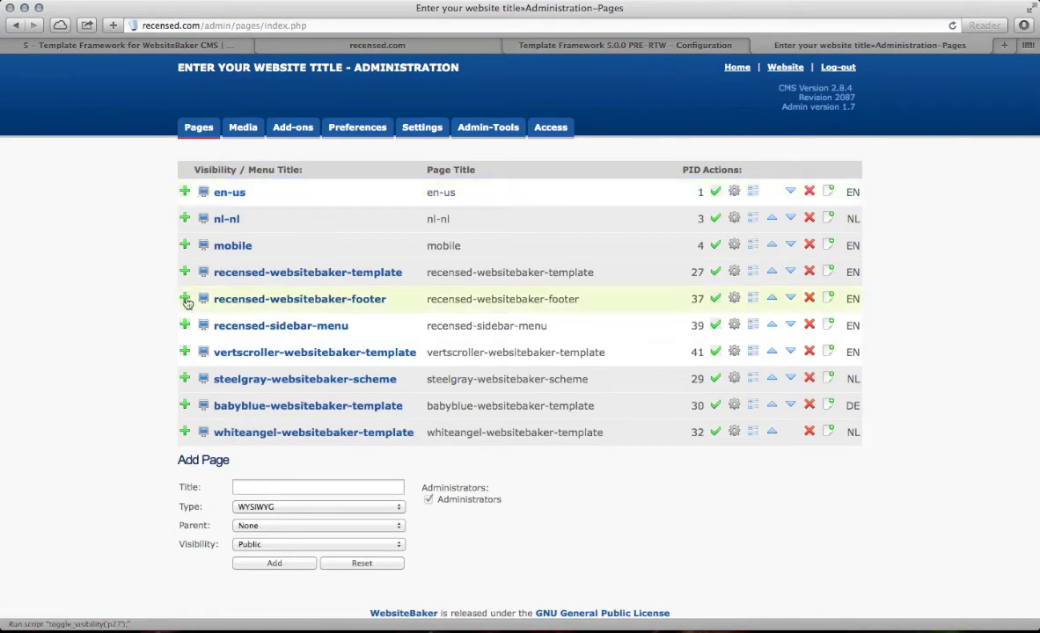
pyautogui.click(185, 191)
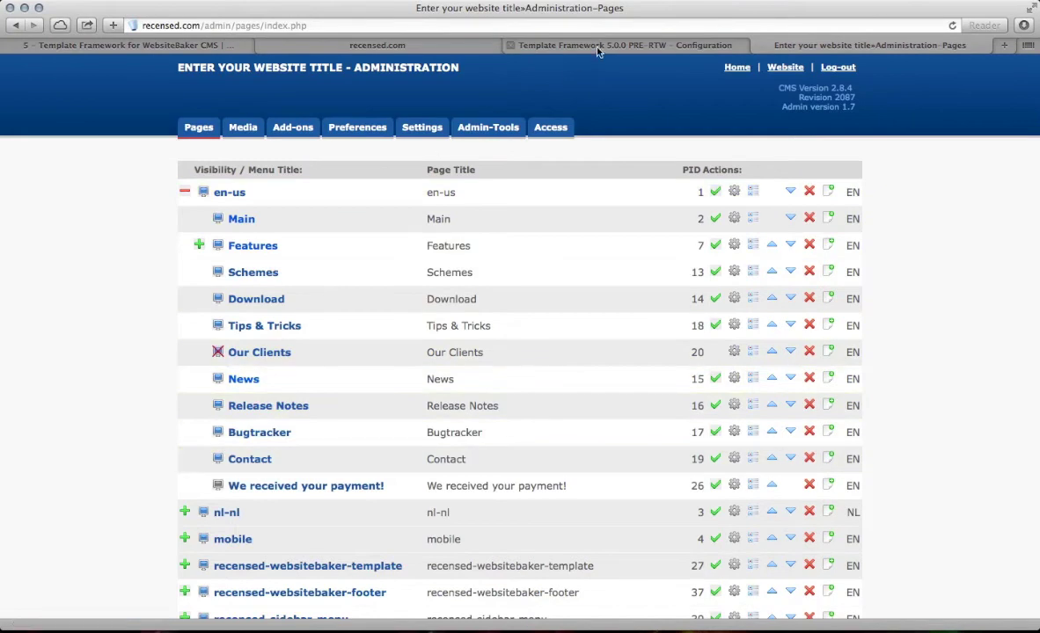
pyautogui.click(549, 42)
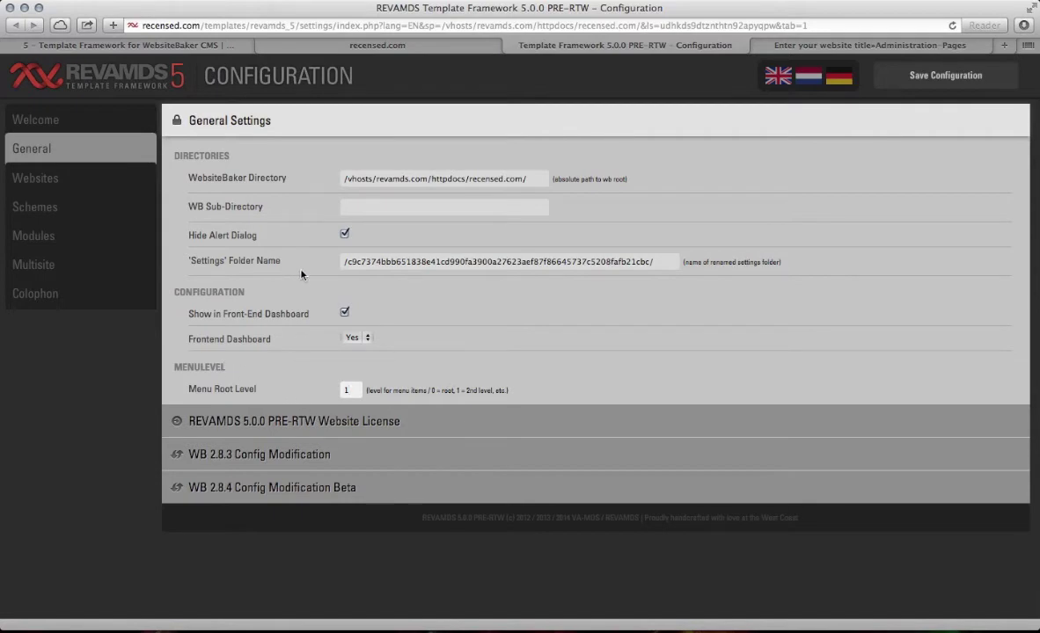
# Step: Save the REVAMDS configuration and open the website license section of the General settings
pyautogui.click(941, 79)
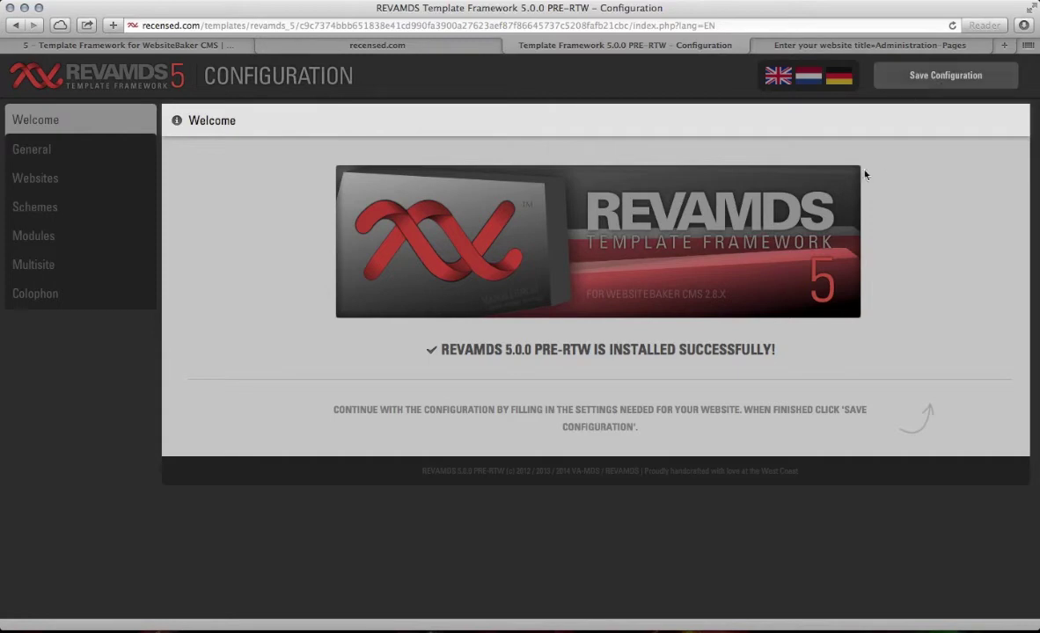
pyautogui.click(63, 155)
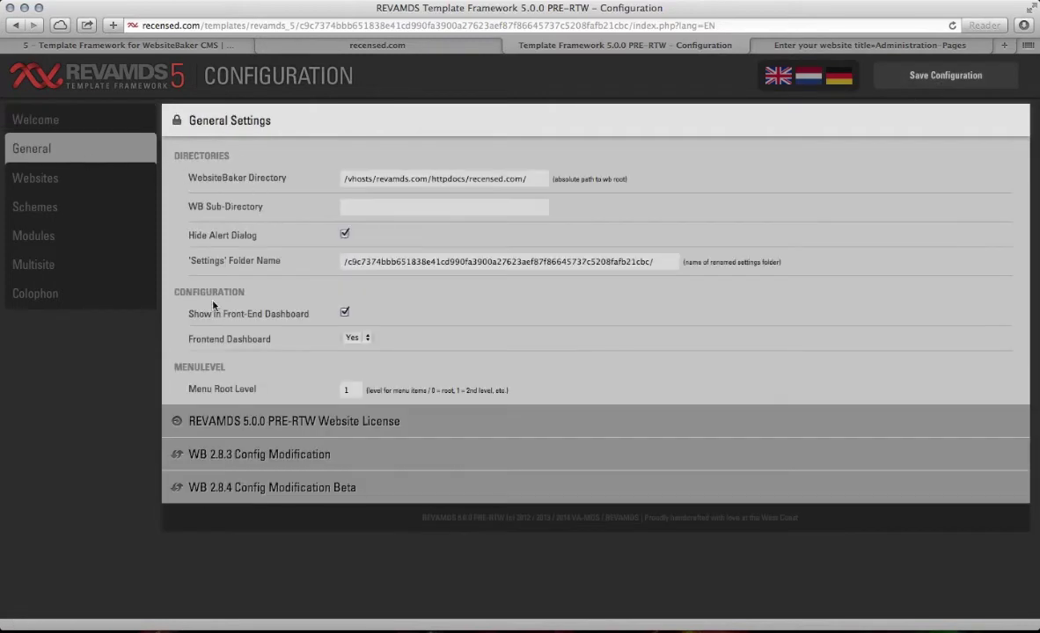
pyautogui.click(252, 422)
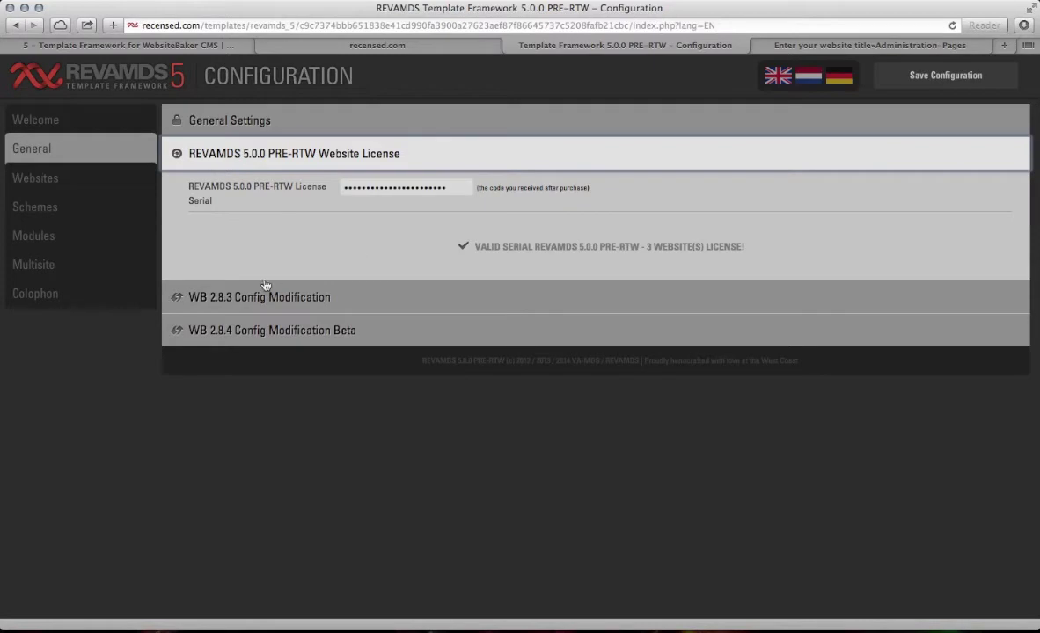
# Step: Switch to the Quick Start PDF, read its setup and upgrade instructions, and return to the REVAMDS configuration
pyautogui.press('super+Tab')
pyautogui.press('super+Tab')
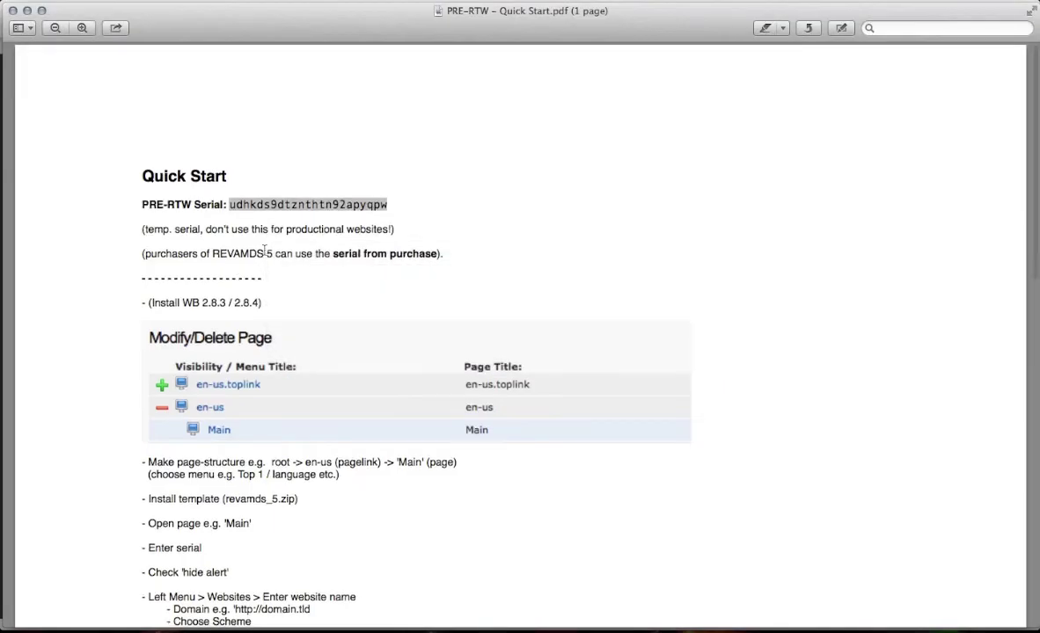
pyautogui.scroll(-3, 251, 241)
pyautogui.scroll(-10, 264, 251)
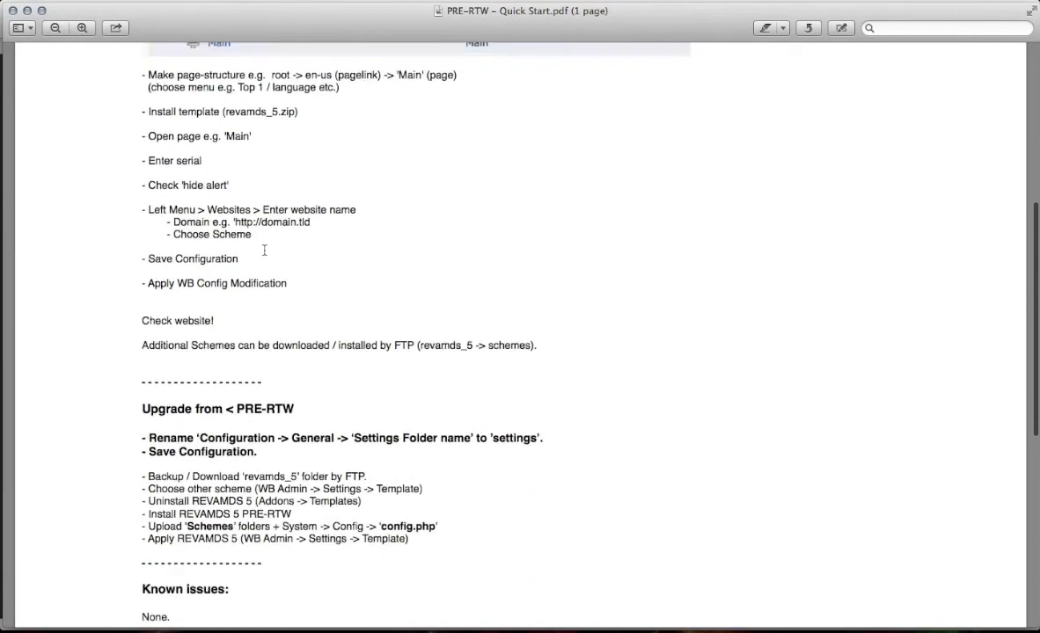
pyautogui.scroll(5, 264, 250)
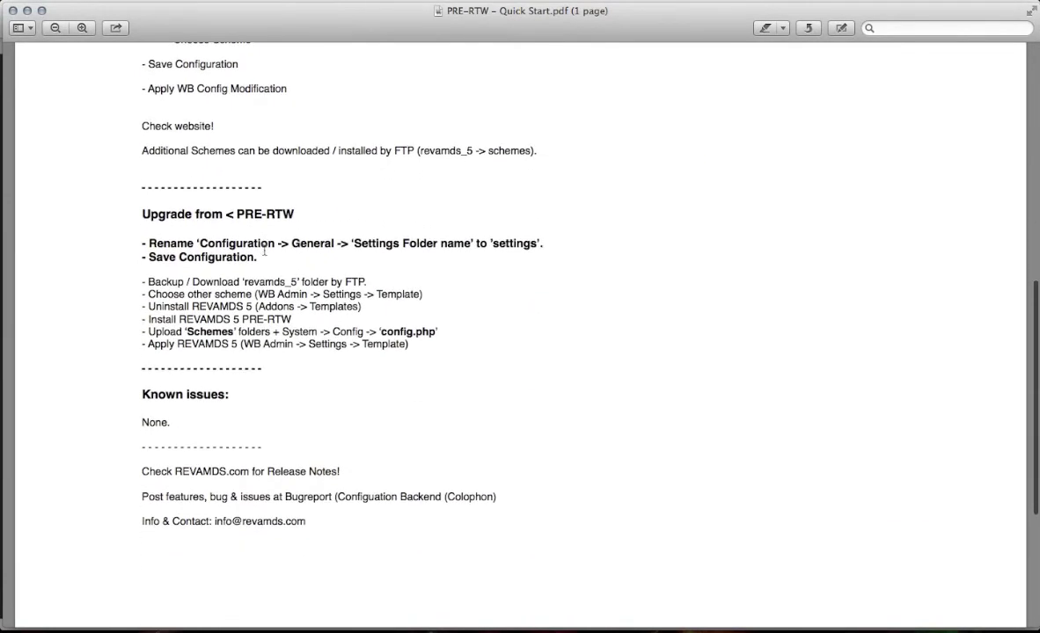
pyautogui.scroll(-3, 264, 251)
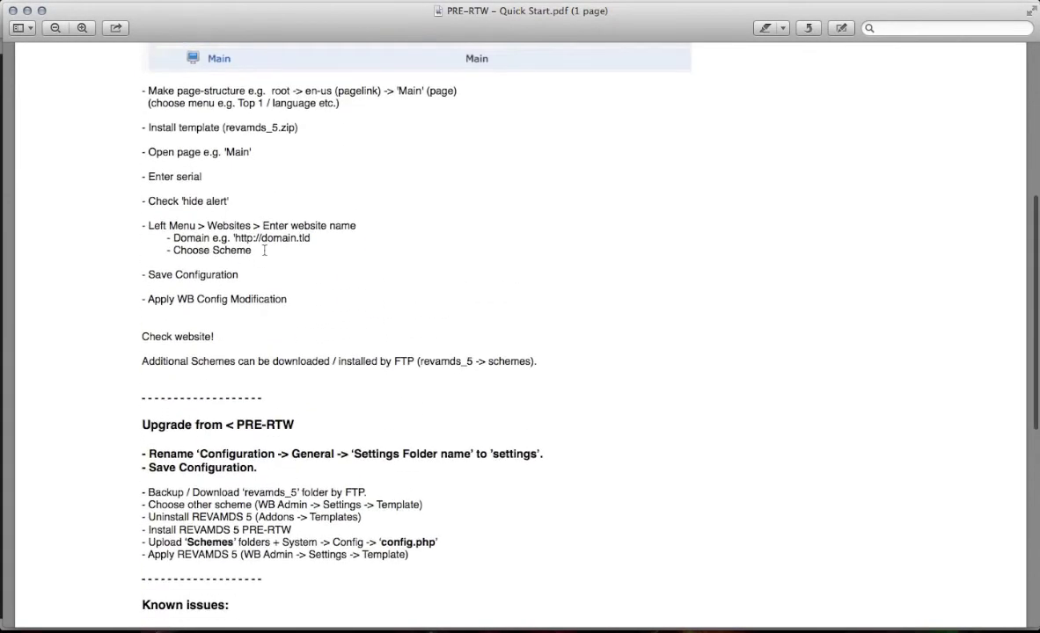
pyautogui.scroll(3, 264, 251)
pyautogui.scroll(1, 263, 252)
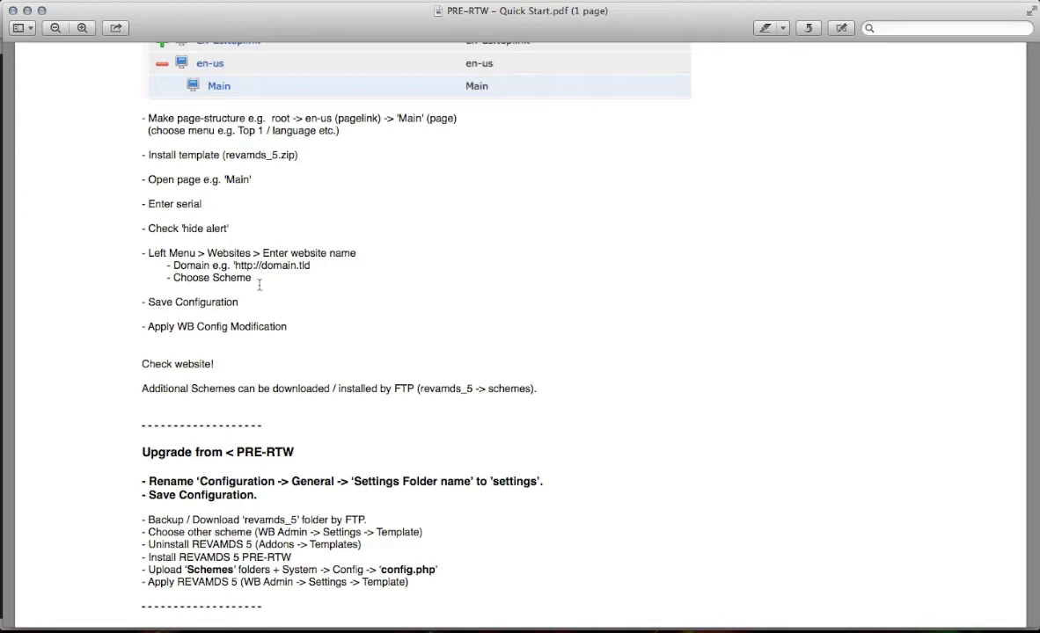
pyautogui.press('super+Tab')
pyautogui.press('super+Tab')
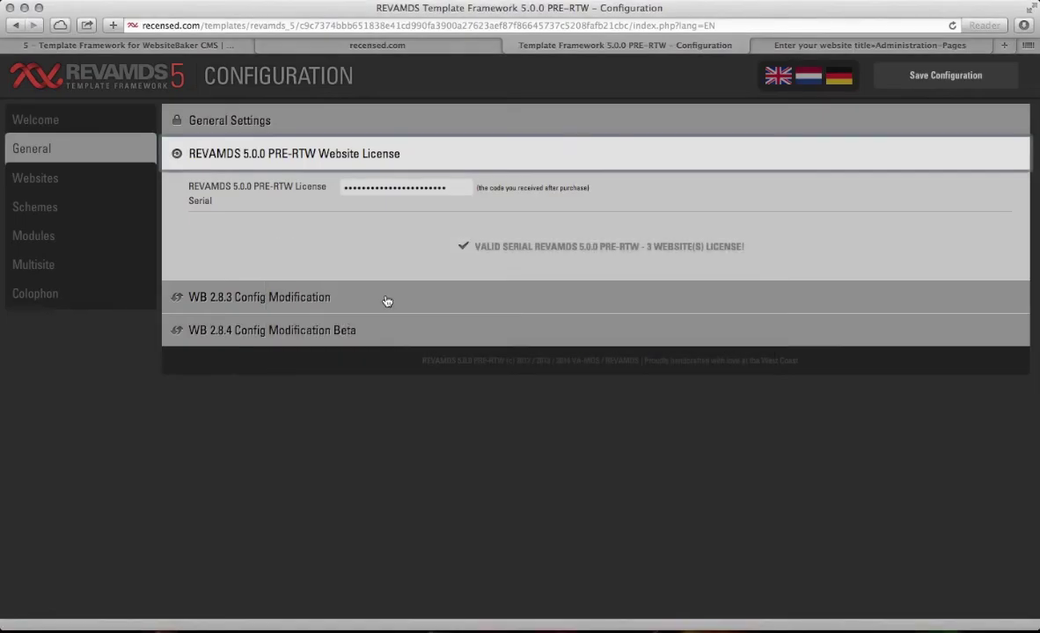
# Step: View the Websites settings and examine the WB 2.8.3 and WB 2.8.4 Beta config modification code under General
pyautogui.click(48, 169)
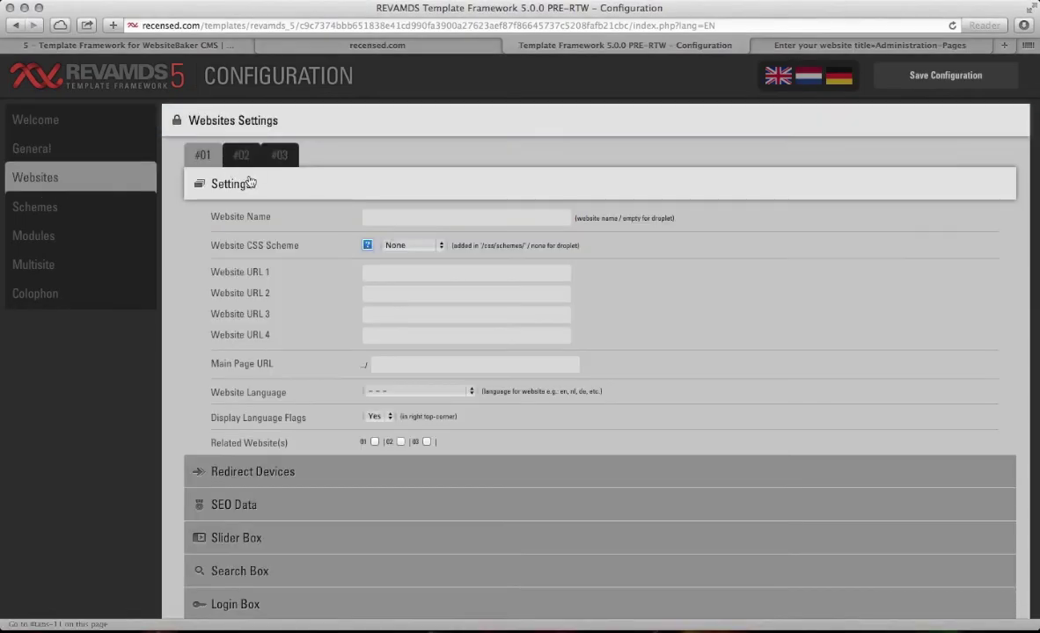
pyautogui.click(55, 148)
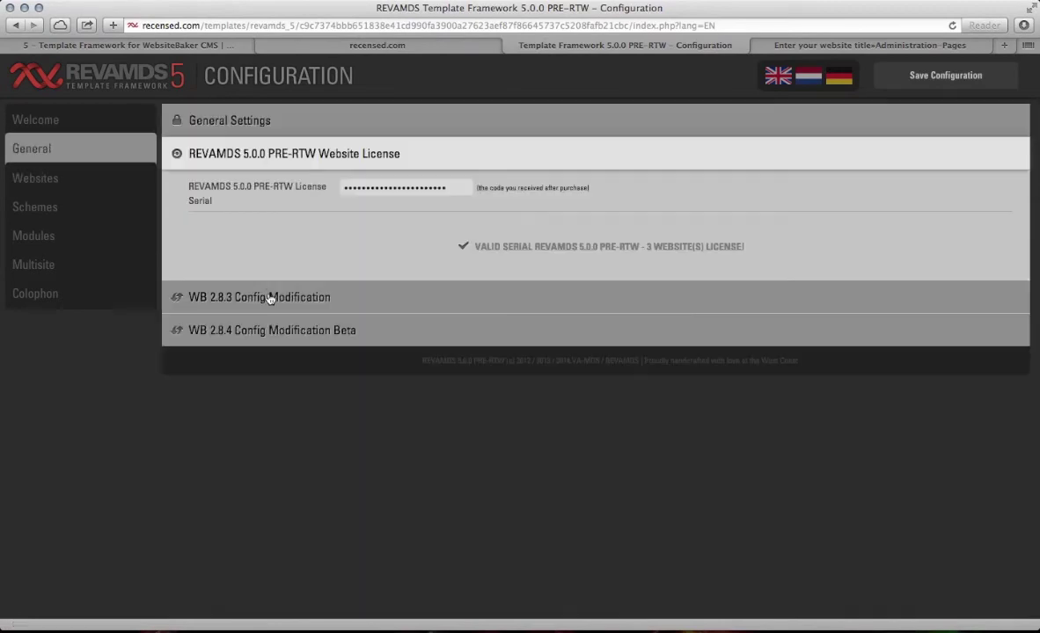
pyautogui.click(270, 298)
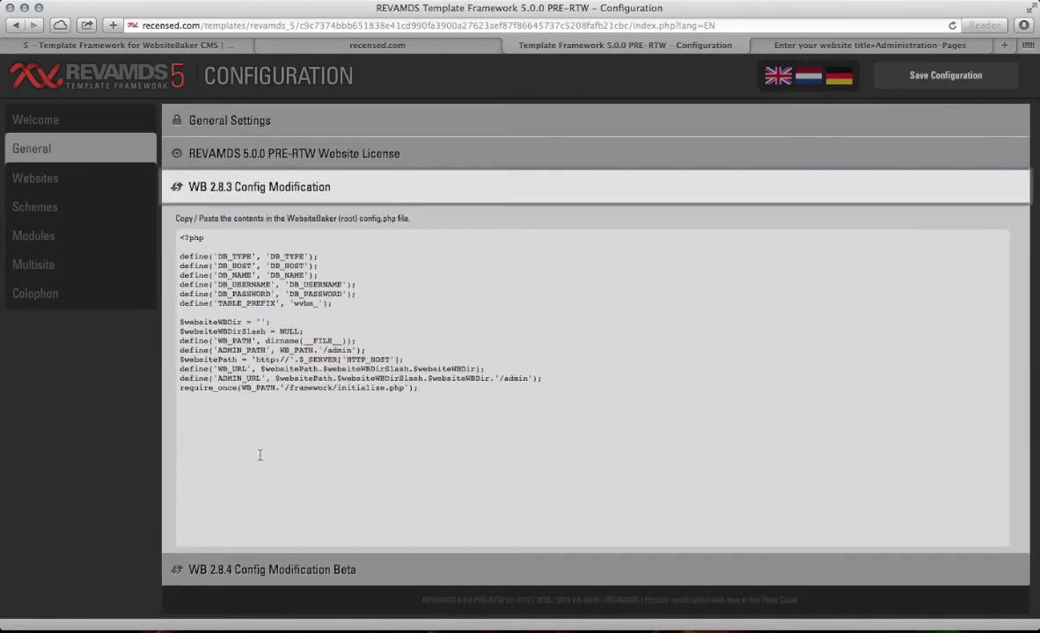
pyautogui.click(309, 572)
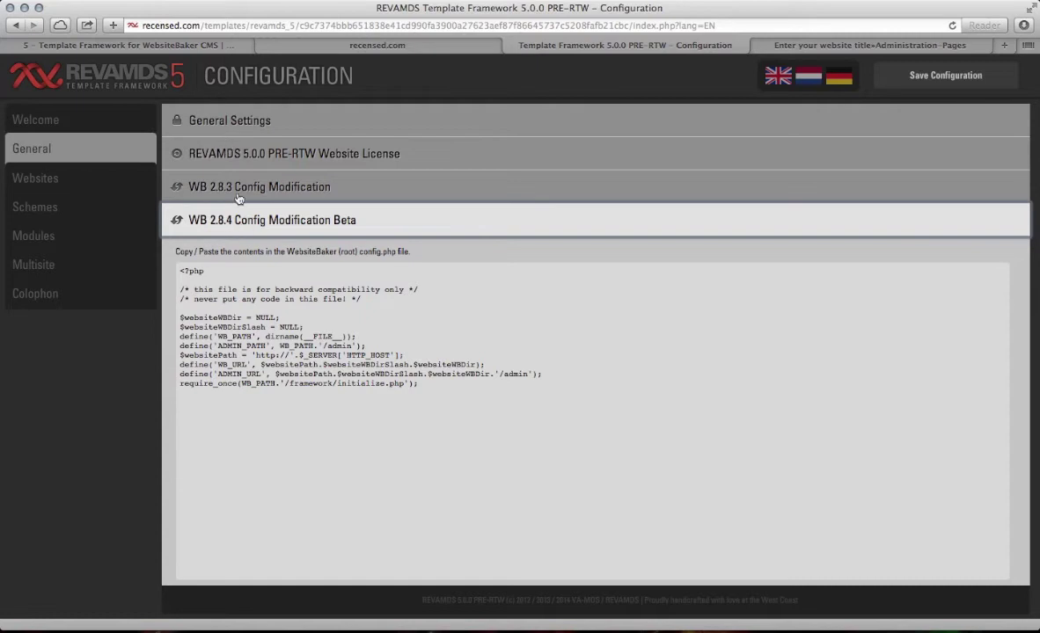
# Step: Reload the recensed.com website, read and dismiss its notification, and close the extra configuration page it opens
pyautogui.click(69, 178)
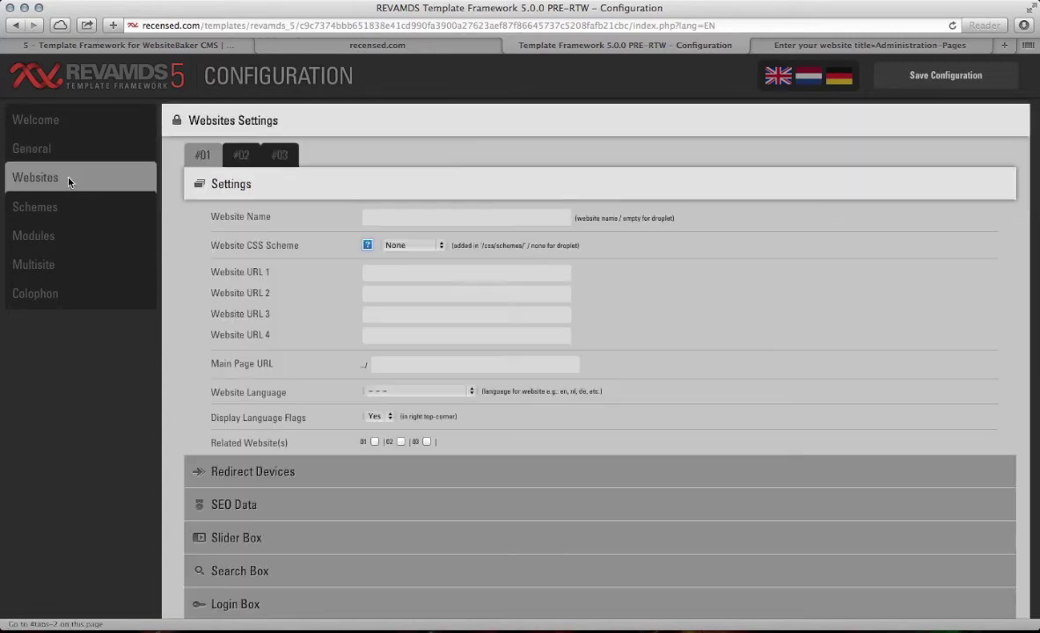
pyautogui.click(399, 216)
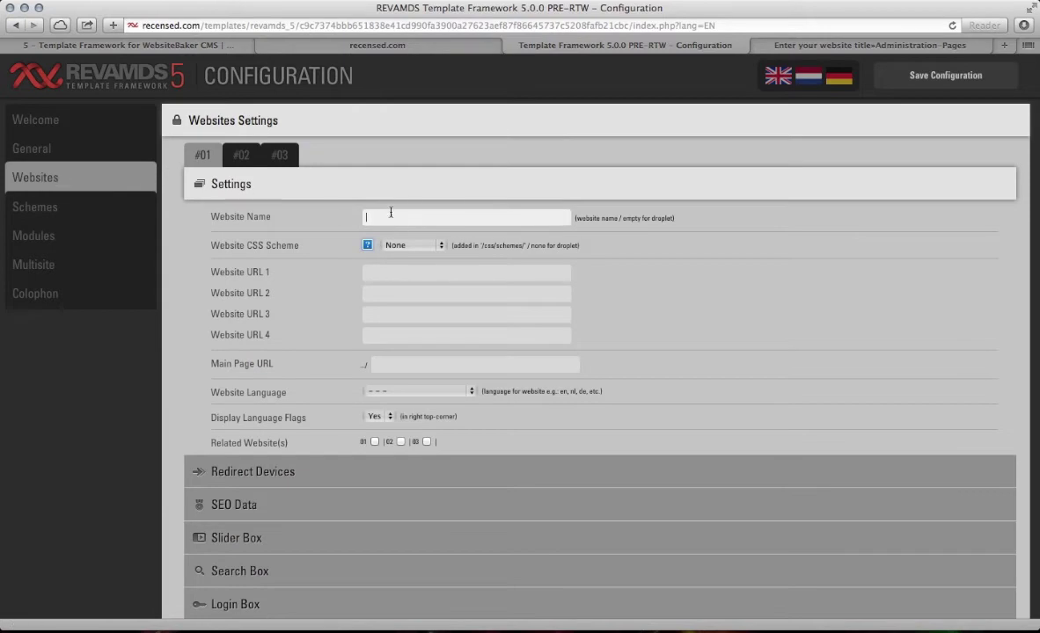
pyautogui.click(352, 46)
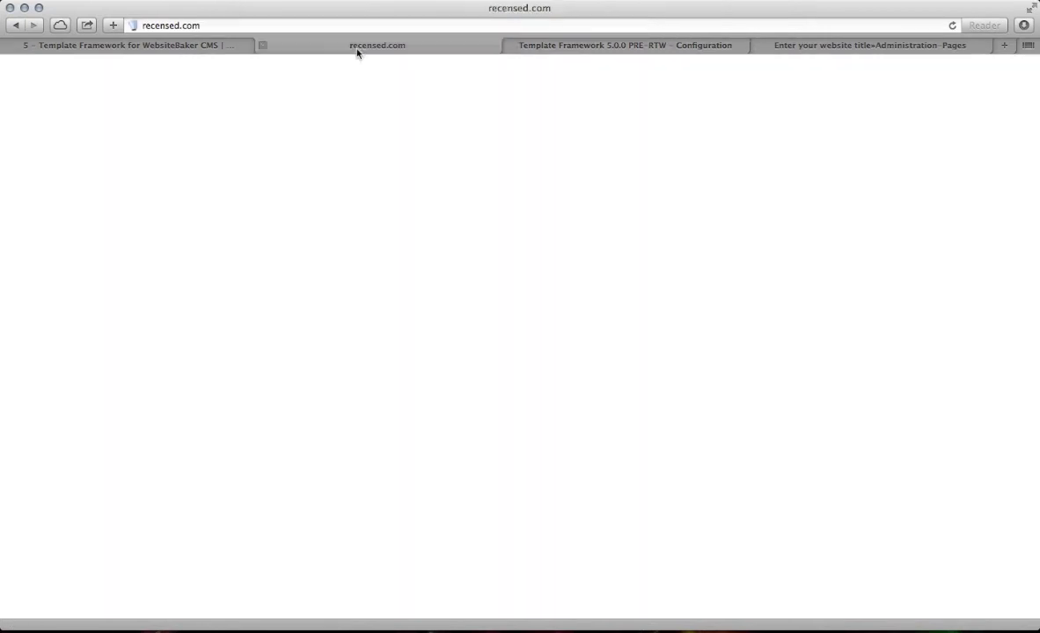
pyautogui.click(218, 26)
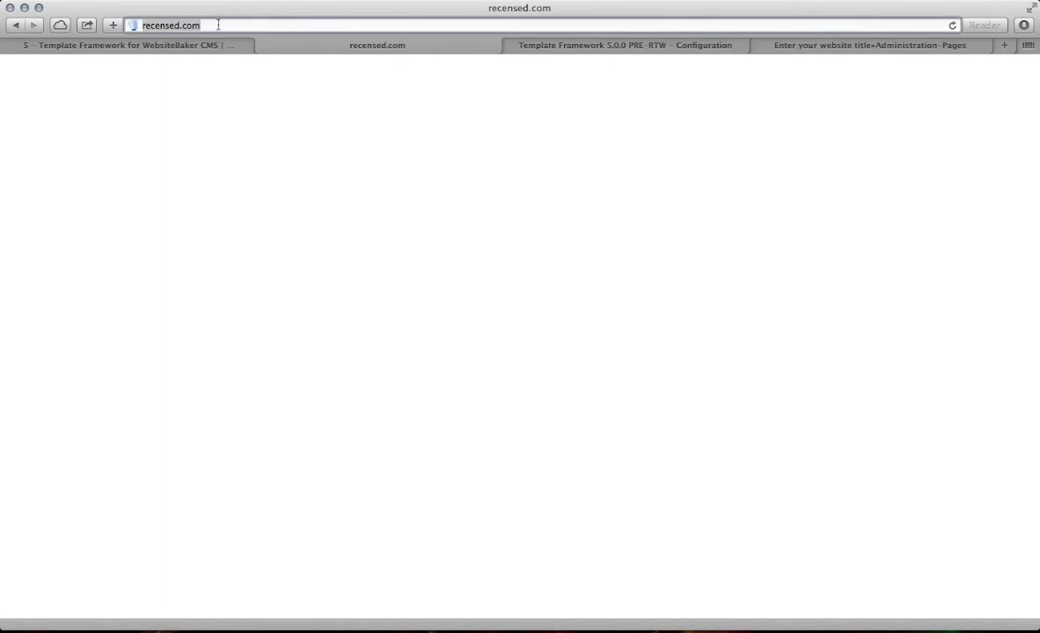
pyautogui.press('Return')
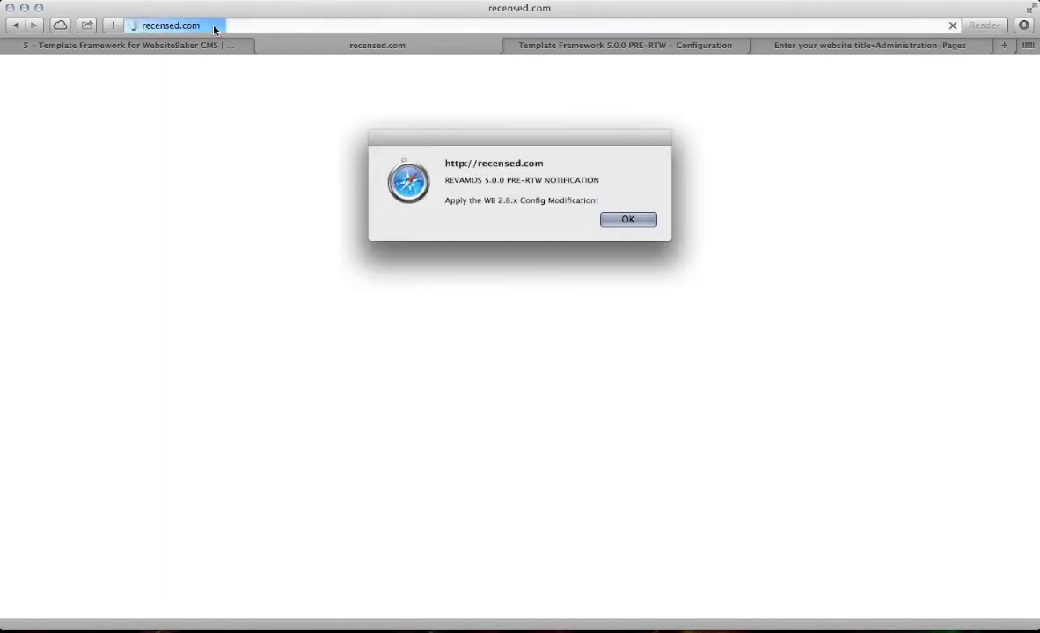
pyautogui.moveTo(505, 201); pyautogui.dragTo(595, 201)
pyautogui.tripleClick(576, 183)
pyautogui.tripleClick(492, 190)
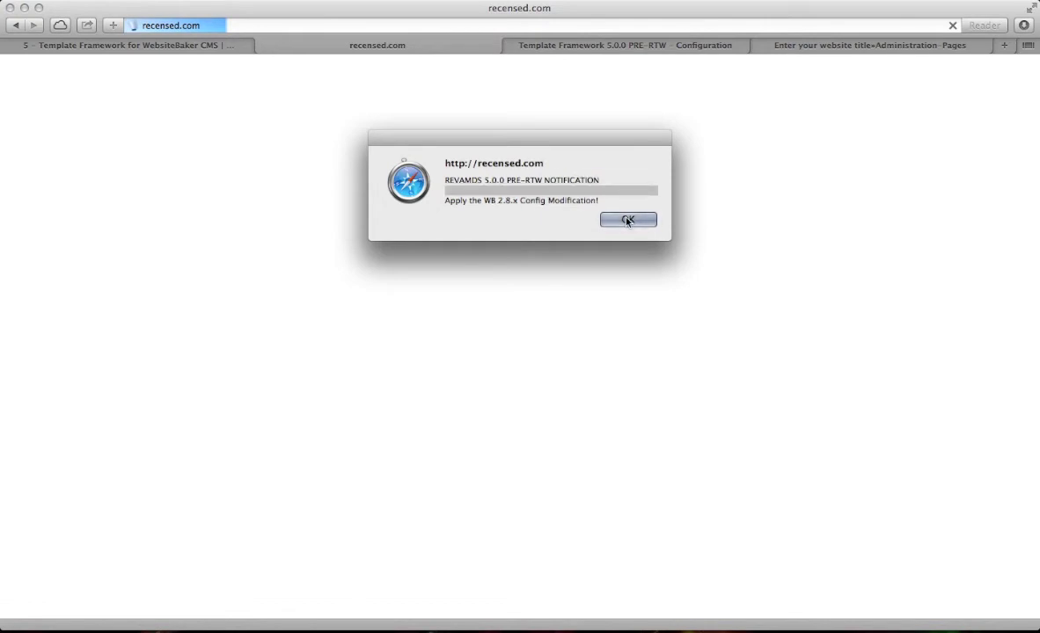
pyautogui.click(628, 221)
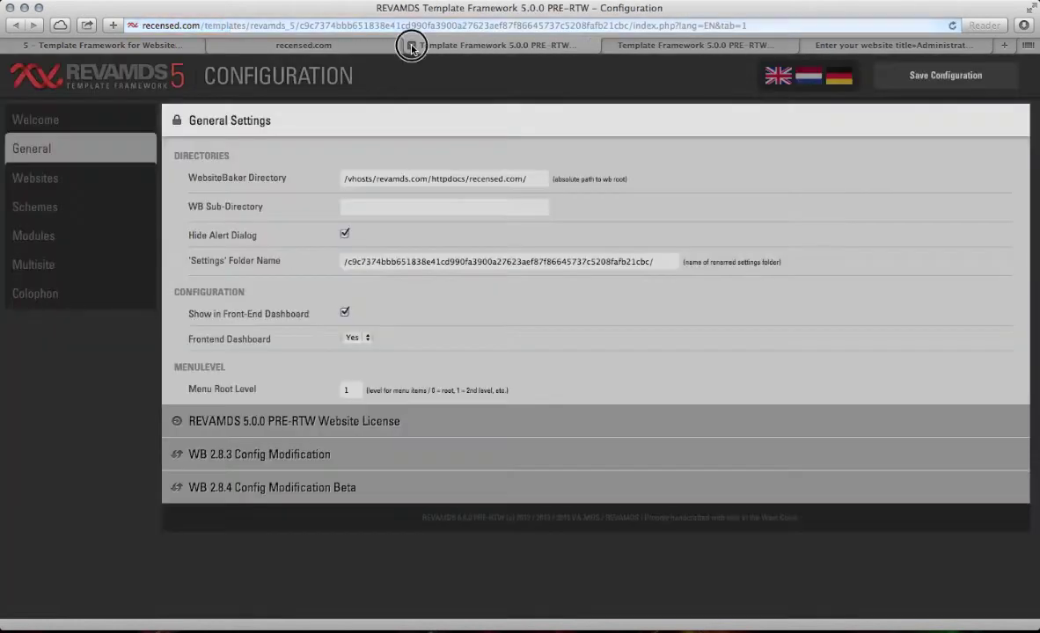
pyautogui.click(410, 45)
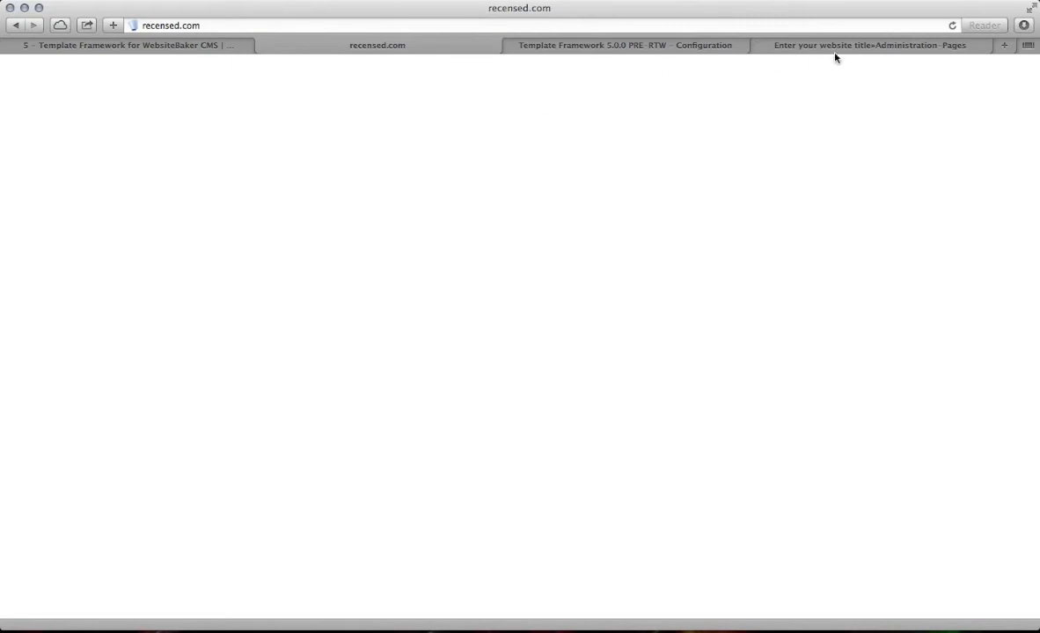
# Step: Copy the recensed.com site address and return to the Websites settings of website #01 in the REVAMDS configuration
pyautogui.click(221, 25)
pyautogui.press('super+c')
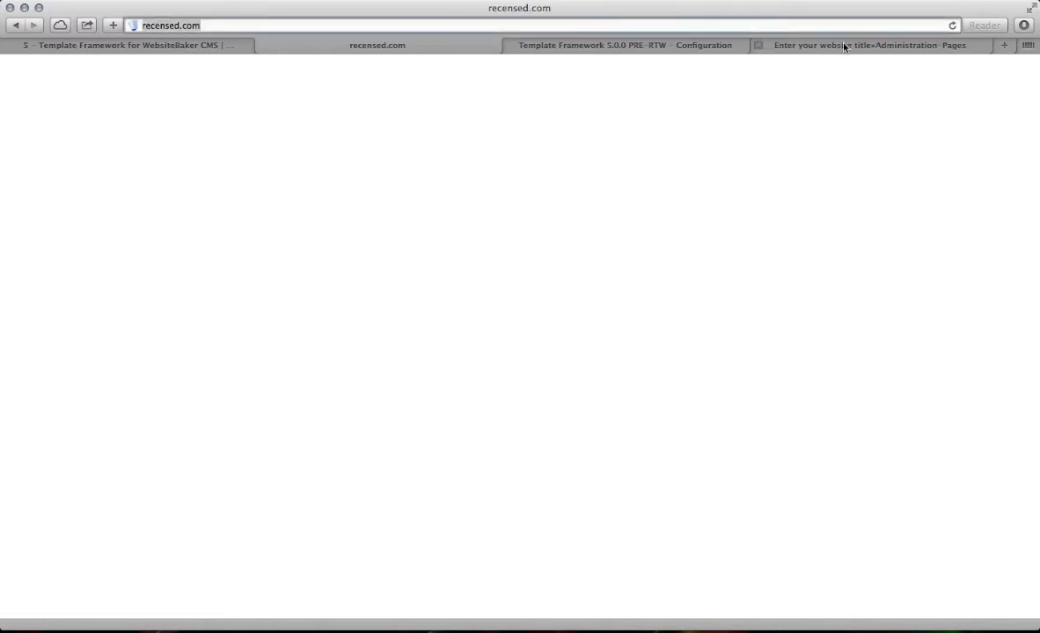
pyautogui.click(779, 39)
pyautogui.click(650, 44)
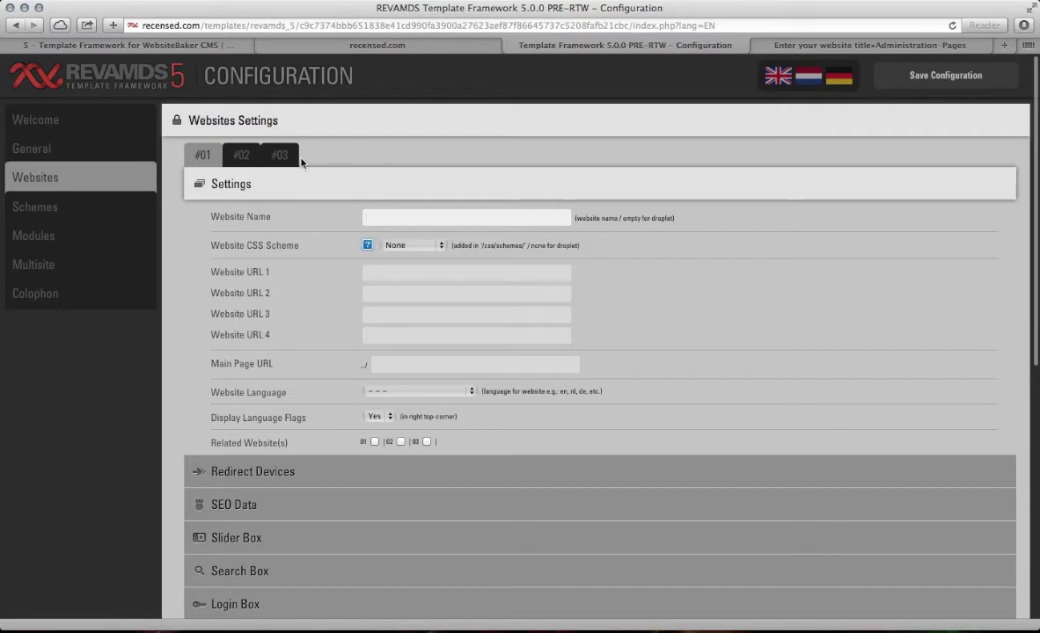
pyautogui.click(39, 143)
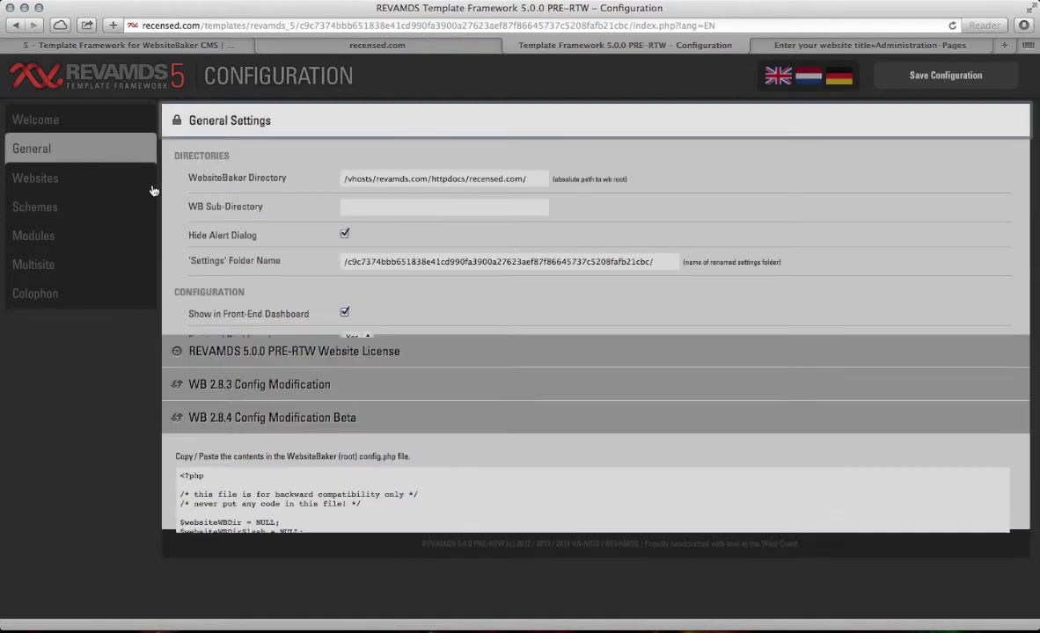
pyautogui.click(35, 177)
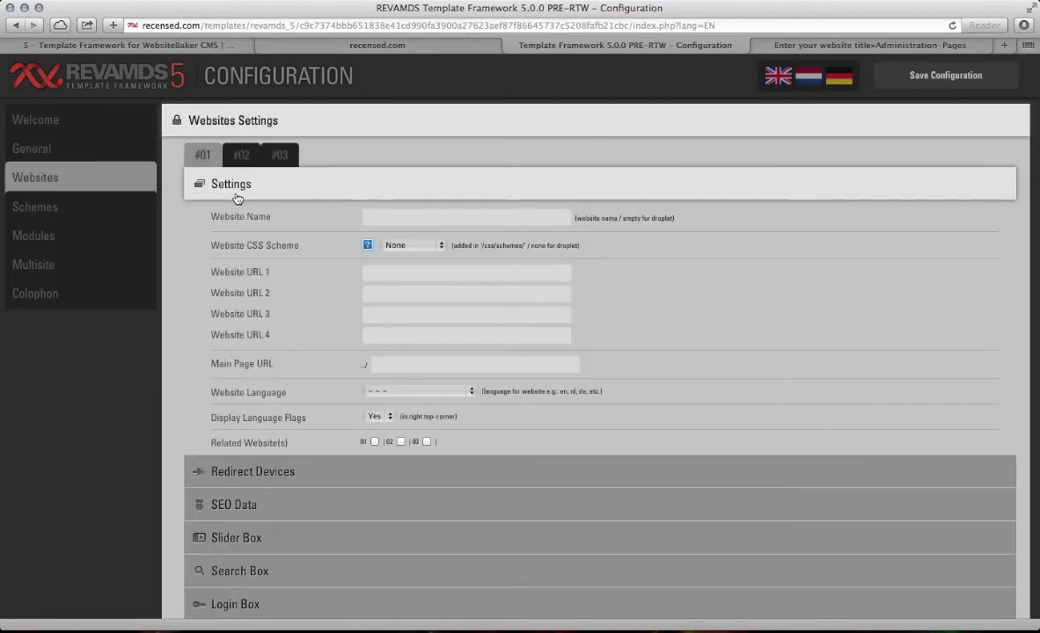
# Step: Enter "RECENSED 5 - Template Framework for WebsiteBaker CMS" as the name of website #01
pyautogui.click(382, 217)
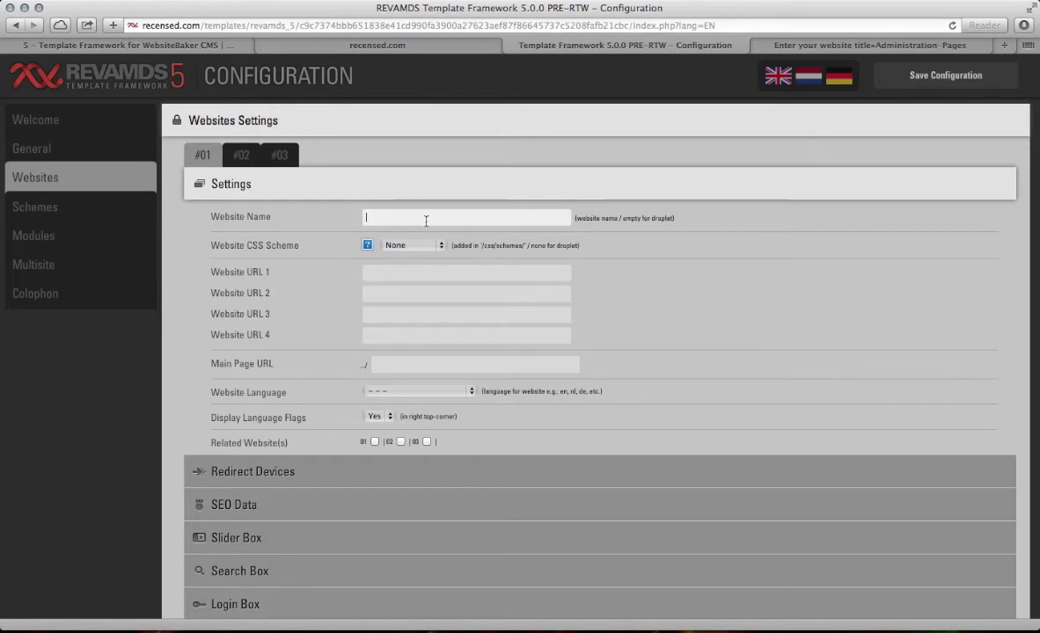
pyautogui.write('RECENSED 5 - Template Framework for WebsiteBake')
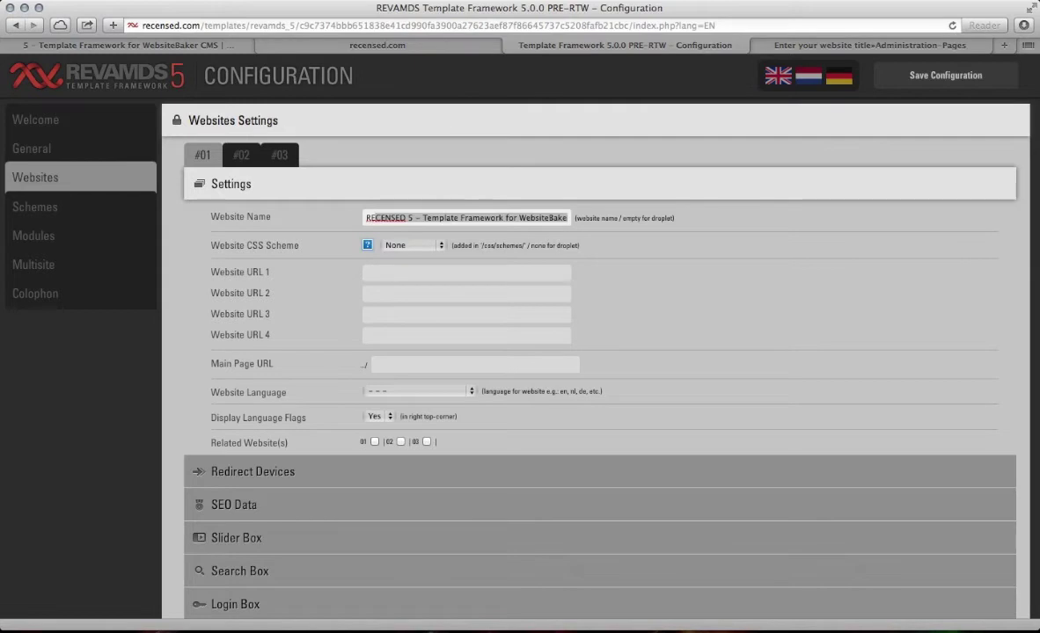
pyautogui.write('r CMS')
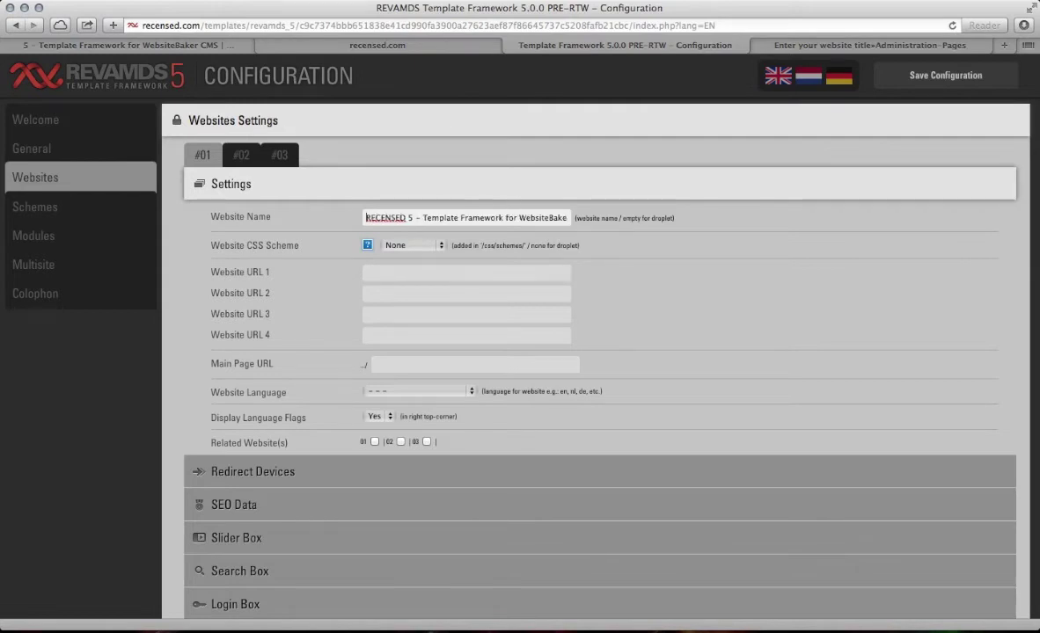
pyautogui.click(366, 217)
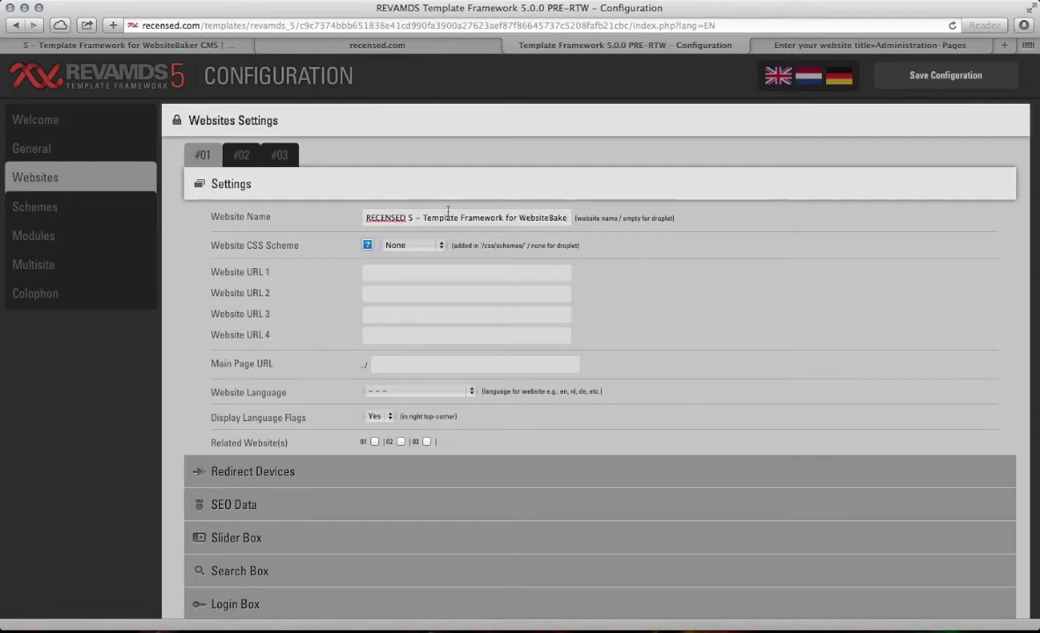
# Step: Set the CSS scheme of website #01 to REVAMDS-5
pyautogui.click(410, 249)
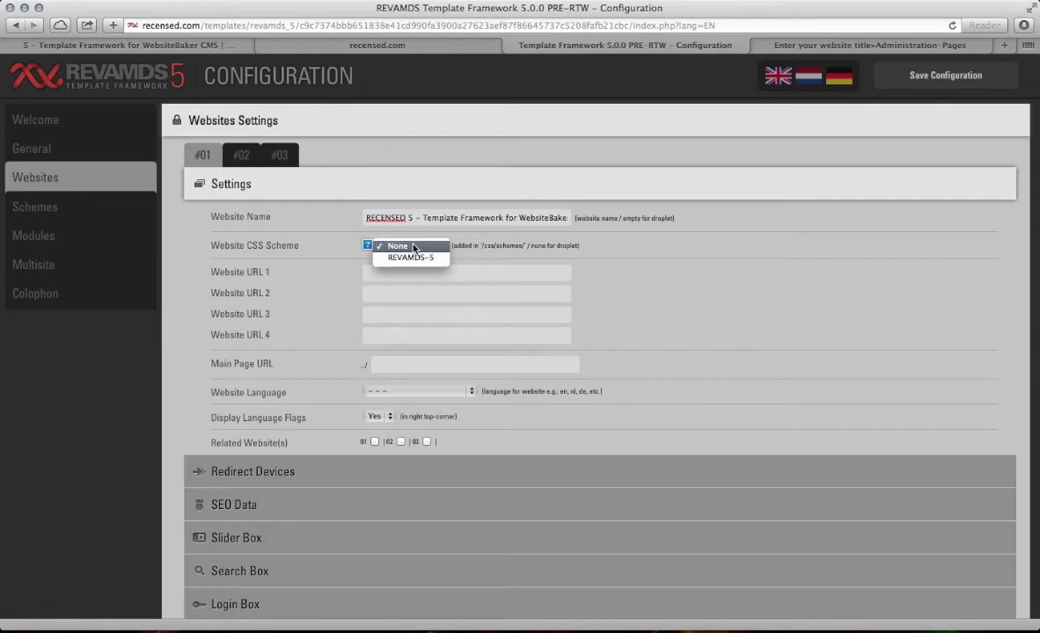
pyautogui.click(309, 244)
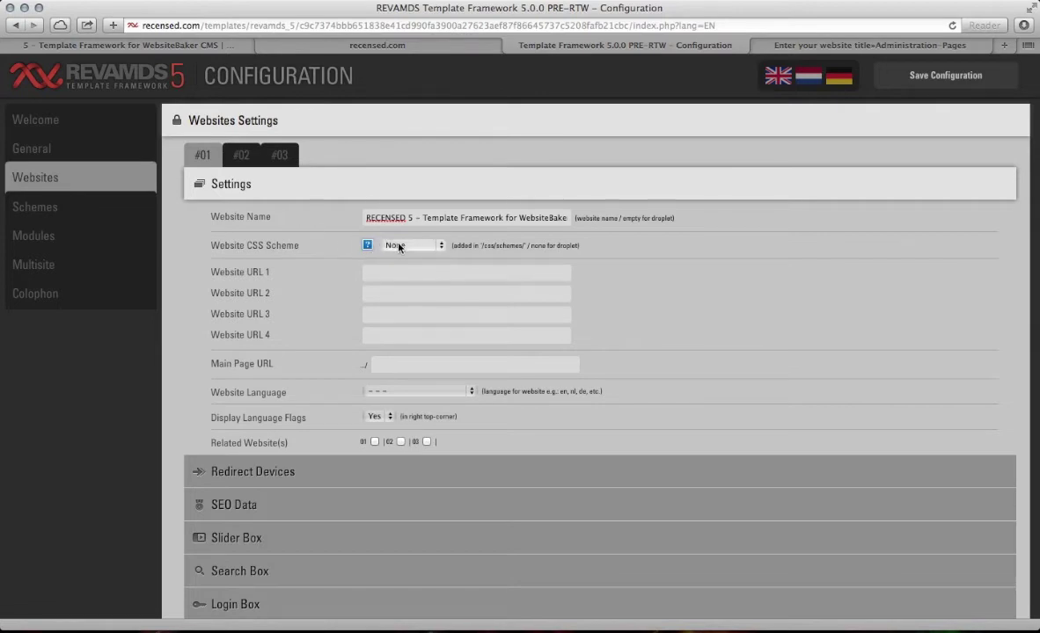
pyautogui.click(399, 246)
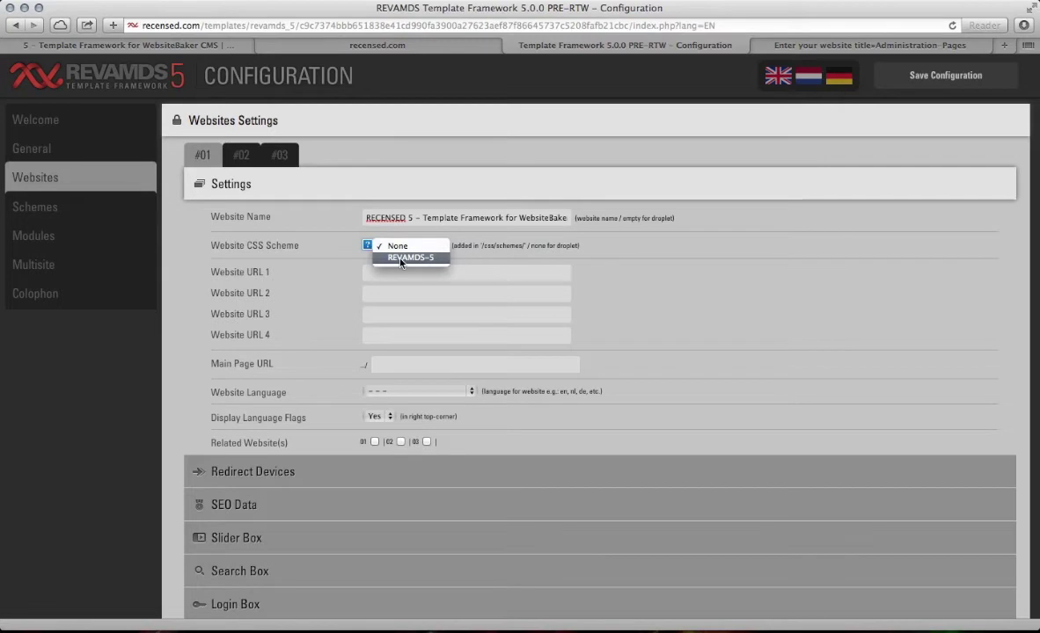
pyautogui.click(334, 234)
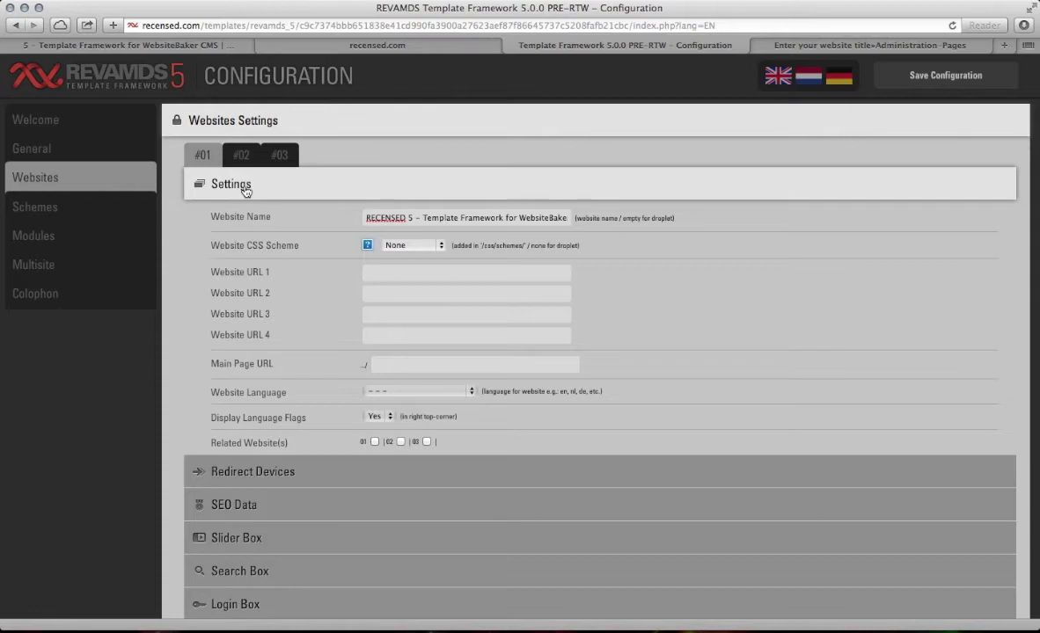
pyautogui.click(412, 245)
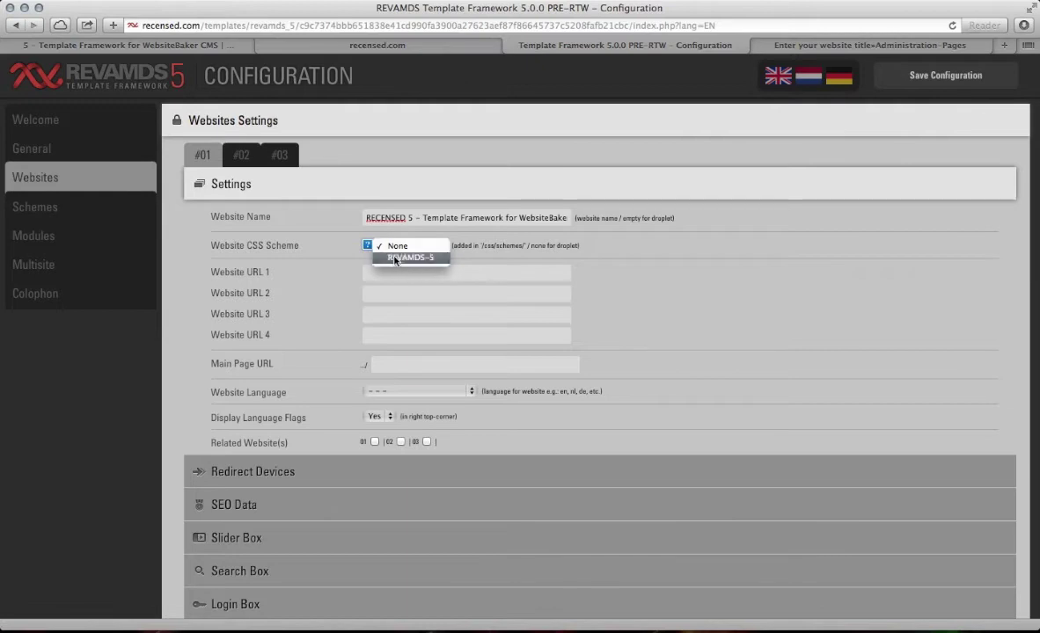
pyautogui.click(397, 258)
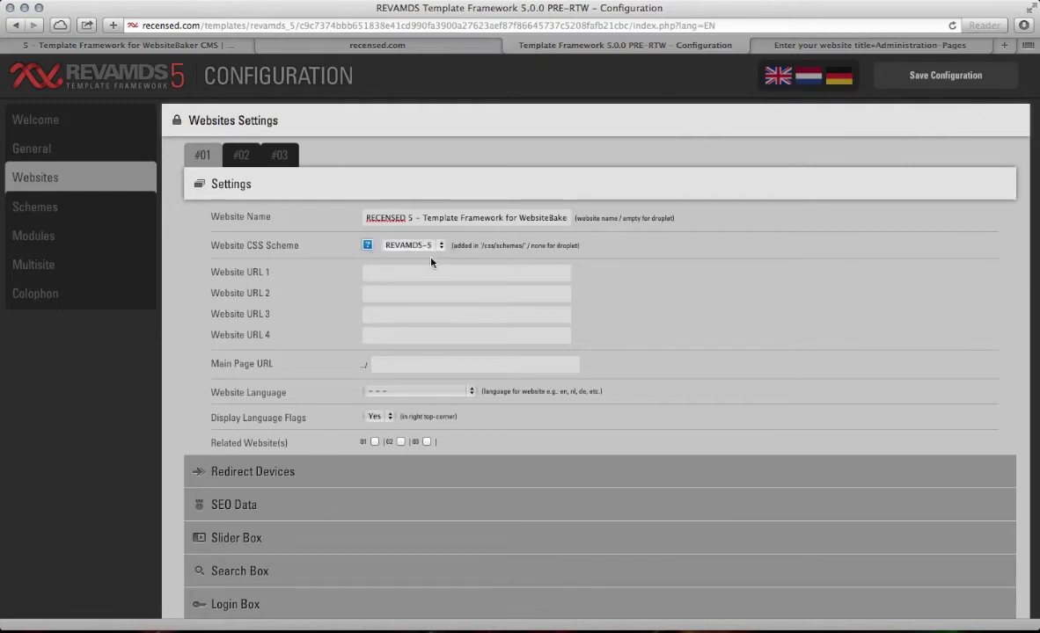
pyautogui.click(401, 277)
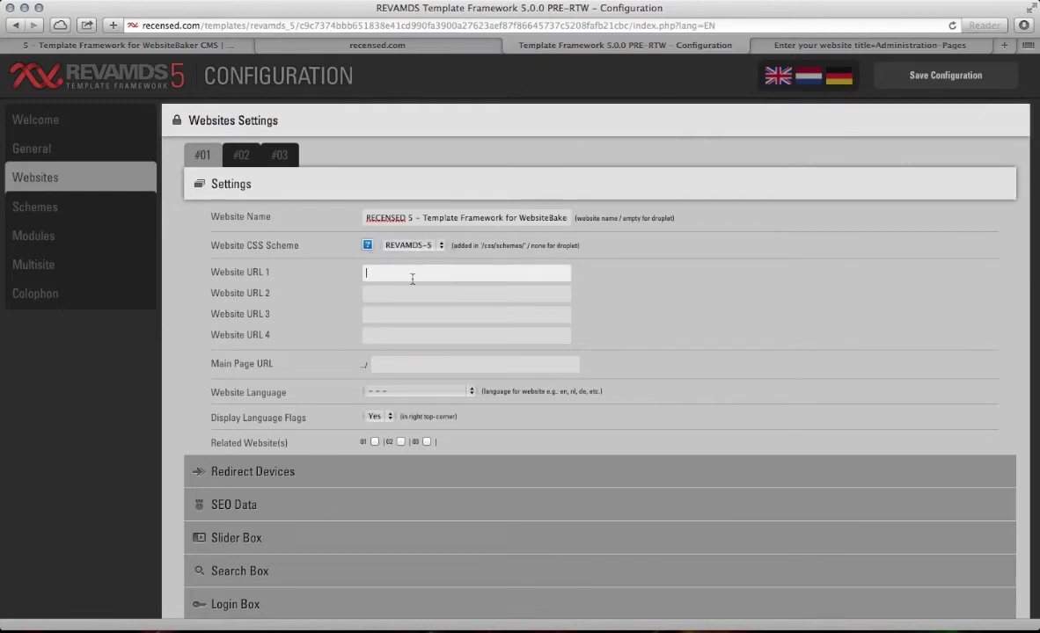
pyautogui.press('super+v')
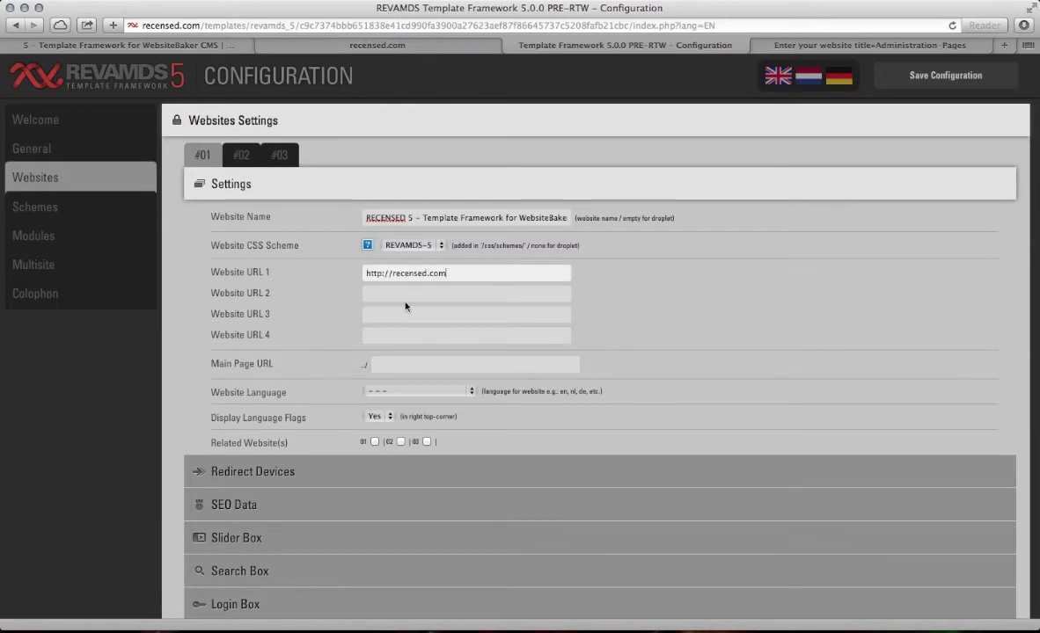
pyautogui.click(408, 292)
pyautogui.press('super+v')
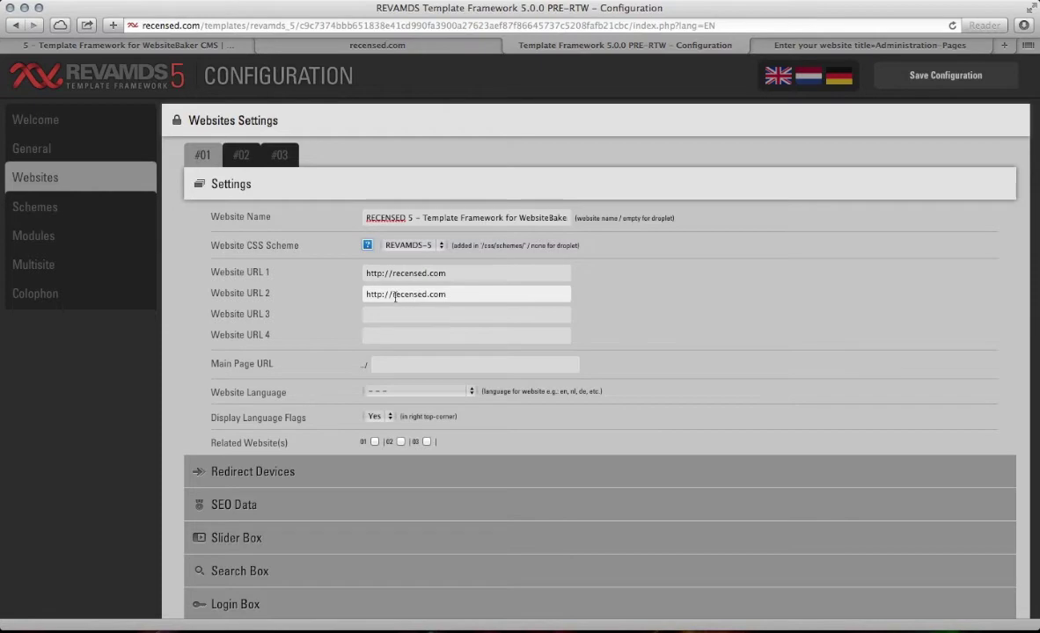
pyautogui.write('www.')
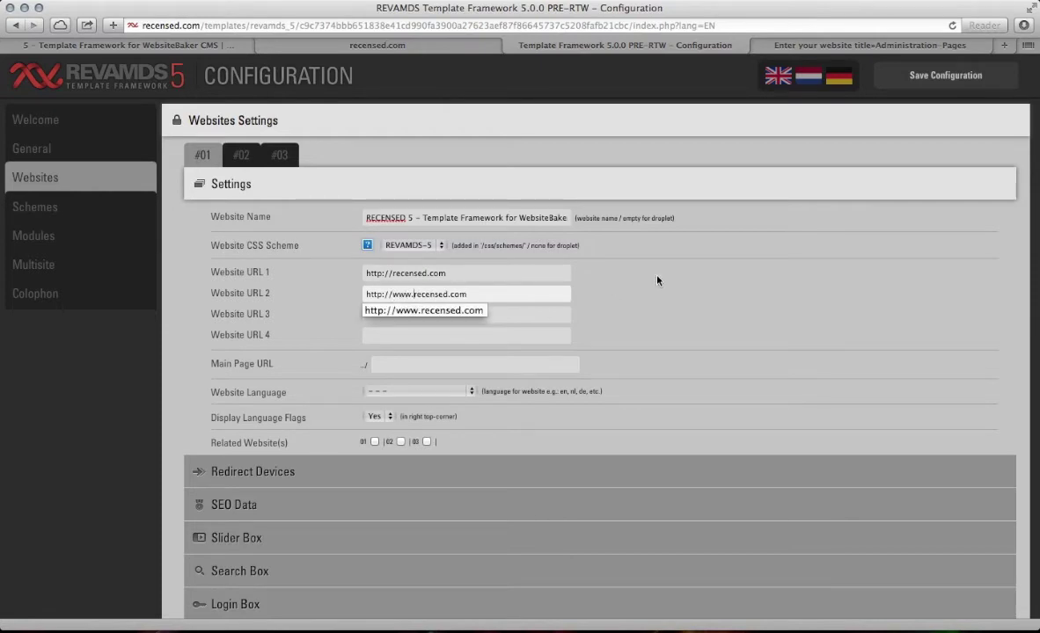
pyautogui.click(626, 294)
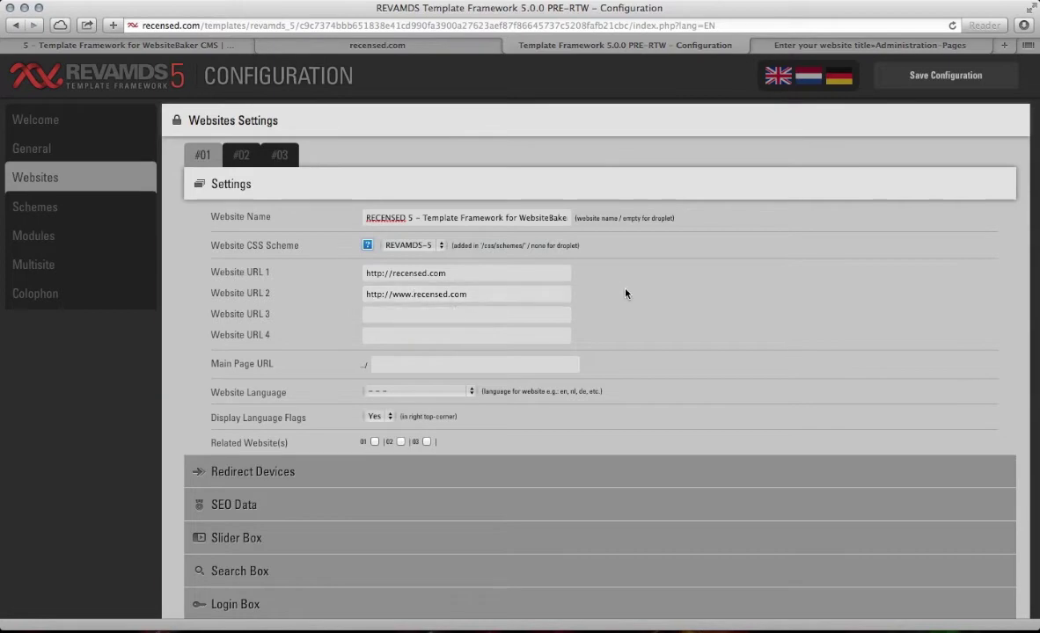
# Step: Open the en-us Main page from the WebsiteBaker page list in a new tab, dismissing the notification and closing the extra configuration page
pyautogui.click(397, 366)
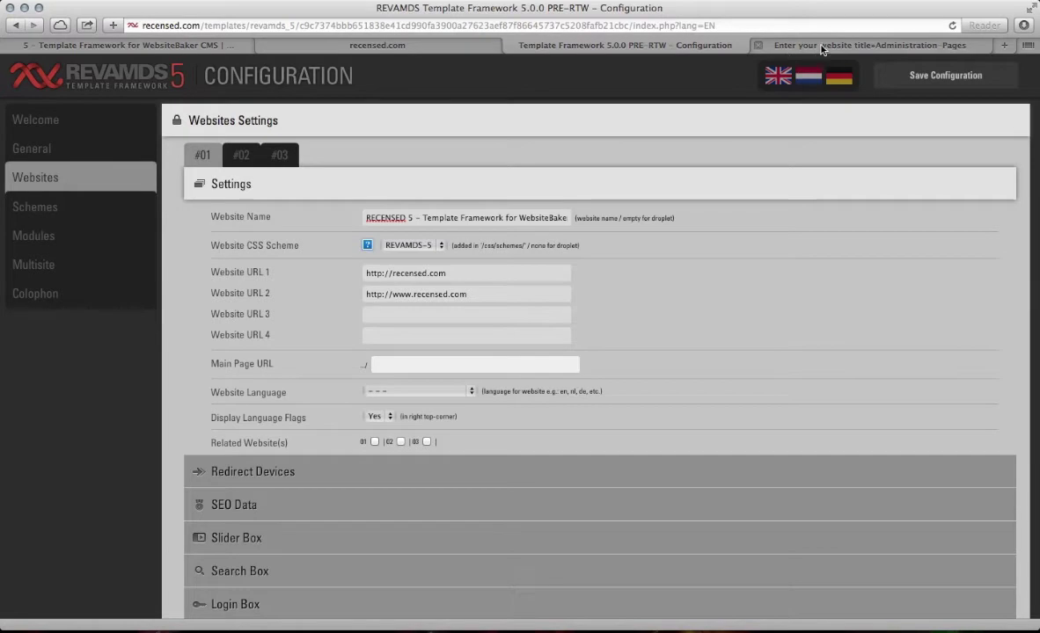
pyautogui.click(761, 45)
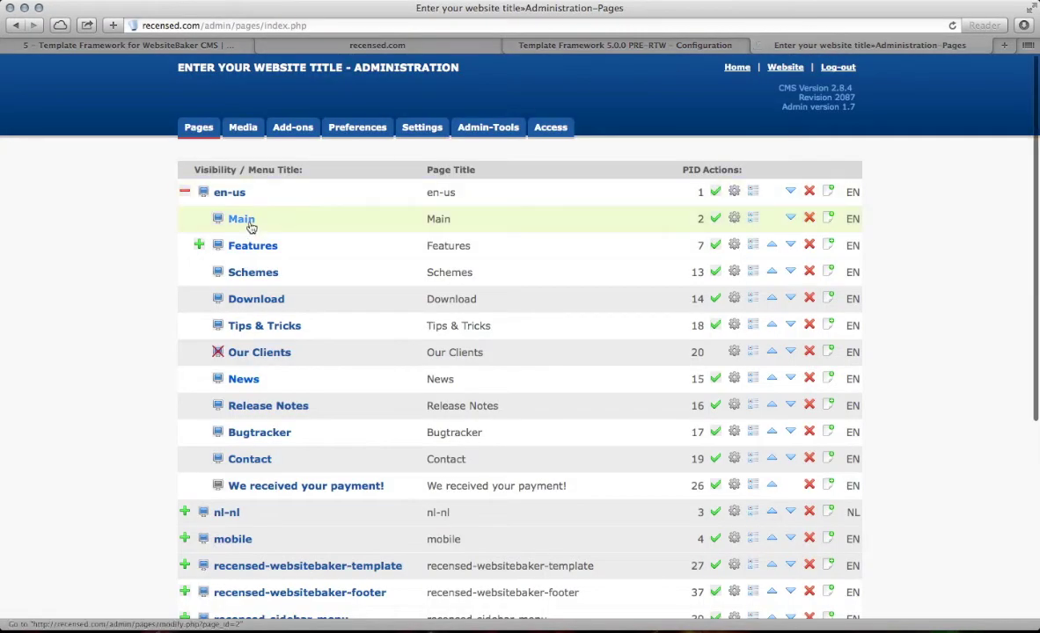
pyautogui.keyDown('super'); pyautogui.click(715, 220); pyautogui.keyUp('super')
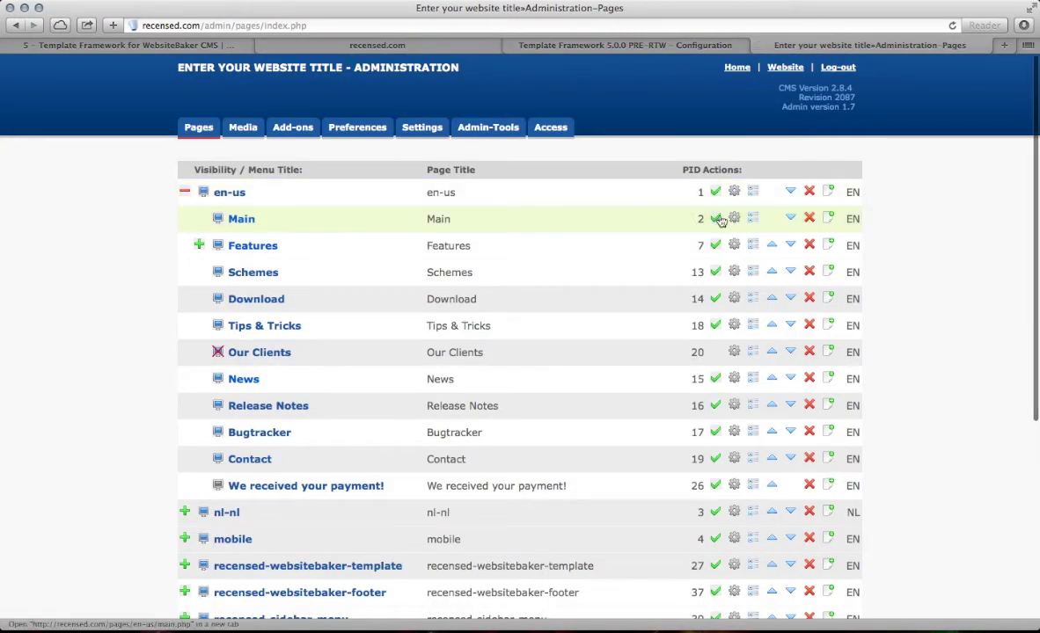
pyautogui.click(332, 26)
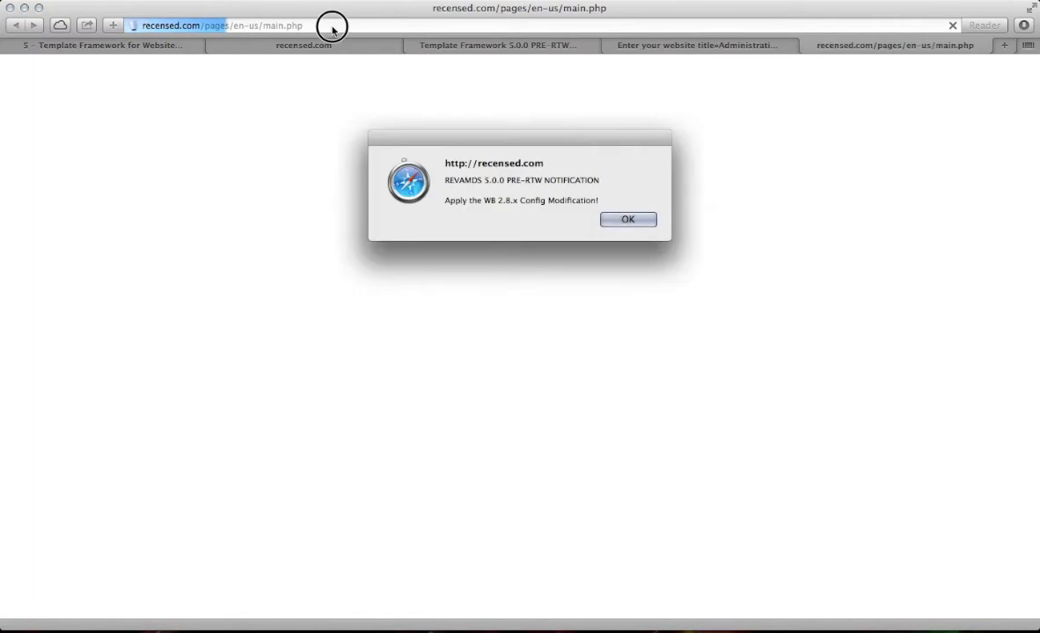
pyautogui.click(641, 218)
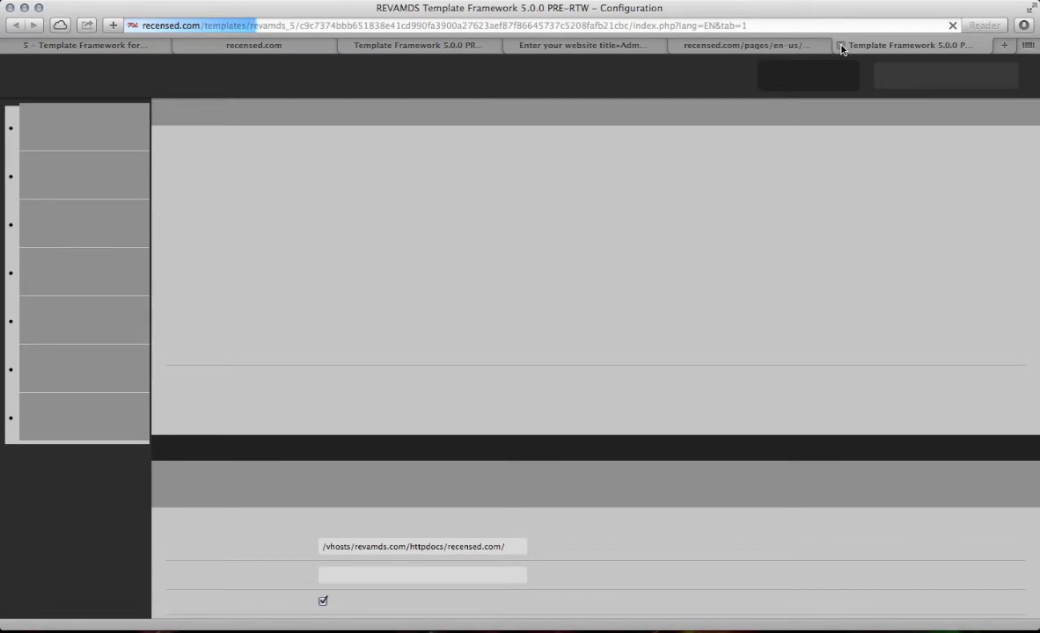
pyautogui.click(841, 45)
# Step: Copy the path /pages/en-us/main.php from the Main page's address, close that page, and return to the REVAMDS configuration
pyautogui.click(297, 25)
pyautogui.doubleClick(245, 25)
pyautogui.moveTo(245, 25); pyautogui.dragTo(202, 25)
pyautogui.press('super+c')
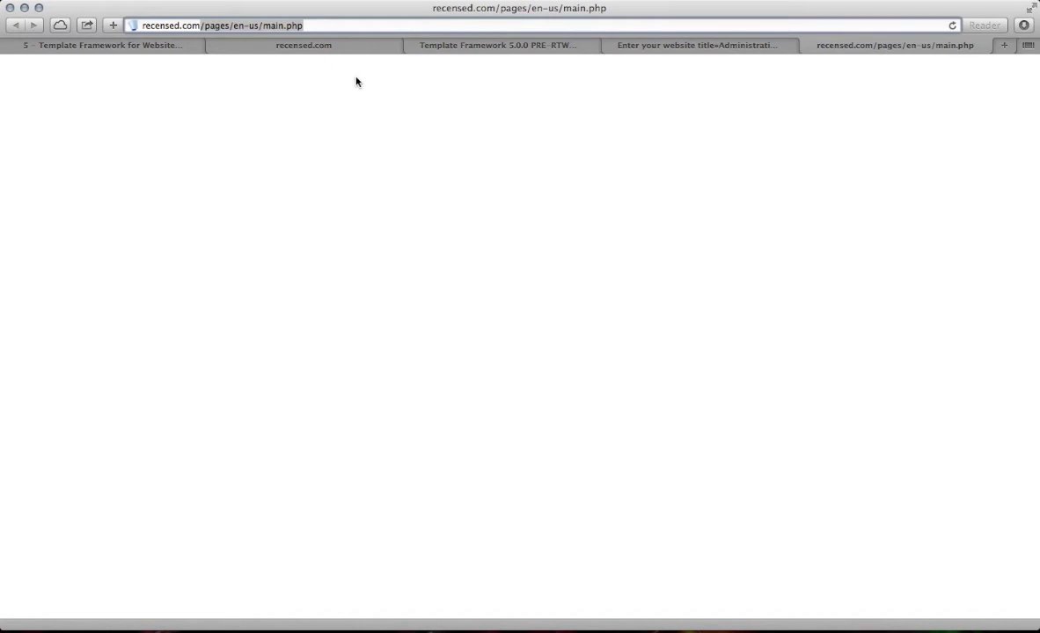
pyautogui.press('super+w')
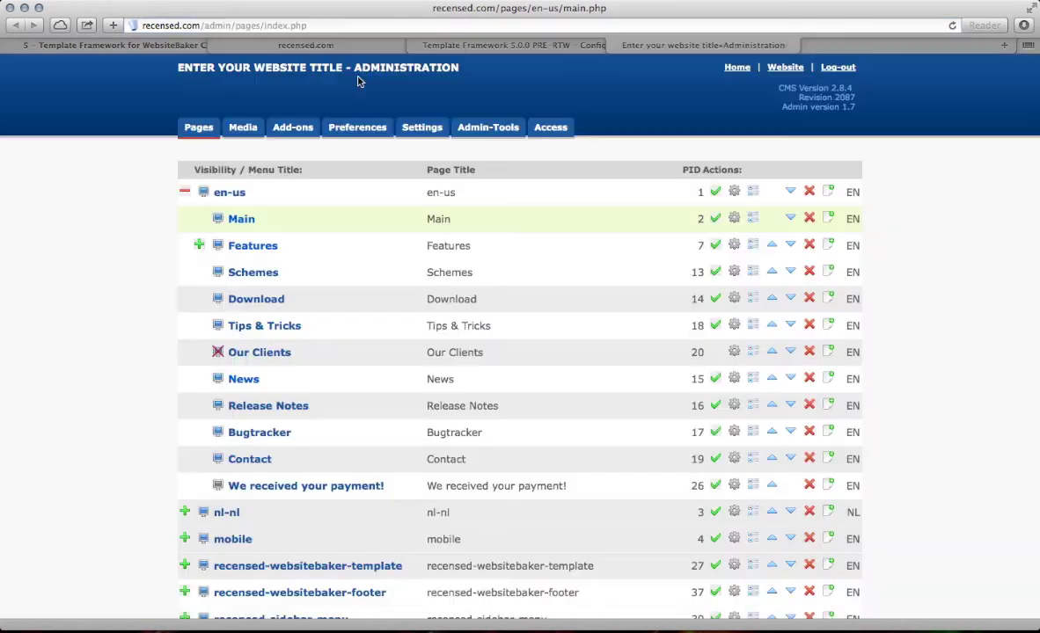
pyautogui.click(542, 46)
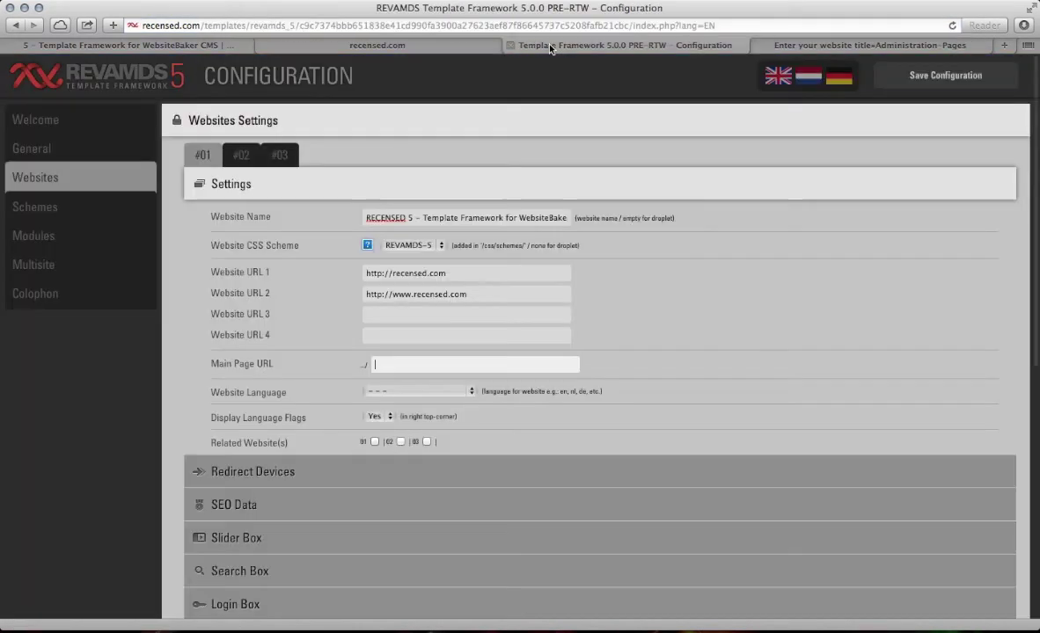
# Step: Set the Main Page URL of website #01 to /pages/en-us/main.php, keeping REVAMDS-5 selected as the CSS scheme
pyautogui.click(395, 364)
pyautogui.press('super+v')
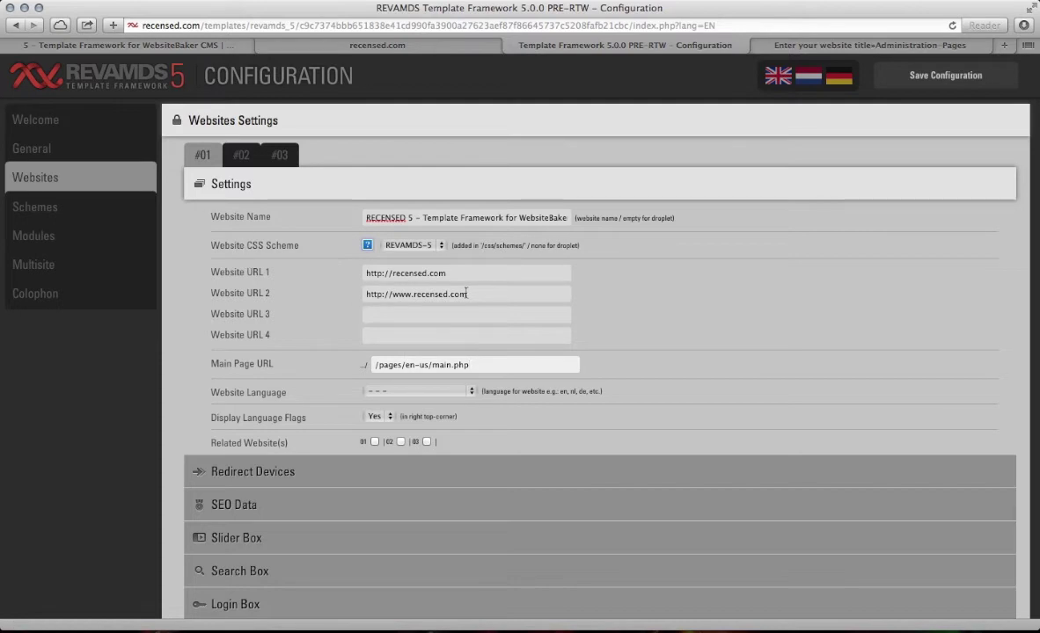
pyautogui.click(413, 246)
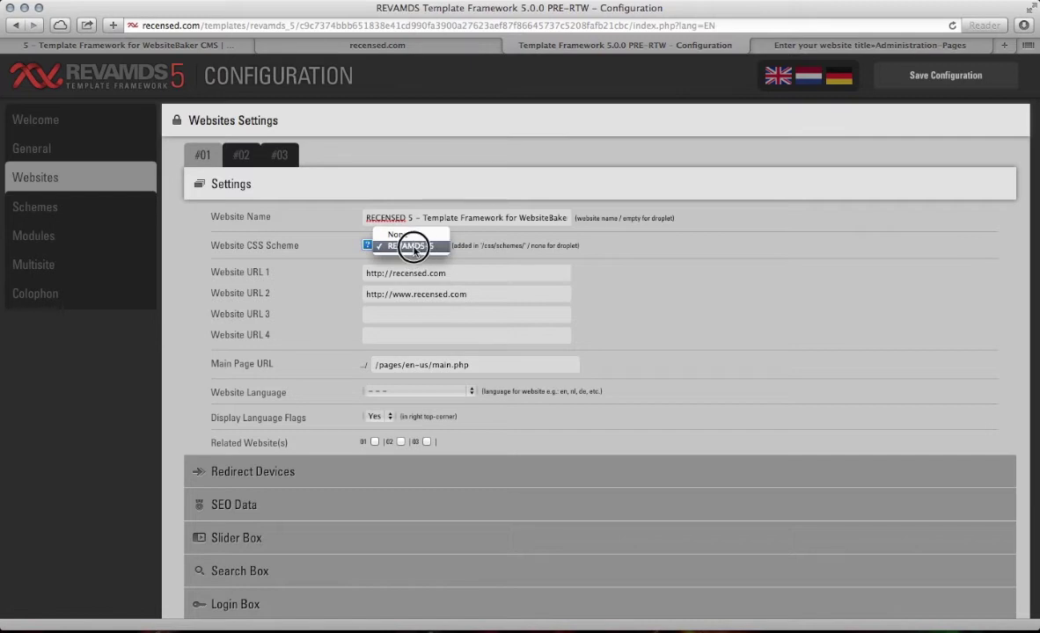
pyautogui.click(413, 247)
# Step: Set the Website Language of website #01 to English
pyautogui.scroll(-2, 322, 372)
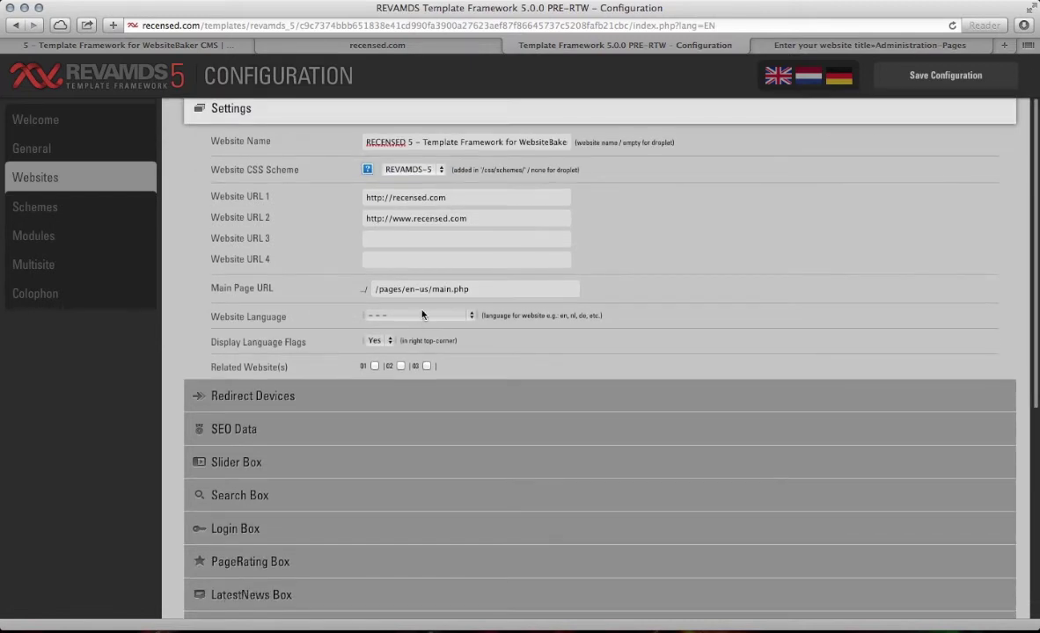
pyautogui.click(421, 317)
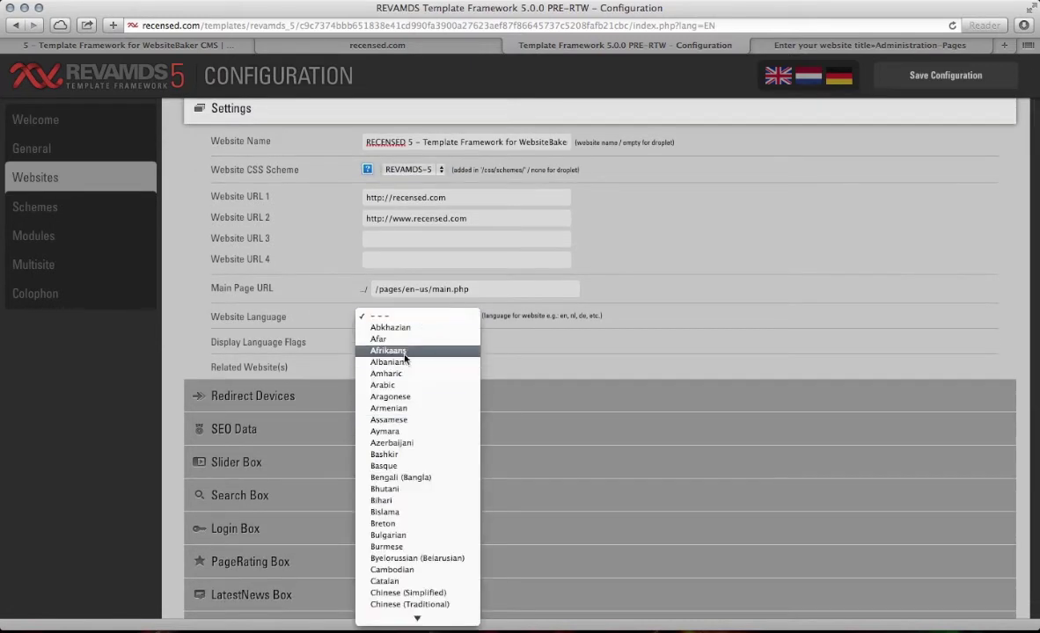
pyautogui.press('e')
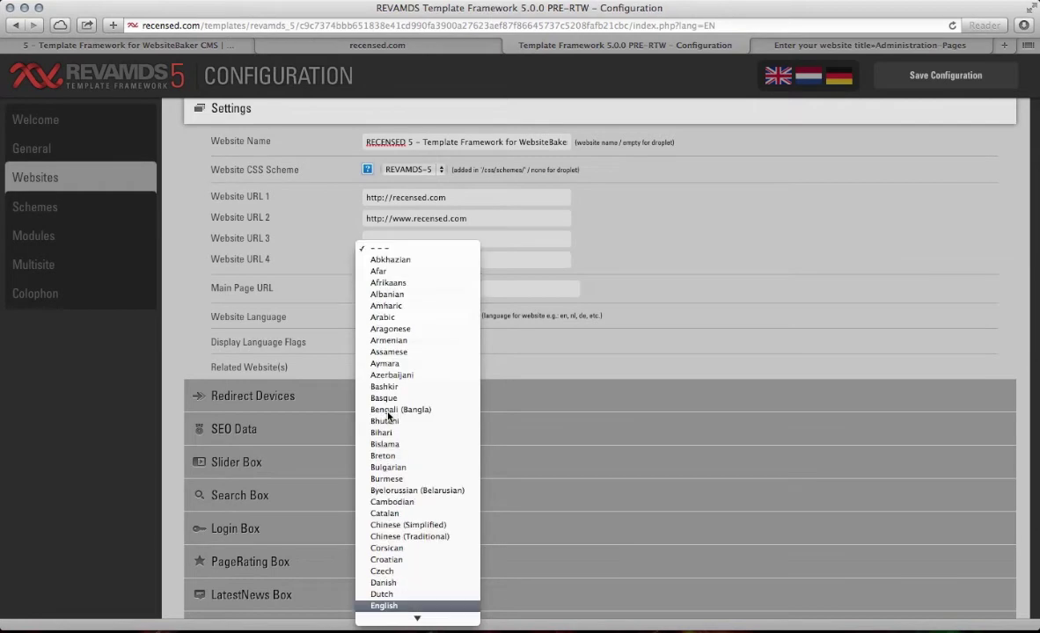
pyautogui.press('Return')
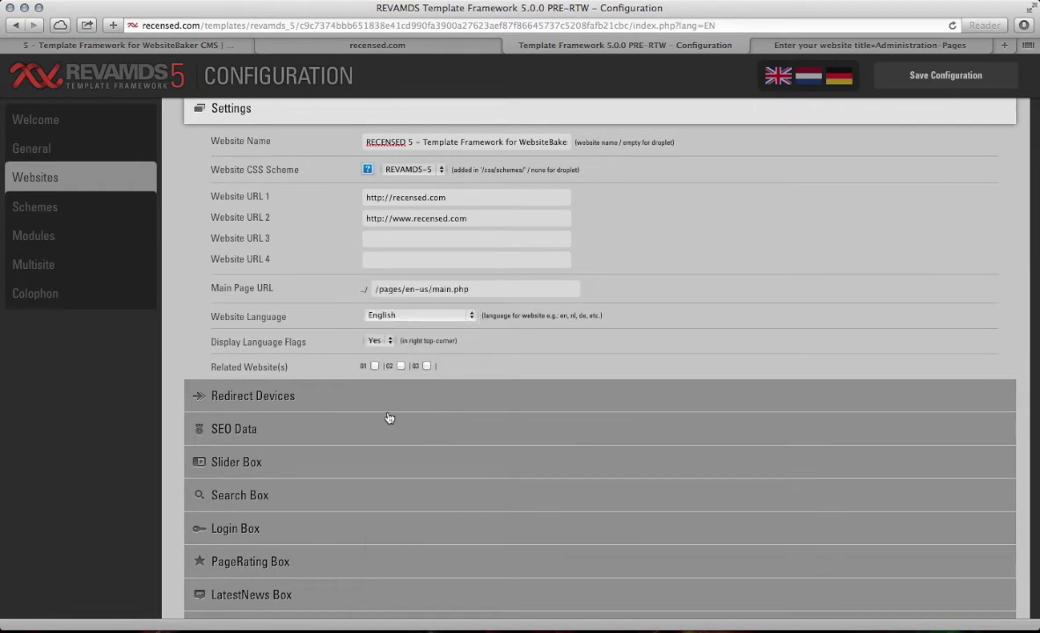
pyautogui.click(376, 343)
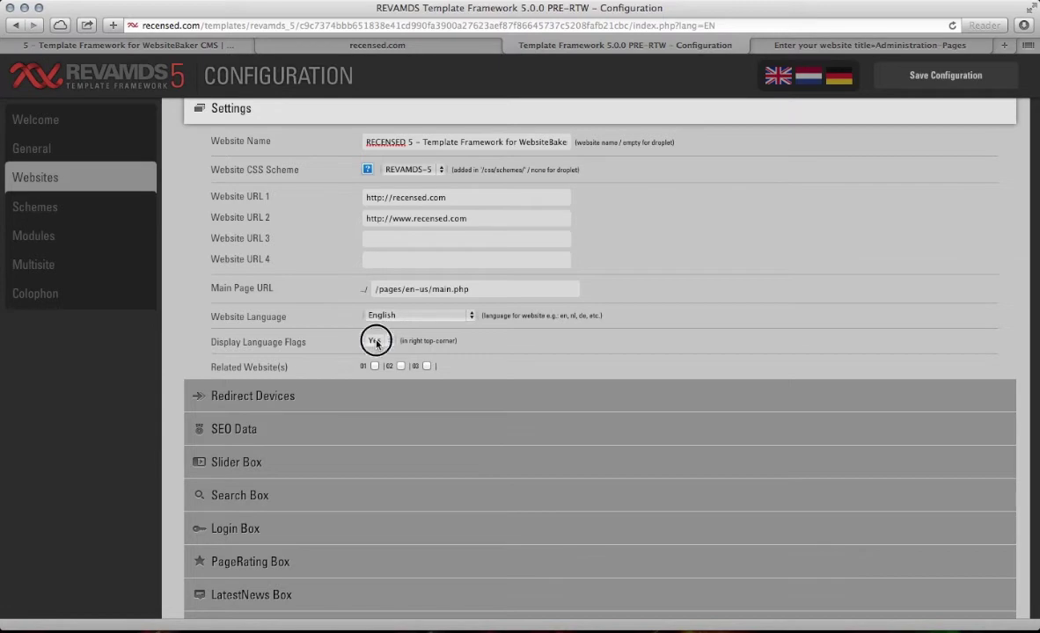
pyautogui.click(376, 342)
pyautogui.click(378, 343)
pyautogui.click(371, 343)
pyautogui.click(370, 345)
pyautogui.click(370, 343)
pyautogui.moveTo(378, 345); pyautogui.dragTo(340, 339)
pyautogui.click(373, 342)
pyautogui.click(371, 342)
pyautogui.click(370, 341)
pyautogui.click(373, 342)
pyautogui.click(374, 342)
pyautogui.click(376, 342)
# Step: Mark websites 02 and 03 as related websites of website #01
pyautogui.scroll(3, 317, 227)
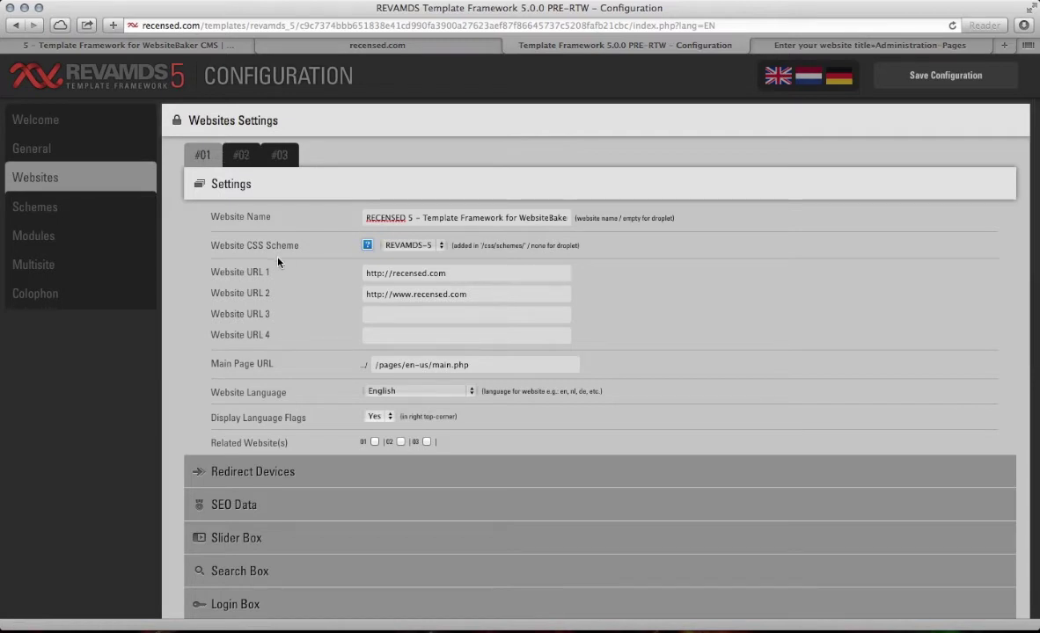
pyautogui.scroll(-3, 256, 236)
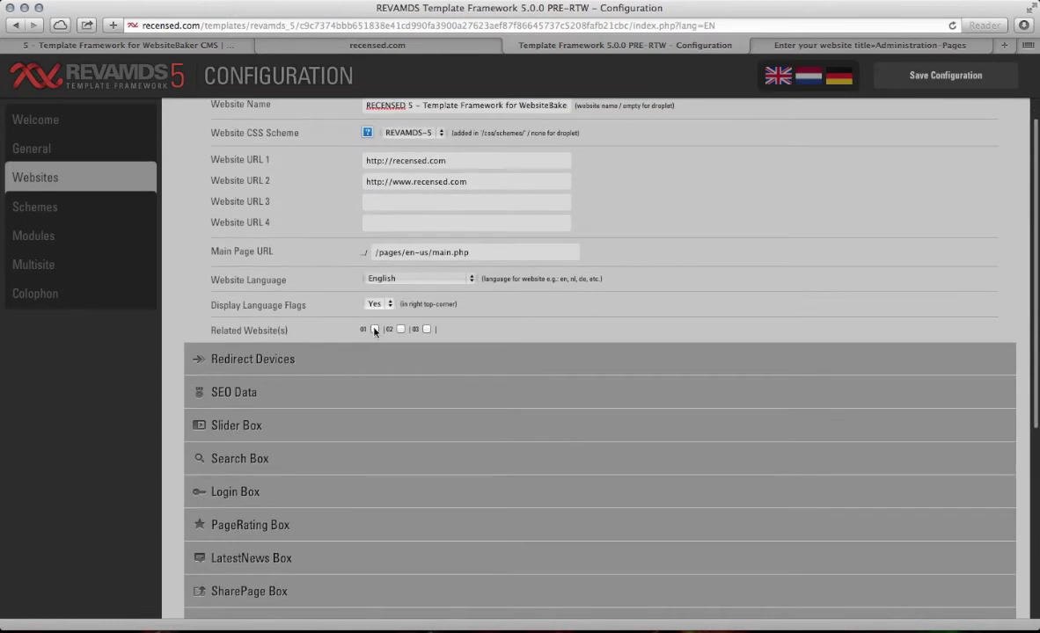
pyautogui.scroll(3, 374, 331)
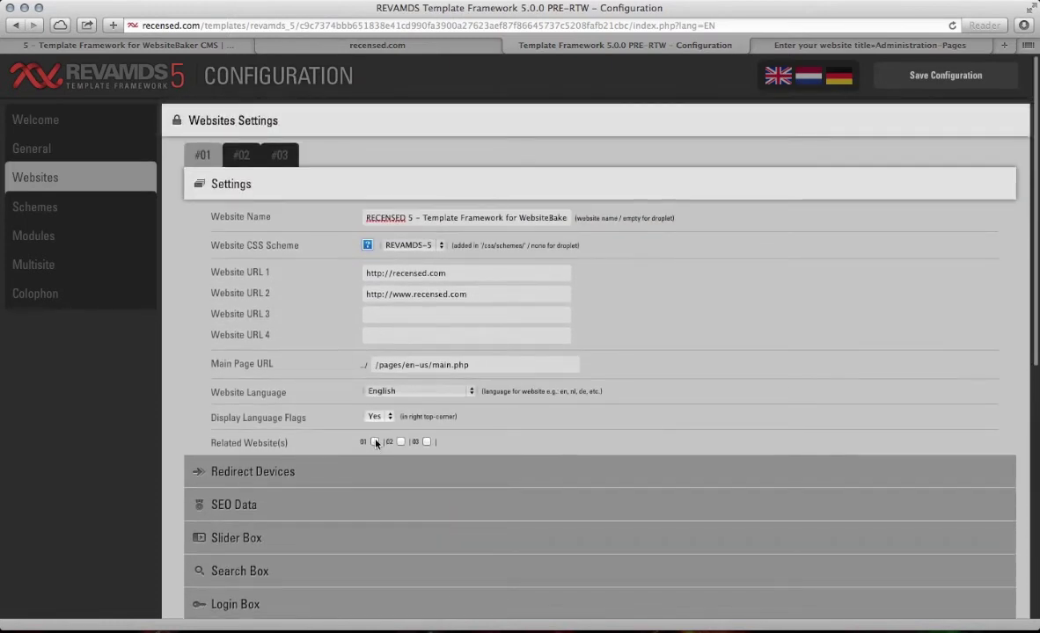
pyautogui.click(401, 442)
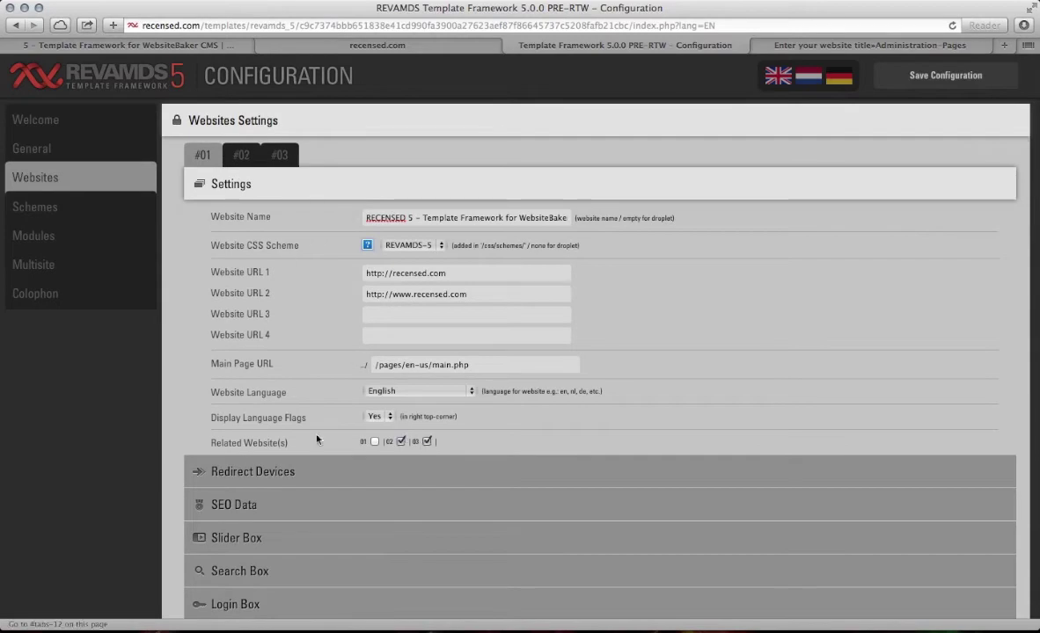
# Step: Try marking websites 01 and 03 as related websites of website #02, and clear both selections again
pyautogui.click(243, 157)
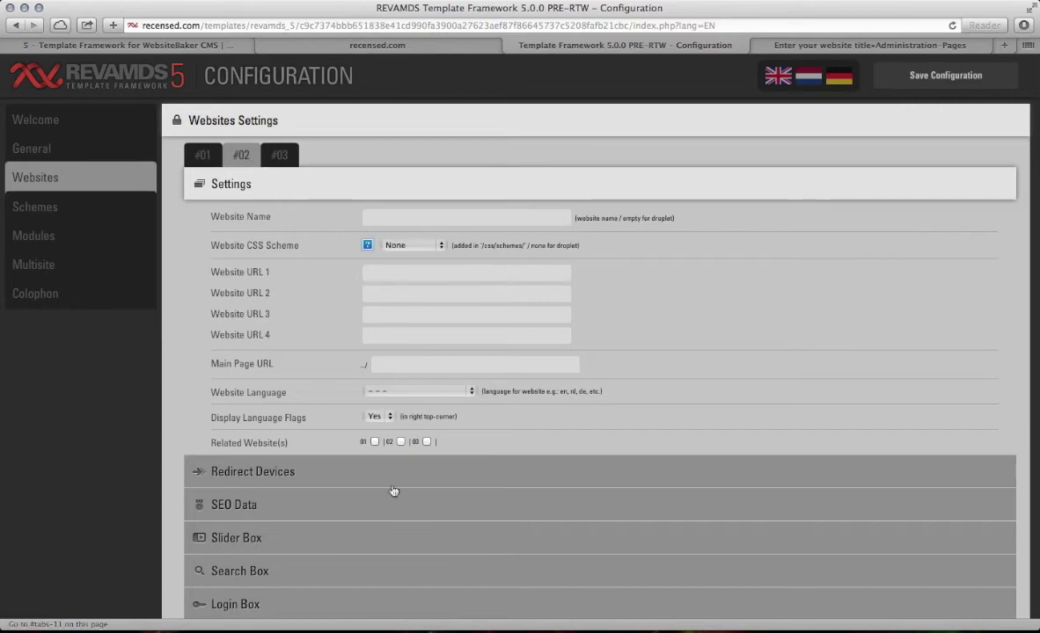
pyautogui.click(375, 441)
pyautogui.click(428, 443)
pyautogui.click(379, 417)
pyautogui.click(317, 363)
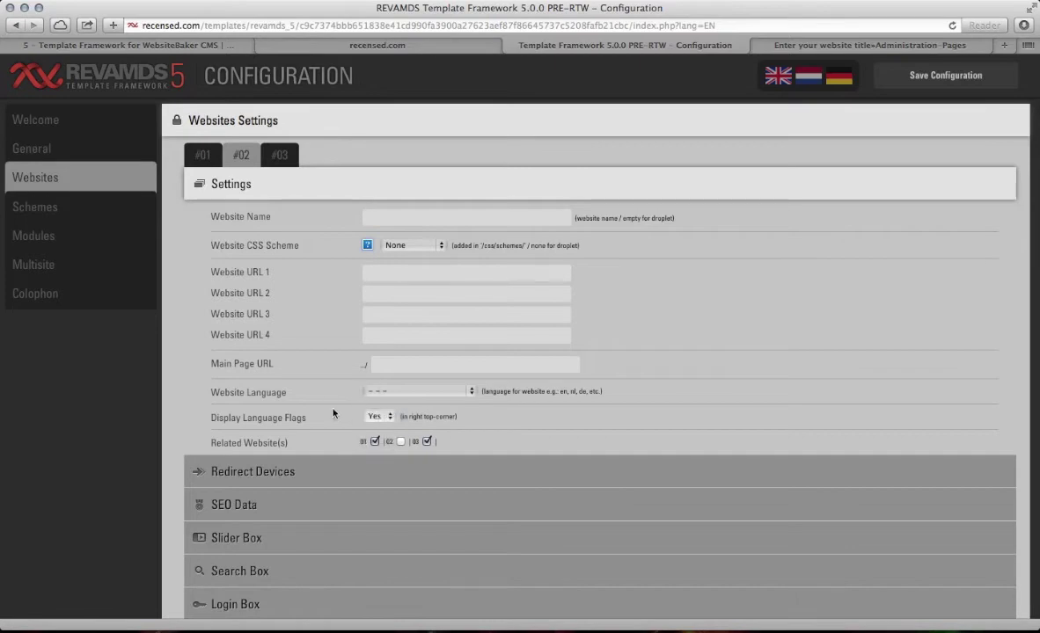
pyautogui.click(374, 442)
pyautogui.click(427, 442)
# Step: Return to website #01, clear related websites 02 and 03, and select only related website 01
pyautogui.click(204, 156)
pyautogui.scroll(-1, 341, 313)
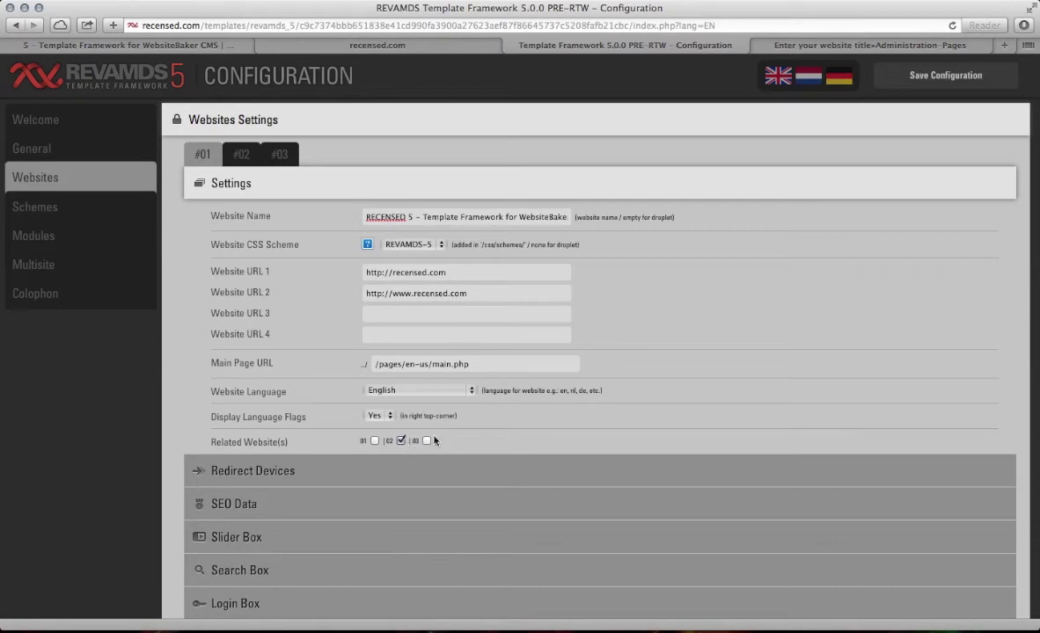
pyautogui.click(402, 442)
pyautogui.click(374, 442)
# Step: Check over the settings of website #01 and save the configuration
pyautogui.scroll(-1, 352, 429)
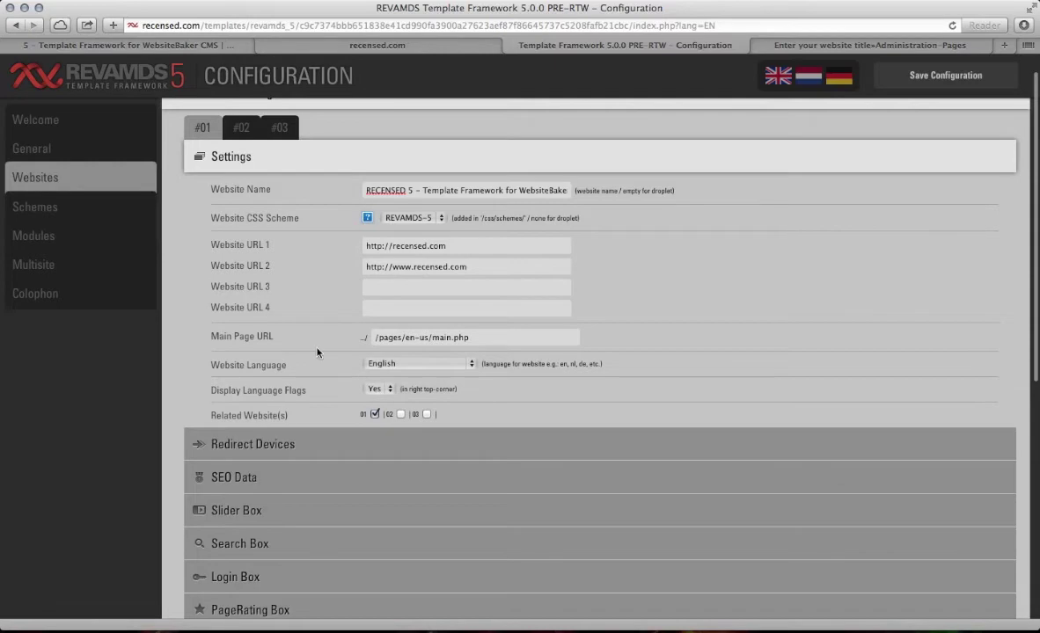
pyautogui.scroll(-3, 318, 352)
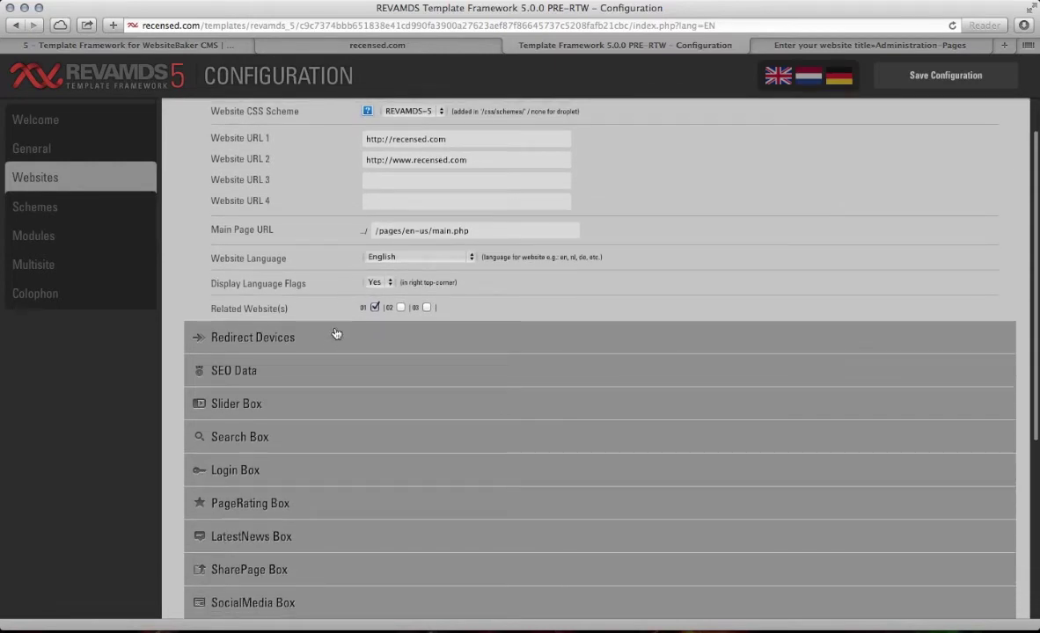
pyautogui.scroll(1, 330, 323)
pyautogui.scroll(3, 324, 325)
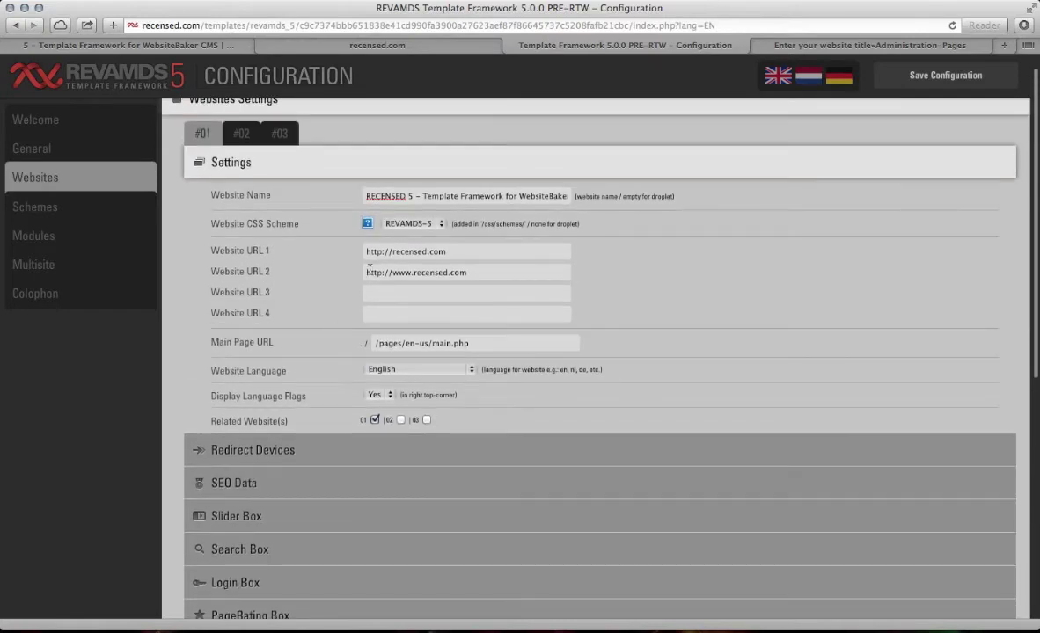
pyautogui.click(906, 80)
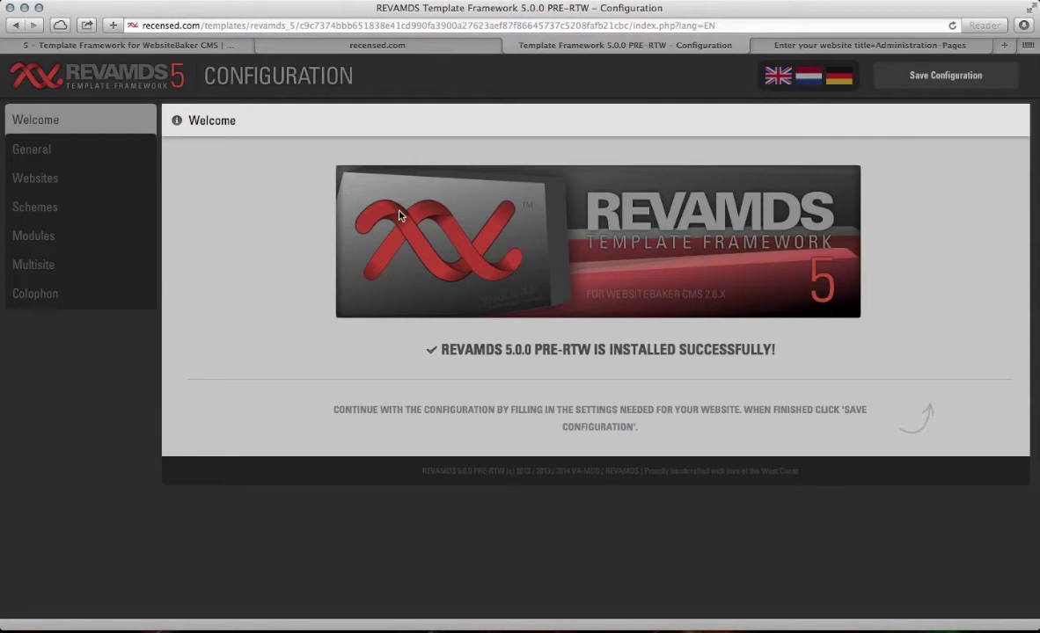
# Step: Open the General settings and compare the template and settings folders in the page address with the 'Settings' Folder Name
pyautogui.click(41, 147)
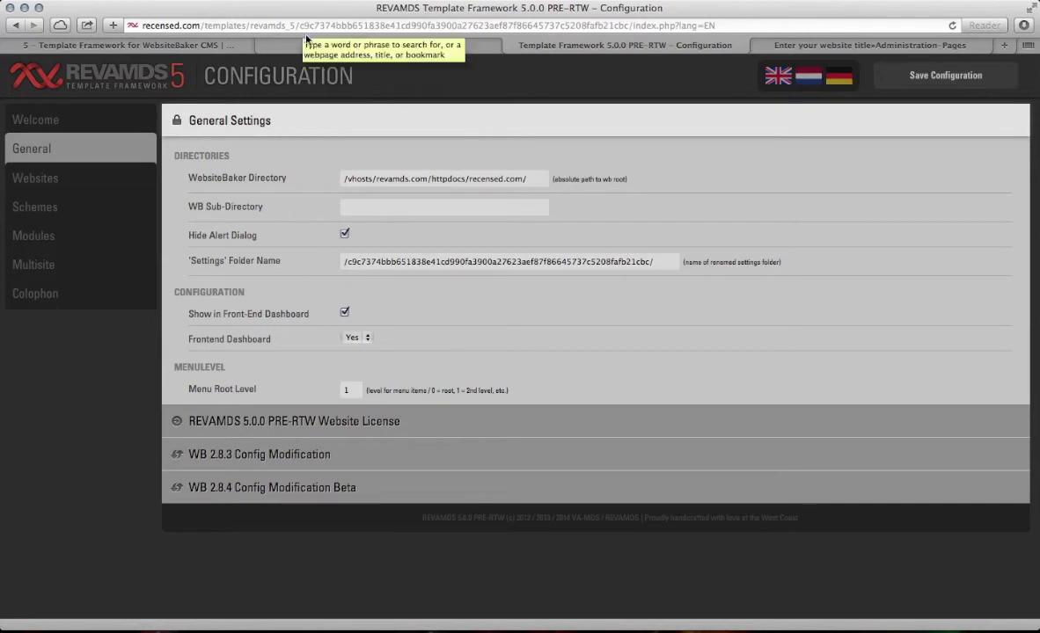
pyautogui.click(251, 25)
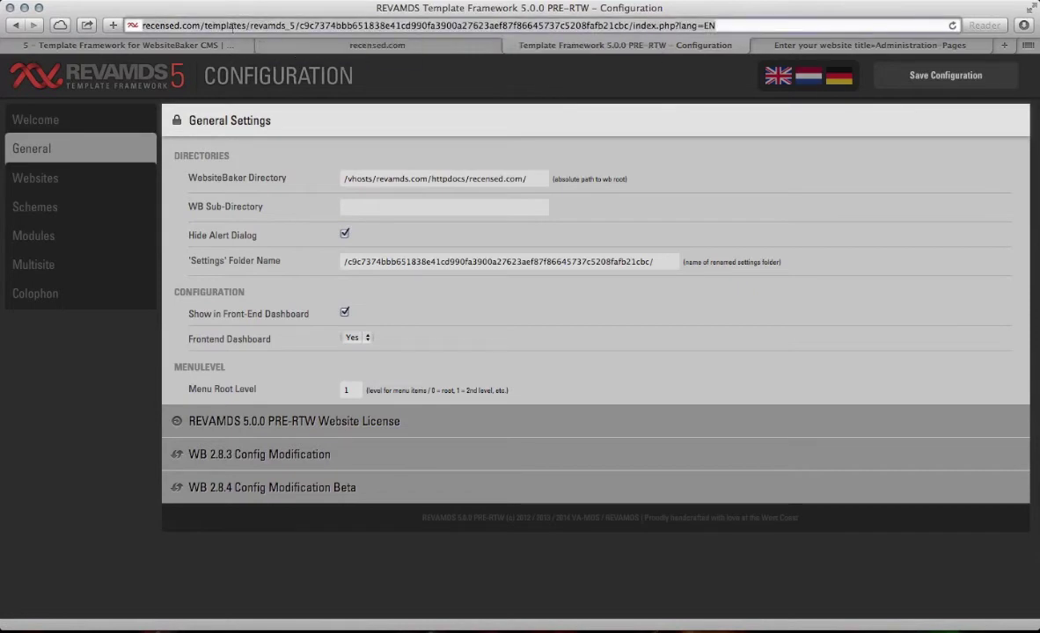
pyautogui.moveTo(249, 26); pyautogui.dragTo(292, 25)
pyautogui.click(253, 24)
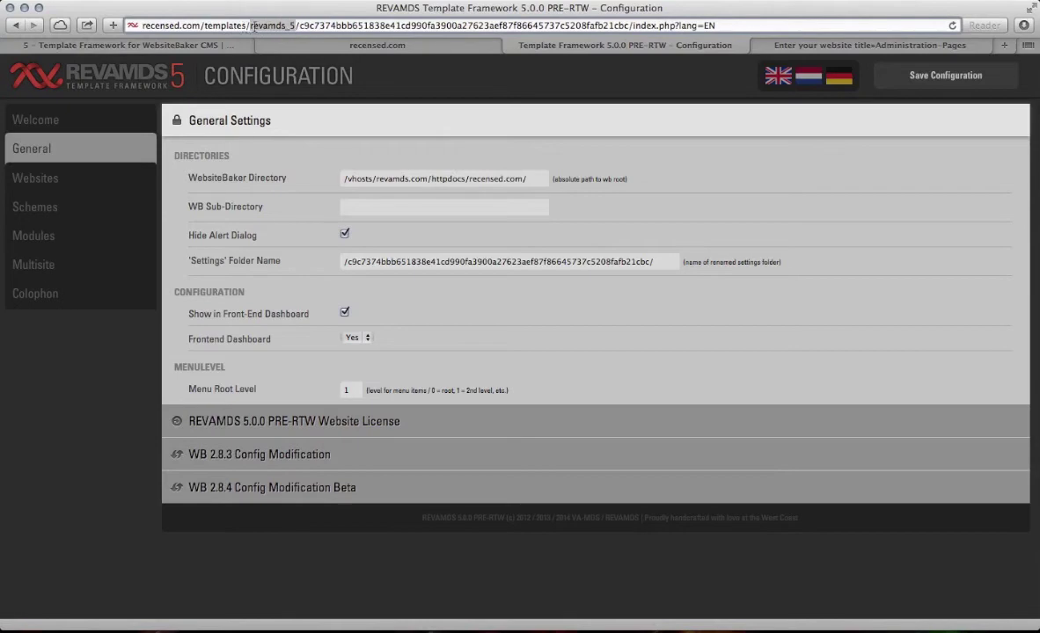
pyautogui.moveTo(252, 25); pyautogui.dragTo(290, 25)
pyautogui.click(664, 25)
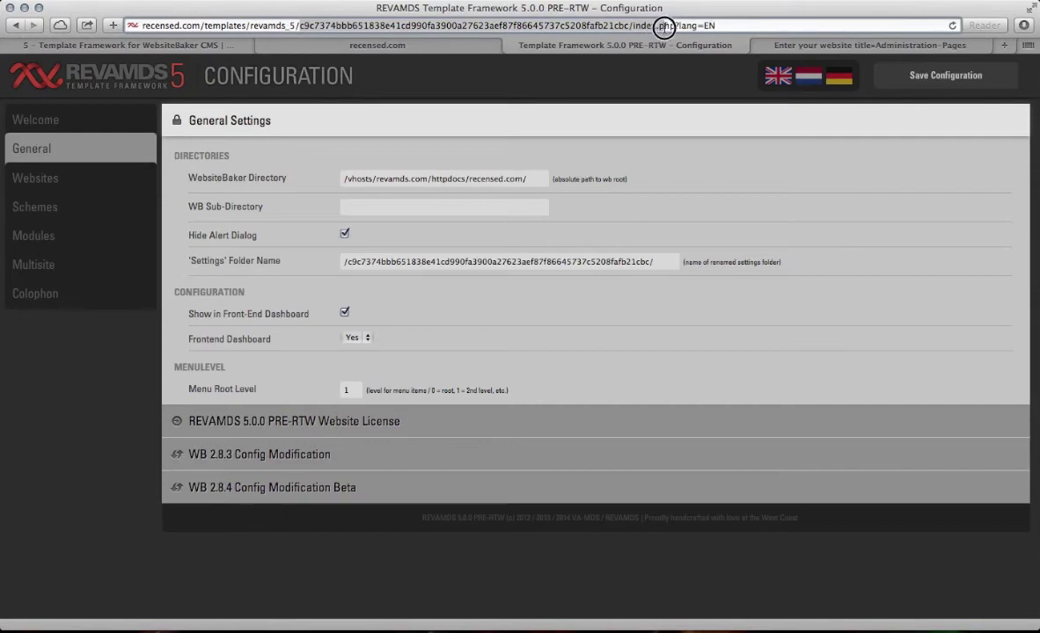
pyautogui.click(576, 230)
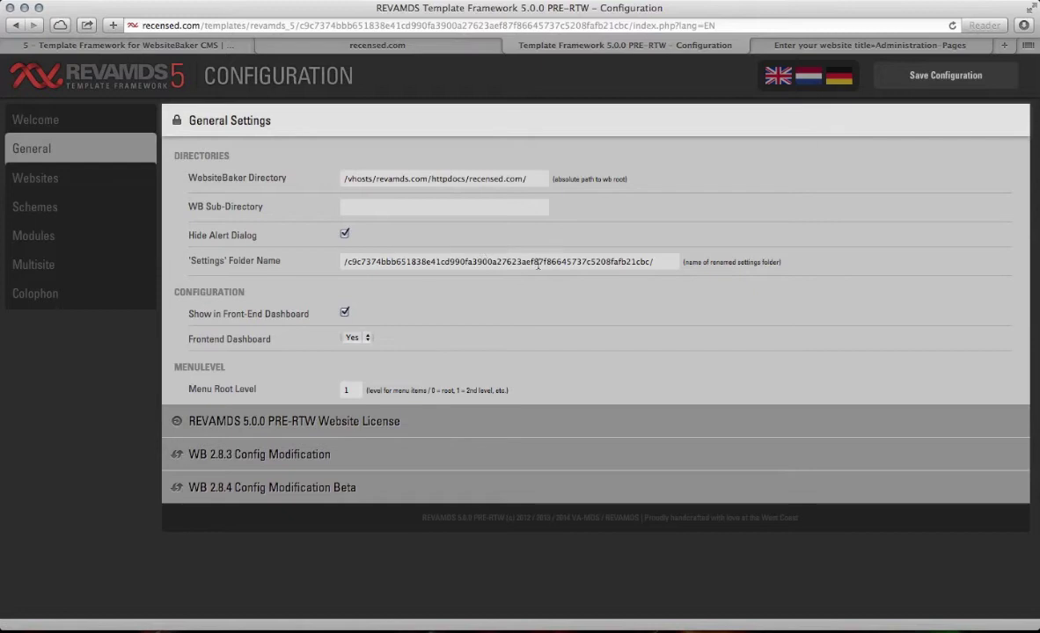
pyautogui.click(584, 261)
pyautogui.click(594, 269)
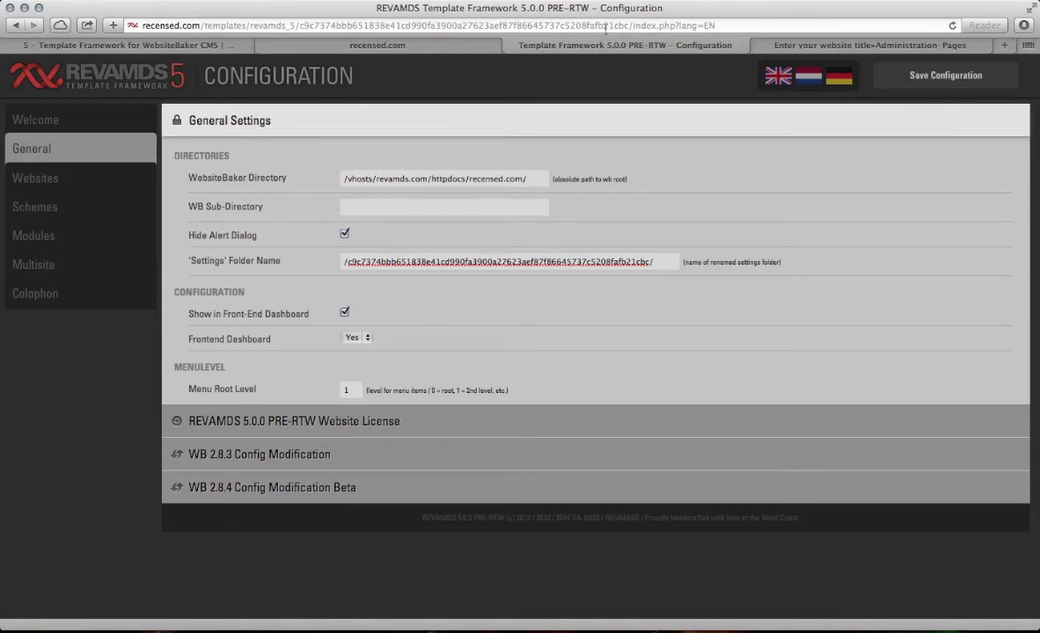
# Step: Load recensed.com in the website's browser tab, close the Cookie Policy notice, and inspect the front-end page
pyautogui.click(457, 49)
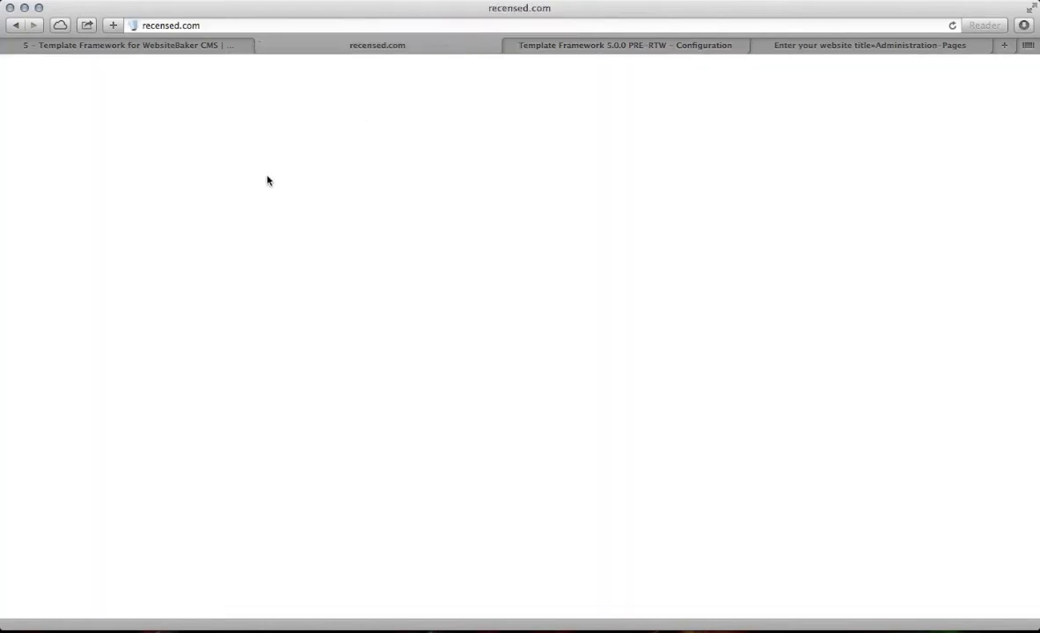
pyautogui.click(234, 26)
pyautogui.write('recensed.com')
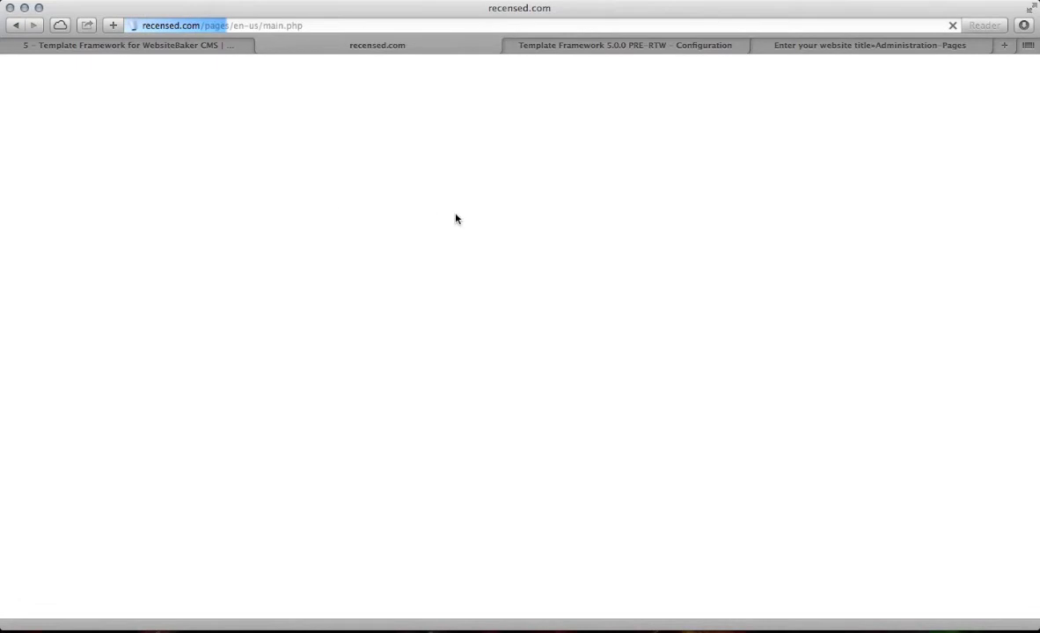
pyautogui.press('Return')
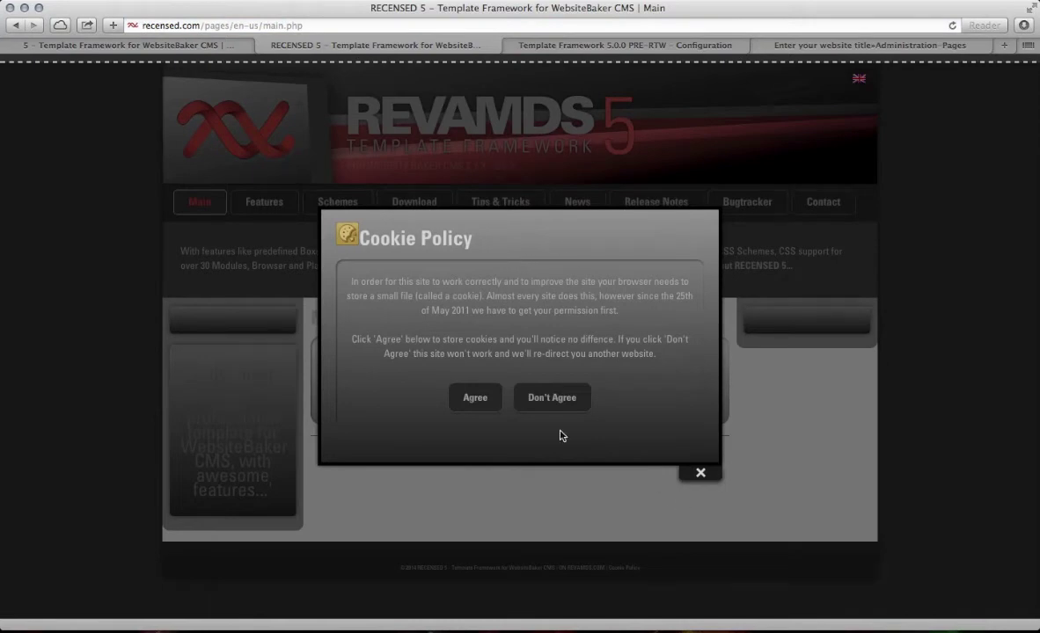
pyautogui.click(701, 474)
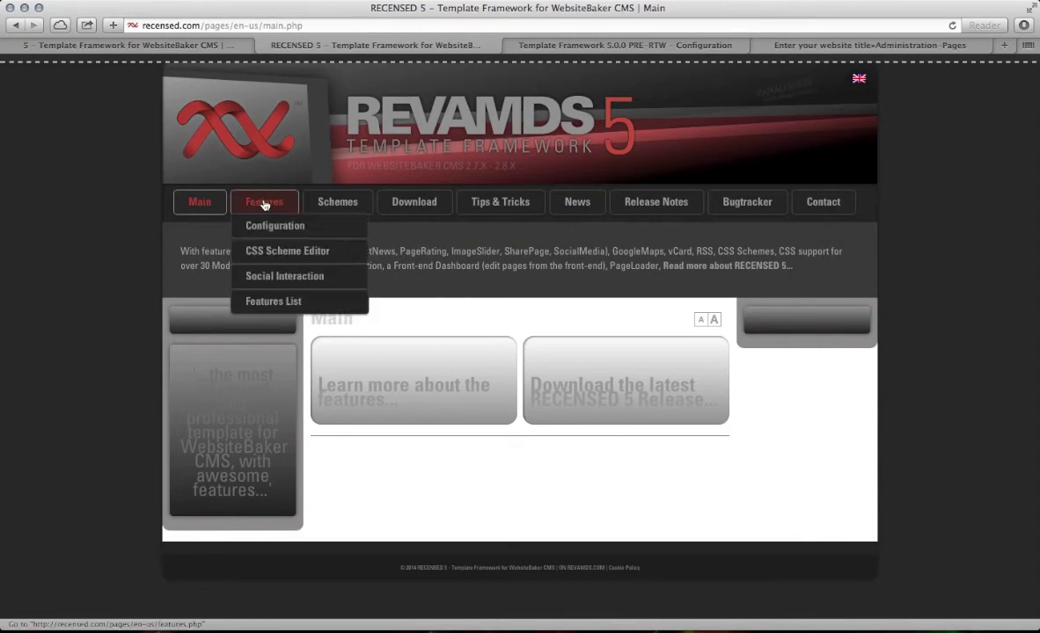
pyautogui.moveTo(253, 211)
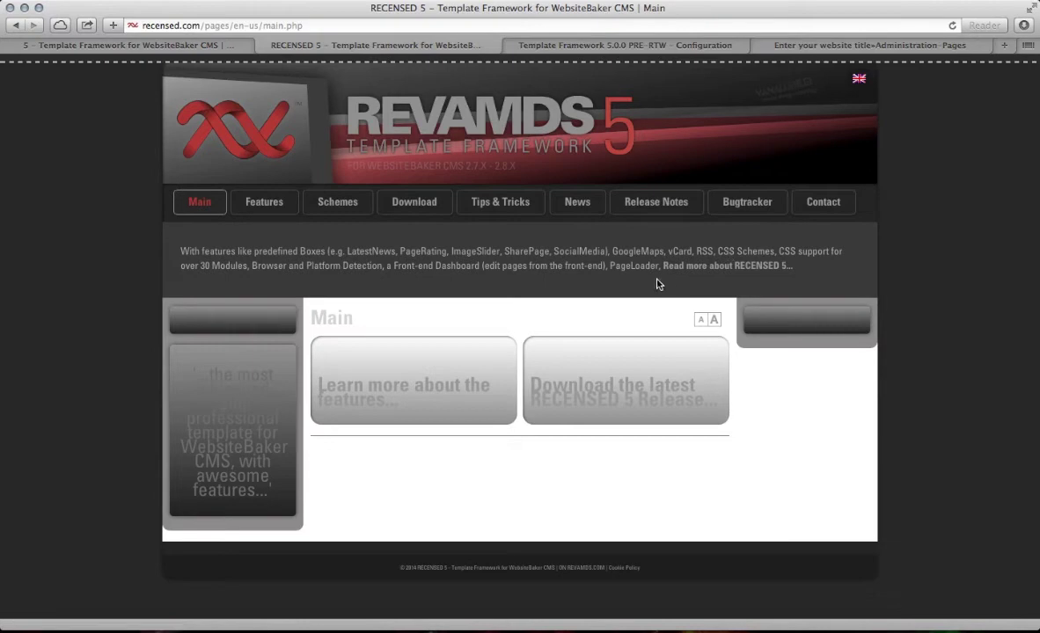
pyautogui.moveTo(636, 62)
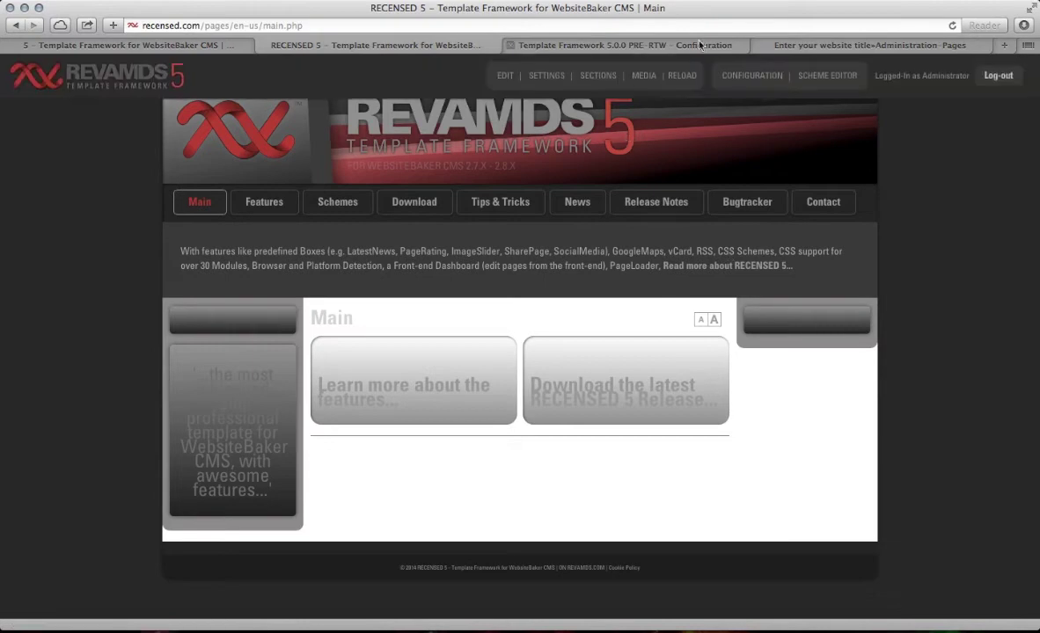
# Step: Open the en-us Main page for editing in the WebsiteBaker administration and review its content blocks from Content Top to Content Main
pyautogui.click(823, 45)
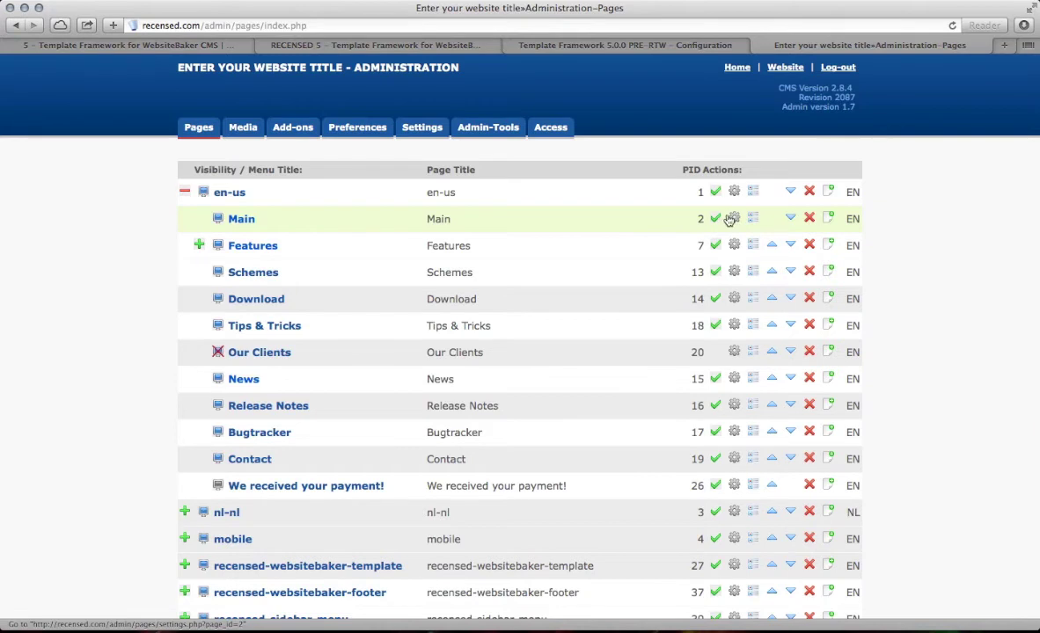
pyautogui.click(241, 220)
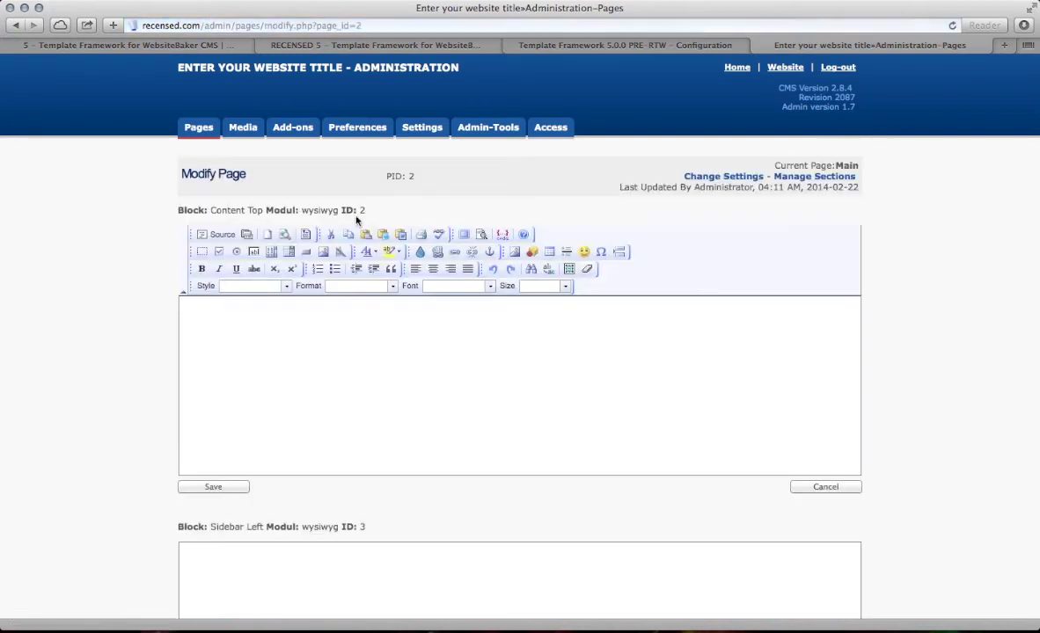
pyautogui.scroll(-1, 137, 220)
pyautogui.scroll(3, 137, 219)
pyautogui.scroll(-15, 254, 342)
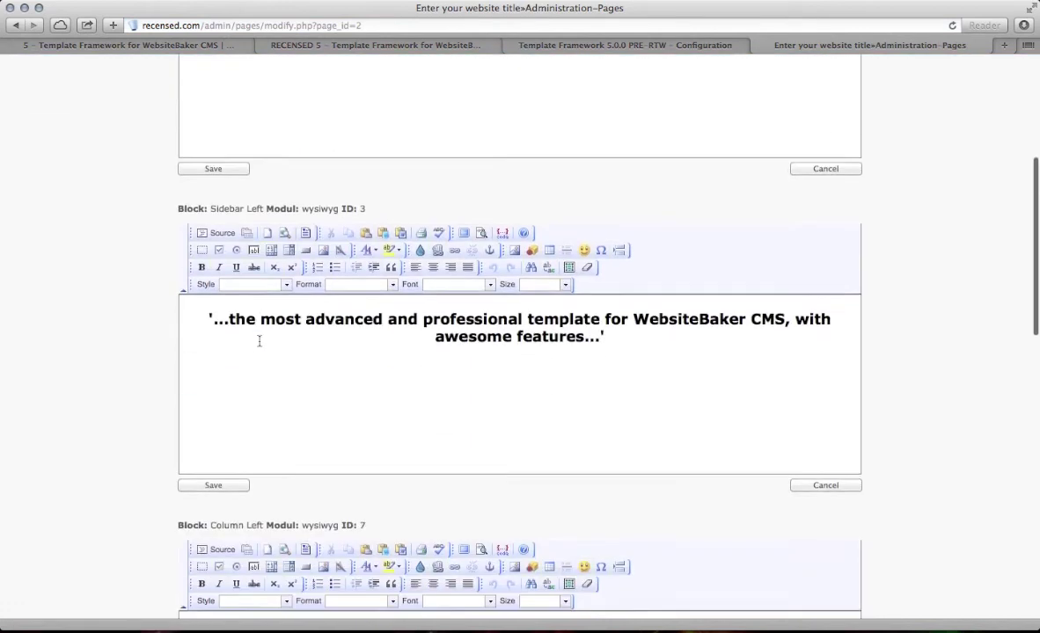
pyautogui.scroll(-5, 260, 327)
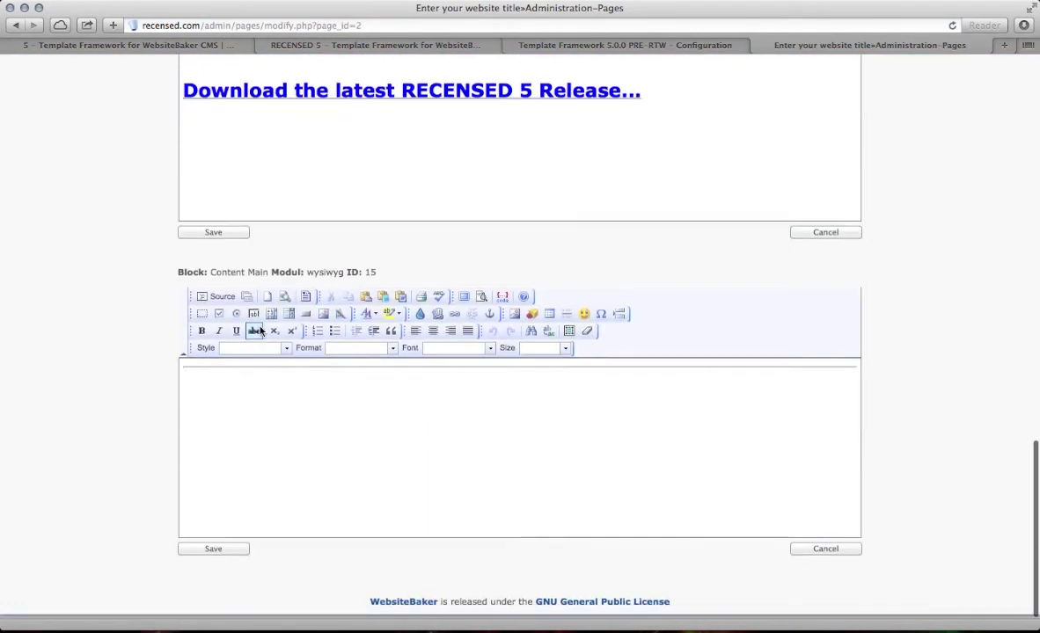
pyautogui.scroll(8, 234, 386)
pyautogui.scroll(10, 244, 369)
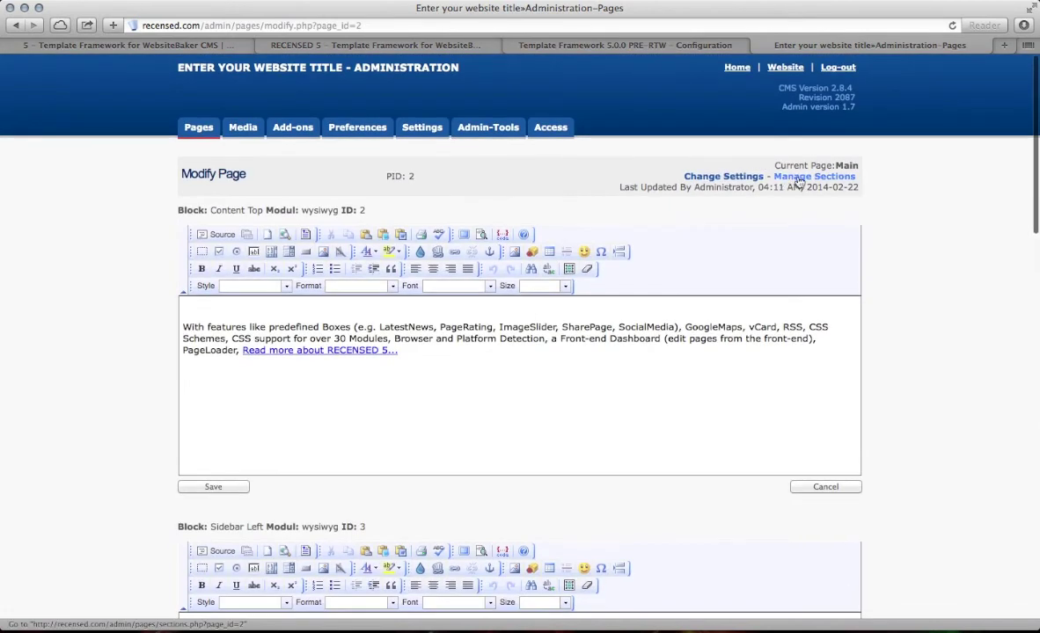
# Step: Open the section management of the Main page and review the block options available for the first wysiwyg section
pyautogui.click(782, 179)
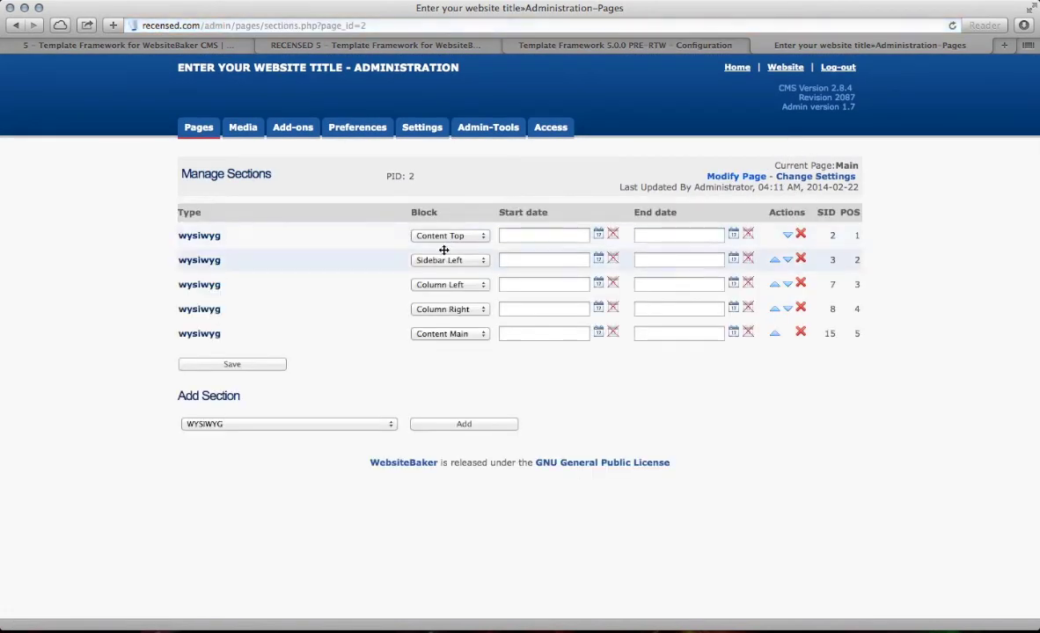
pyautogui.click(471, 236)
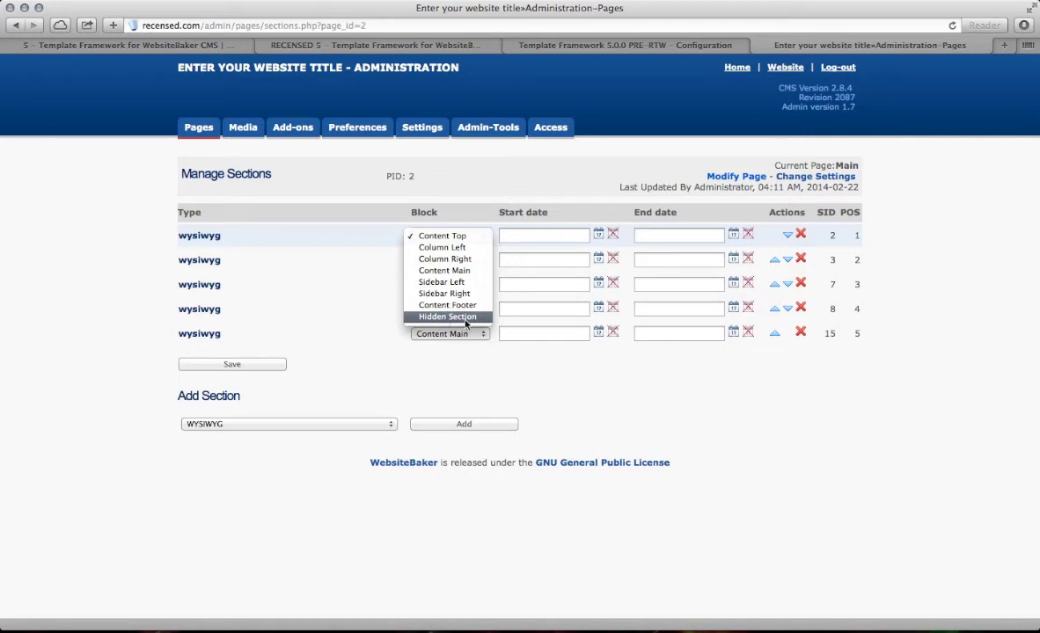
pyautogui.click(77, 264)
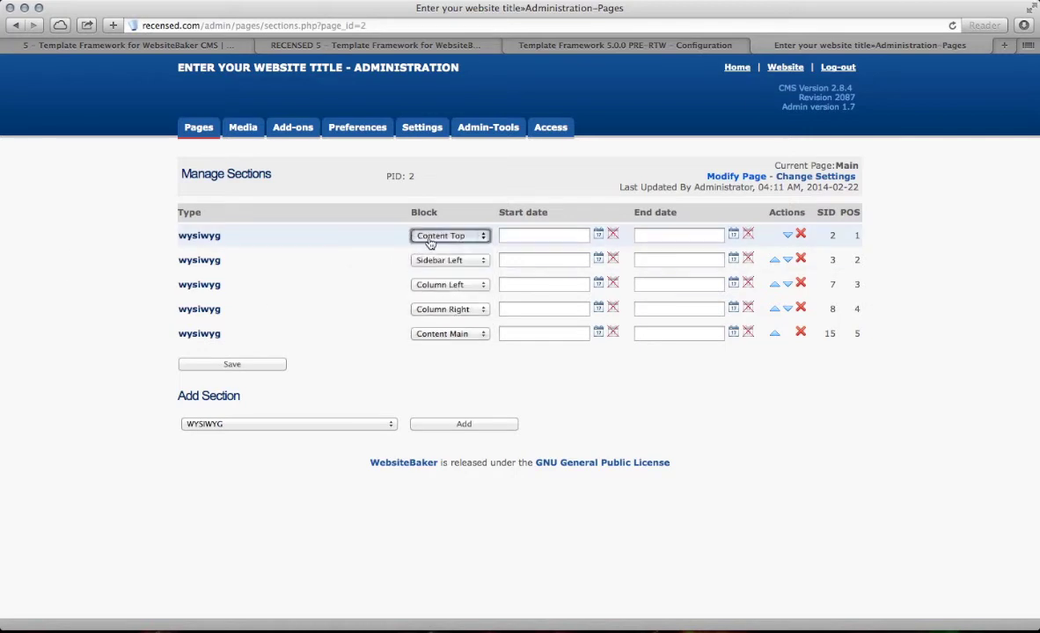
pyautogui.click(431, 235)
pyautogui.click(100, 231)
pyautogui.click(443, 237)
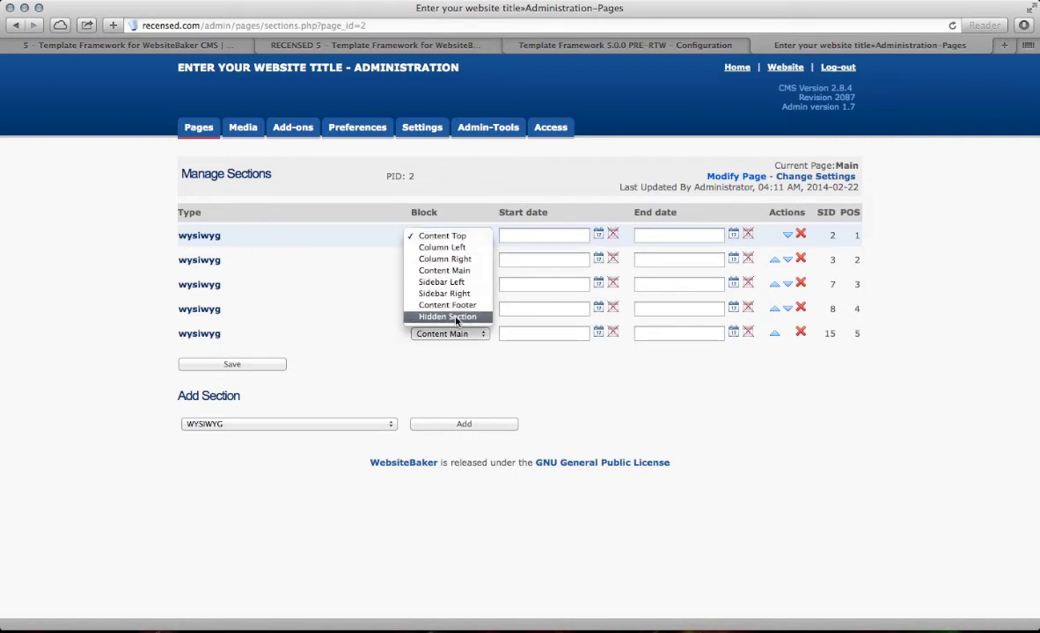
pyautogui.click(51, 250)
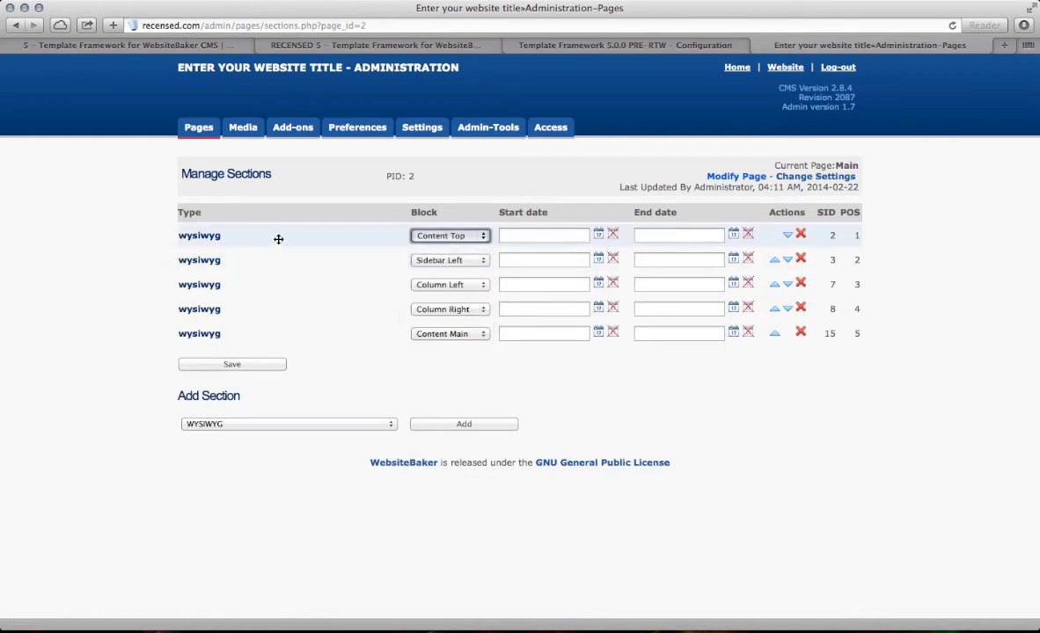
pyautogui.click(432, 238)
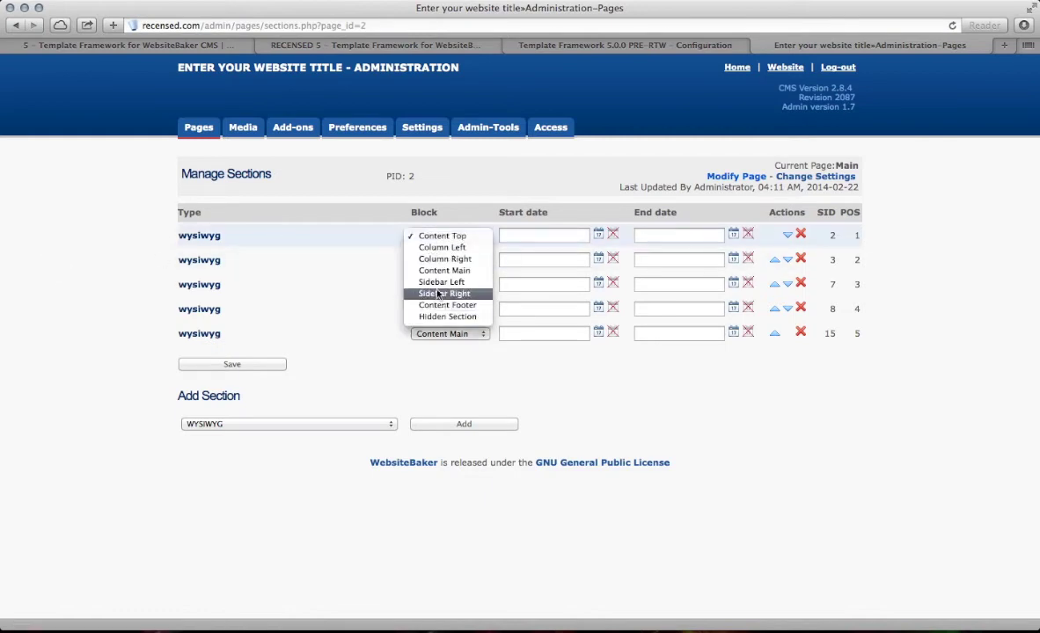
pyautogui.click(72, 270)
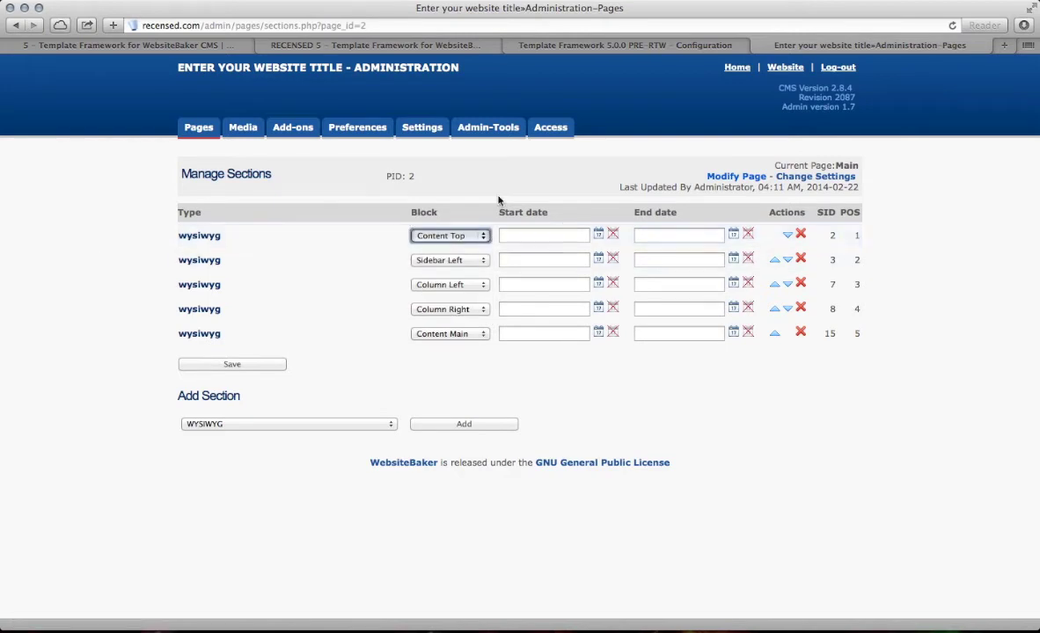
# Step: Open the Configuration page under Features for editing, review its Sidebar Left and Content Main blocks, and return to the page overview
pyautogui.click(200, 128)
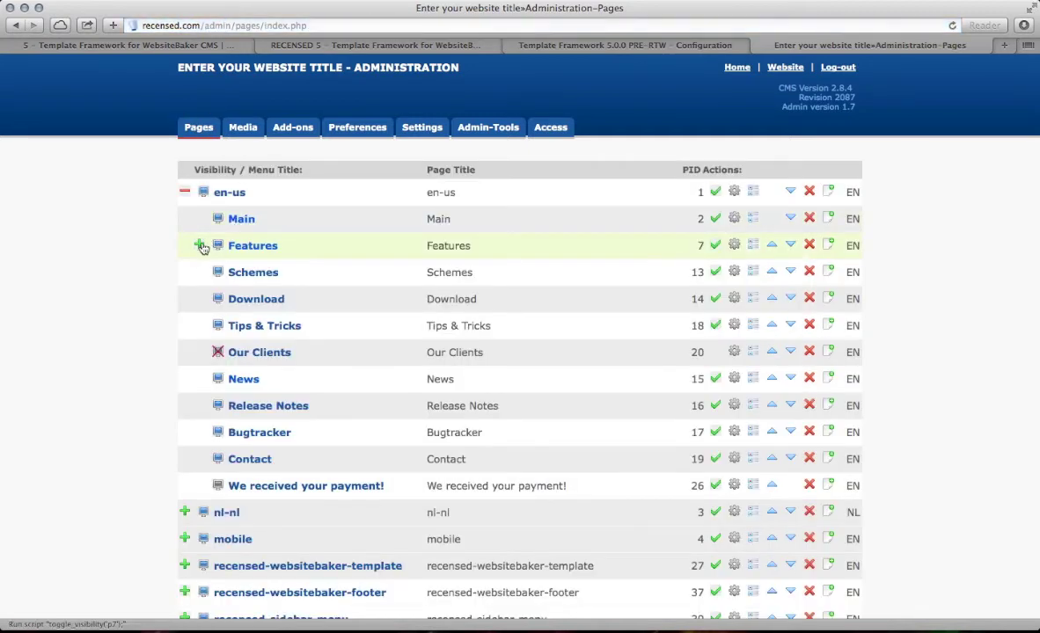
pyautogui.click(199, 247)
pyautogui.click(278, 275)
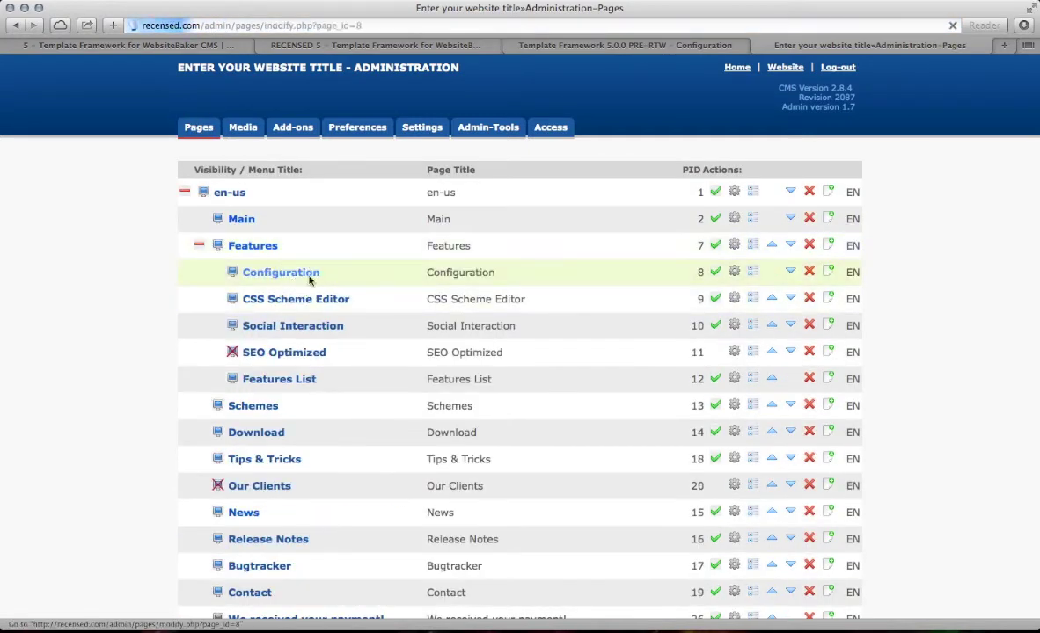
pyautogui.scroll(-5, 264, 295)
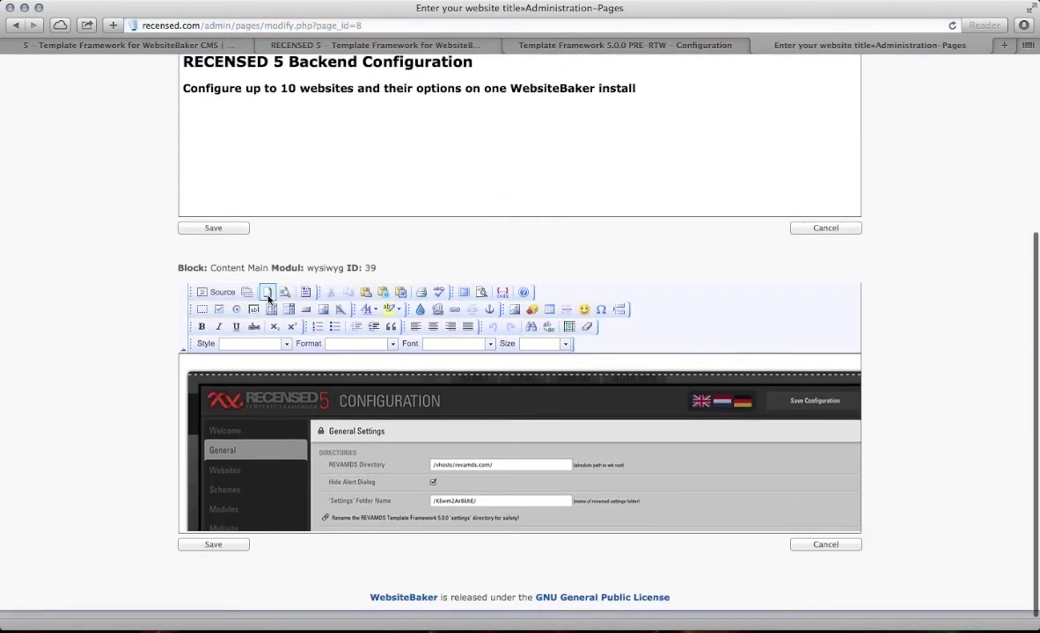
pyautogui.scroll(-2, 268, 379)
pyautogui.scroll(3, 267, 379)
pyautogui.scroll(-10, 267, 378)
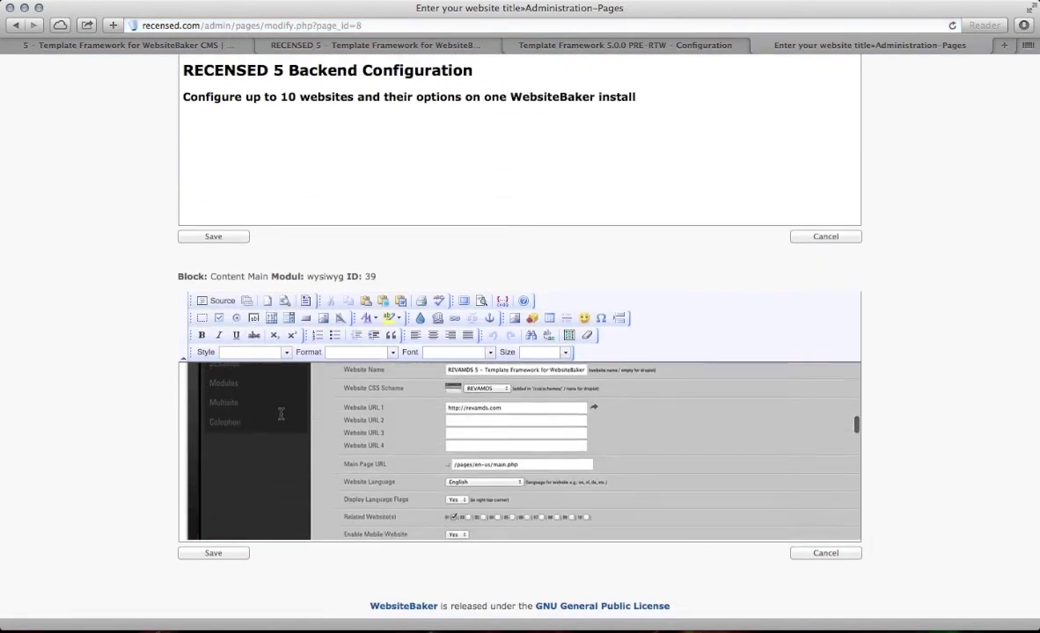
pyautogui.scroll(5, 232, 279)
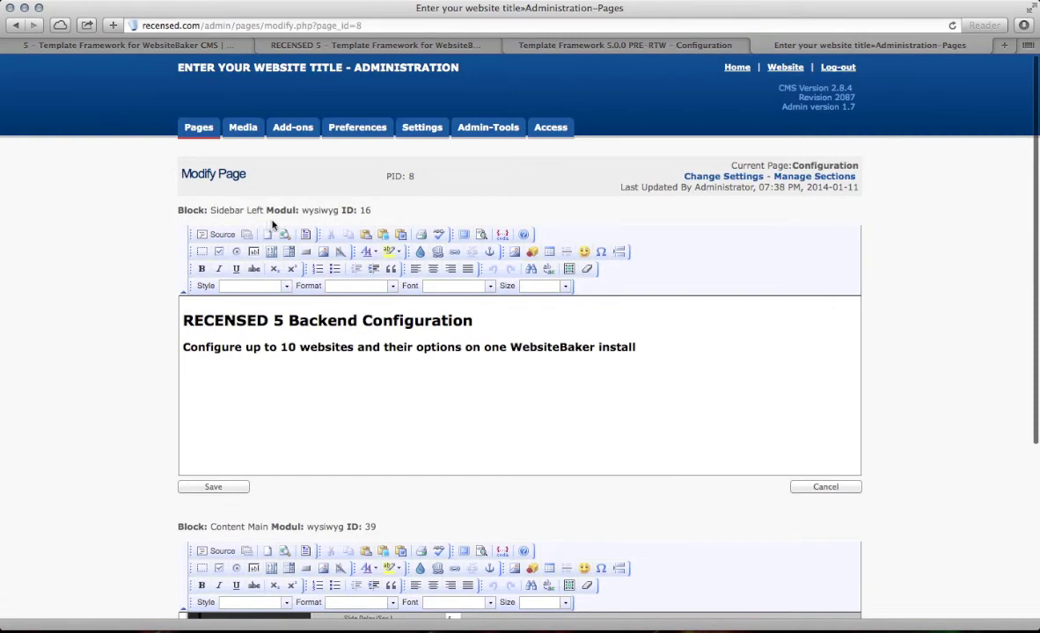
pyautogui.click(199, 129)
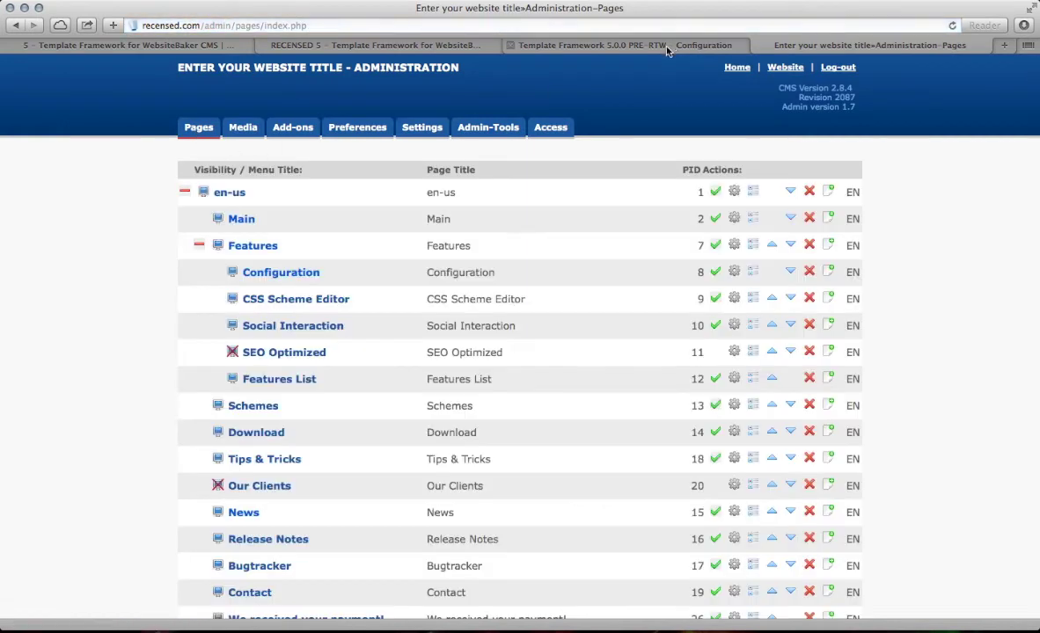
# Step: Inspect the Features page on the recensed.com front end and return to its Main page, closing the Cookie Policy notice on each
pyautogui.click(385, 47)
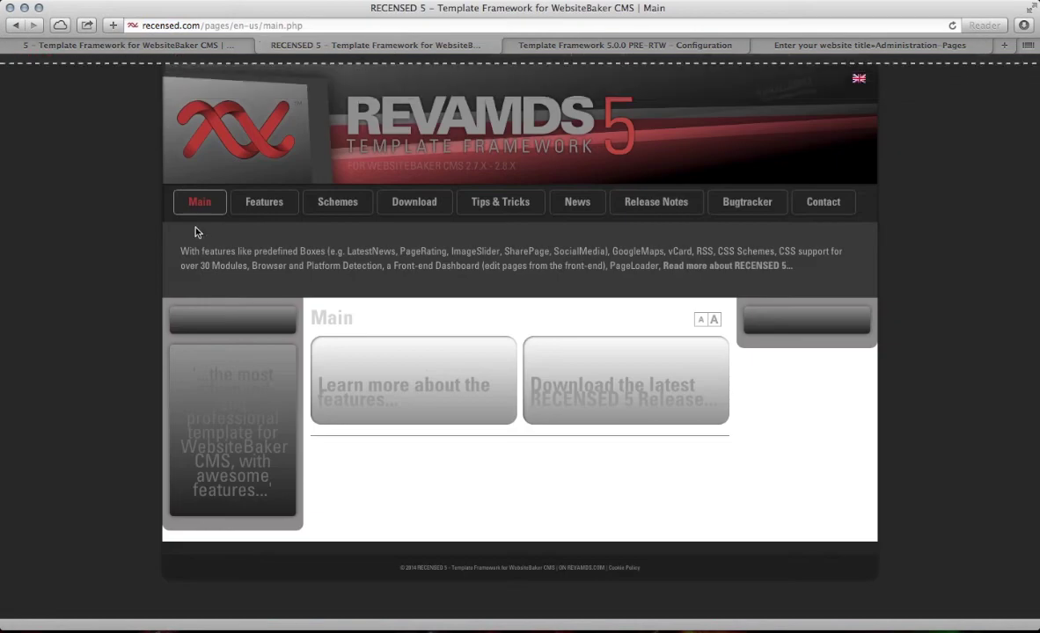
pyautogui.click(252, 204)
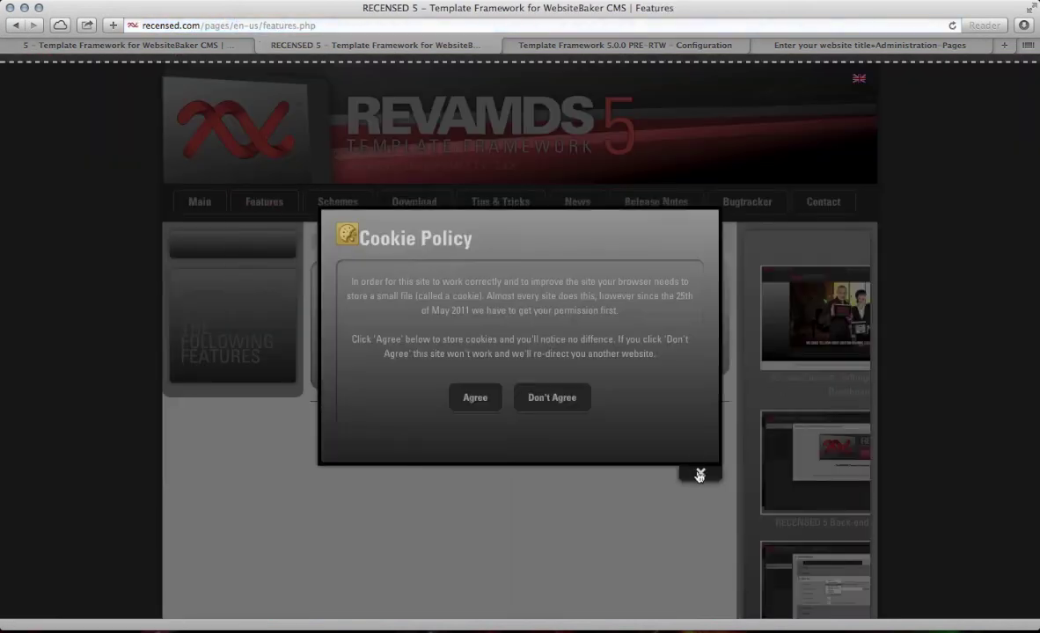
pyautogui.click(699, 473)
pyautogui.scroll(-3, 803, 433)
pyautogui.scroll(-3, 803, 433)
pyautogui.scroll(6, 801, 429)
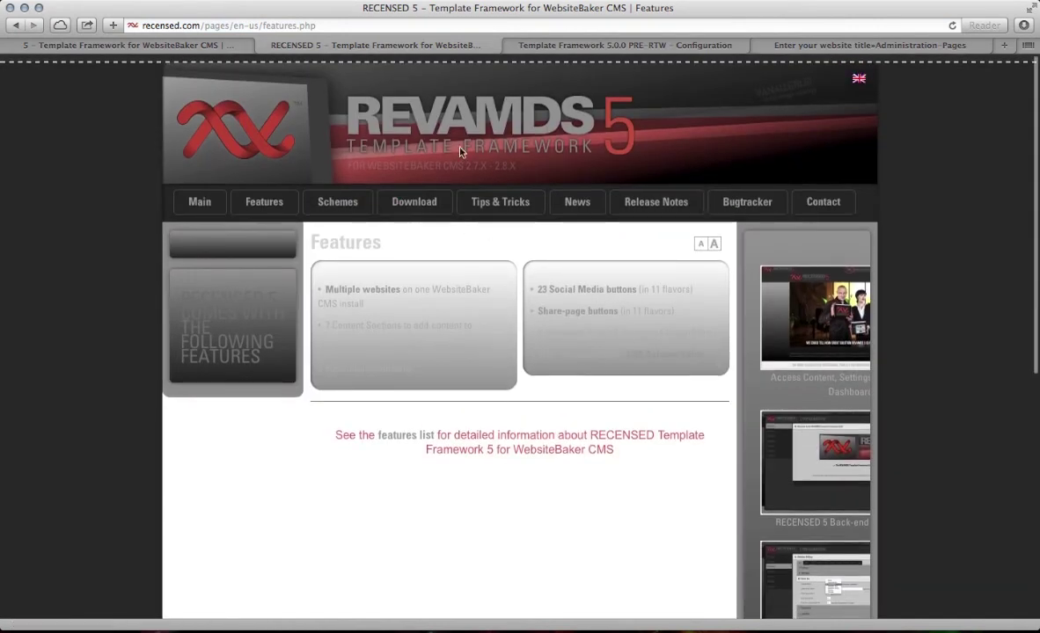
pyautogui.click(198, 201)
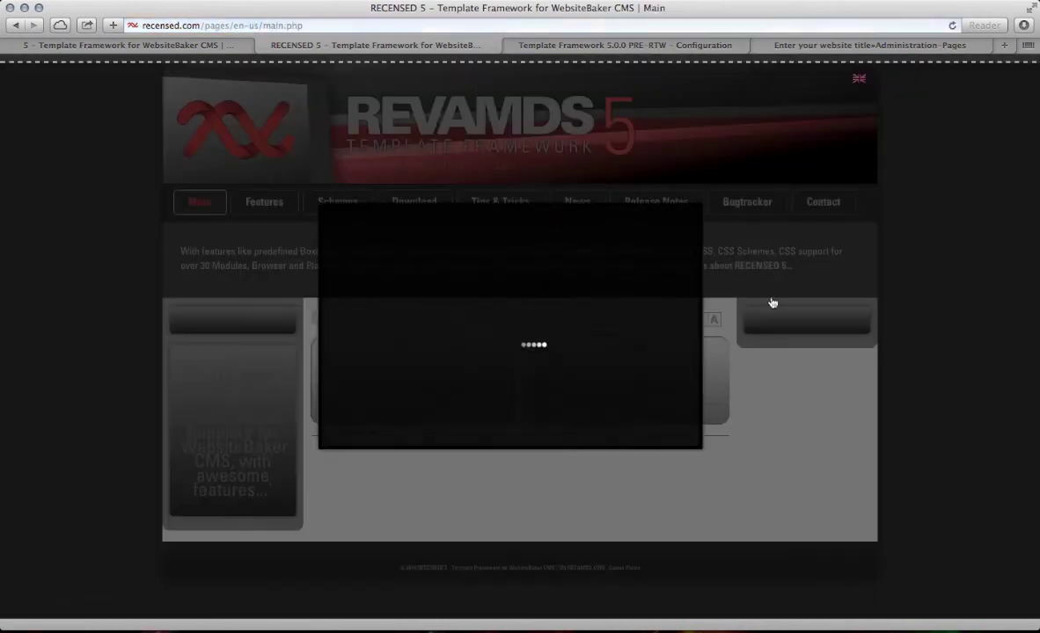
pyautogui.click(699, 475)
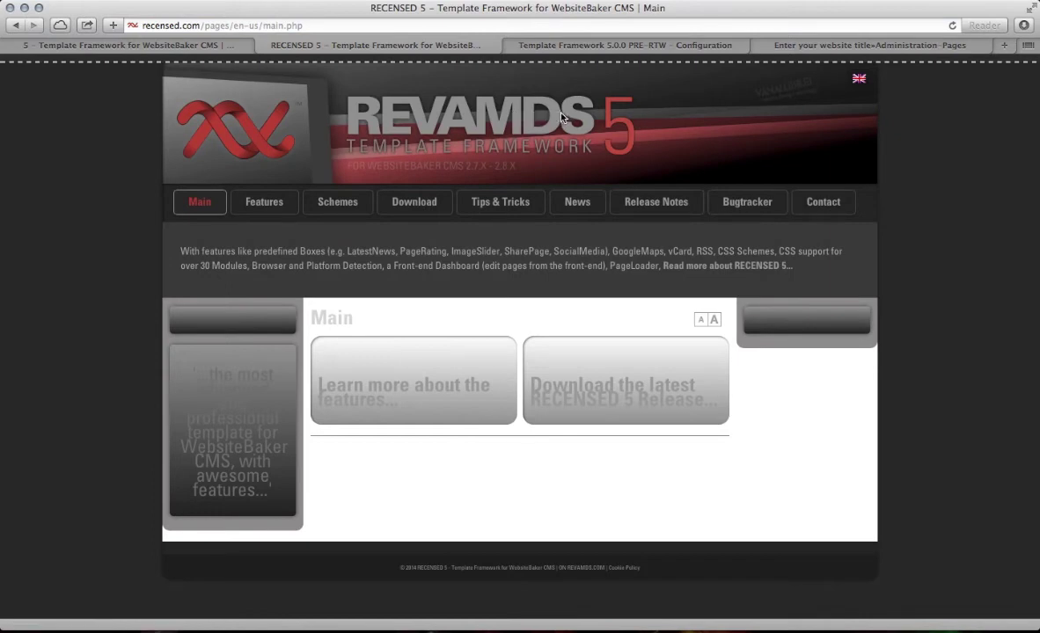
# Step: Switch to the revamds.com Download page, look through its licenses and schemes, and preview the BabyBlue 4.0 scheme
pyautogui.moveTo(213, 62)
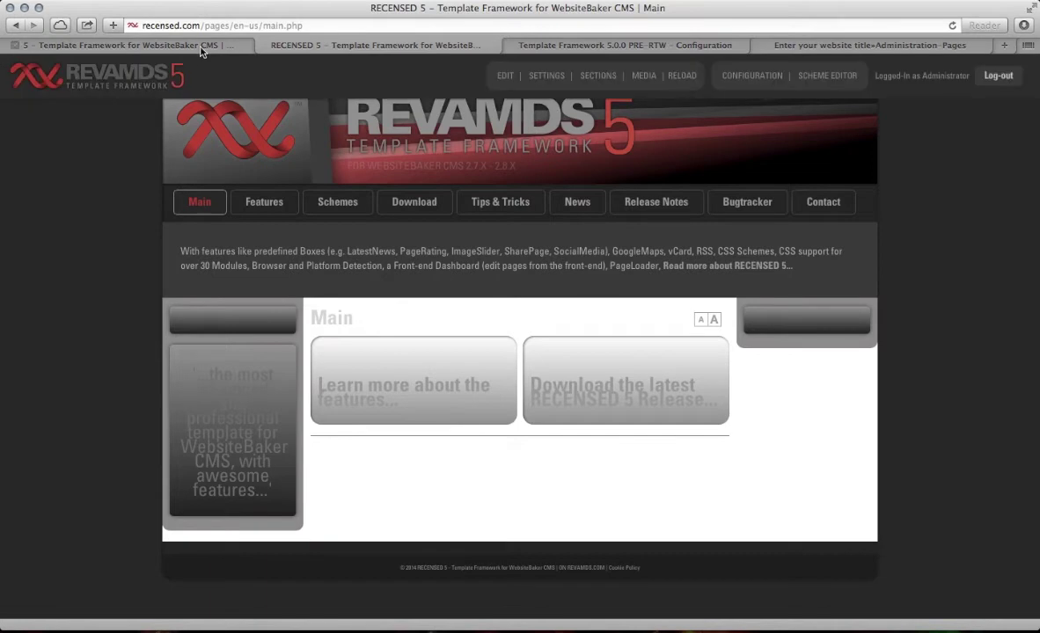
pyautogui.click(185, 43)
pyautogui.scroll(1, 517, 229)
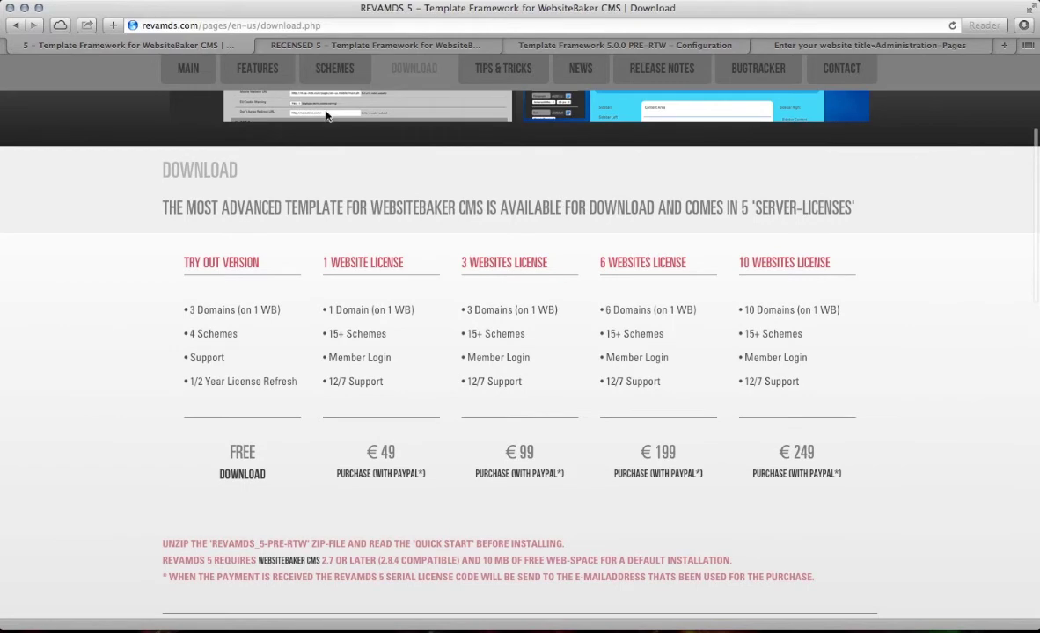
pyautogui.scroll(5, 391, 151)
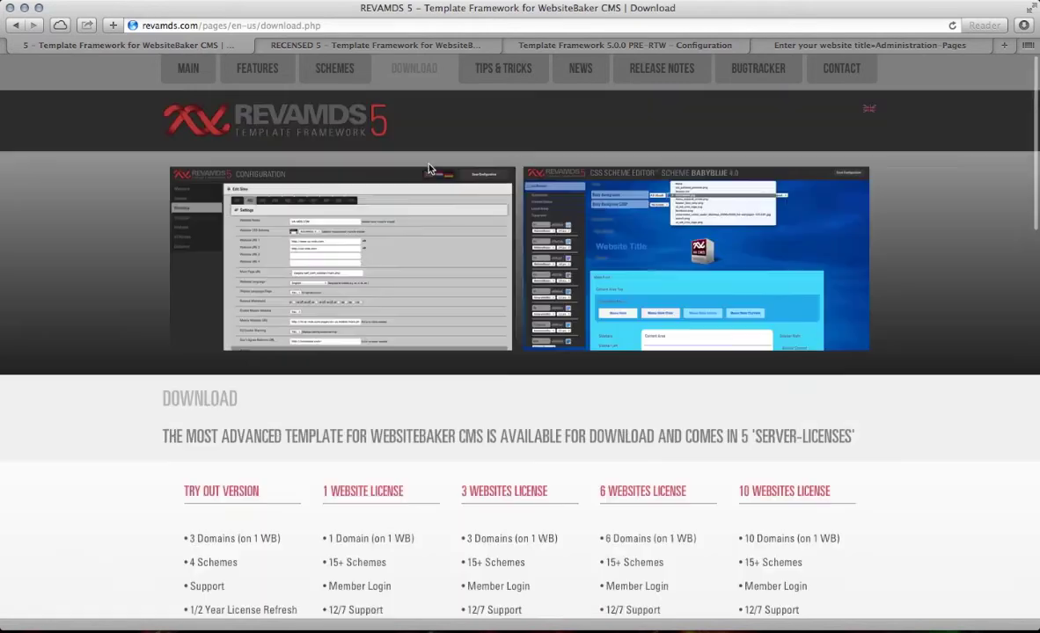
pyautogui.scroll(-10, 354, 158)
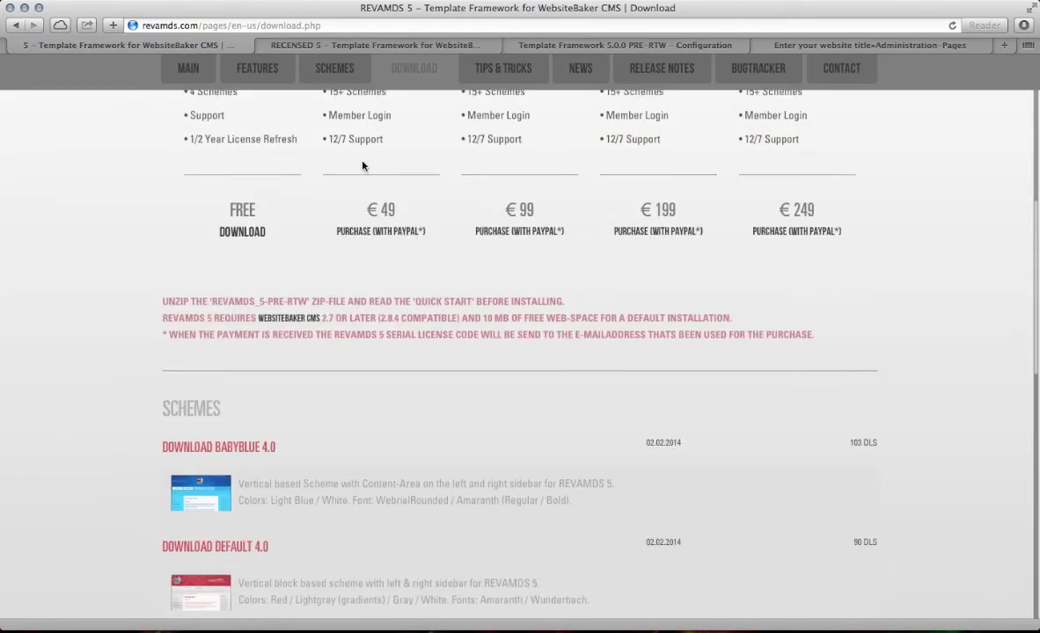
pyautogui.scroll(-1, 238, 308)
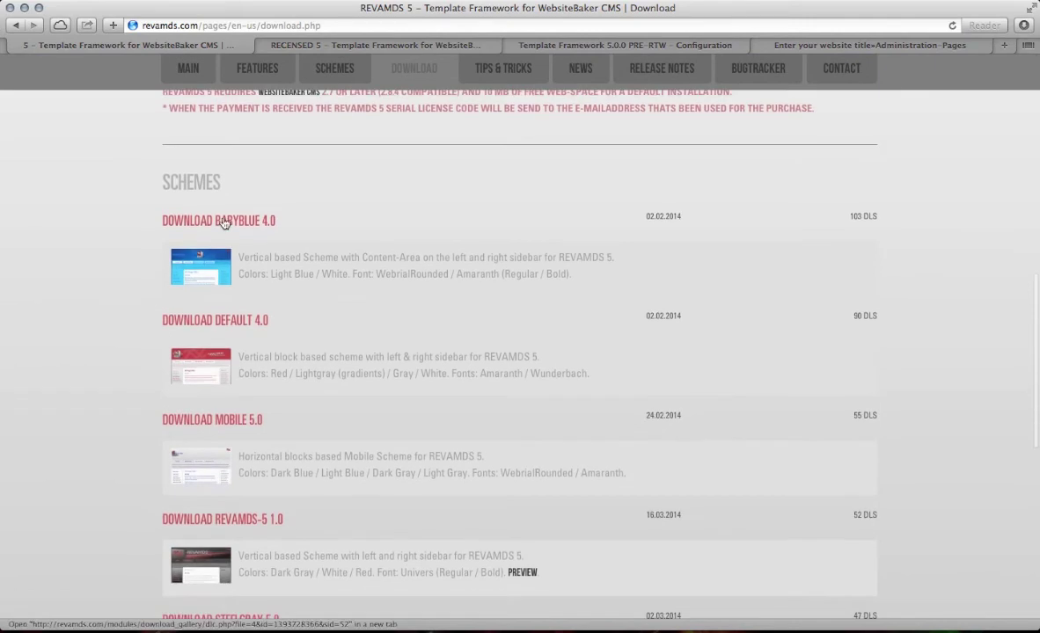
pyautogui.click(211, 269)
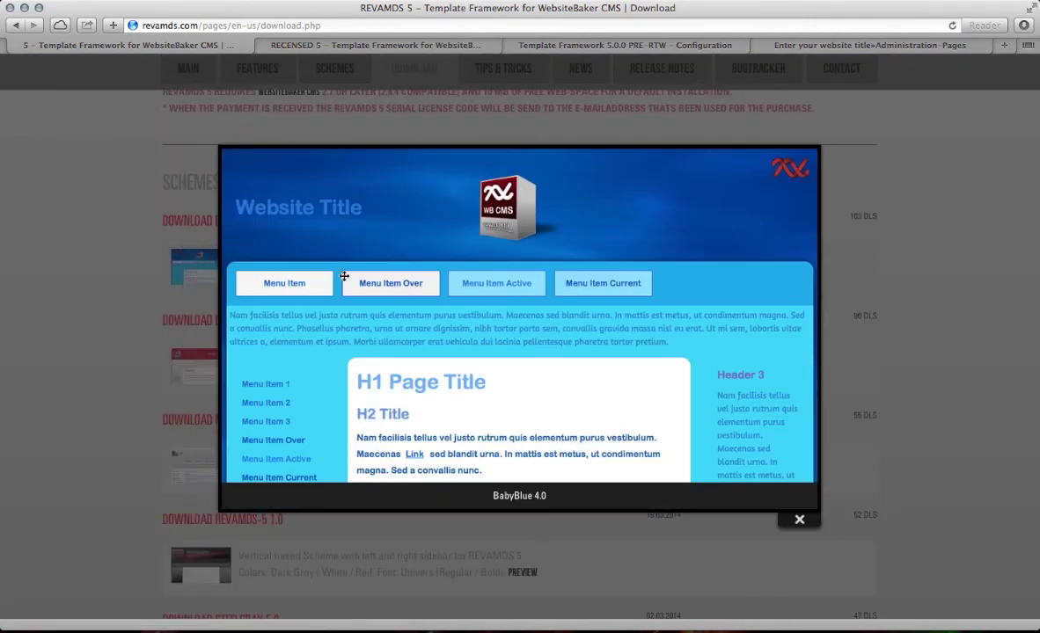
pyautogui.click(801, 521)
# Step: Preview the Default 4.0 and Mobile 5.0 schemes on the Download page, closing each preview
pyautogui.scroll(-3, 613, 462)
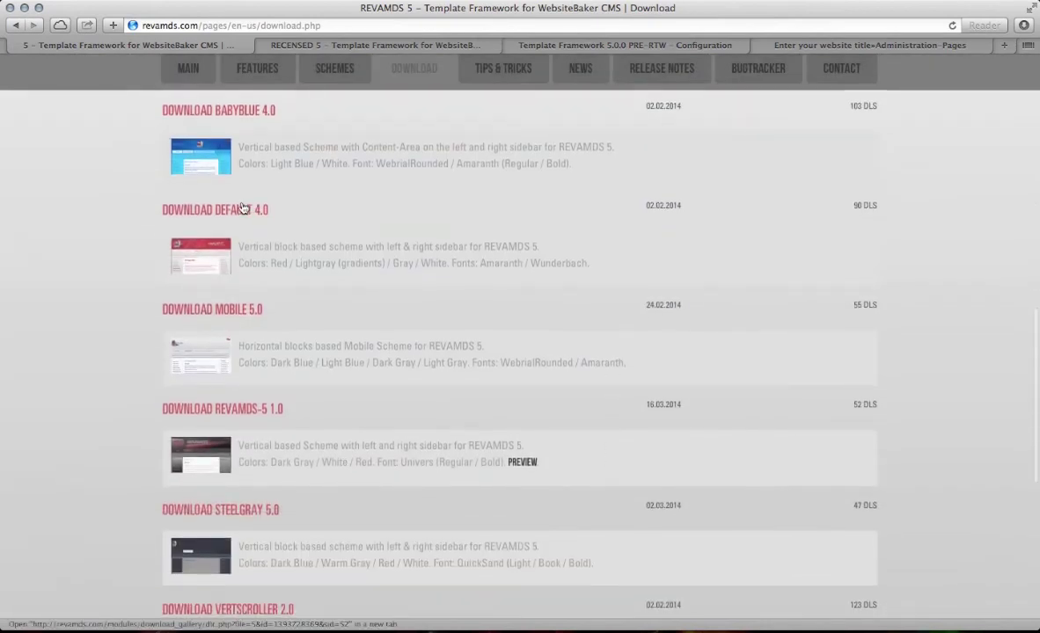
pyautogui.click(183, 257)
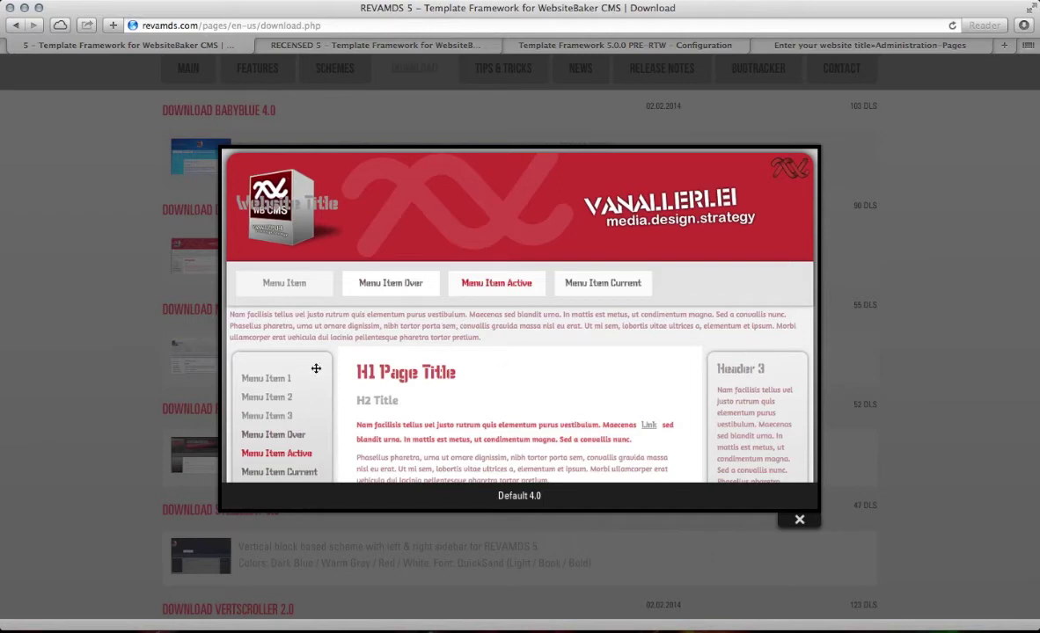
pyautogui.click(84, 404)
pyautogui.scroll(-3, 347, 363)
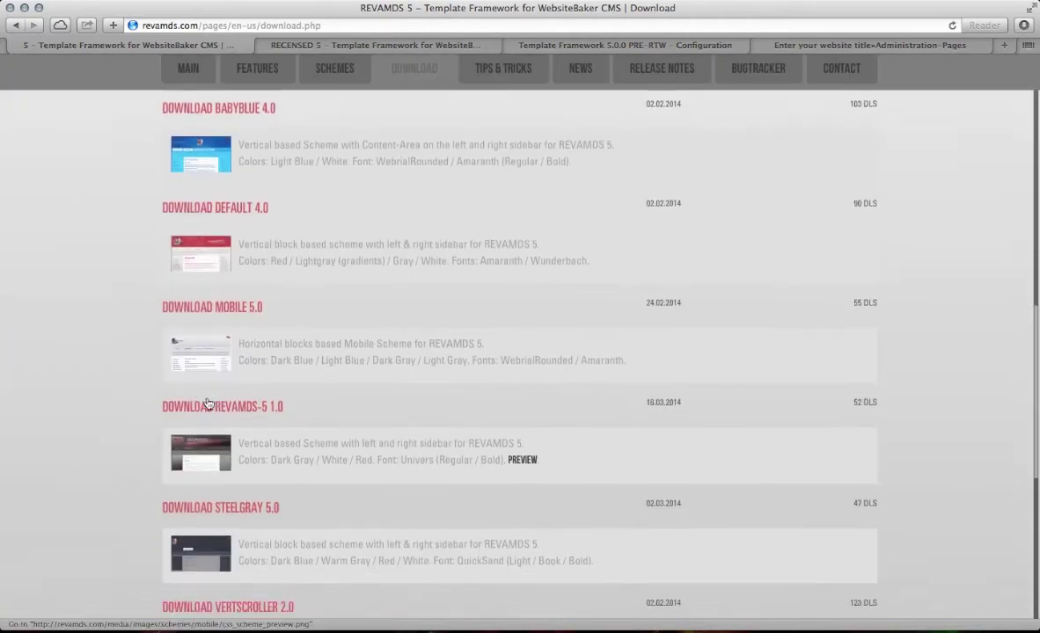
pyautogui.scroll(-2, 347, 362)
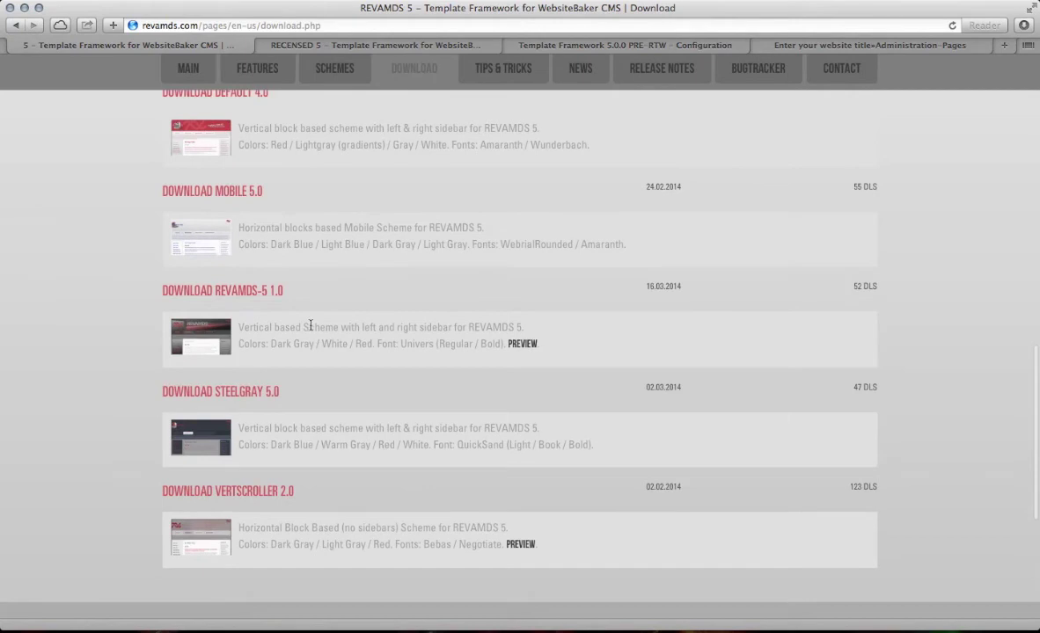
pyautogui.scroll(2, 286, 300)
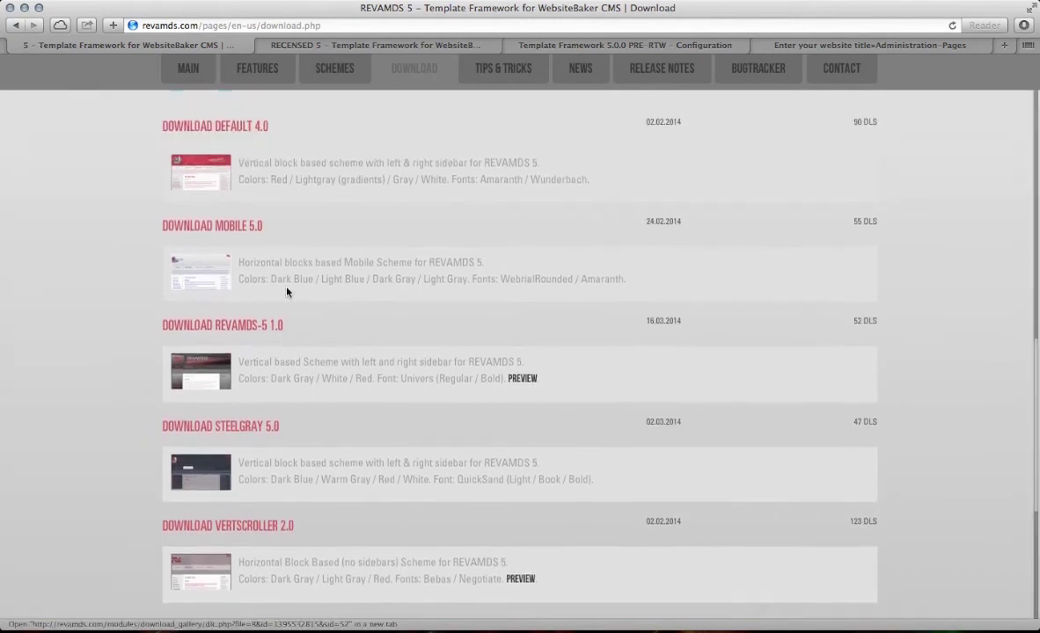
pyautogui.click(186, 271)
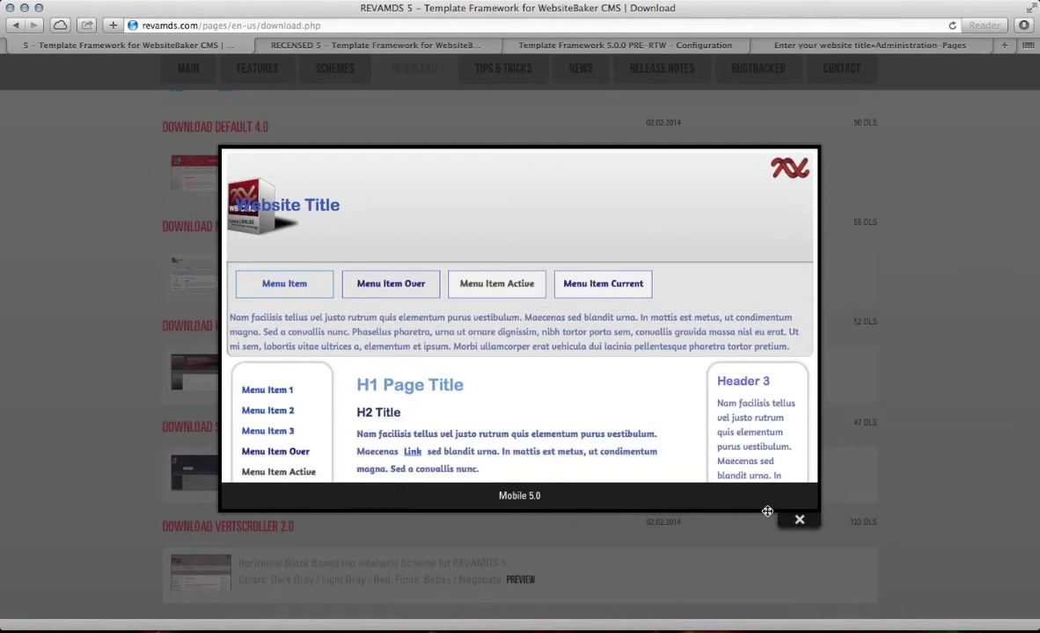
pyautogui.click(801, 522)
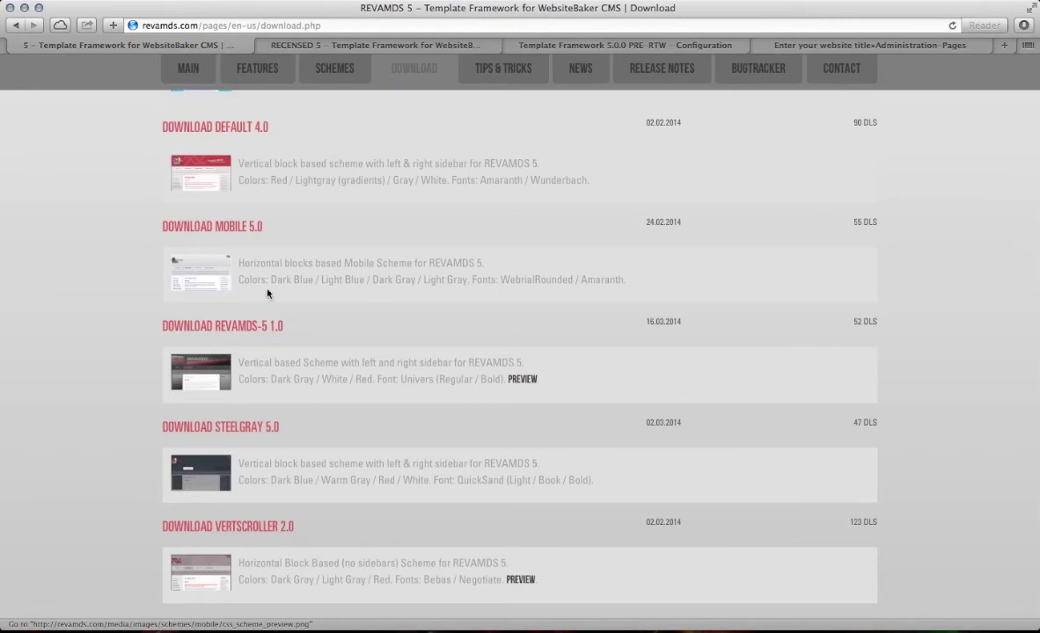
# Step: Open the preview image of the VertScroller 2.0 scheme
pyautogui.scroll(-3, 336, 302)
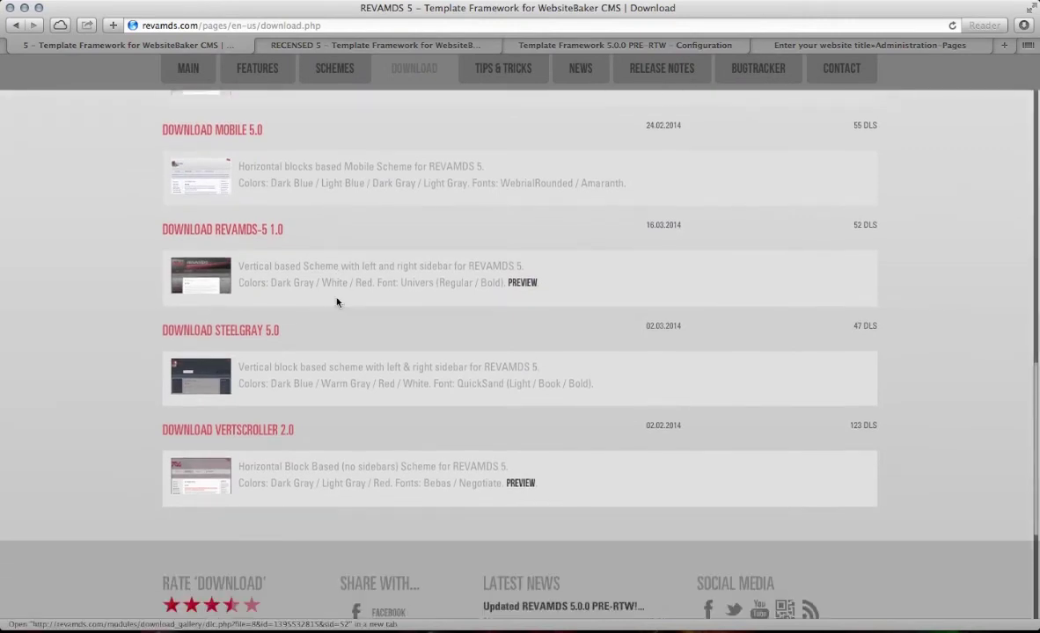
pyautogui.scroll(-1, 336, 301)
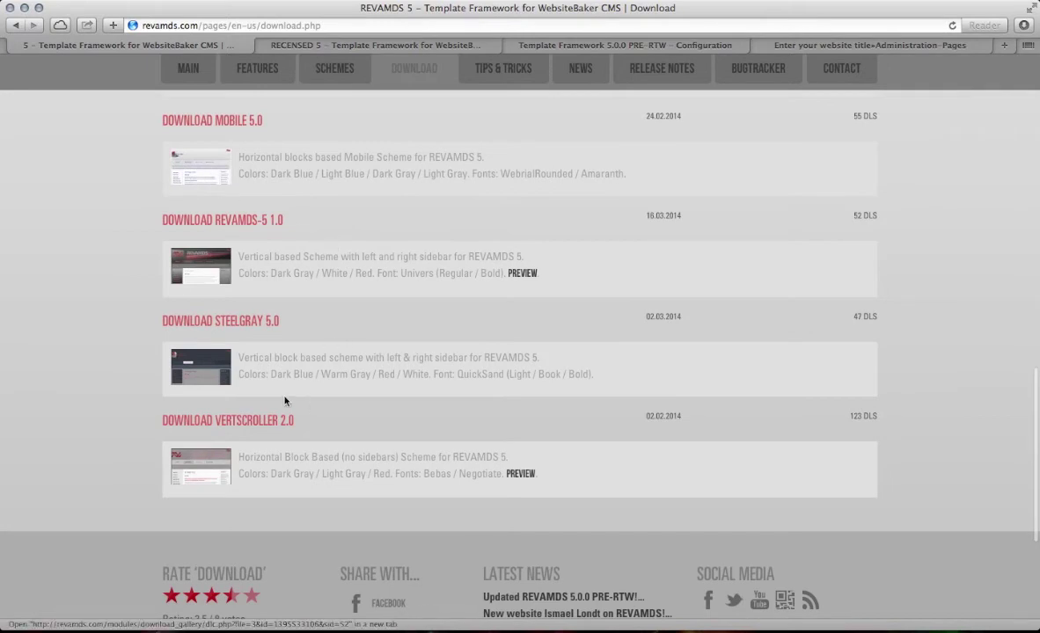
pyautogui.click(209, 468)
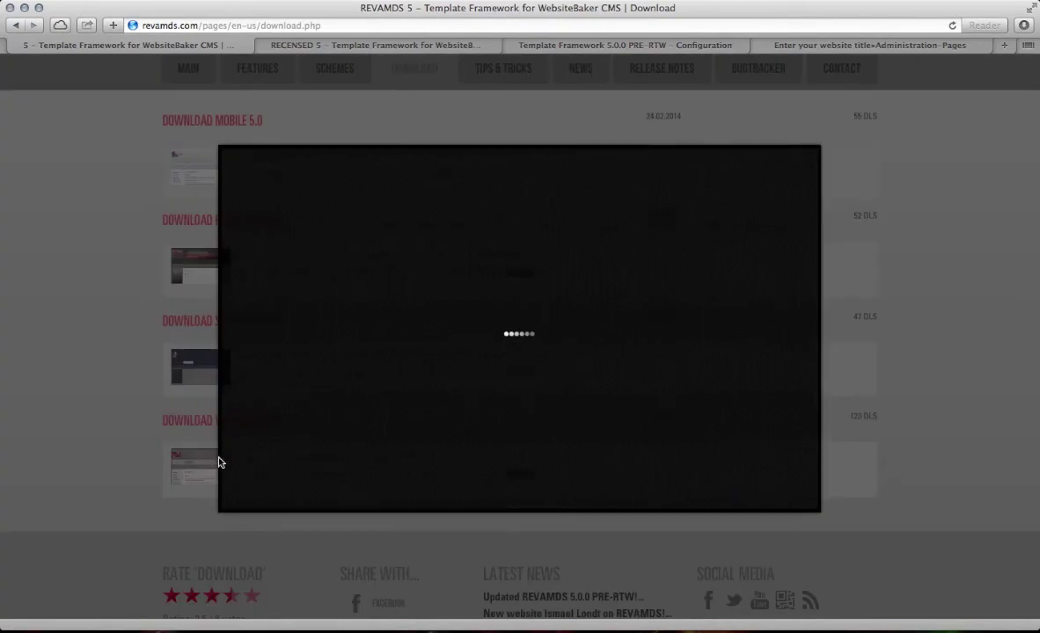
pyautogui.scroll(-1, 367, 377)
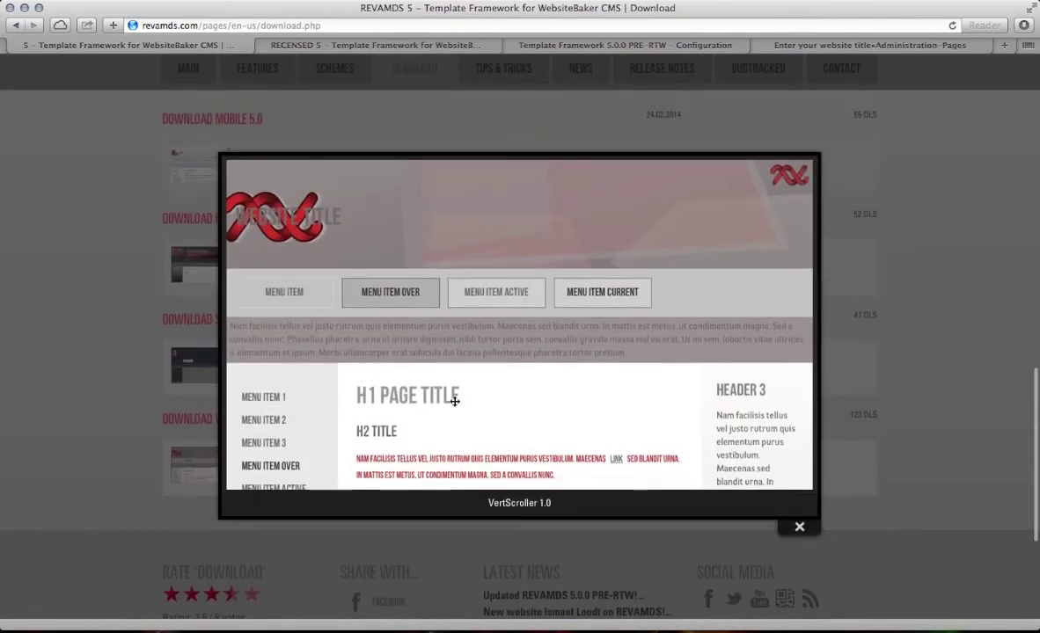
# Step: Review the VertScroller 2.0 scheme's preview image, close it, and return to the license overview on the Download page
pyautogui.click(800, 528)
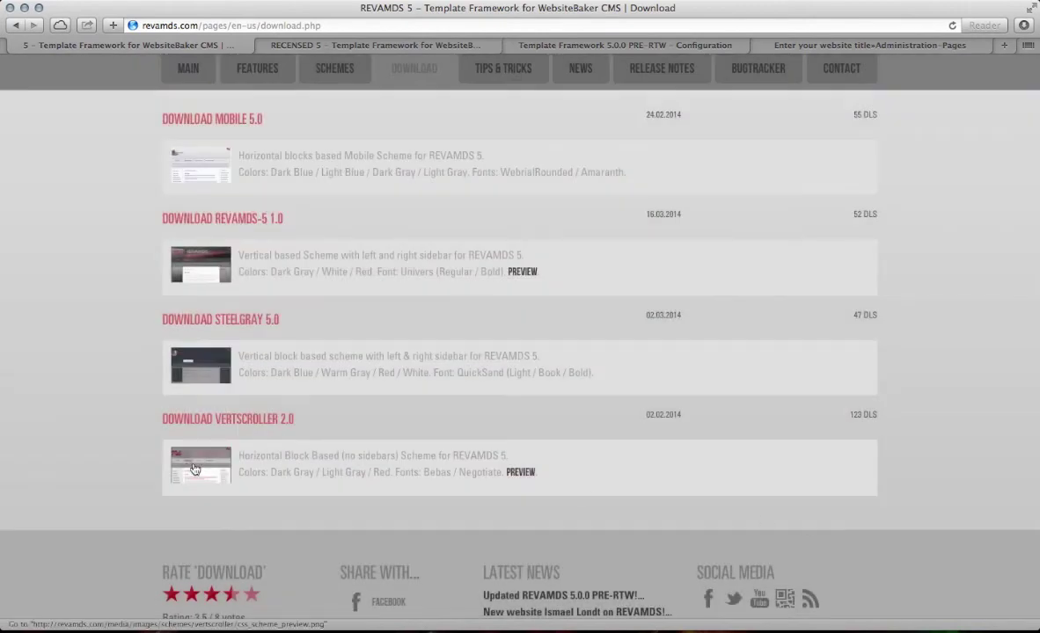
pyautogui.click(197, 472)
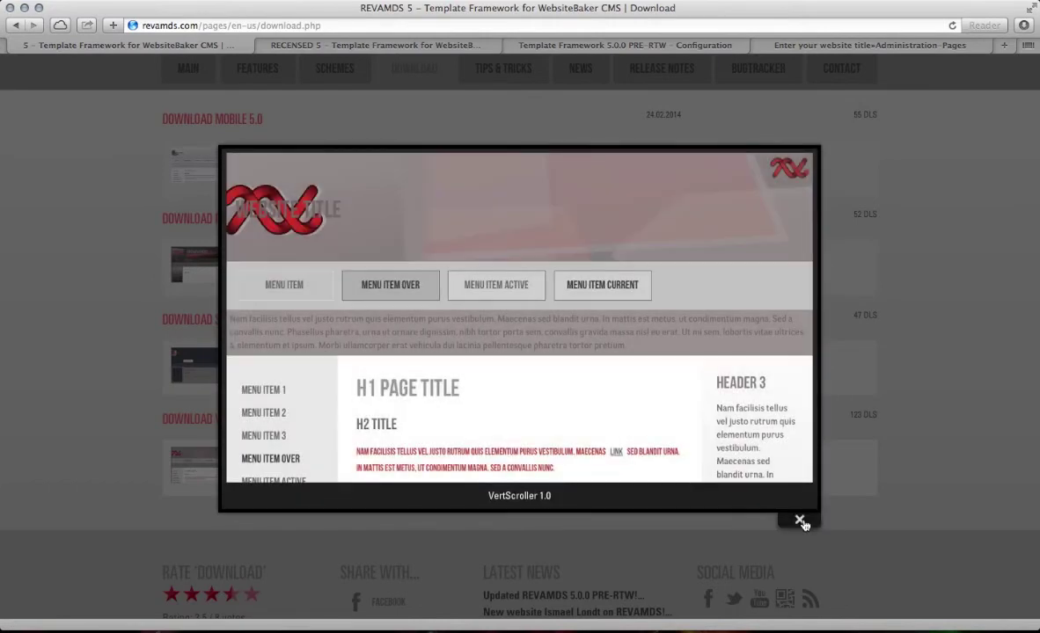
pyautogui.click(800, 522)
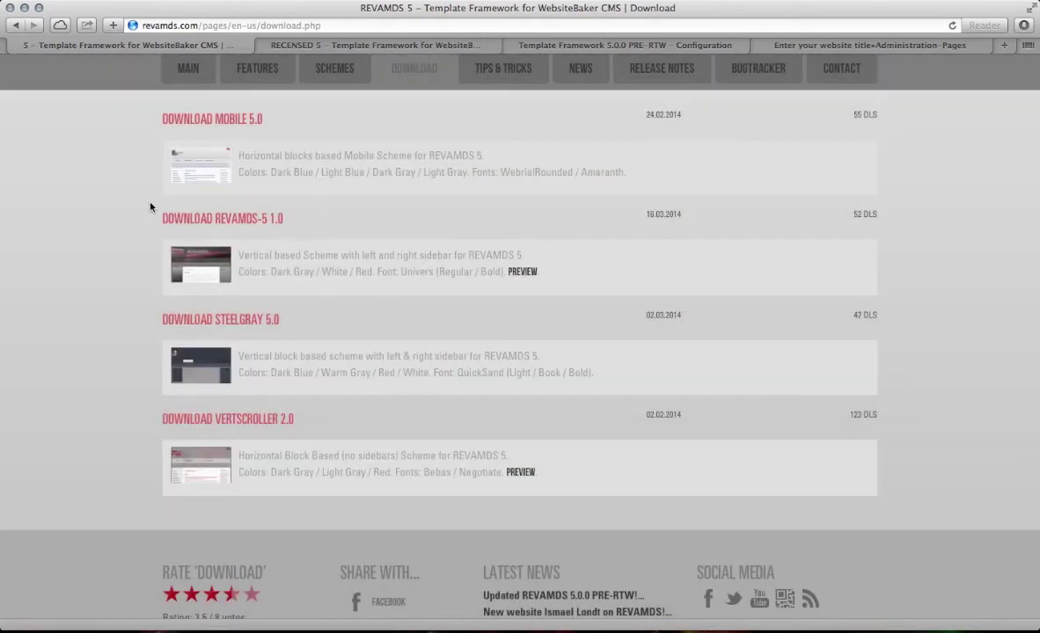
pyautogui.click(197, 468)
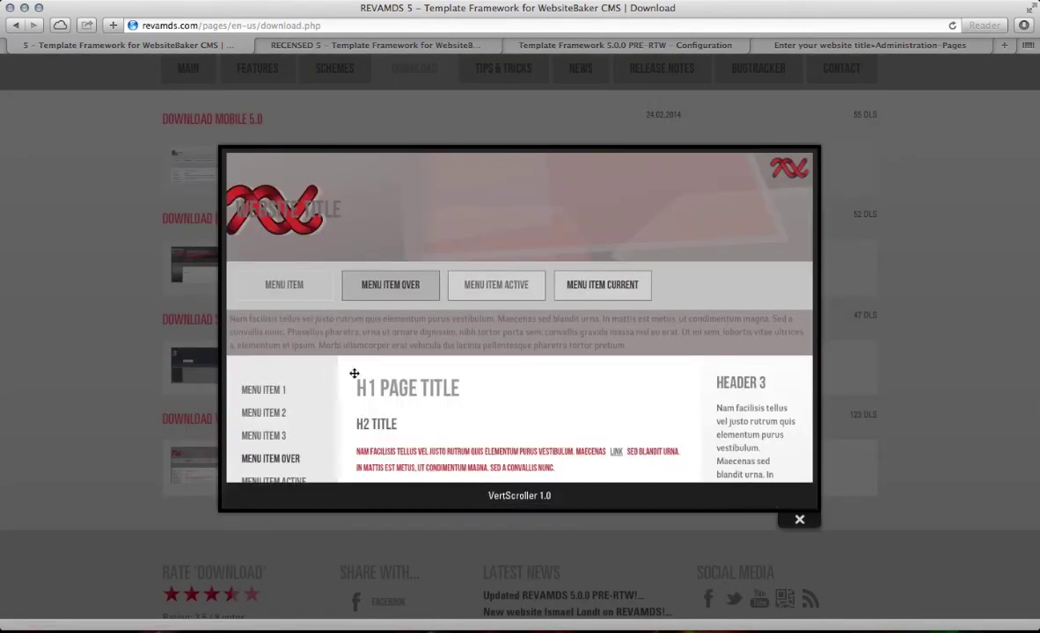
pyautogui.click(799, 520)
pyautogui.scroll(5, 346, 339)
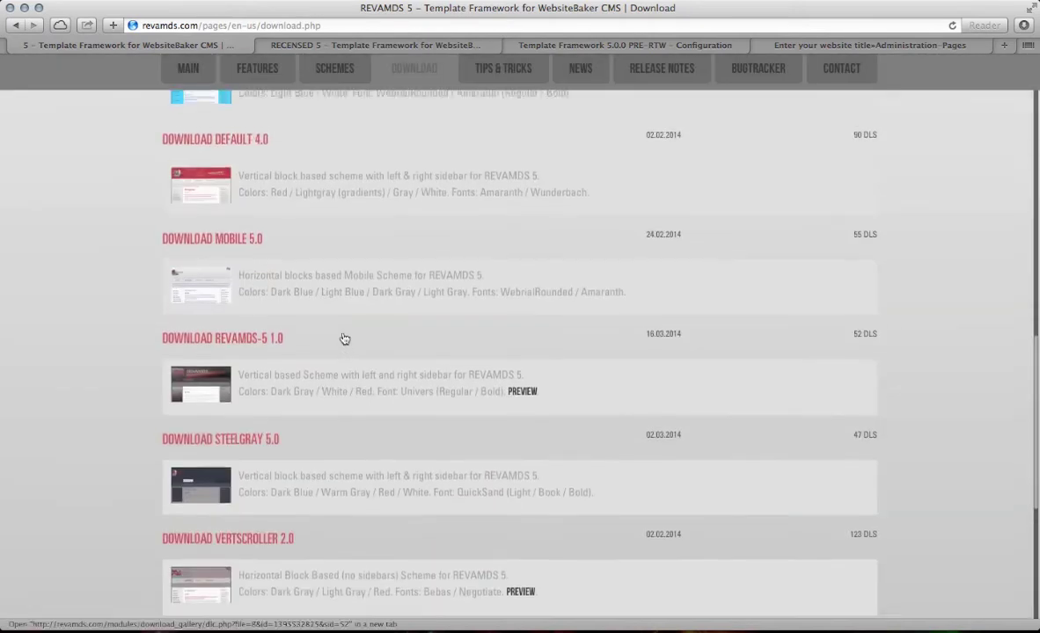
pyautogui.scroll(5, 346, 340)
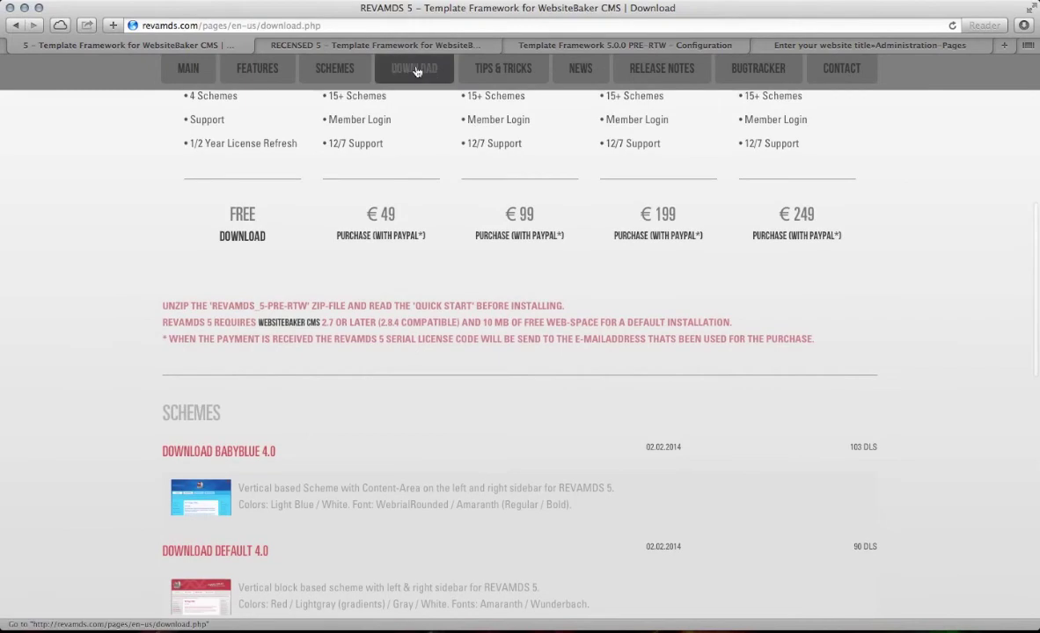
pyautogui.scroll(3, 391, 101)
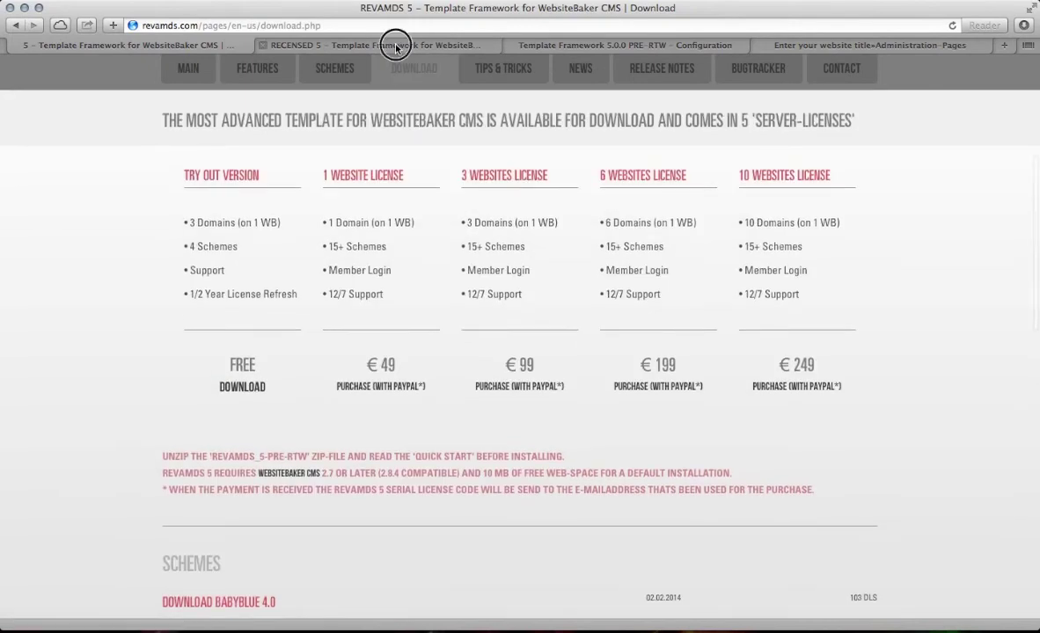
# Step: Switch to the recensed.com site, open its Download page, close the pop-up notice, and examine the page layout
pyautogui.click(395, 46)
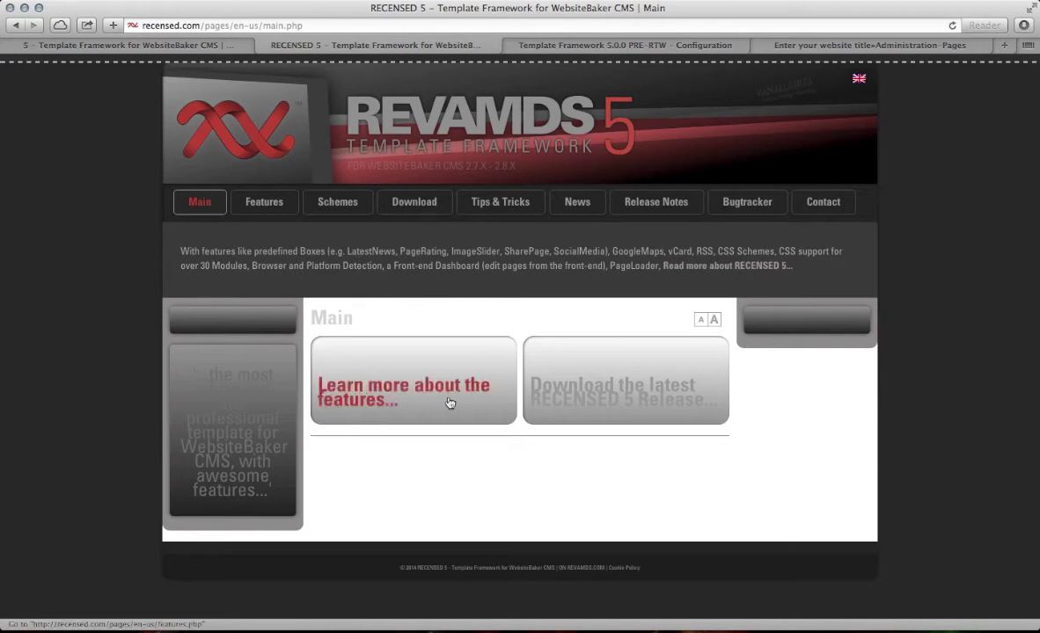
pyautogui.click(641, 398)
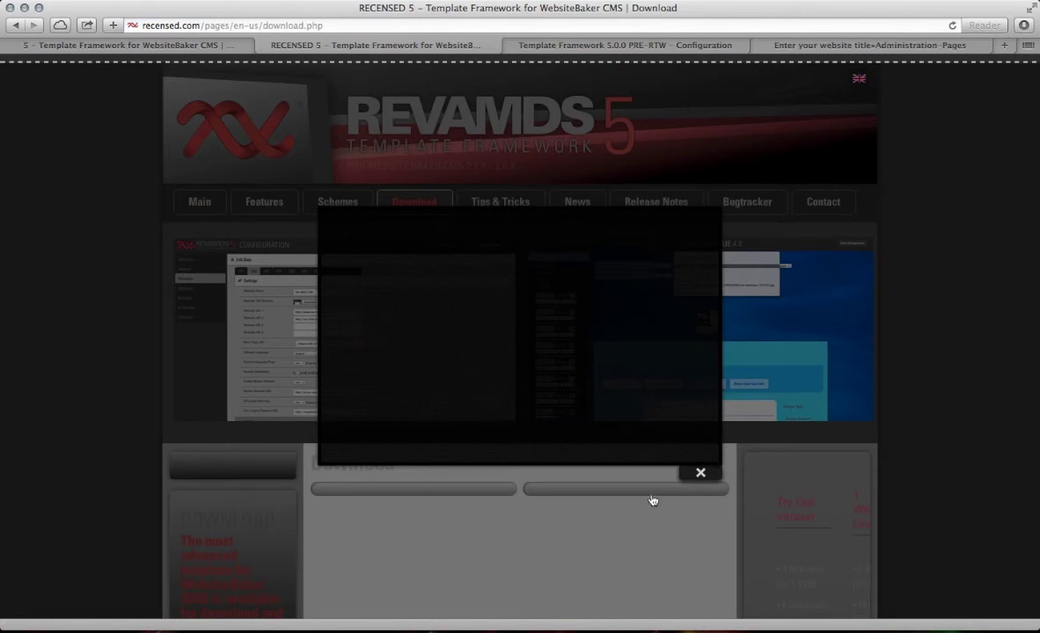
pyautogui.click(701, 475)
pyautogui.scroll(-5, 527, 459)
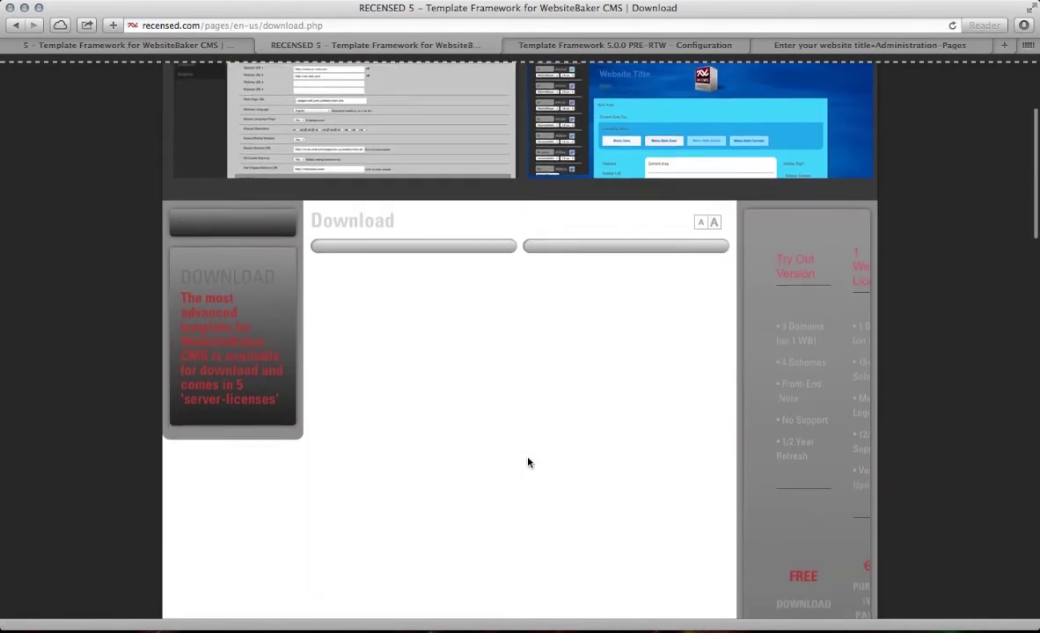
pyautogui.scroll(1, 528, 463)
pyautogui.scroll(2, 527, 462)
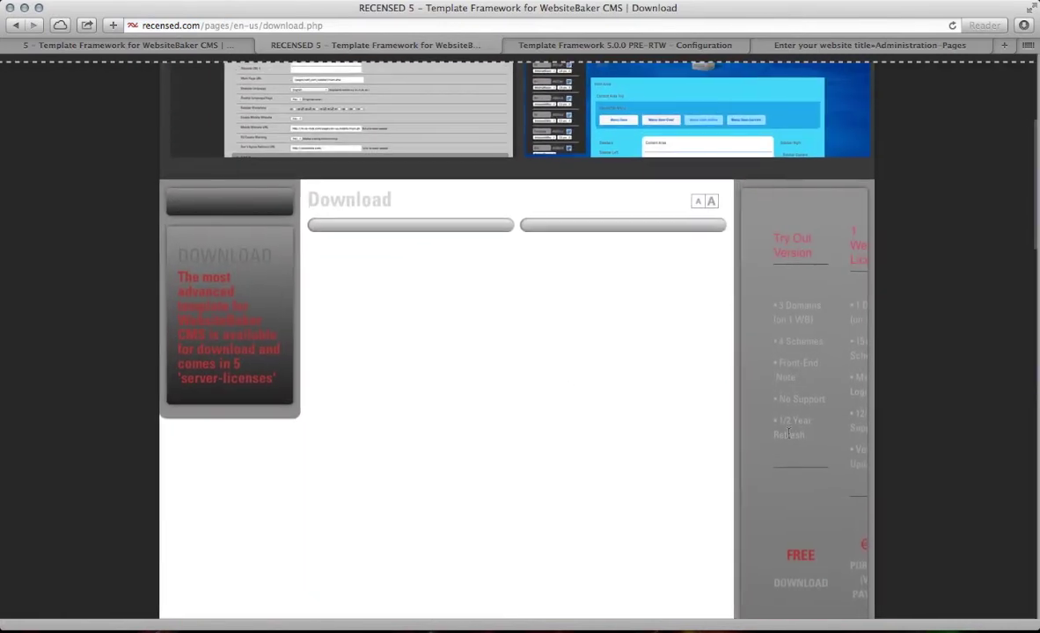
pyautogui.scroll(3, 616, 418)
pyautogui.scroll(1, 615, 419)
pyautogui.scroll(-2, 640, 425)
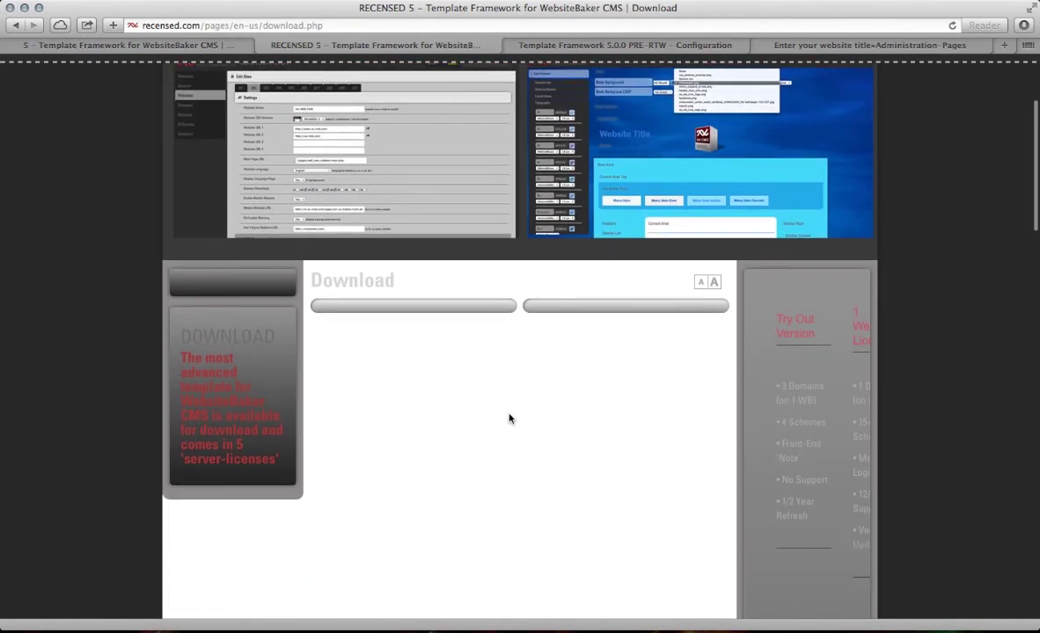
pyautogui.scroll(5, 425, 427)
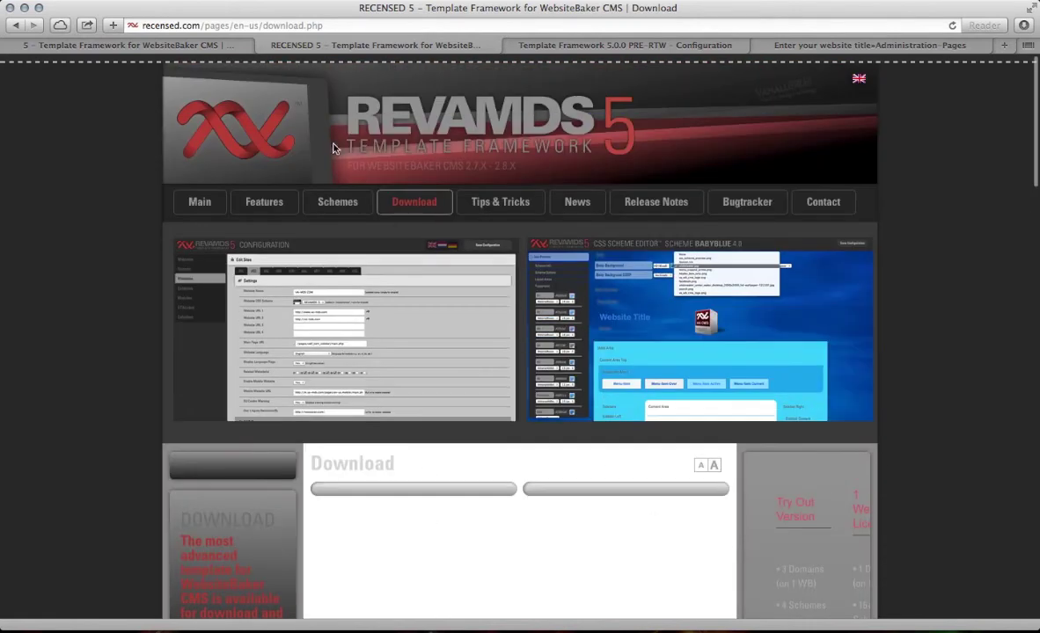
# Step: Check the local and remote recensed.com site folders in Coda, and switch back to Safari
pyautogui.moveTo(147, 40)
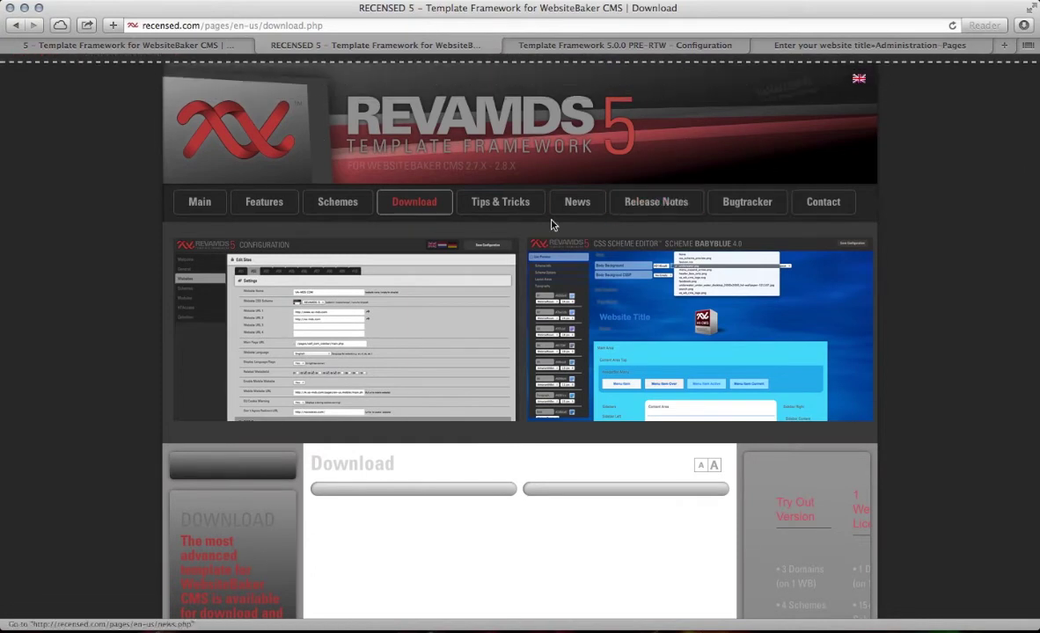
pyautogui.press('super+Tab')
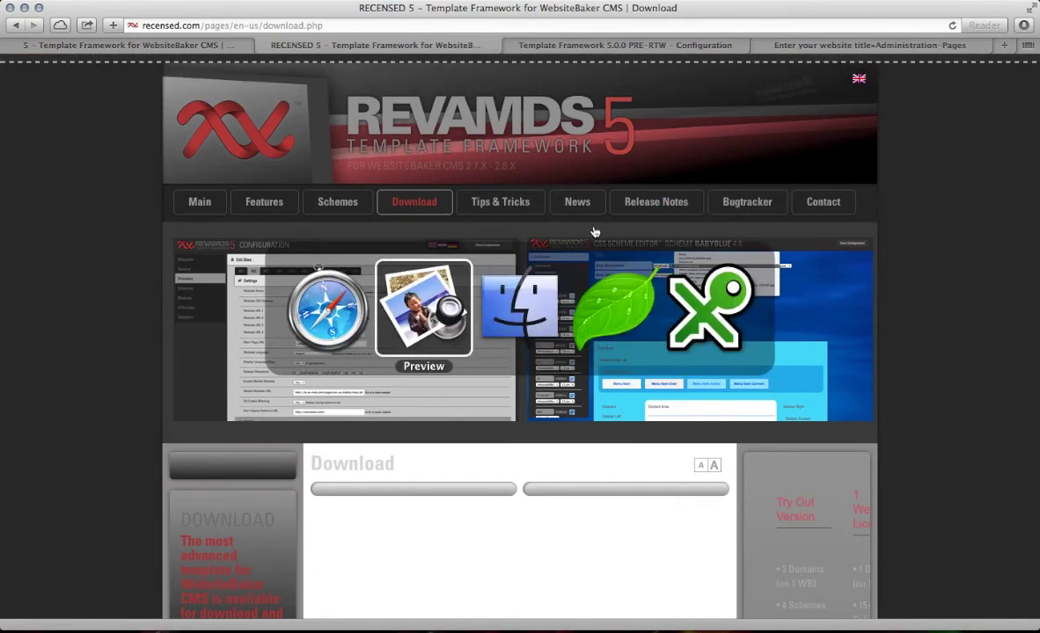
pyautogui.click(608, 288)
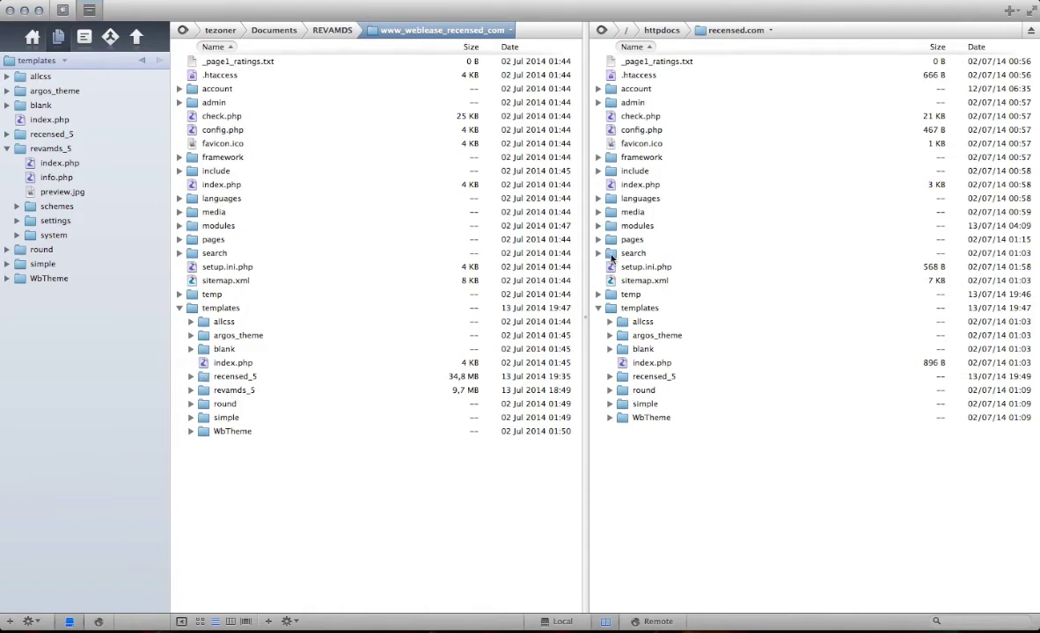
pyautogui.press('super+Tab')
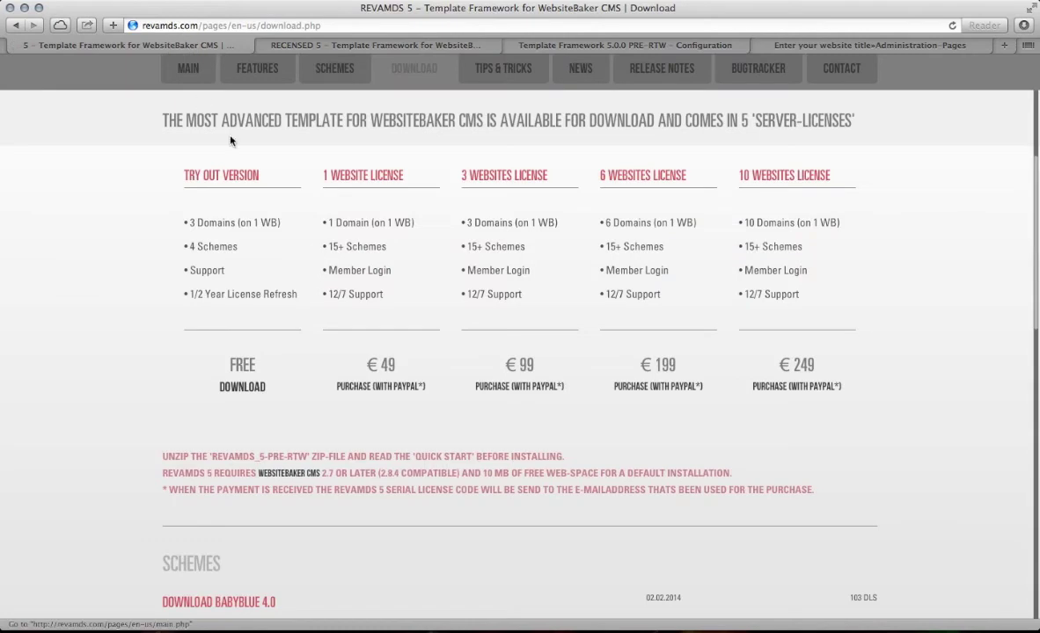
# Step: Open the Main page of revamds.com and look through its content down to the footer
pyautogui.scroll(4, 227, 132)
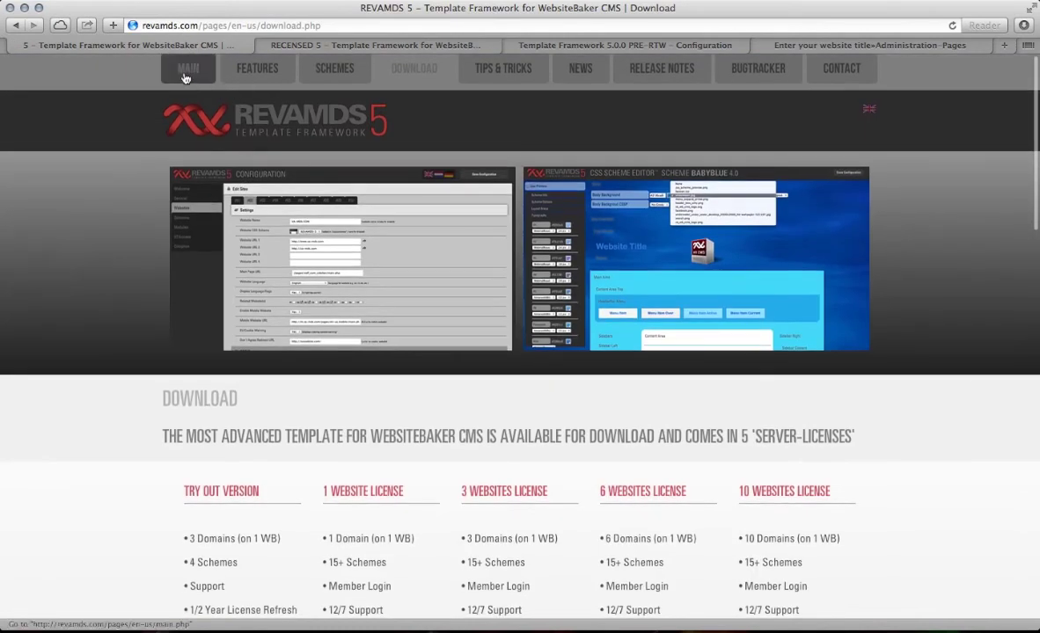
pyautogui.click(184, 71)
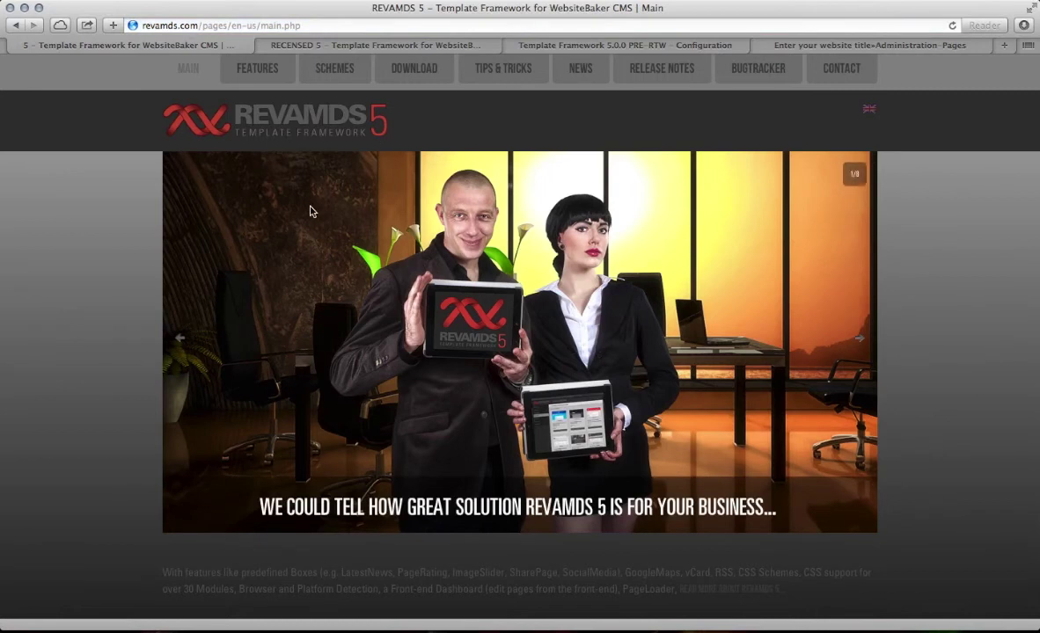
pyautogui.scroll(-4, 295, 202)
pyautogui.scroll(-1, 301, 233)
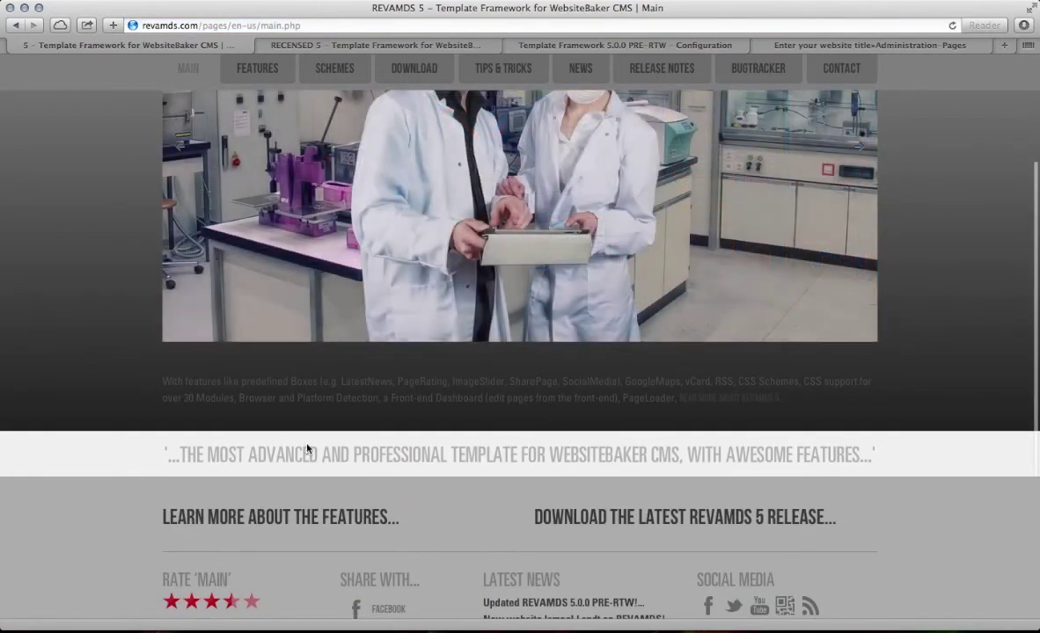
pyautogui.scroll(-6, 307, 450)
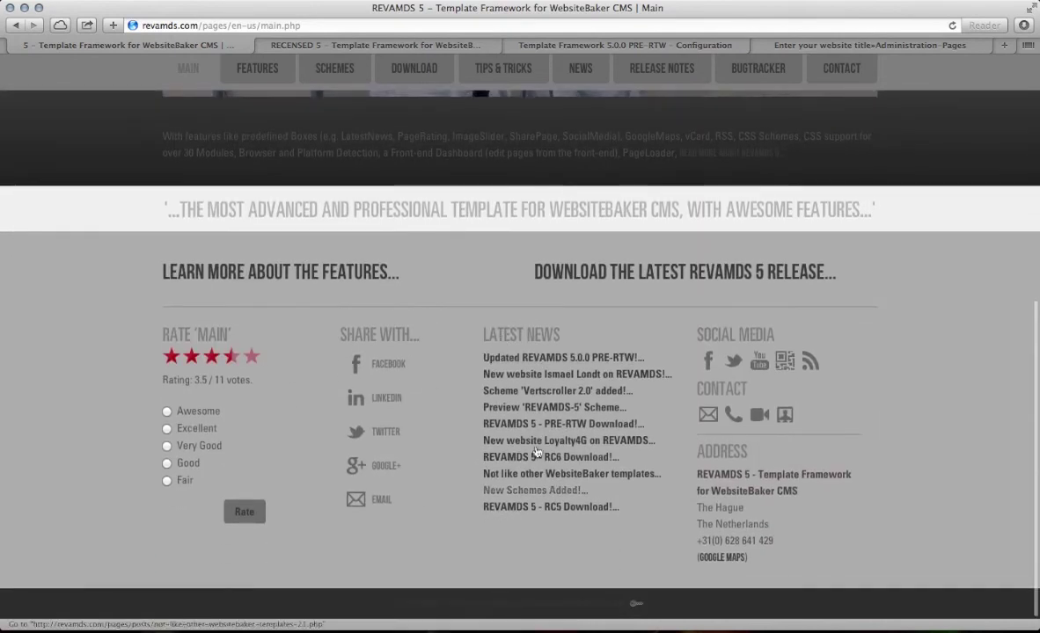
pyautogui.scroll(10, 537, 453)
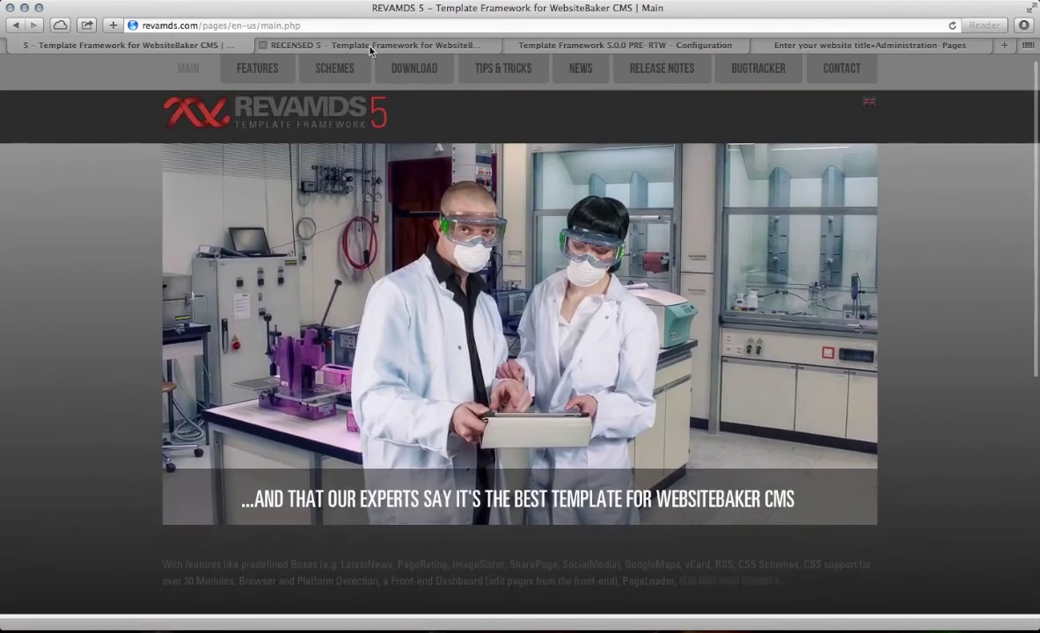
# Step: Open the Main page on recensed.com, close its pop-up notice, and compare the layout with the revamds.com Main page
pyautogui.click(370, 47)
pyautogui.scroll(-5, 414, 301)
pyautogui.scroll(5, 412, 305)
pyautogui.click(211, 208)
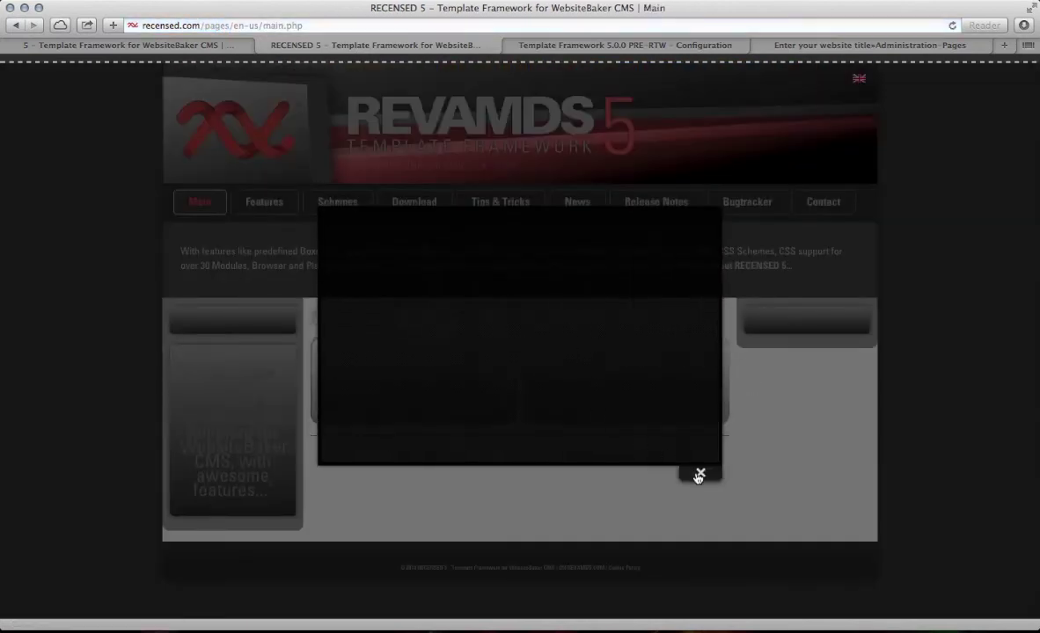
pyautogui.click(702, 407)
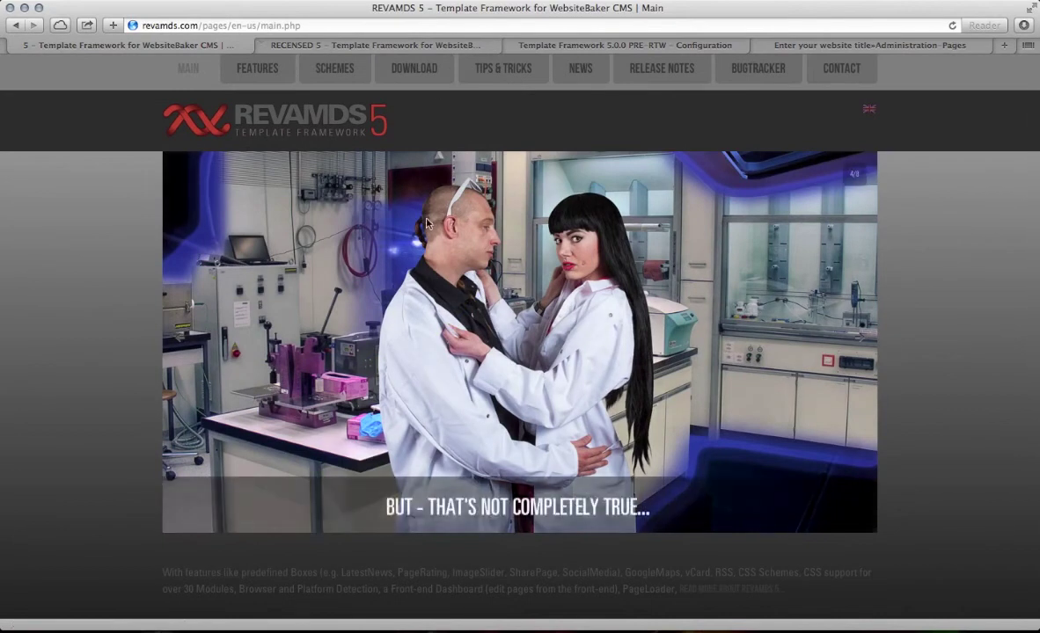
pyautogui.click(383, 45)
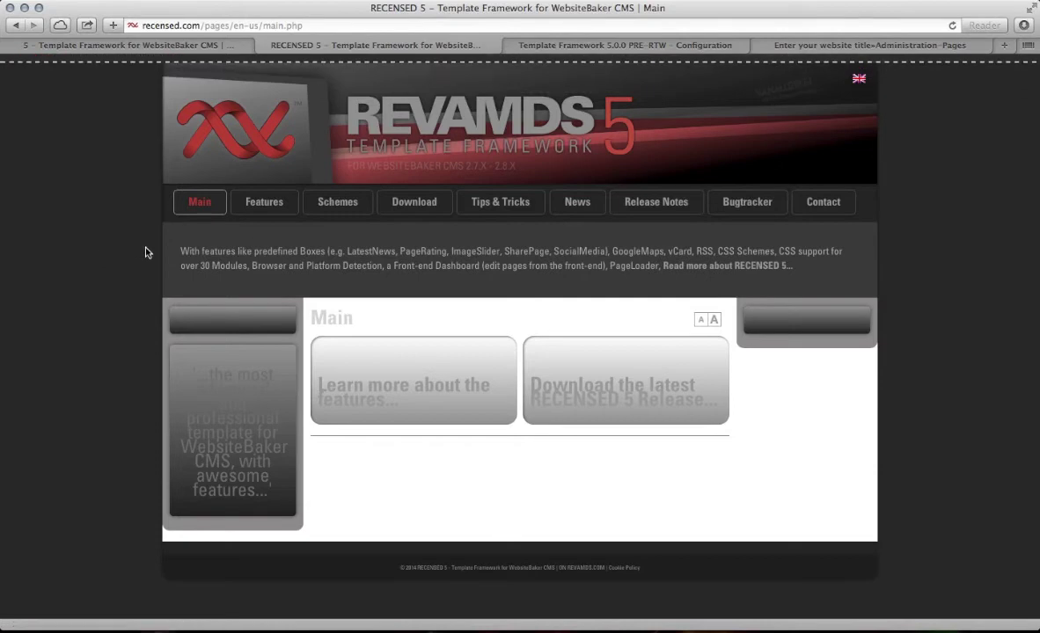
# Step: Switch to Coda and inspect the contents of the schemes folder in the local revamds_5 template
pyautogui.press('super+Tab')
pyautogui.press('super+Tab')
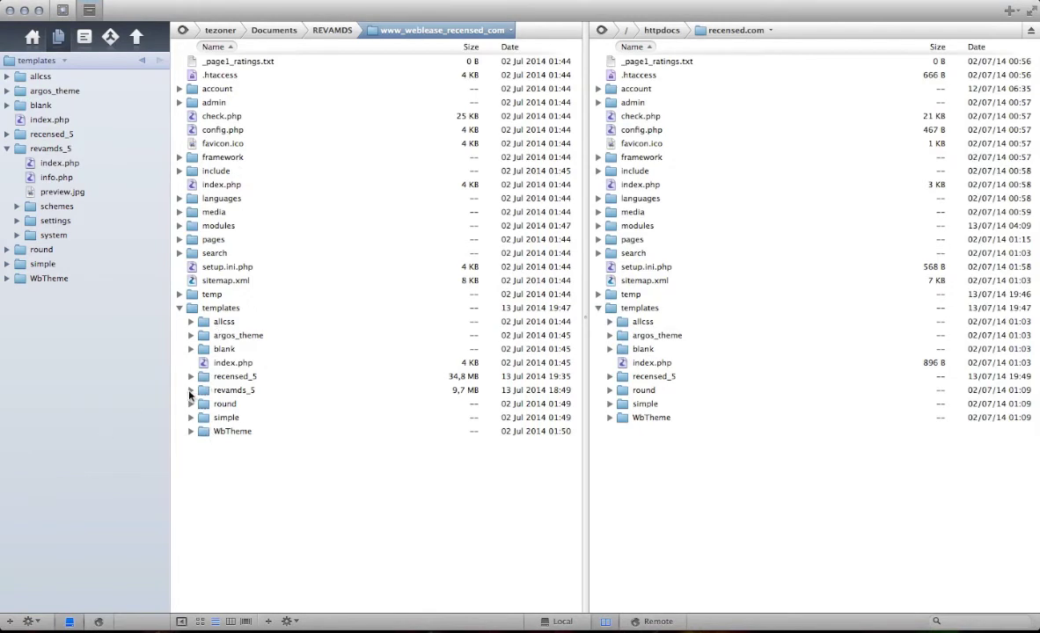
pyautogui.click(202, 446)
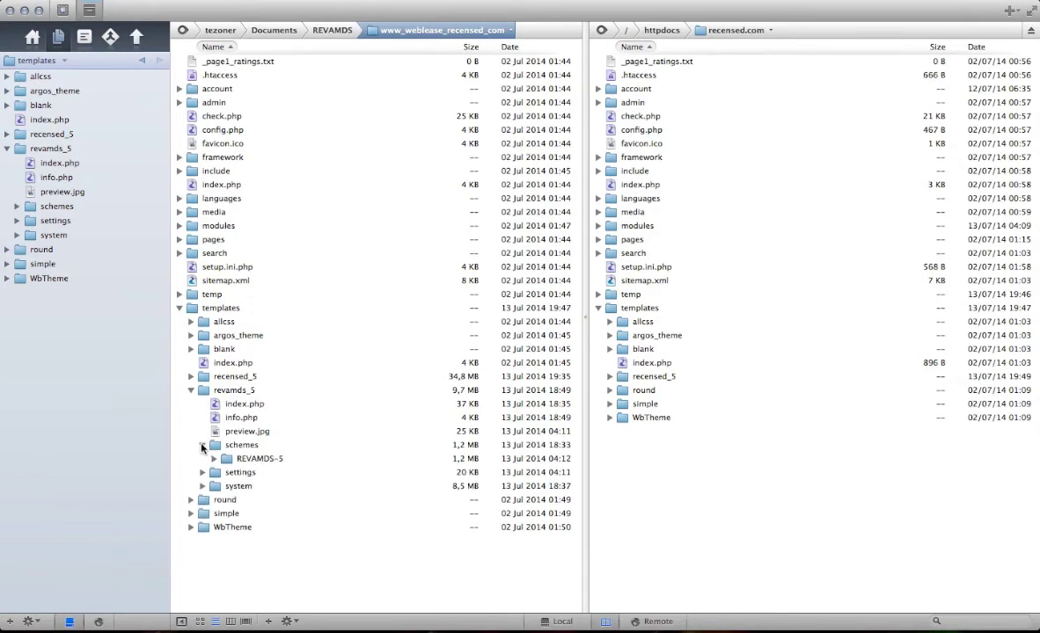
pyautogui.click(201, 446)
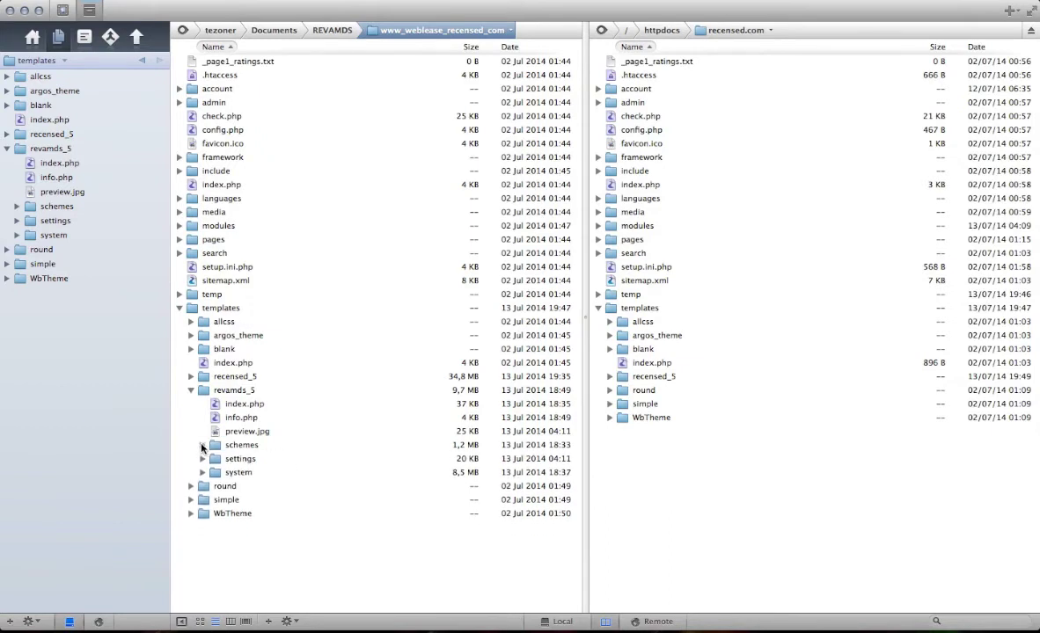
pyautogui.click(202, 446)
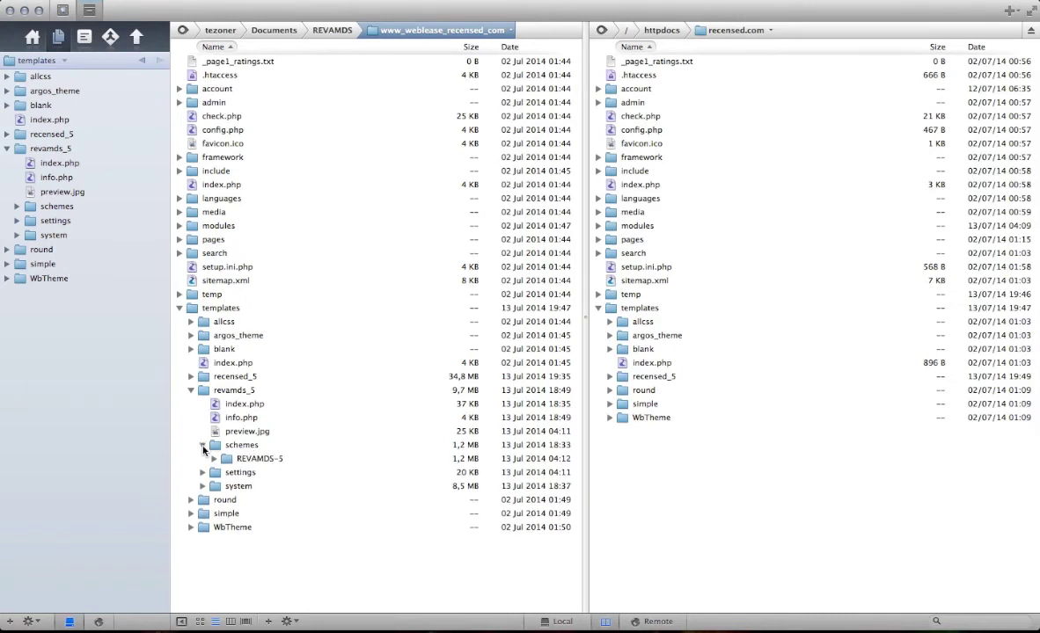
pyautogui.click(203, 446)
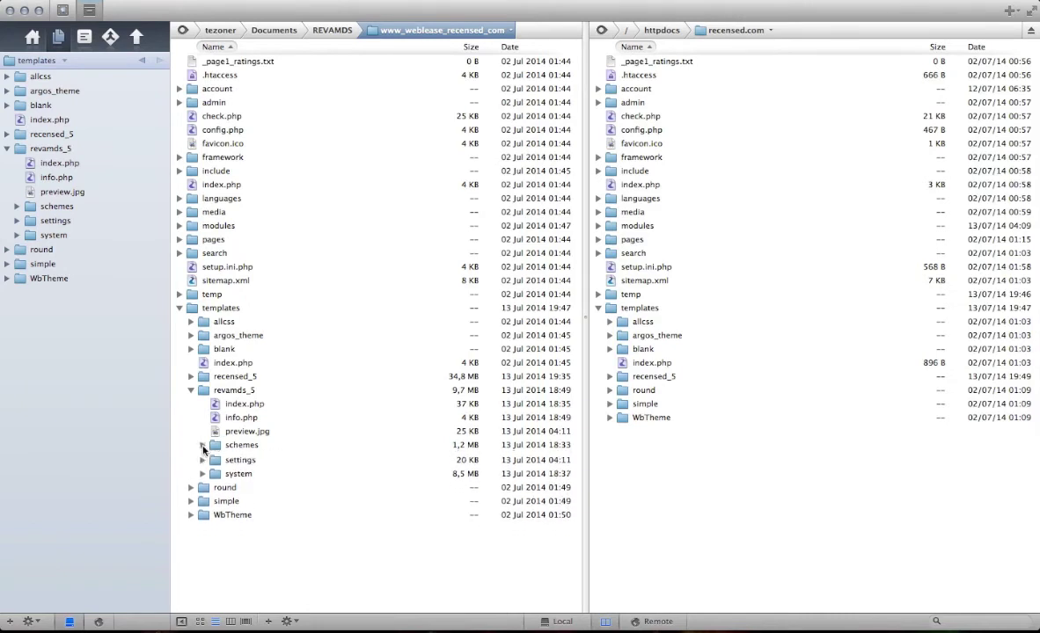
# Step: Examine the schemes in the local recensed_5 template, expand the remote recensed_5 folder, and switch back to Safari
pyautogui.click(191, 377)
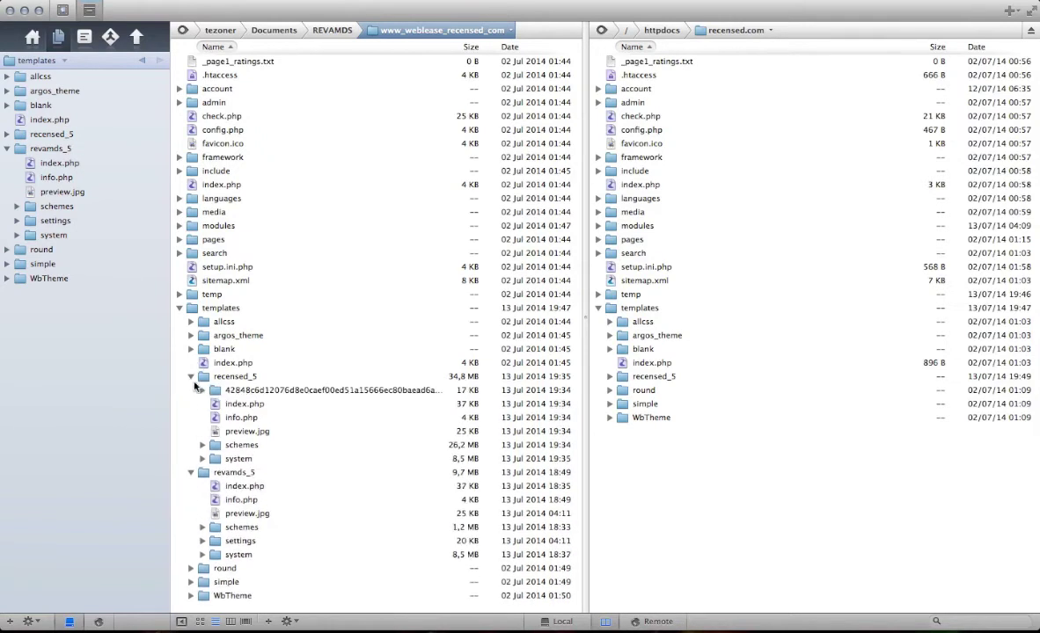
pyautogui.click(202, 445)
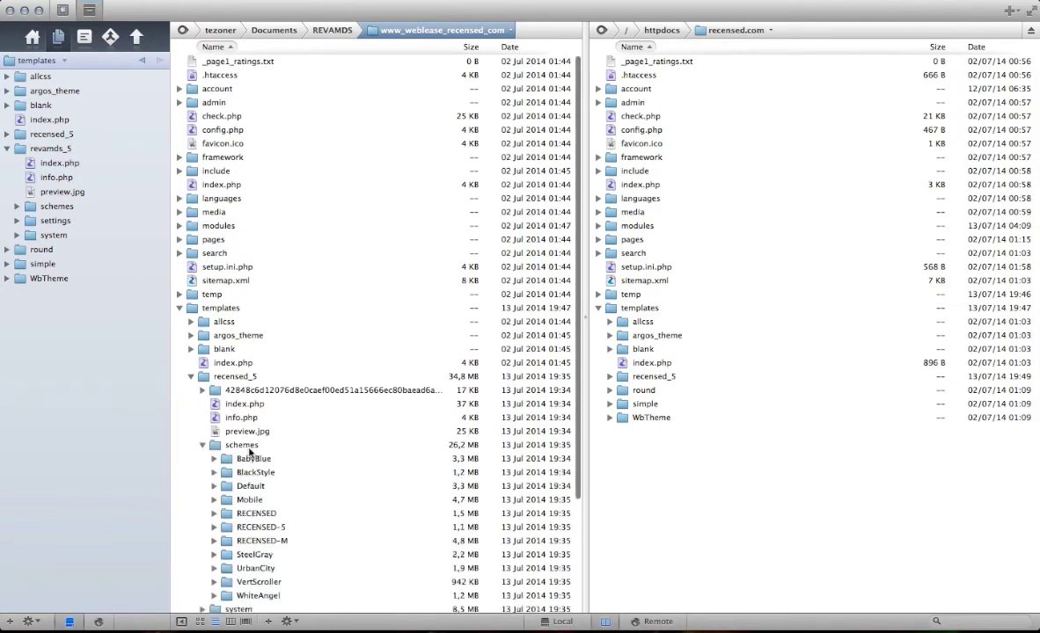
pyautogui.scroll(-3, 247, 439)
pyautogui.scroll(-1, 249, 452)
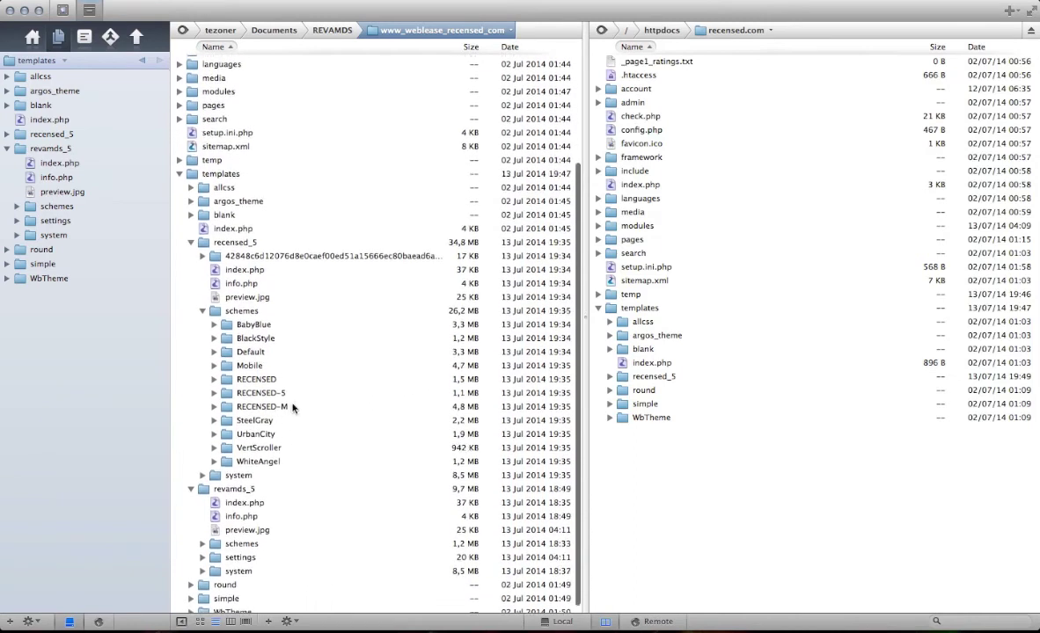
pyautogui.scroll(-1, 264, 426)
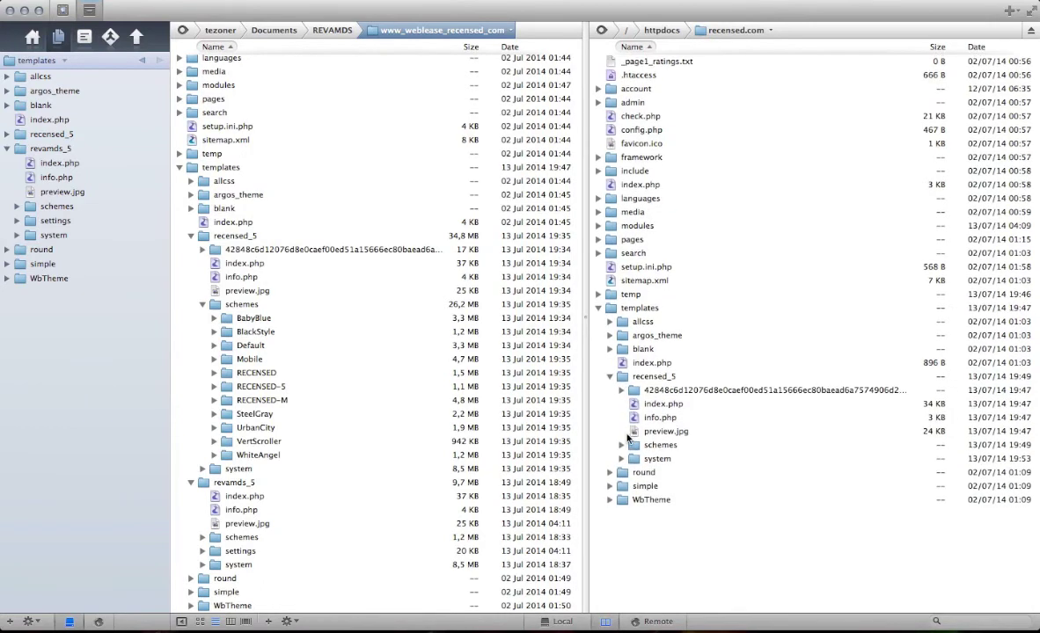
pyautogui.press('super+Tab')
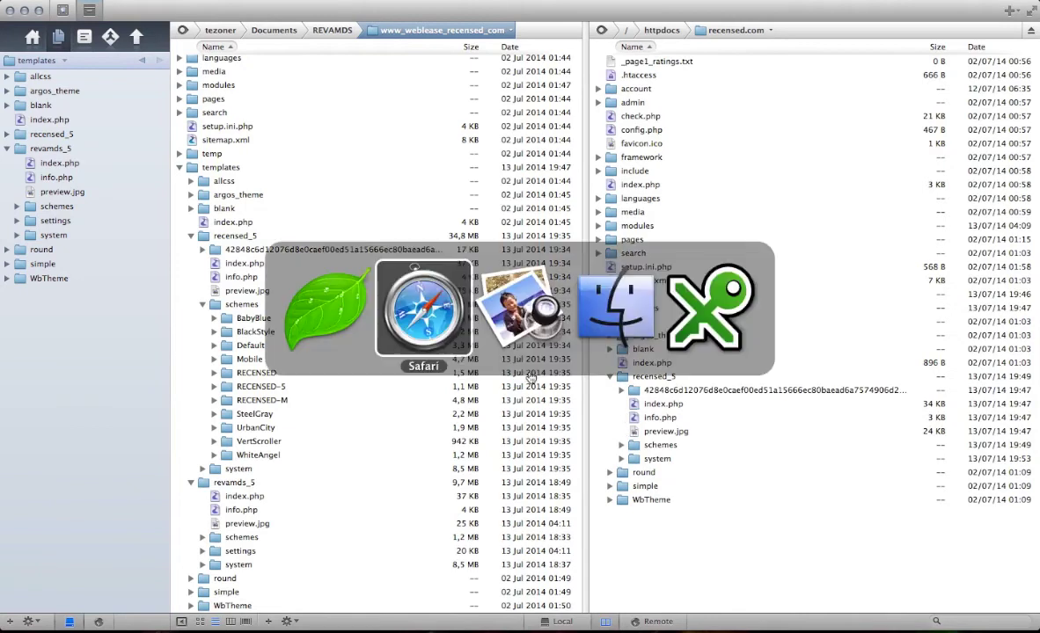
# Step: Switch to Safari and review the CSS schemes overview in the REVAMDS 5 template configuration
pyautogui.click(457, 343)
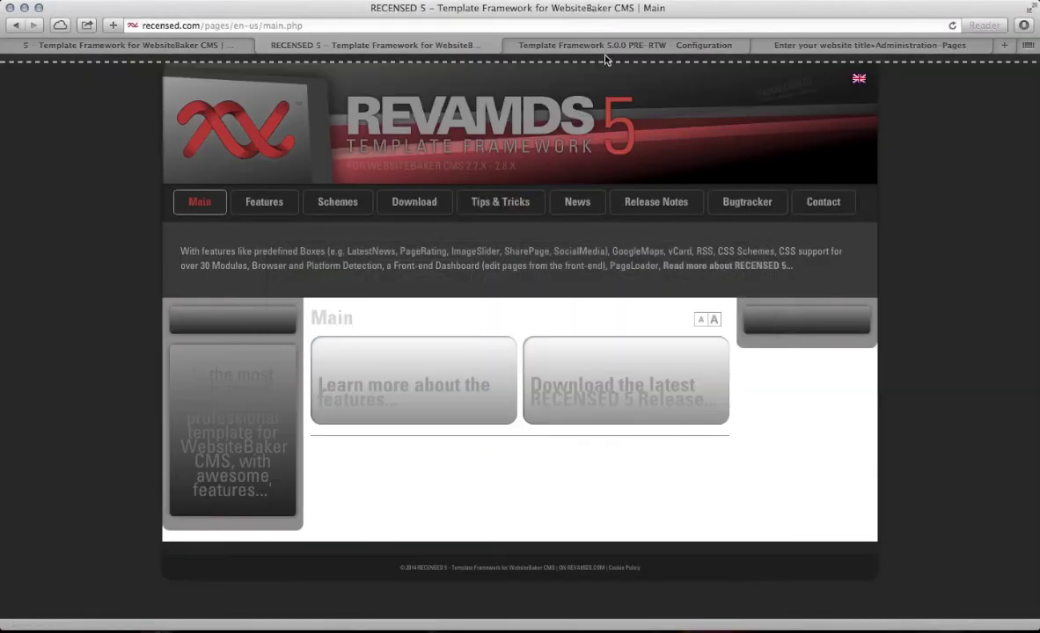
pyautogui.click(607, 46)
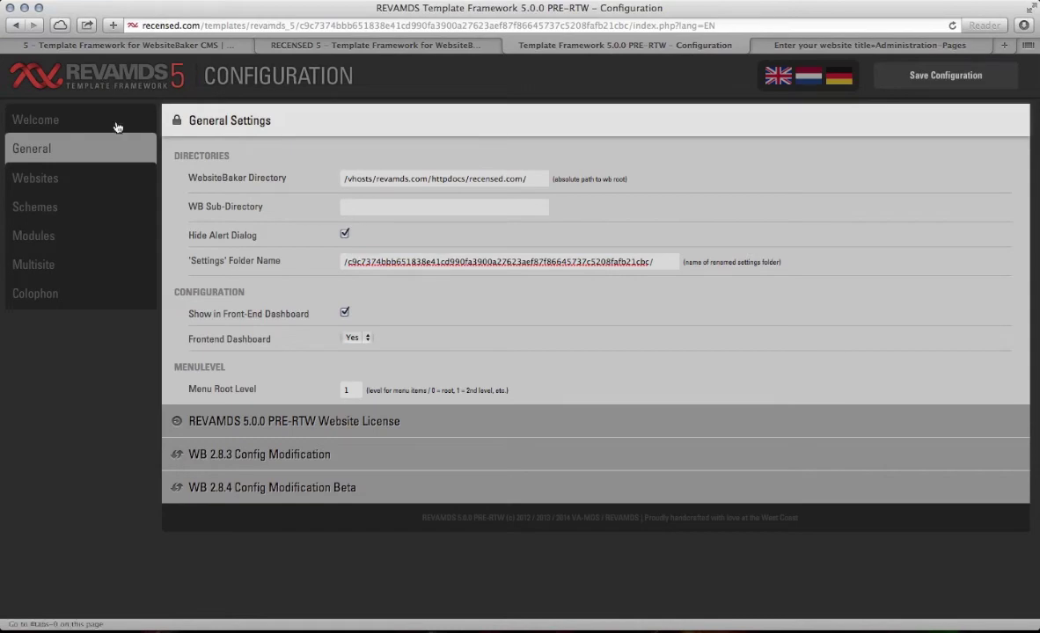
pyautogui.click(38, 208)
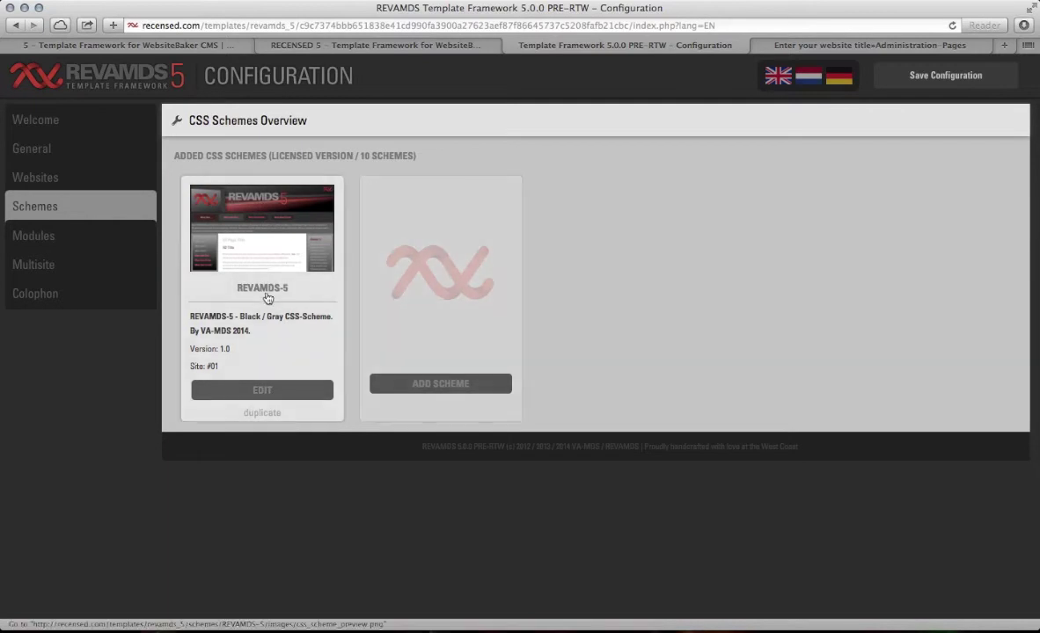
pyautogui.press('super+Tab')
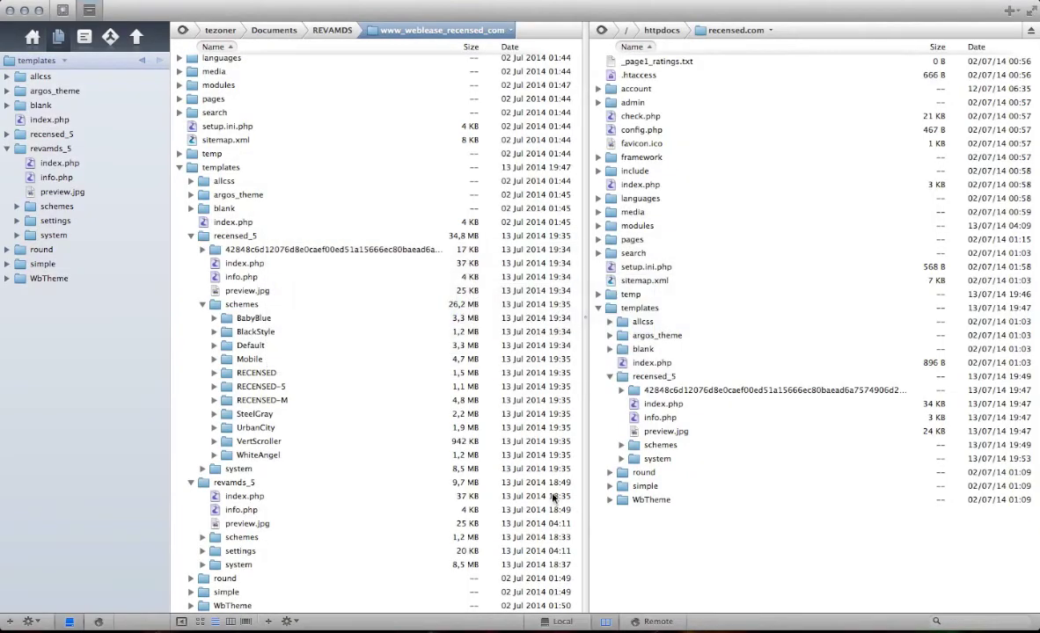
pyautogui.press('super+Tab')
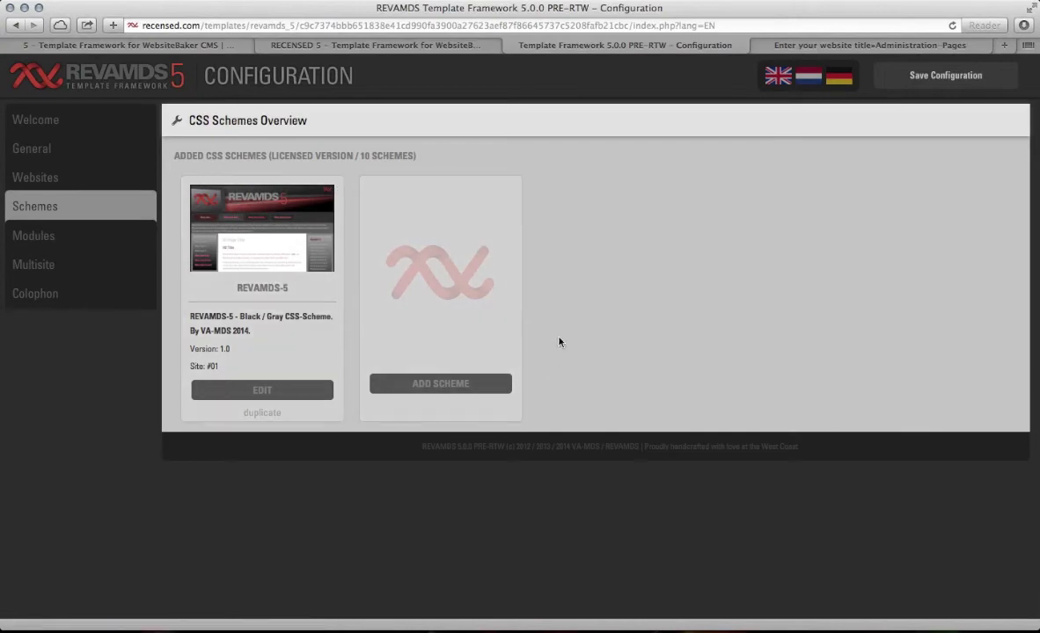
# Step: Switch to Coda, collapse the remote recensed_5 folder, and open the remote templates folder of recensed.com
pyautogui.press('super+Tab')
pyautogui.scroll(-1, 300, 478)
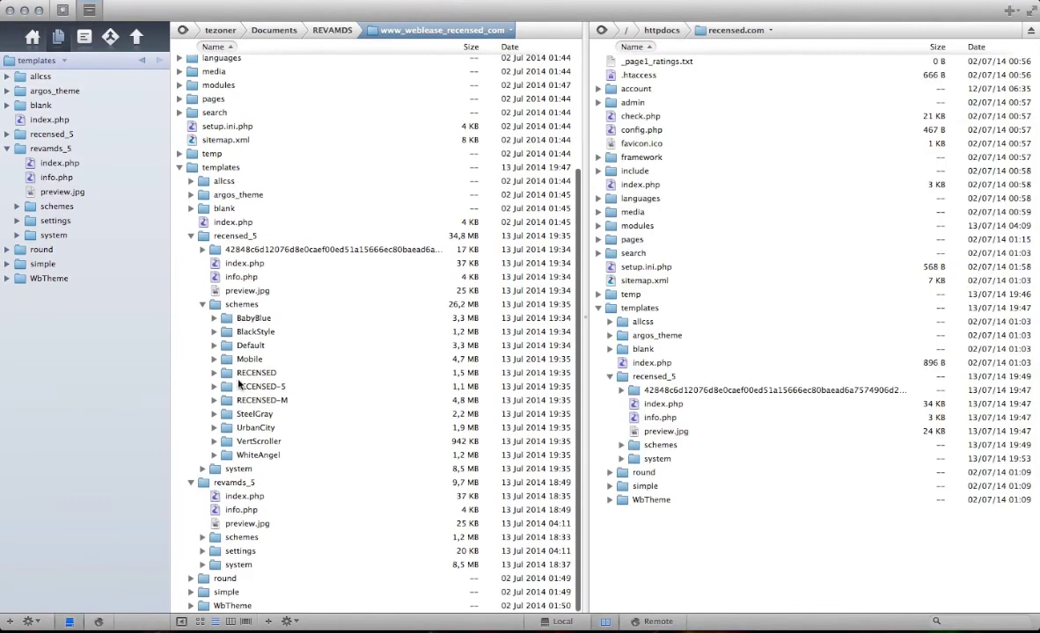
pyautogui.click(610, 376)
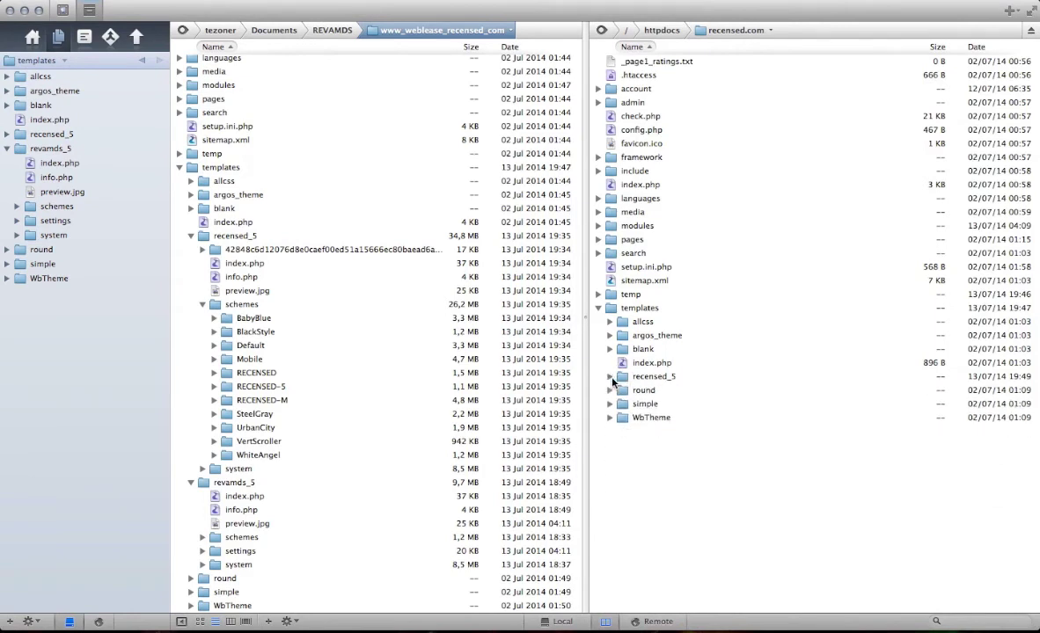
pyautogui.rightClick(650, 453)
pyautogui.click(671, 476)
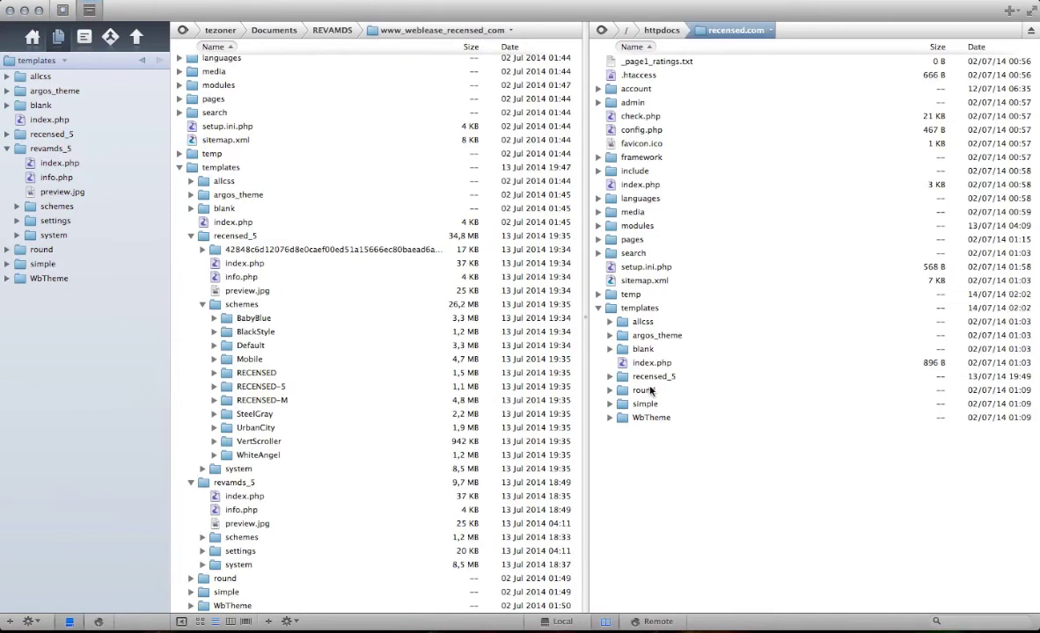
pyautogui.doubleClick(612, 309)
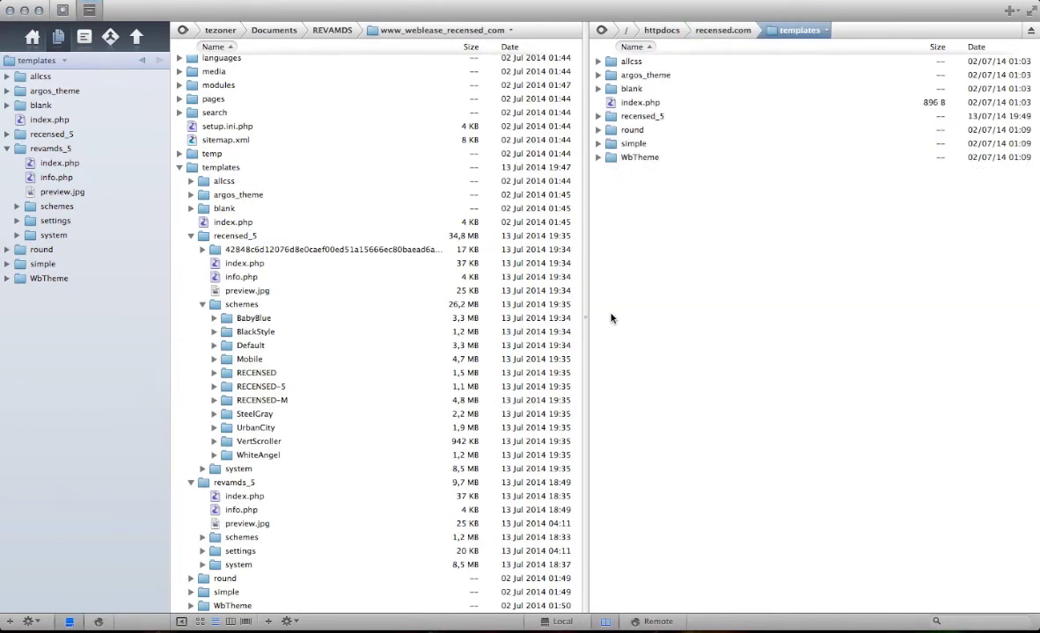
# Step: Refresh the remote templates listing and expand the revamds_5 folder down to the contents of its schemes folder
pyautogui.rightClick(646, 196)
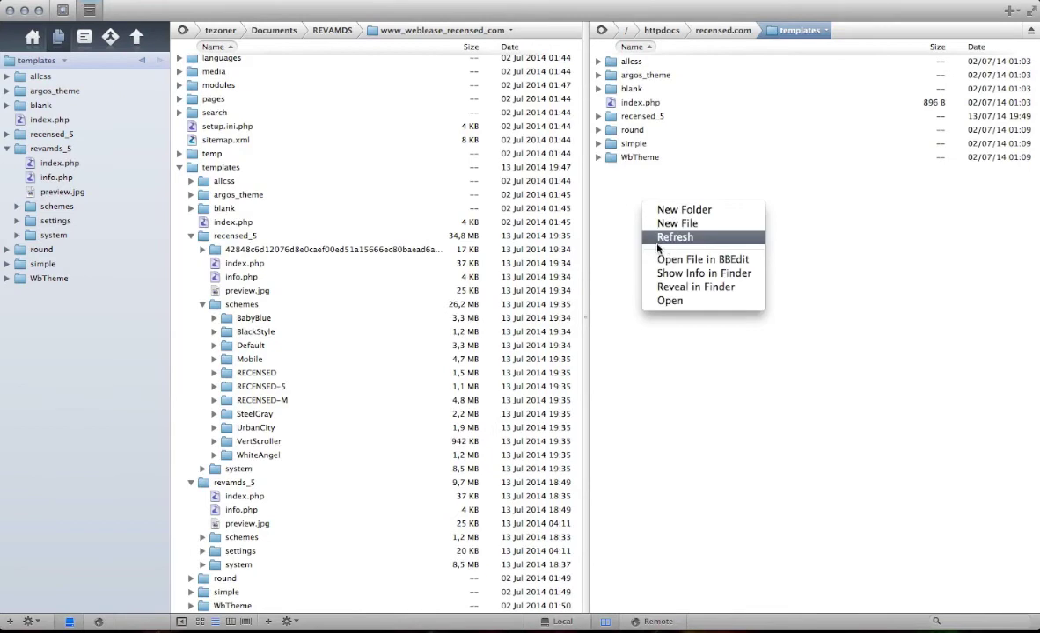
pyautogui.click(669, 220)
pyautogui.click(620, 131)
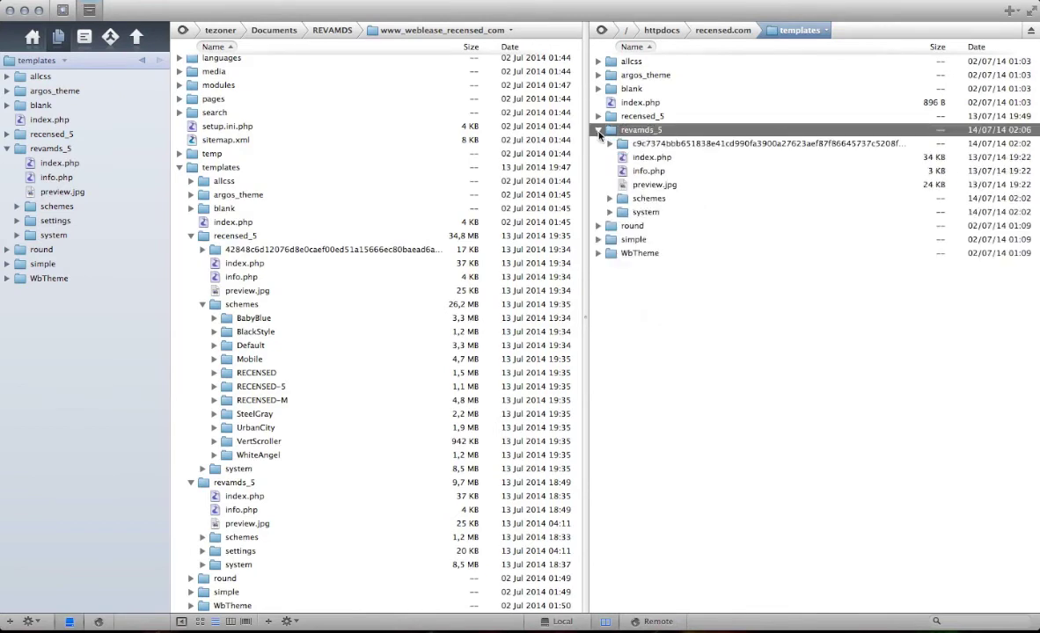
pyautogui.click(608, 199)
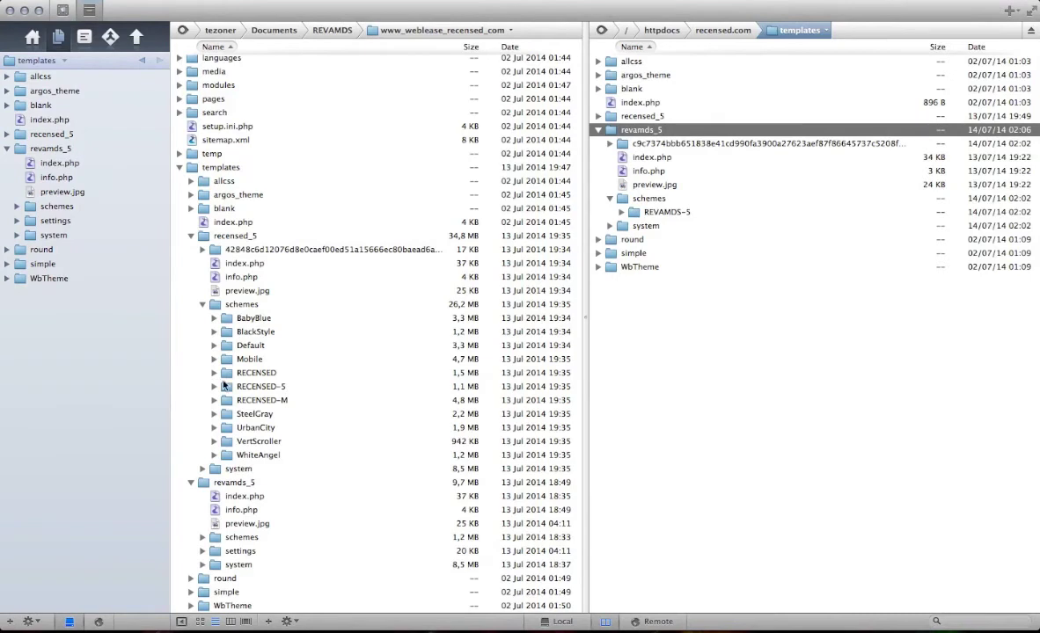
# Step: Upload the RECENSED scheme folder from the local recensed_5 template into the schemes folder of the remote revamds_5 template
pyautogui.click(232, 388)
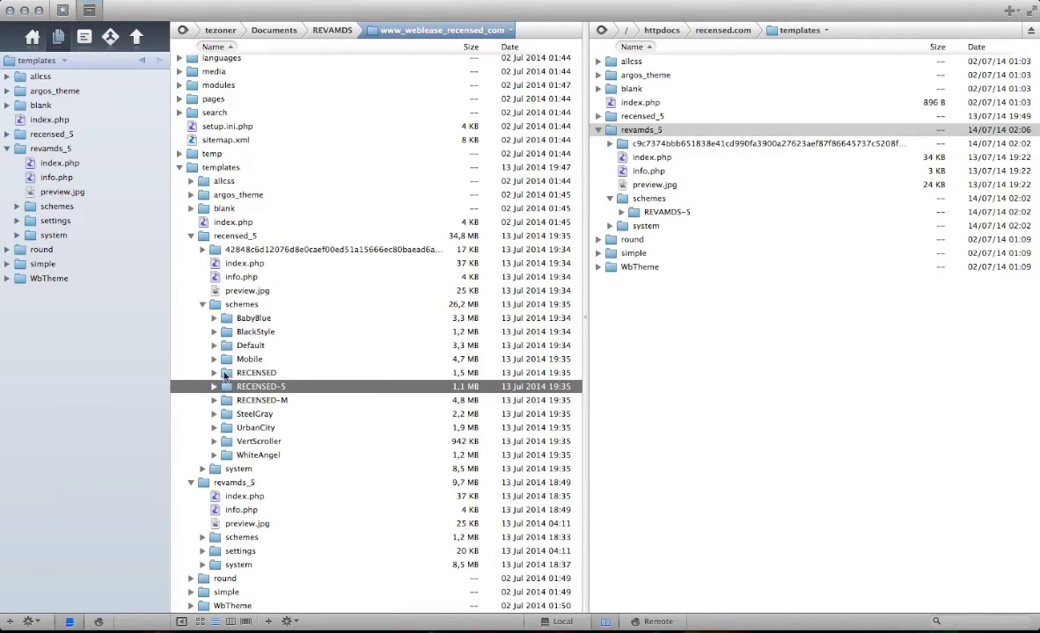
pyautogui.click(226, 374)
pyautogui.moveTo(227, 377); pyautogui.dragTo(720, 423)
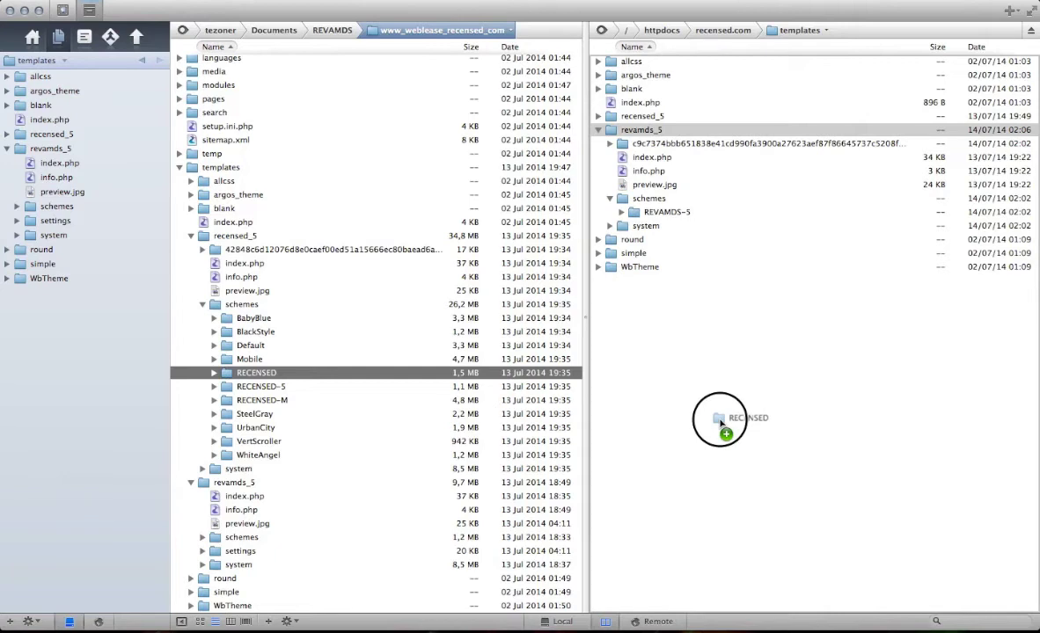
pyautogui.moveTo(720, 423); pyautogui.dragTo(657, 202)
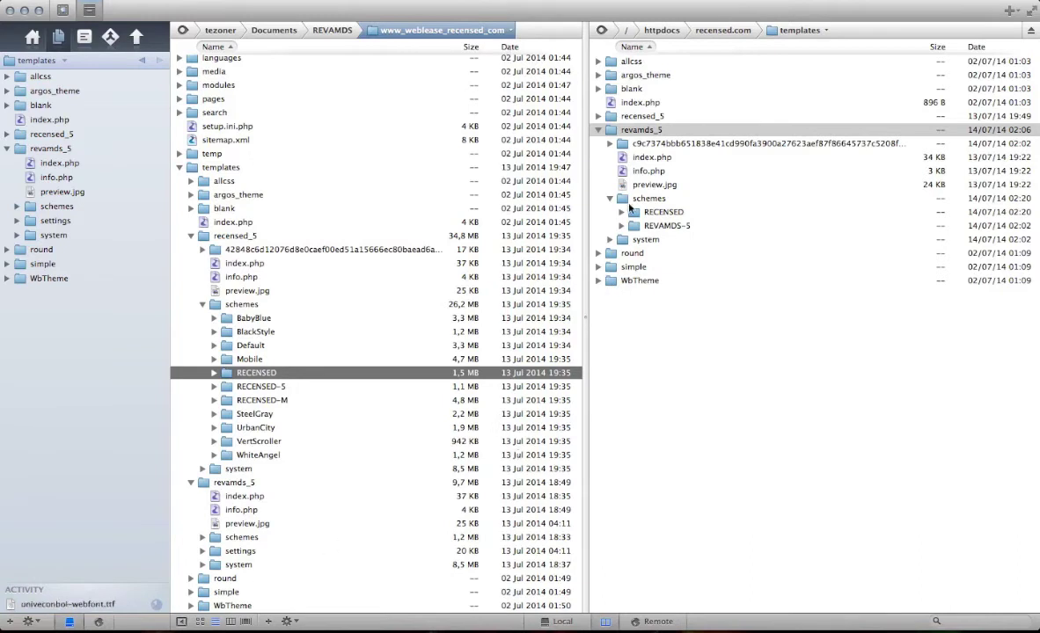
# Step: Look through the images folder of the uploaded RECENSED scheme and preview header.png
pyautogui.click(622, 213)
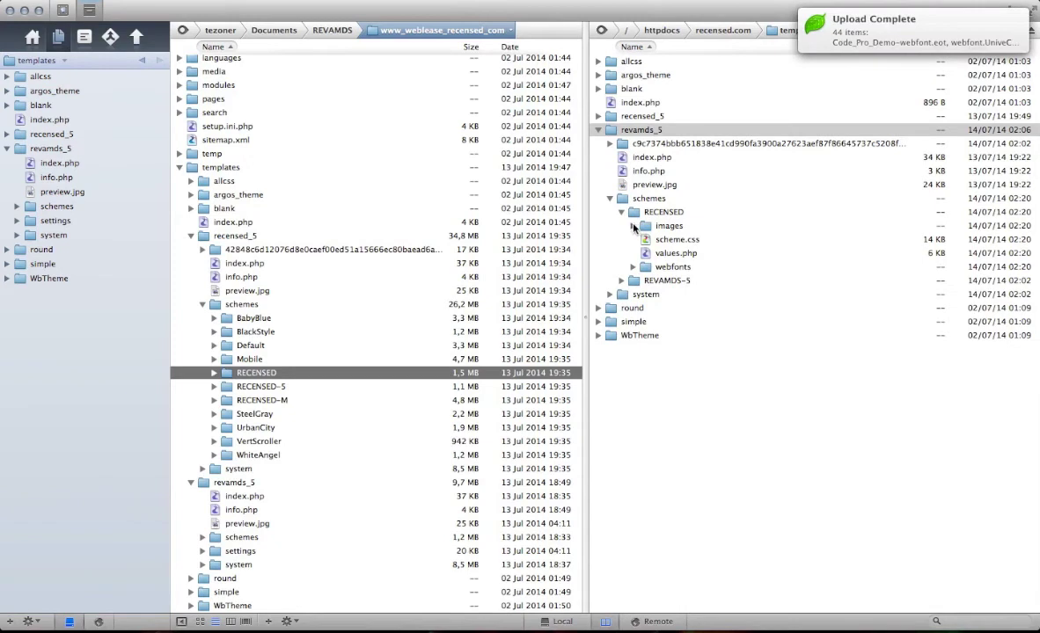
pyautogui.click(632, 226)
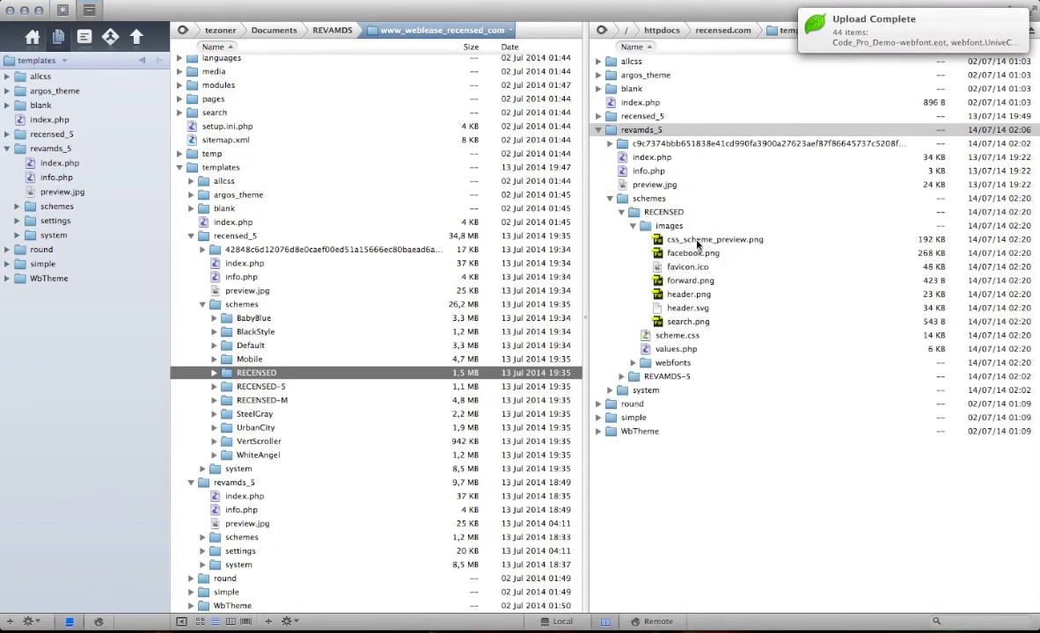
pyautogui.click(689, 295)
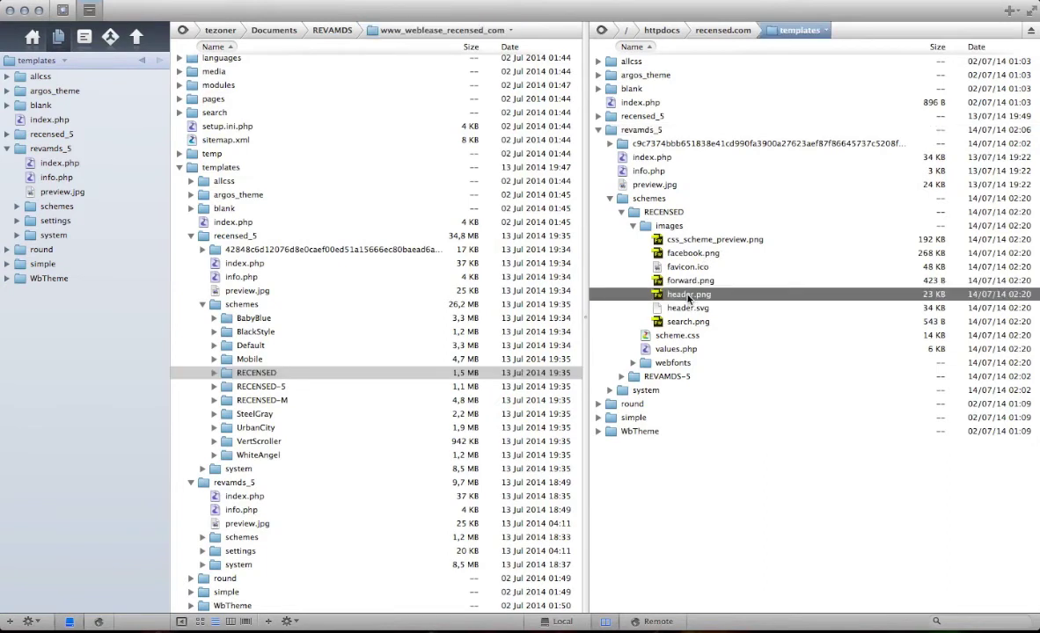
pyautogui.press('space')
pyautogui.press('space')
pyautogui.click(633, 226)
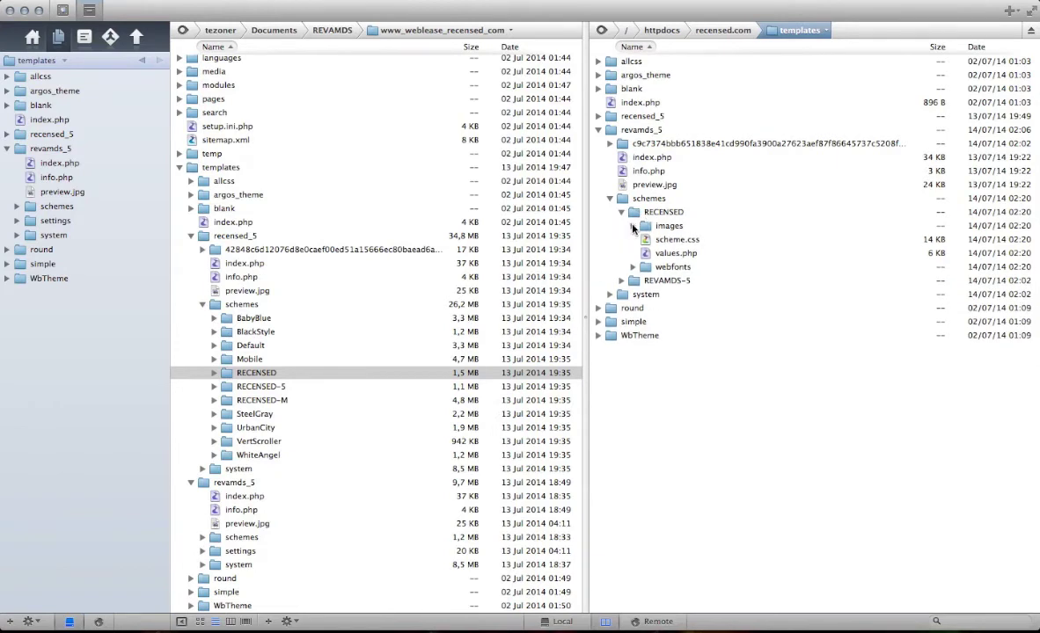
# Step: Preview scheme.css of the uploaded RECENSED scheme and read through its style rules
pyautogui.click(645, 243)
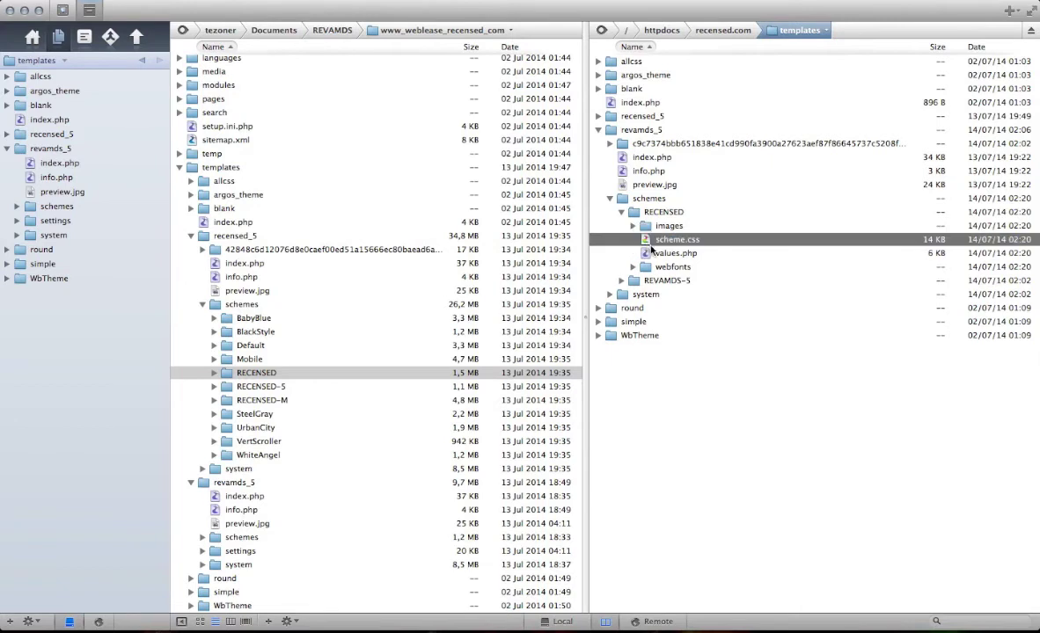
pyautogui.press('space')
pyautogui.scroll(-5, 484, 277)
pyautogui.scroll(-10, 483, 277)
pyautogui.scroll(-15, 484, 277)
pyautogui.scroll(-15, 483, 277)
pyautogui.scroll(-11, 484, 277)
pyautogui.press('space')
# Step: Preview values.php of the uploaded RECENSED scheme and examine its CSS area and color variables
pyautogui.click(648, 254)
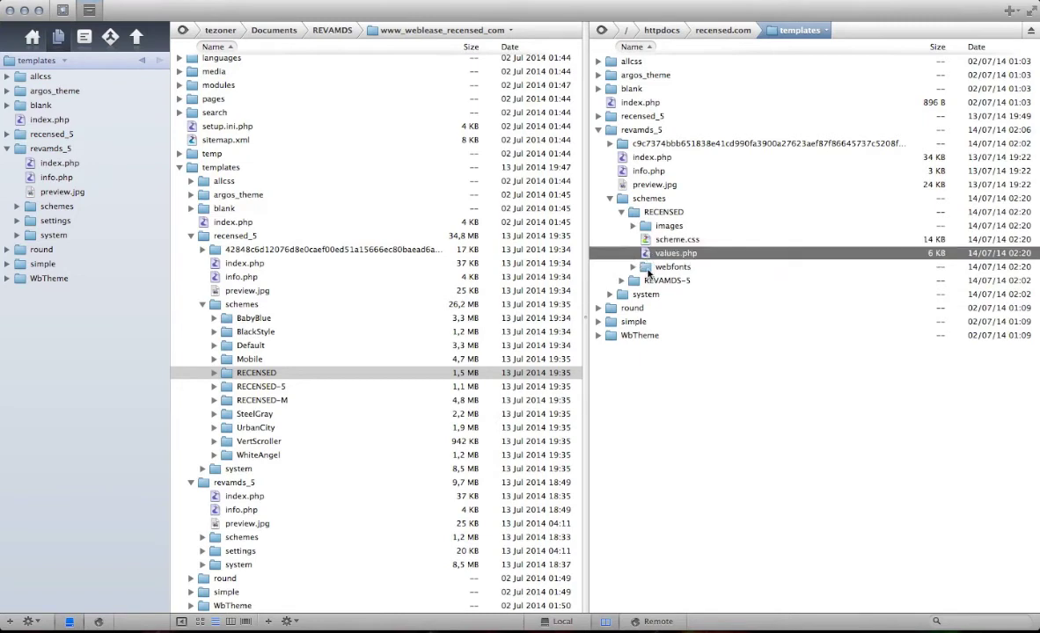
pyautogui.press('space')
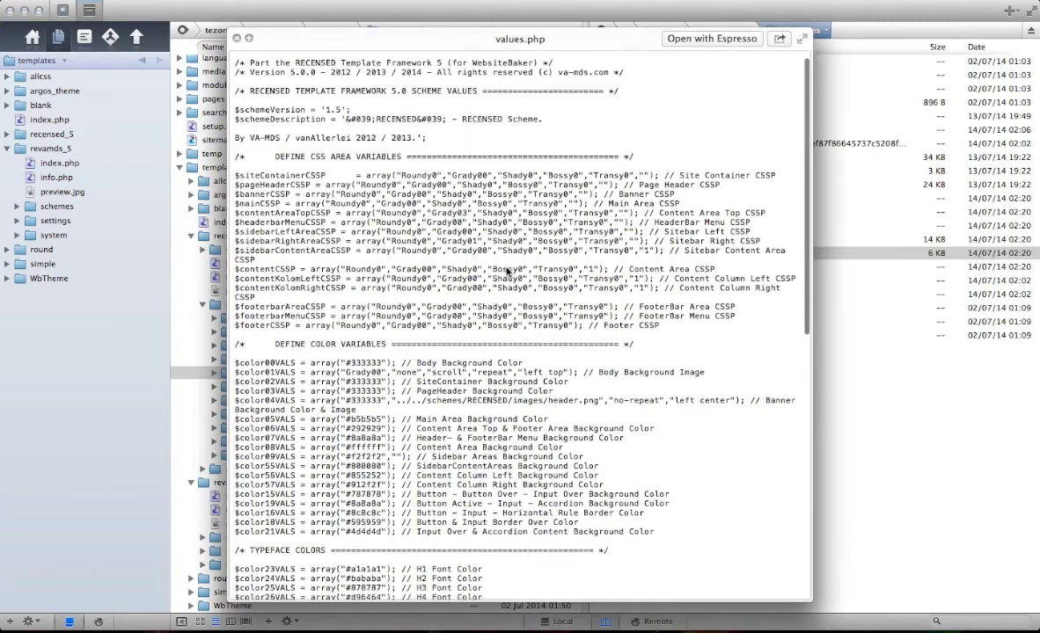
pyautogui.scroll(-15, 506, 273)
pyautogui.scroll(15, 452, 281)
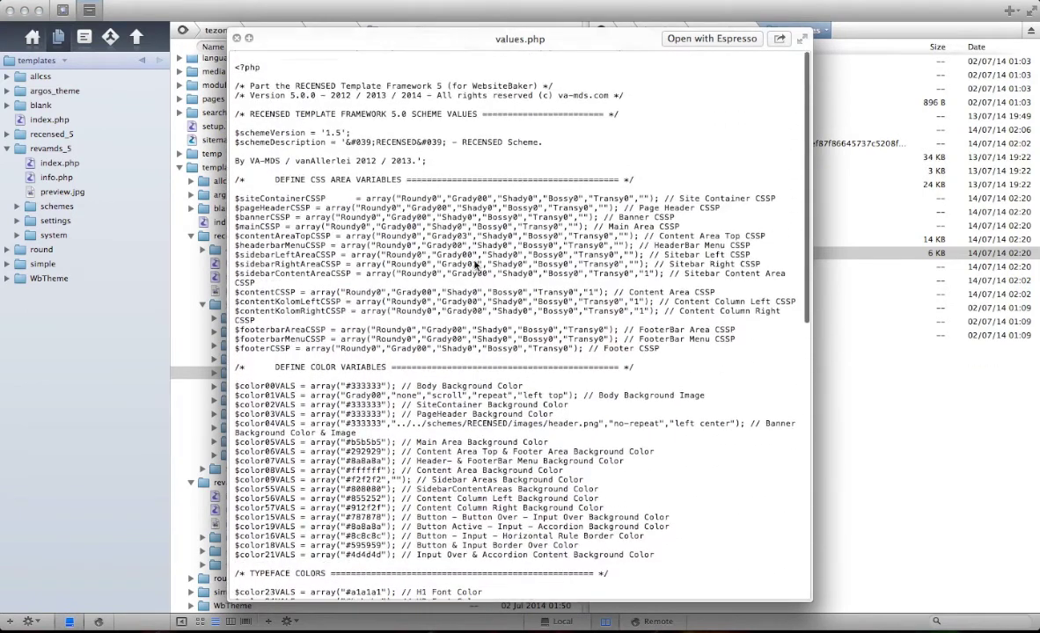
pyautogui.scroll(-1, 475, 264)
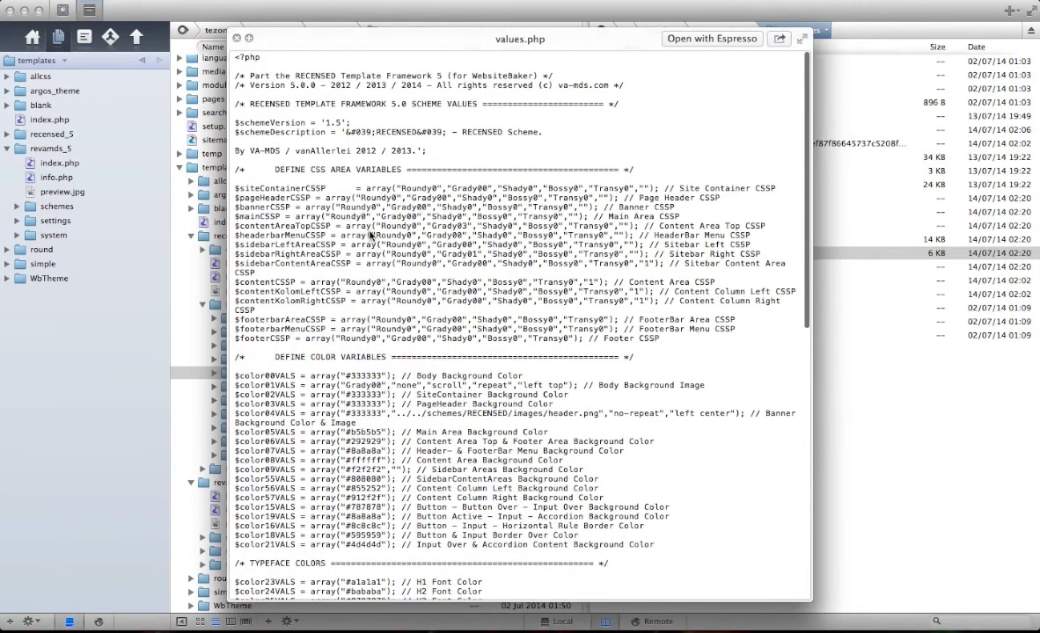
pyautogui.press('space')
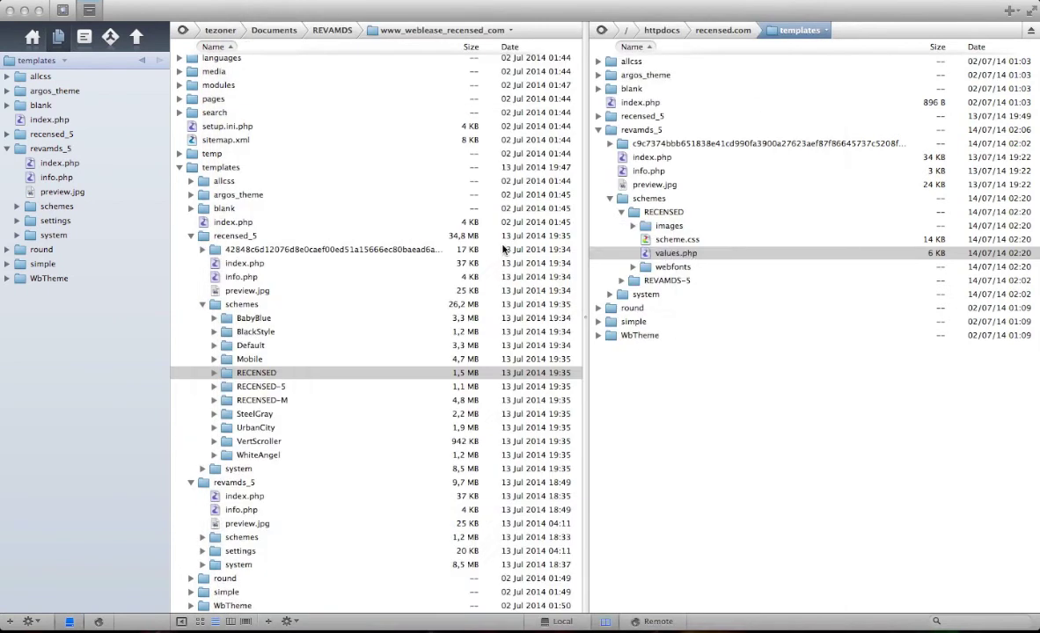
pyautogui.click(651, 254)
pyautogui.press('space')
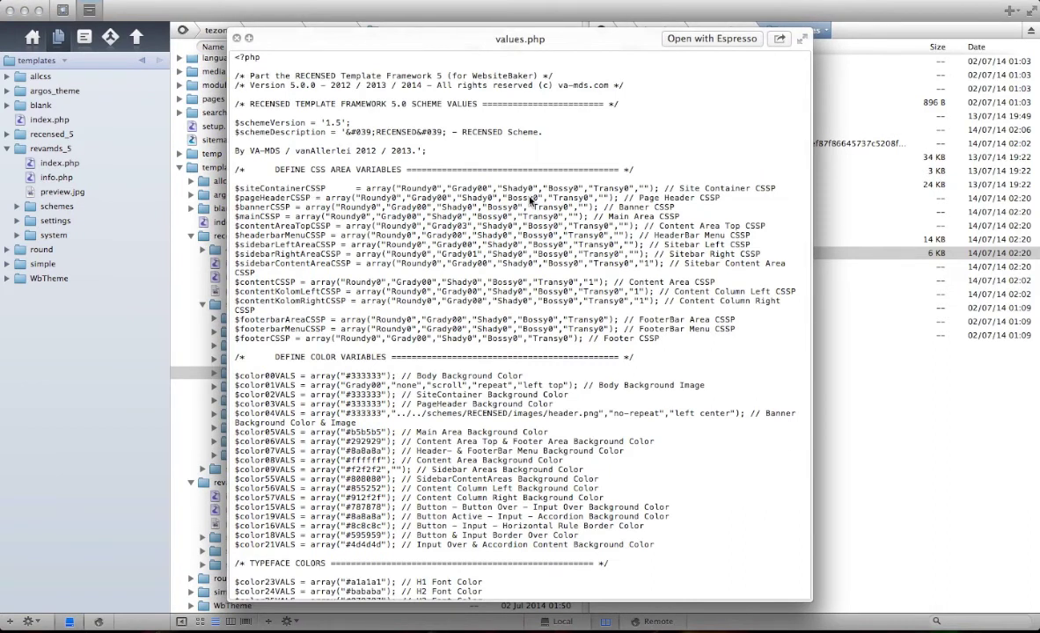
pyautogui.press('space')
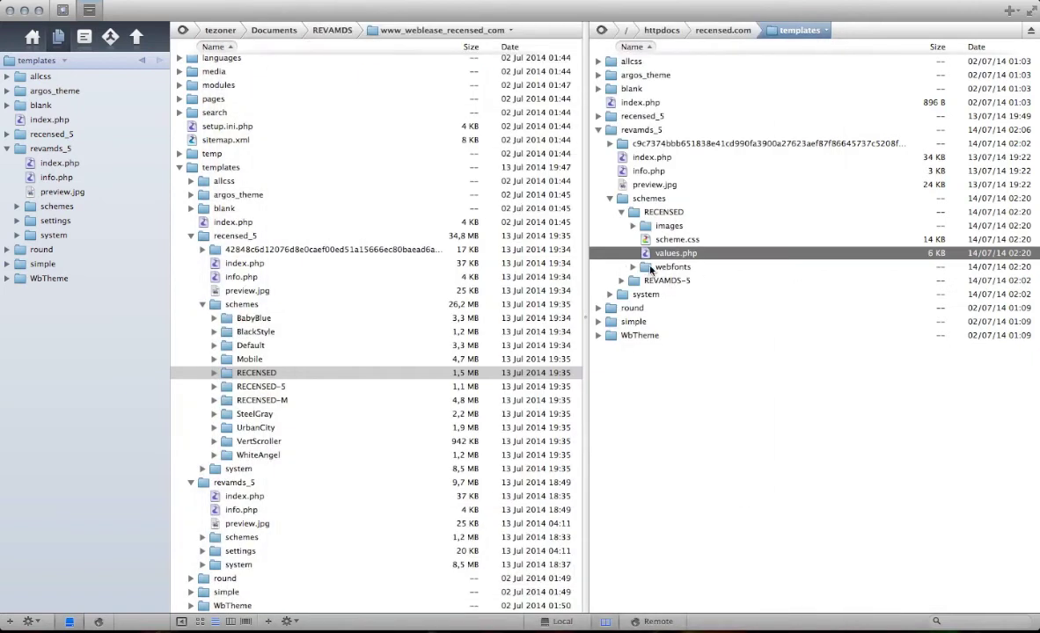
# Step: Inspect the webfonts folder of the uploaded RECENSED scheme and collapse the scheme folder
pyautogui.click(634, 266)
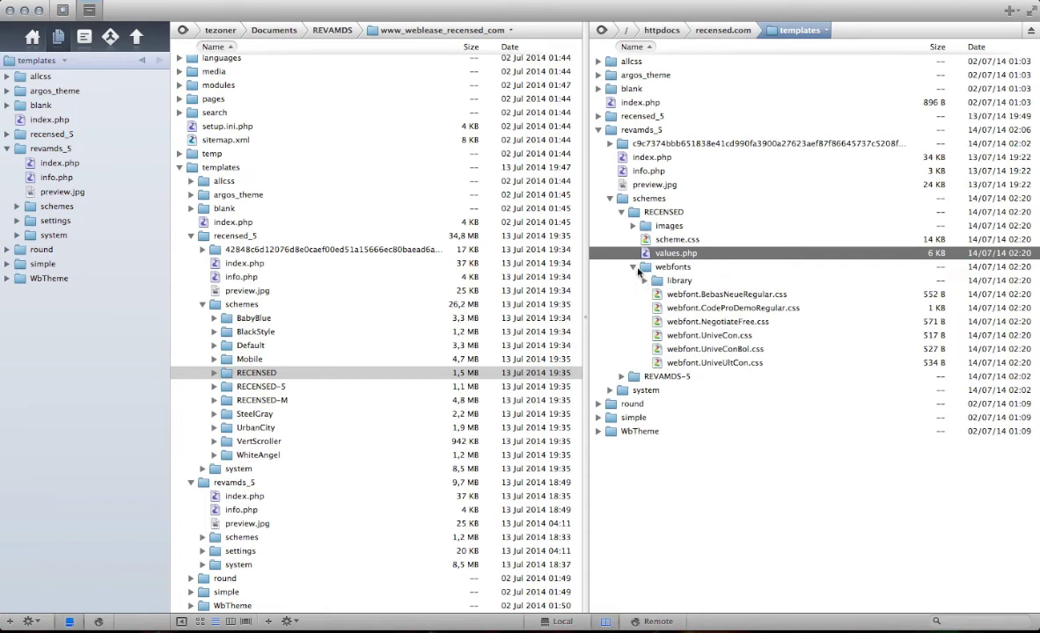
pyautogui.click(633, 267)
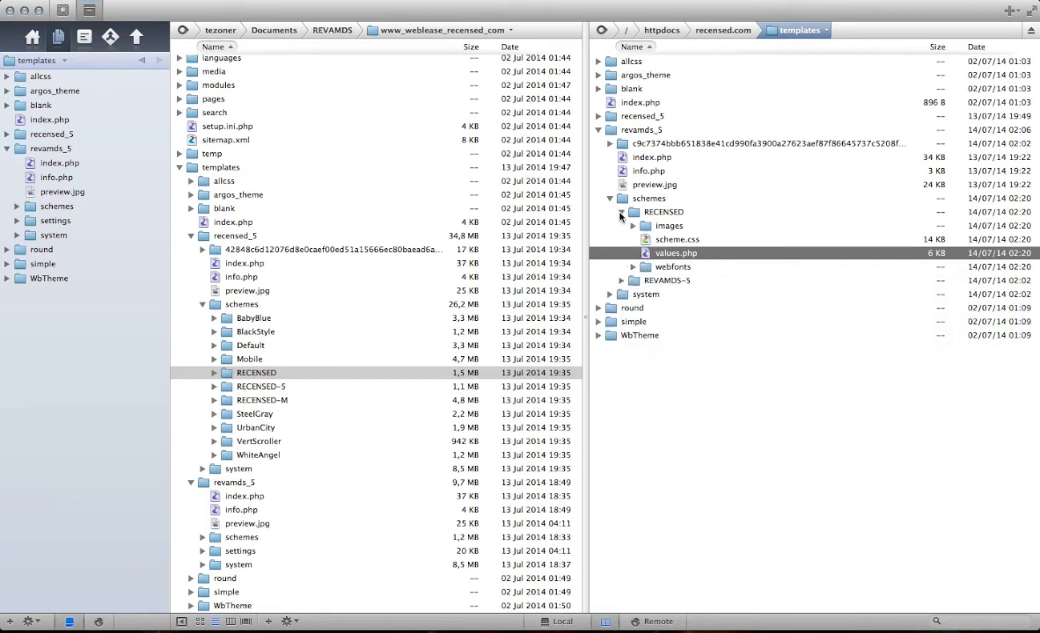
pyautogui.click(621, 213)
pyautogui.click(660, 213)
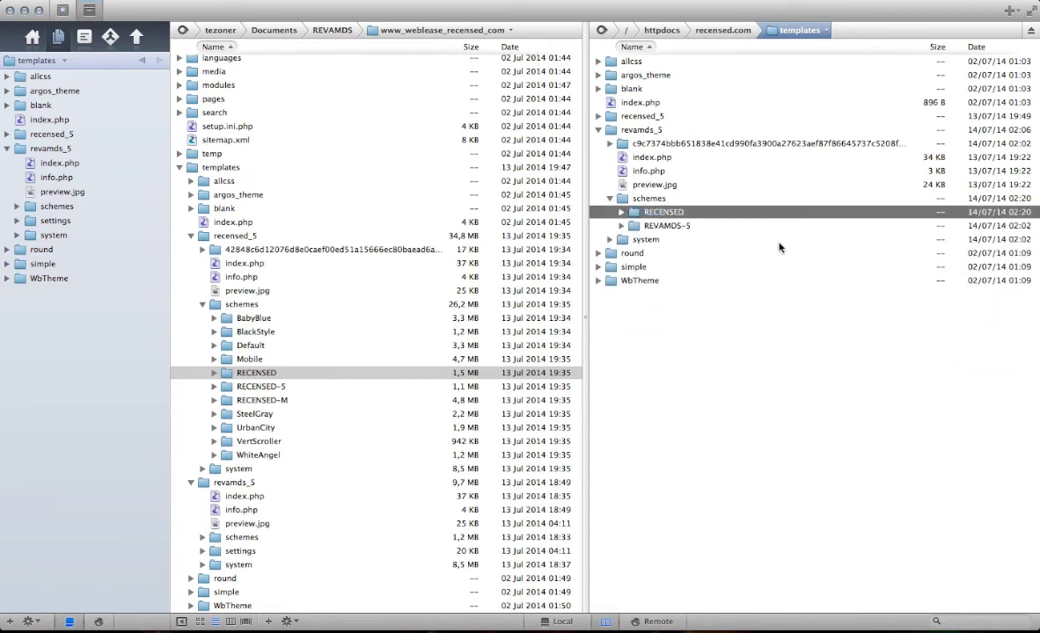
pyautogui.click(657, 213)
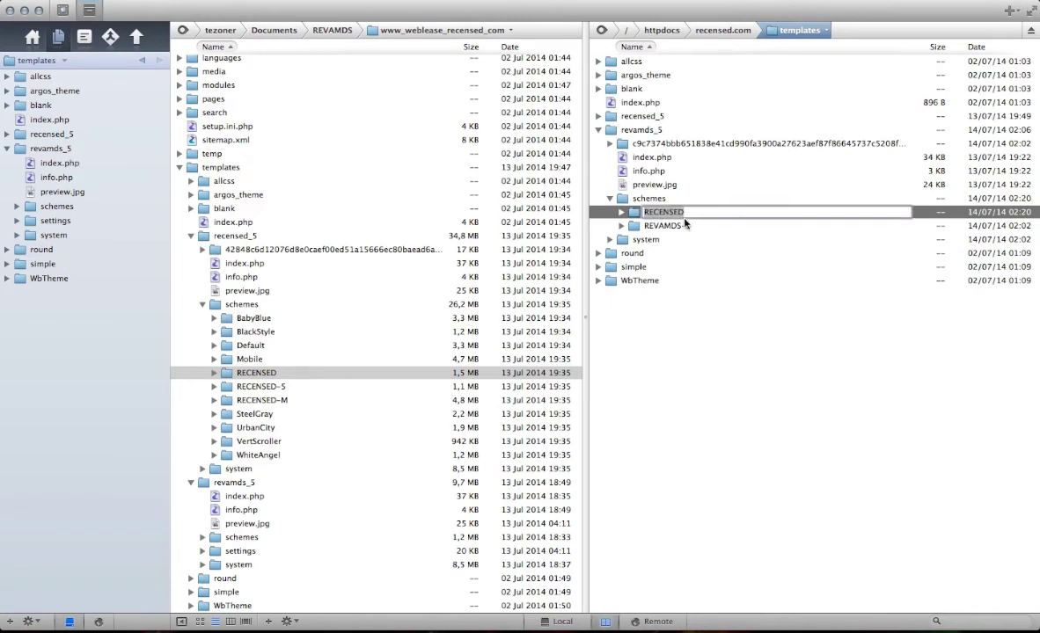
pyautogui.click(670, 297)
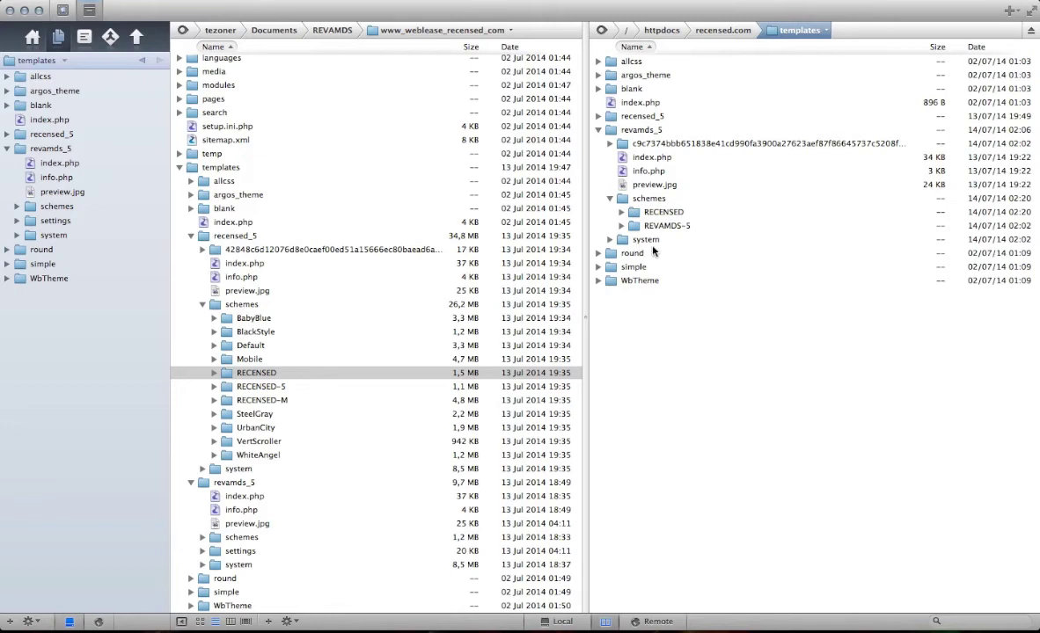
# Step: Switch back to Safari and reload the REVAMDS 5 template configuration page
pyautogui.press('super+Tab')
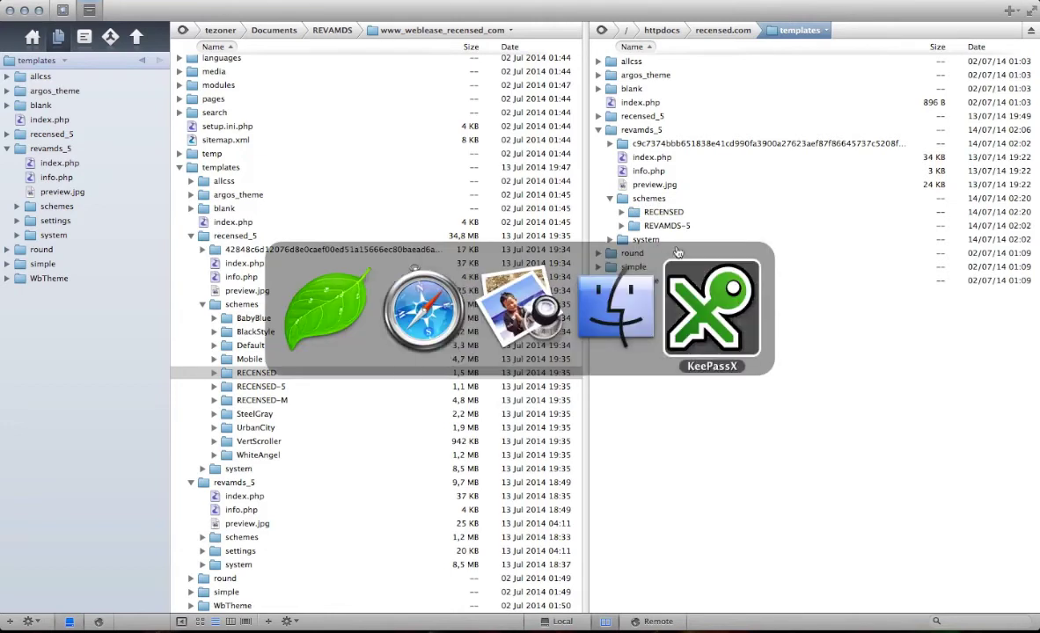
pyautogui.click(446, 299)
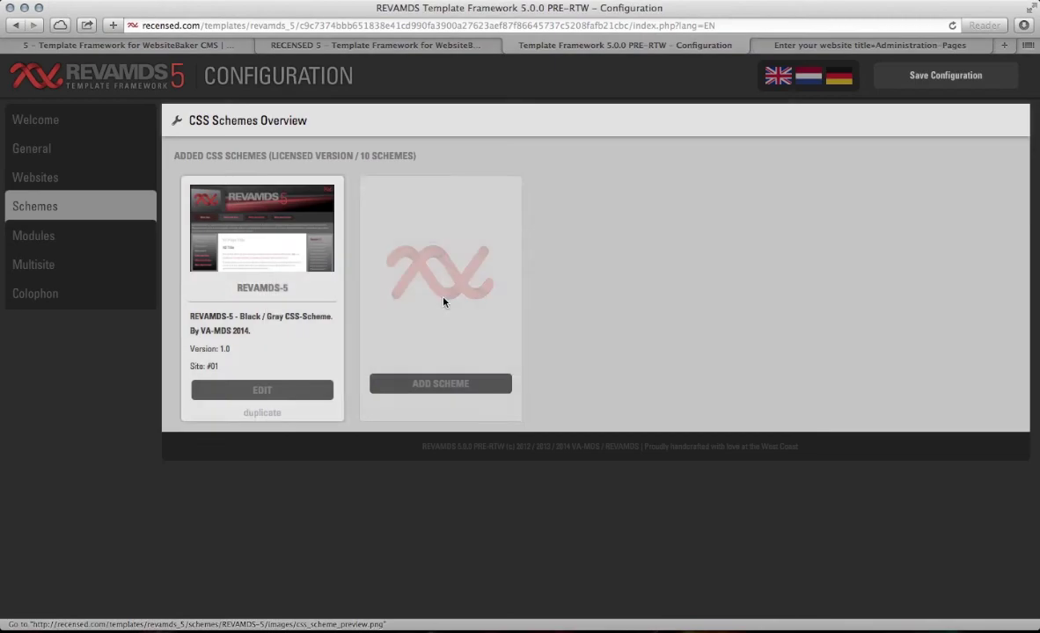
pyautogui.press('super+r')
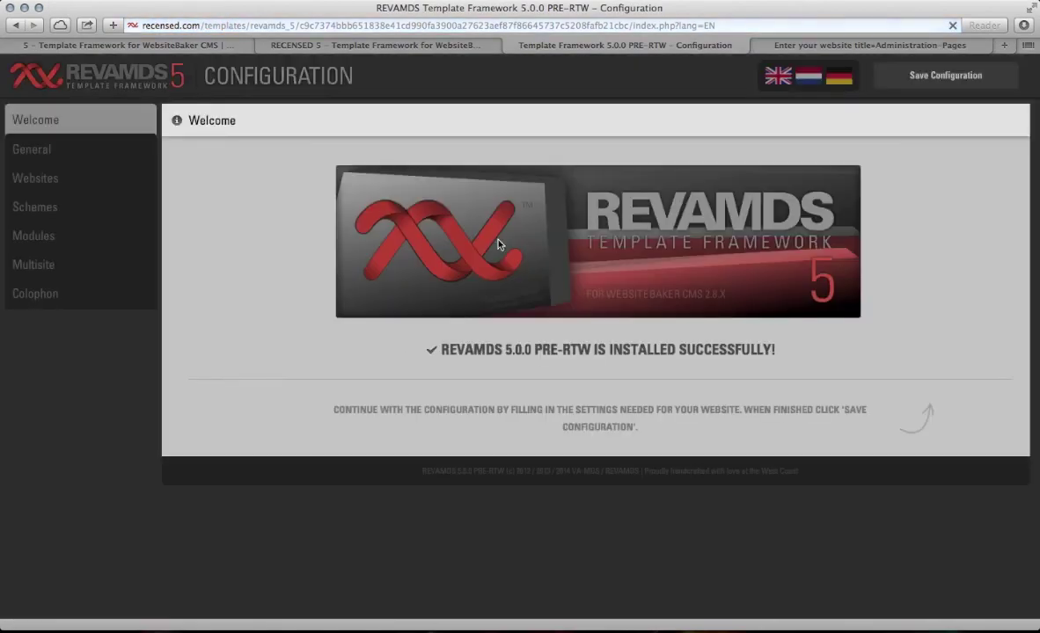
# Step: Review the CSS schemes overview and compare the live REVAMDS 5 and RECENSED 5 main pages
pyautogui.click(42, 209)
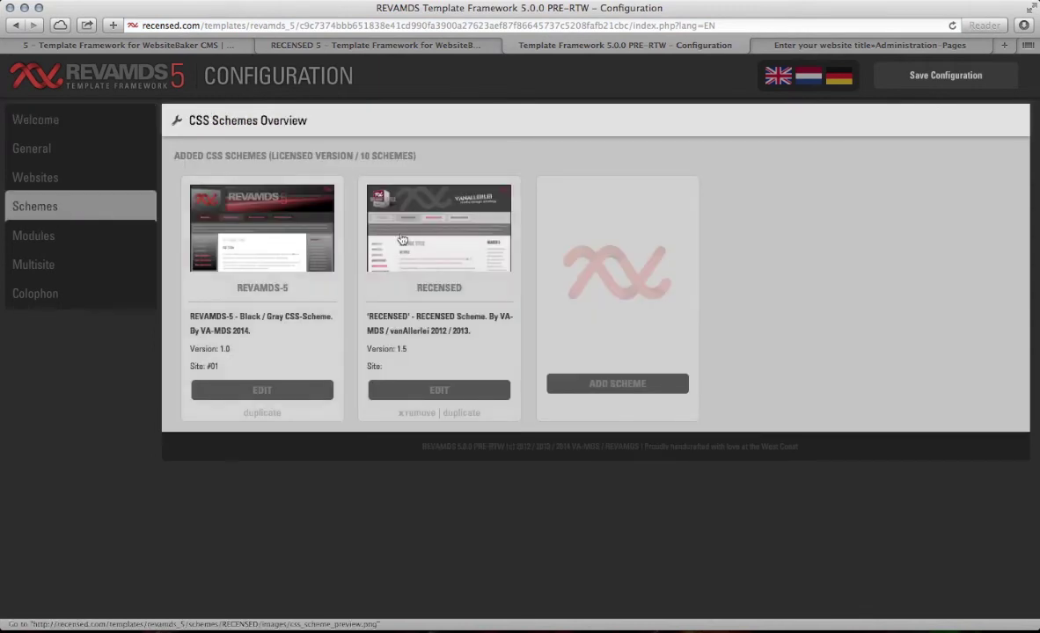
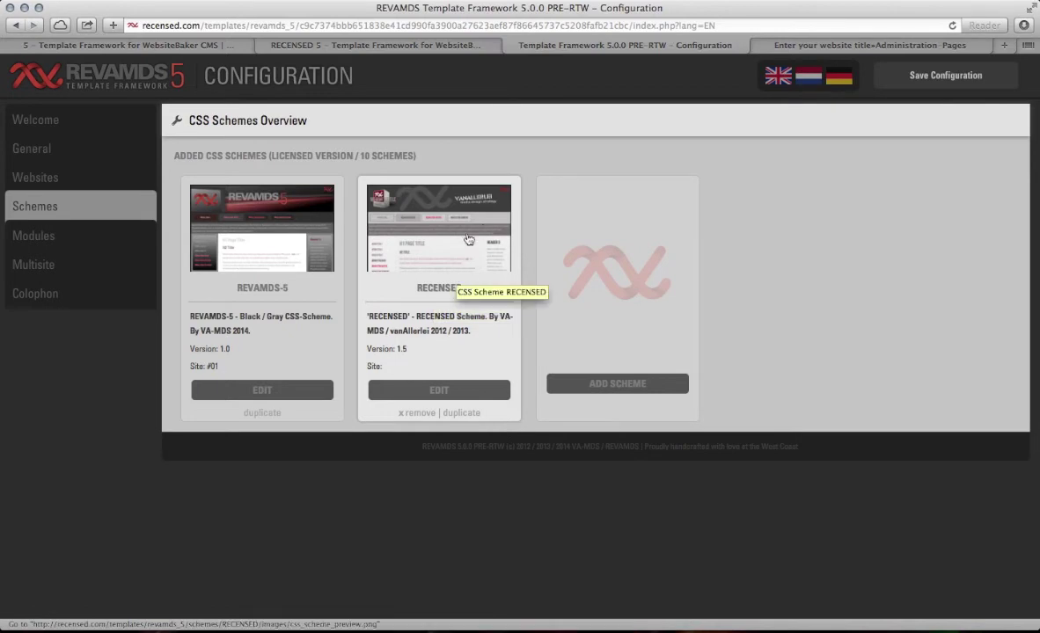
pyautogui.click(202, 49)
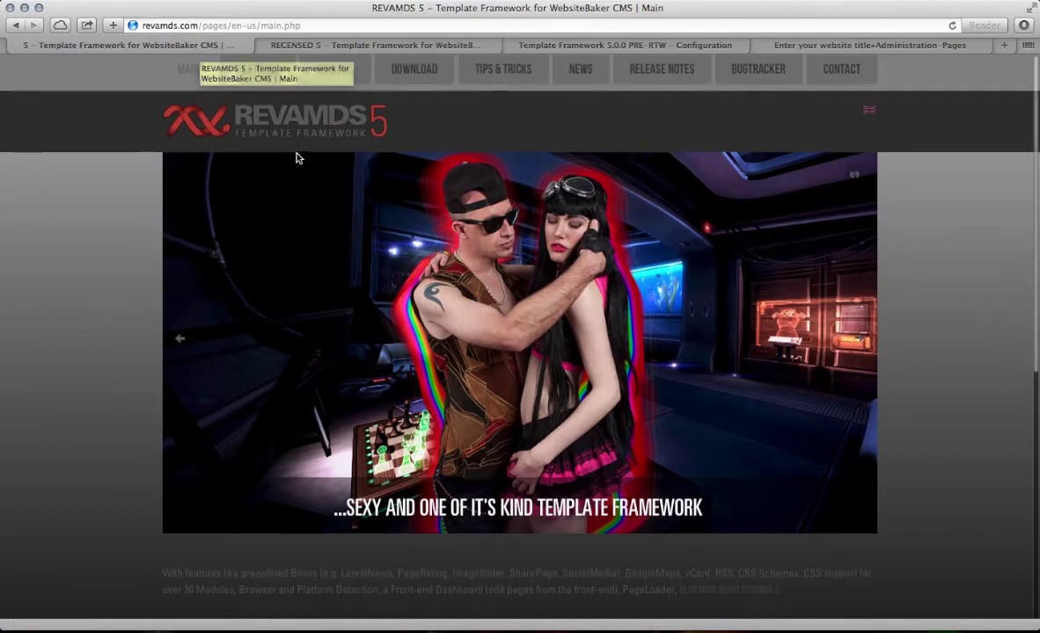
pyautogui.scroll(-5, 387, 173)
pyautogui.scroll(5, 386, 173)
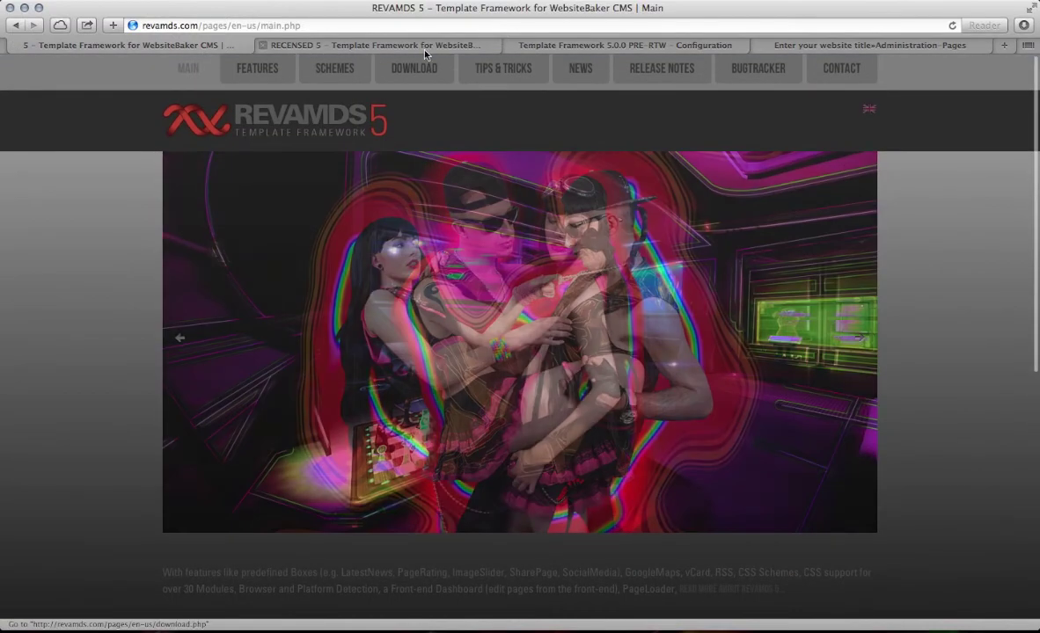
pyautogui.click(438, 45)
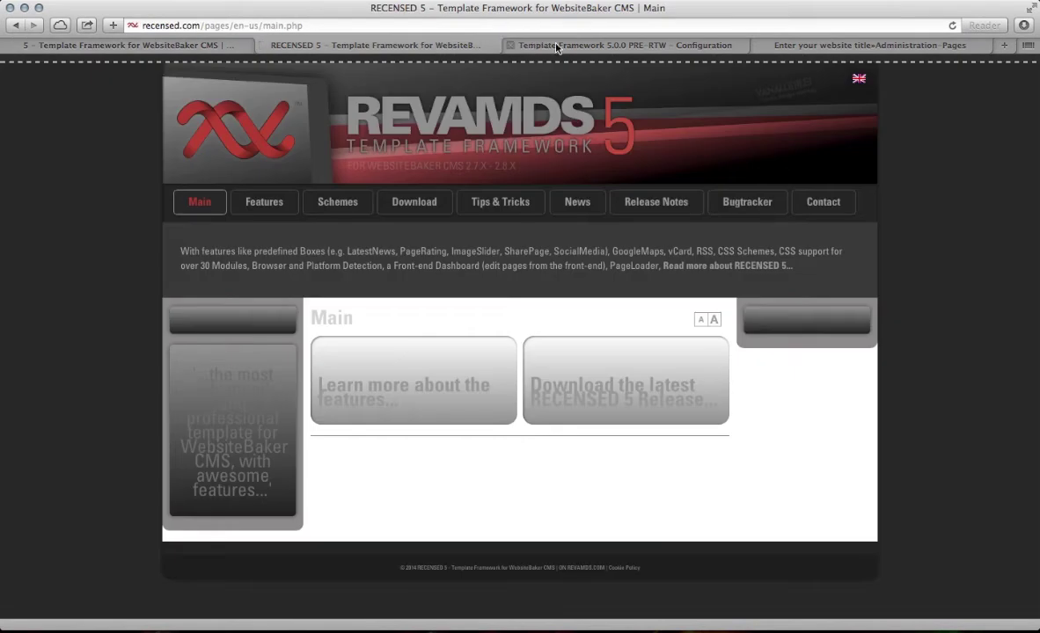
pyautogui.click(559, 45)
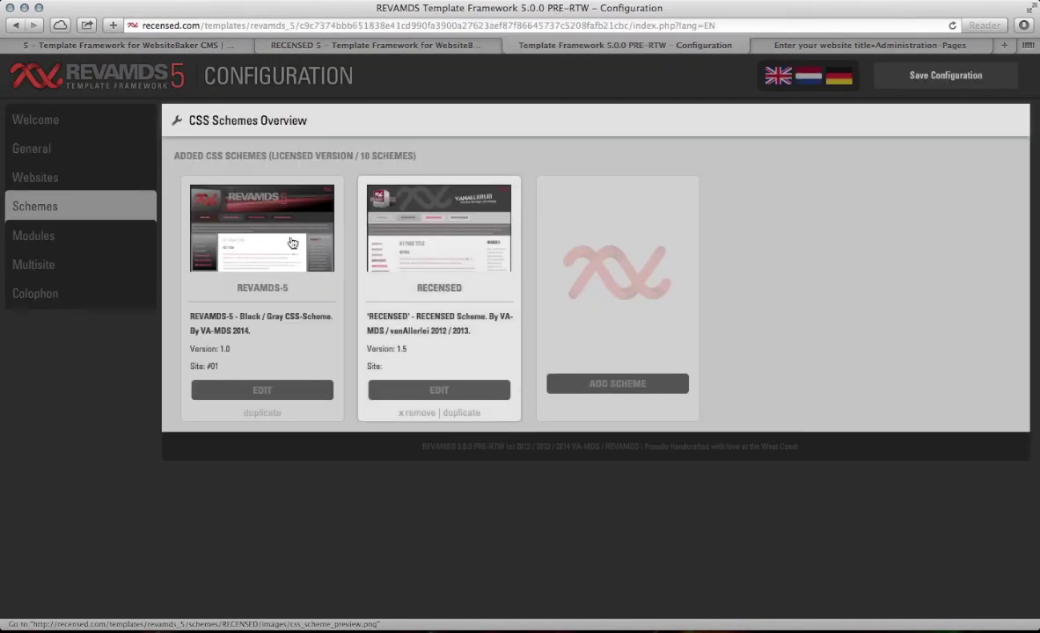
# Step: Set the CSS scheme of website #01 to RECENSED and save the configuration
pyautogui.click(50, 179)
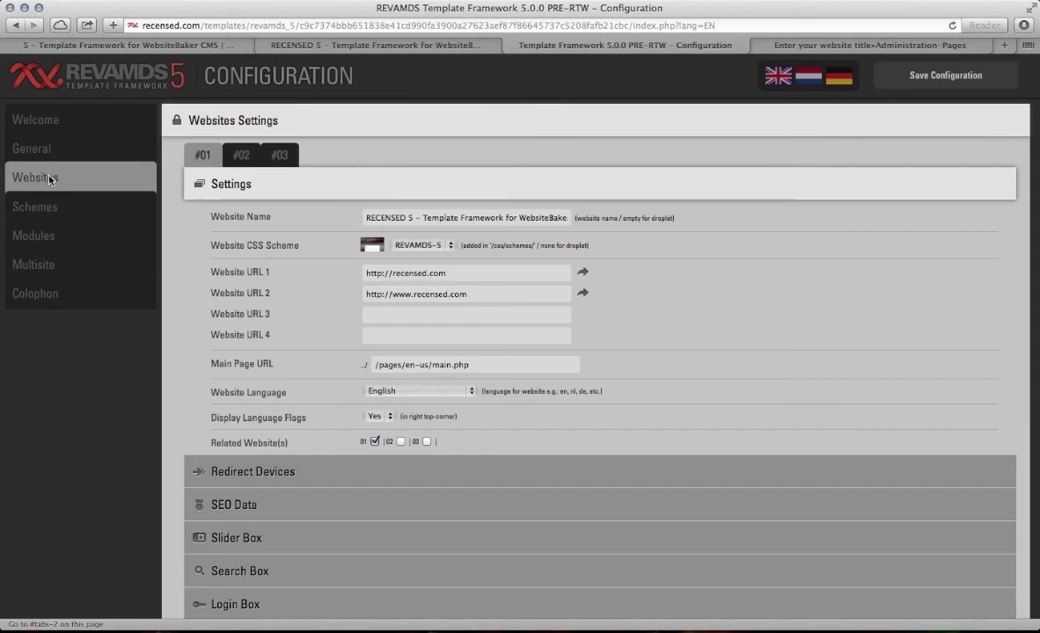
pyautogui.click(418, 248)
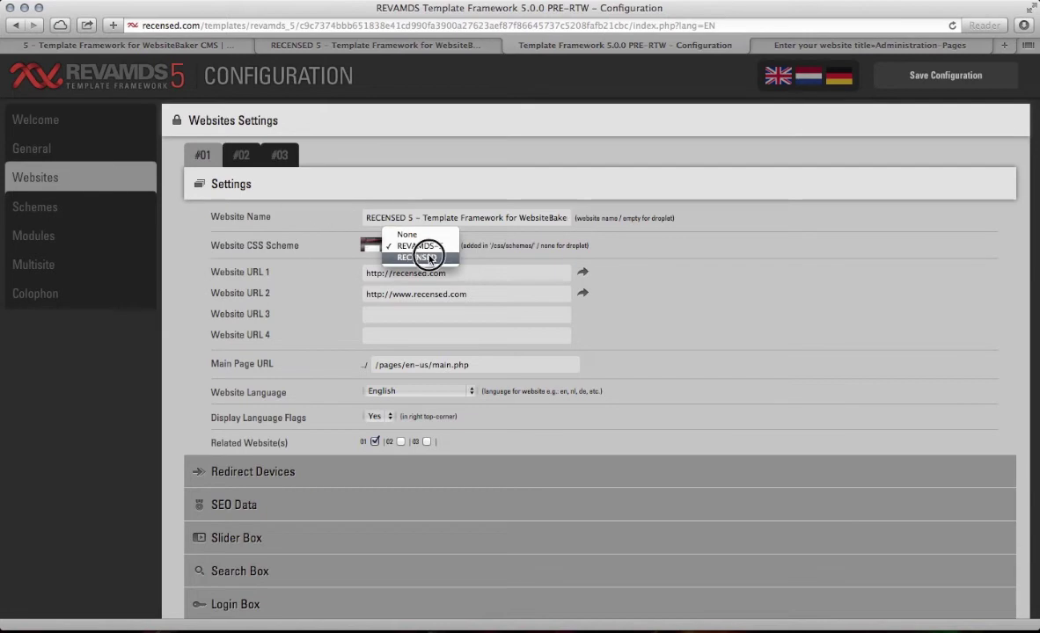
pyautogui.click(426, 257)
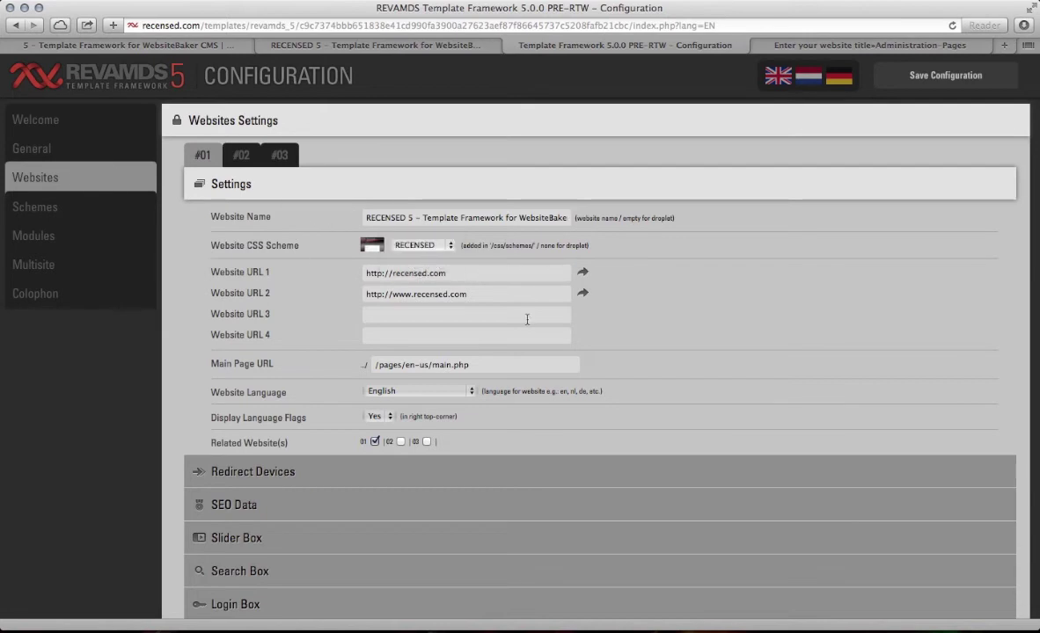
pyautogui.click(930, 75)
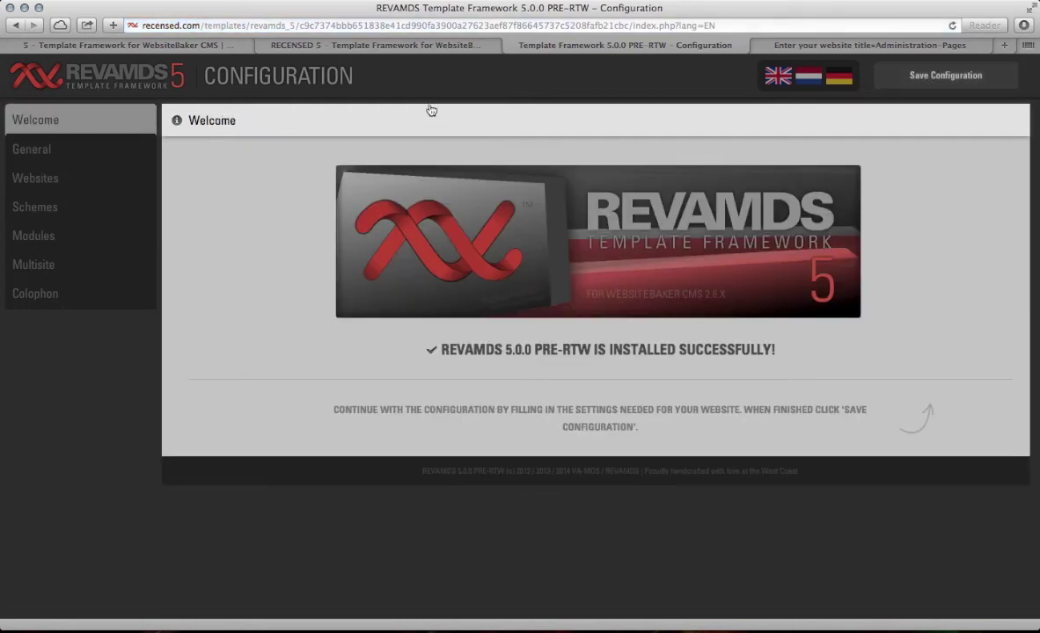
# Step: View the RECENSED 5 site's main page with the changed scheme, dismissing the cookie policy notice
pyautogui.click(438, 48)
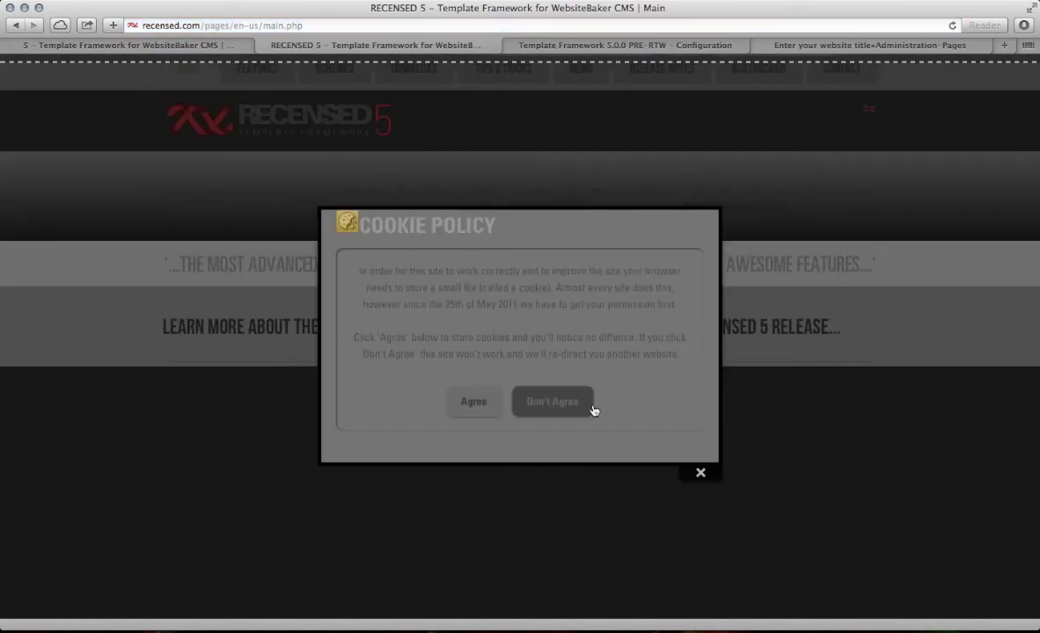
pyautogui.click(701, 475)
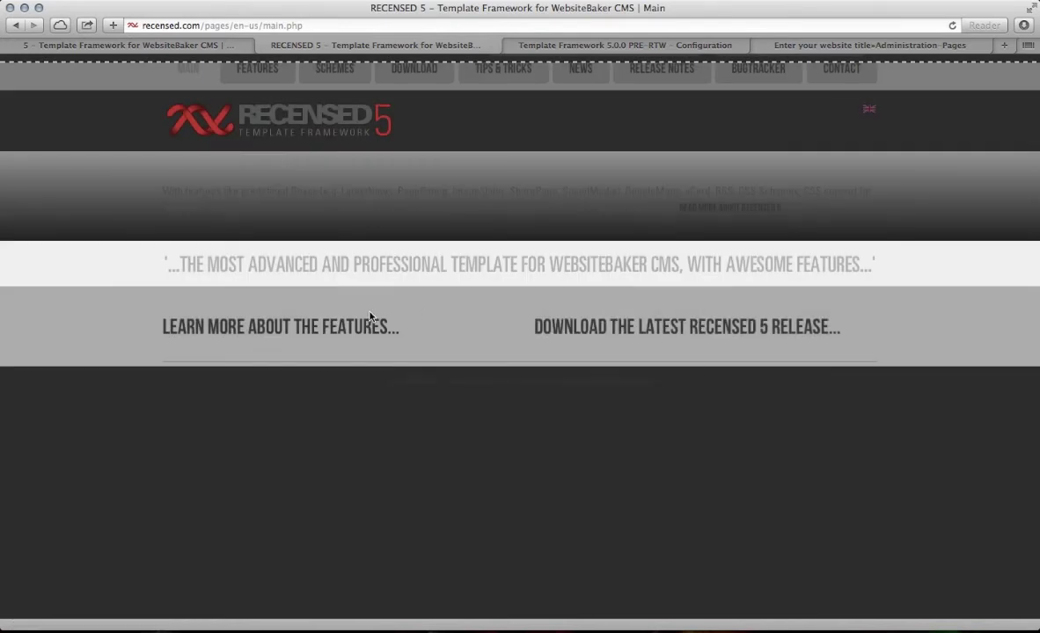
pyautogui.scroll(-1, 424, 252)
# Step: Open the RECENSED 5 site's Configuration page under Features, dismiss the cookie notice and look through the page
pyautogui.moveTo(279, 88)
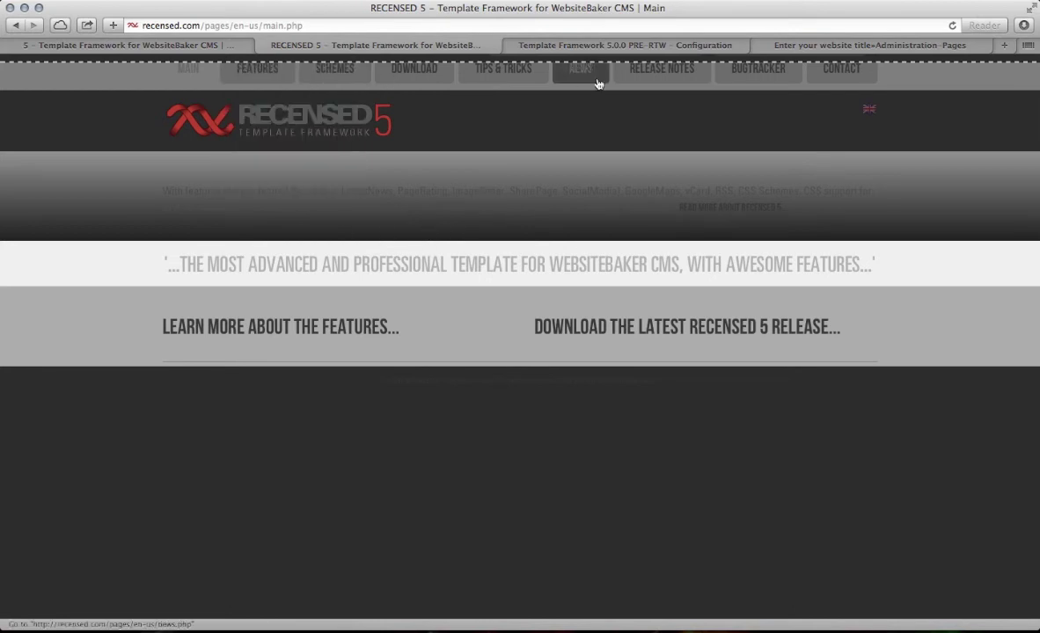
pyautogui.click(272, 99)
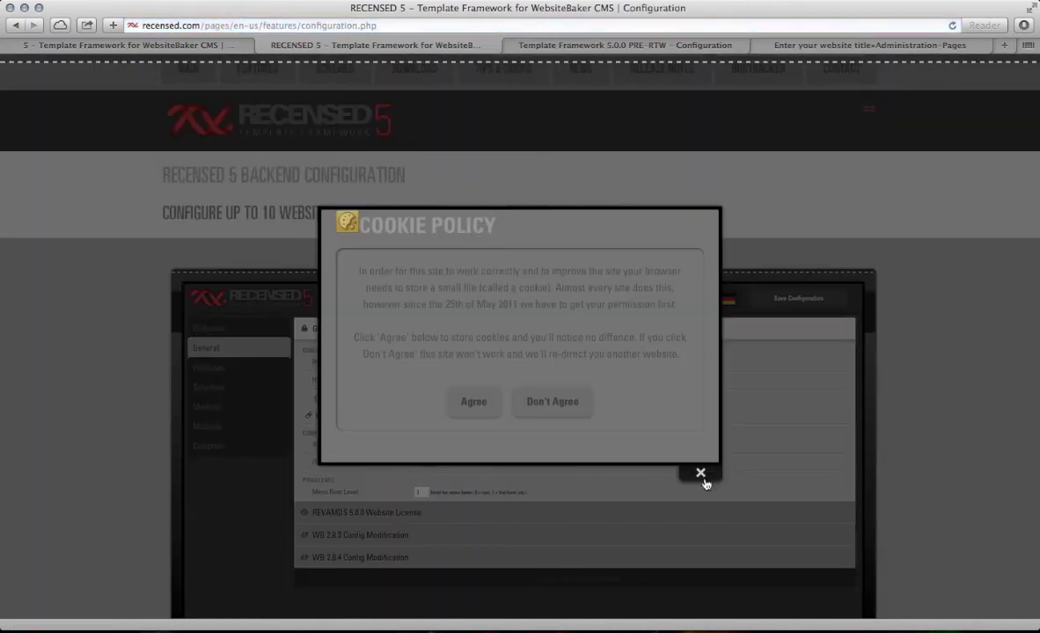
pyautogui.click(701, 475)
pyautogui.scroll(-10, 680, 402)
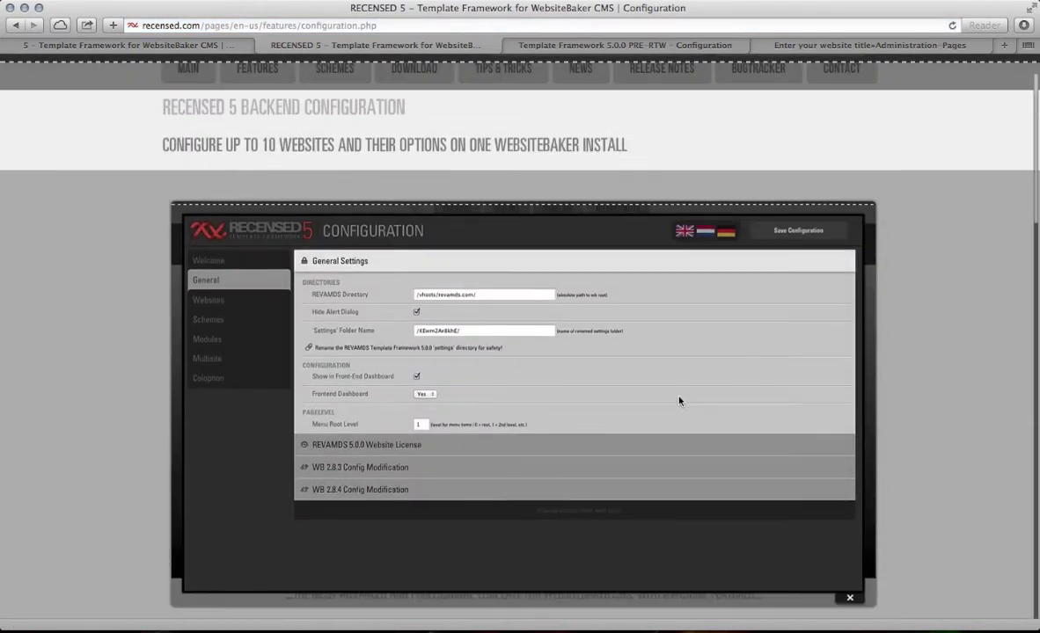
pyautogui.scroll(-10, 655, 365)
pyautogui.scroll(15, 635, 351)
pyautogui.scroll(5, 615, 326)
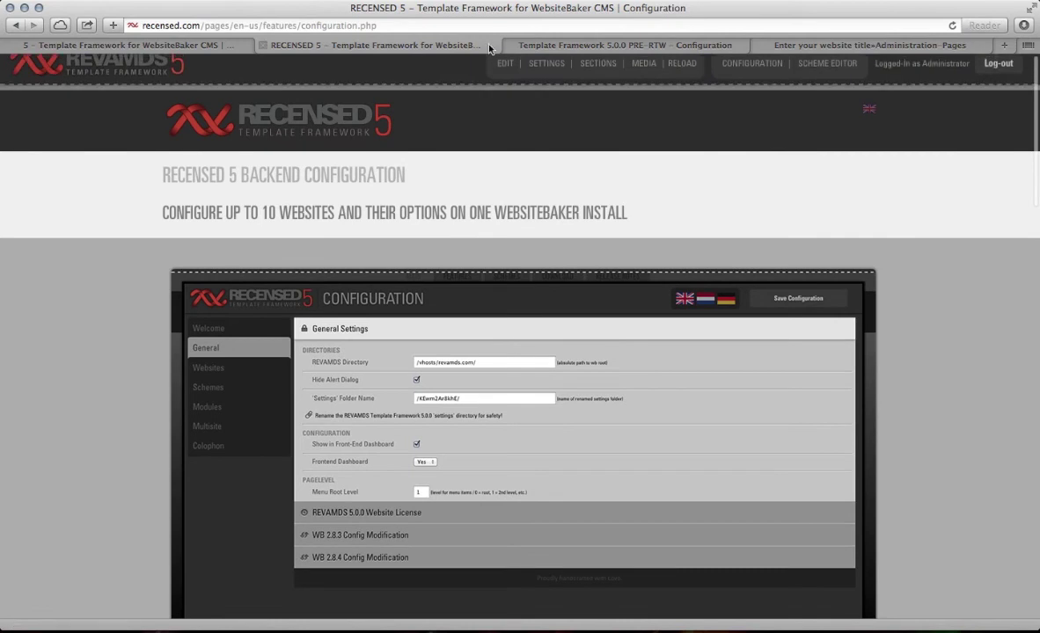
# Step: Return to the template configuration and check the CSS scheme choices for website #01, keeping RECENSED selected
pyautogui.click(546, 52)
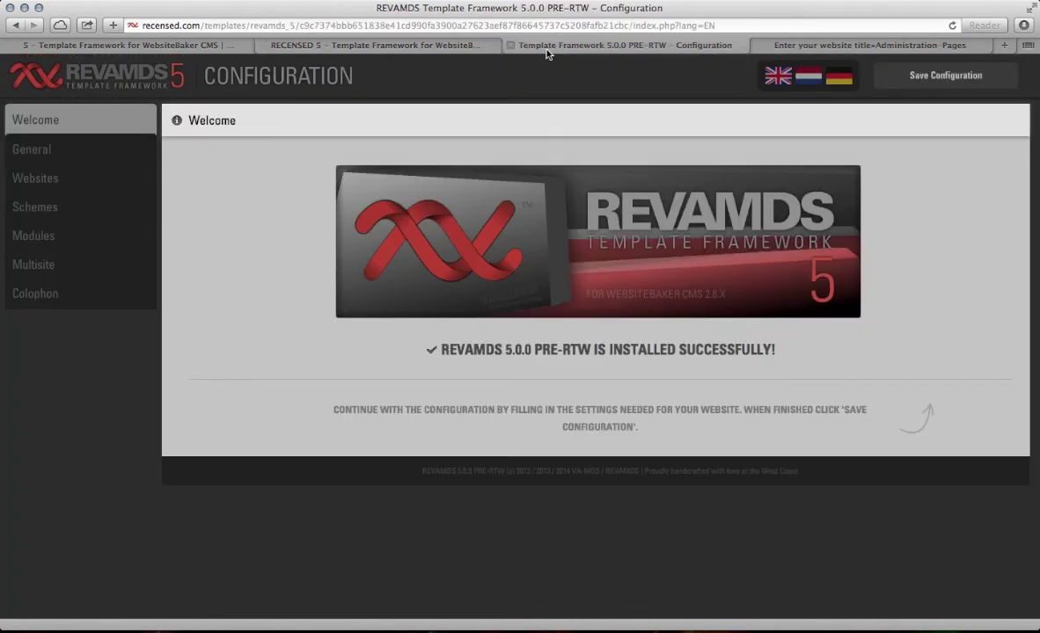
pyautogui.click(46, 178)
pyautogui.click(421, 246)
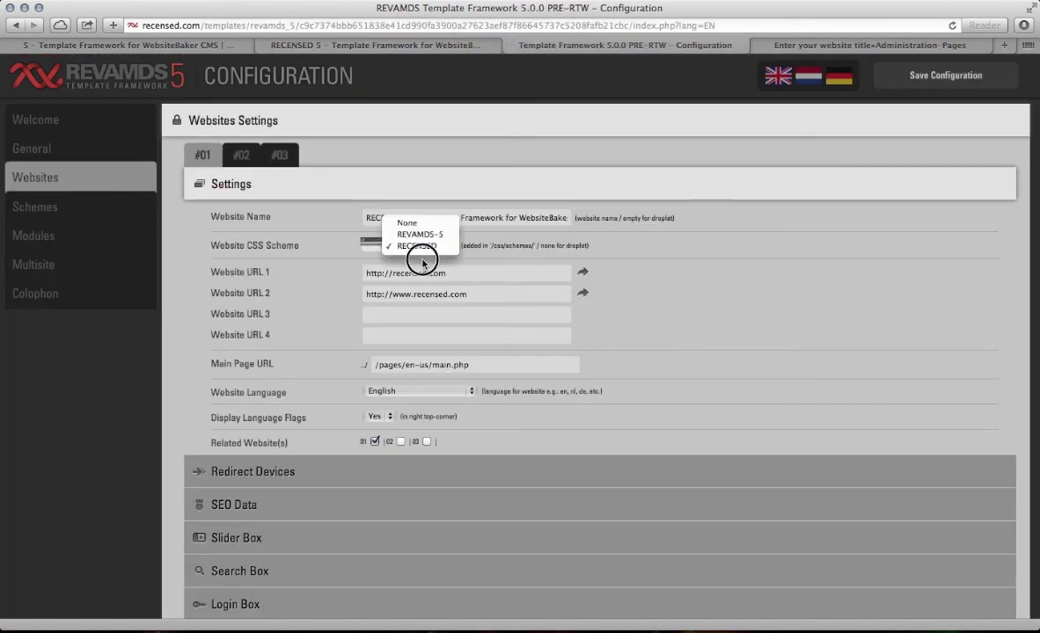
pyautogui.click(436, 245)
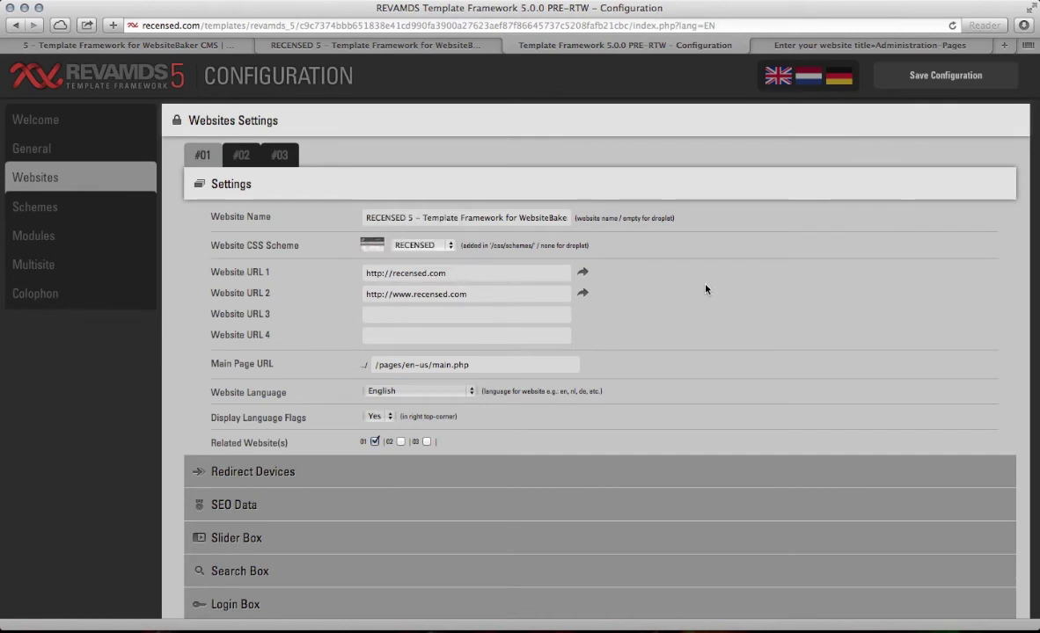
# Step: Switch to Coda and upload the local BabyBlue scheme folder from recensed_5 into the remote revamds_5 schemes folder
pyautogui.press('super+shift+Tab')
pyautogui.press('super+shift+Tab')
pyautogui.press('super+shift+Tab')
pyautogui.press('super+shift+Tab')
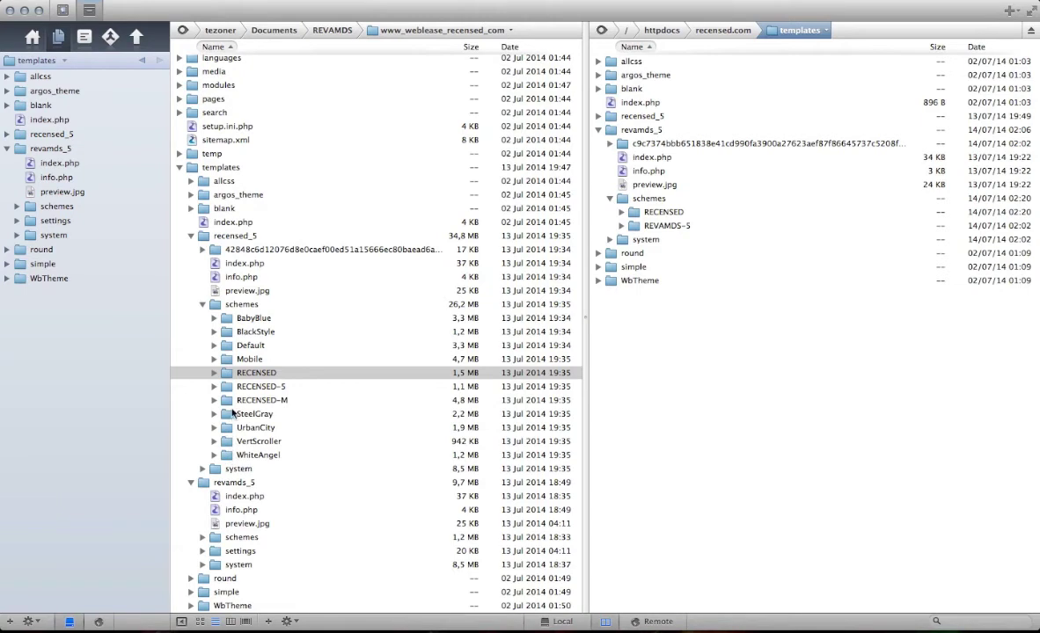
pyautogui.click(226, 320)
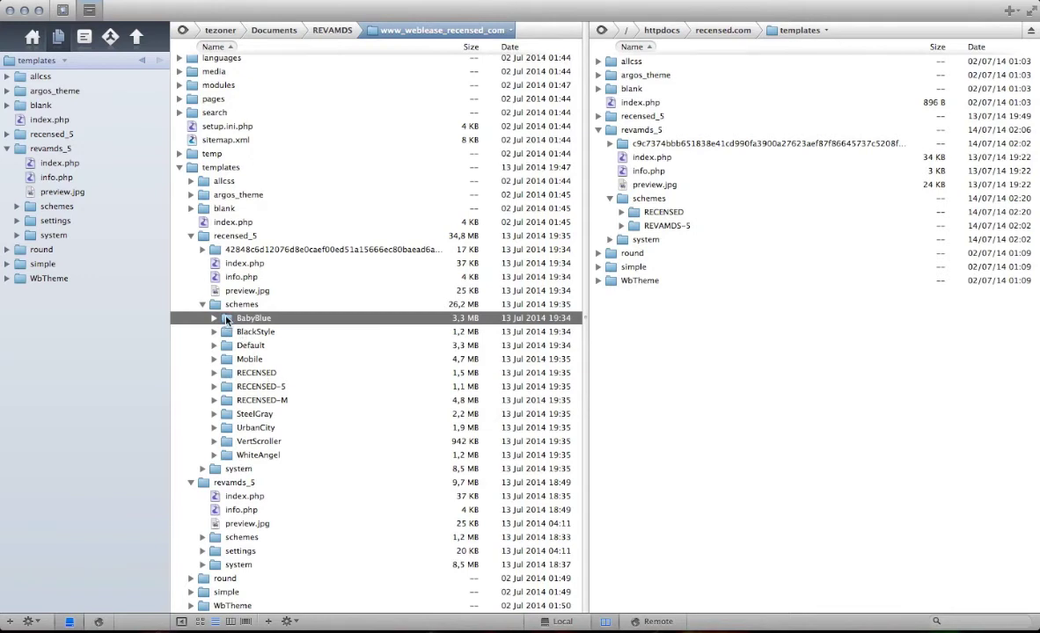
pyautogui.moveTo(226, 322); pyautogui.dragTo(660, 204)
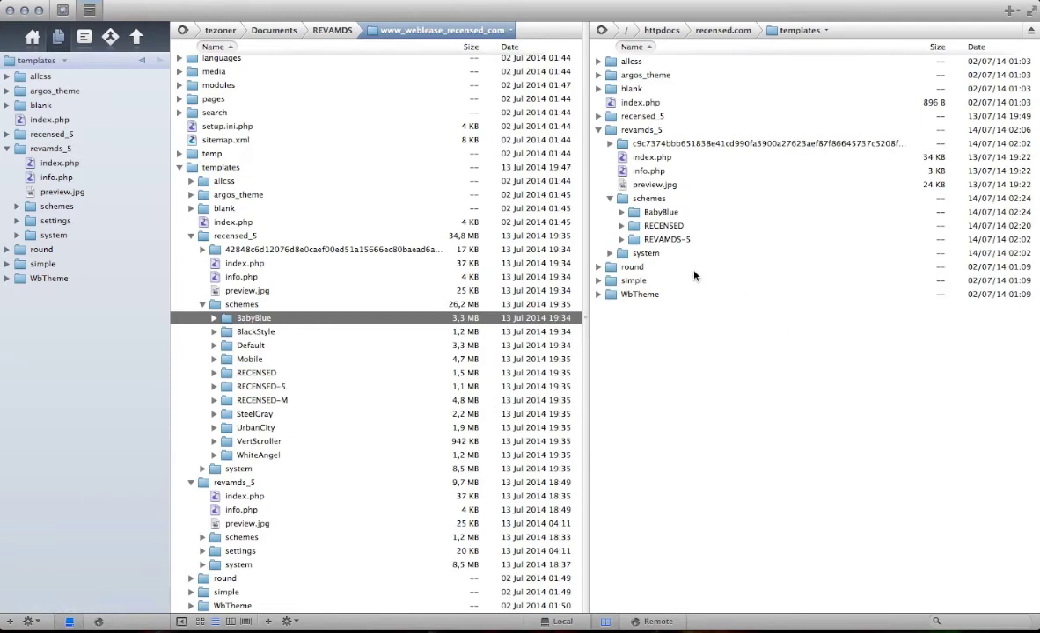
# Step: Switch back to Safari, reload the template configuration page and check the CSS schemes overview for the BabyBlue scheme
pyautogui.press('super+Tab')
pyautogui.press('super+Tab')
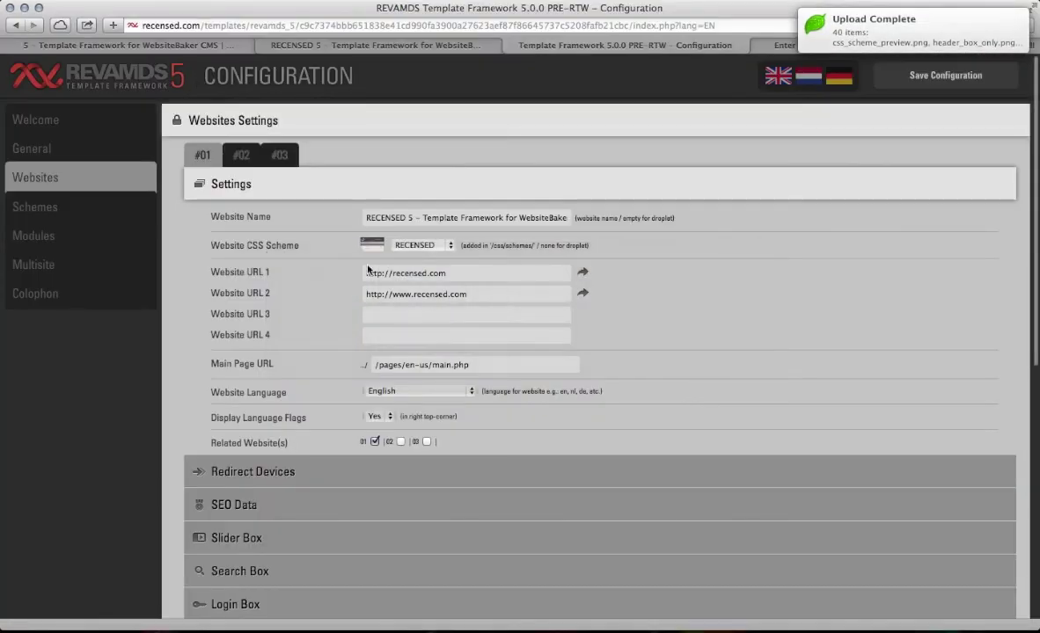
pyautogui.click(34, 207)
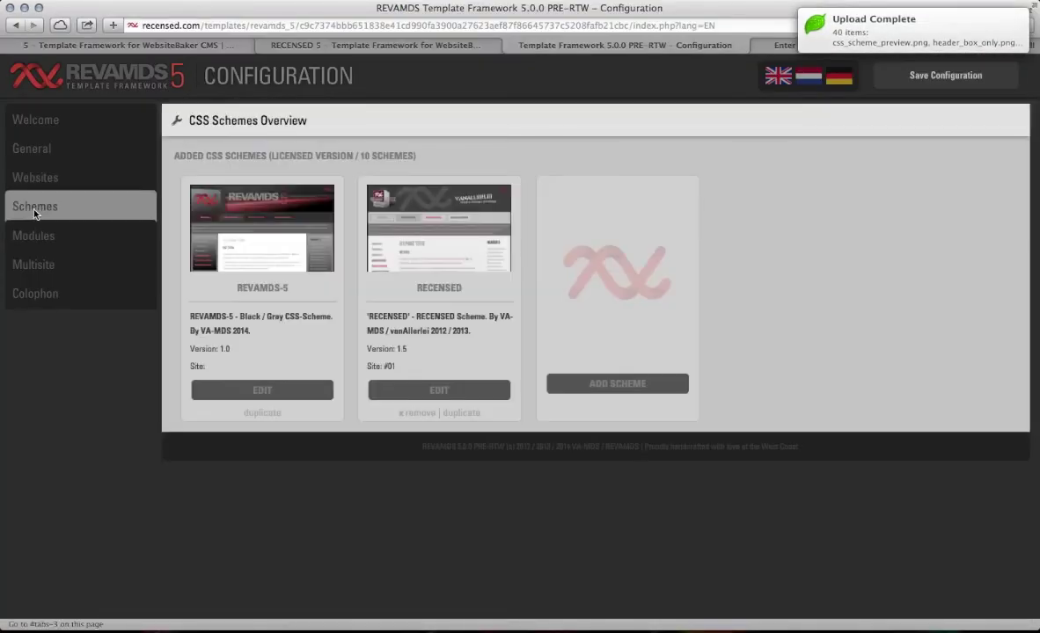
pyautogui.press('super+r')
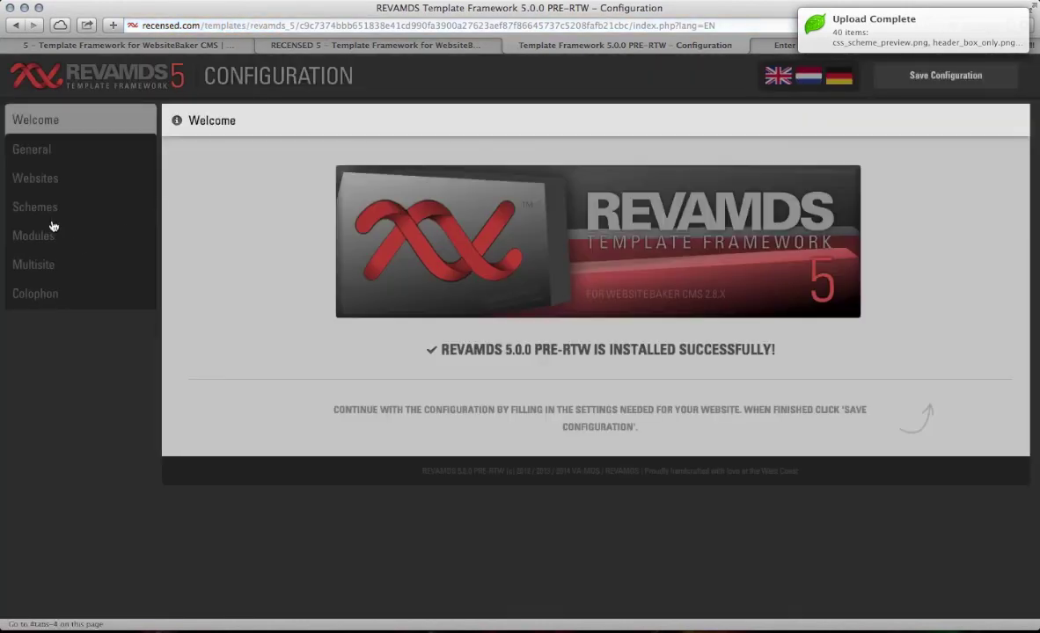
pyautogui.click(42, 207)
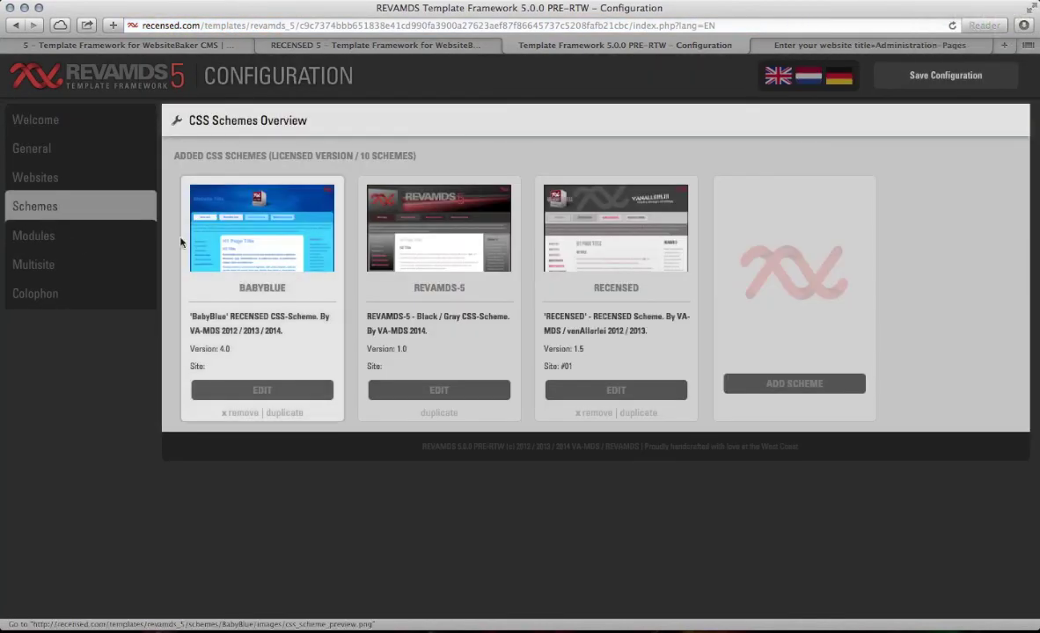
# Step: Set the CSS scheme of website #01 to BabyBlue and save the configuration
pyautogui.click(41, 178)
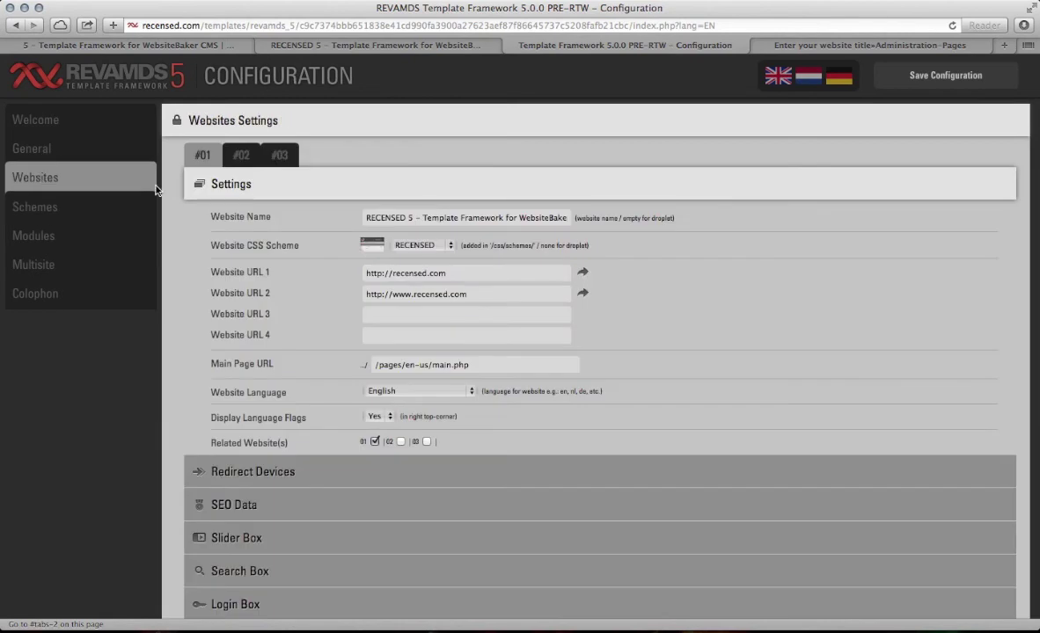
pyautogui.click(422, 245)
pyautogui.click(413, 220)
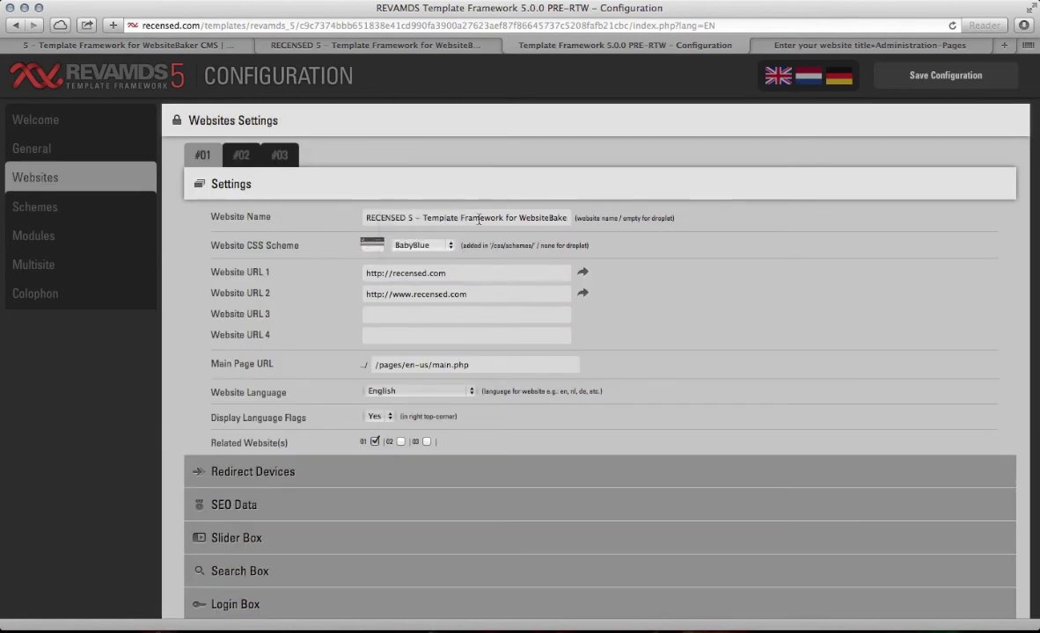
pyautogui.click(931, 75)
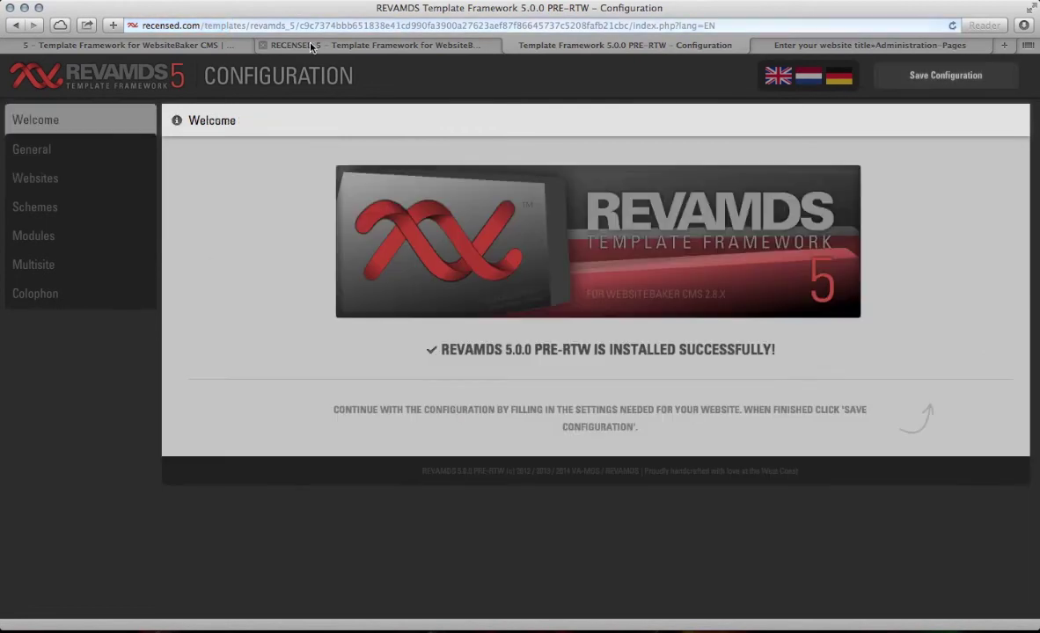
# Step: View the RECENSED 5 site's Configuration page in the BabyBlue scheme, dismissing the cookie notice and examining the Features submenu and page content
pyautogui.click(310, 45)
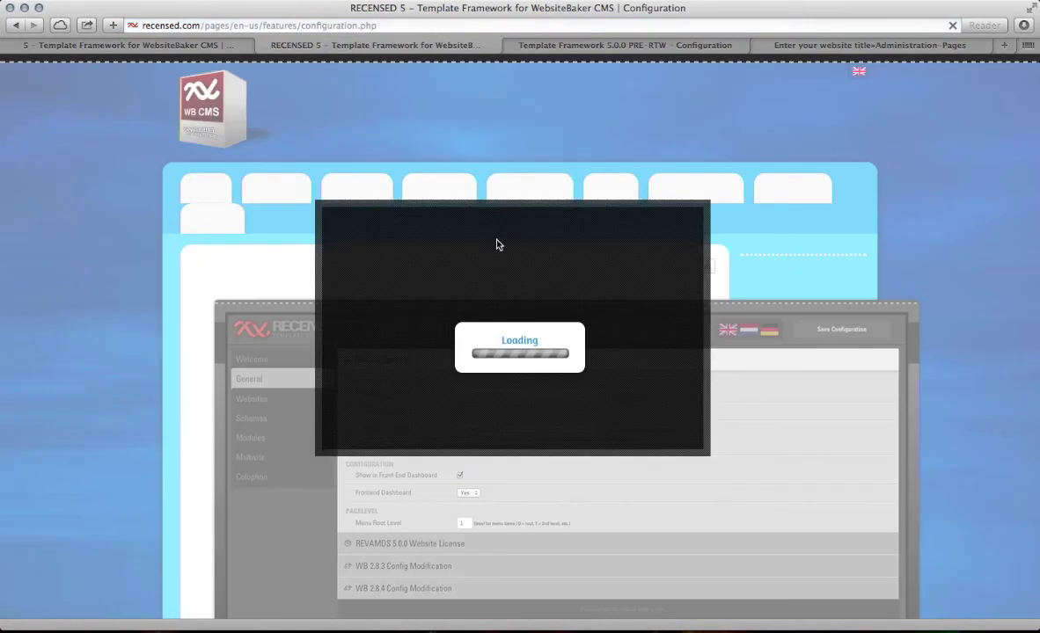
pyautogui.click(701, 474)
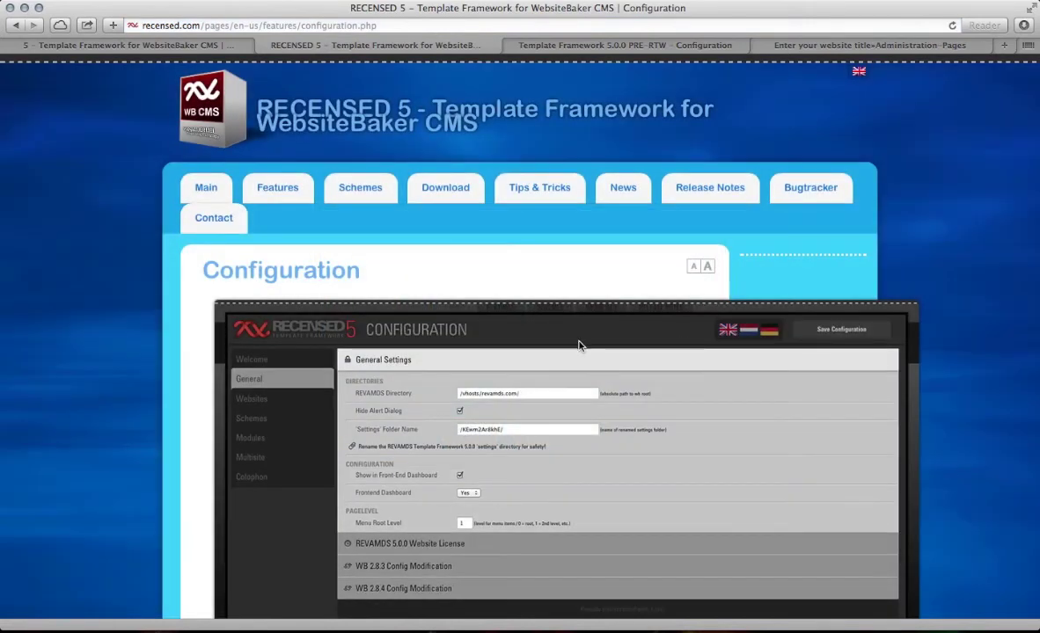
pyautogui.scroll(-3, 484, 357)
pyautogui.scroll(3, 484, 357)
pyautogui.moveTo(278, 193)
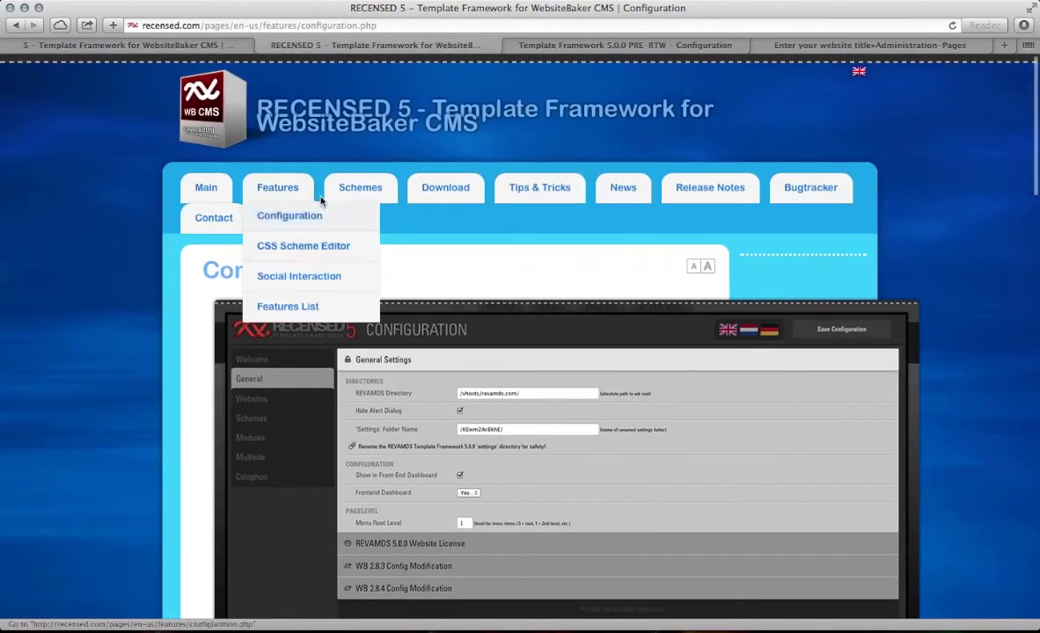
pyautogui.moveTo(298, 211)
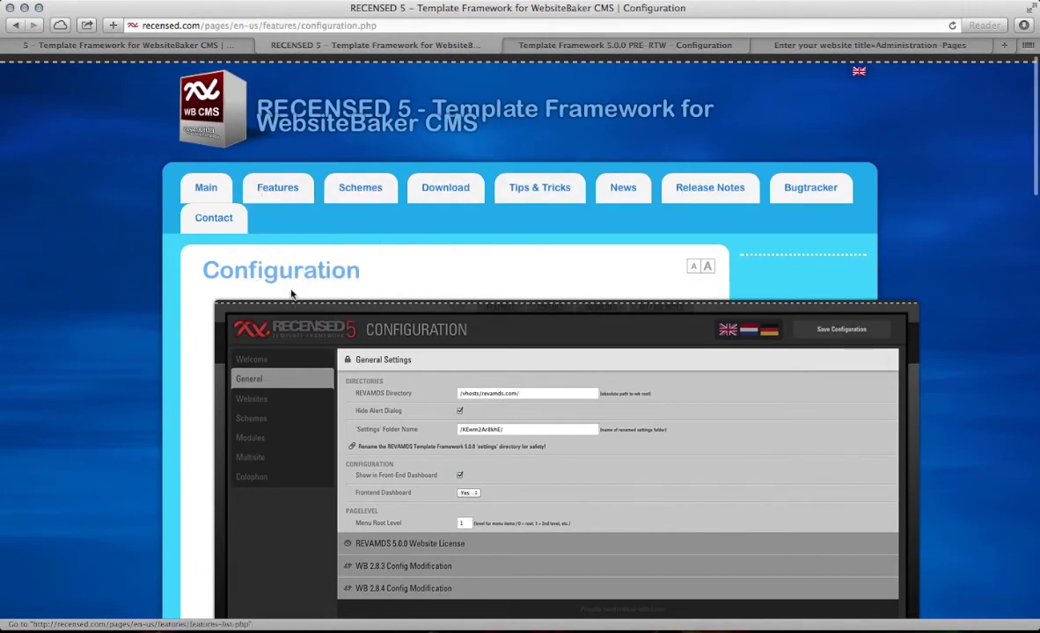
pyautogui.scroll(-20, 291, 293)
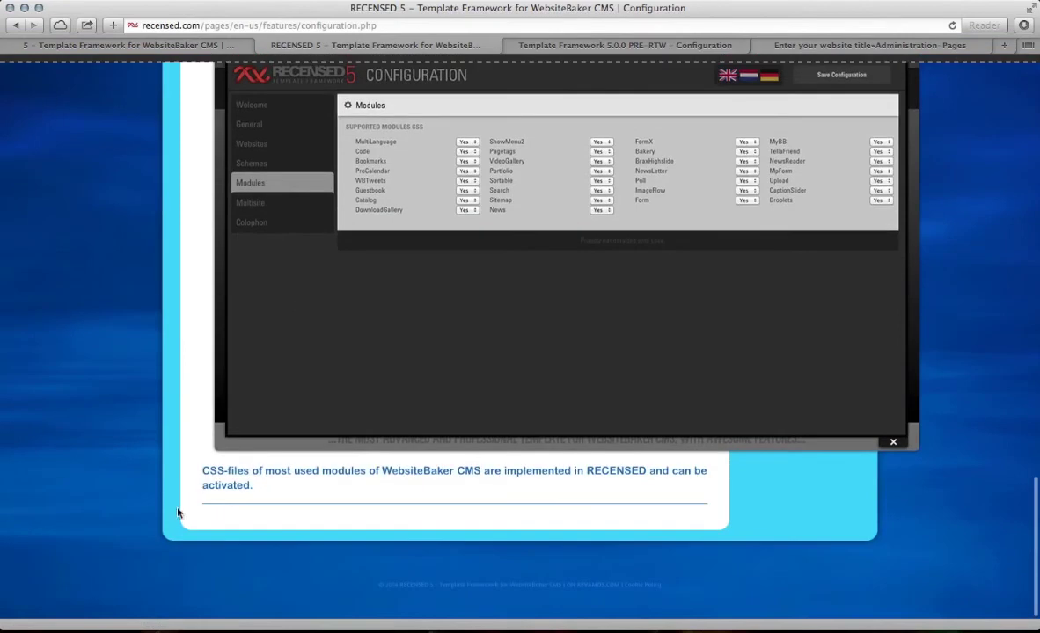
# Step: Return to the RECENSED 5 site's Main page and dismiss the cookie notice
pyautogui.scroll(20, 232, 472)
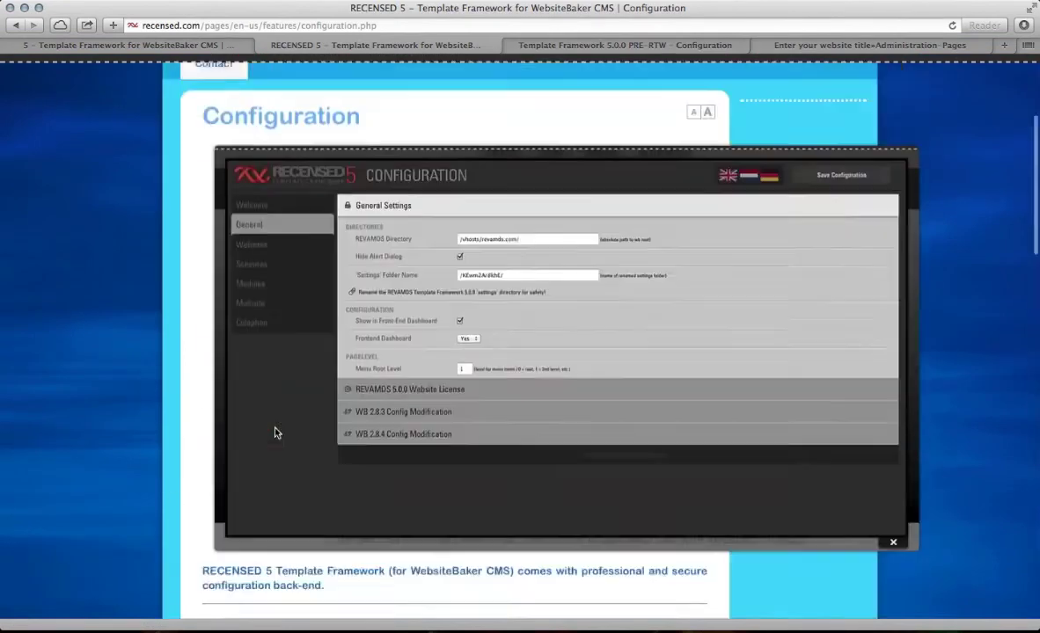
pyautogui.click(205, 191)
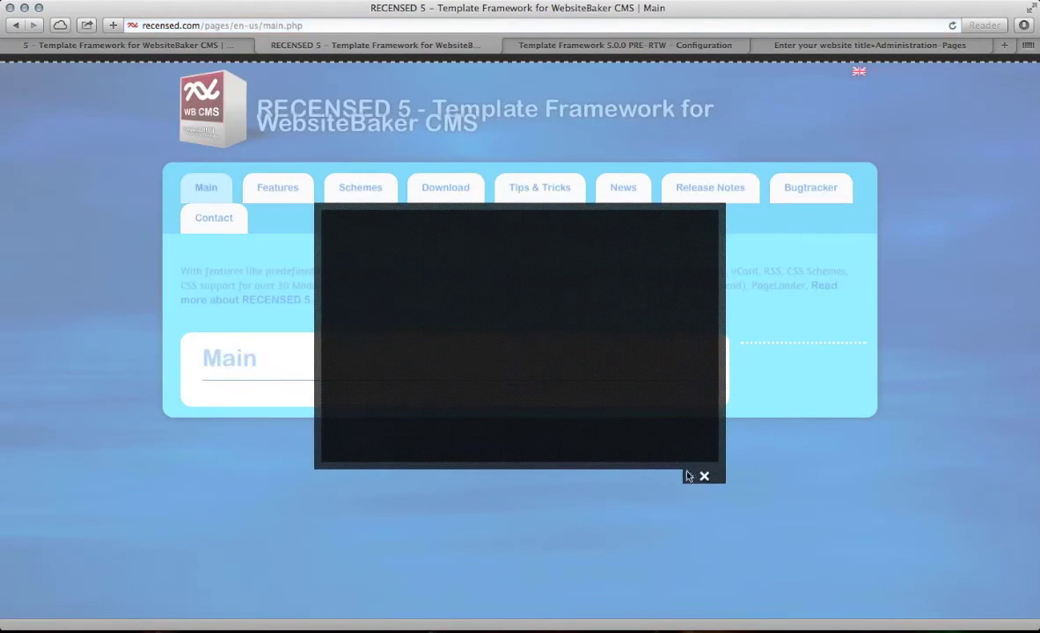
pyautogui.click(703, 476)
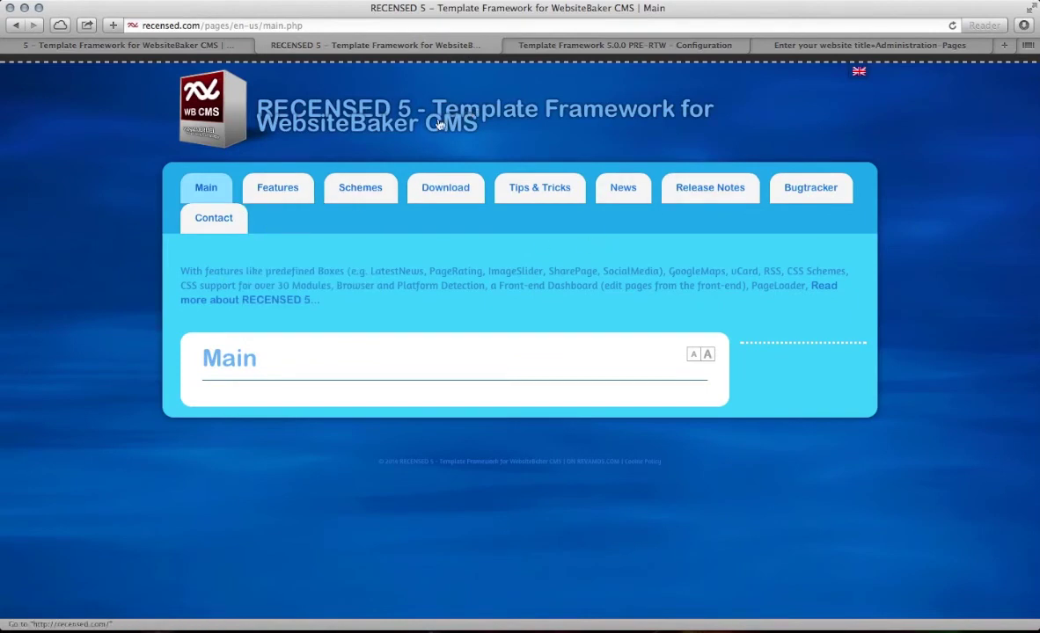
# Step: Set the CSS scheme of website #01 to RECENSED in the template configuration and save the configuration
pyautogui.click(572, 46)
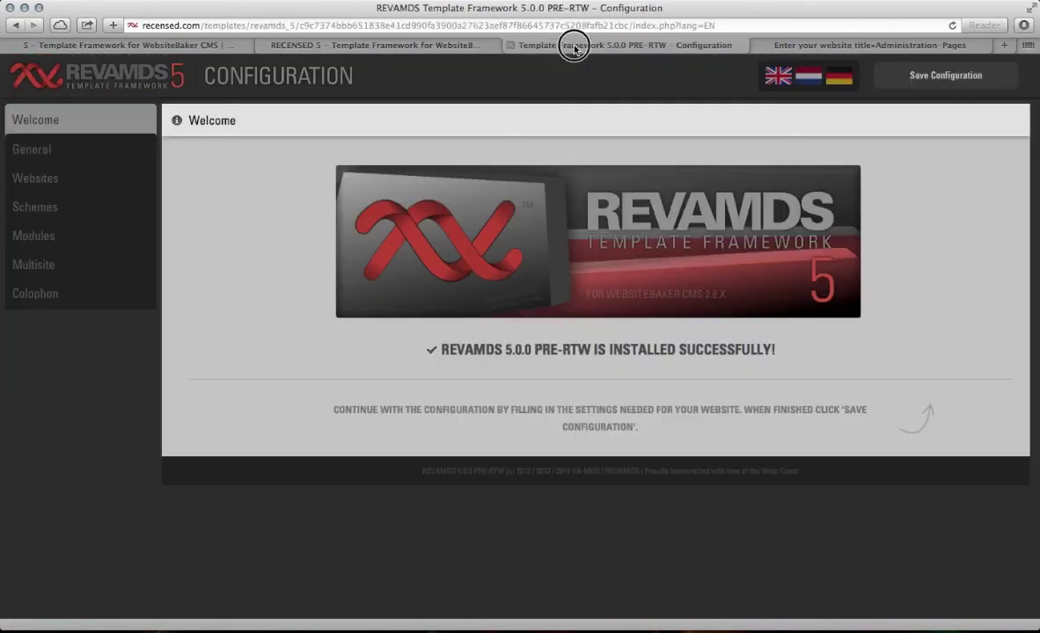
pyautogui.click(44, 211)
pyautogui.click(49, 181)
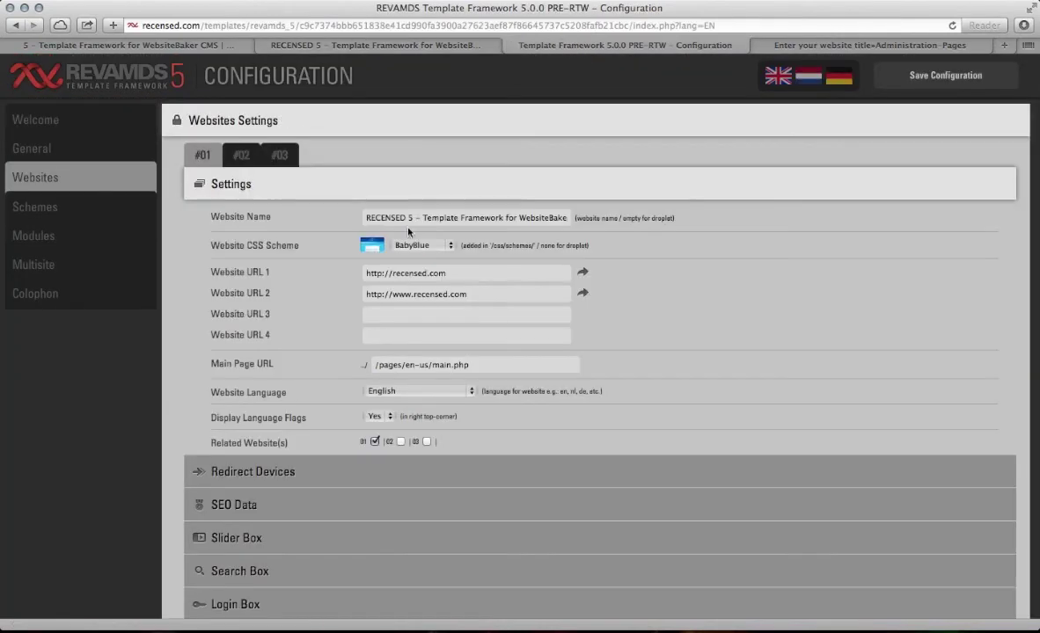
pyautogui.click(417, 245)
pyautogui.click(418, 265)
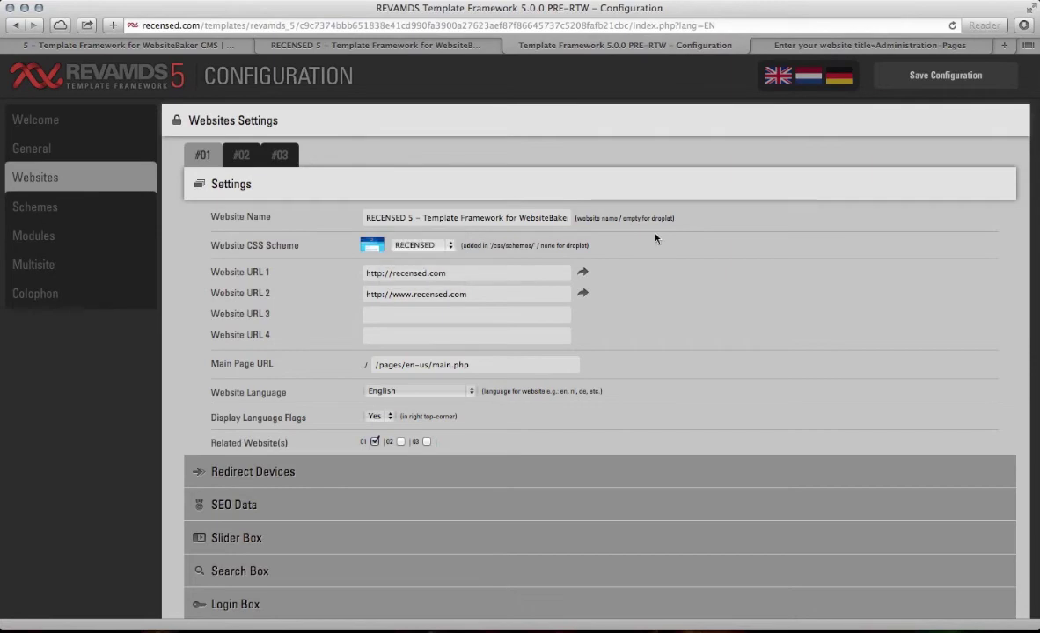
pyautogui.click(948, 81)
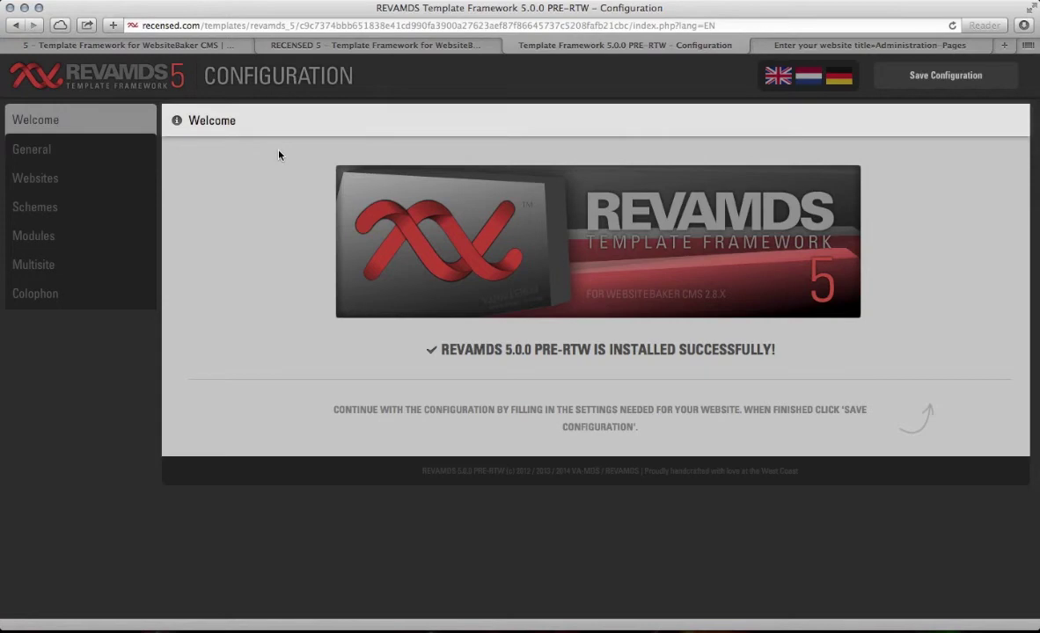
# Step: Review the General settings and the Websites settings for websites #01, #02 and #03
pyautogui.click(51, 172)
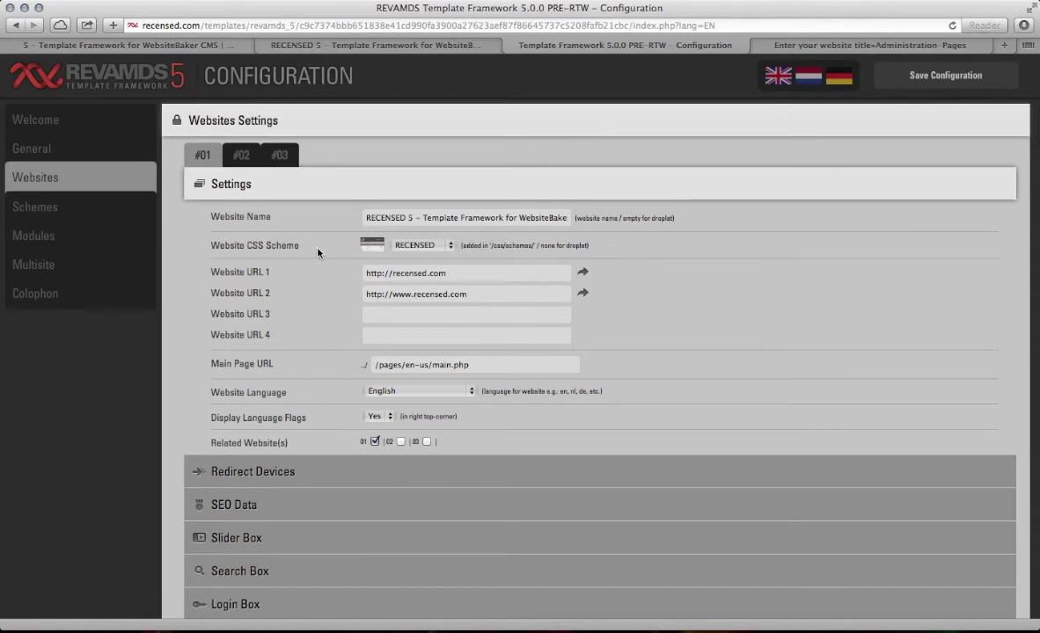
pyautogui.click(51, 146)
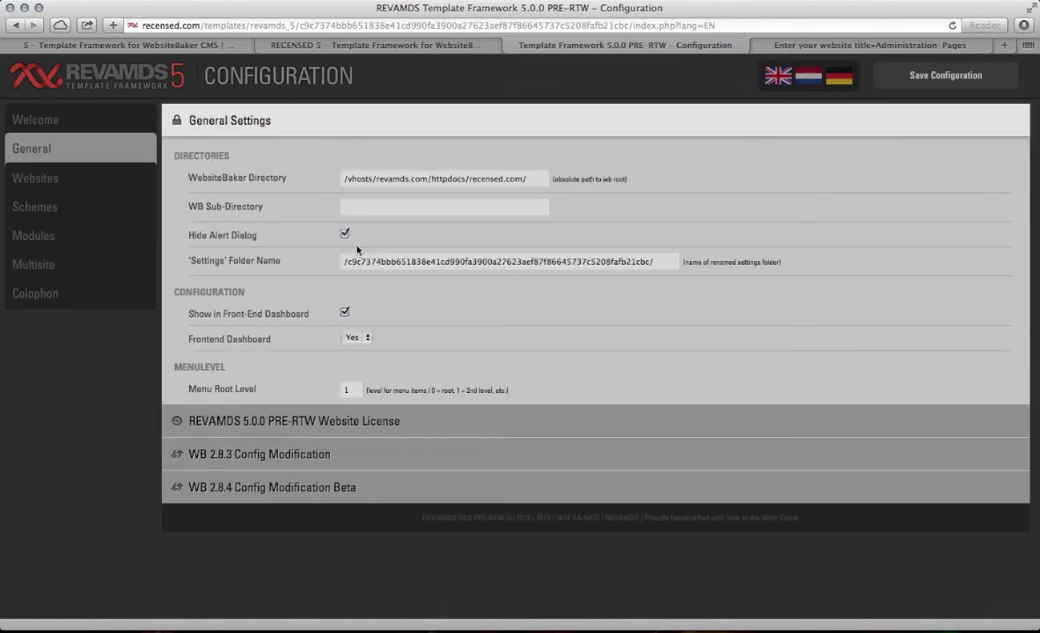
pyautogui.click(66, 181)
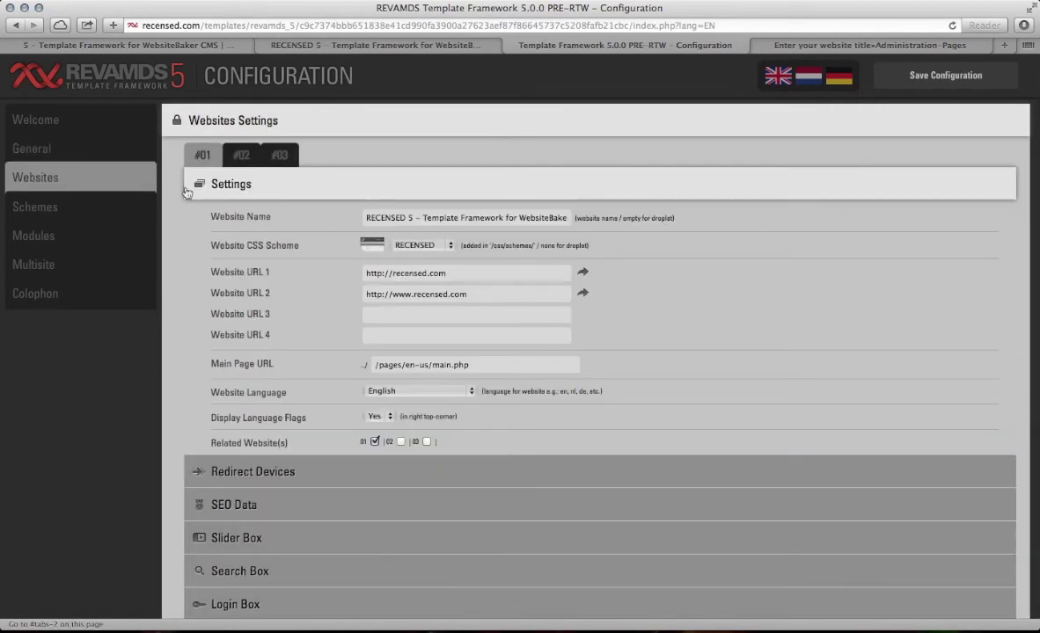
pyautogui.click(242, 156)
pyautogui.click(282, 156)
pyautogui.click(241, 156)
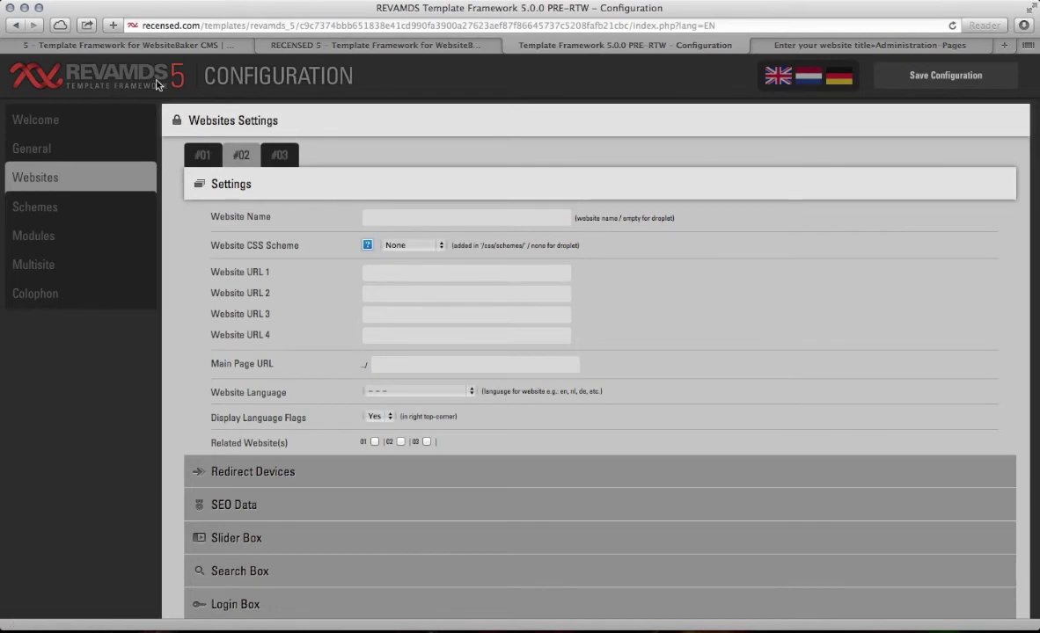
pyautogui.click(203, 162)
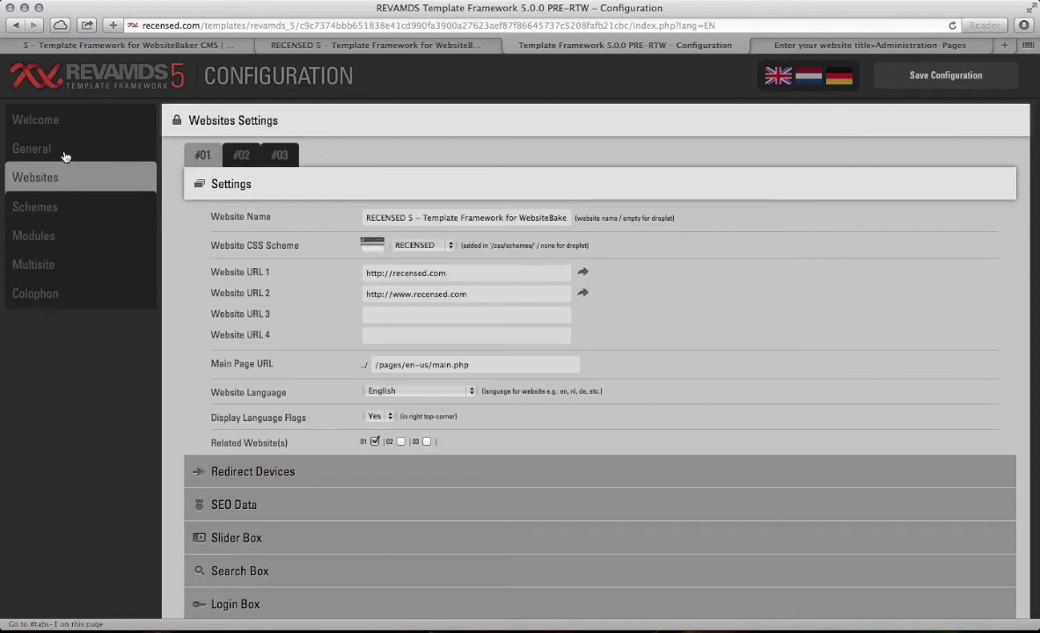
# Step: Examine the WB 2.8.3 Config Modification code in the General settings and its instruction for the root config.php file
pyautogui.click(58, 148)
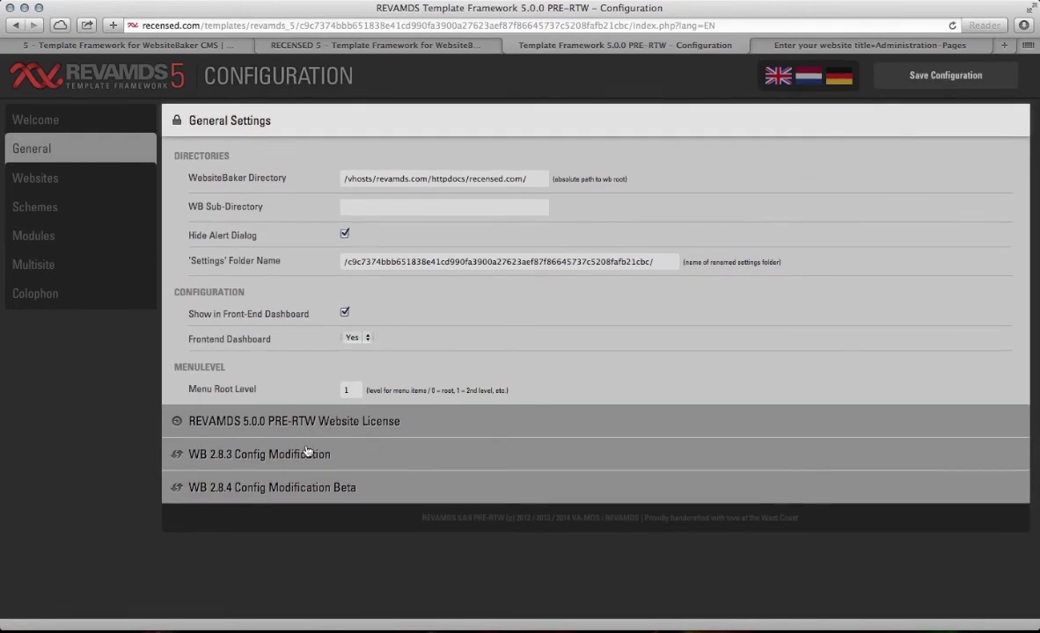
pyautogui.click(248, 465)
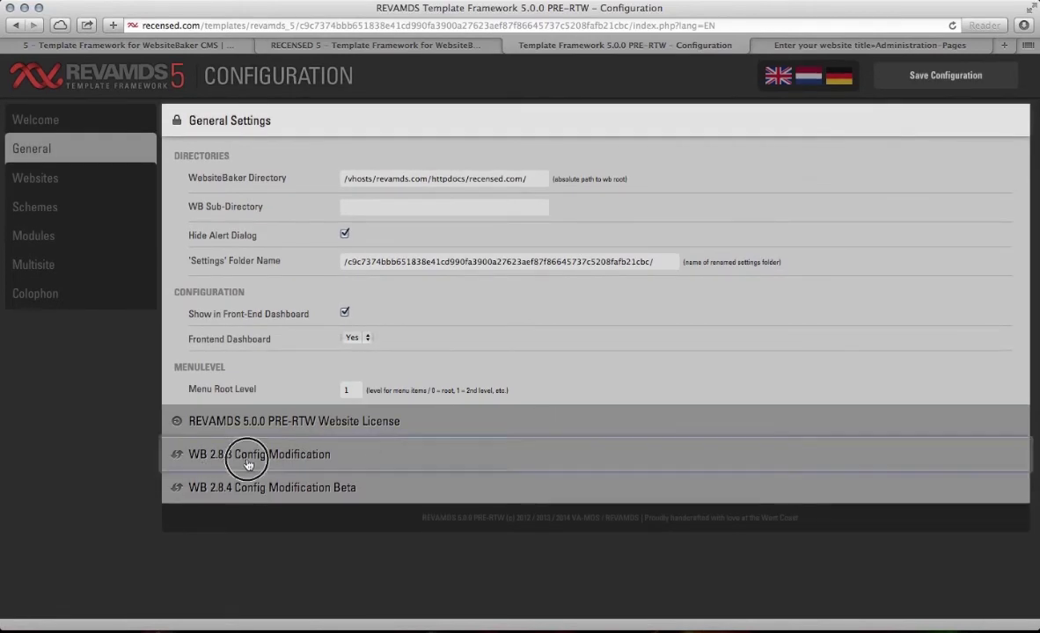
pyautogui.moveTo(435, 404); pyautogui.dragTo(171, 234)
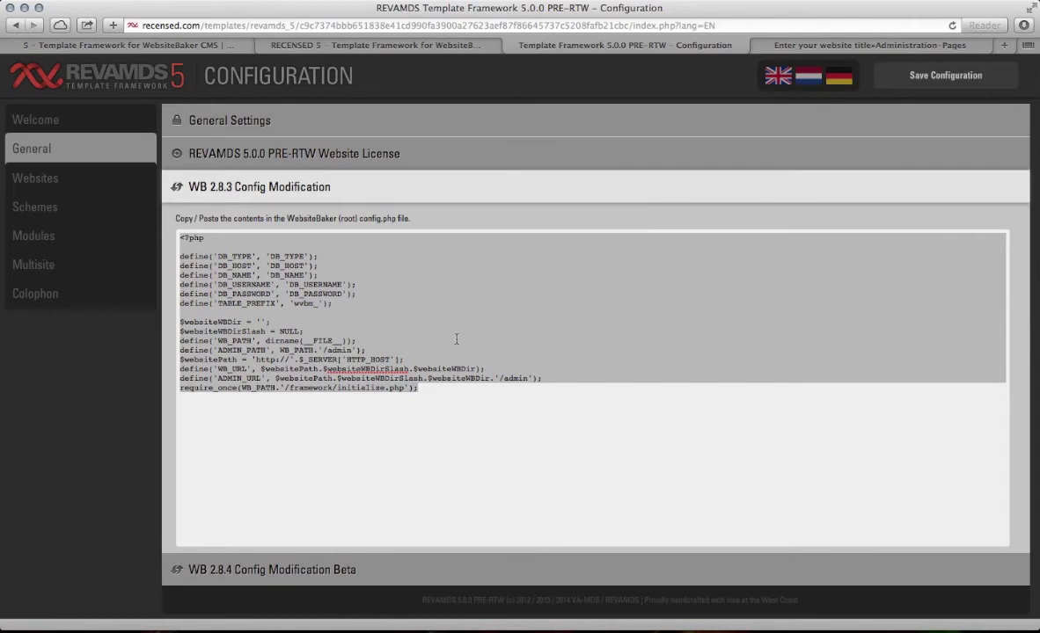
pyautogui.click(448, 403)
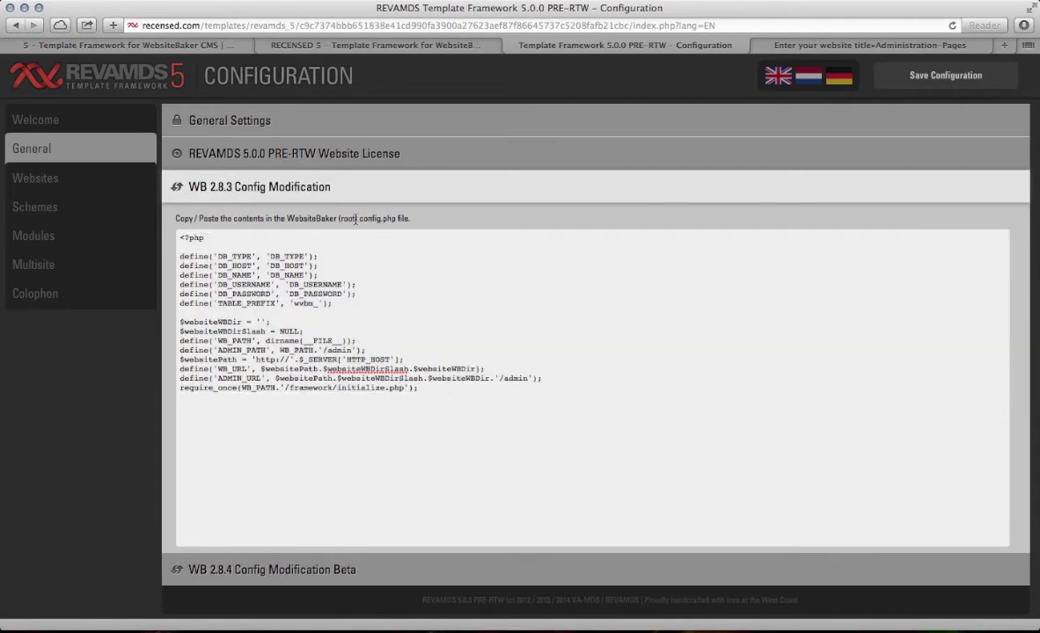
pyautogui.click(399, 220)
pyautogui.click(409, 248)
# Step: Show the WB 2.8.4 Config Modification Beta code and select all of it
pyautogui.click(270, 569)
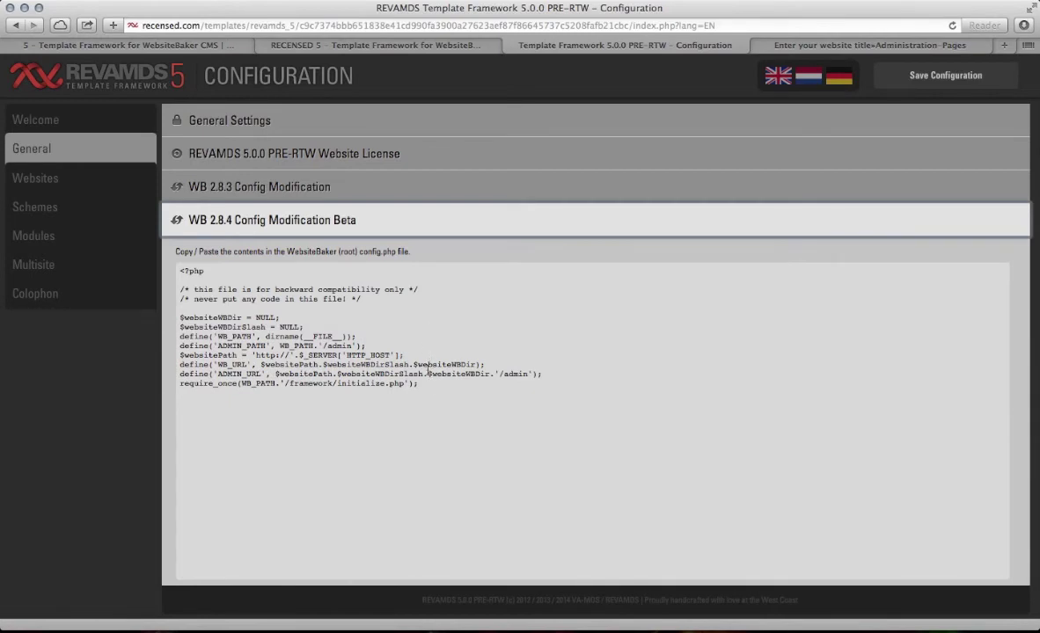
pyautogui.moveTo(433, 389); pyautogui.dragTo(172, 262)
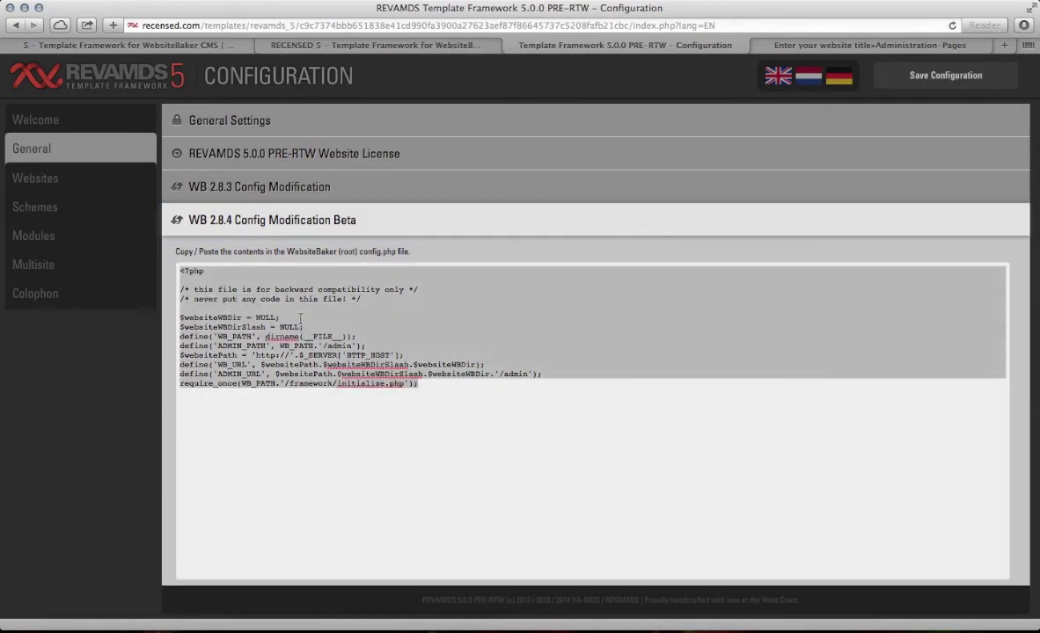
# Step: Switch to Coda and open config.php from the remote recensed.com folder
pyautogui.press('super+Tab')
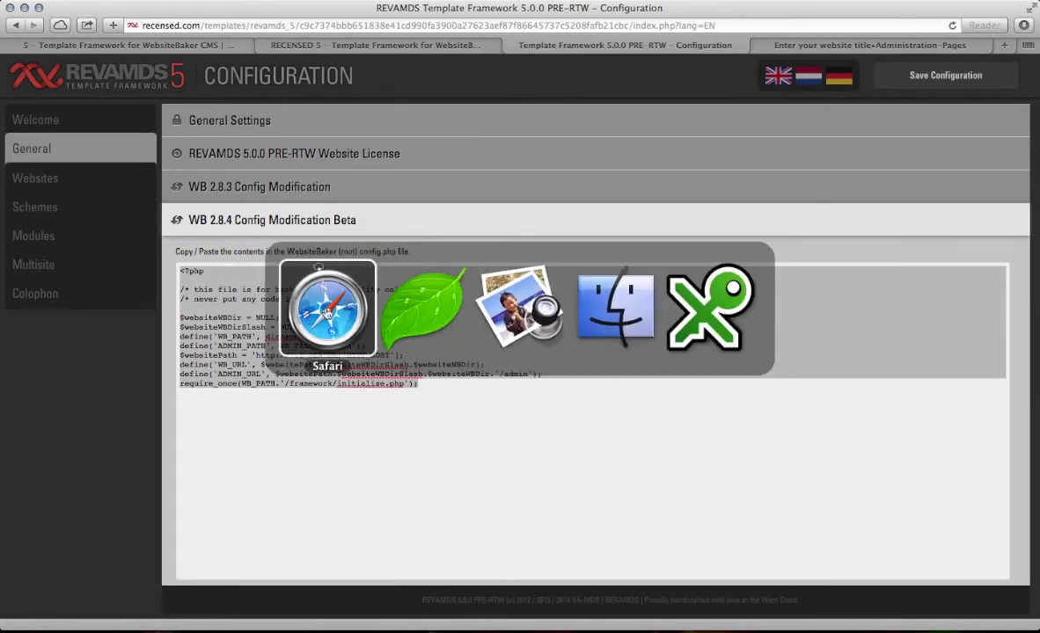
pyautogui.click(422, 302)
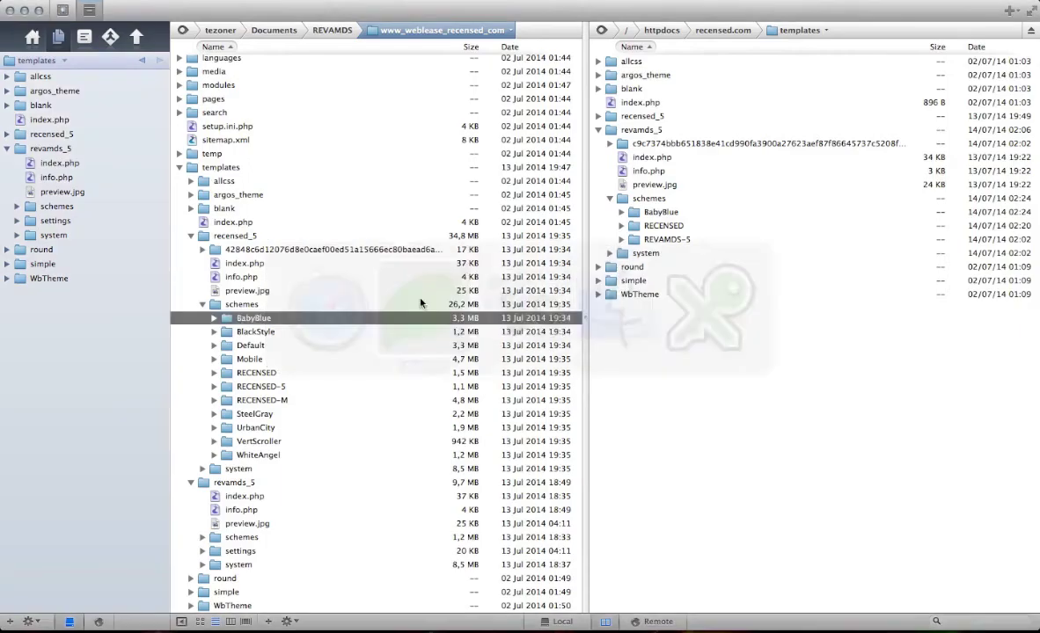
pyautogui.click(723, 31)
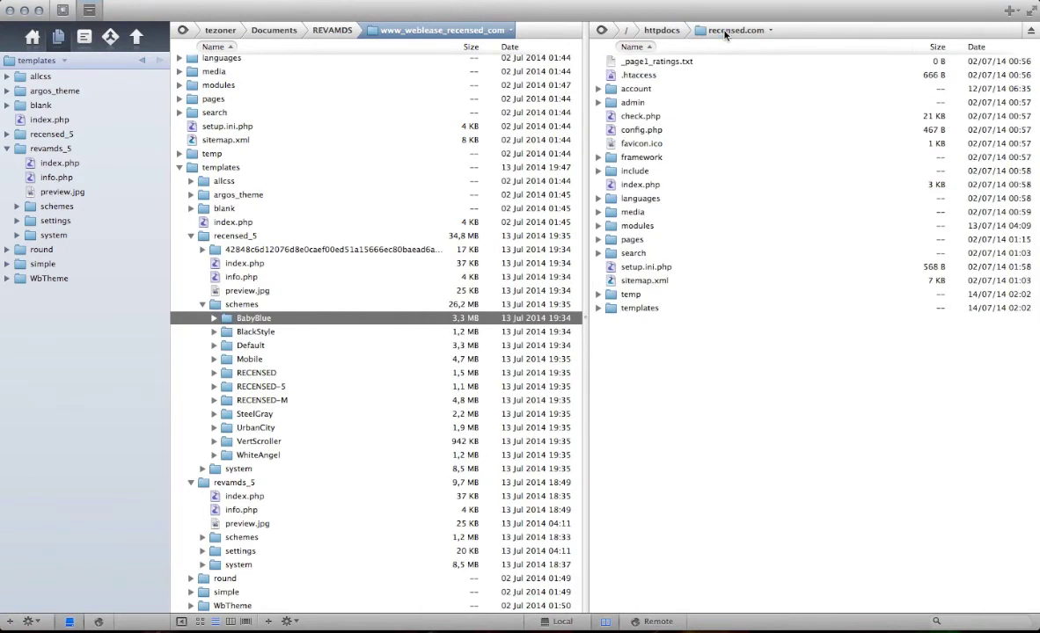
pyautogui.click(616, 130)
pyautogui.doubleClick(616, 130)
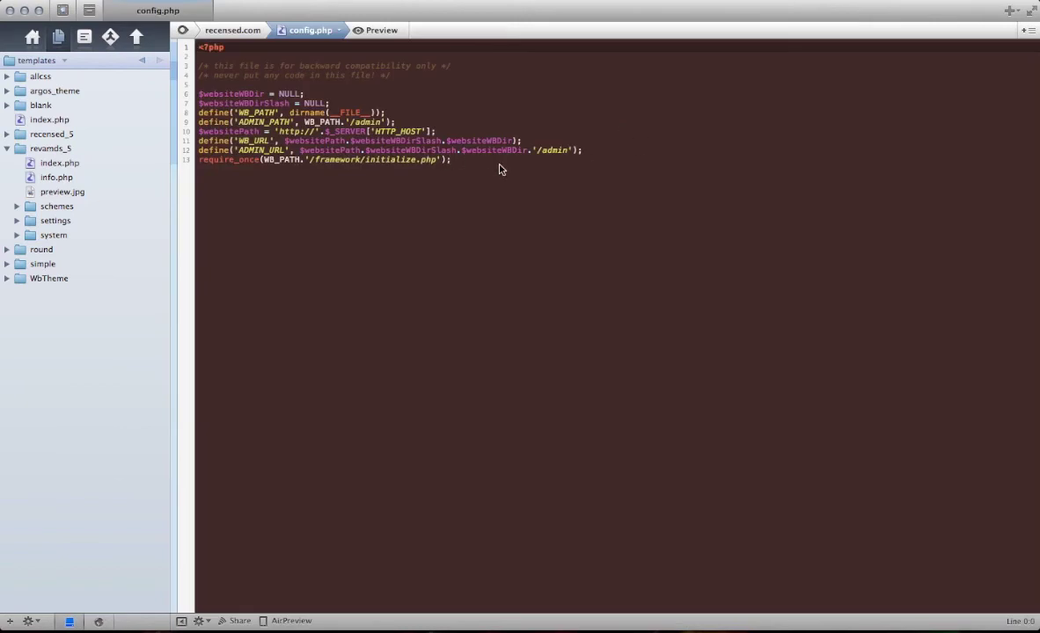
# Step: Try replacing the entire contents of config.php with the WB 2.8.4 configuration code, and close the file
pyautogui.moveTo(567, 189); pyautogui.dragTo(192, 41)
pyautogui.press('Right')
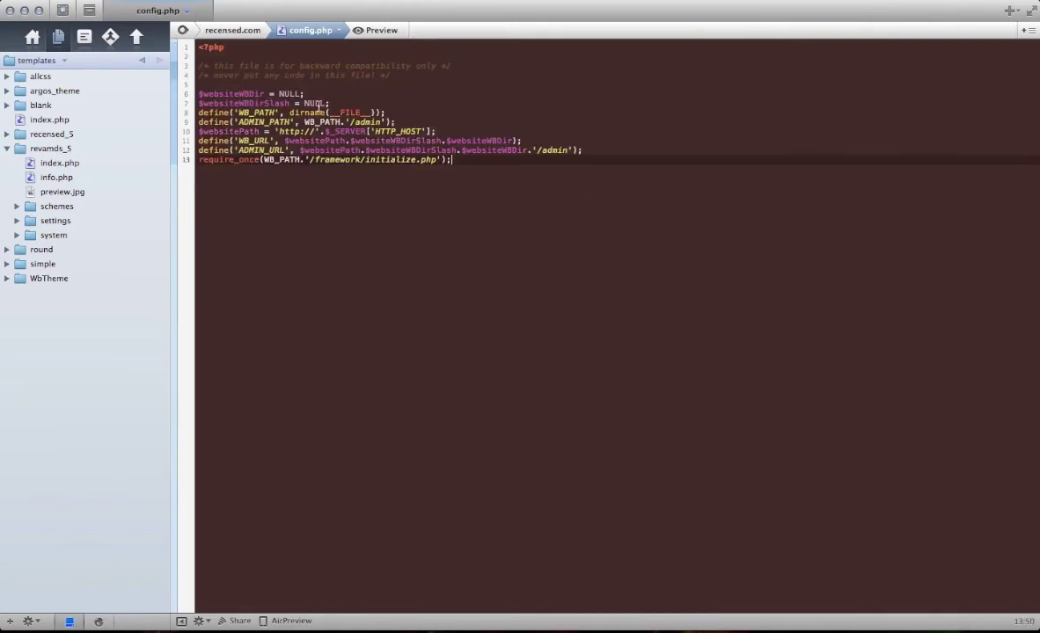
pyautogui.hotkey('ctrl', 'a')
pyautogui.click(432, 183)
pyautogui.moveTo(553, 194); pyautogui.dragTo(157, 41)
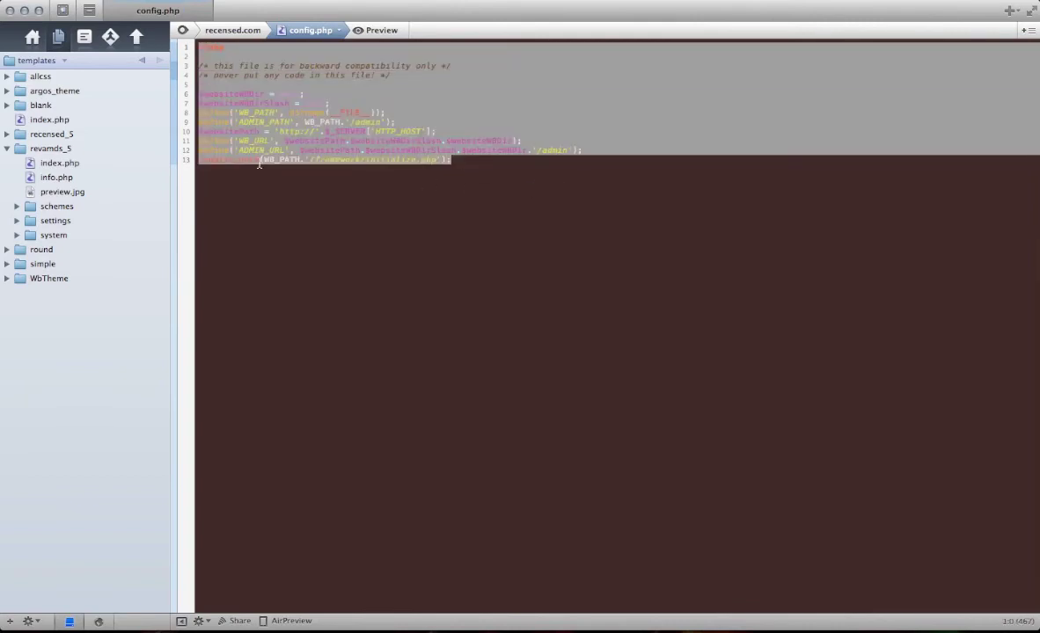
pyautogui.press('Right')
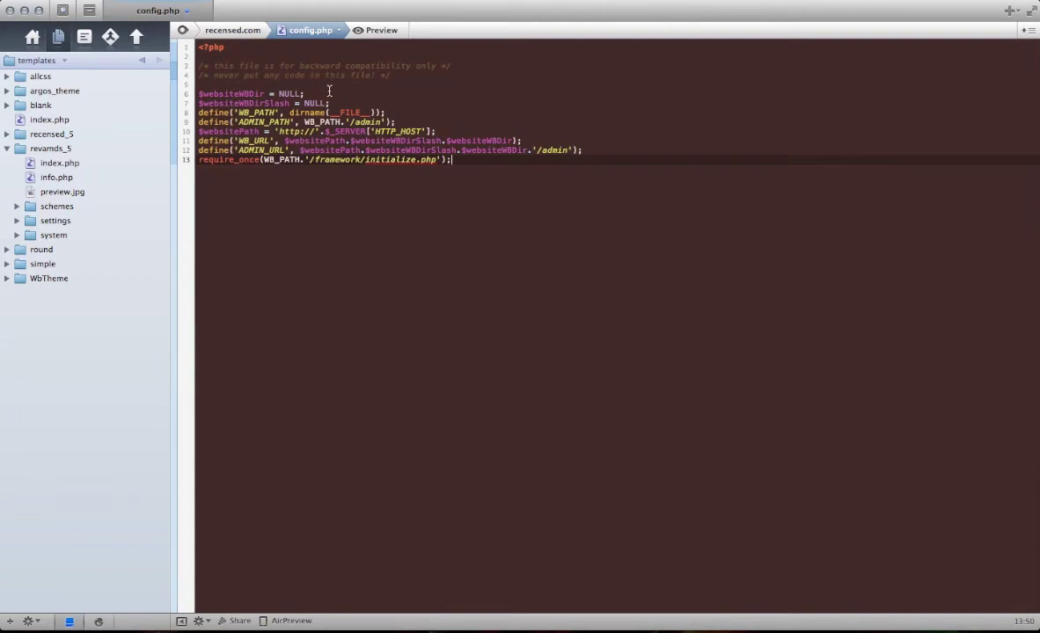
pyautogui.moveTo(453, 159); pyautogui.dragTo(272, 210)
pyautogui.click(111, 11)
pyautogui.click(443, 90)
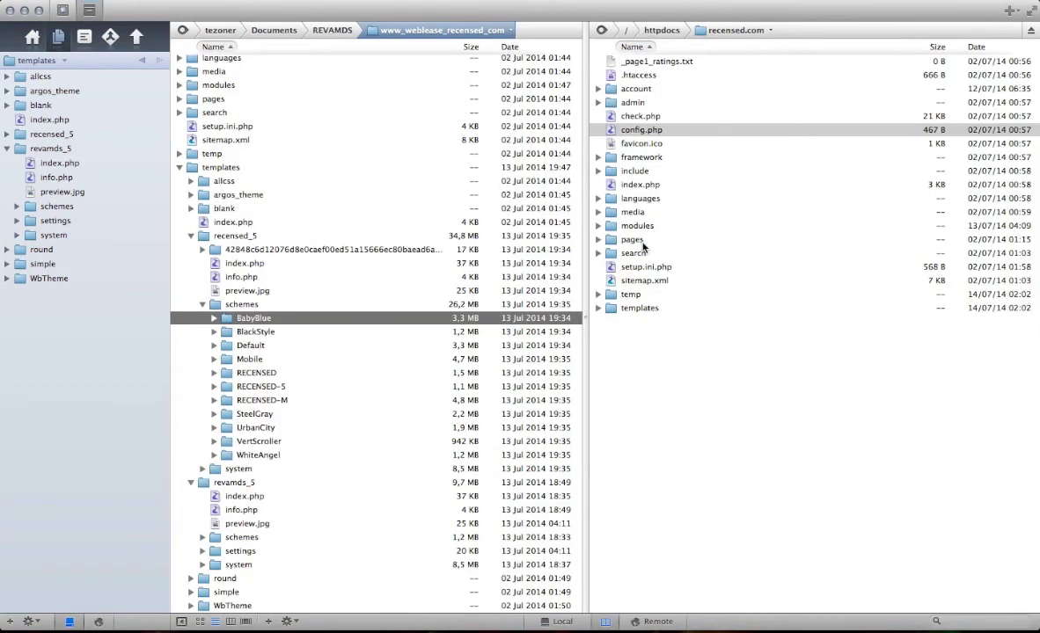
# Step: Open the remote templates folder and expand revamds_5 and its schemes folder
pyautogui.doubleClick(611, 309)
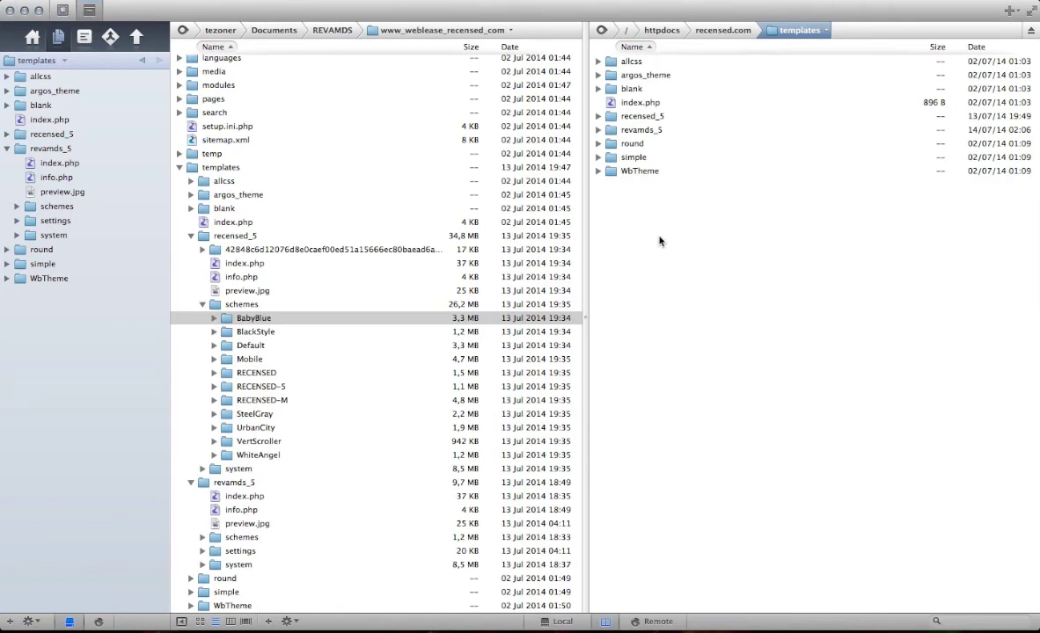
pyautogui.click(599, 130)
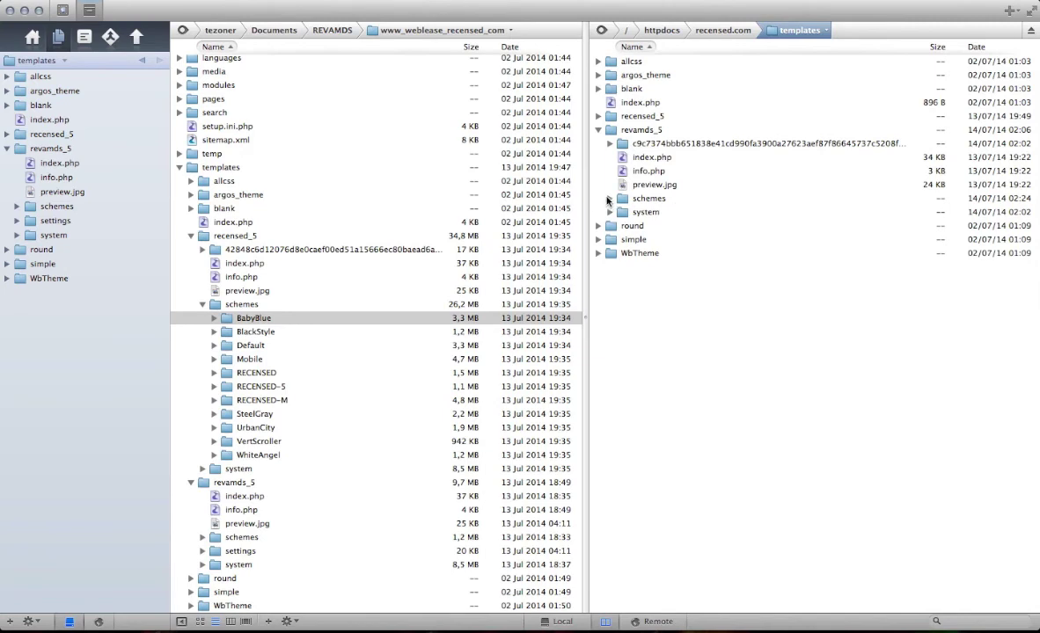
pyautogui.click(609, 199)
# Step: Switch back to Safari and check the CSS scheme of website #01 in the Websites settings
pyautogui.press('super+Tab')
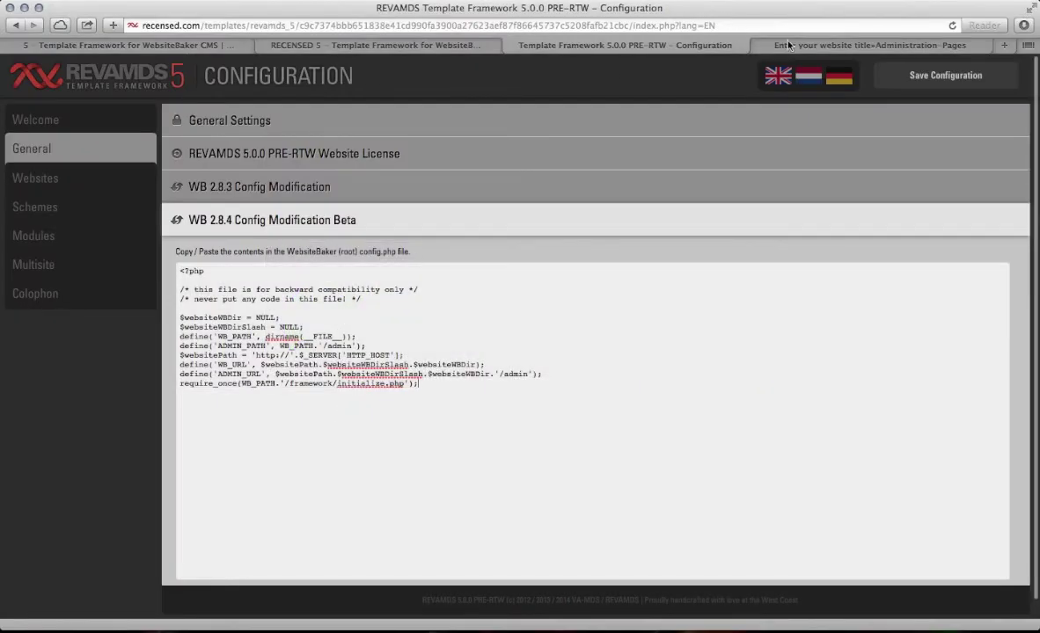
pyautogui.click(464, 46)
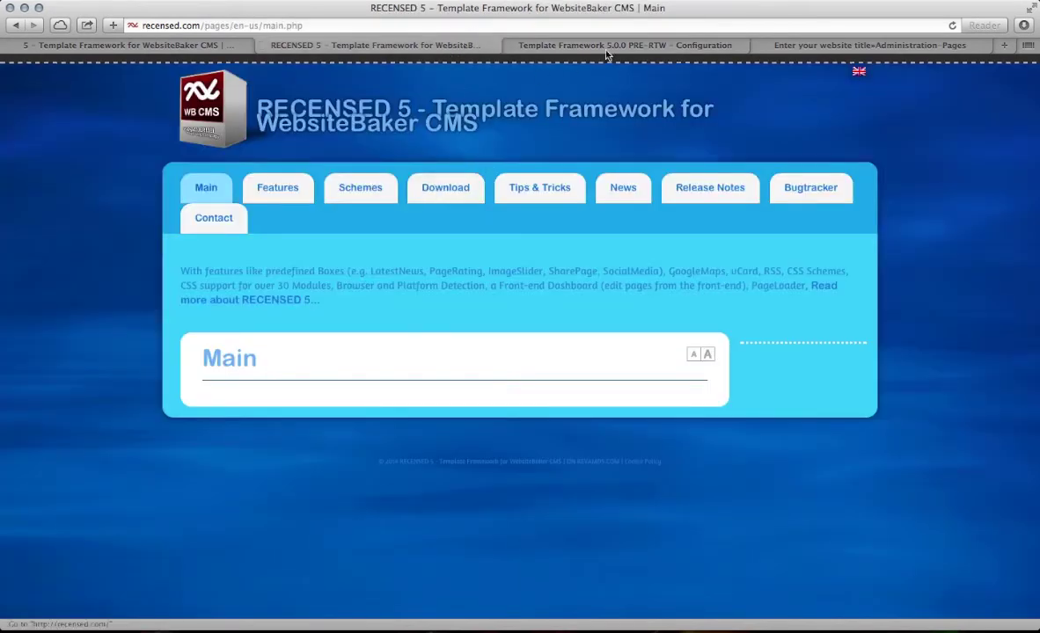
pyautogui.click(558, 47)
pyautogui.click(53, 177)
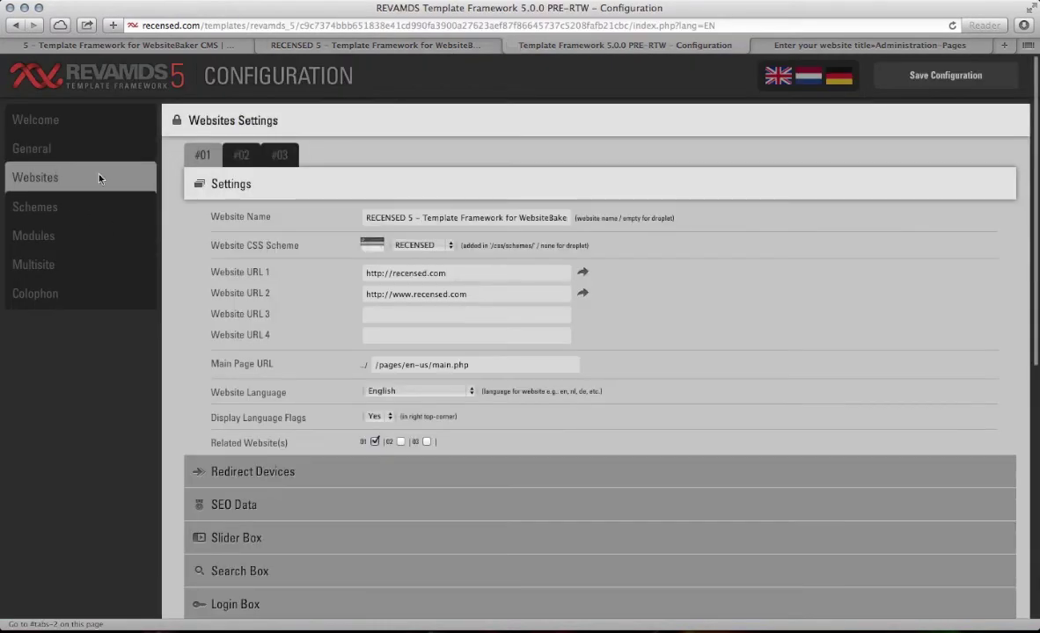
# Step: Reload the RECENSED 5 main page, dismiss the cookie notice, and compare the site with the REVAMDS 5 main page
pyautogui.click(431, 47)
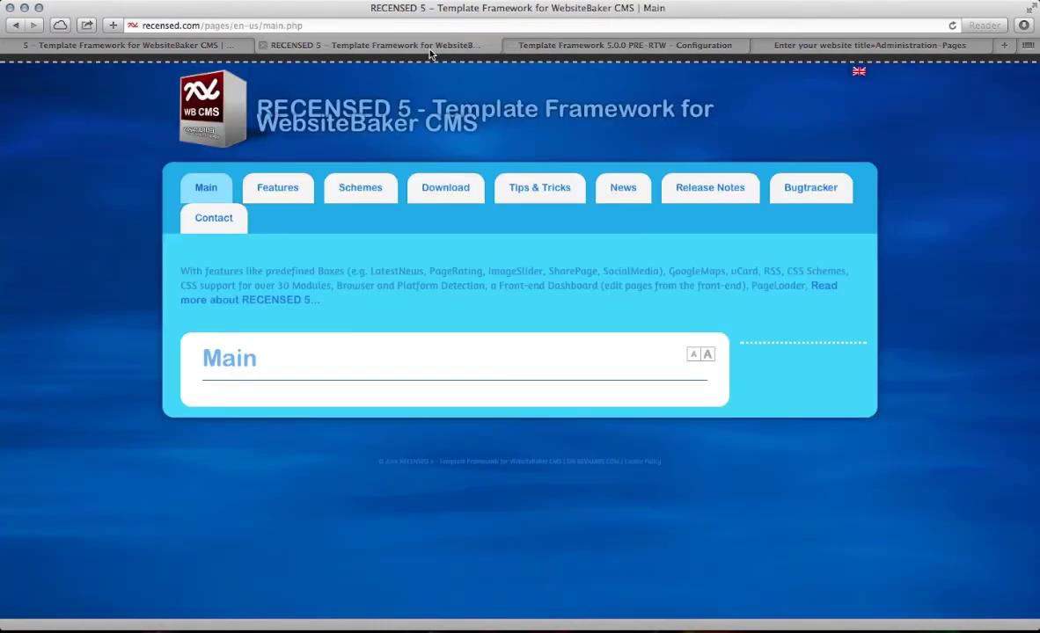
pyautogui.click(390, 141)
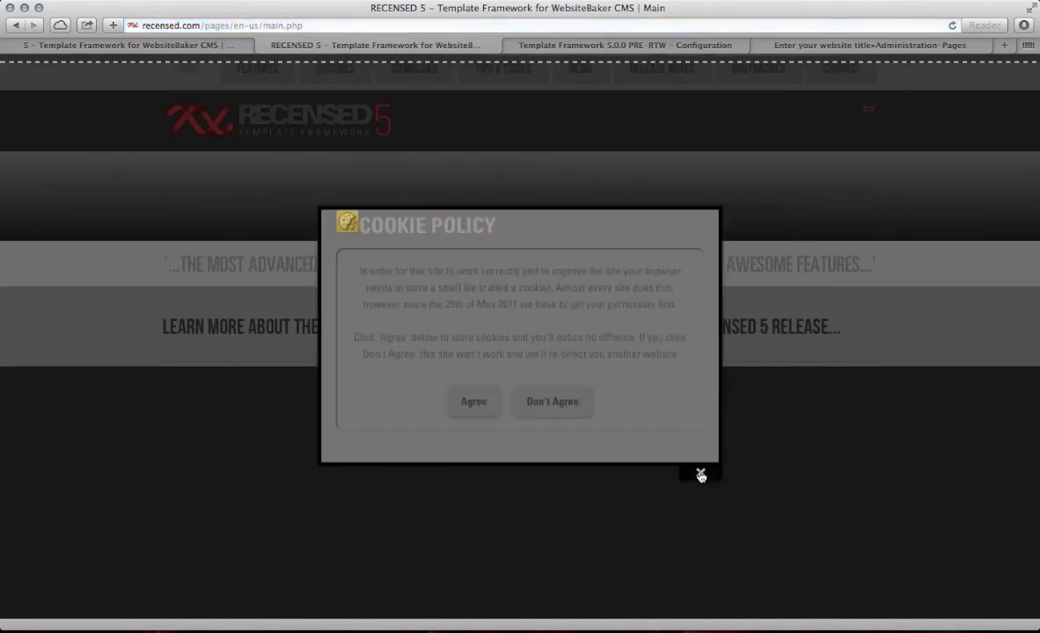
pyautogui.click(701, 476)
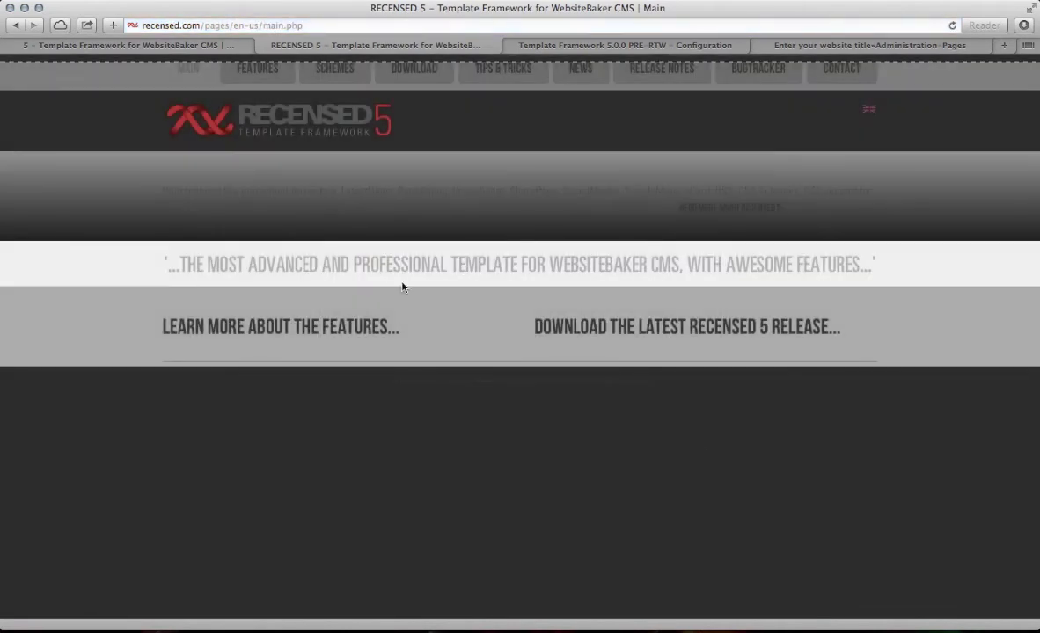
pyautogui.click(195, 50)
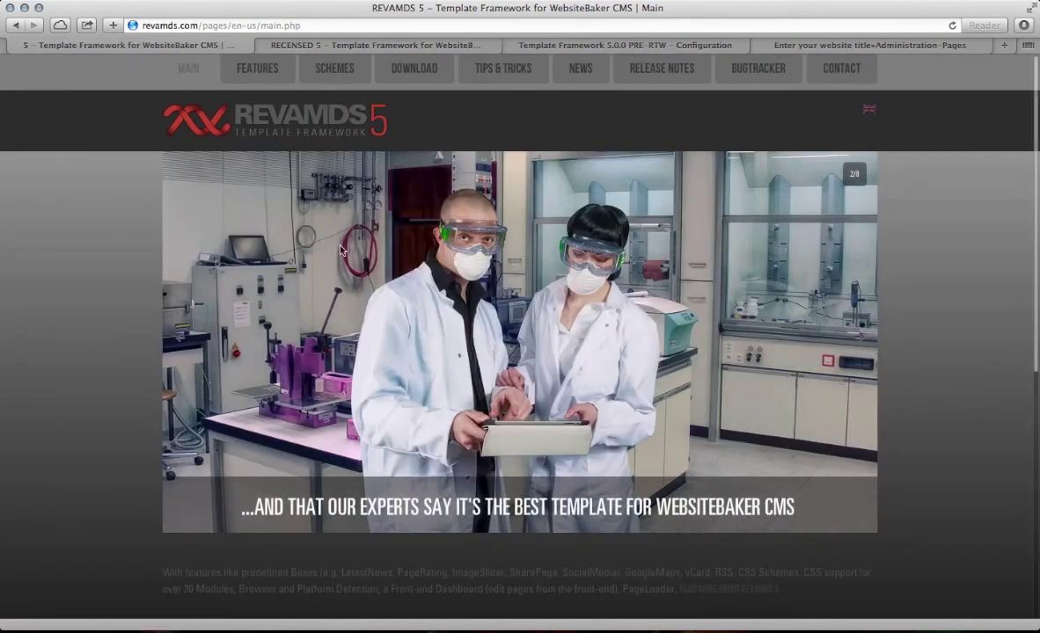
# Step: Open the Facebook share page for the REVAMDS 5 main page, then close it and the share dialog
pyautogui.scroll(-10, 287, 223)
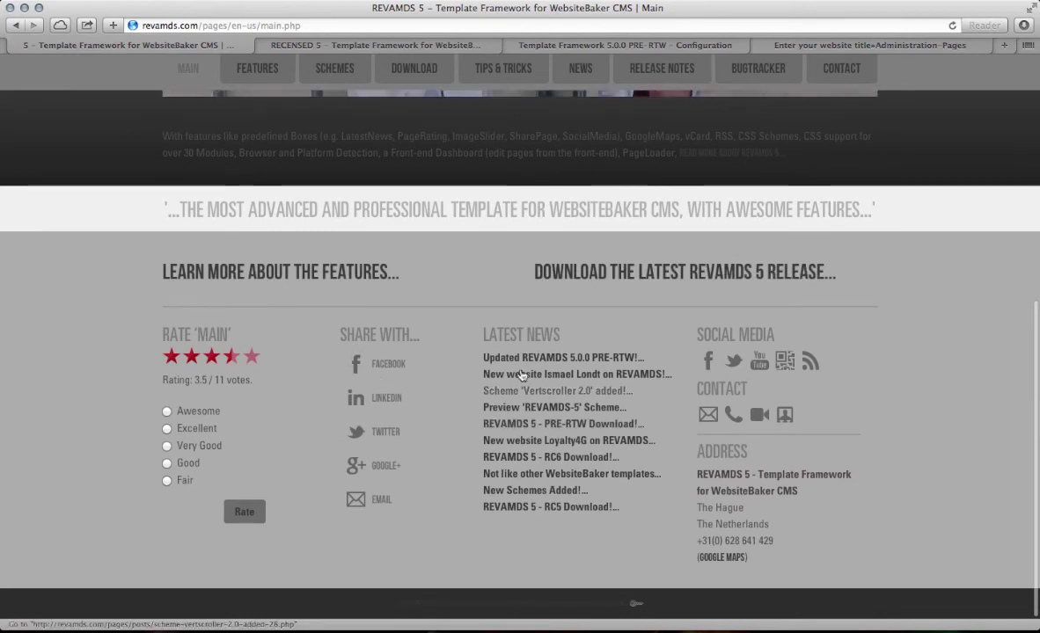
pyautogui.click(395, 370)
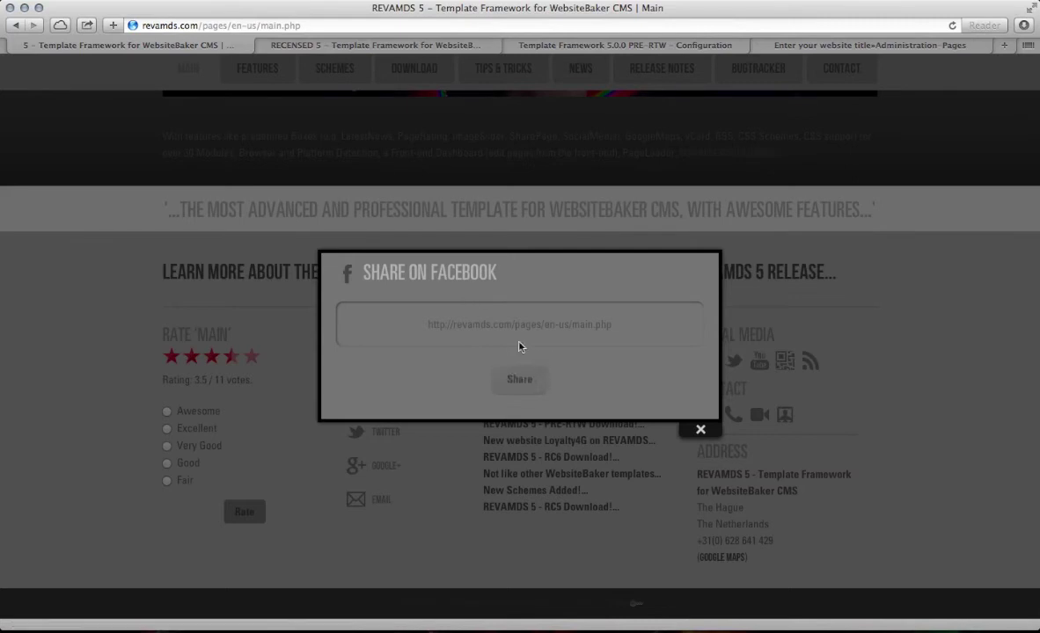
pyautogui.click(520, 380)
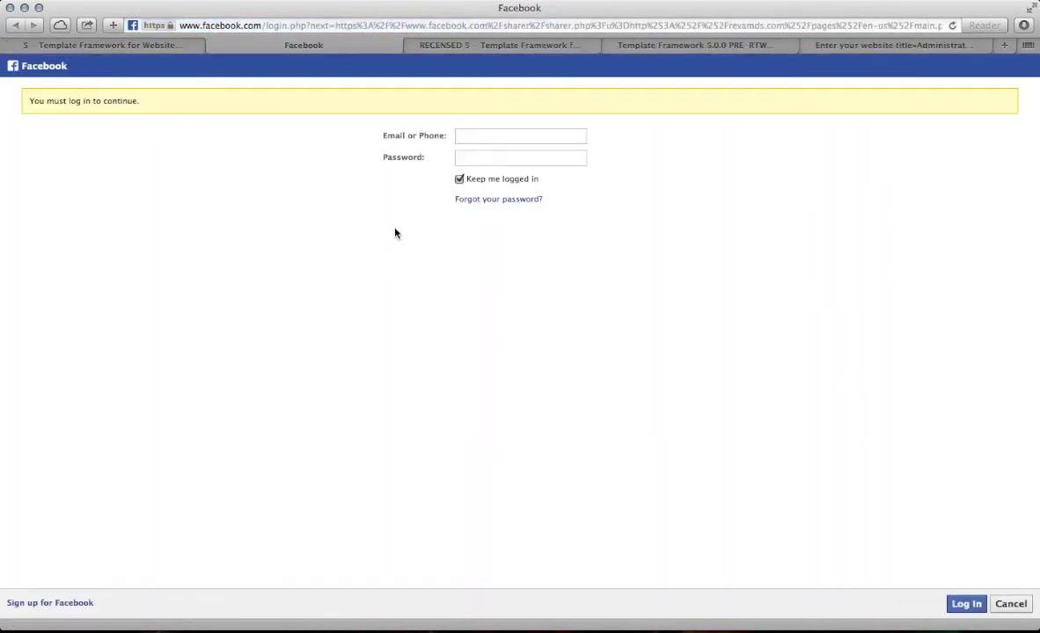
pyautogui.press('super+w')
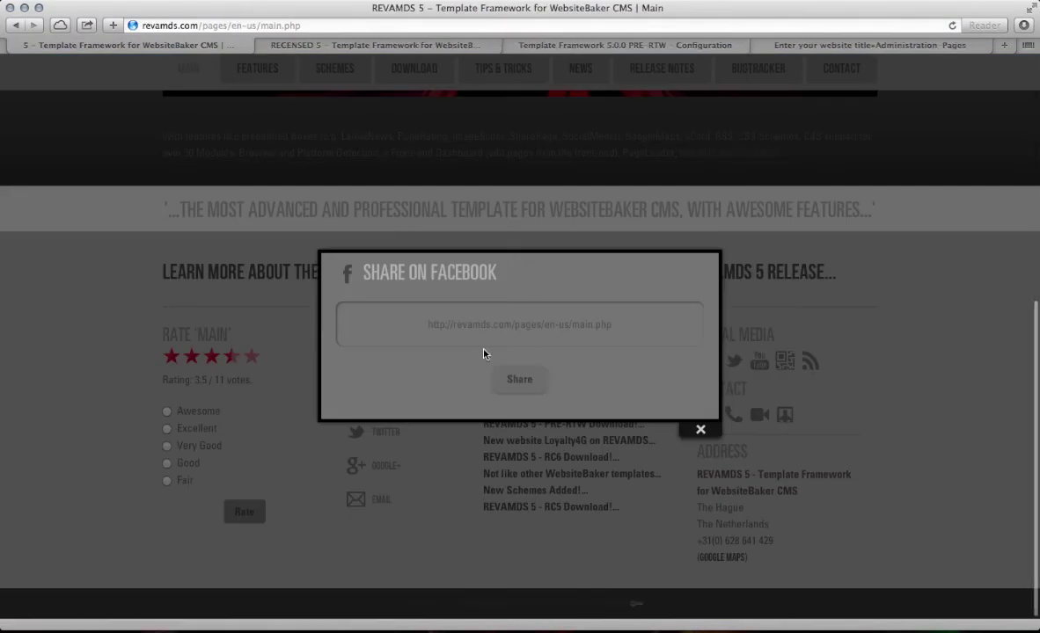
pyautogui.click(700, 431)
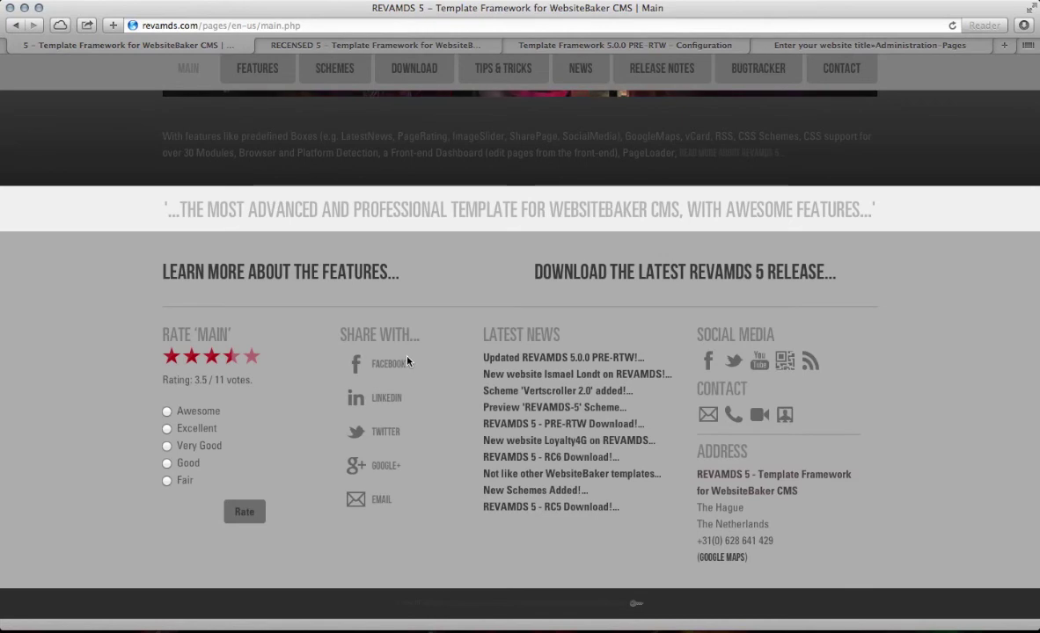
# Step: View the LinkedIn and Twitter share dialogs of the REVAMDS 5 main page, closing each one
pyautogui.click(385, 398)
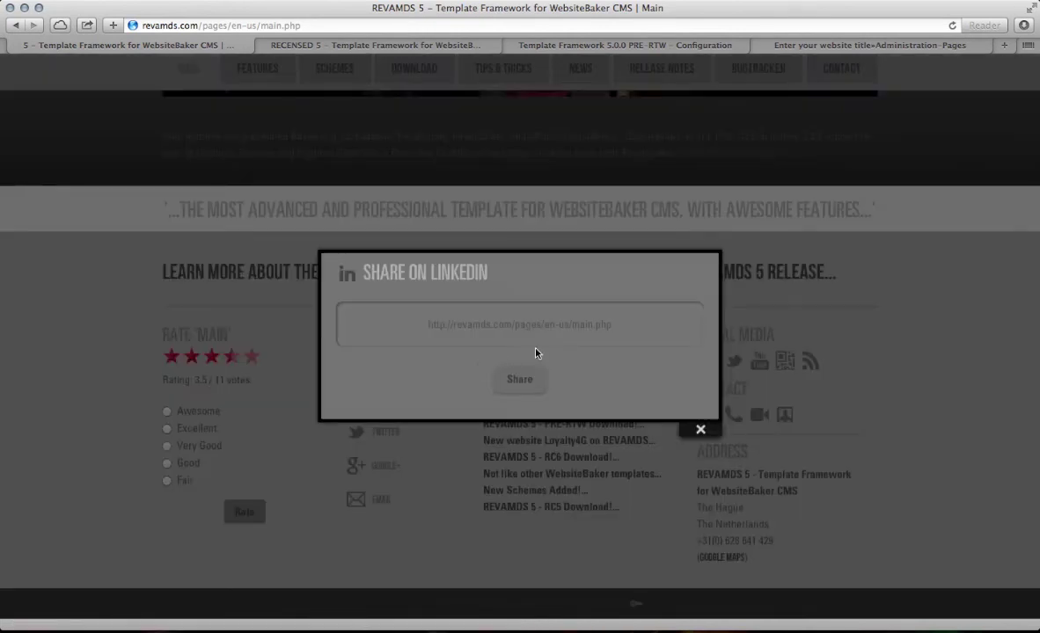
pyautogui.click(700, 430)
pyautogui.click(386, 433)
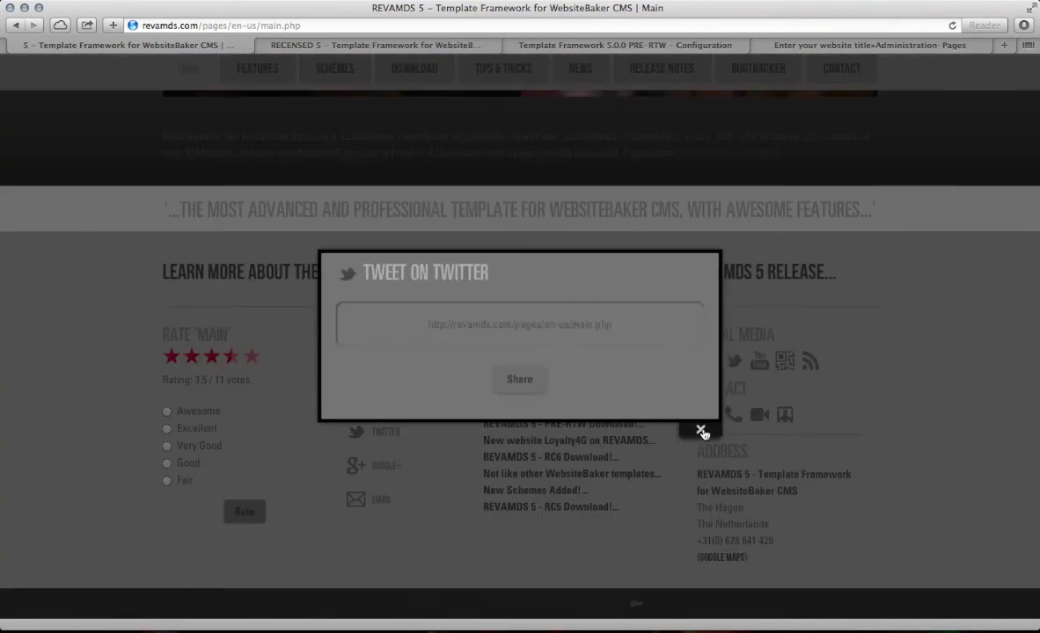
pyautogui.click(701, 431)
# Step: Compare the upper part of the REVAMDS 5 main page with the RECENSED 5 main page
pyautogui.scroll(1, 482, 387)
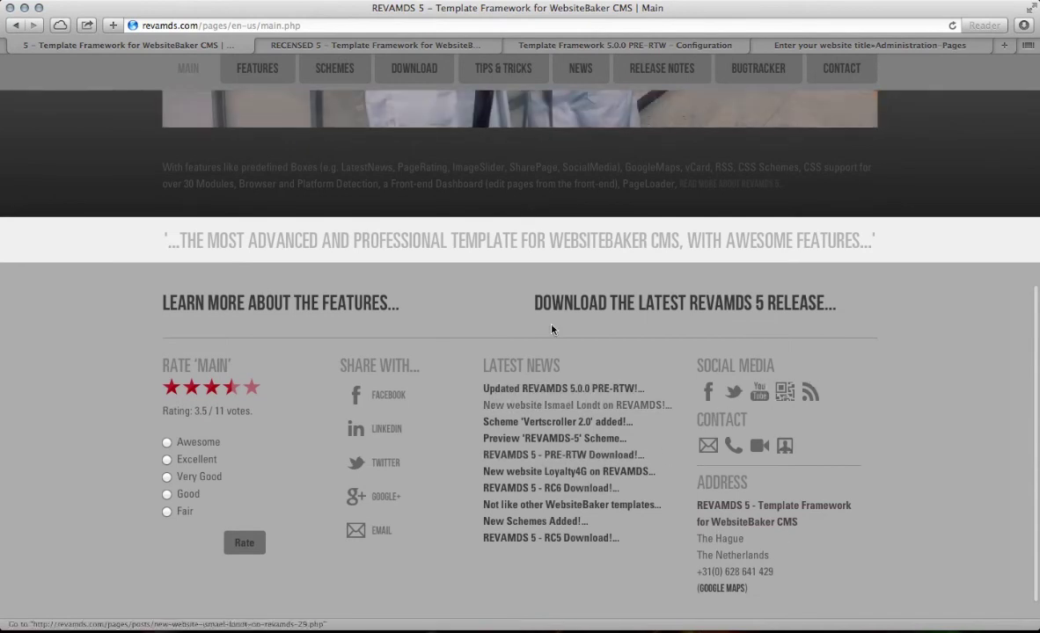
pyautogui.scroll(5, 322, 238)
pyautogui.scroll(5, 326, 256)
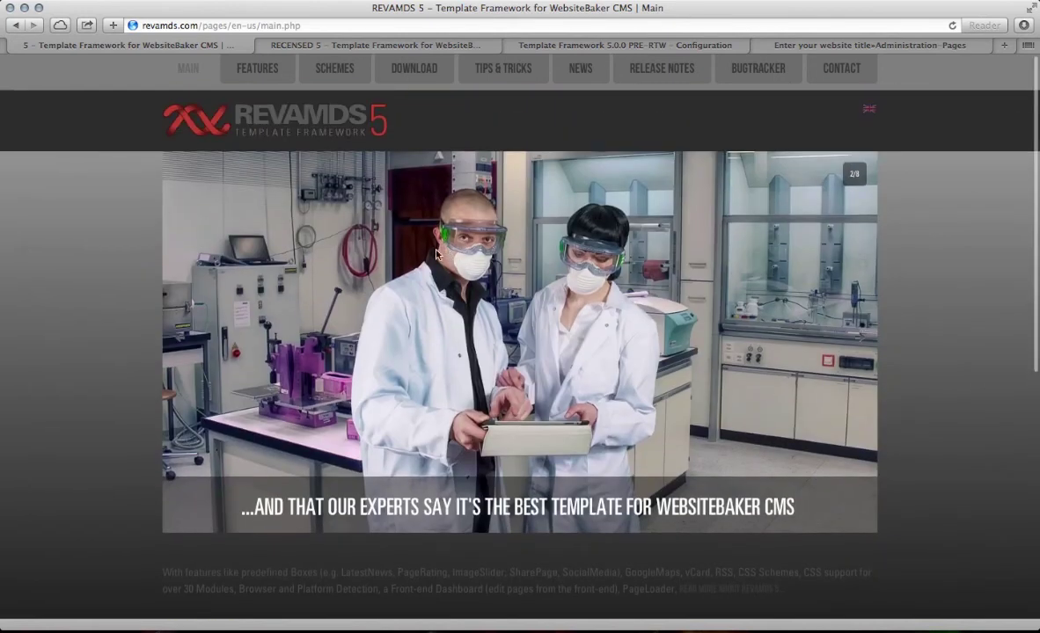
pyautogui.click(340, 45)
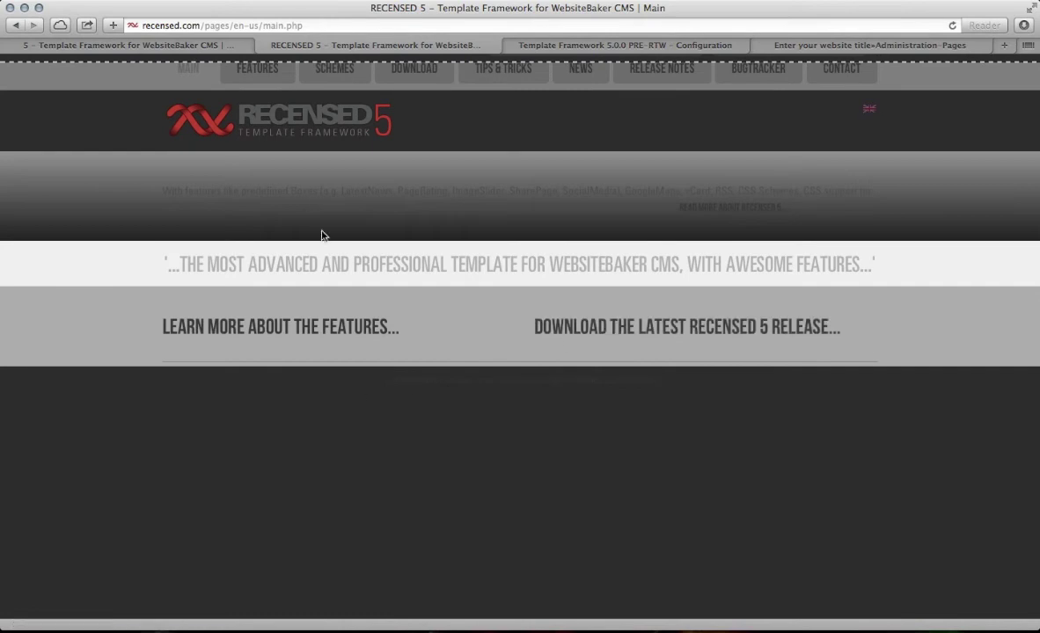
pyautogui.click(187, 45)
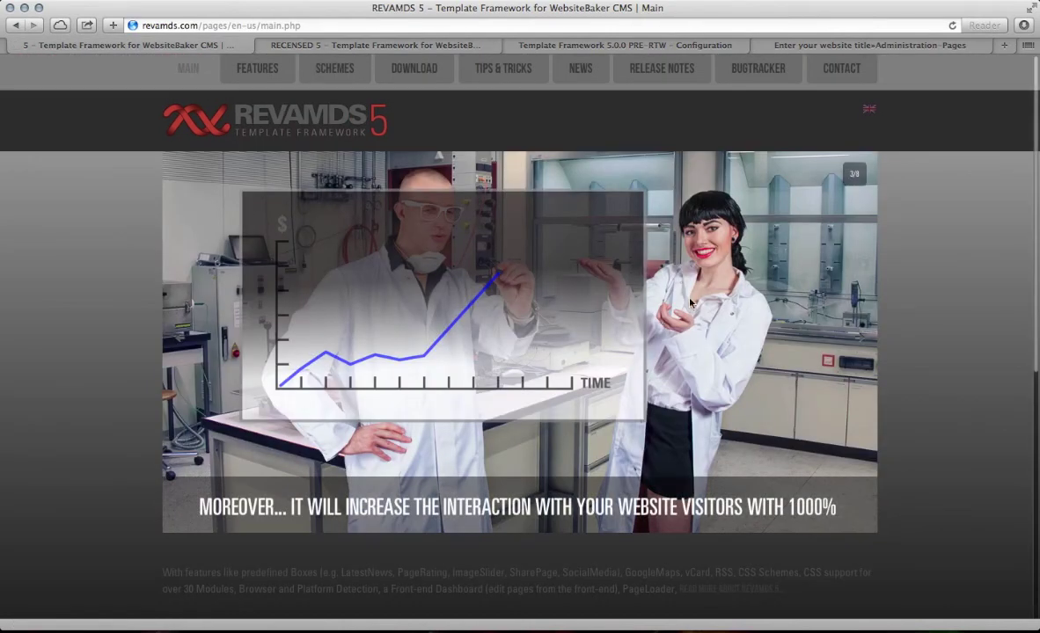
pyautogui.click(317, 46)
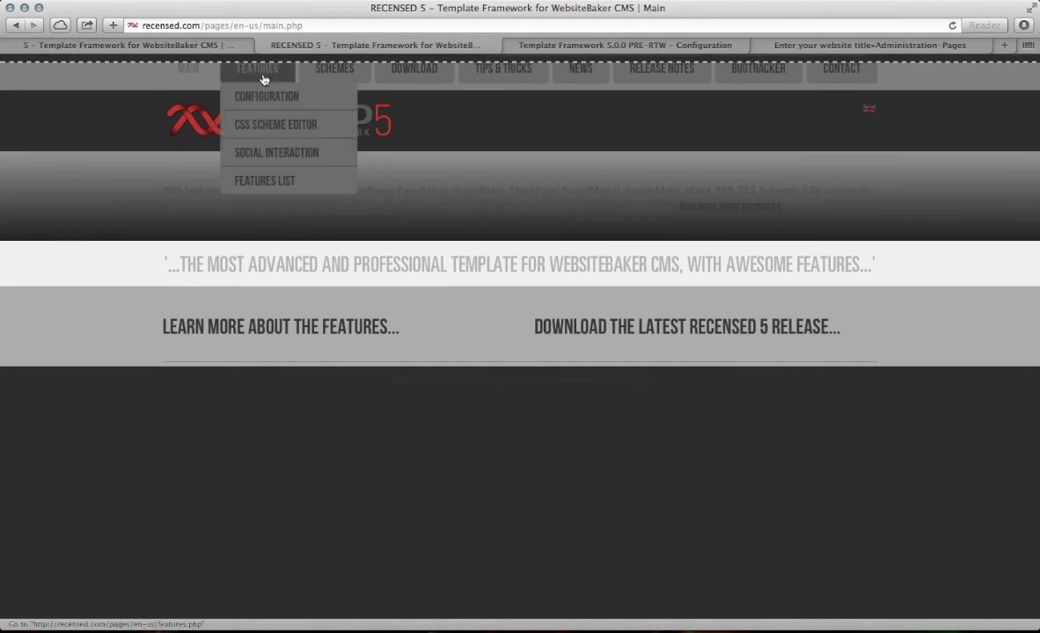
# Step: Browse the RECENSED 5 Features page, preview its front-end dashboard image, and return to the main page, dismissing the cookie notices
pyautogui.click(268, 73)
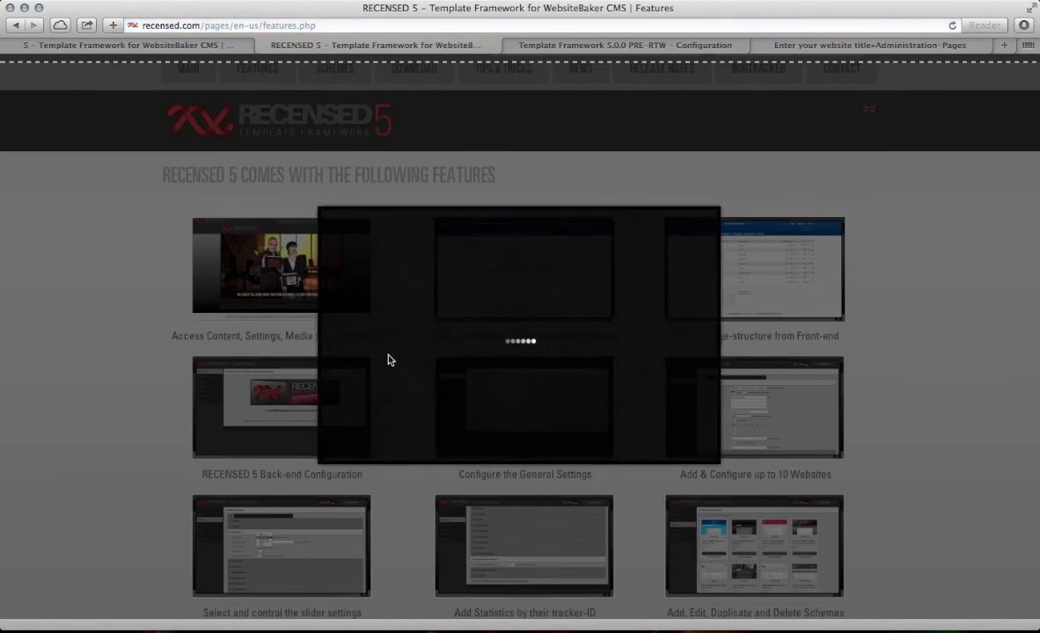
pyautogui.click(702, 475)
pyautogui.scroll(-10, 547, 399)
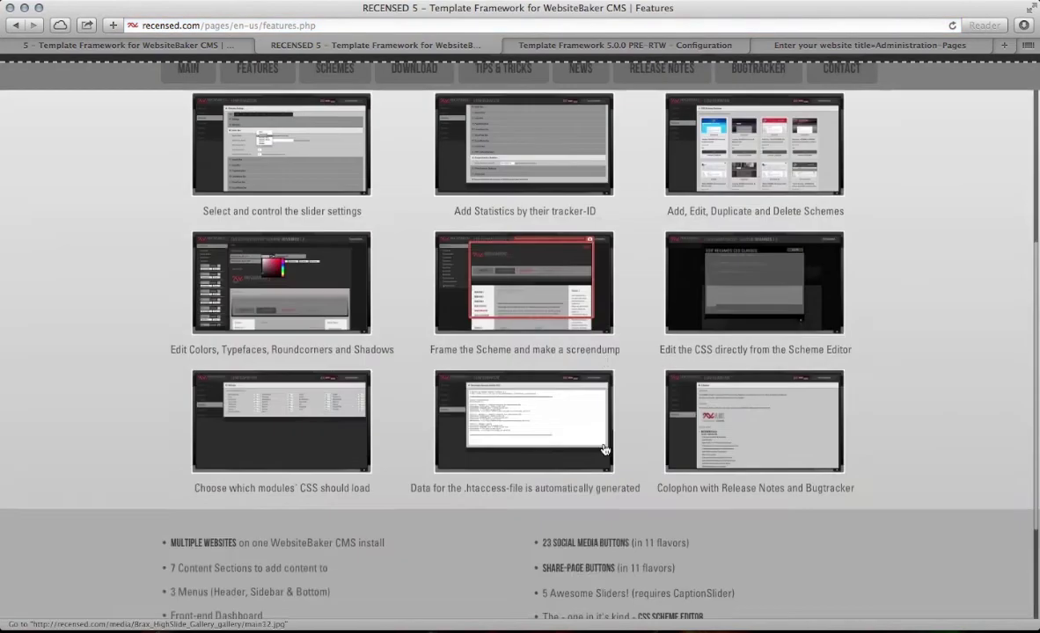
pyautogui.scroll(10, 528, 413)
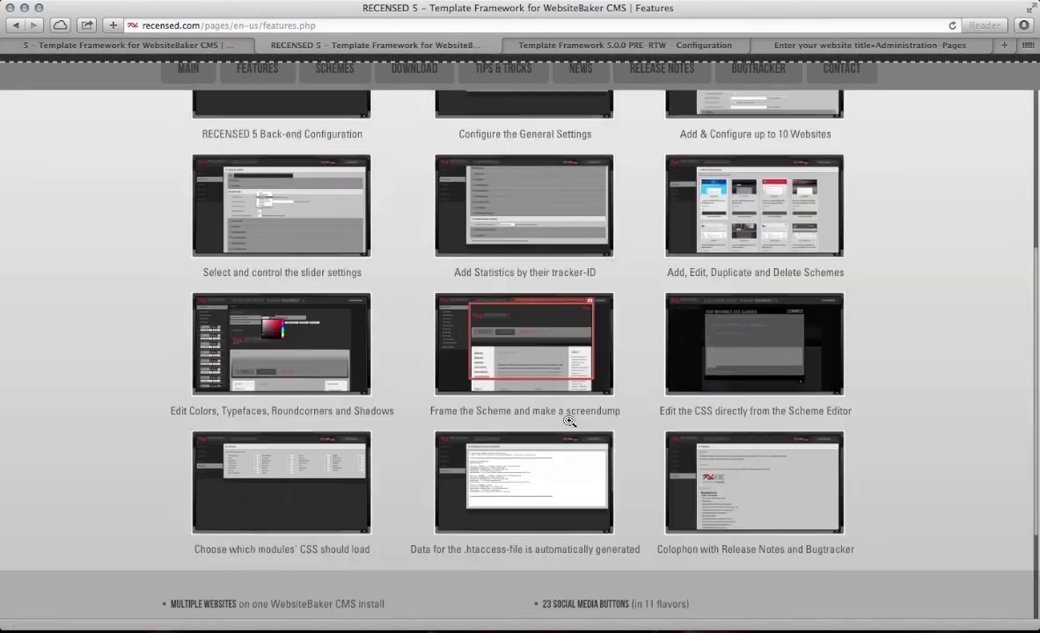
pyautogui.click(264, 266)
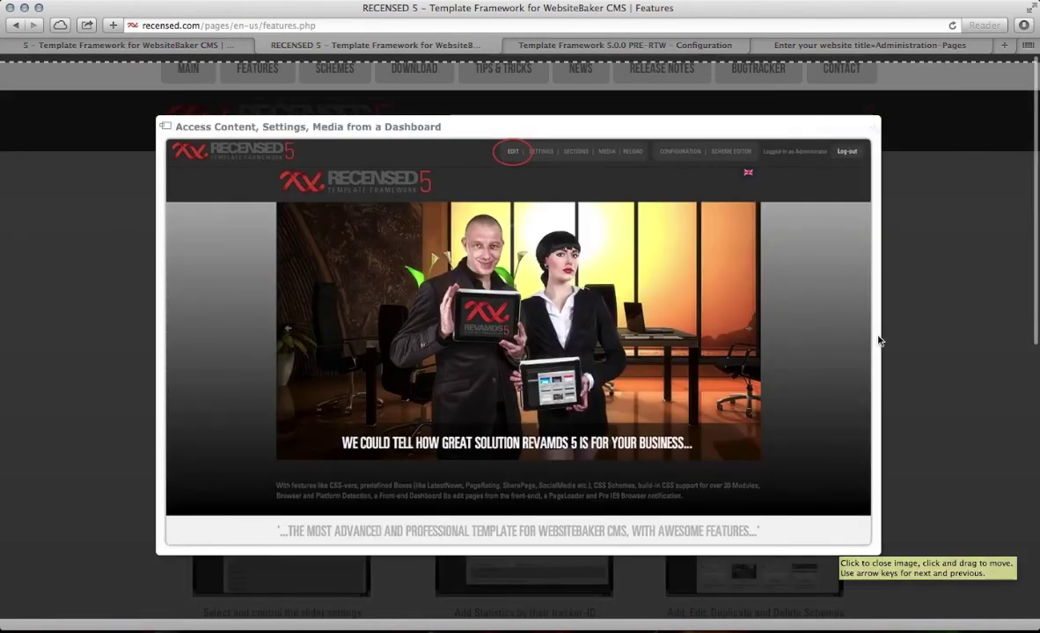
pyautogui.click(869, 123)
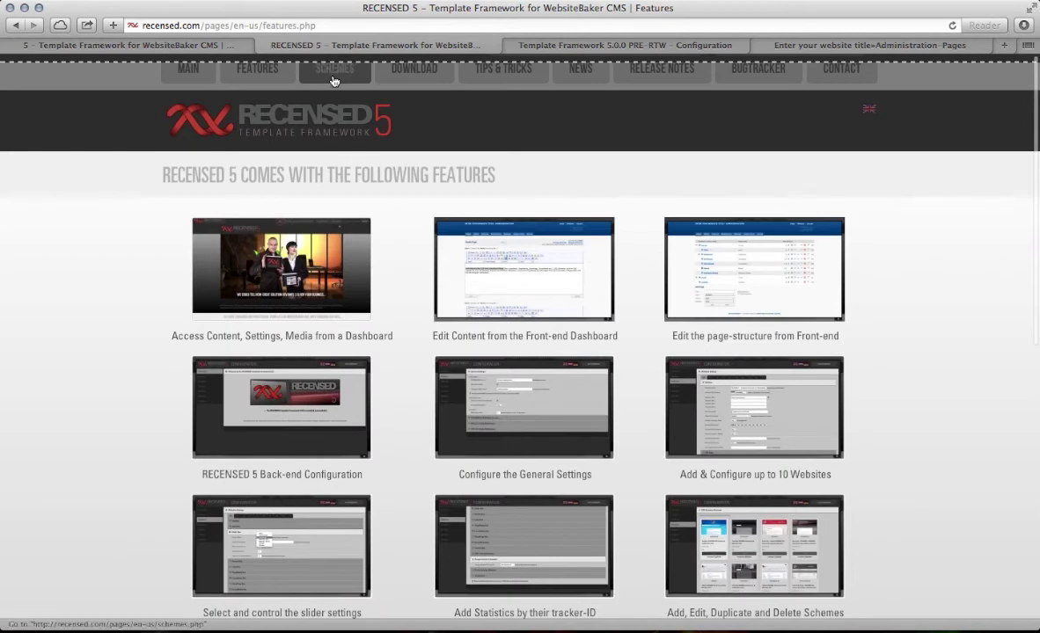
pyautogui.click(192, 75)
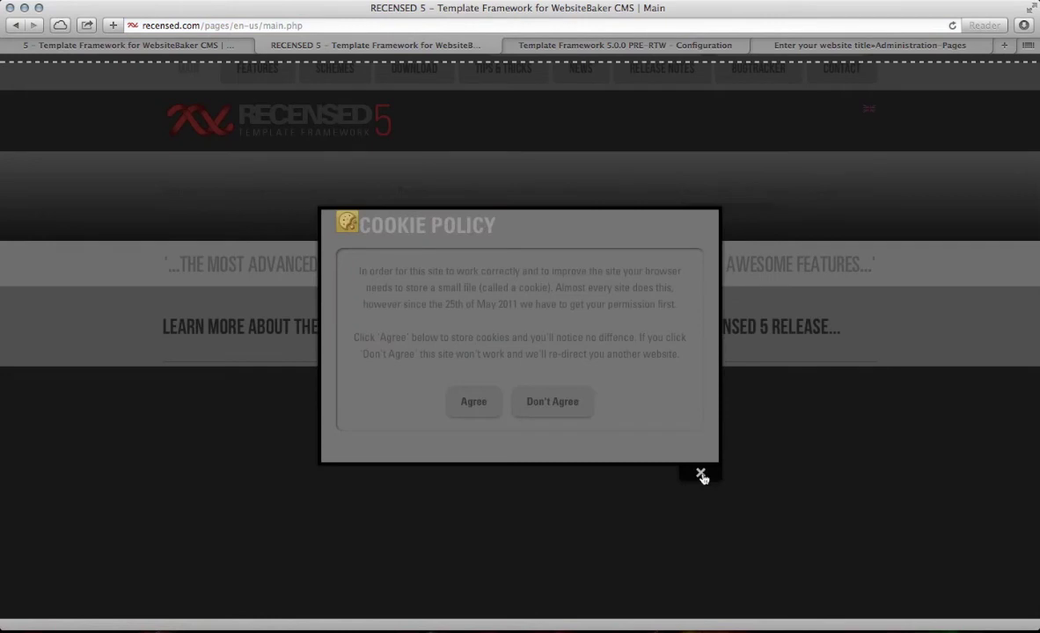
pyautogui.click(701, 475)
# Step: View the Google Maps location from the address box on the REVAMDS 5 main page and close the map
pyautogui.click(198, 45)
pyautogui.scroll(-5, 310, 310)
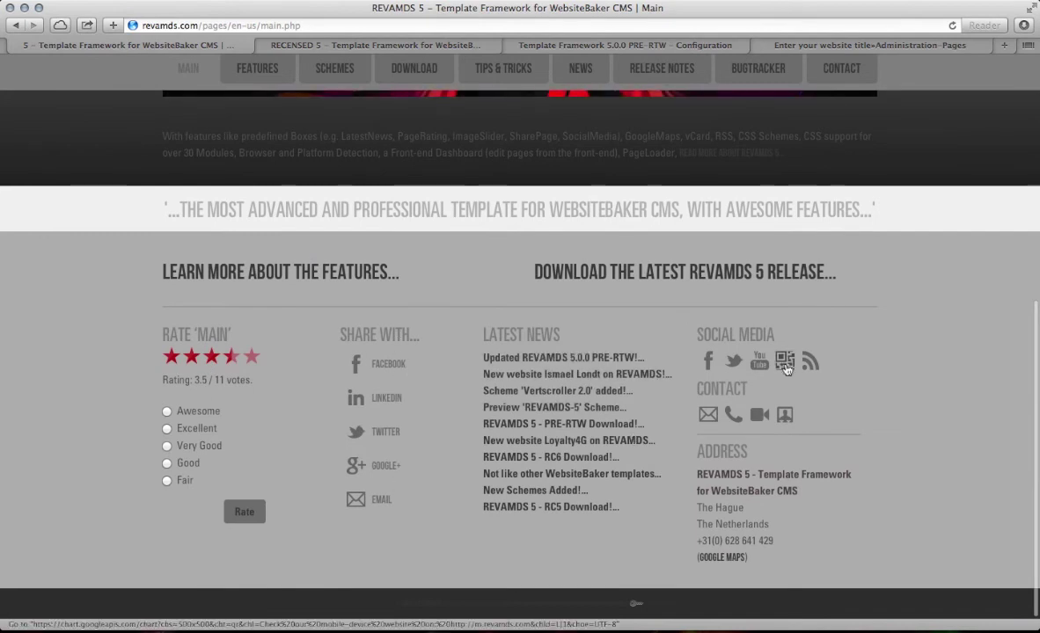
pyautogui.click(723, 557)
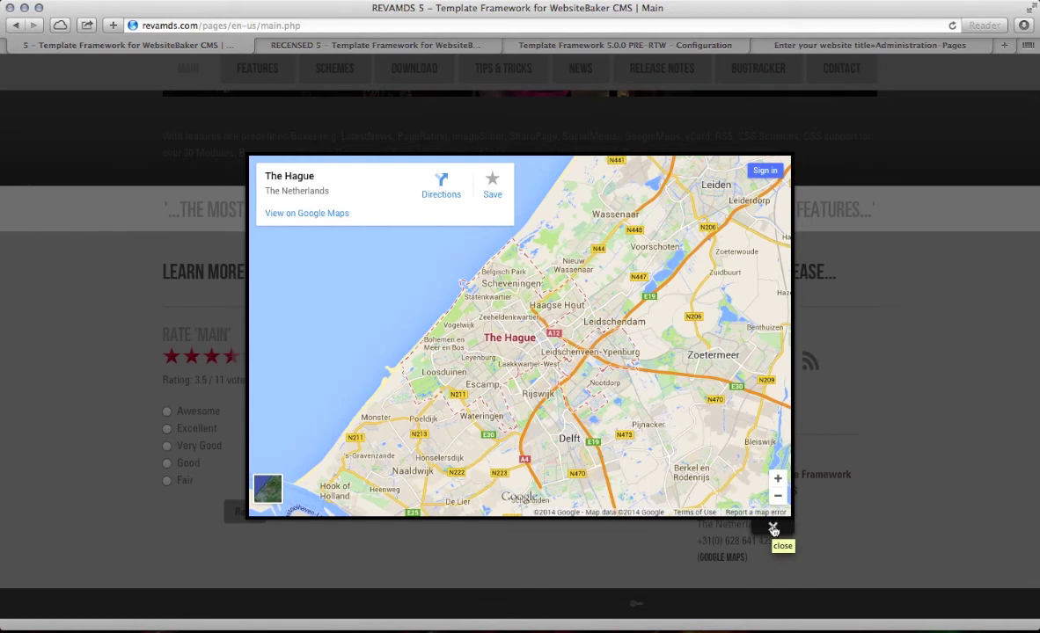
pyautogui.click(773, 530)
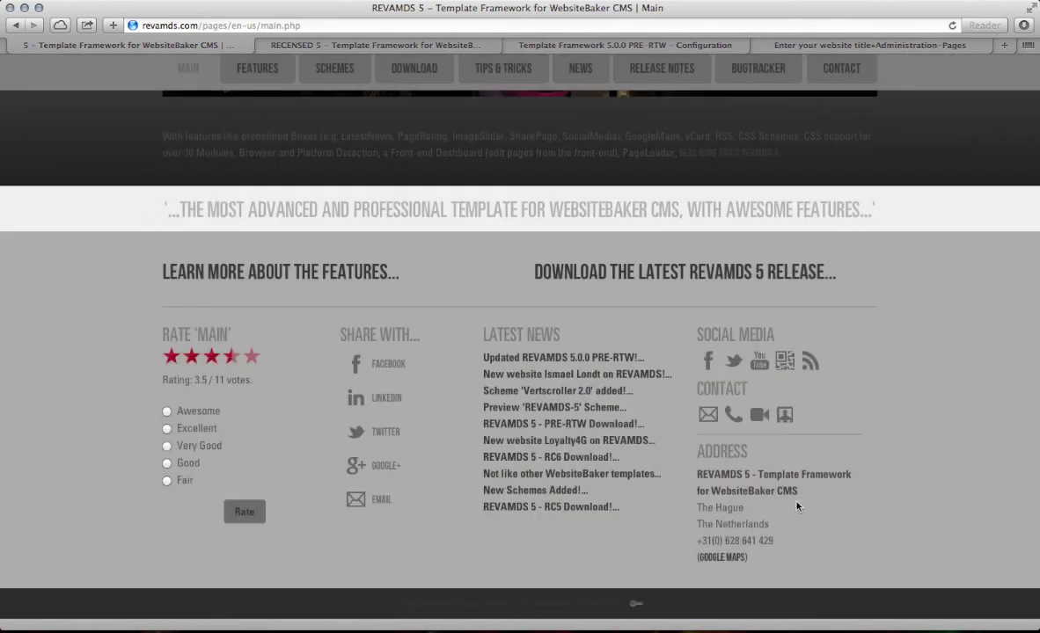
pyautogui.scroll(5, 736, 467)
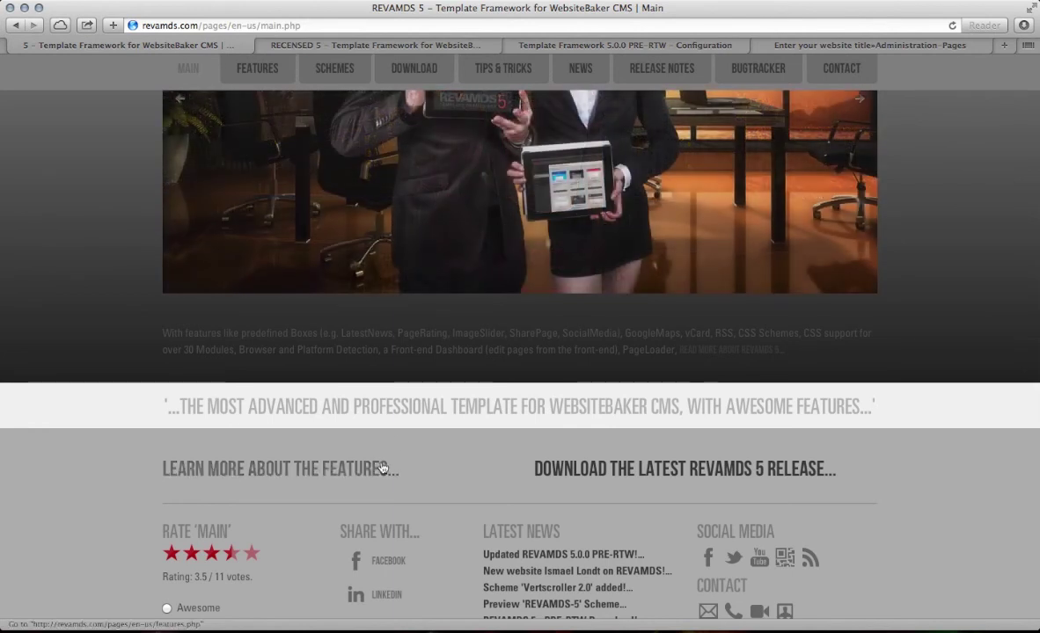
# Step: Close the template Configuration and WebsiteBaker Administration pages, keeping only the REVAMDS 5 and RECENSED 5 sites open
pyautogui.click(441, 47)
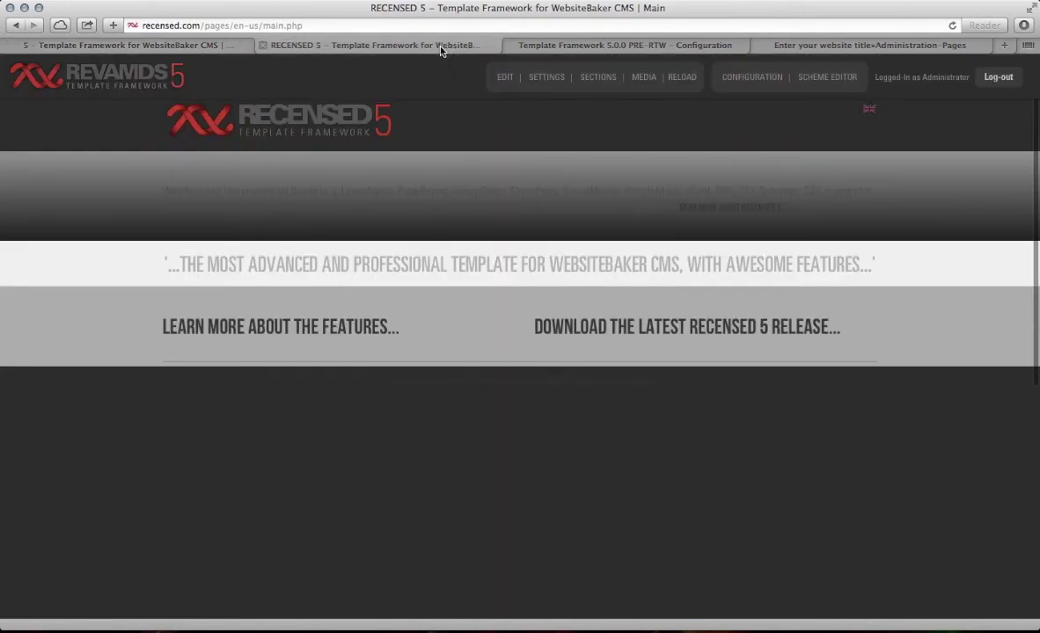
pyautogui.click(580, 48)
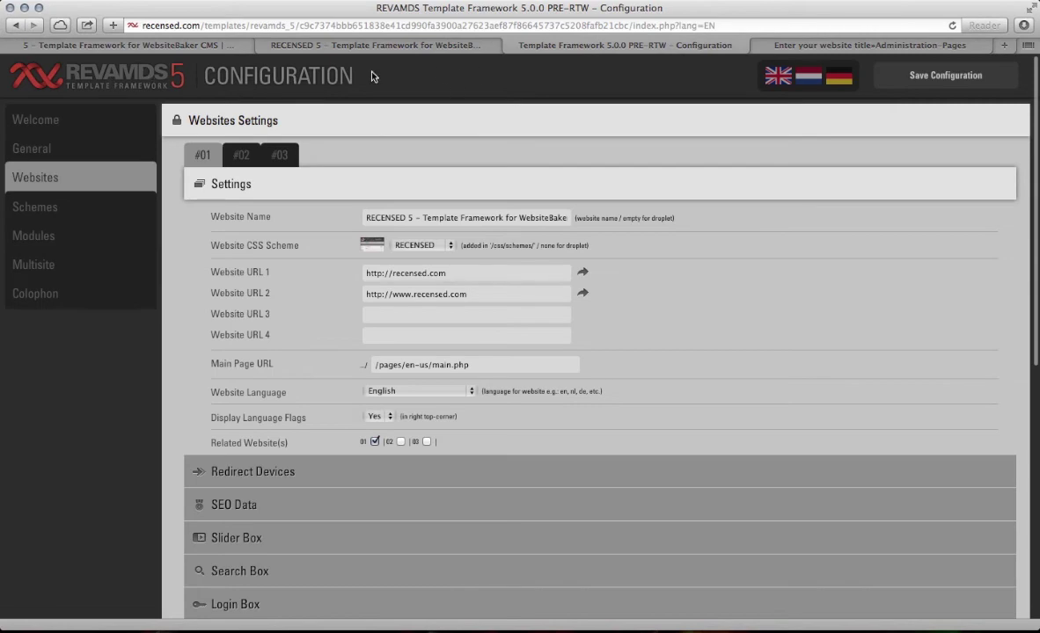
pyautogui.click(393, 47)
pyautogui.click(540, 46)
pyautogui.click(511, 46)
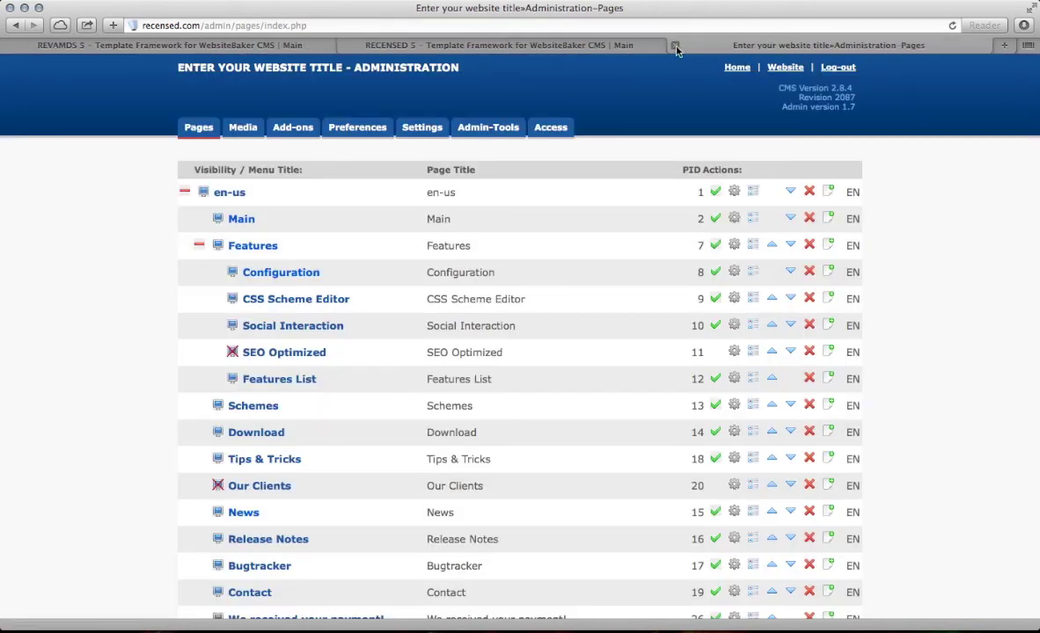
pyautogui.click(674, 49)
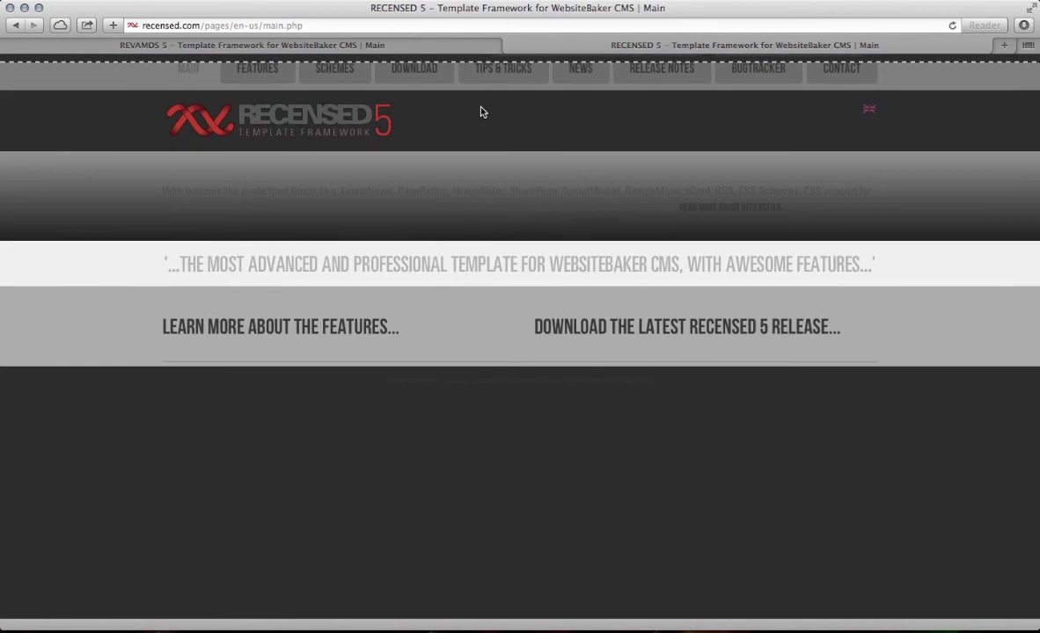
# Step: Reveal the front-end dashboard on the RECENSED 5 main page, view the page's content editor, and close it
pyautogui.moveTo(425, 56)
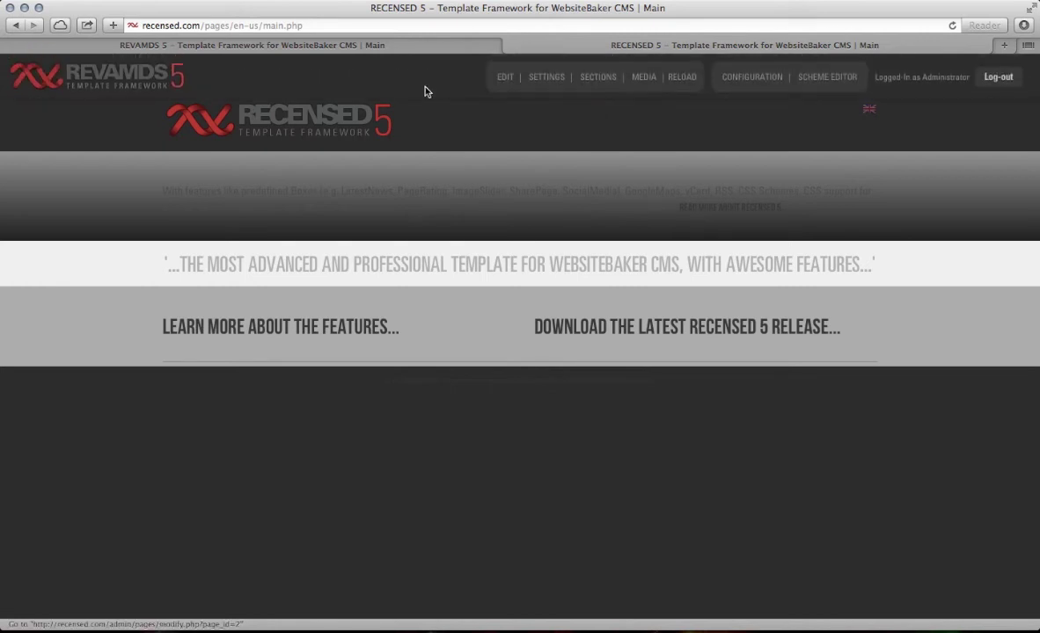
pyautogui.moveTo(723, 65)
pyautogui.moveTo(683, 70)
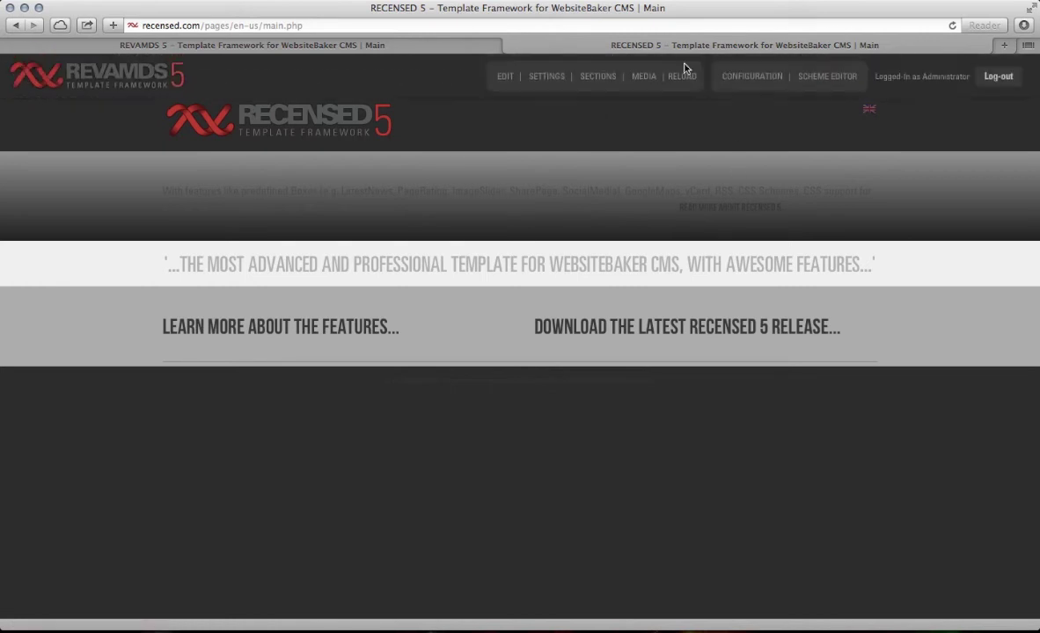
pyautogui.click(506, 79)
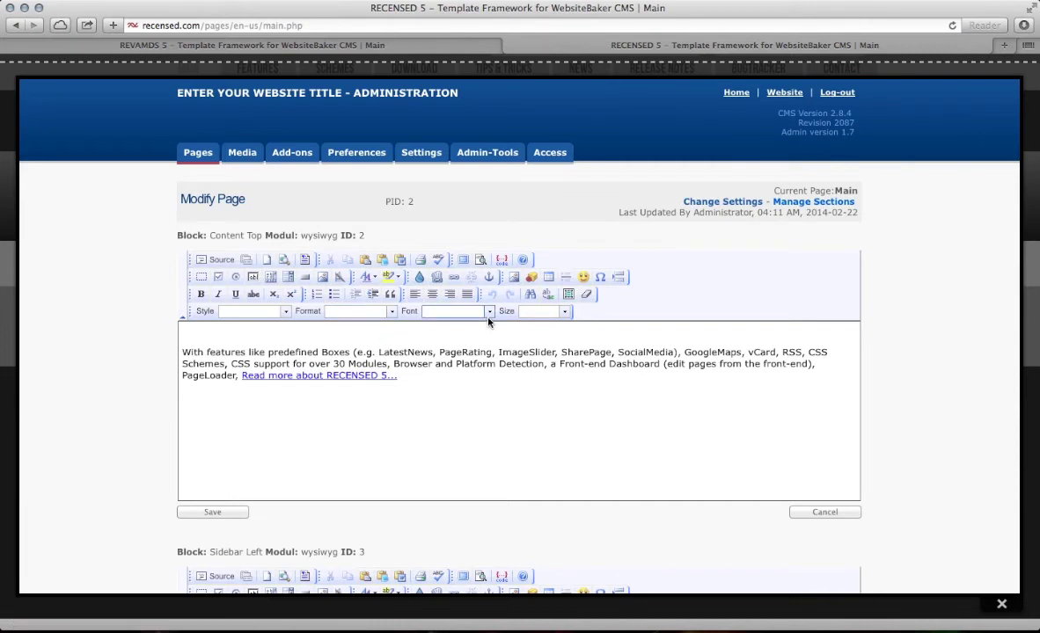
pyautogui.click(1002, 606)
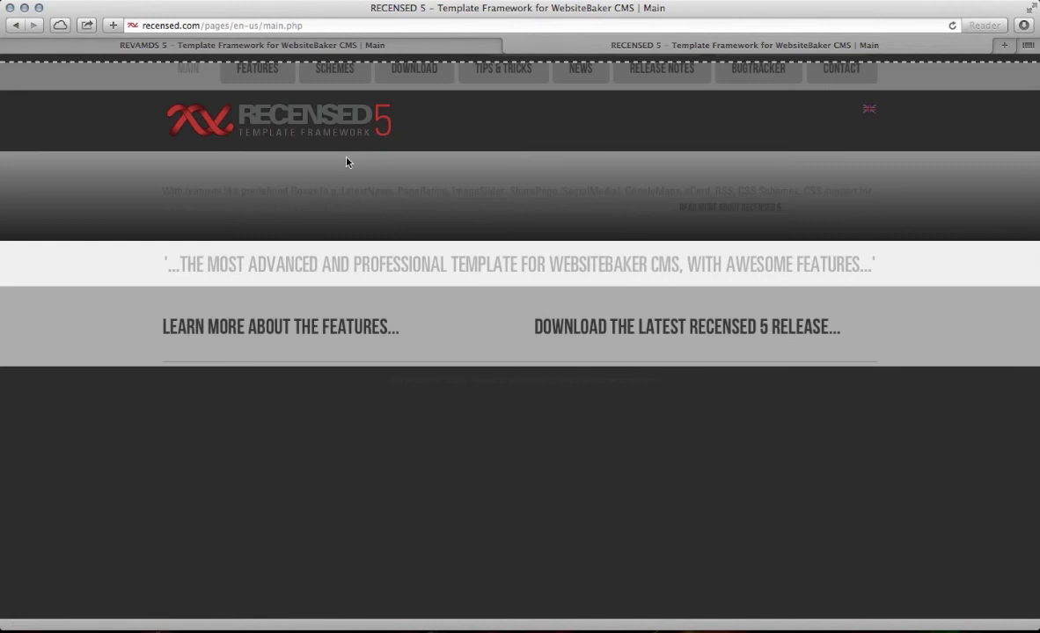
# Step: Go to the Configuration page under Features, dismiss the cookie notice, review its content blocks in the front-end editor, and close the editor
pyautogui.moveTo(262, 76)
pyautogui.click(277, 103)
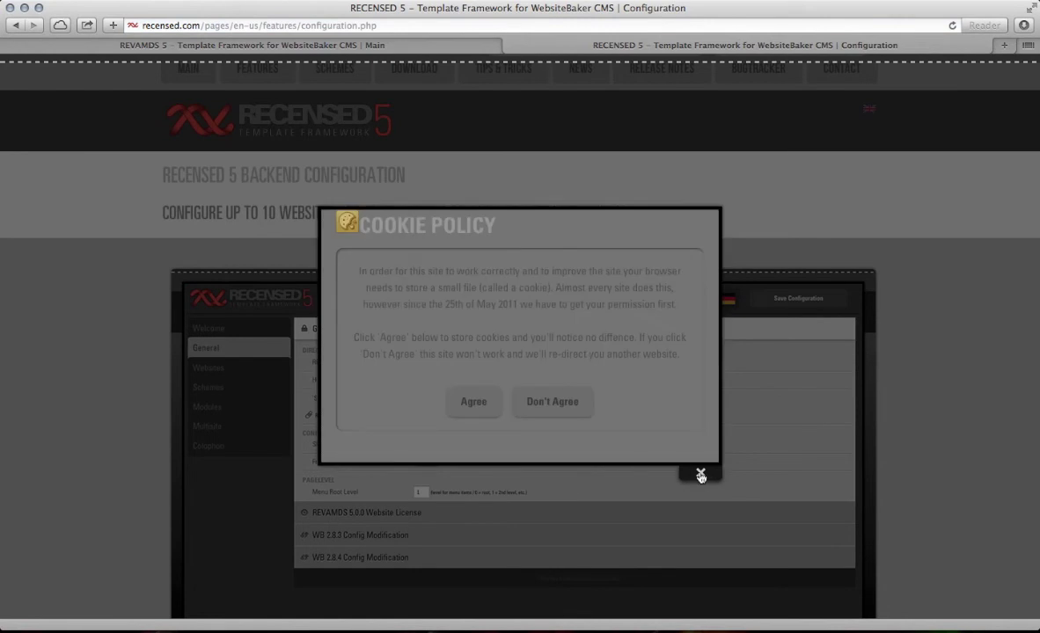
pyautogui.click(700, 473)
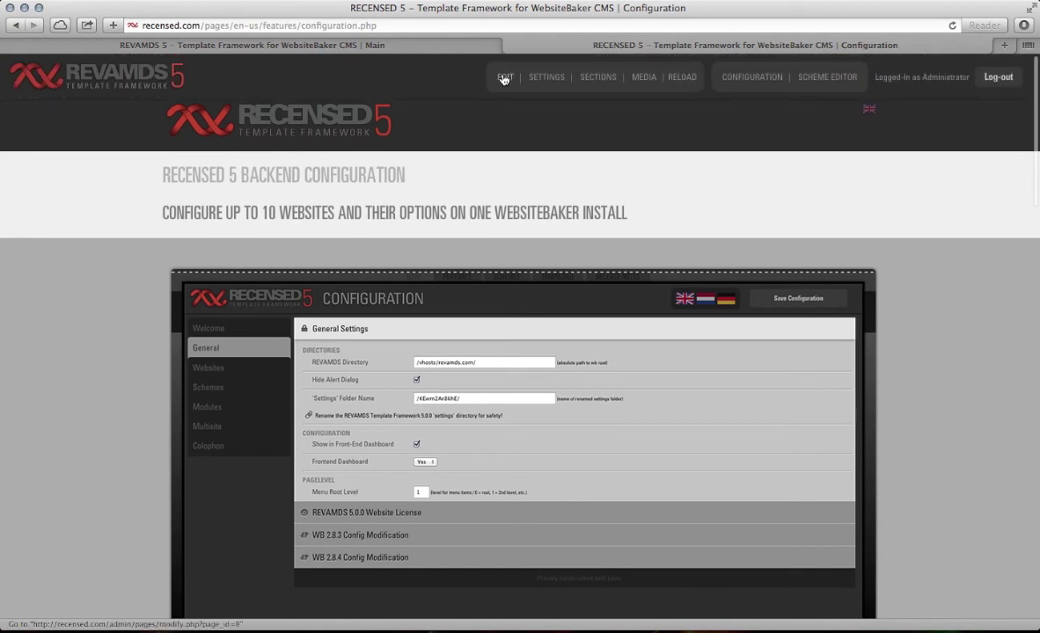
pyautogui.click(505, 69)
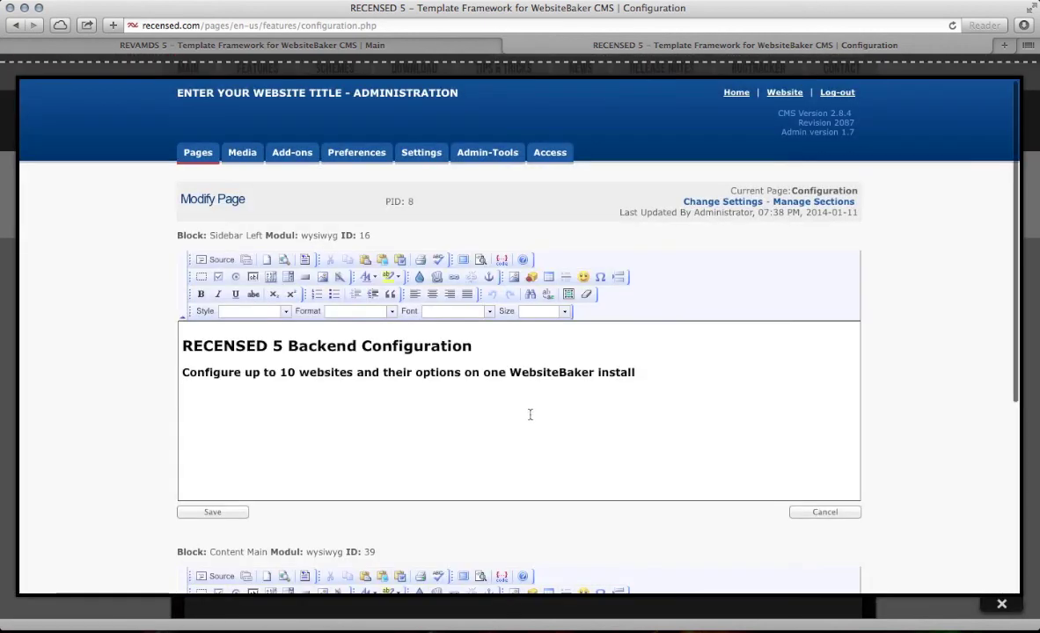
pyautogui.scroll(-4, 529, 415)
pyautogui.scroll(-5, 530, 414)
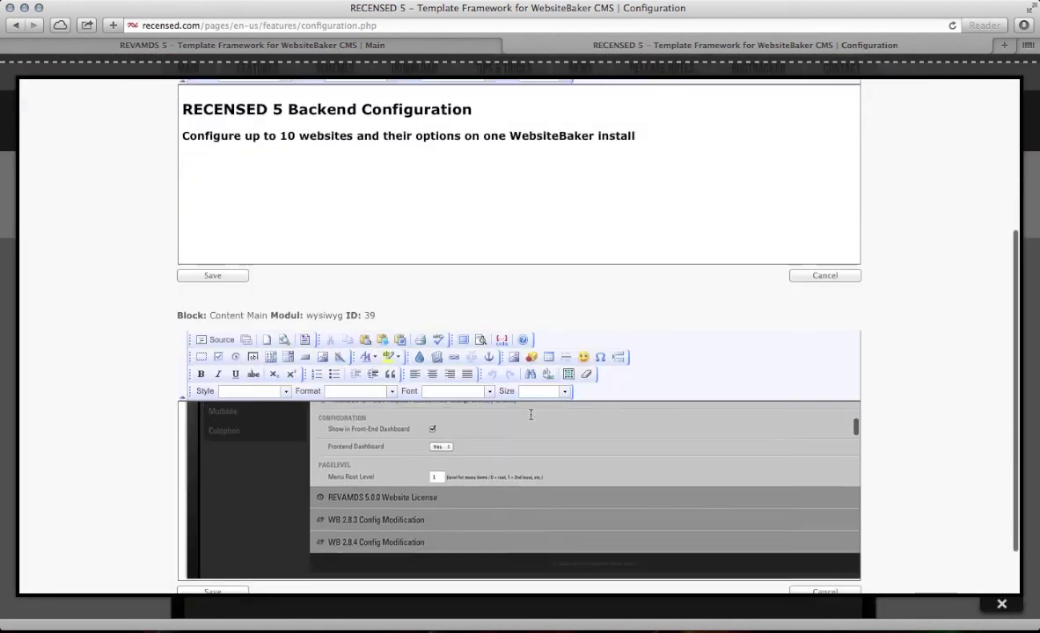
pyautogui.click(1001, 604)
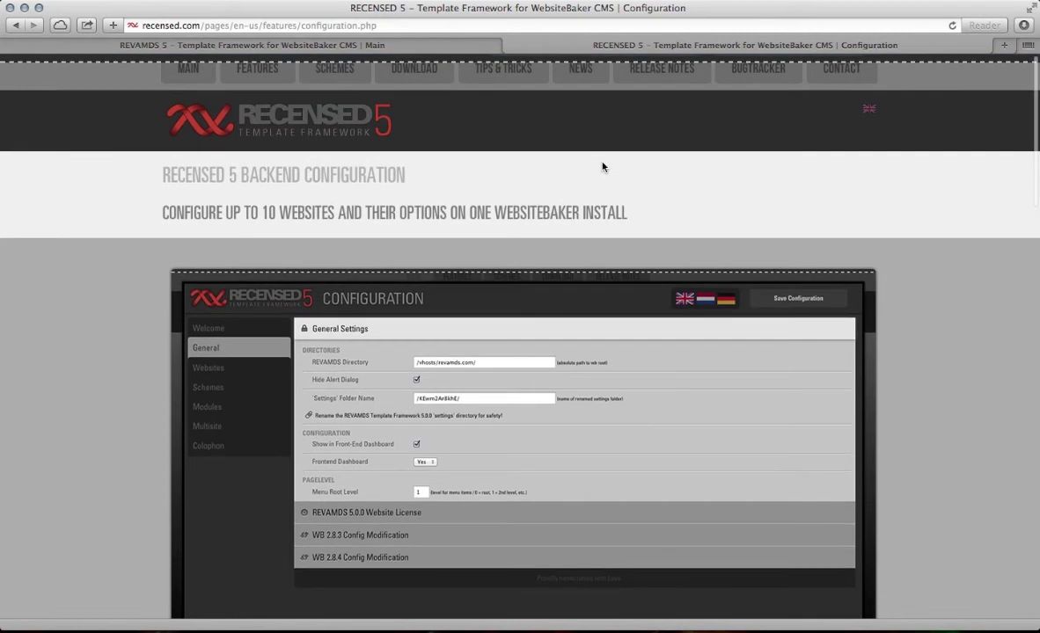
# Step: View the site's media folders from the front-end dashboard, and open the template Configuration page
pyautogui.moveTo(463, 69)
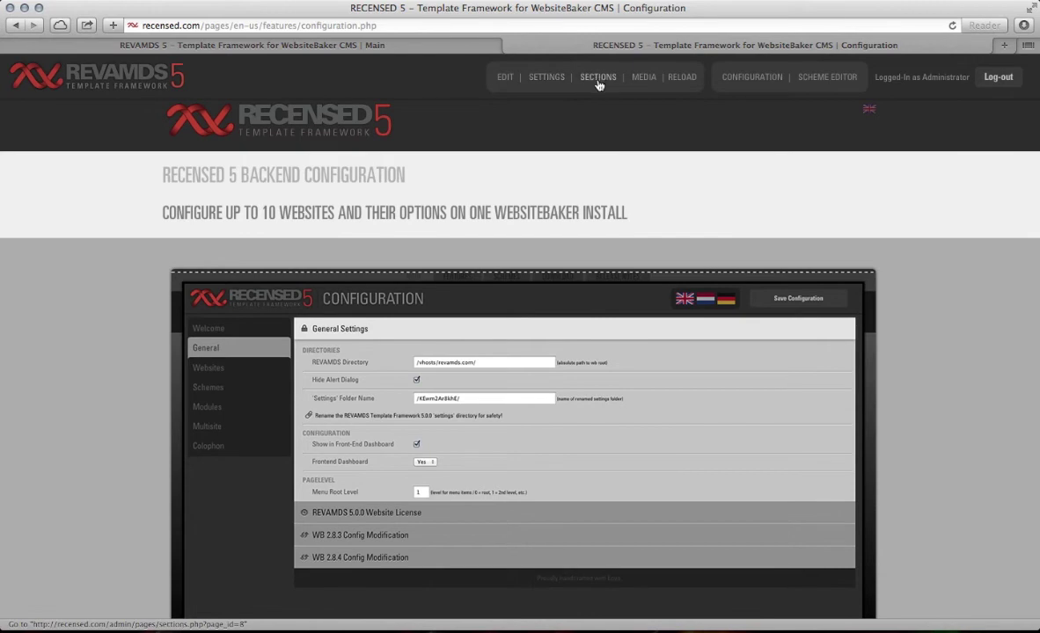
pyautogui.click(645, 79)
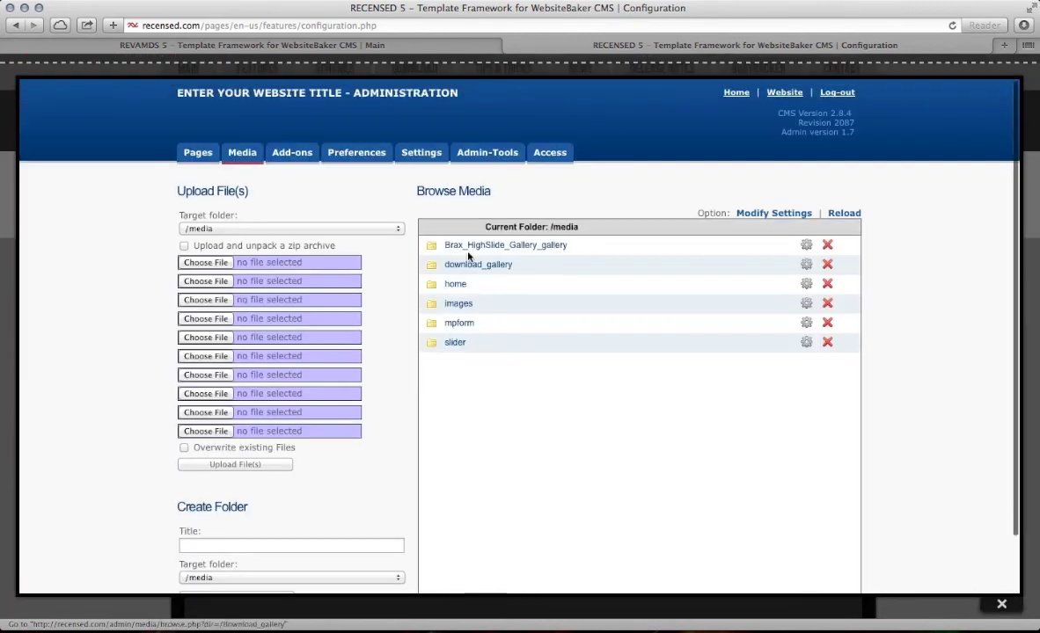
pyautogui.moveTo(703, 69)
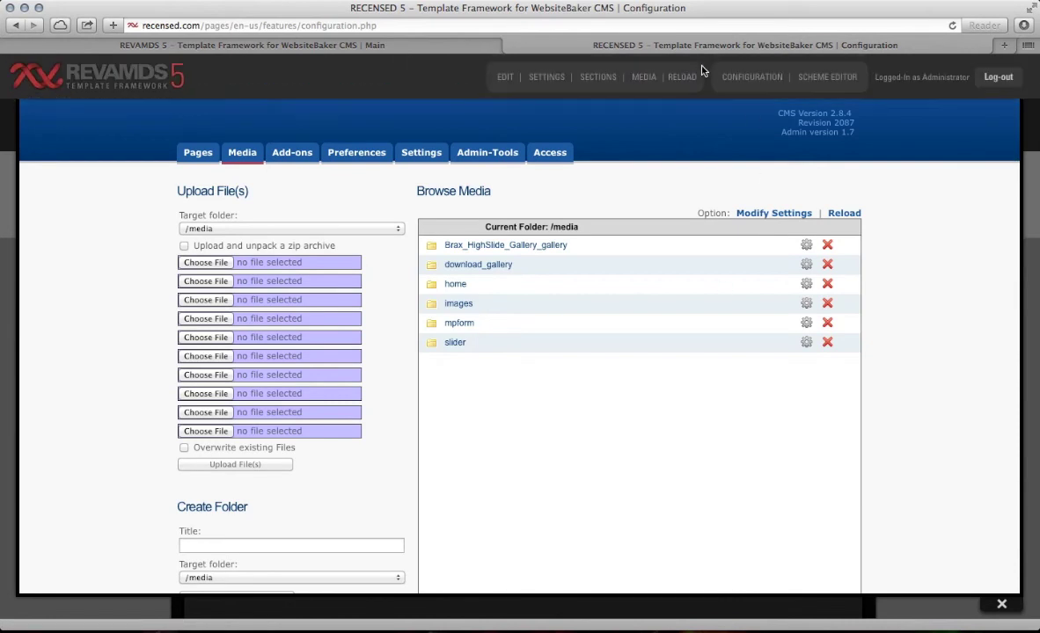
pyautogui.click(754, 78)
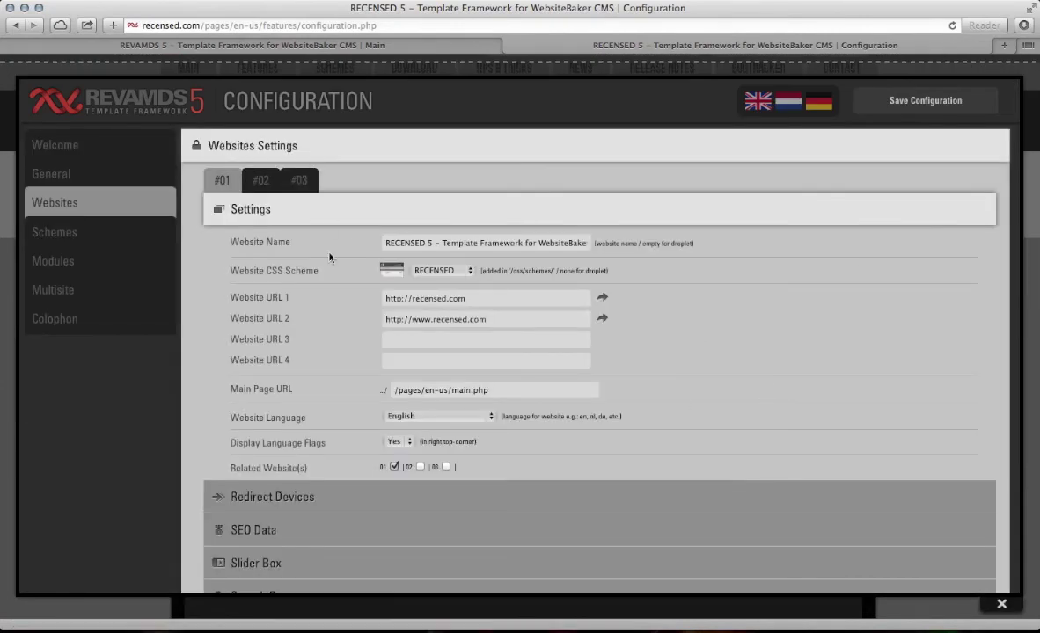
pyautogui.moveTo(635, 61)
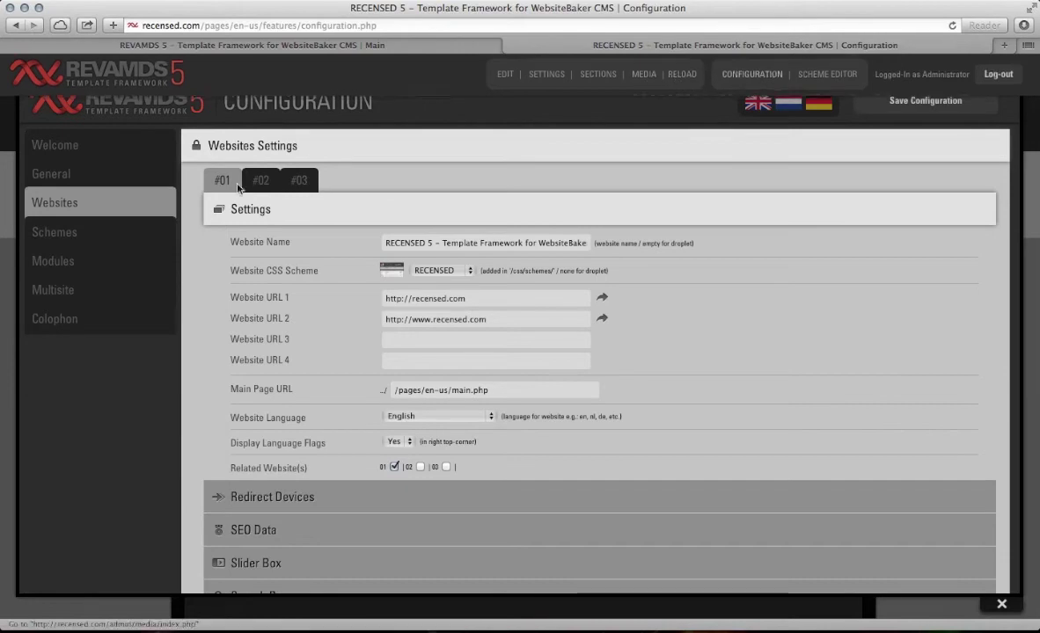
# Step: In the General settings, switch Show in Front-End Dashboard off and on again, and view the Frontend Dashboard choices
pyautogui.click(59, 179)
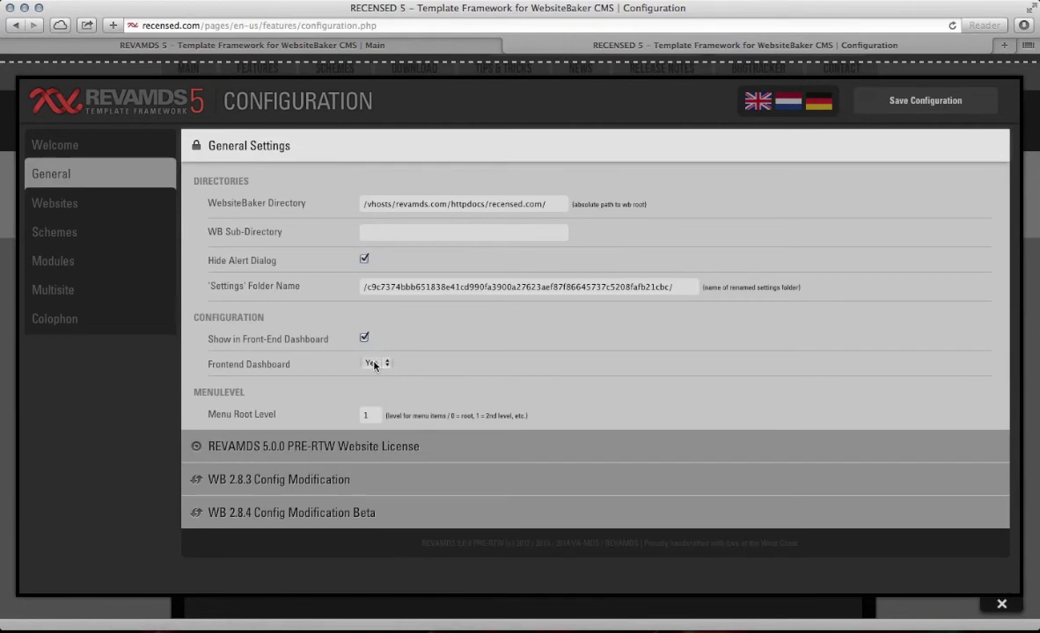
pyautogui.click(374, 364)
pyautogui.click(372, 361)
pyautogui.click(371, 366)
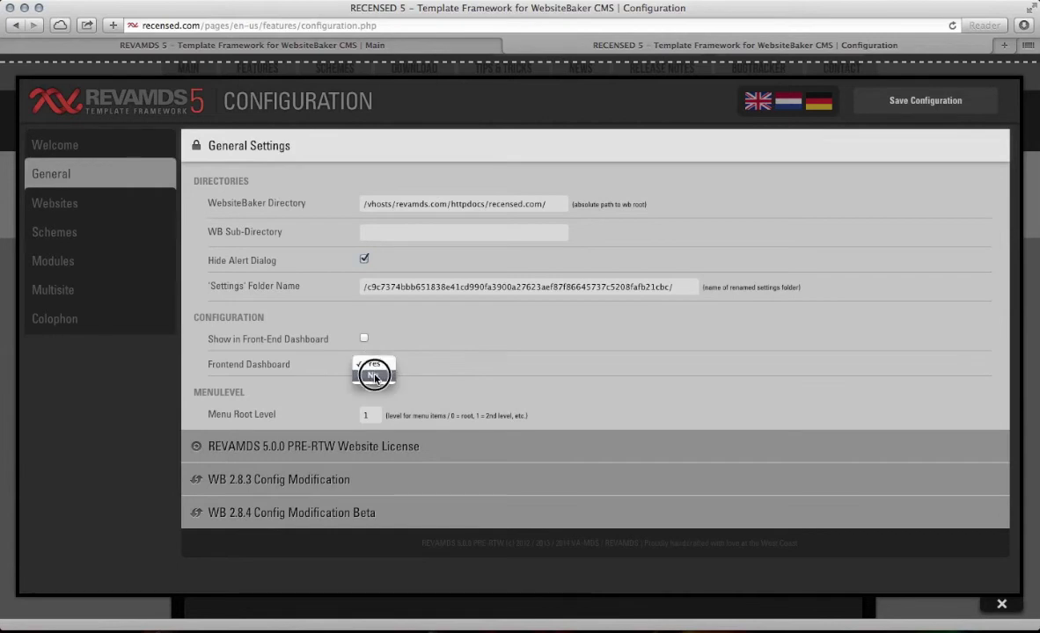
pyautogui.click(433, 347)
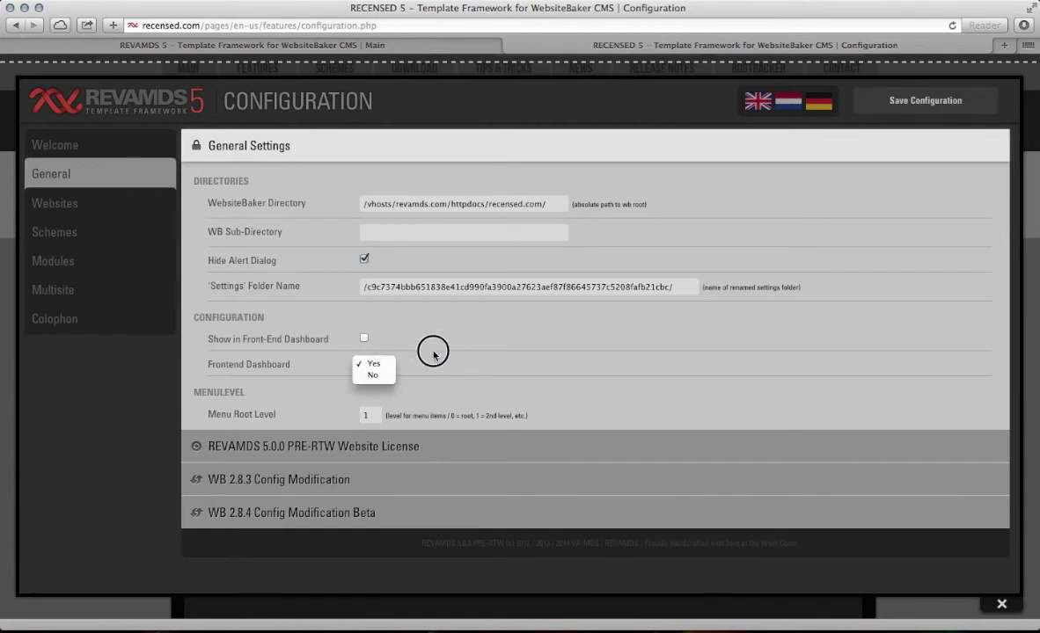
pyautogui.click(365, 341)
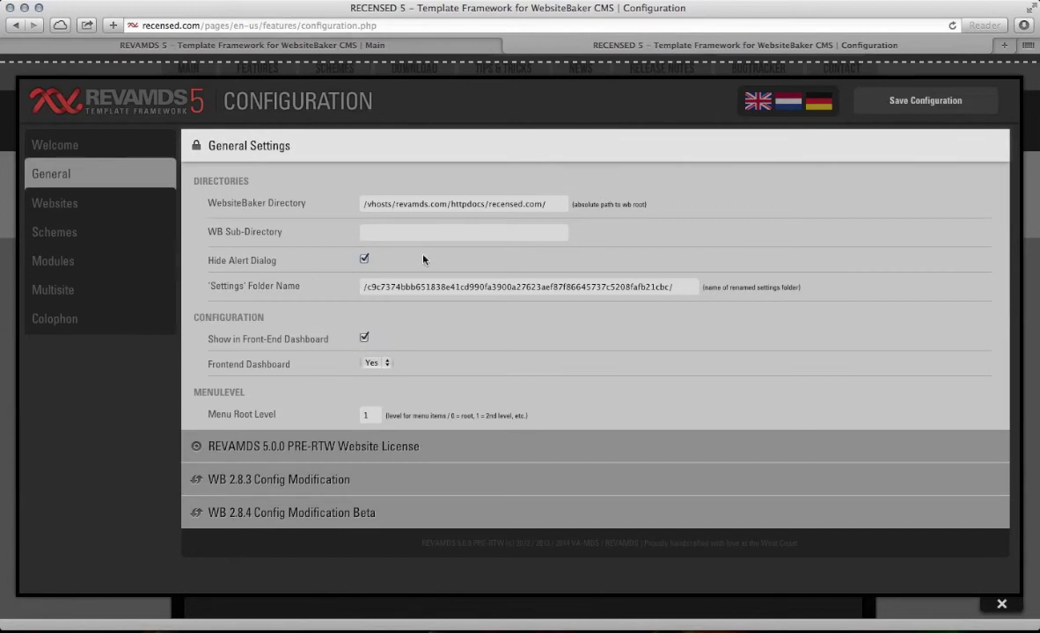
pyautogui.moveTo(762, 82)
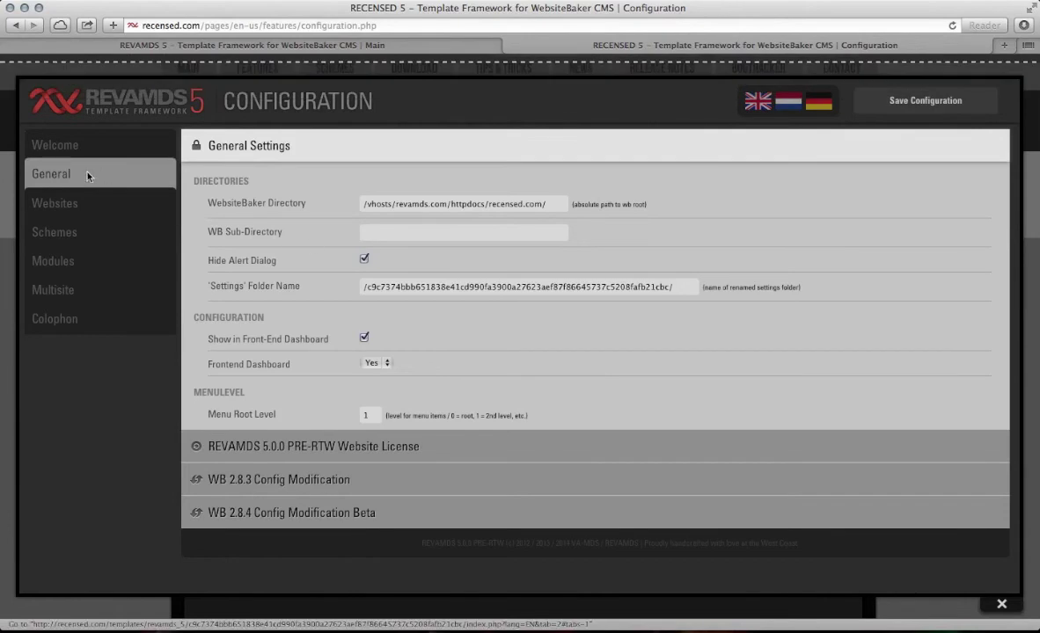
# Step: Review the Websites settings of website #01, including its name, CSS scheme, URLs, language and the further option sections
pyautogui.click(70, 203)
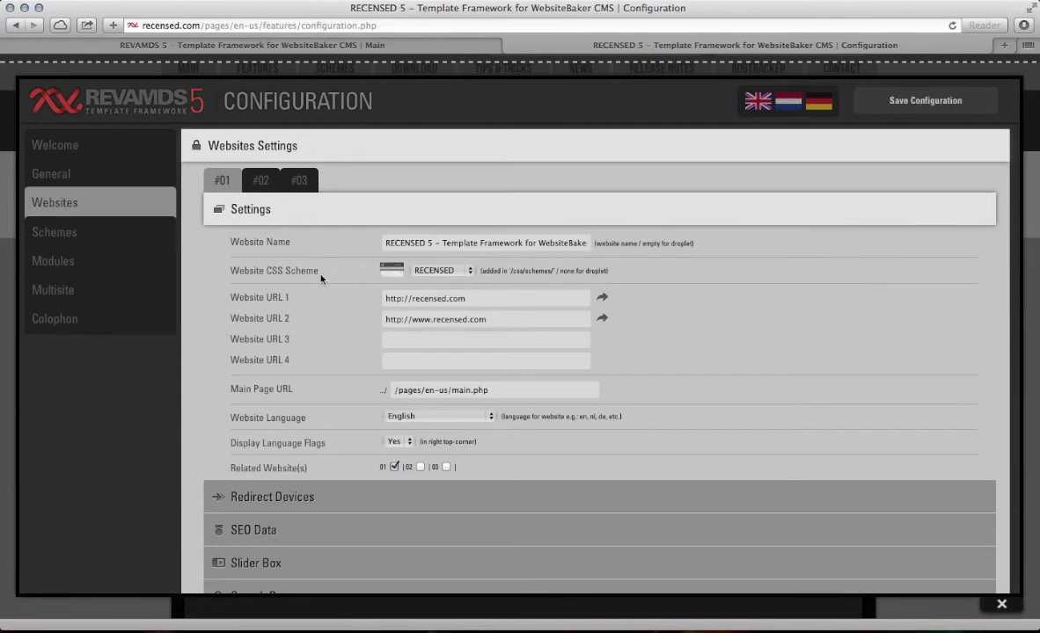
pyautogui.scroll(-5, 320, 274)
pyautogui.scroll(-1, 320, 271)
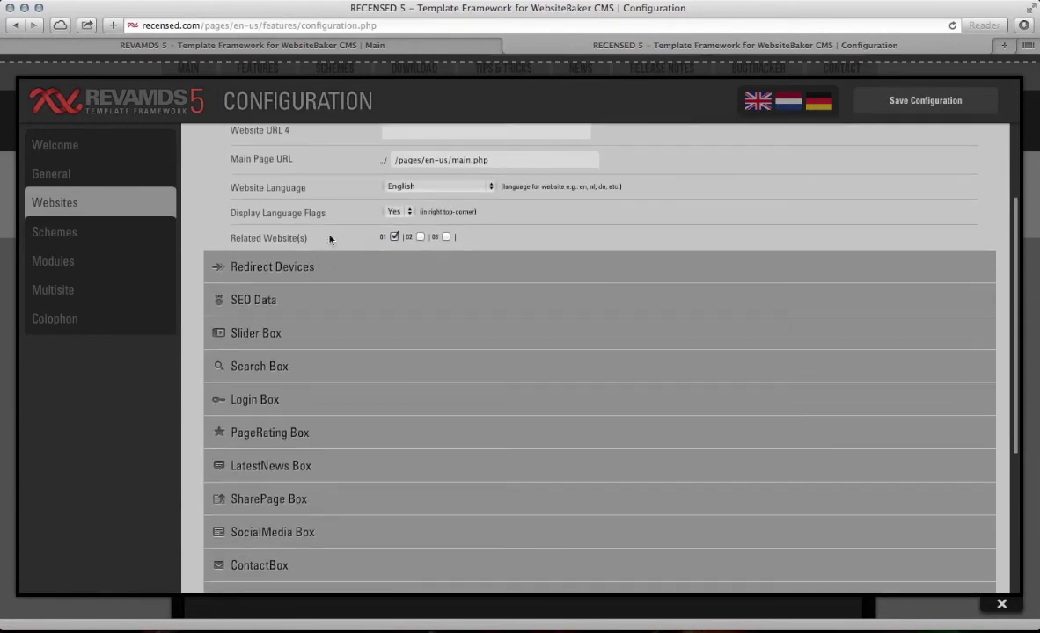
pyautogui.scroll(3, 325, 257)
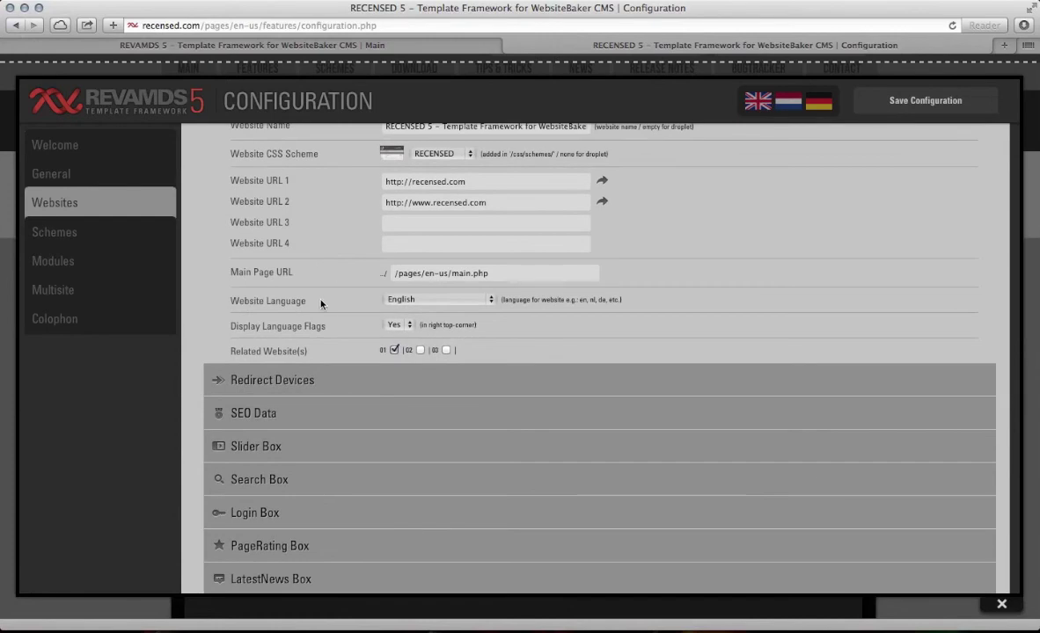
pyautogui.scroll(-2, 321, 304)
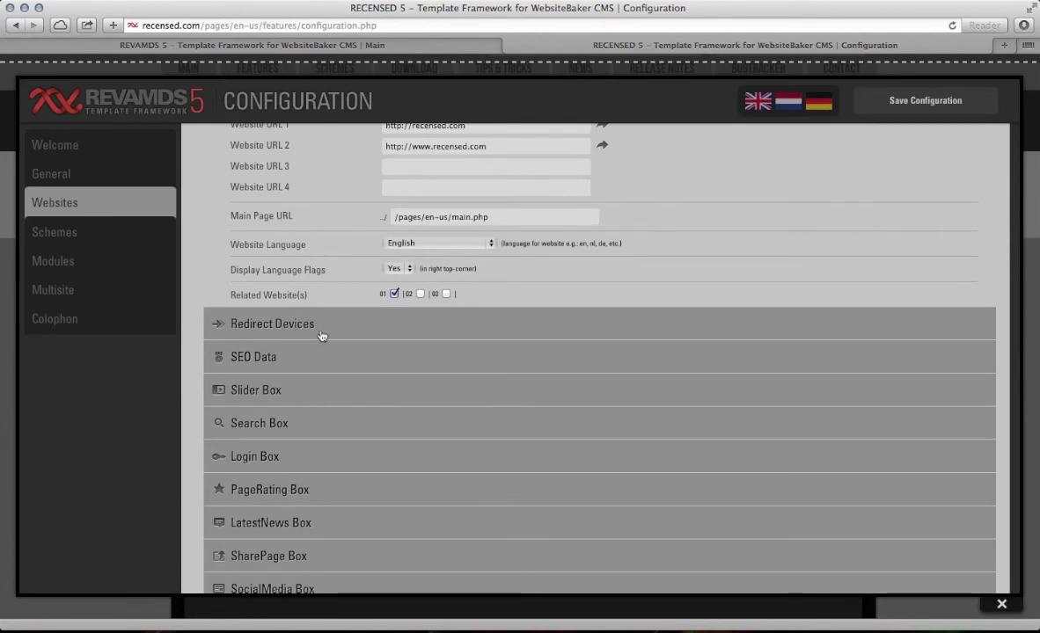
pyautogui.scroll(2, 317, 342)
# Step: In website #01's Redirect Devices options, try Enable Mobile Website with Yes and set it back to No
pyautogui.click(300, 380)
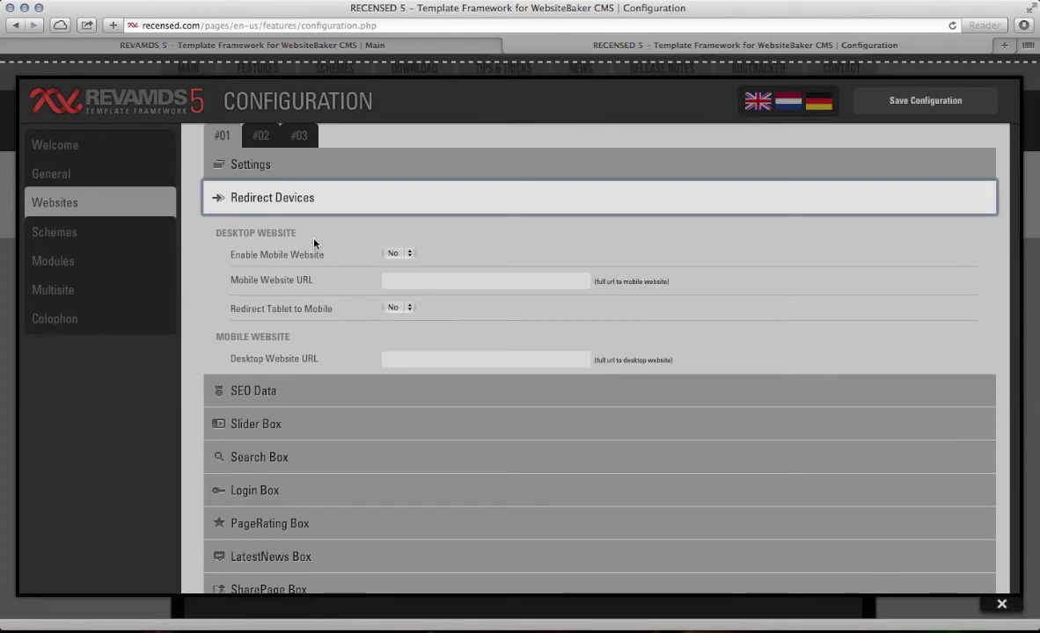
pyautogui.click(398, 255)
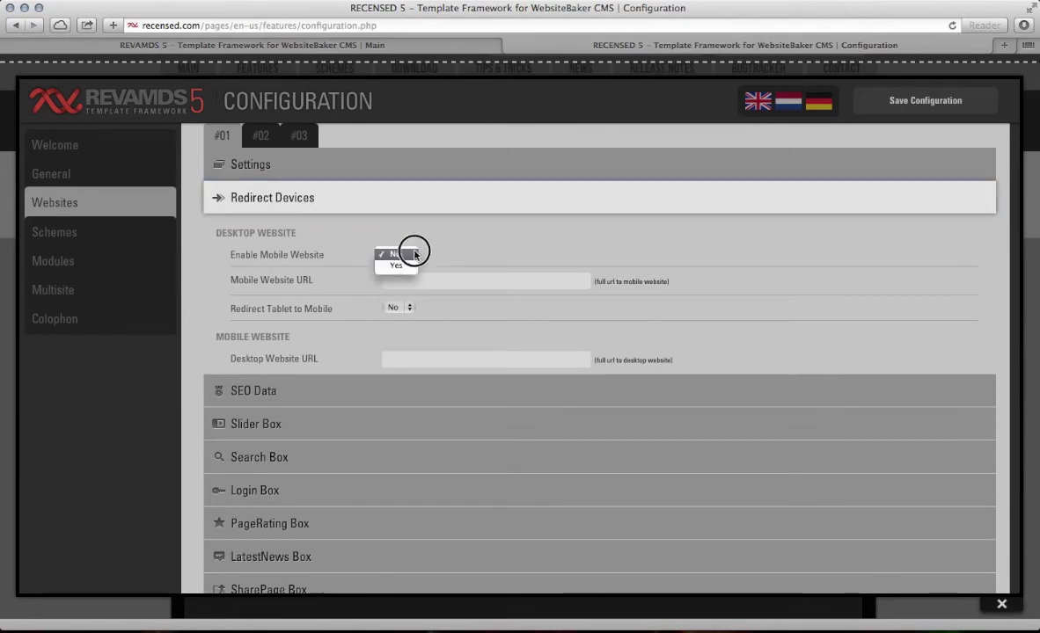
pyautogui.click(442, 247)
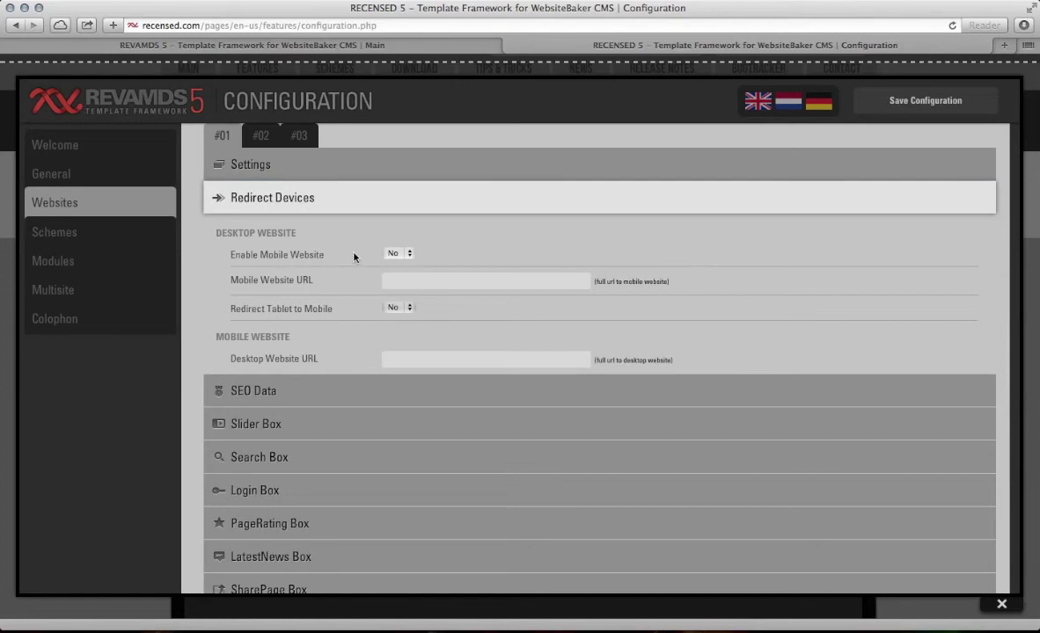
pyautogui.click(406, 255)
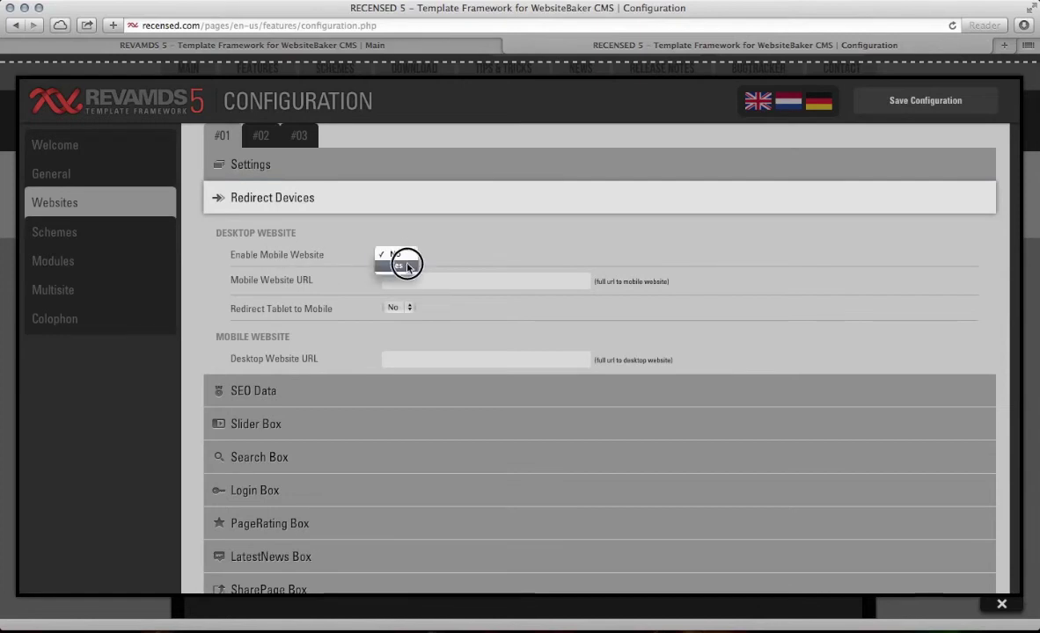
pyautogui.click(389, 264)
pyautogui.click(398, 281)
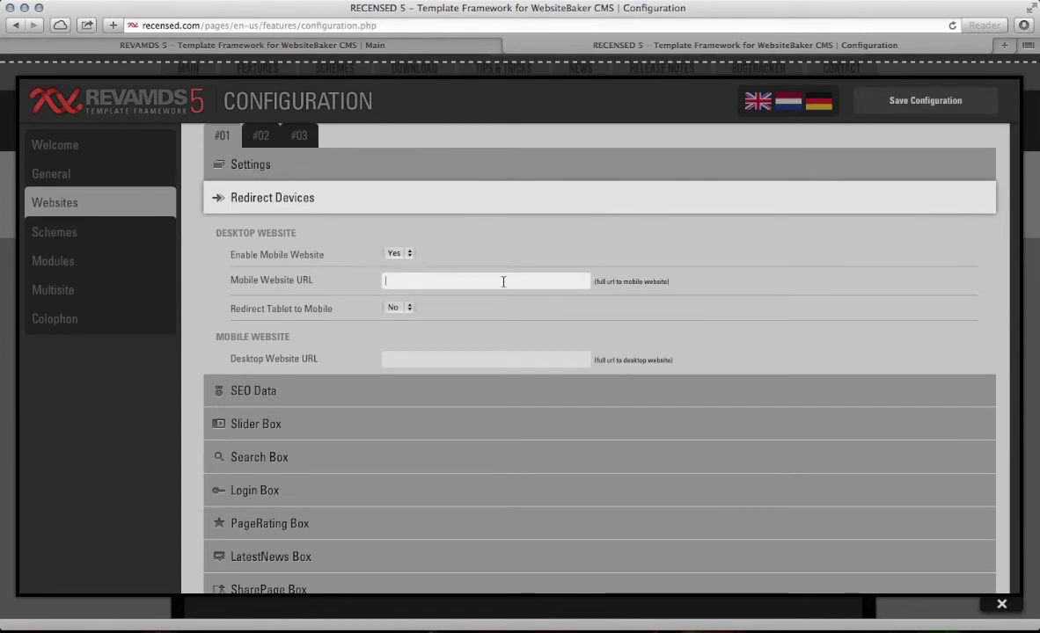
pyautogui.click(396, 254)
pyautogui.click(393, 242)
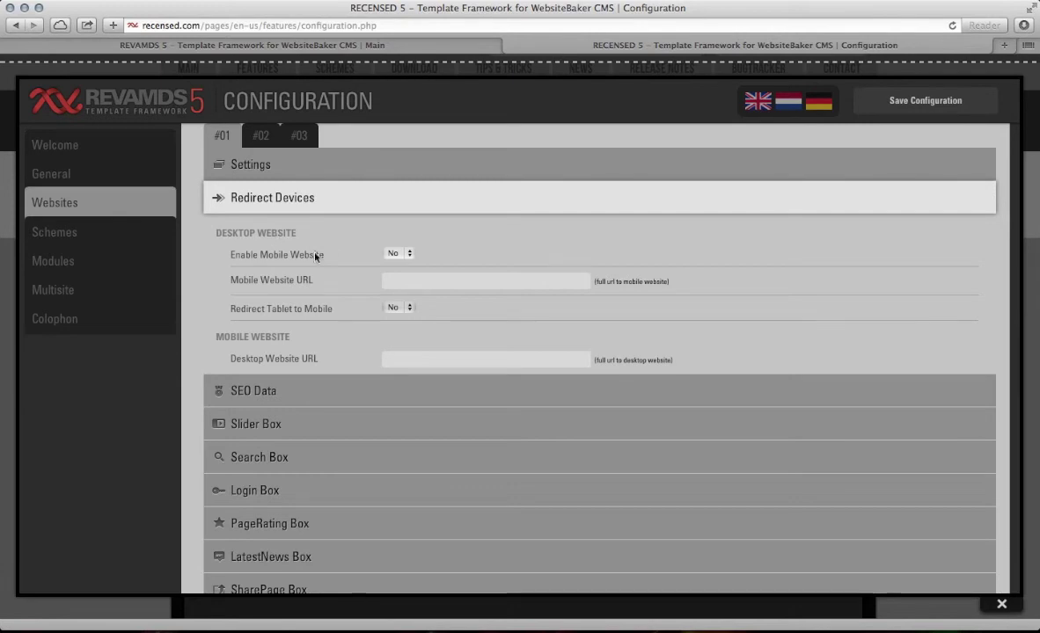
# Step: Examine the Mobile Website URL, Redirect Tablet to Mobile and Desktop Website URL options for device redirection
pyautogui.click(396, 281)
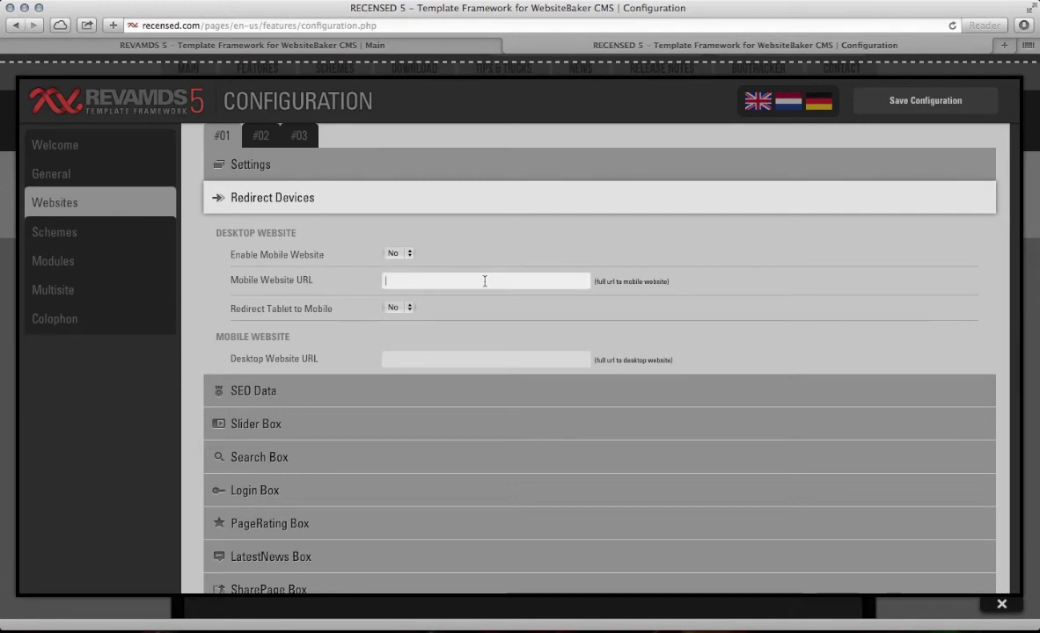
pyautogui.click(392, 308)
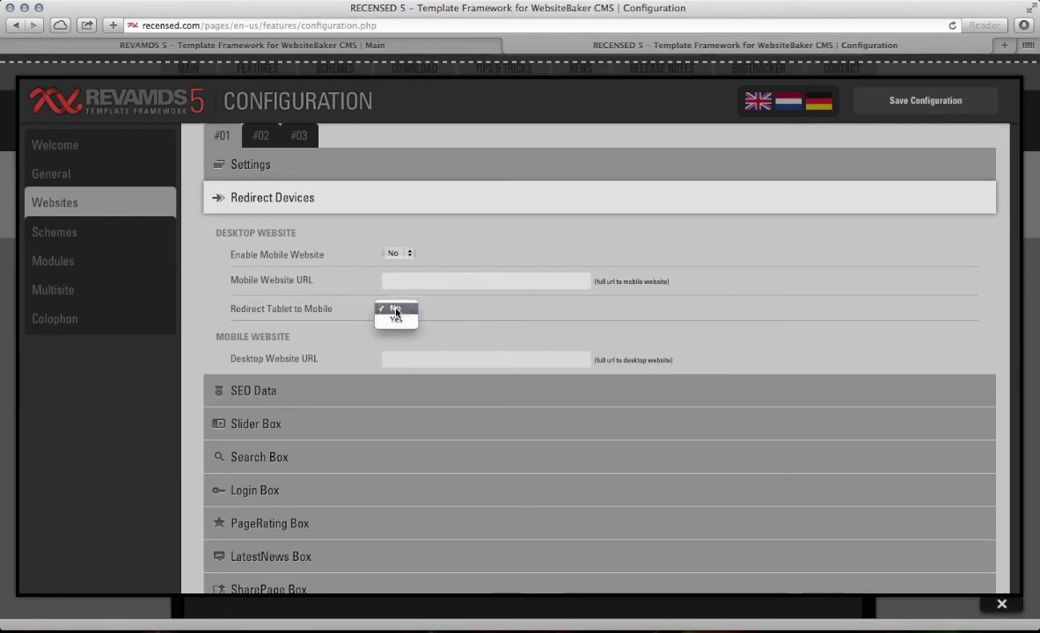
pyautogui.click(317, 308)
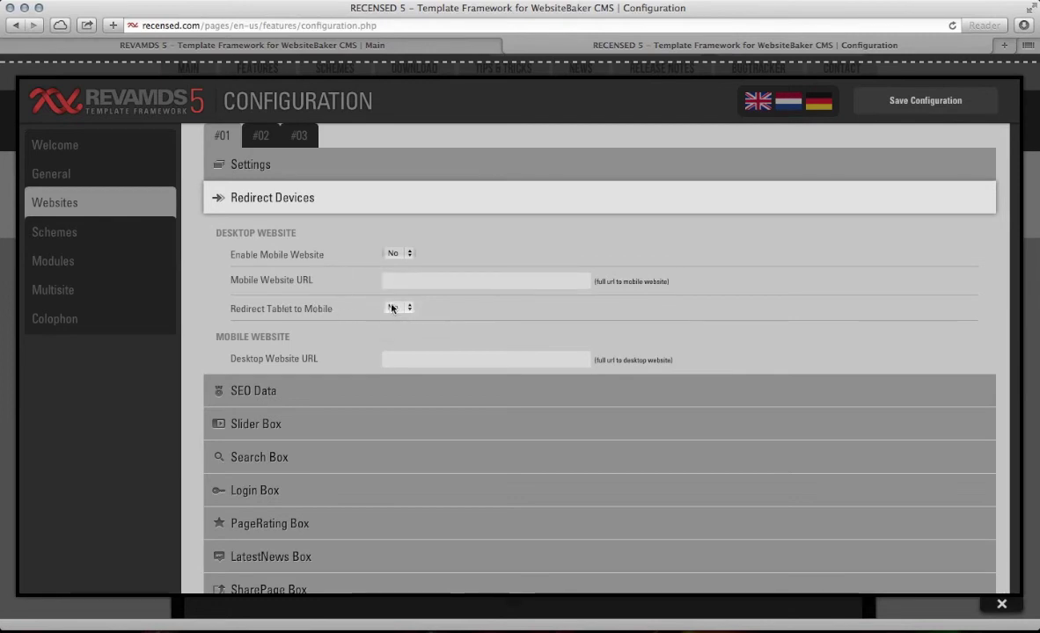
pyautogui.click(394, 307)
pyautogui.click(389, 311)
pyautogui.click(386, 280)
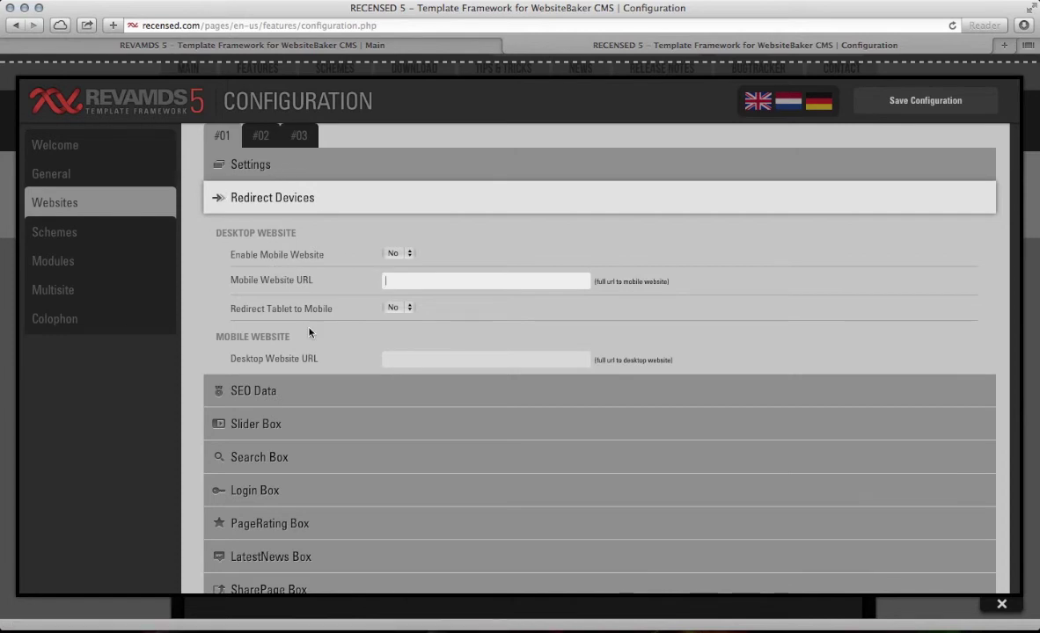
pyautogui.scroll(-3, 309, 332)
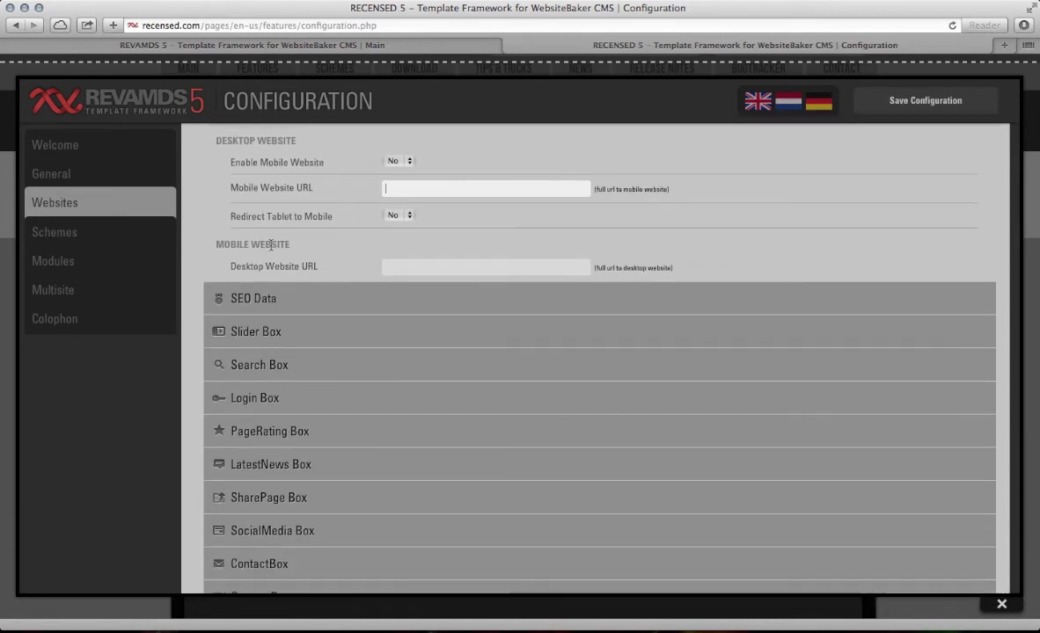
pyautogui.click(388, 266)
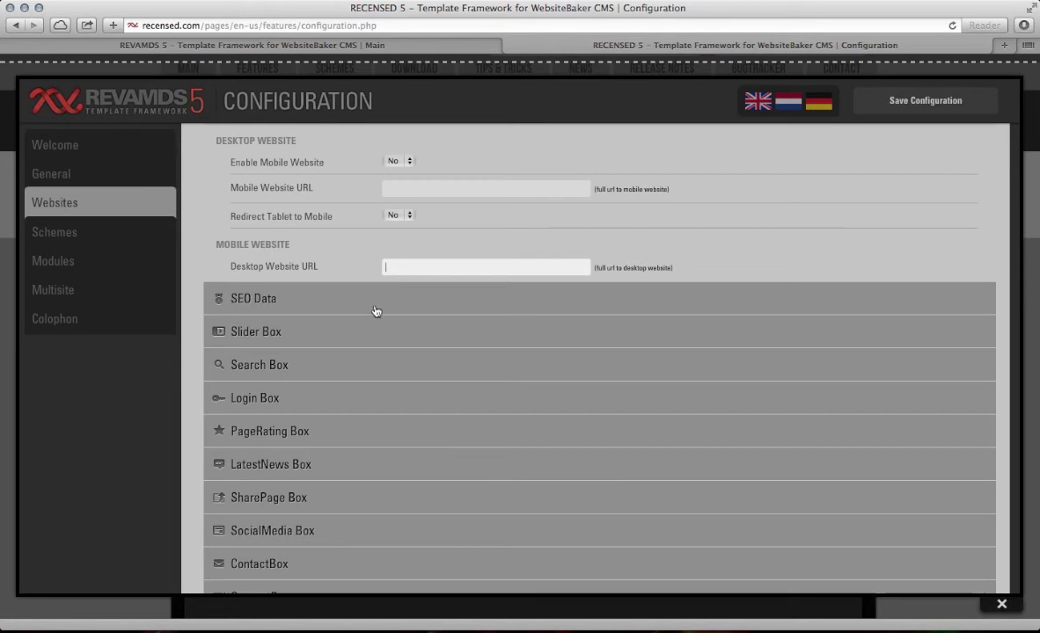
# Step: Examine website #01's SEO Data options: site description, site keywords, robots choices and extra meta-tags
pyautogui.scroll(3, 356, 319)
pyautogui.click(290, 378)
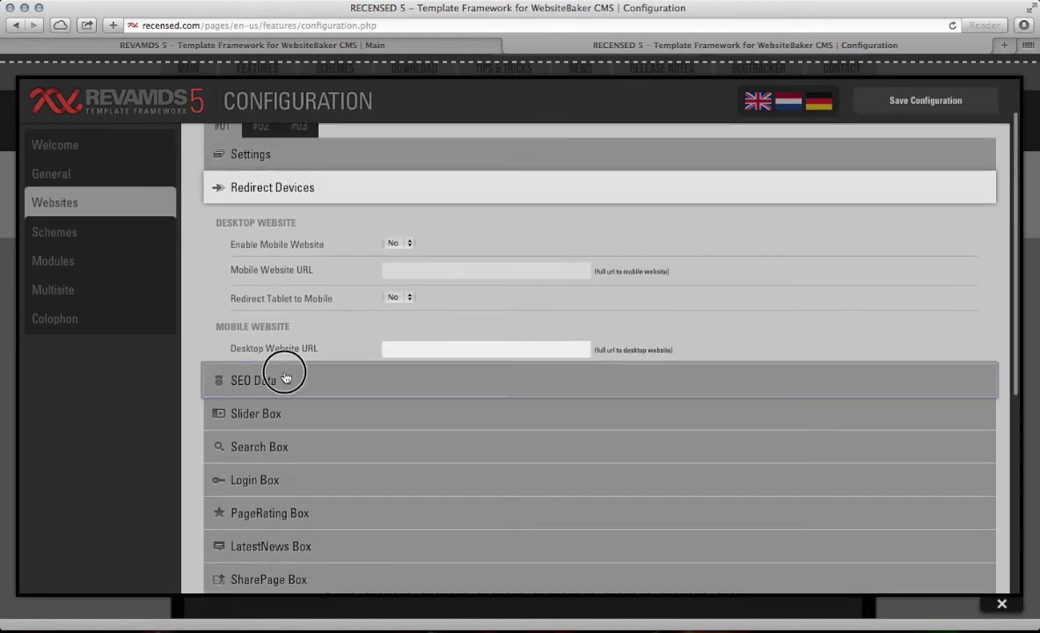
pyautogui.scroll(1, 303, 367)
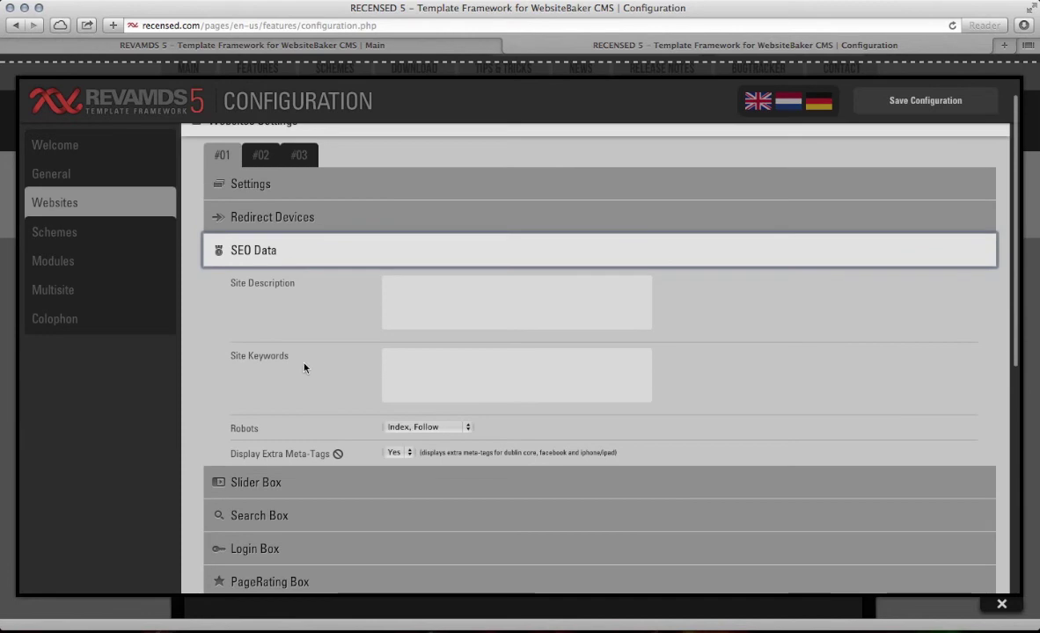
pyautogui.click(409, 302)
pyautogui.click(425, 369)
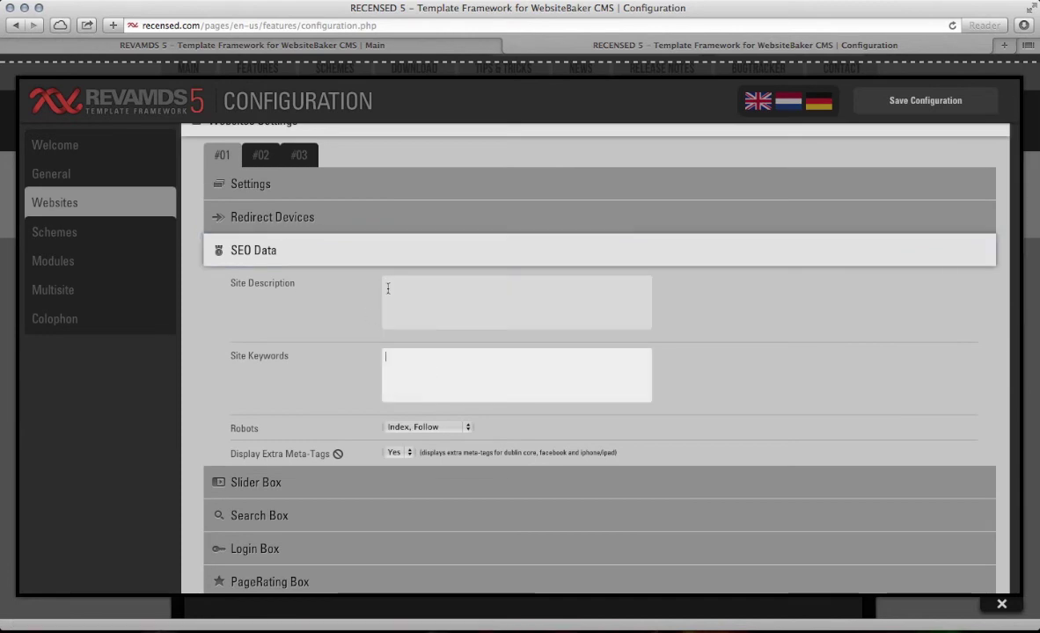
pyautogui.scroll(-1, 361, 368)
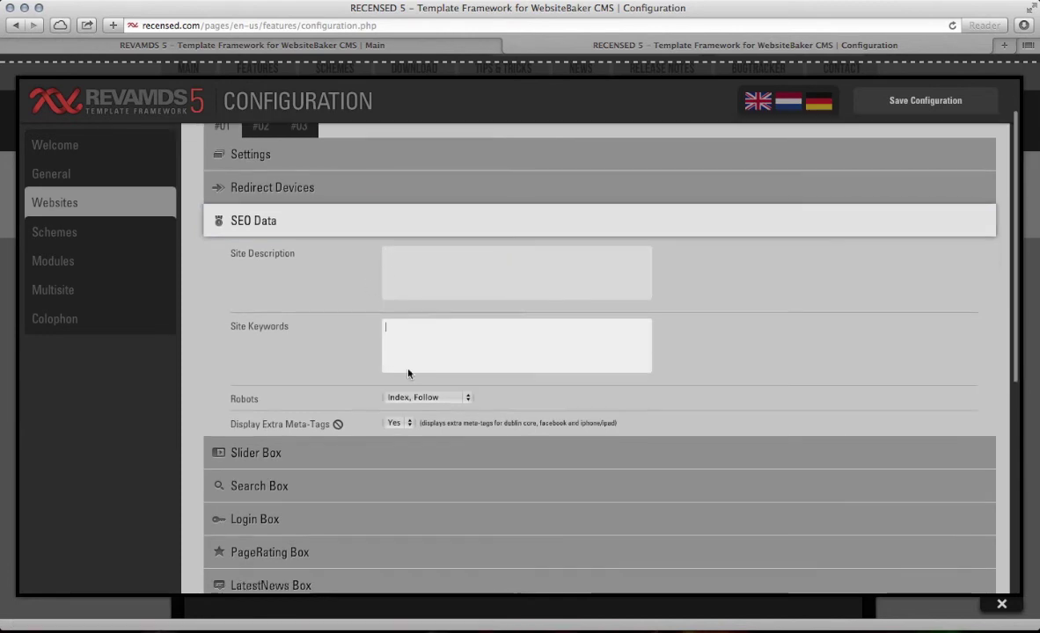
pyautogui.click(400, 398)
pyautogui.click(352, 398)
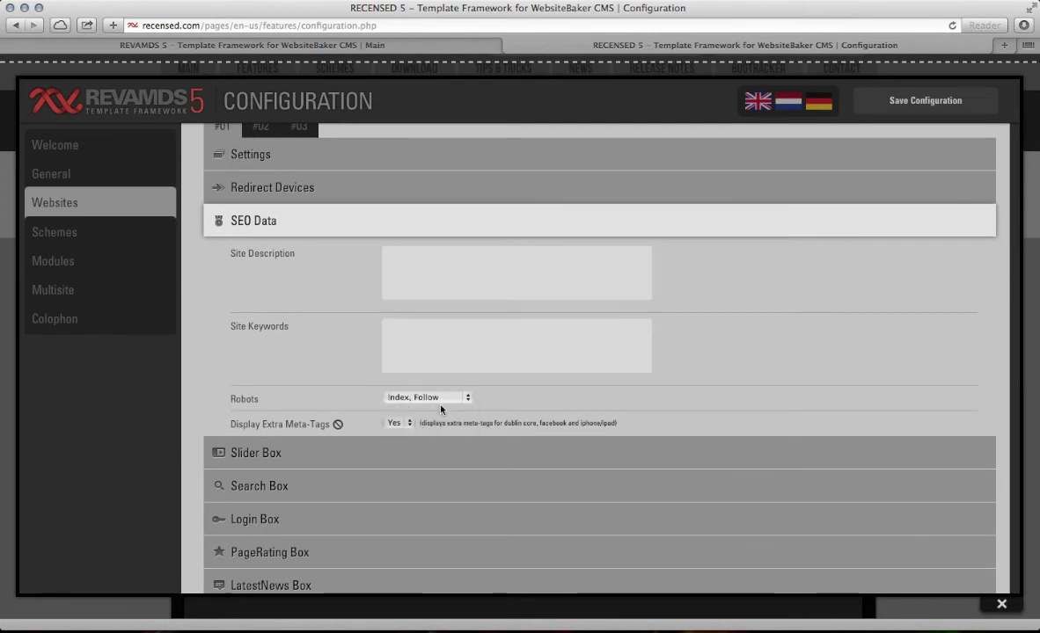
# Step: Examine website #01's Slider Box options, including the available Display Slider types
pyautogui.scroll(-2, 373, 396)
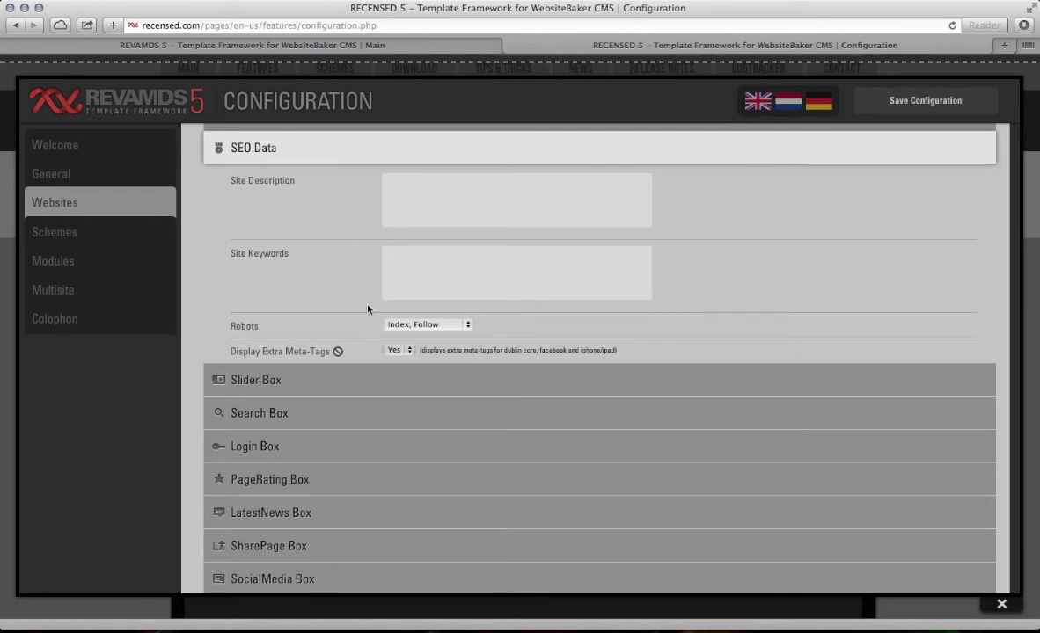
pyautogui.click(348, 386)
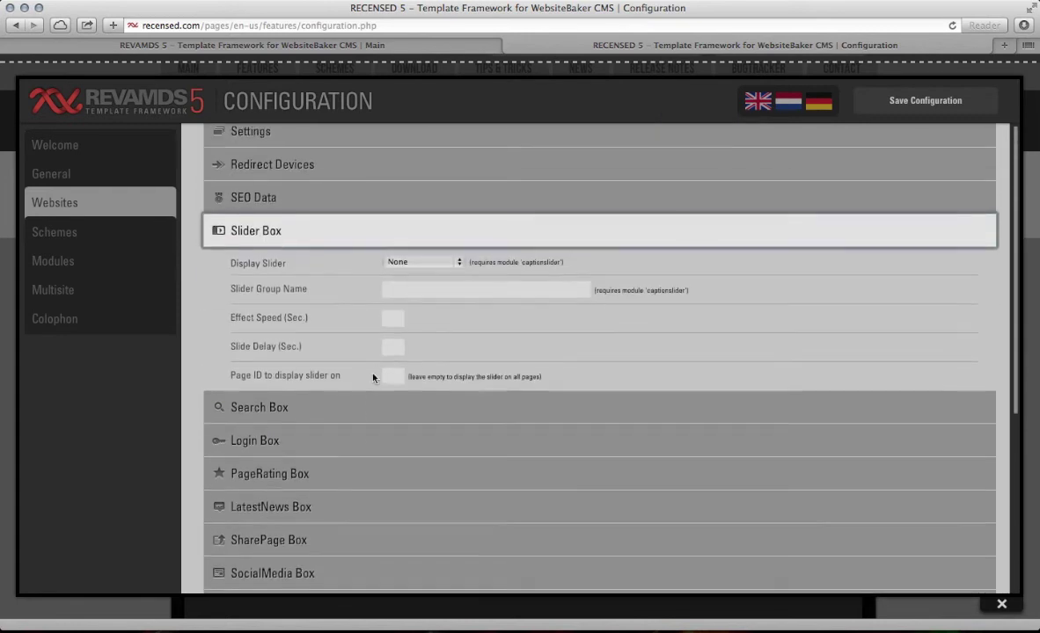
pyautogui.click(421, 275)
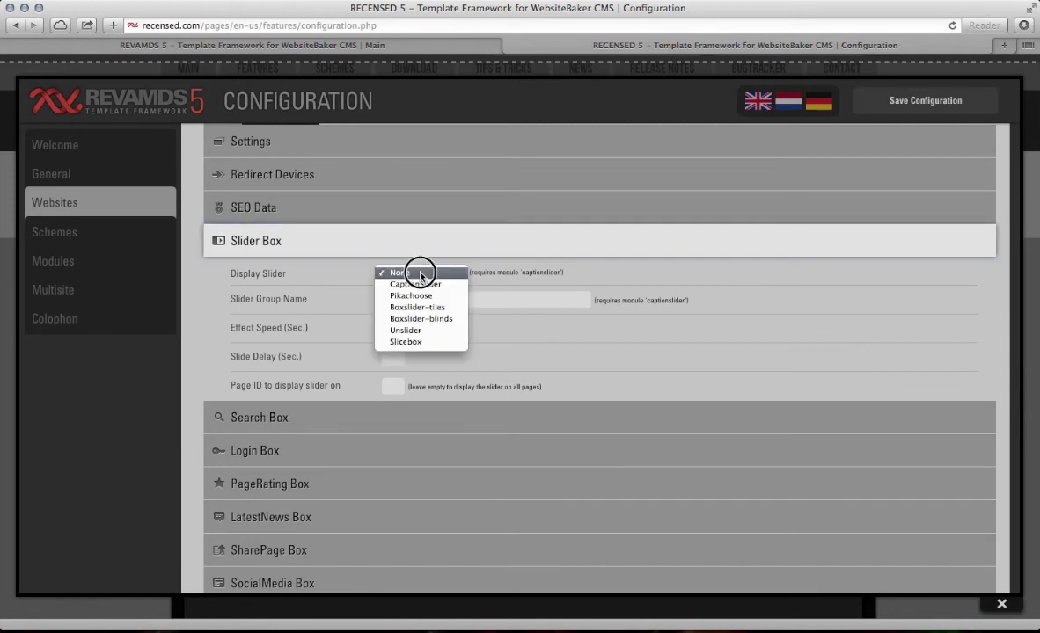
pyautogui.click(313, 272)
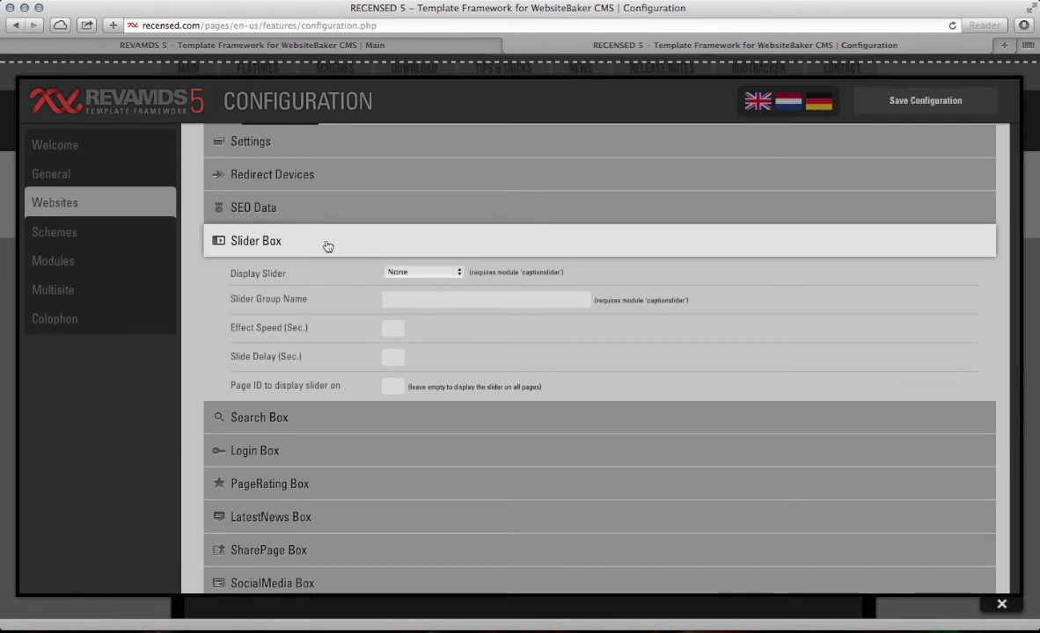
# Step: Look at the slider on the REVAMDS main page, return to the configuration and review website #01's Display Slider types
pyautogui.click(355, 45)
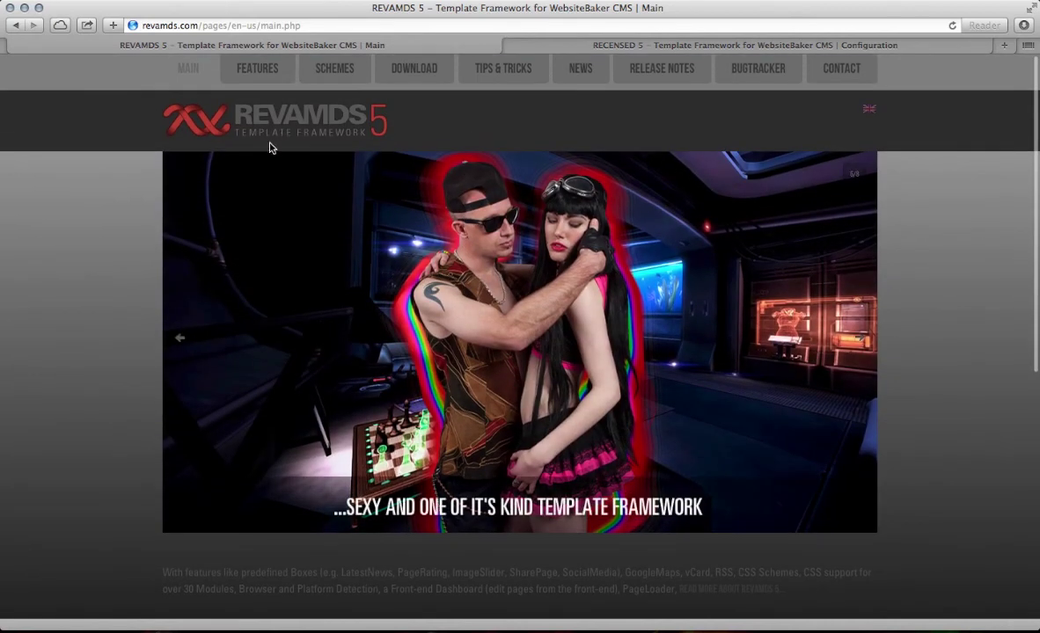
pyautogui.click(542, 44)
pyautogui.click(409, 275)
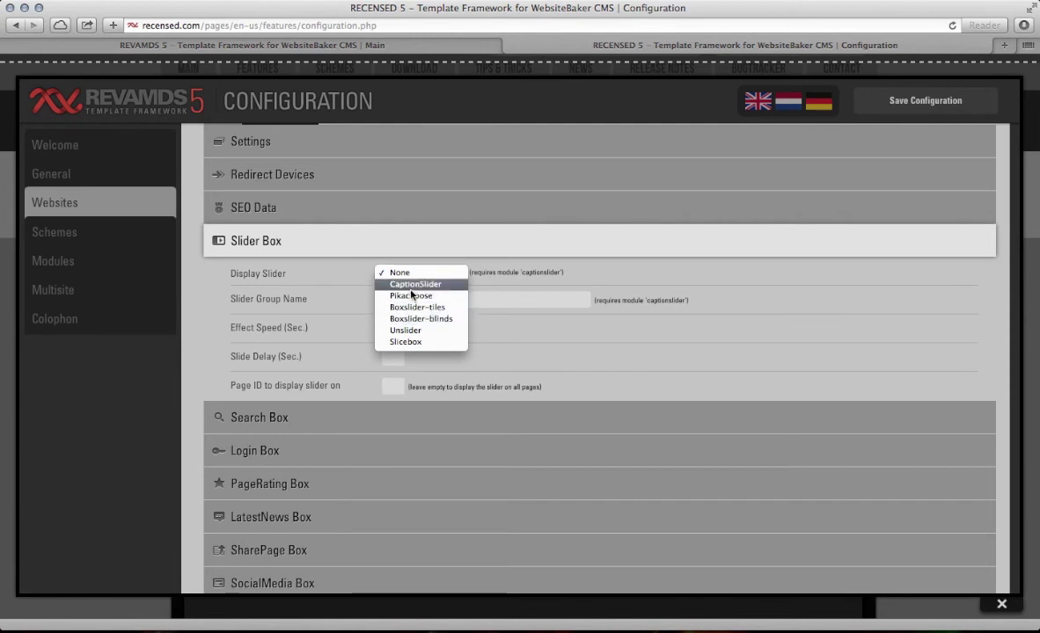
pyautogui.click(348, 305)
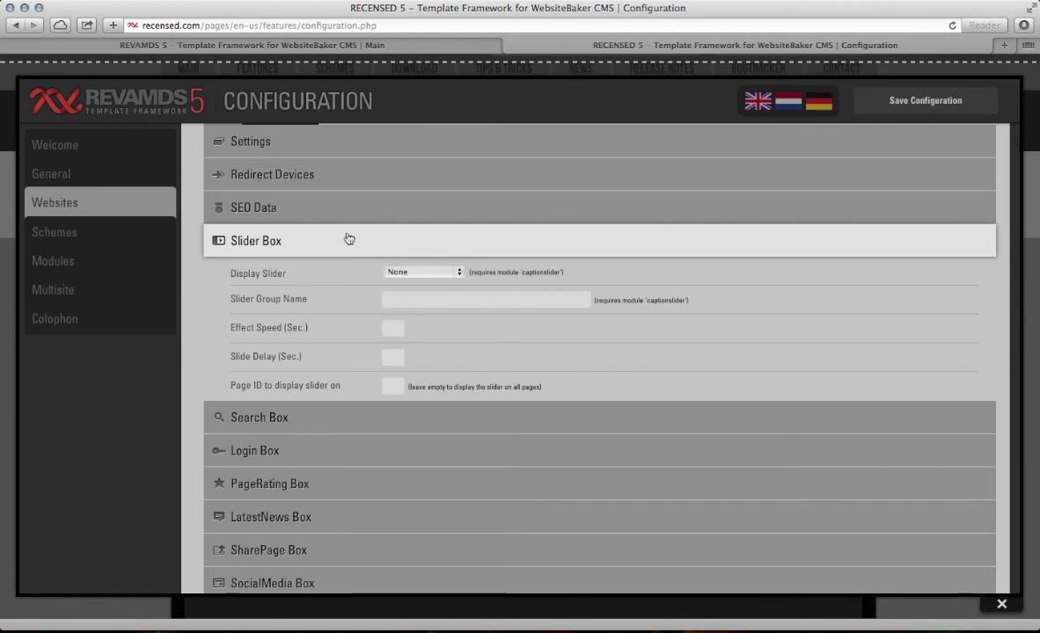
# Step: Set website #01's Display Slider to Unslider and its Slider Group Name to RECENSED-EN
pyautogui.click(411, 274)
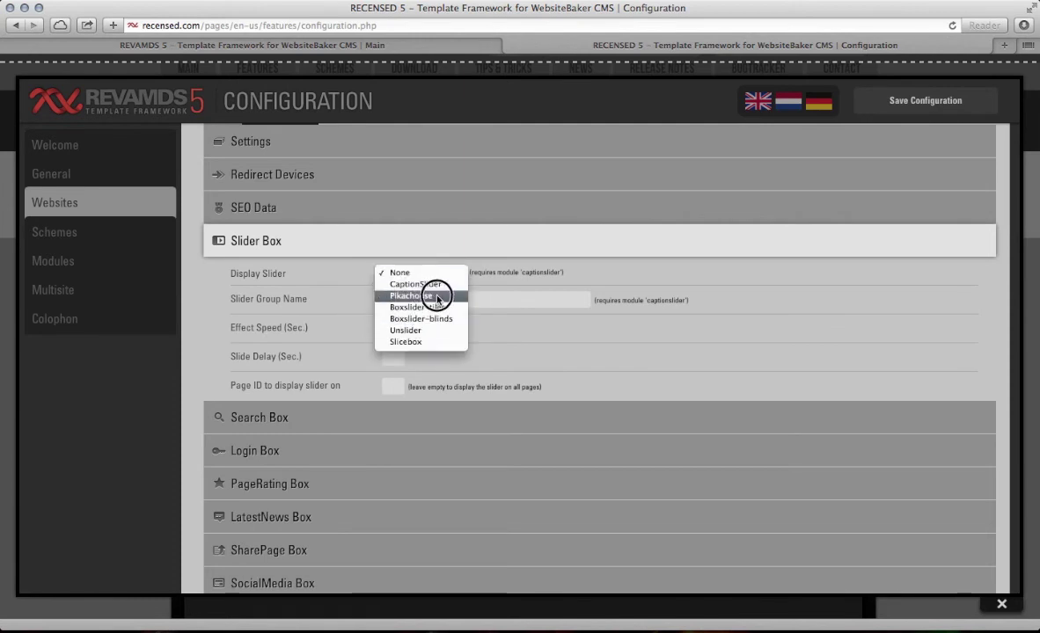
pyautogui.click(439, 331)
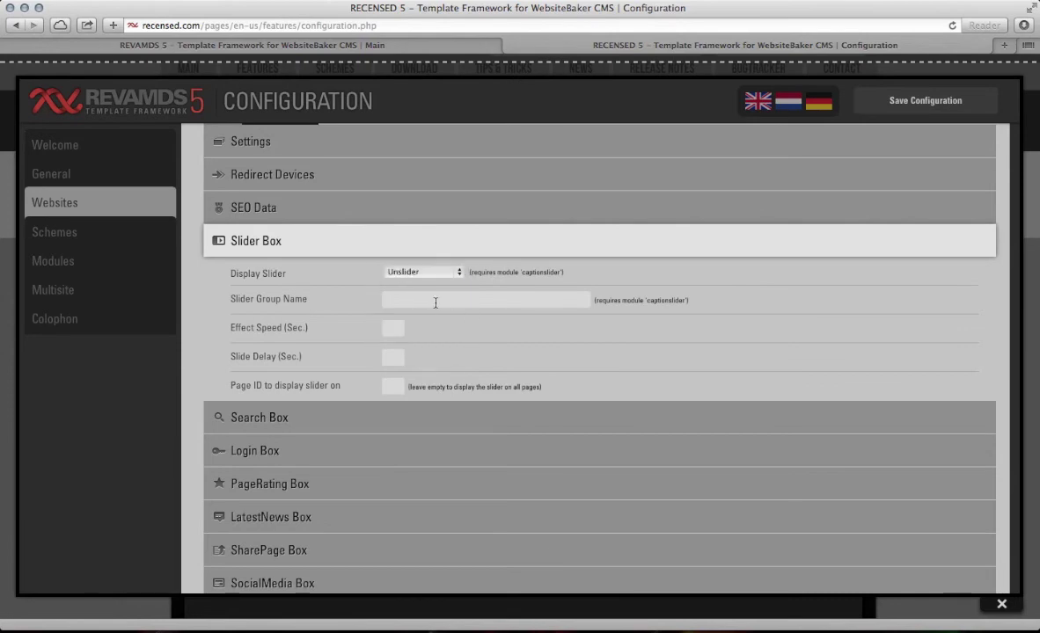
pyautogui.click(435, 303)
pyautogui.write('RECENSED-EN')
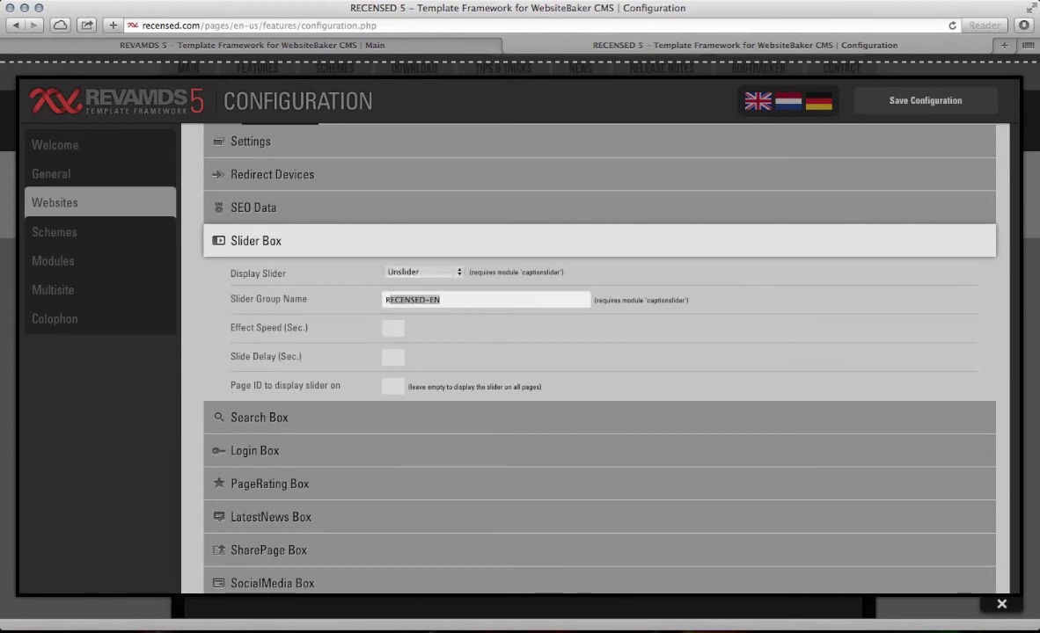
pyautogui.press('Right')
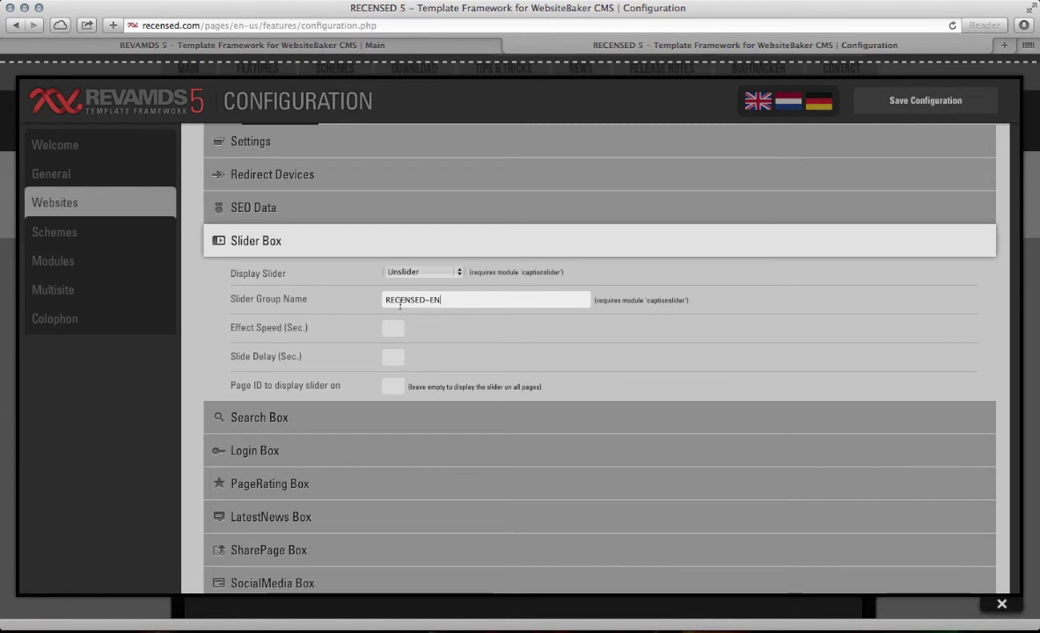
pyautogui.click(528, 345)
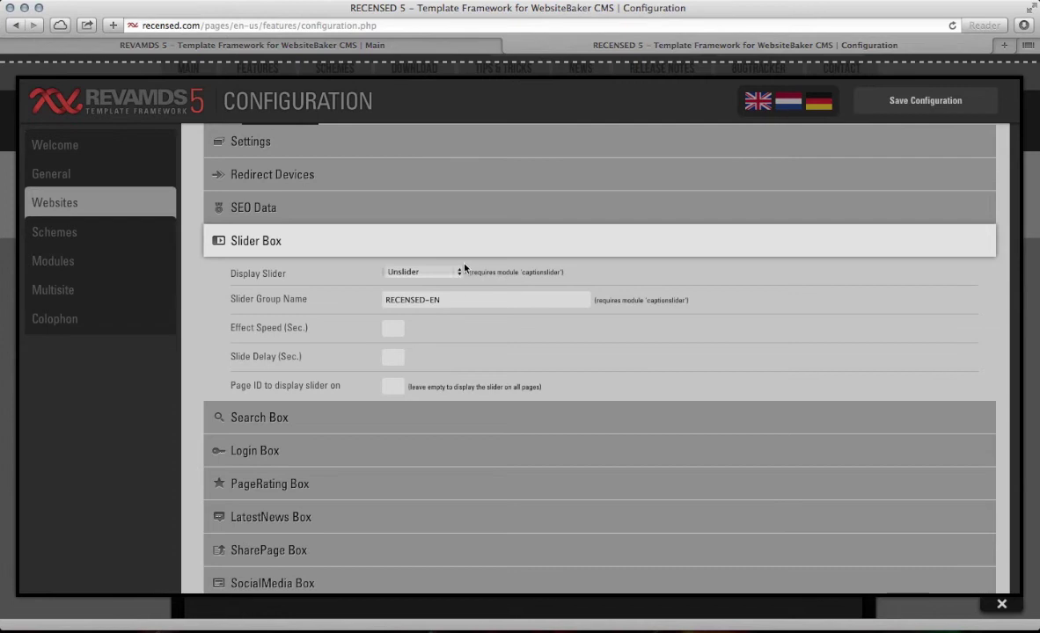
# Step: Review the chosen Display Slider type and the Slider Group Name entered for website #01
pyautogui.click(432, 272)
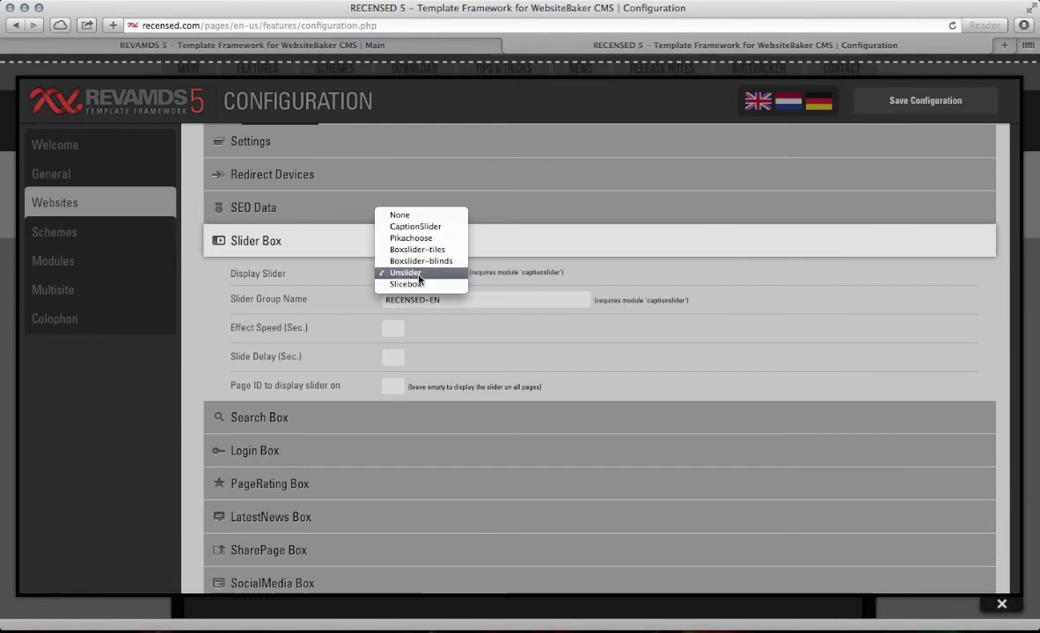
pyautogui.click(526, 269)
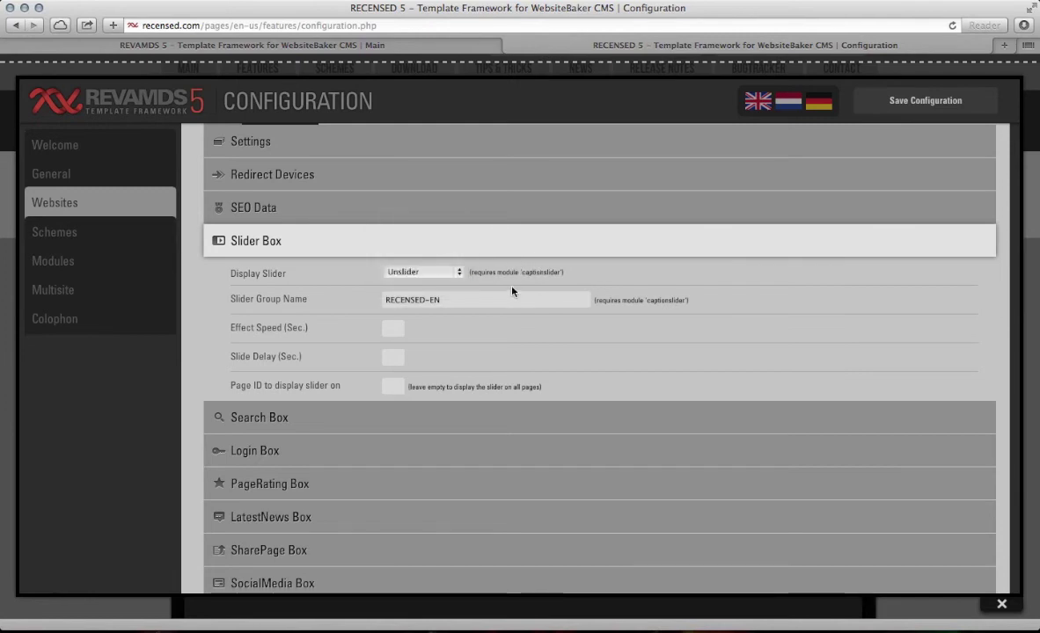
pyautogui.click(450, 300)
pyautogui.tripleClick(420, 300)
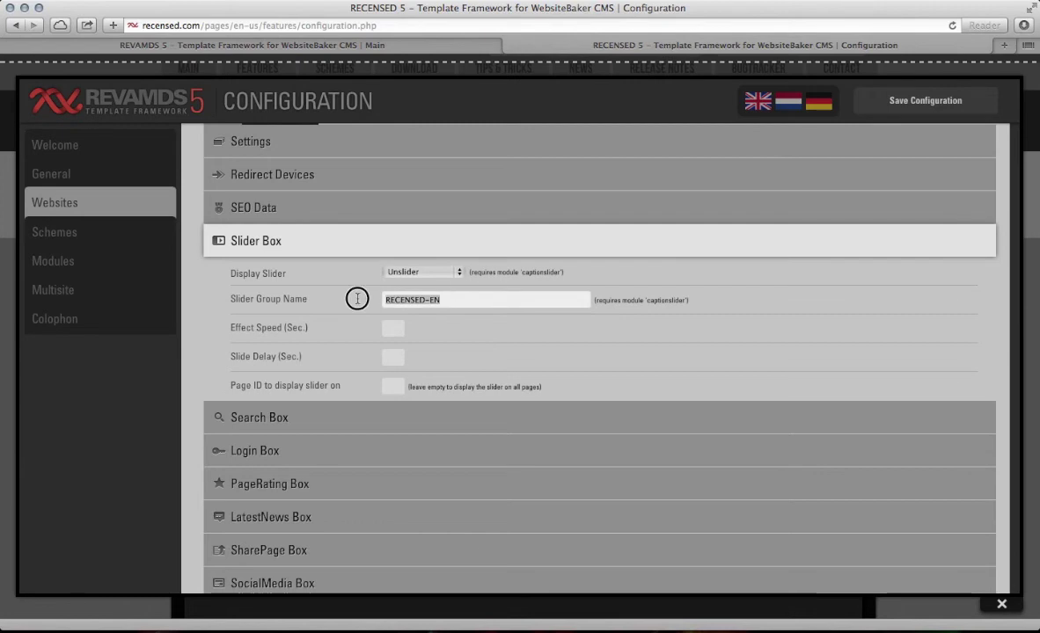
pyautogui.click(455, 300)
pyautogui.scroll(2, 630, 216)
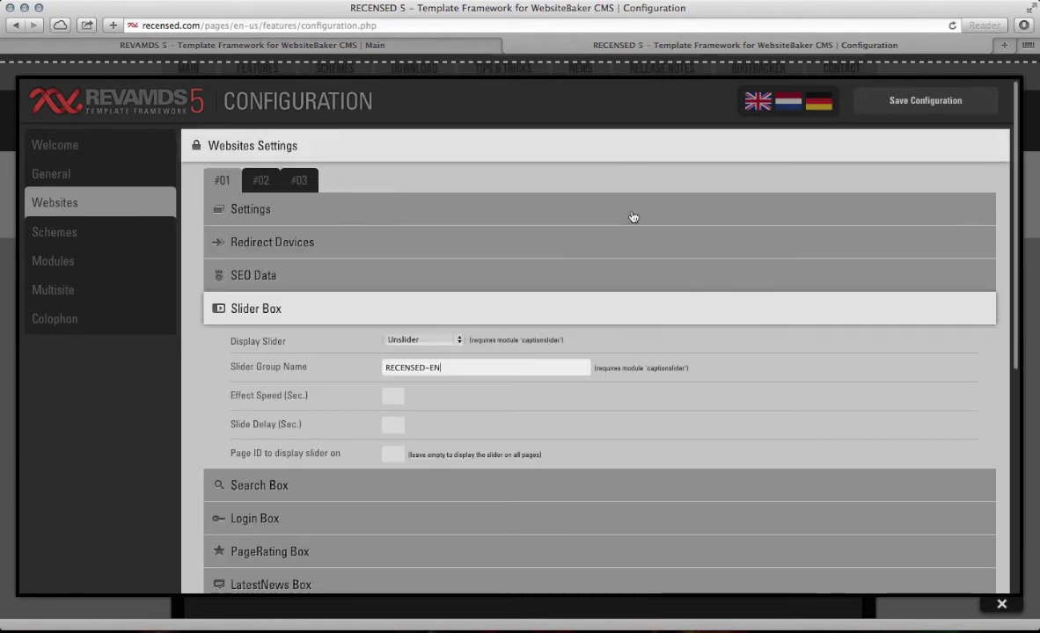
# Step: Open the CaptionSlider administration tool and examine its slides and the RECENSED-EN group's size, delay and speed settings
pyautogui.moveTo(583, 56)
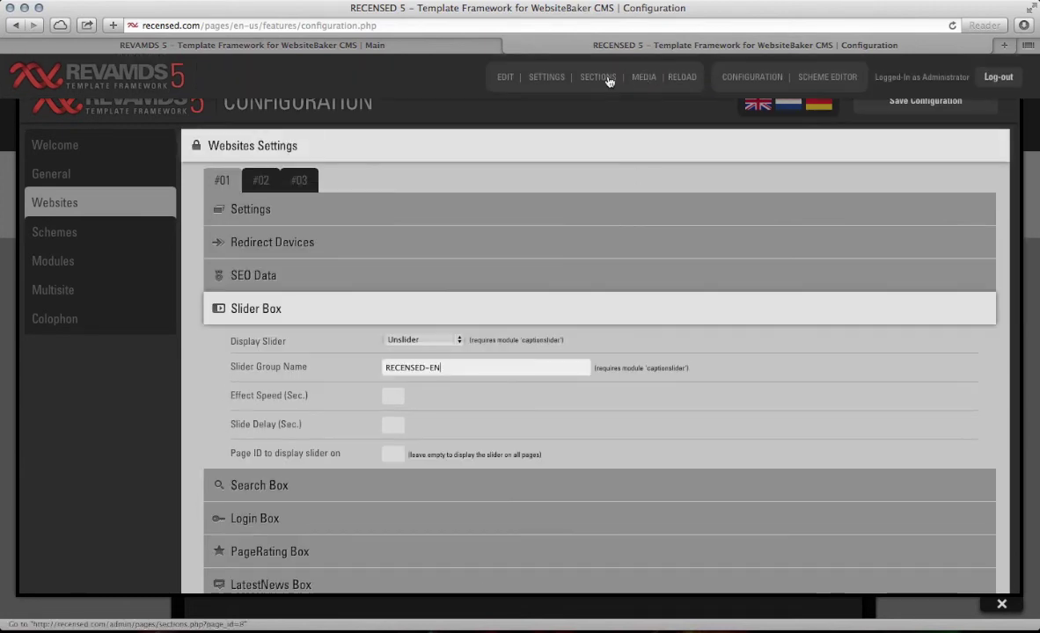
pyautogui.click(546, 78)
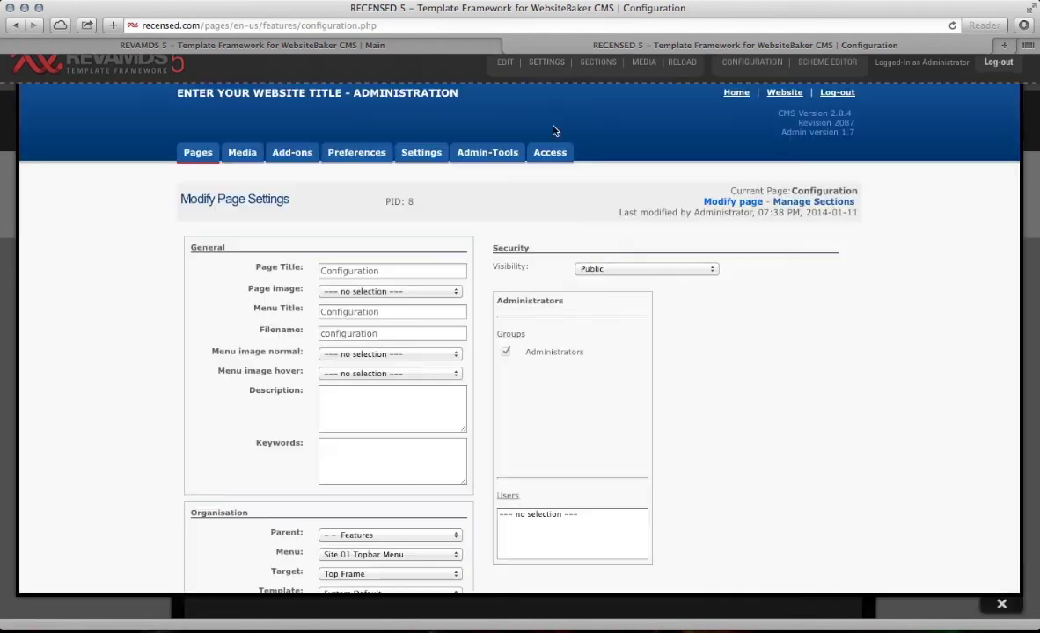
pyautogui.click(483, 154)
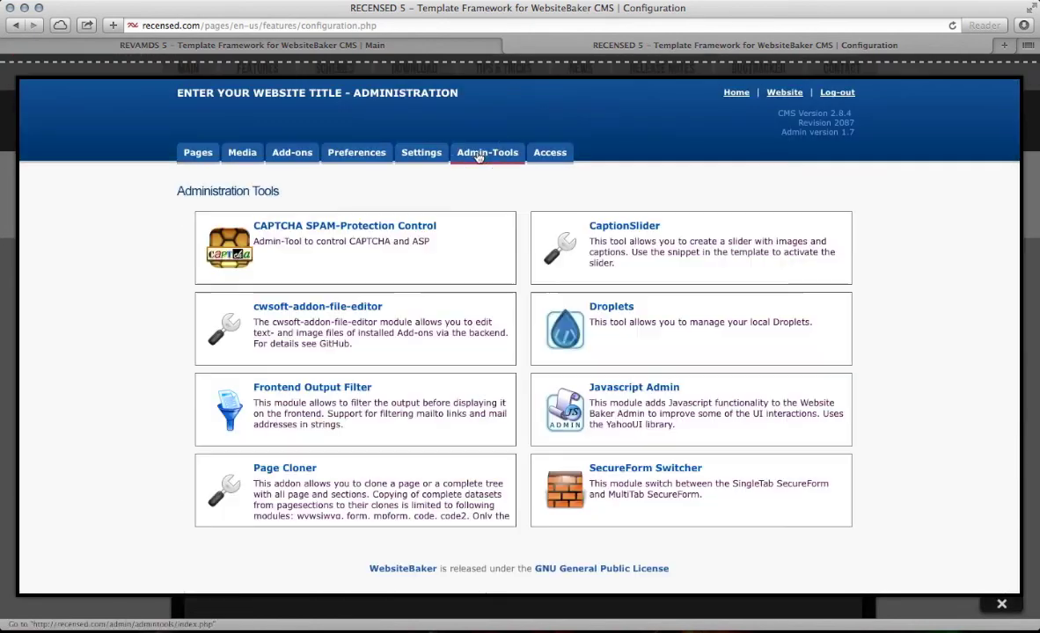
pyautogui.click(564, 218)
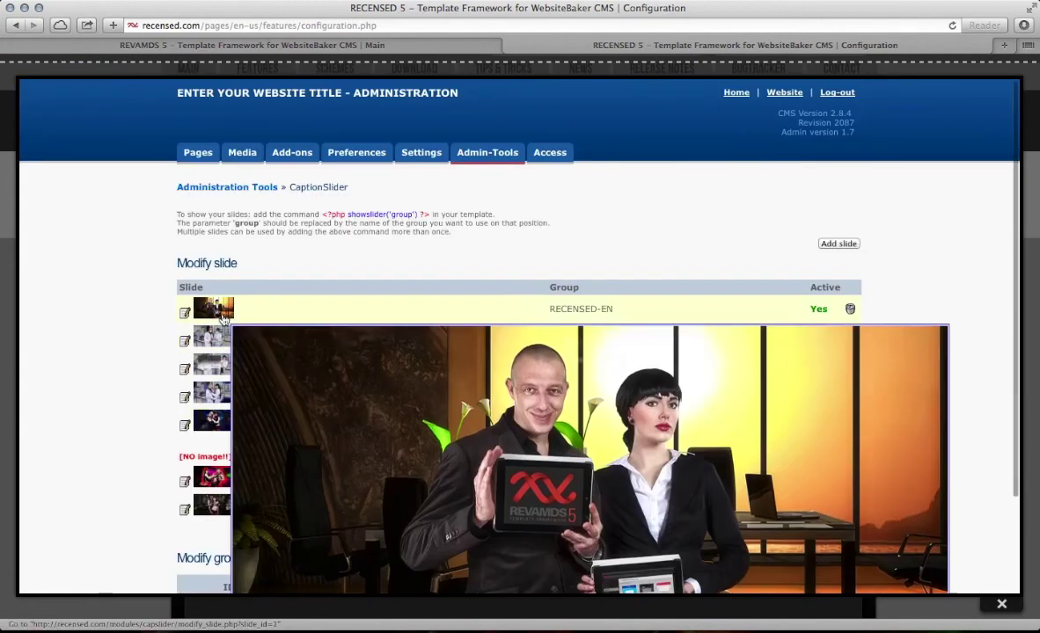
pyautogui.moveTo(220, 336)
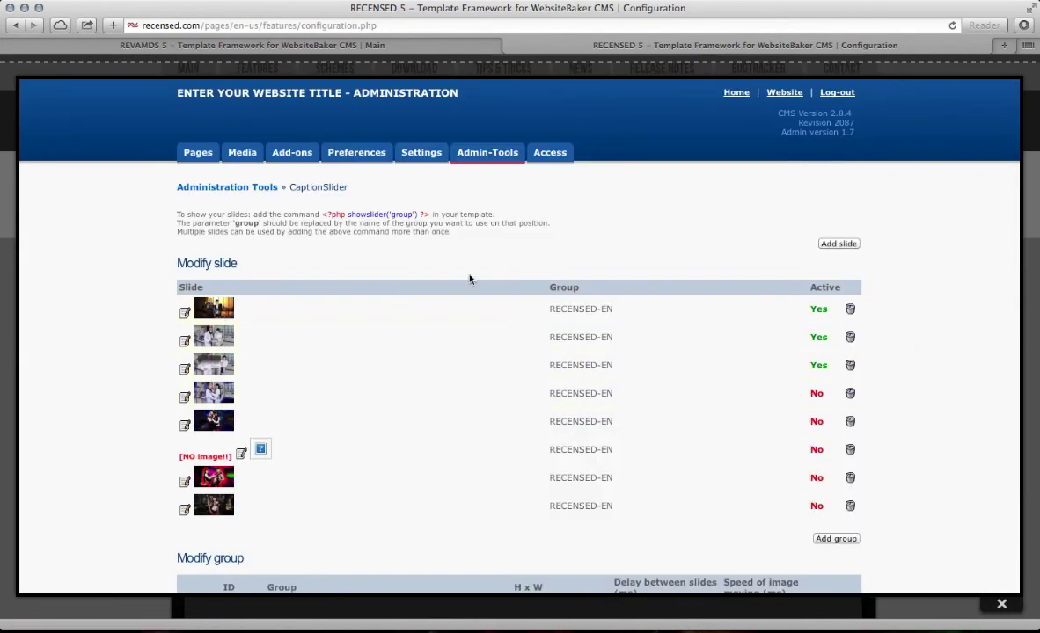
pyautogui.scroll(-2, 589, 308)
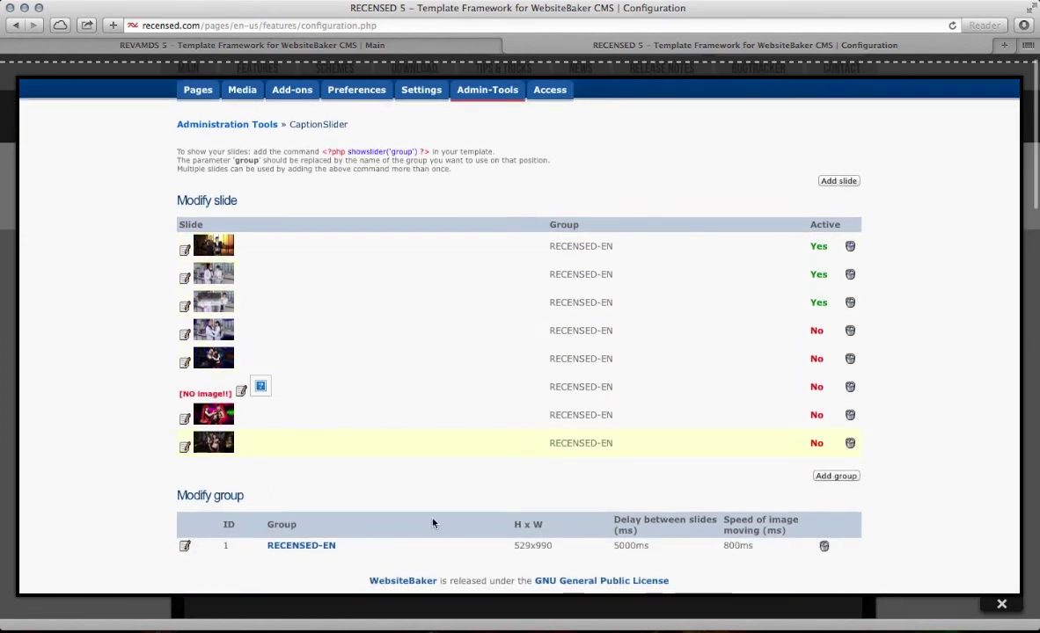
pyautogui.scroll(-1, 428, 525)
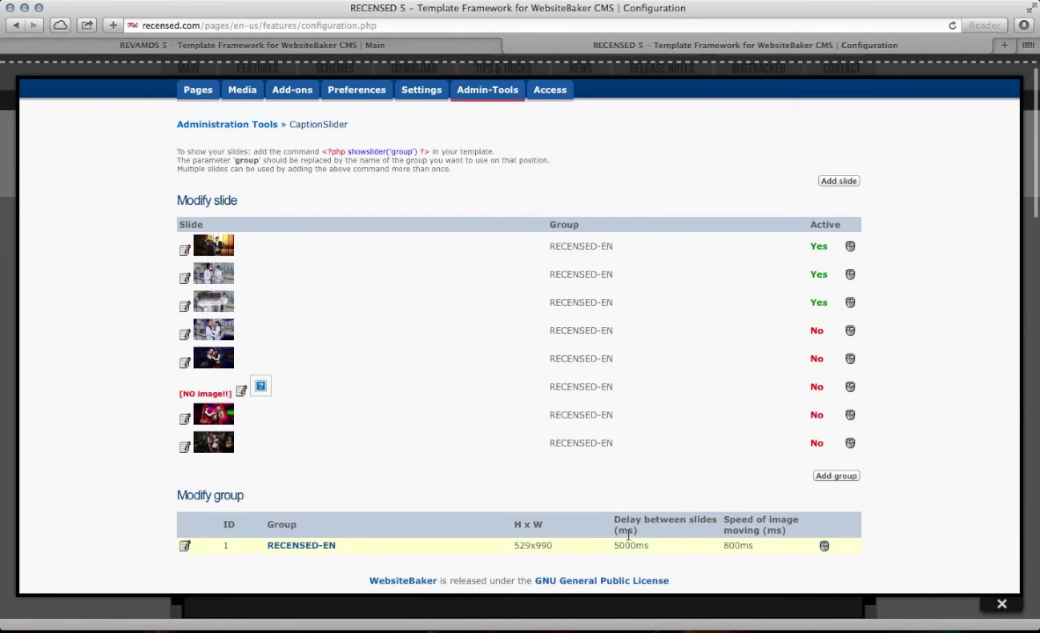
# Step: Return to the REVAMDS configuration and open website #01's Slider Box options
pyautogui.moveTo(554, 66)
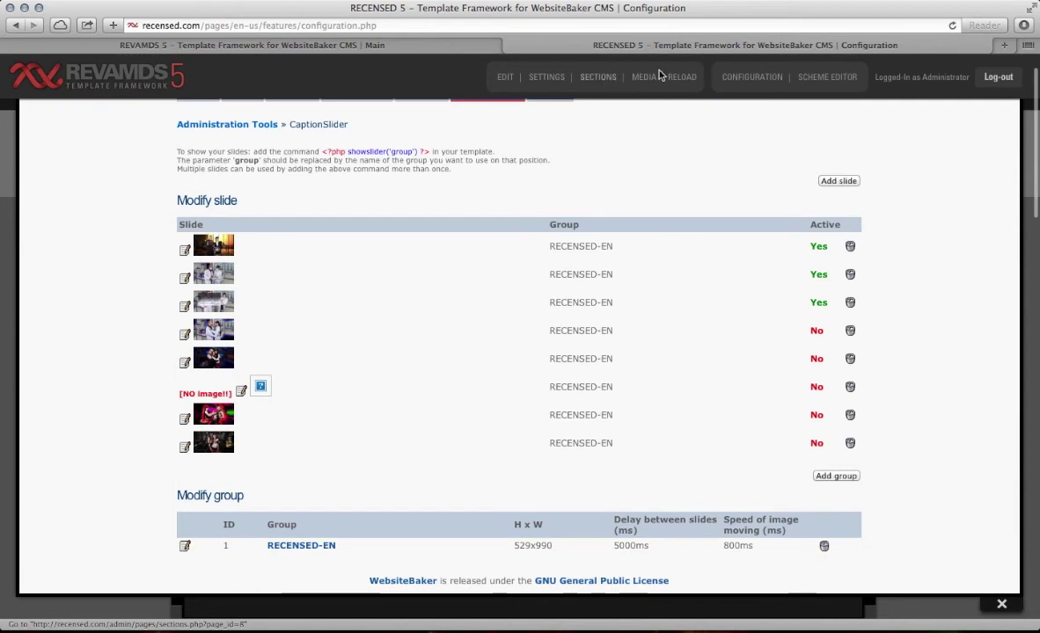
pyautogui.click(743, 70)
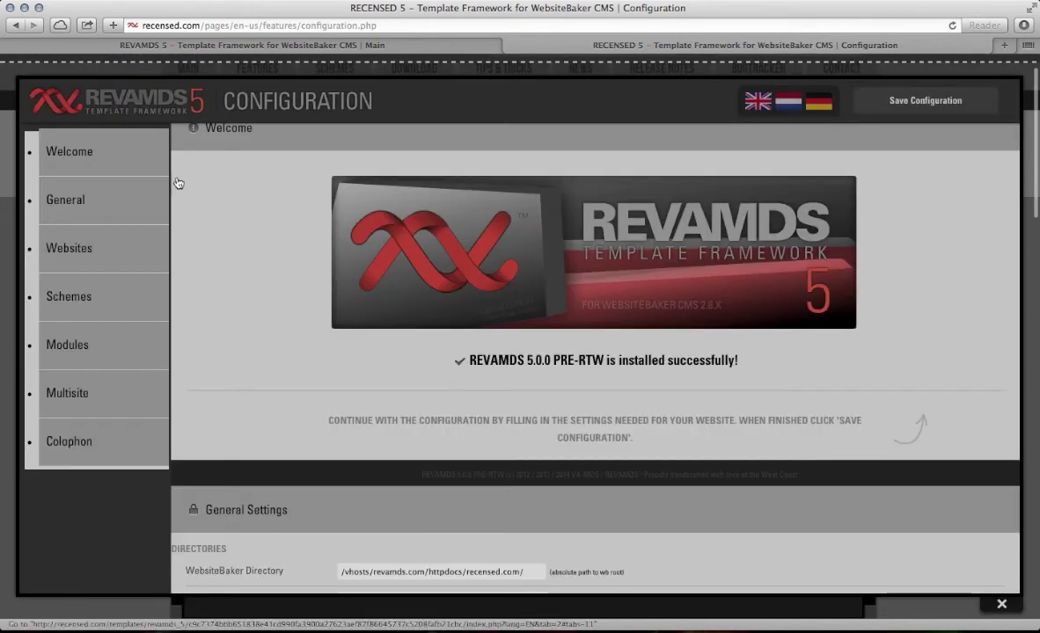
pyautogui.click(76, 215)
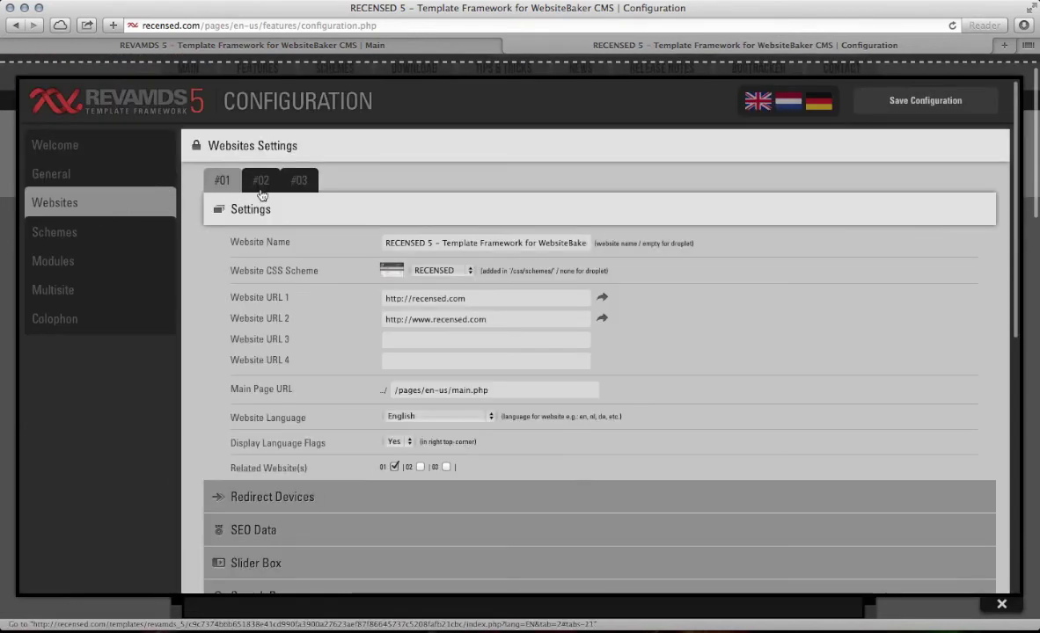
pyautogui.scroll(-5, 256, 334)
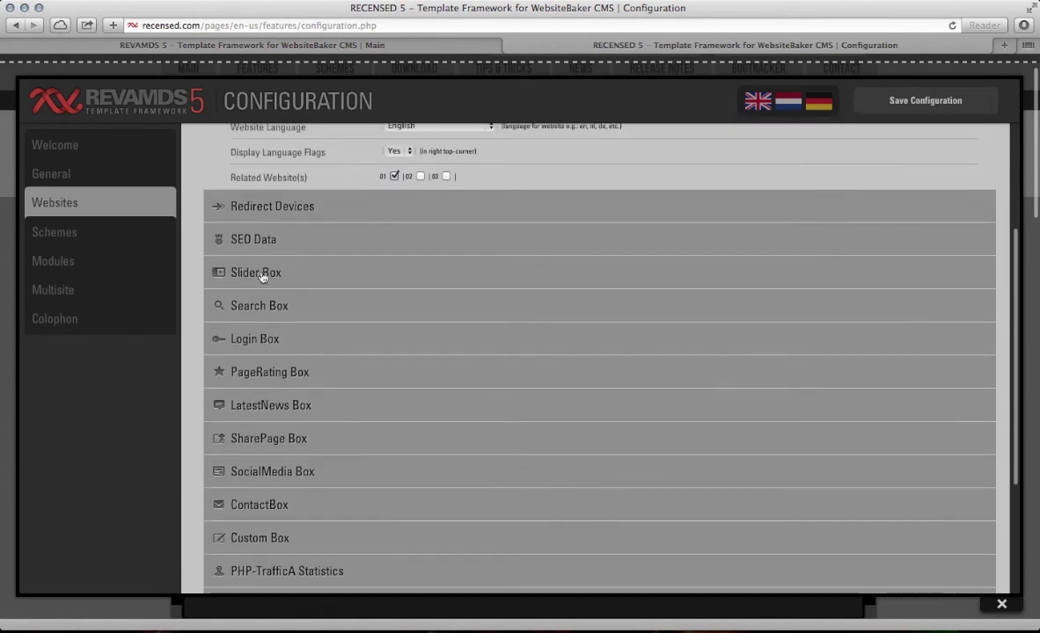
pyautogui.click(269, 270)
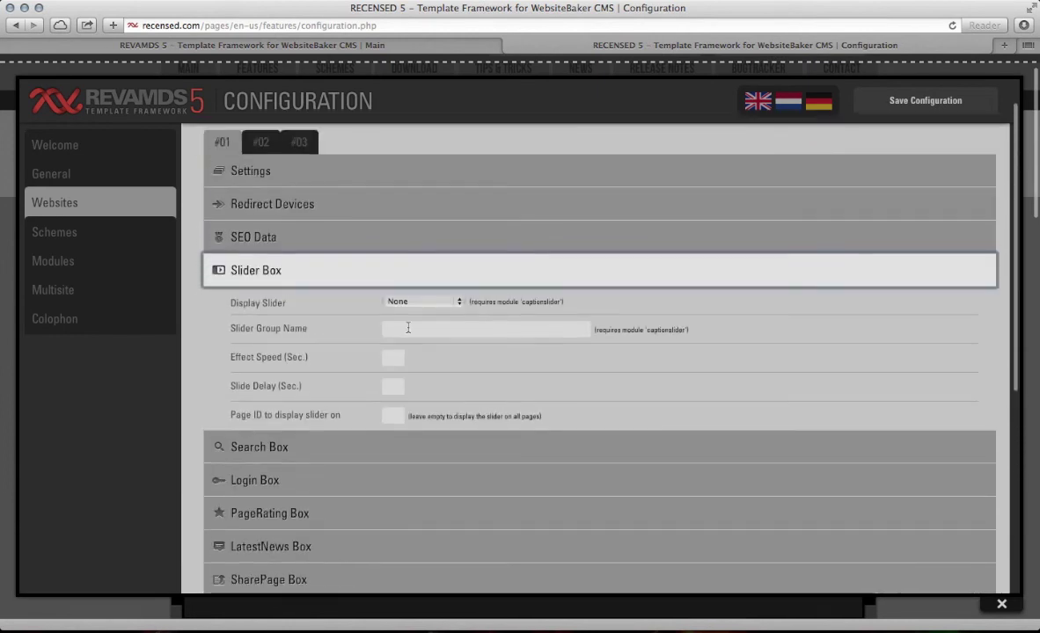
# Step: Set website #01's Display Slider to Unslider and enter RECENSED-EN as the Slider Group Name
pyautogui.click(411, 326)
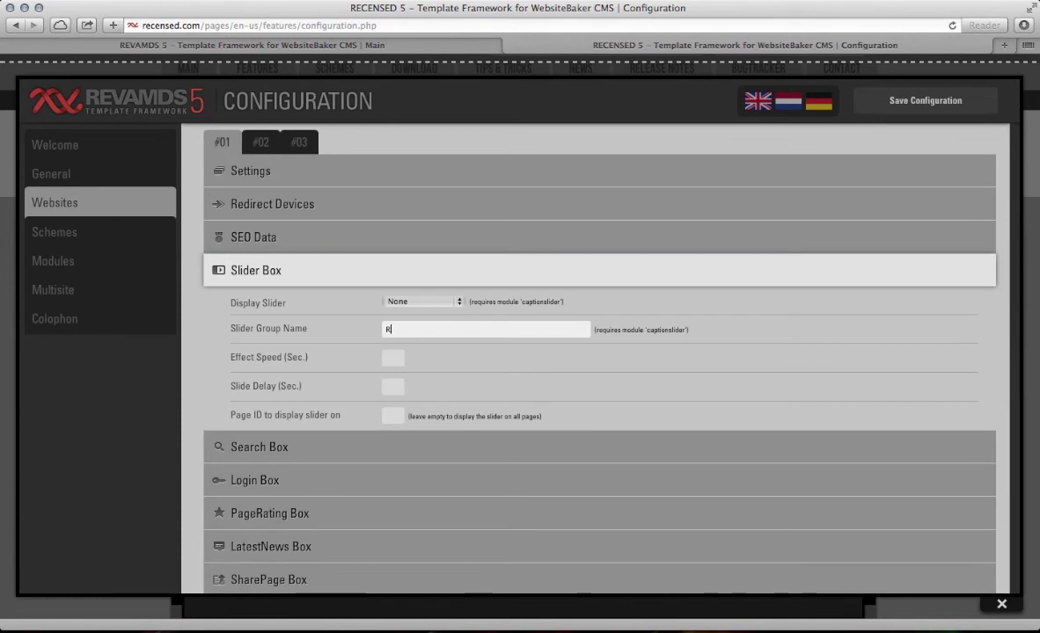
pyautogui.click(400, 308)
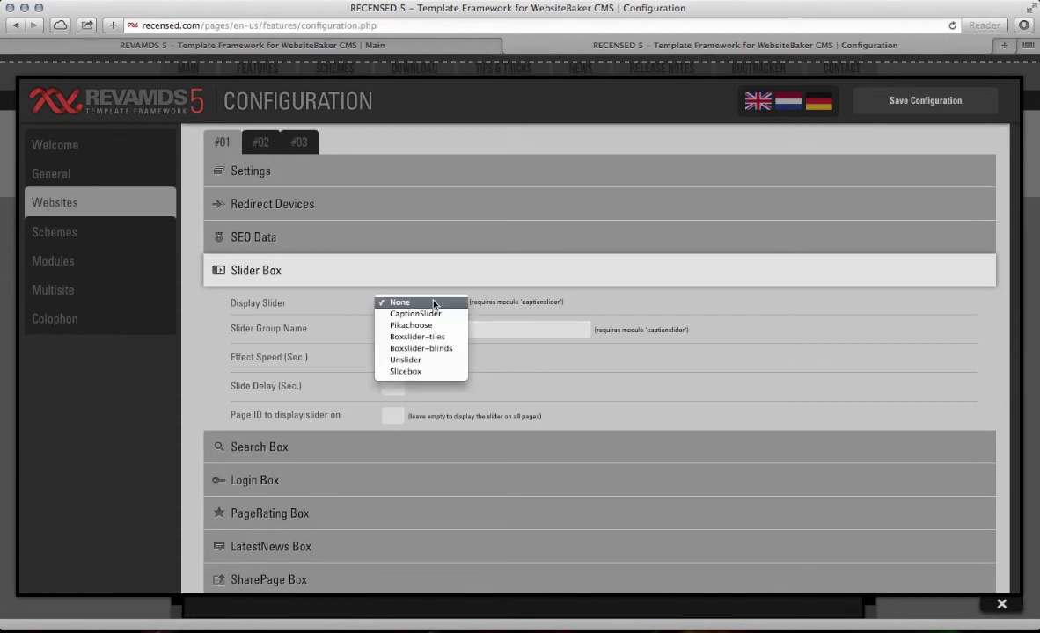
pyautogui.click(429, 360)
pyautogui.write('RE')
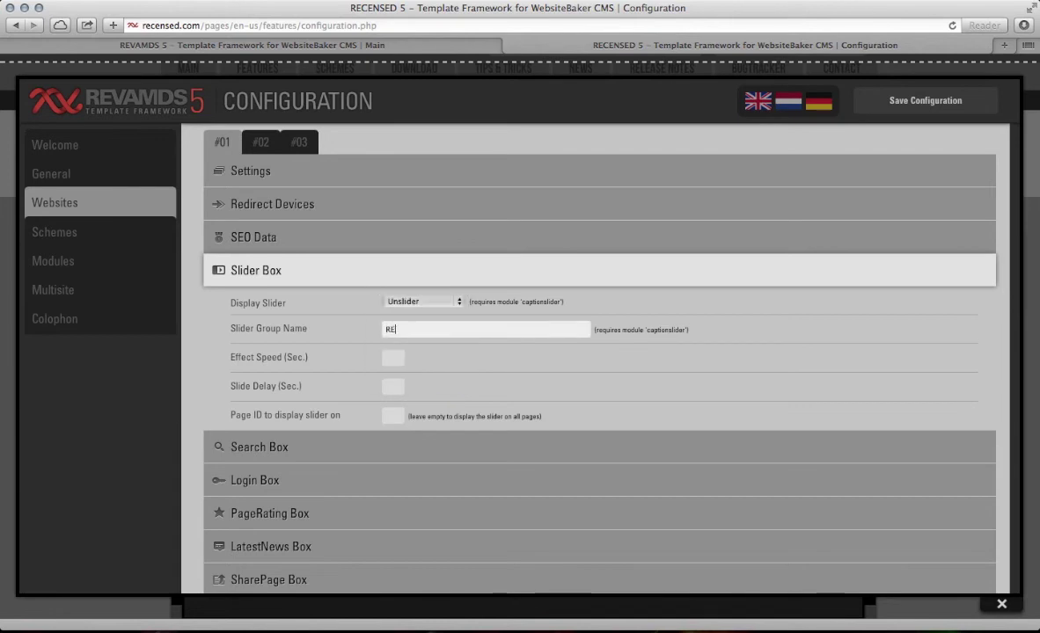
pyautogui.write('CEns')
pyautogui.write('-EN')
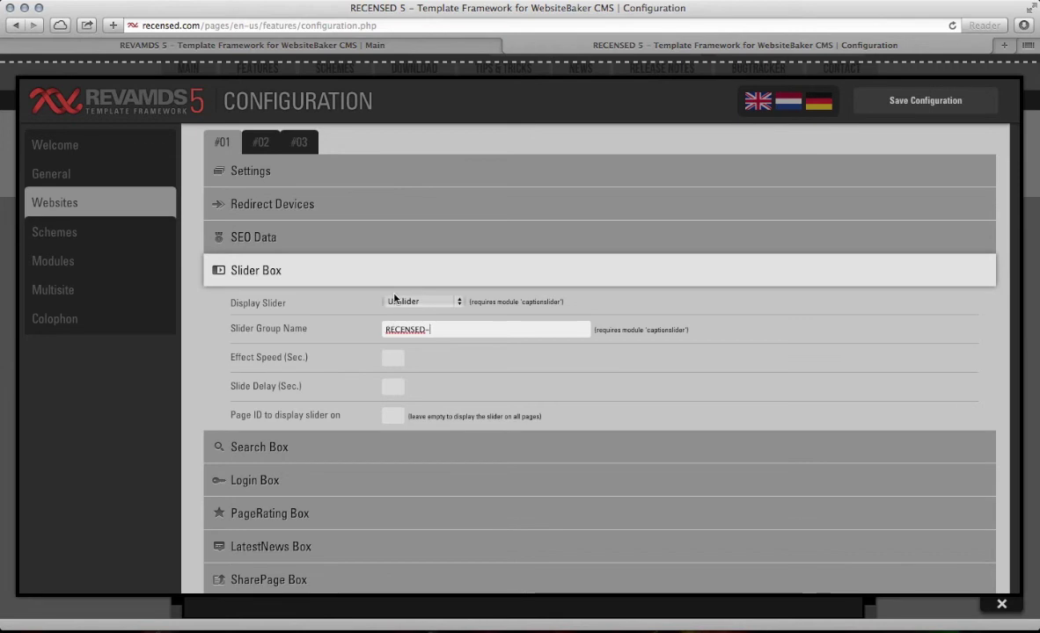
pyautogui.click(347, 347)
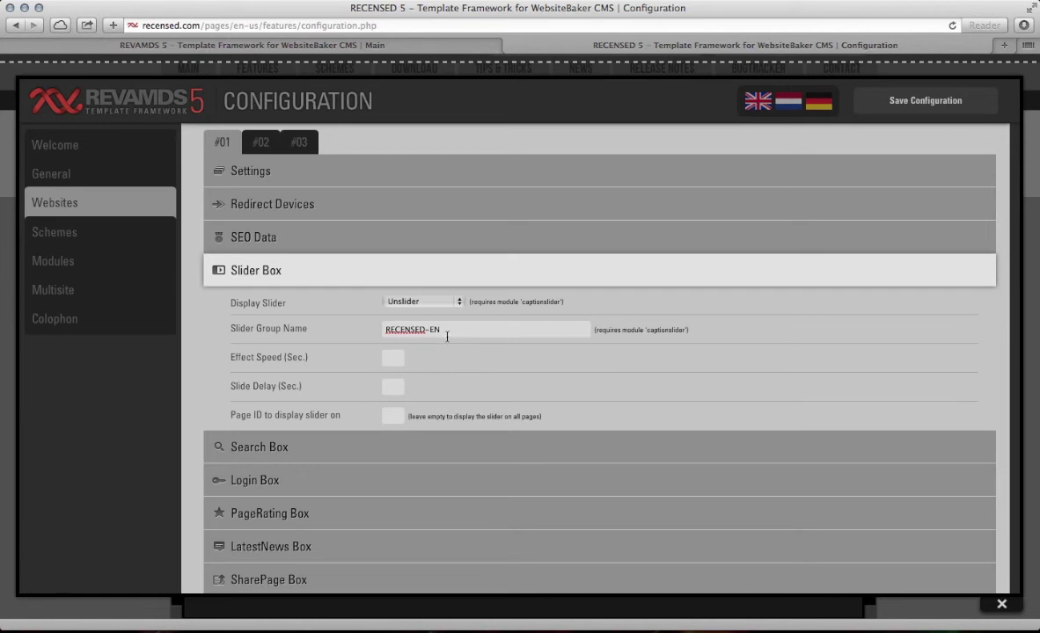
pyautogui.tripleClick(387, 330)
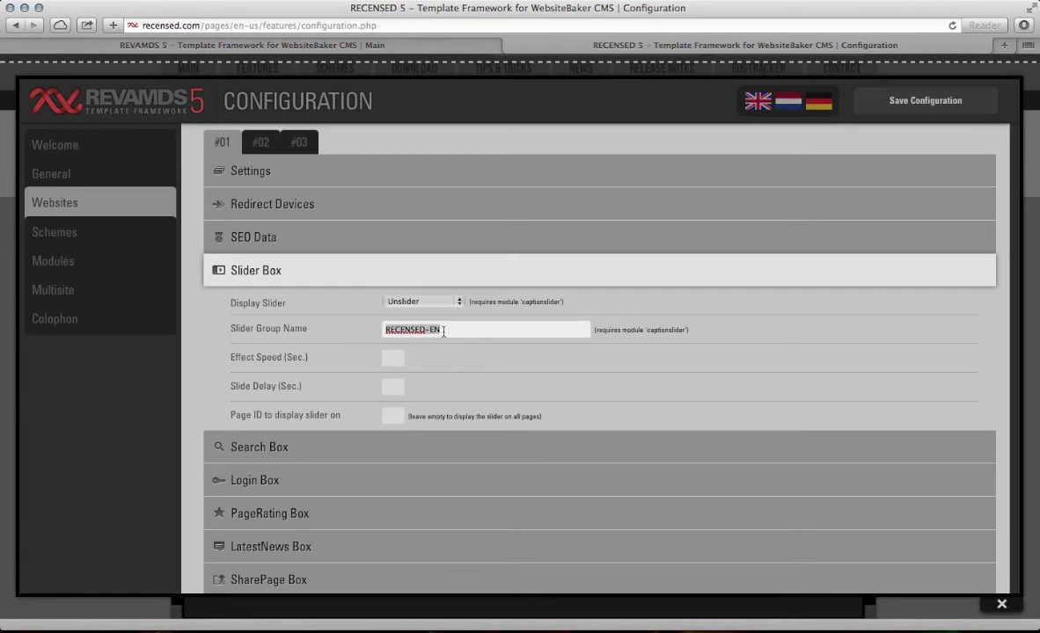
pyautogui.click(444, 331)
# Step: Set the slider's Effect Speed to 1 second and Slide Delay to 4 seconds, leaving the page ID empty
pyautogui.click(393, 357)
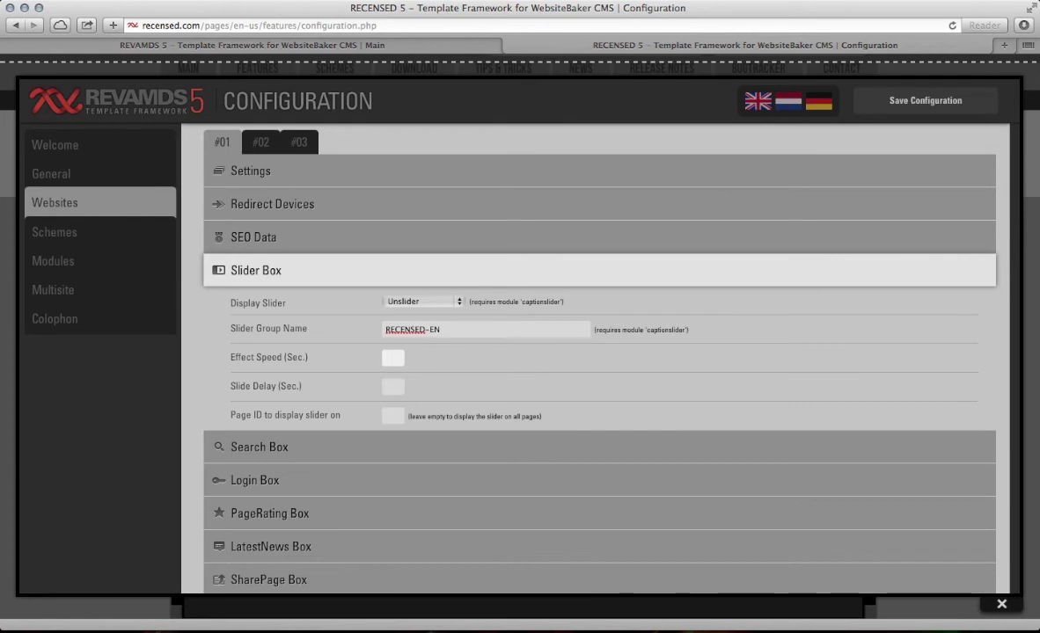
pyautogui.click(392, 357)
pyautogui.click(392, 386)
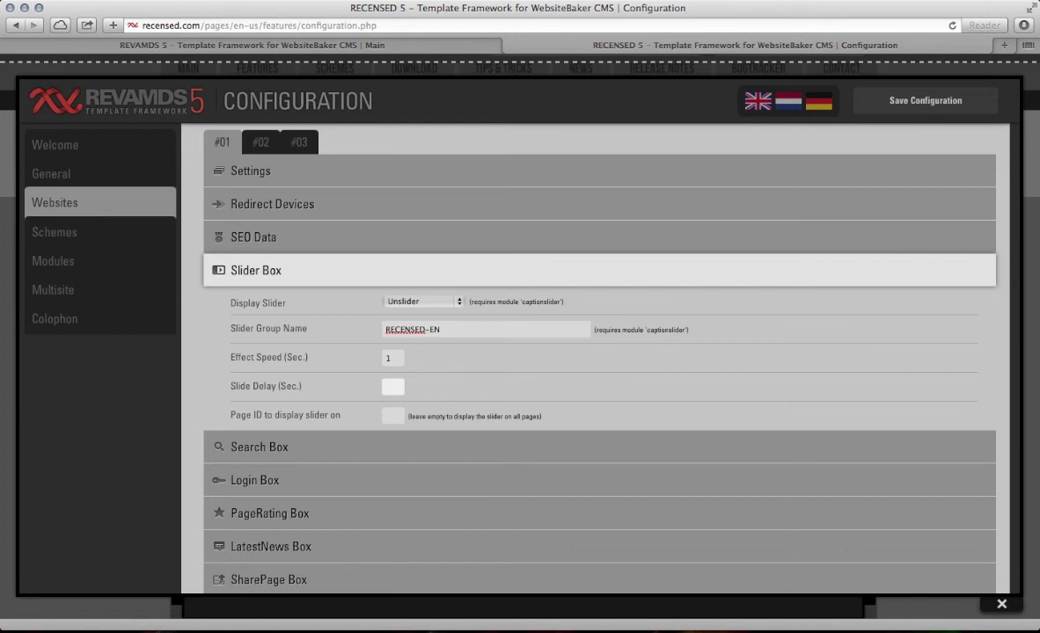
pyautogui.click(393, 415)
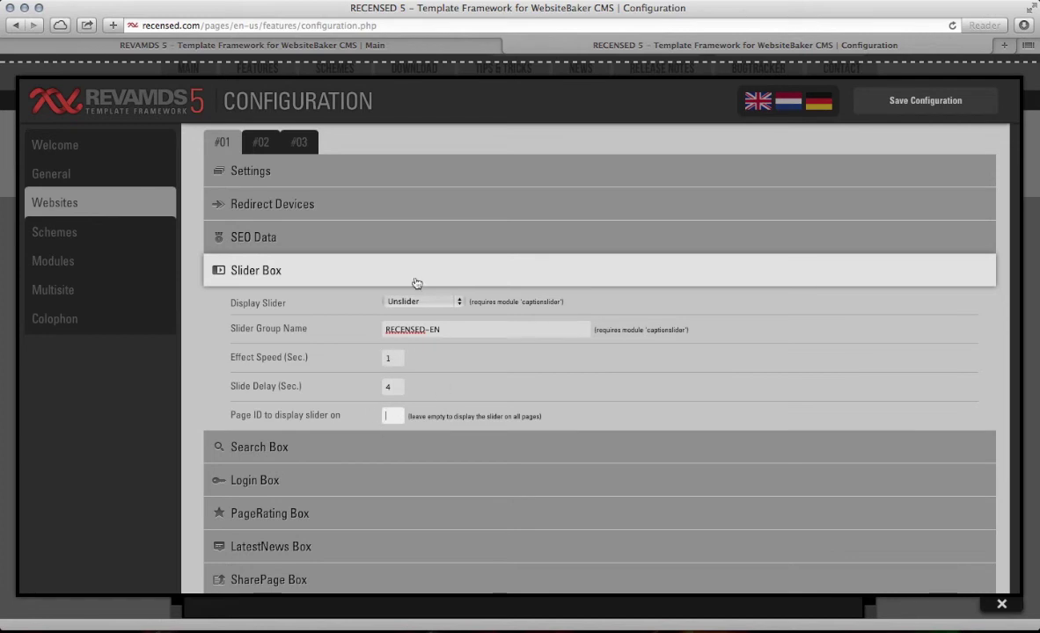
# Step: Save the configuration, reload the website, dismiss the cookie notice and examine the Unslider slideshow on the Configuration page
pyautogui.moveTo(416, 61)
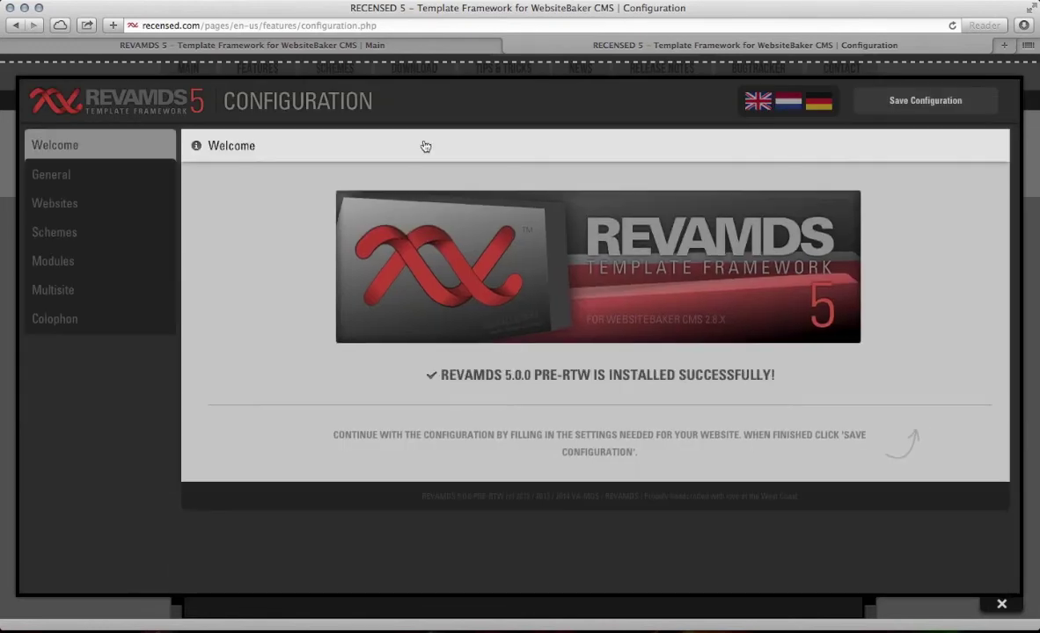
pyautogui.moveTo(617, 58)
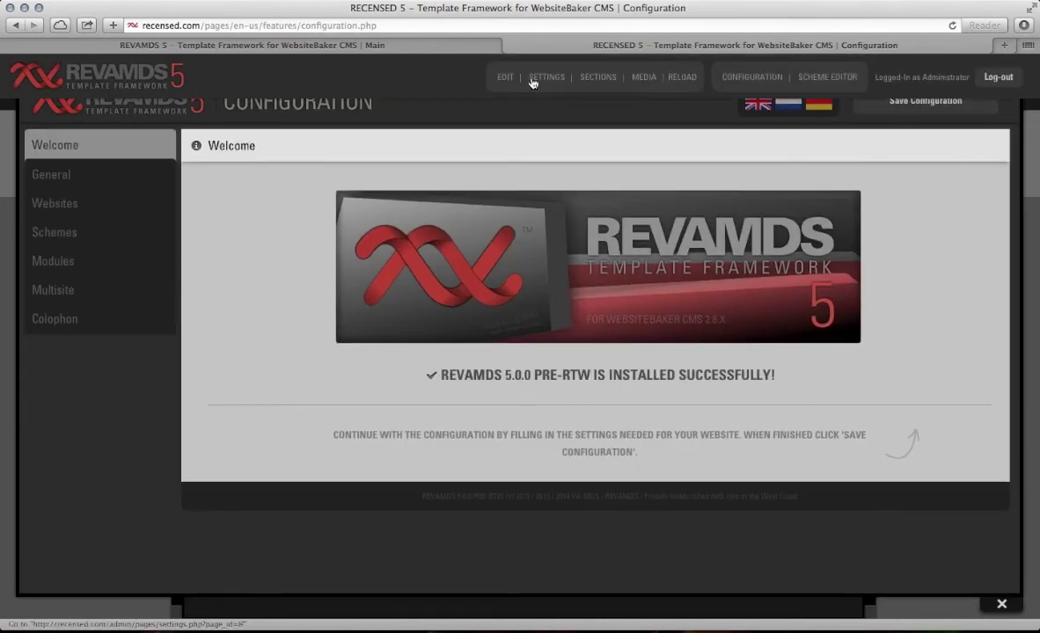
pyautogui.click(683, 79)
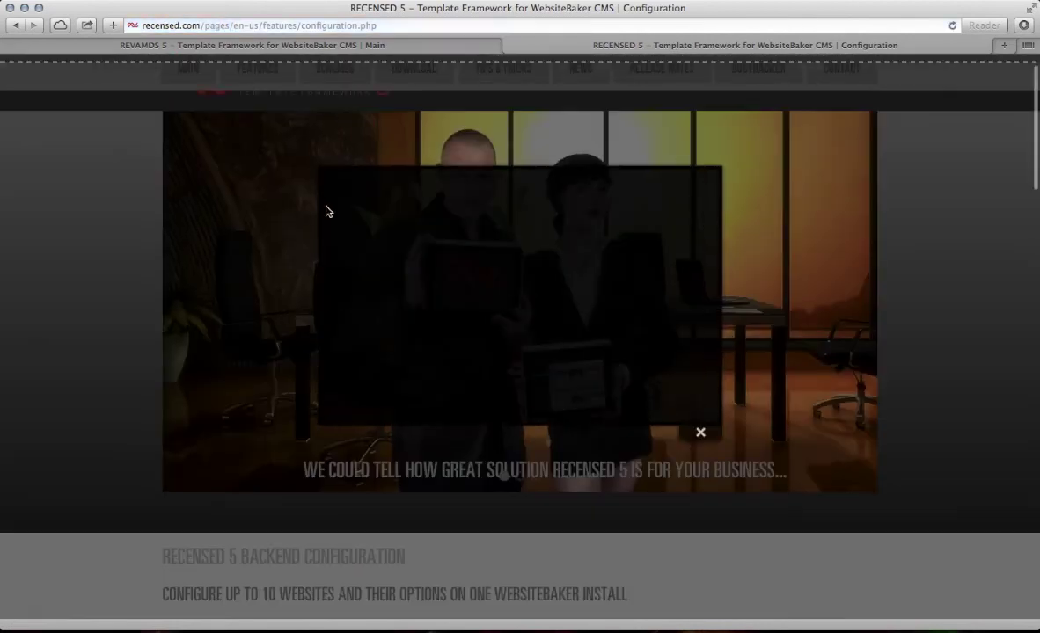
pyautogui.click(701, 432)
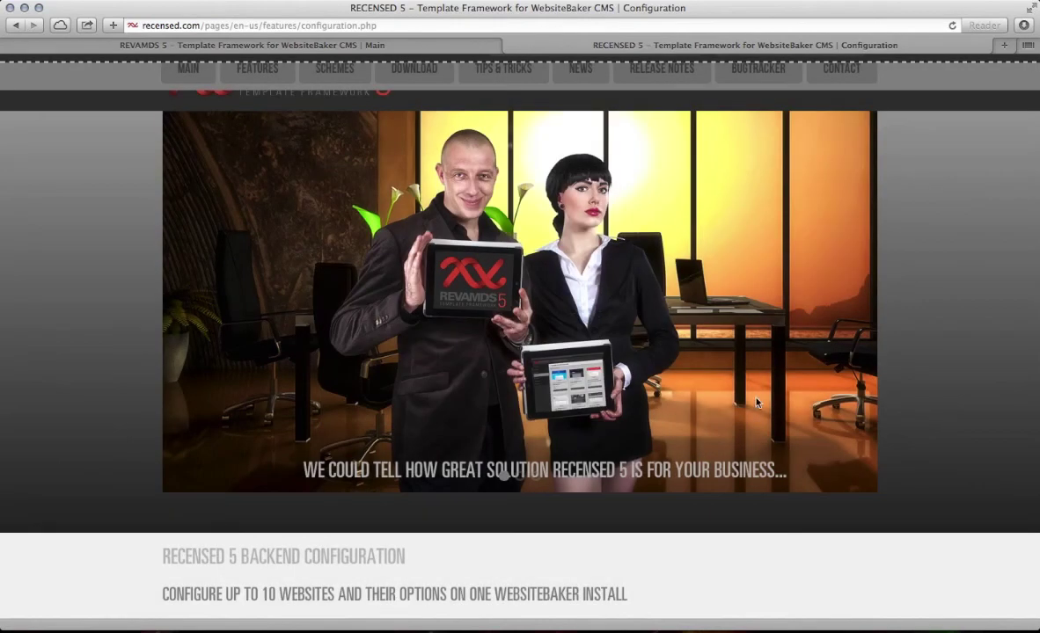
pyautogui.scroll(2, 757, 403)
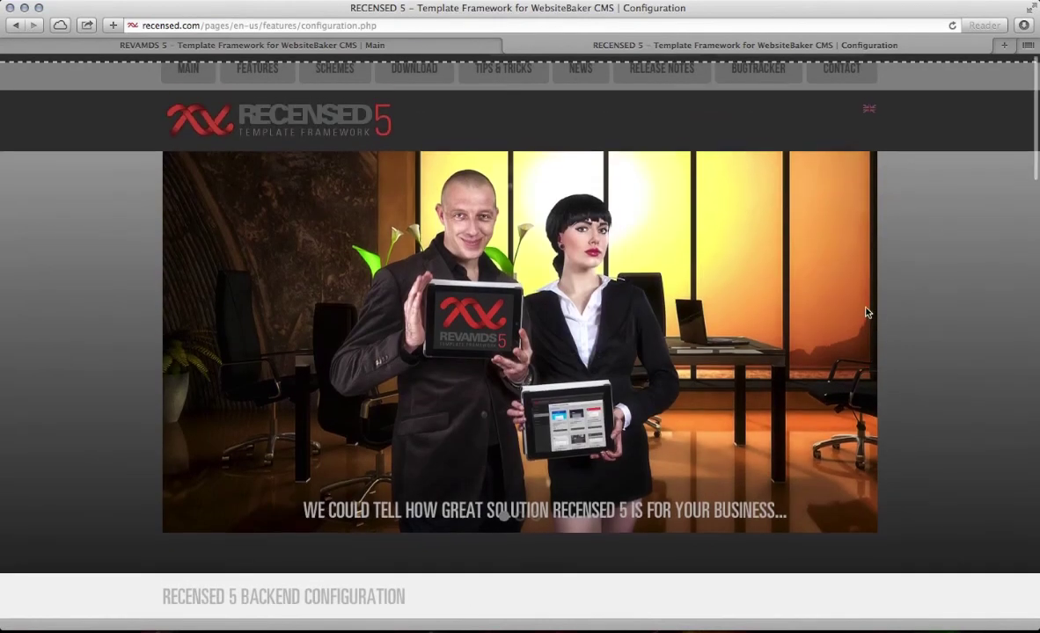
pyautogui.scroll(1, 786, 299)
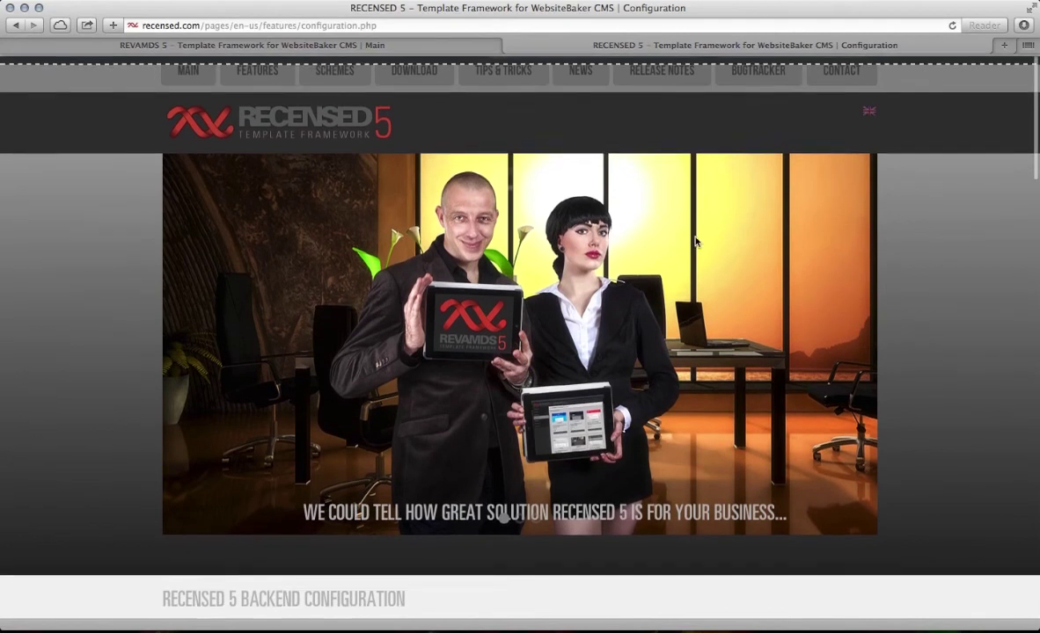
# Step: Browse to the Features and CSS Scheme Editor pages, dismissing the cookie notice on each, and examine the slider there
pyautogui.click(255, 78)
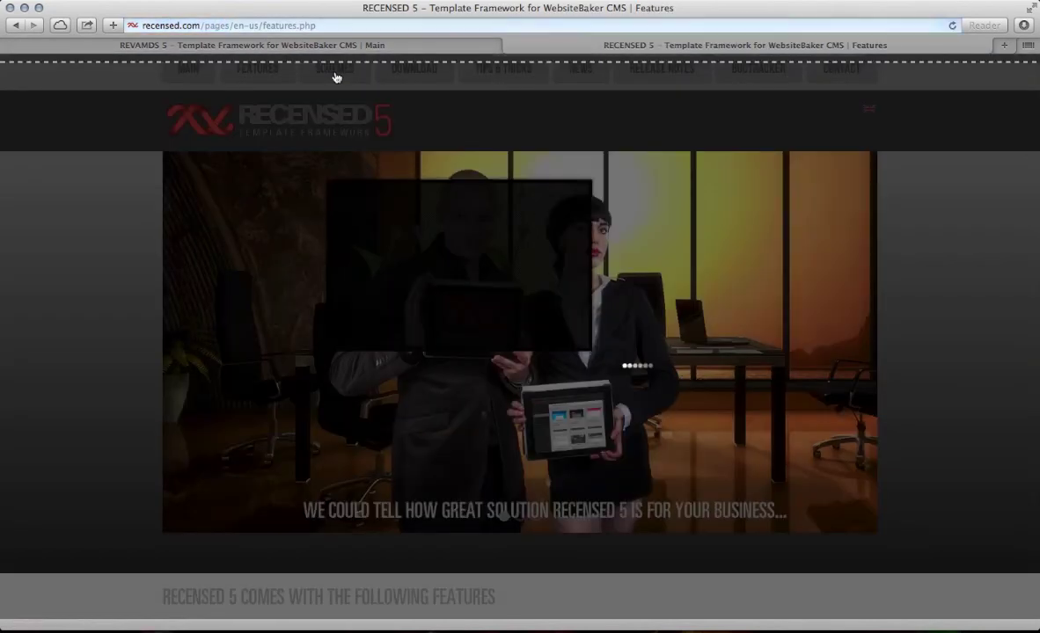
pyautogui.click(699, 473)
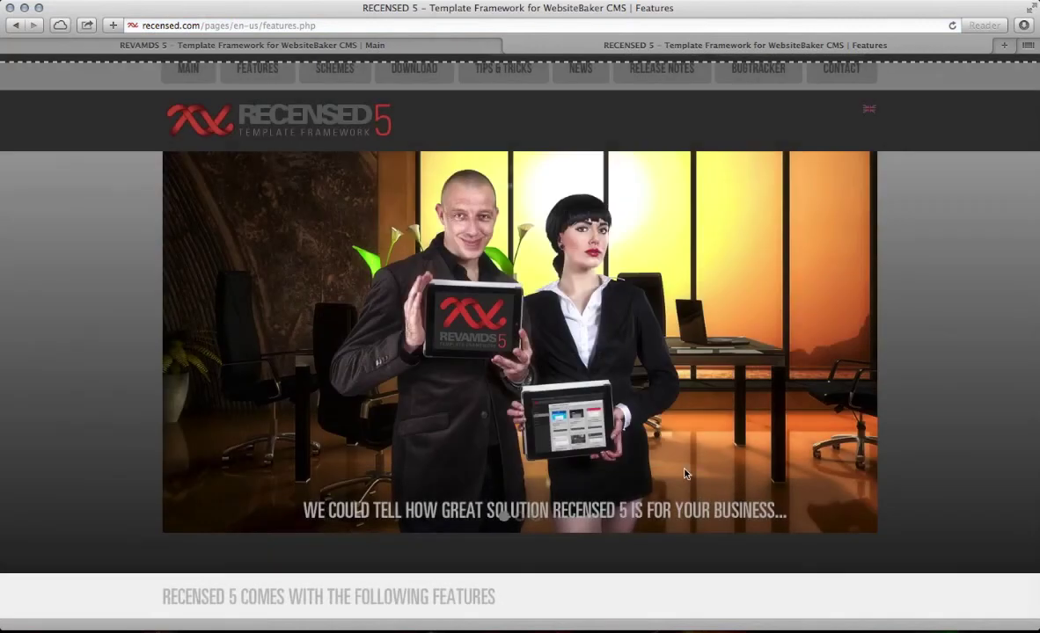
pyautogui.moveTo(257, 70)
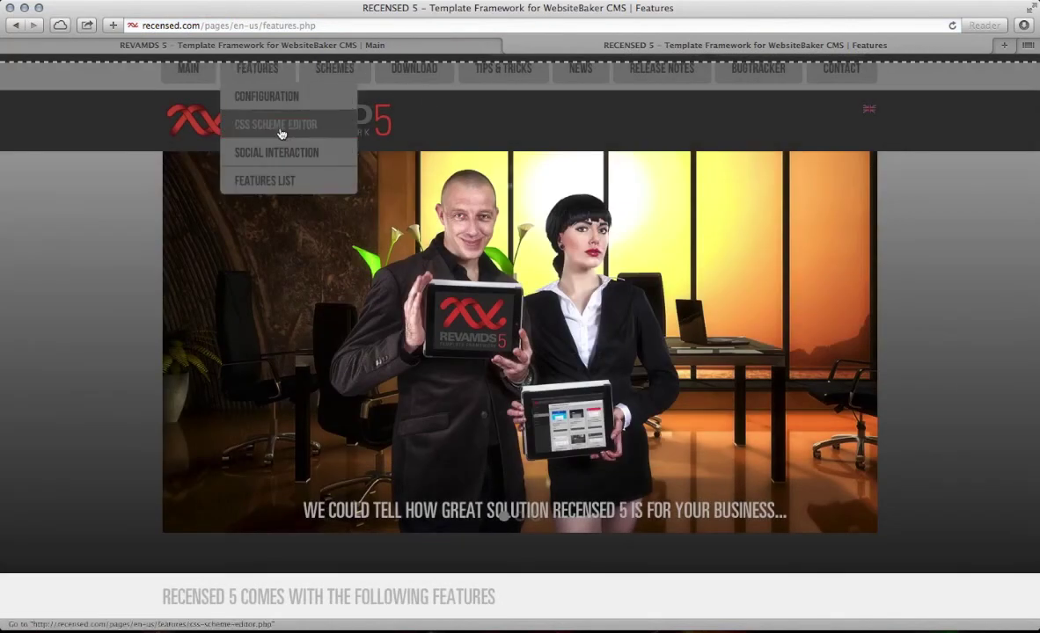
pyautogui.click(282, 133)
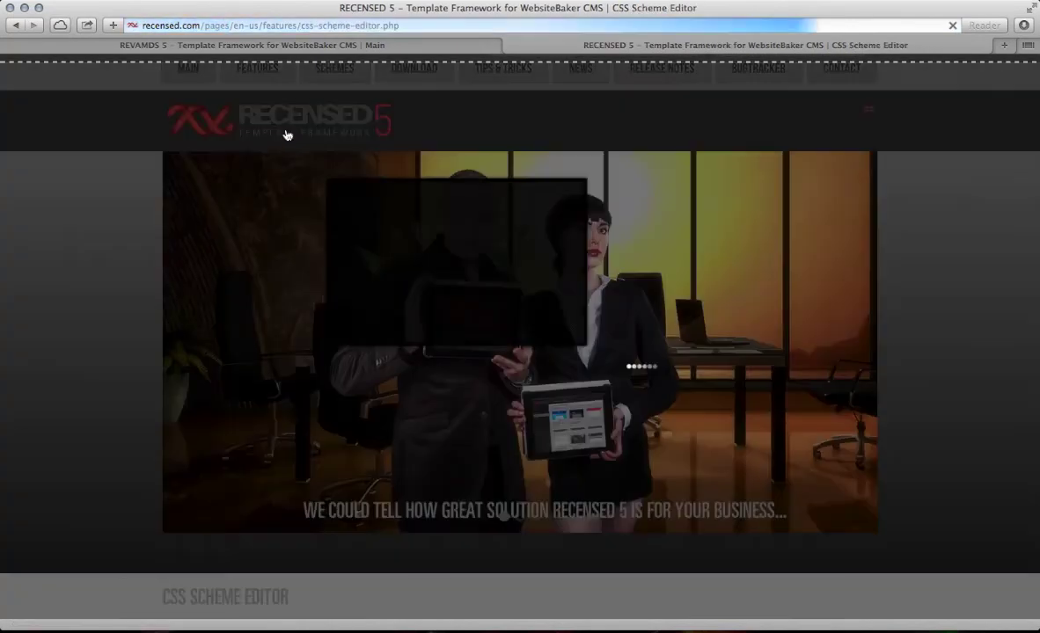
pyautogui.click(700, 473)
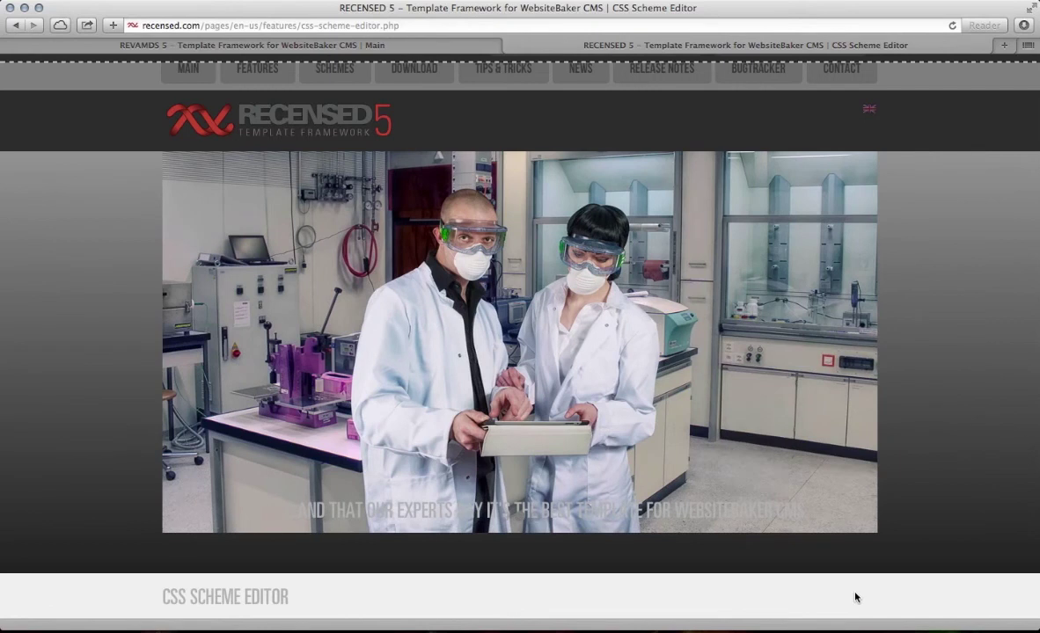
# Step: Reopen website #01's Slider Box options in the REVAMDS configuration, set Display Slider to Boxslider-tiles and save the configuration
pyautogui.moveTo(612, 58)
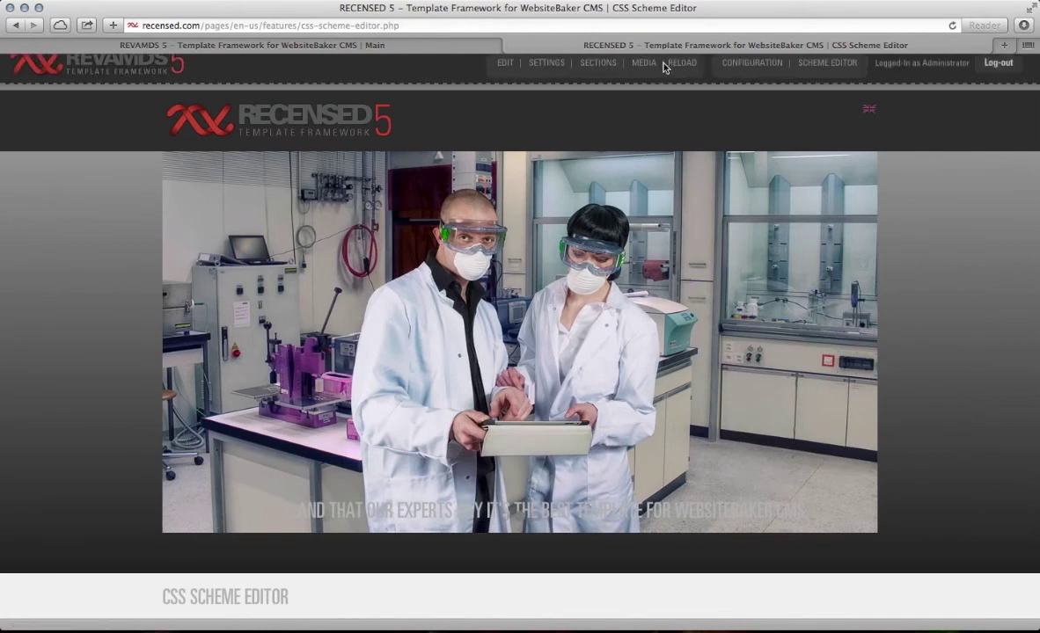
pyautogui.click(735, 77)
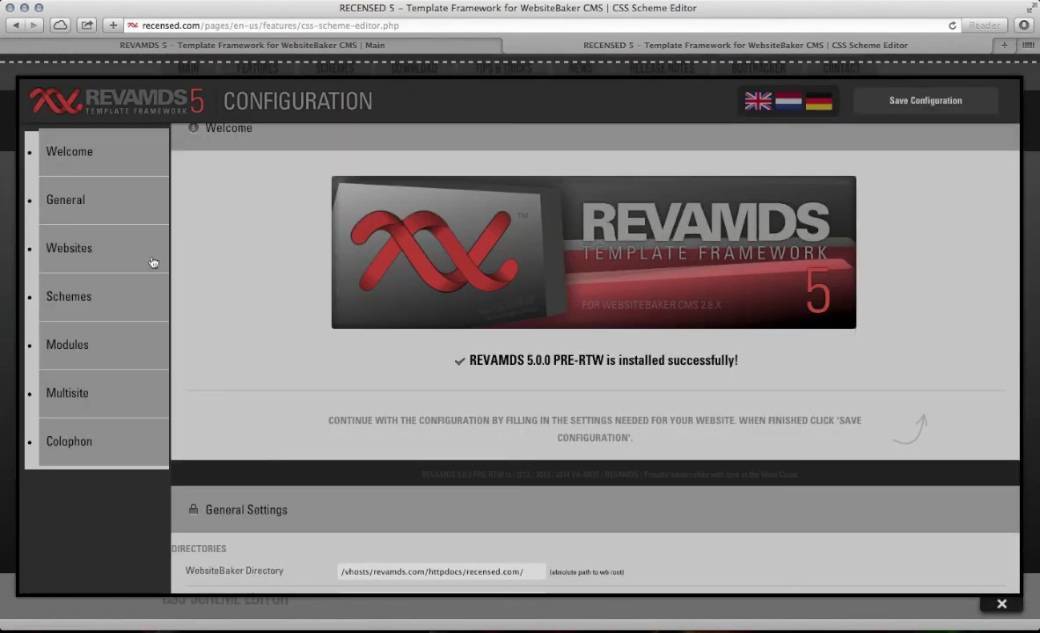
pyautogui.click(85, 210)
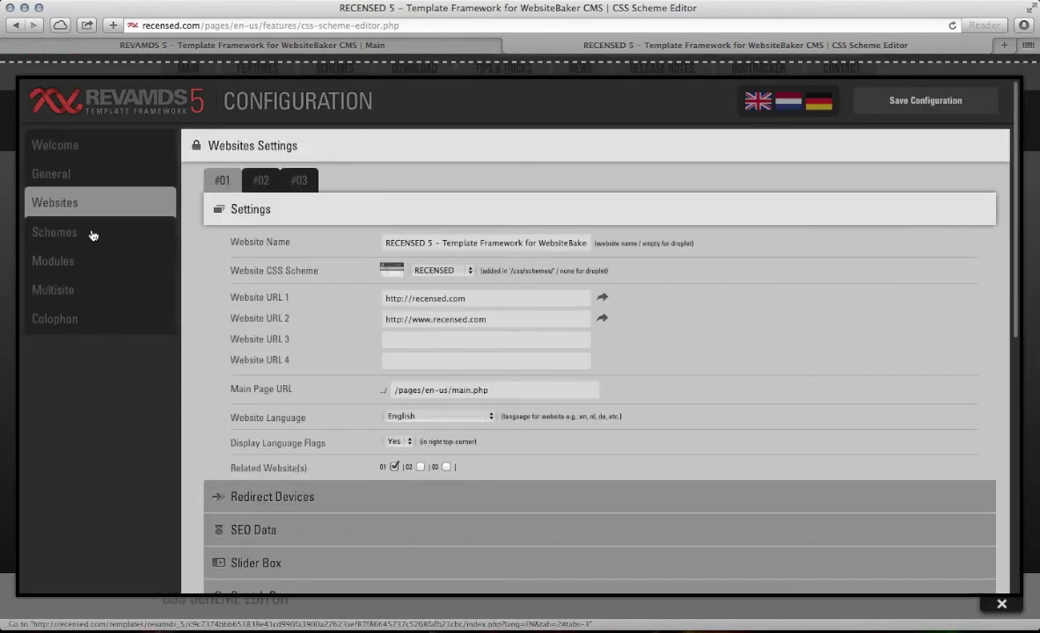
pyautogui.scroll(-2, 286, 490)
pyautogui.click(272, 497)
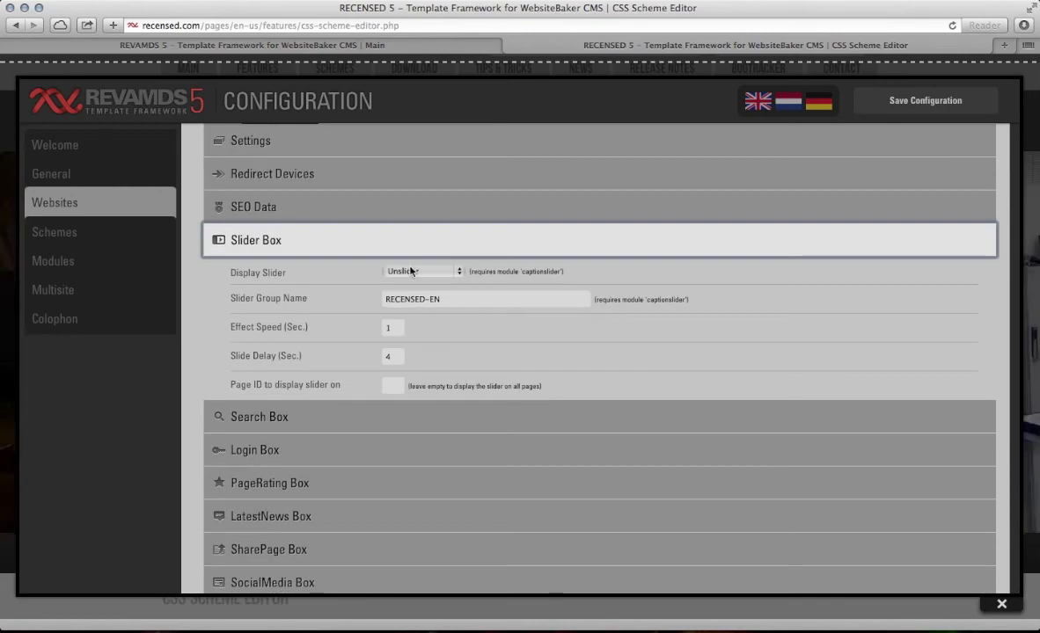
pyautogui.click(410, 271)
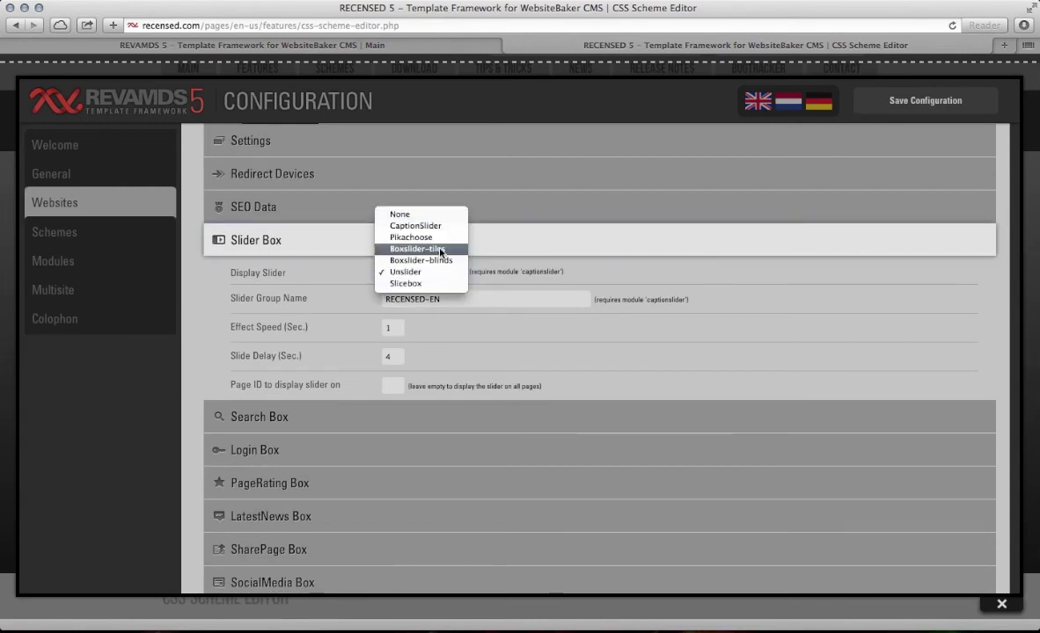
pyautogui.click(440, 250)
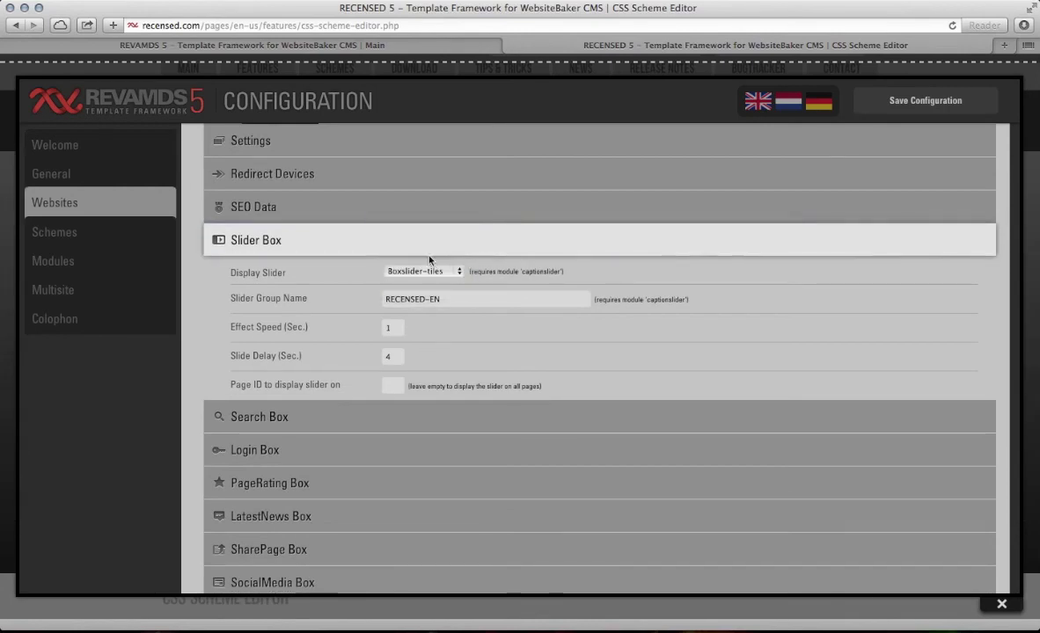
pyautogui.click(921, 103)
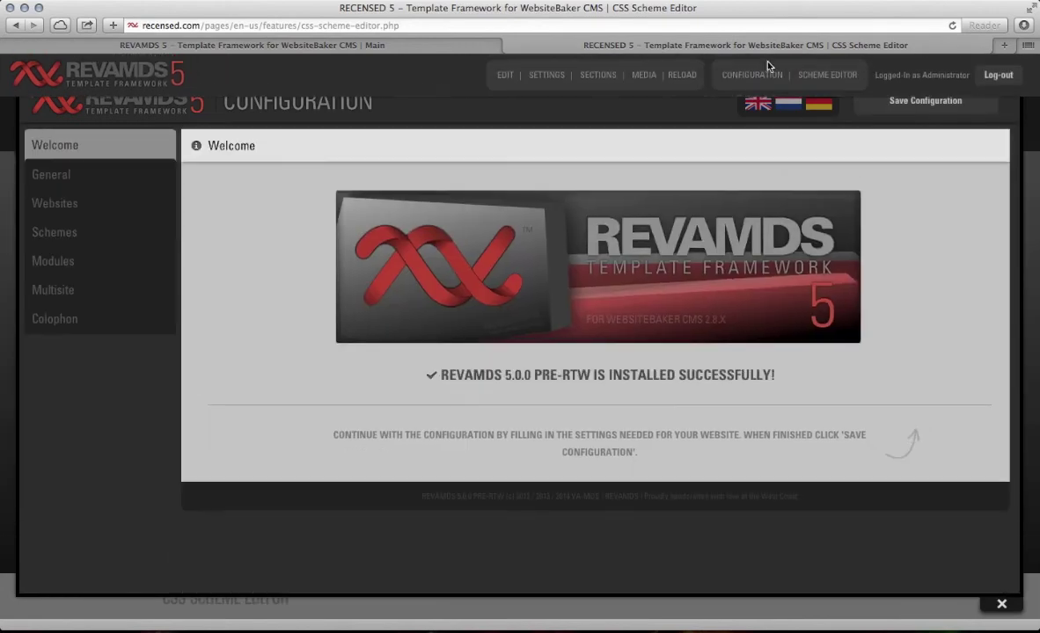
# Step: Reload the CSS Scheme Editor page, dismiss the cookie notice and examine the Boxslider-tiles slideshow's layout and transitions
pyautogui.click(684, 76)
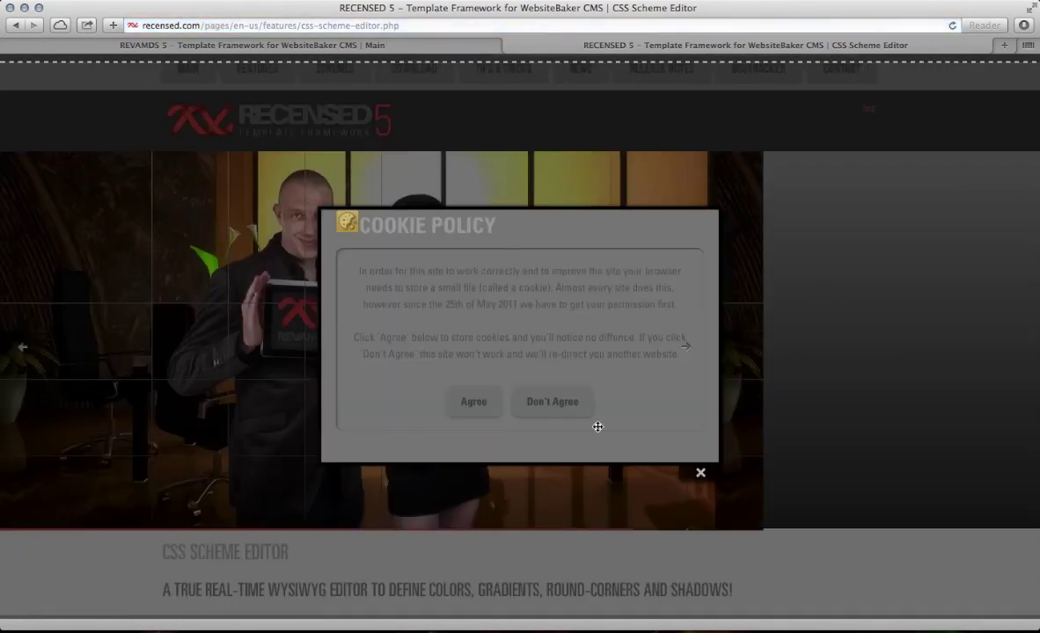
pyautogui.click(700, 473)
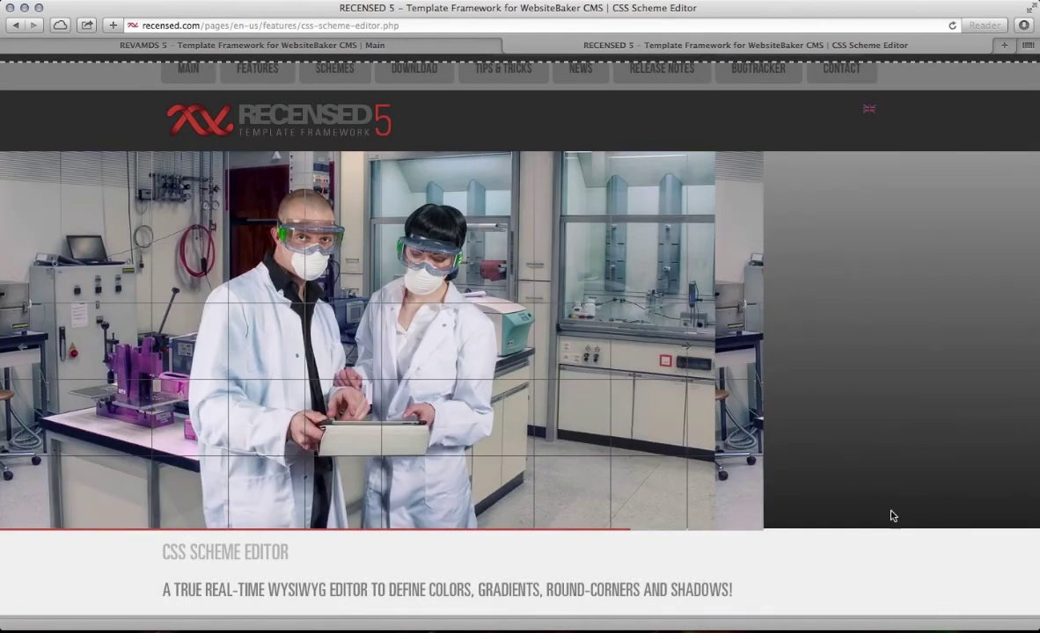
pyautogui.scroll(-3, 851, 493)
pyautogui.scroll(-6, 850, 493)
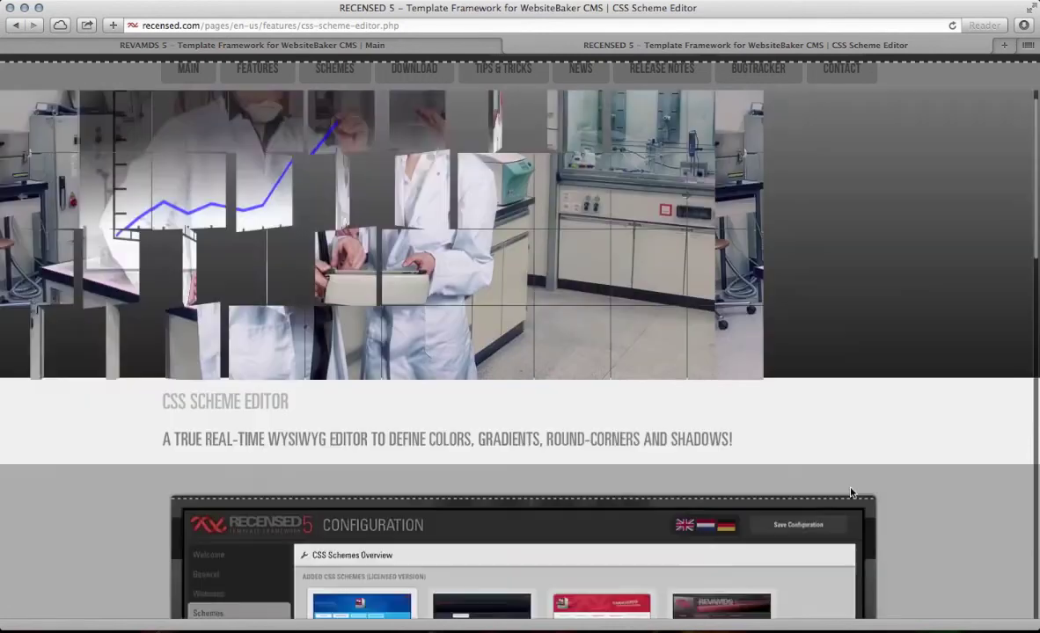
pyautogui.scroll(4, 851, 493)
pyautogui.scroll(5, 851, 492)
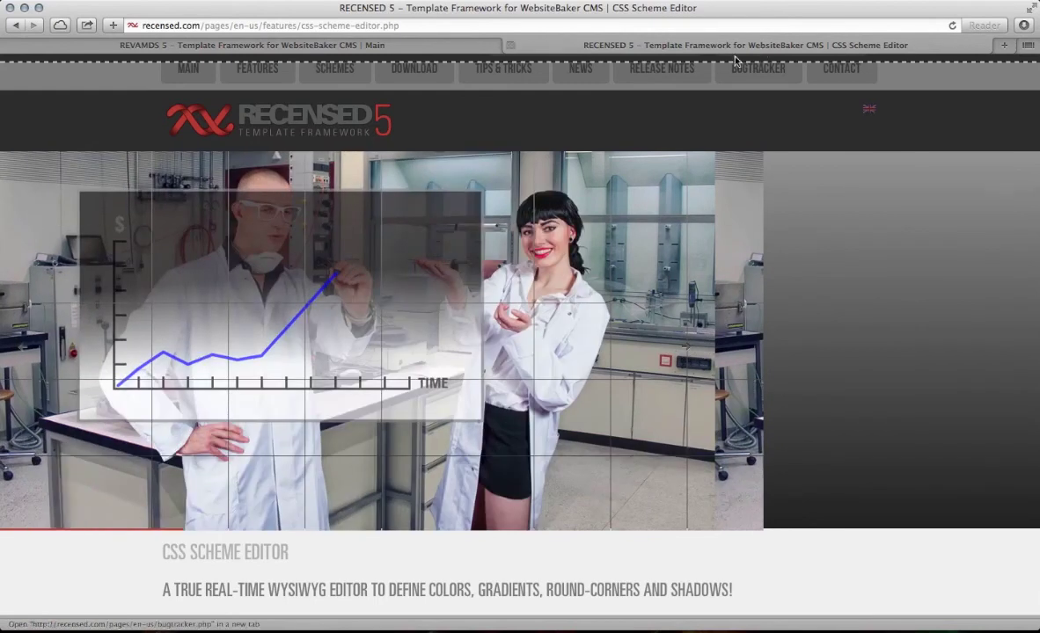
# Step: Reopen website #01's Slider Box options and review the available Display Slider choices without changing the selection
pyautogui.moveTo(710, 62)
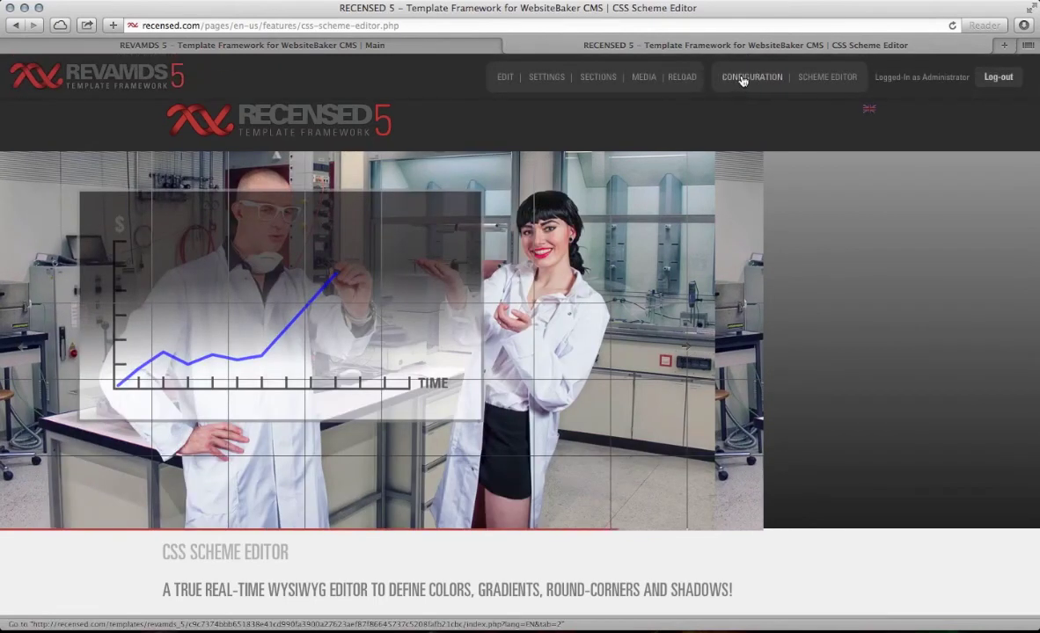
pyautogui.click(750, 77)
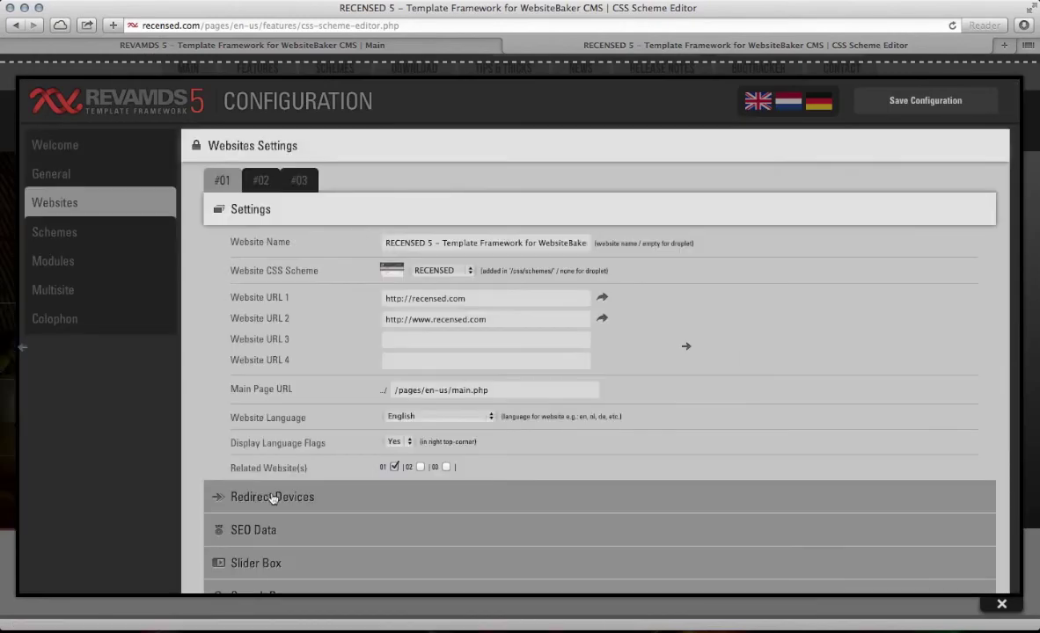
pyautogui.scroll(-1, 278, 497)
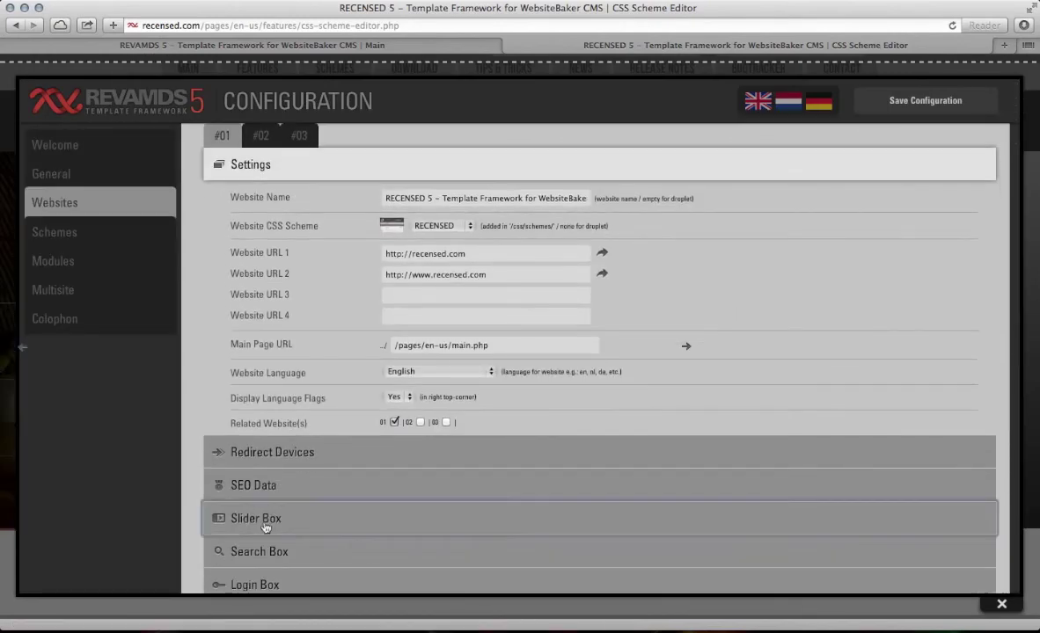
pyautogui.click(264, 524)
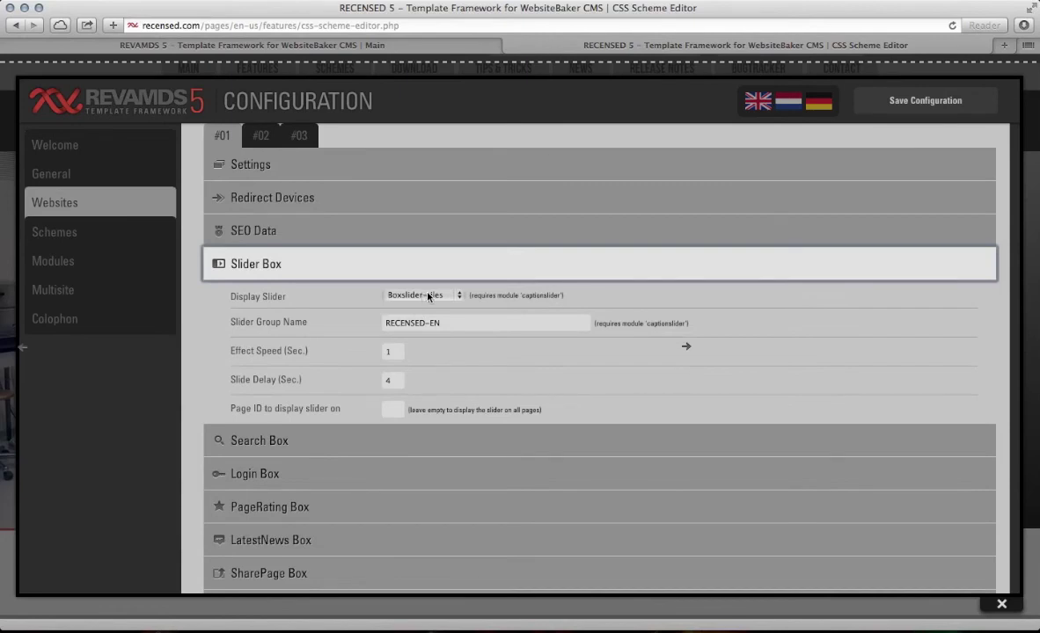
pyautogui.click(430, 295)
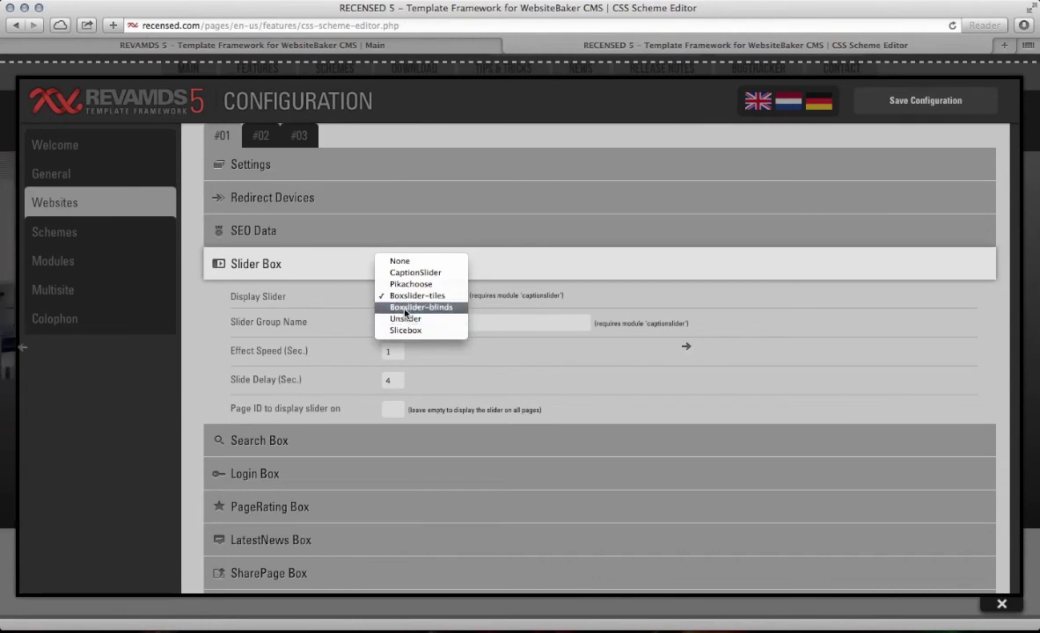
pyautogui.click(307, 288)
# Step: Switch to the file transfer program and examine the boxslider-blinds, boxslider-tiles and pikachoose folders under revamds_5/system/sliders on the server
pyautogui.press('super+Tab')
pyautogui.click(395, 327)
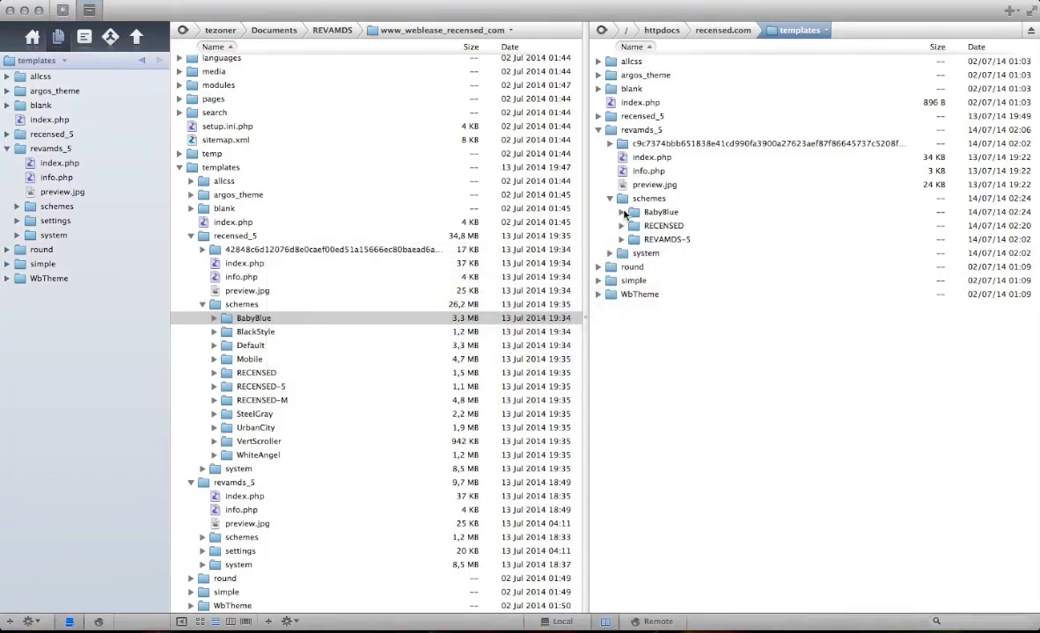
pyautogui.click(608, 254)
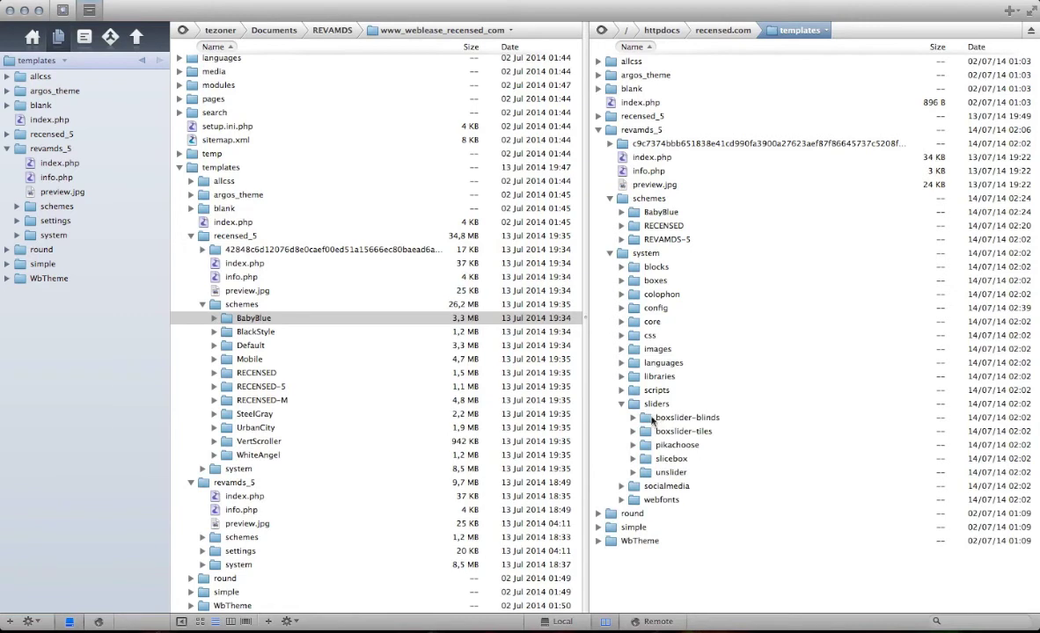
pyautogui.click(630, 419)
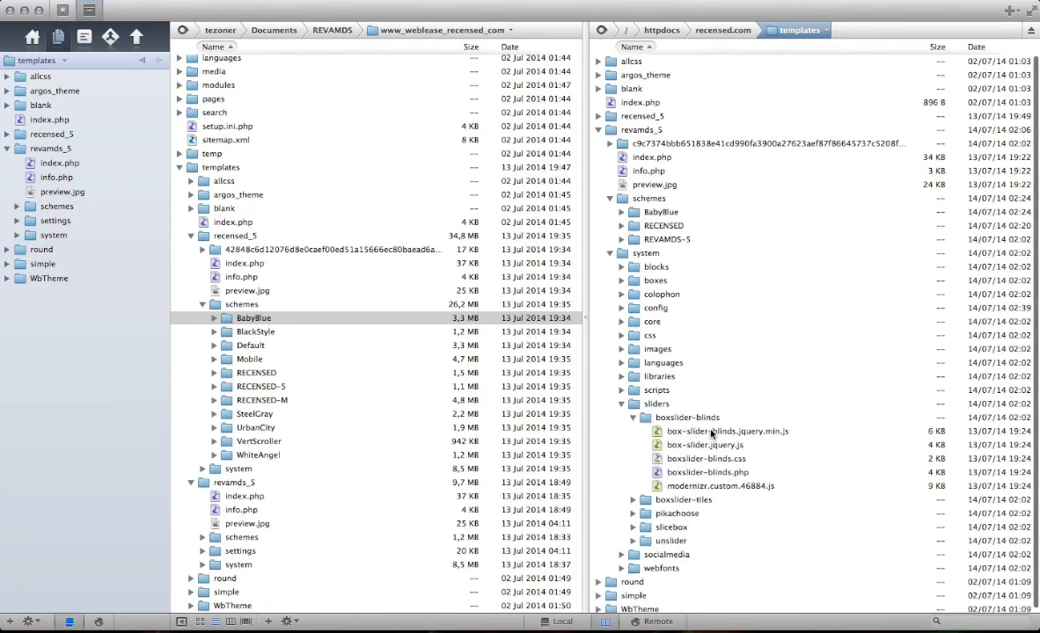
pyautogui.click(704, 473)
pyautogui.click(633, 418)
pyautogui.click(633, 431)
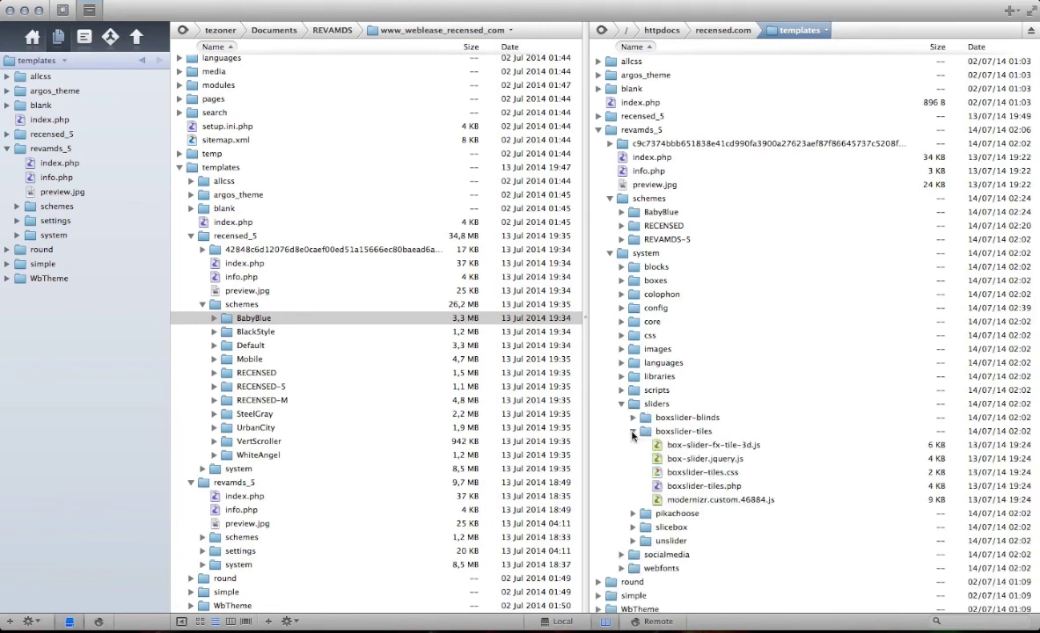
pyautogui.click(634, 432)
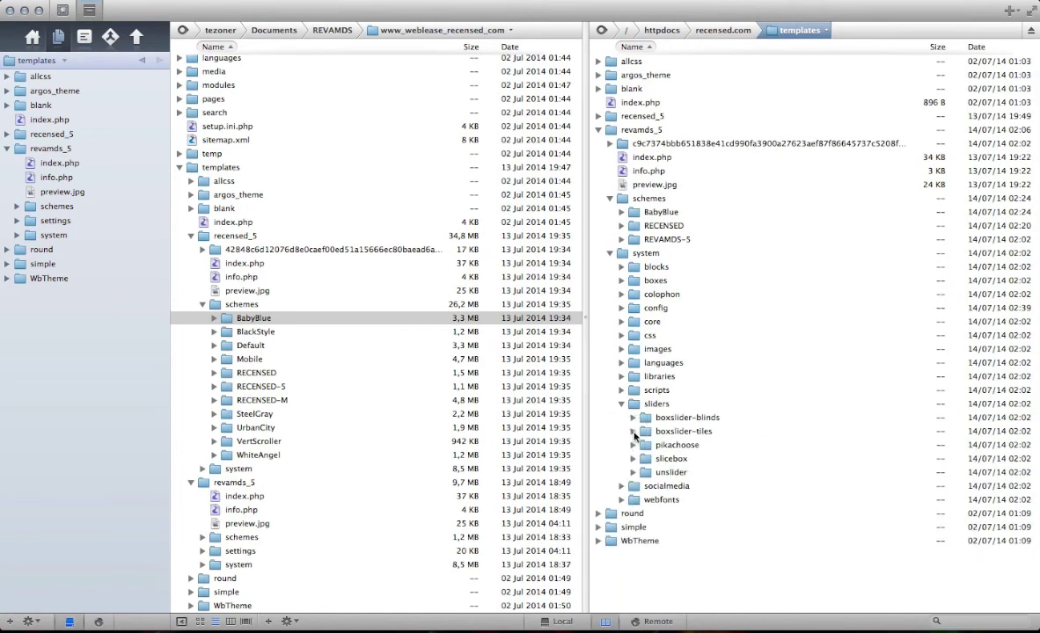
pyautogui.click(634, 445)
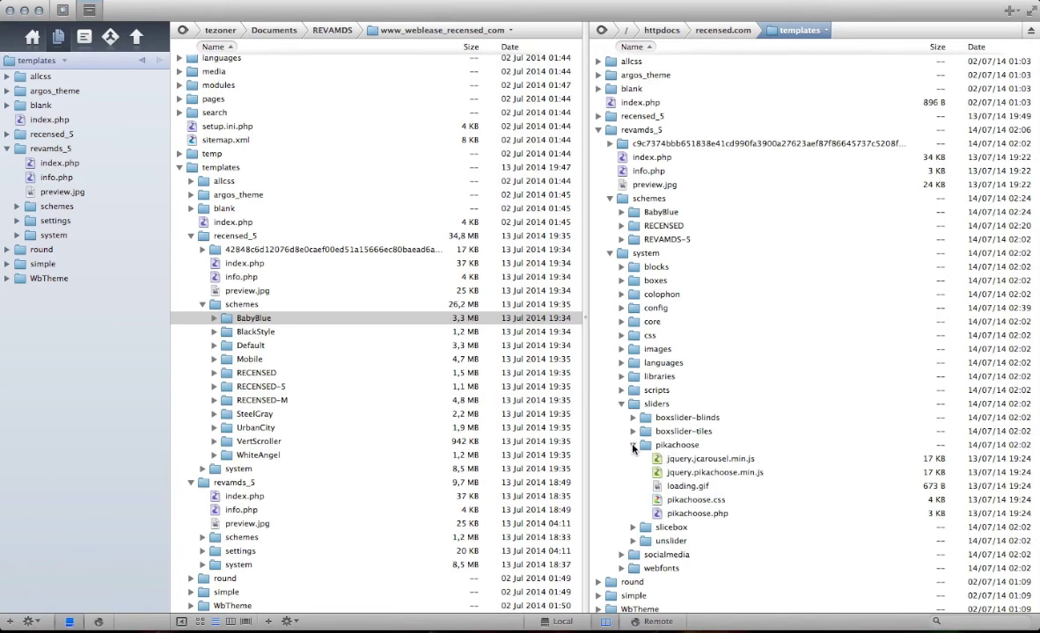
pyautogui.click(633, 445)
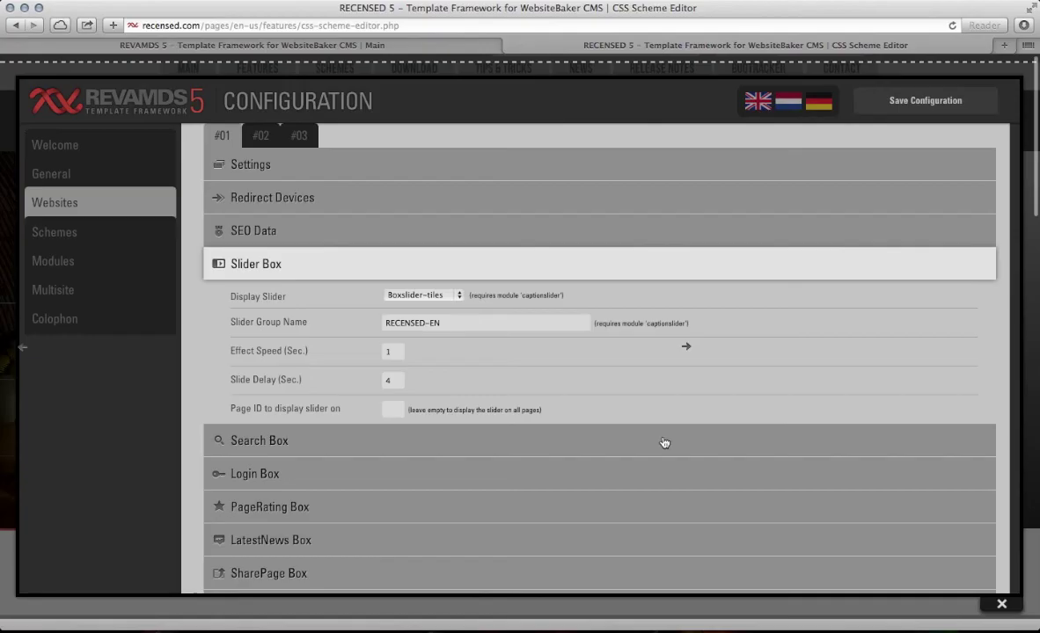
# Step: Set website #01's Display Slider to Pikachoose and save the configuration
pyautogui.click(415, 296)
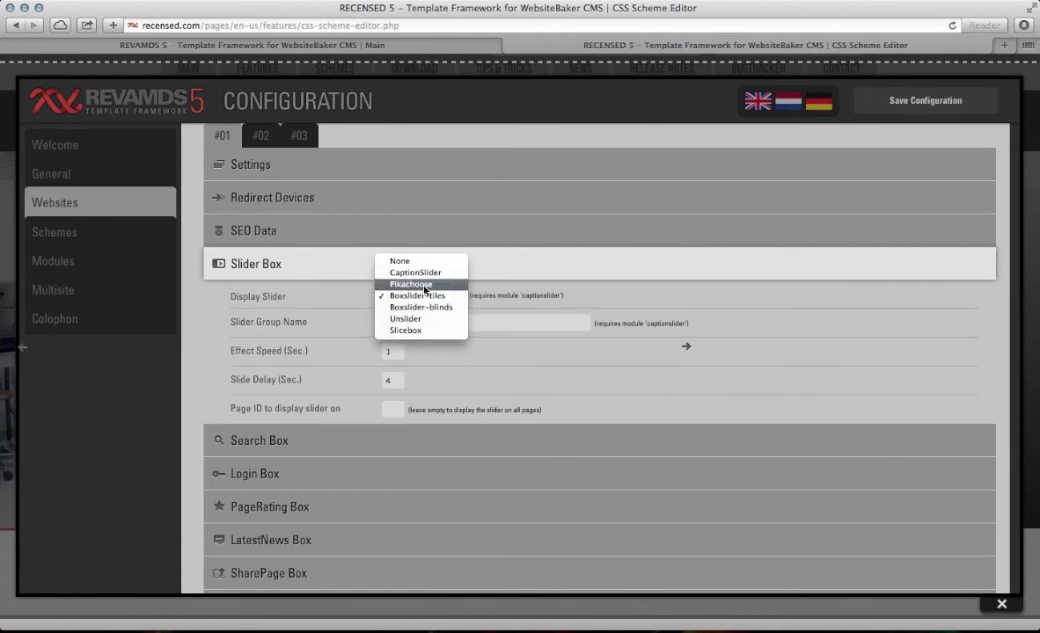
pyautogui.click(418, 285)
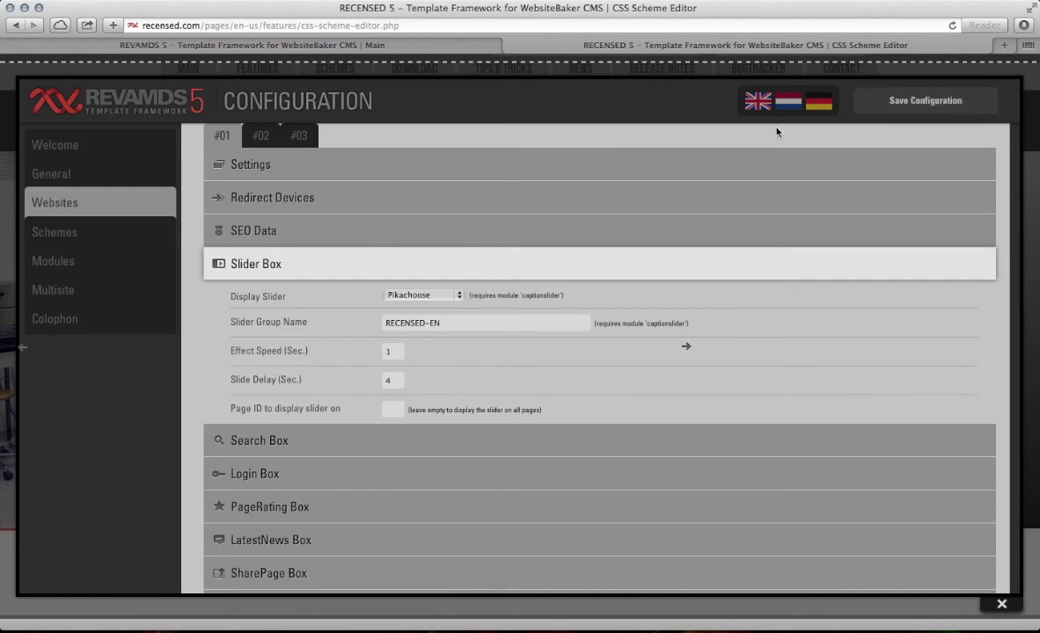
pyautogui.click(701, 73)
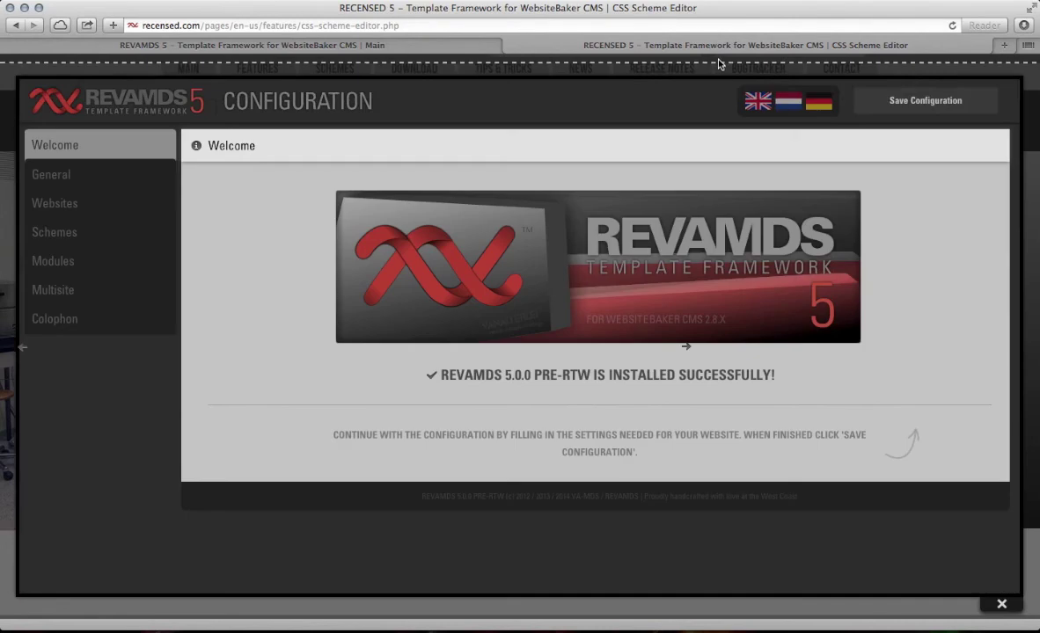
# Step: Reload the CSS Scheme Editor page, dismiss the cookie notice and browse through the slides of the Pikachoose slideshow
pyautogui.click(682, 78)
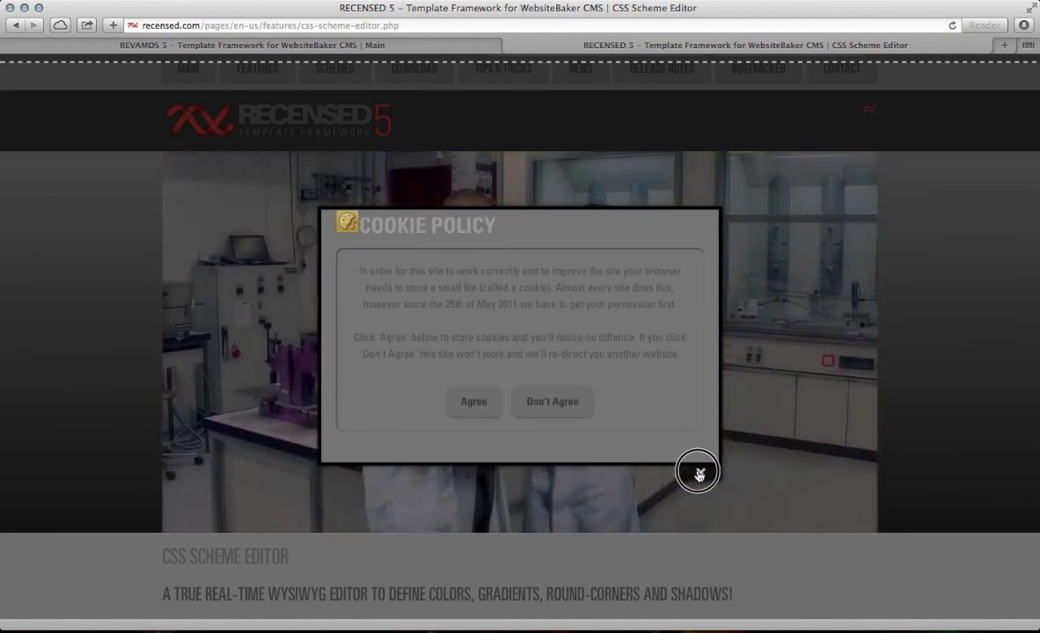
pyautogui.click(700, 473)
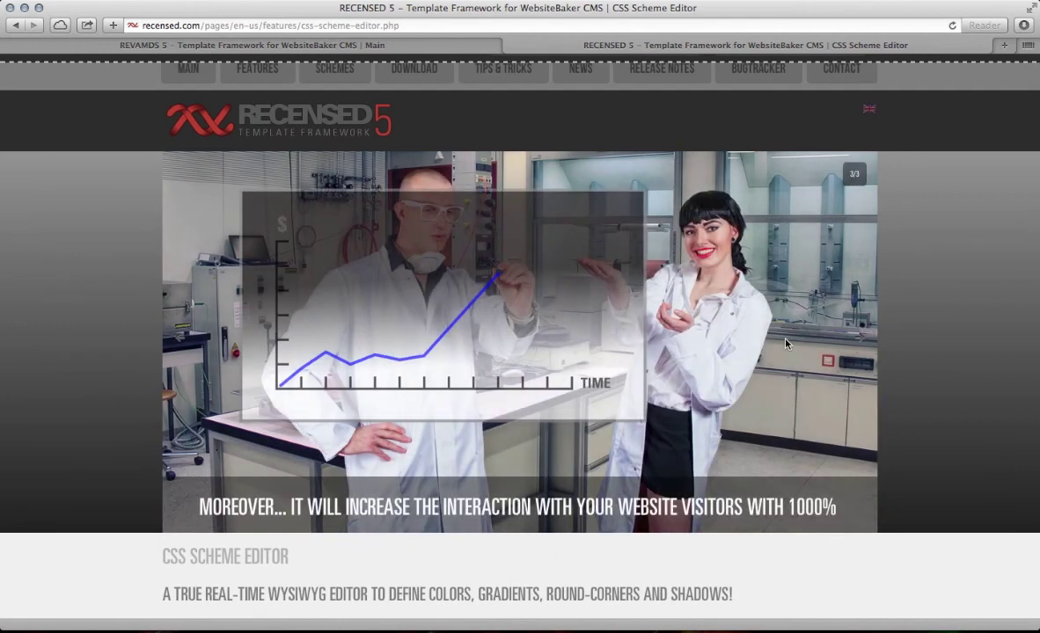
pyautogui.click(861, 341)
pyautogui.click(860, 341)
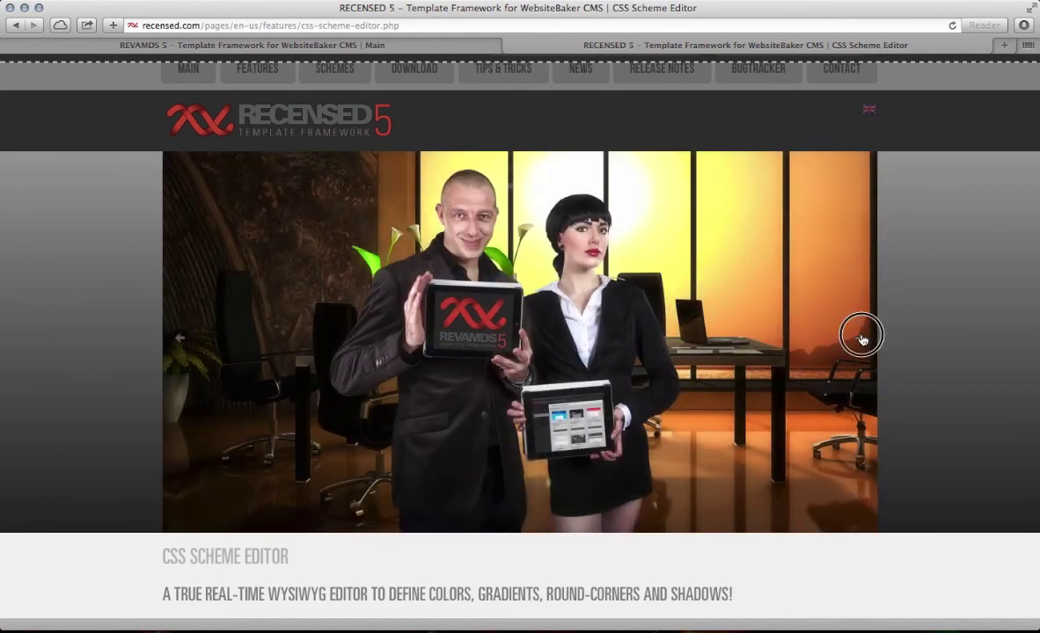
pyautogui.click(860, 341)
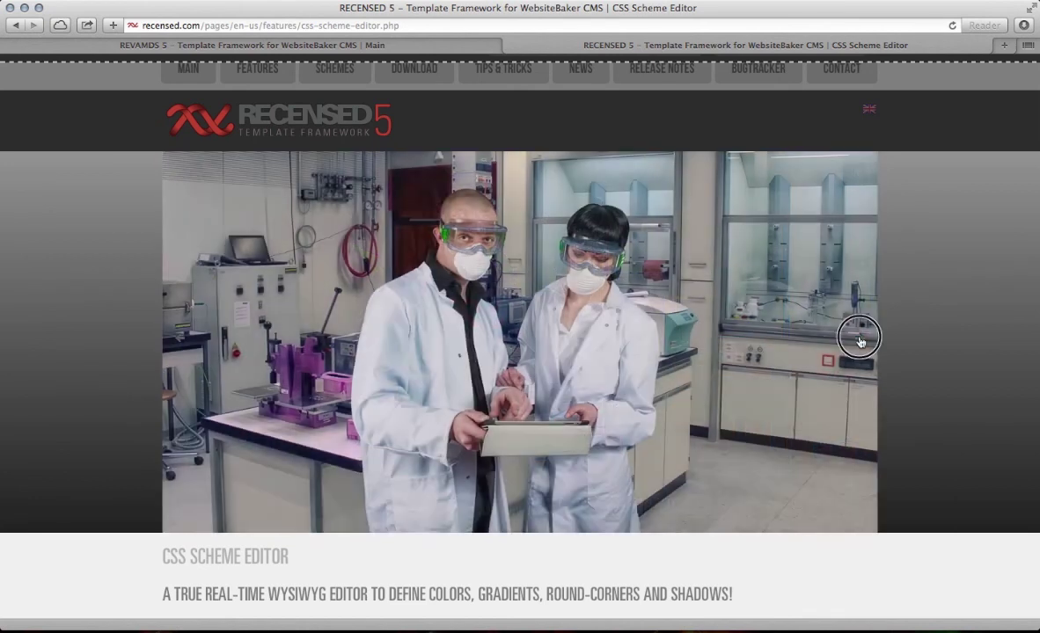
pyautogui.click(861, 340)
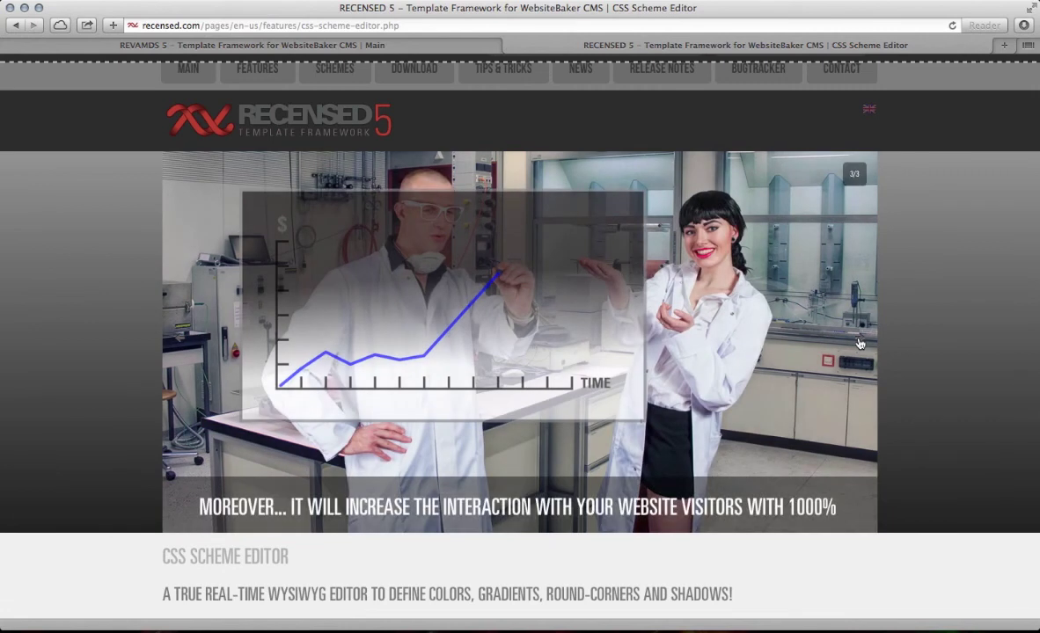
pyautogui.click(860, 344)
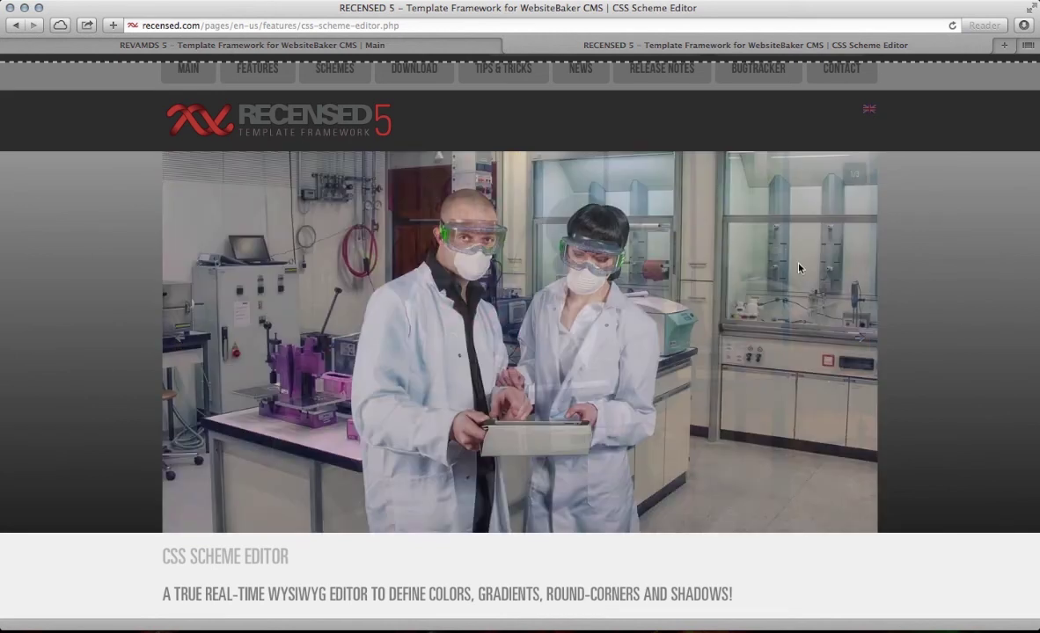
# Step: Reopen the REVAMDS configuration and expand the Cookies options of website #01
pyautogui.moveTo(714, 76)
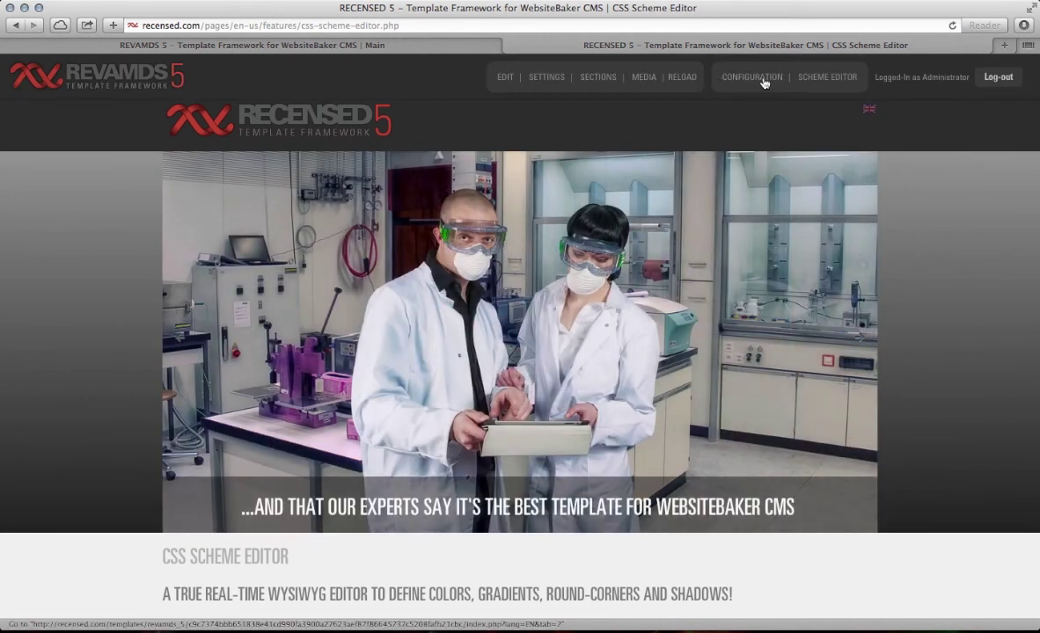
pyautogui.click(752, 77)
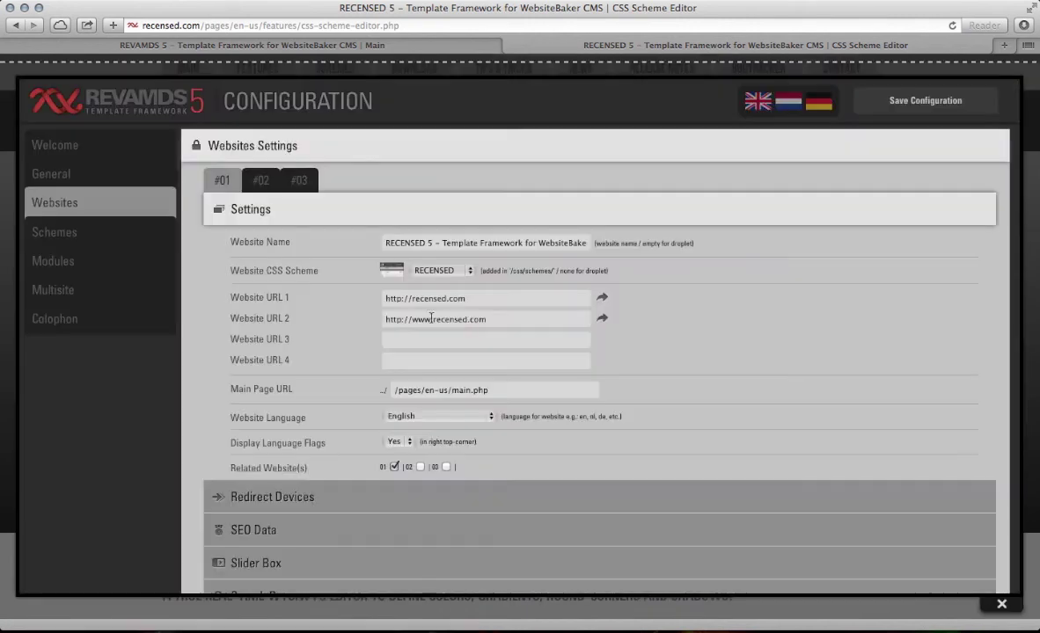
pyautogui.scroll(-3, 466, 392)
pyautogui.scroll(-7, 466, 391)
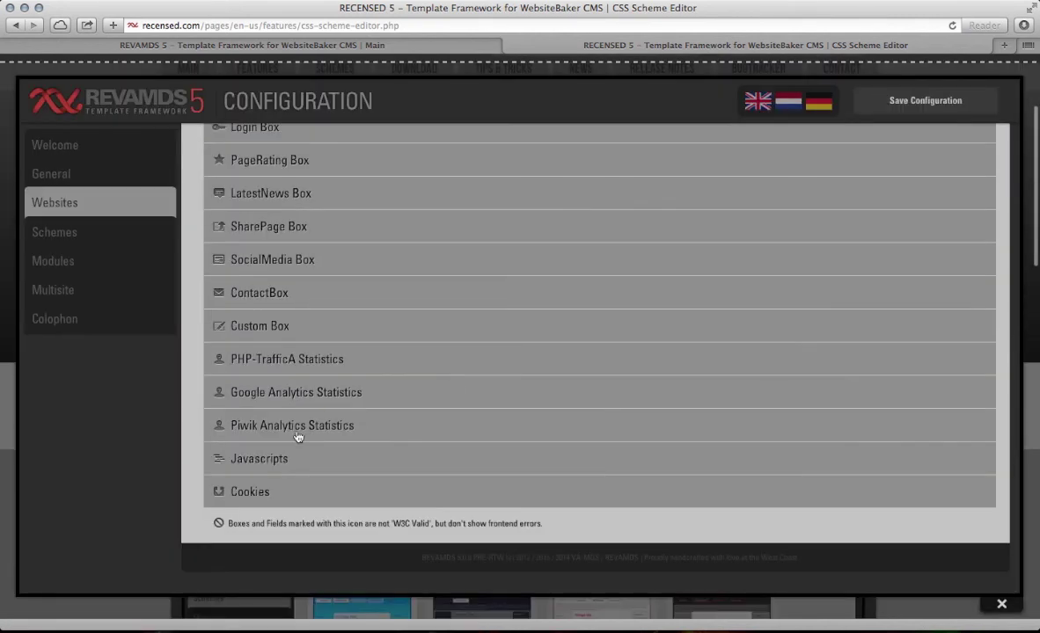
pyautogui.scroll(7, 317, 417)
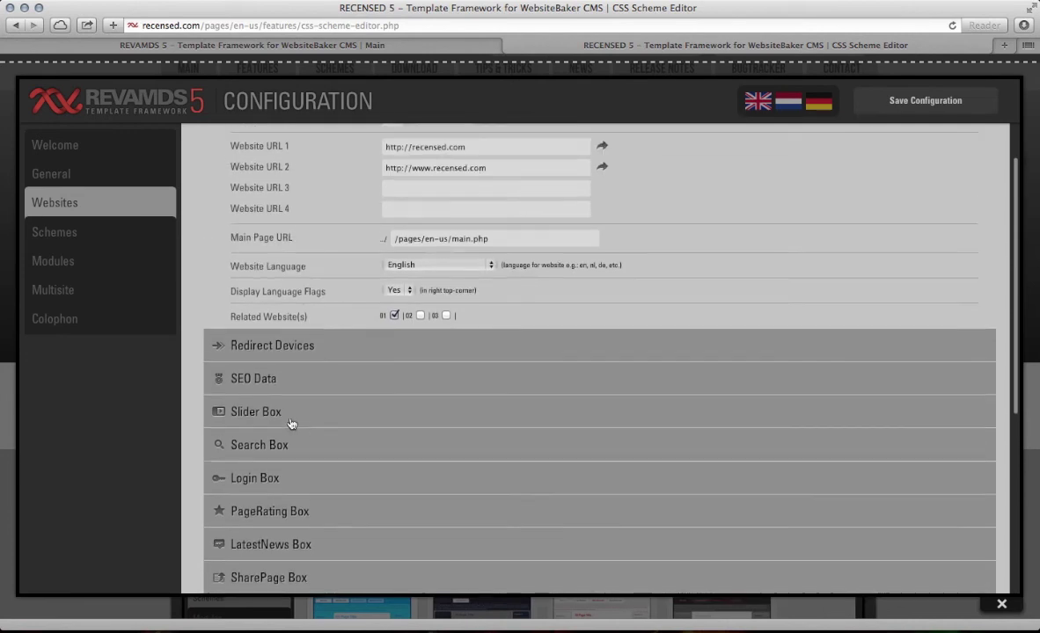
pyautogui.scroll(-7, 275, 451)
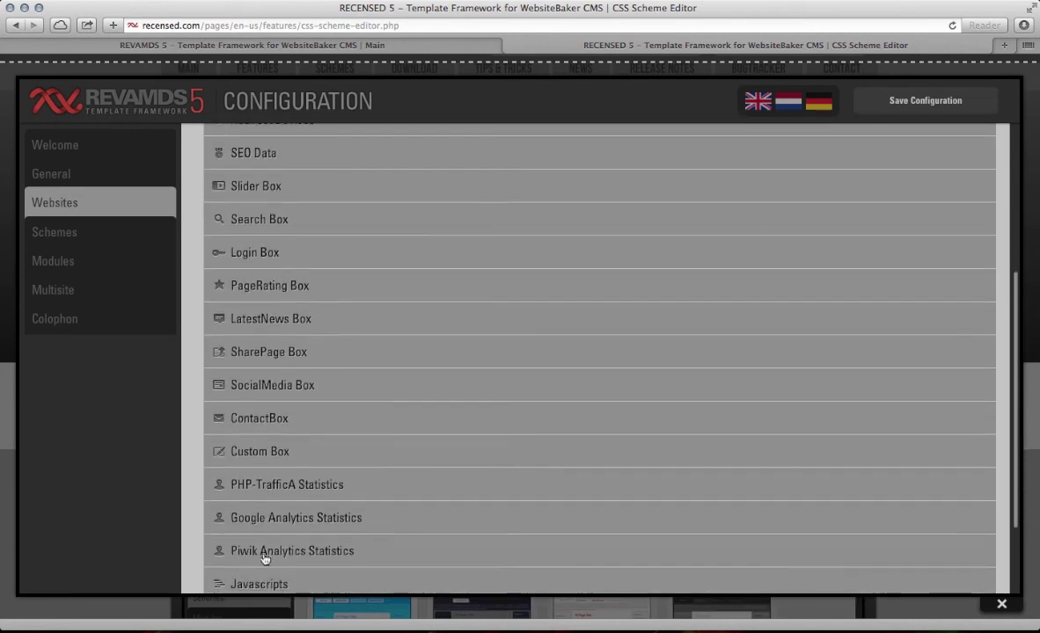
pyautogui.click(242, 492)
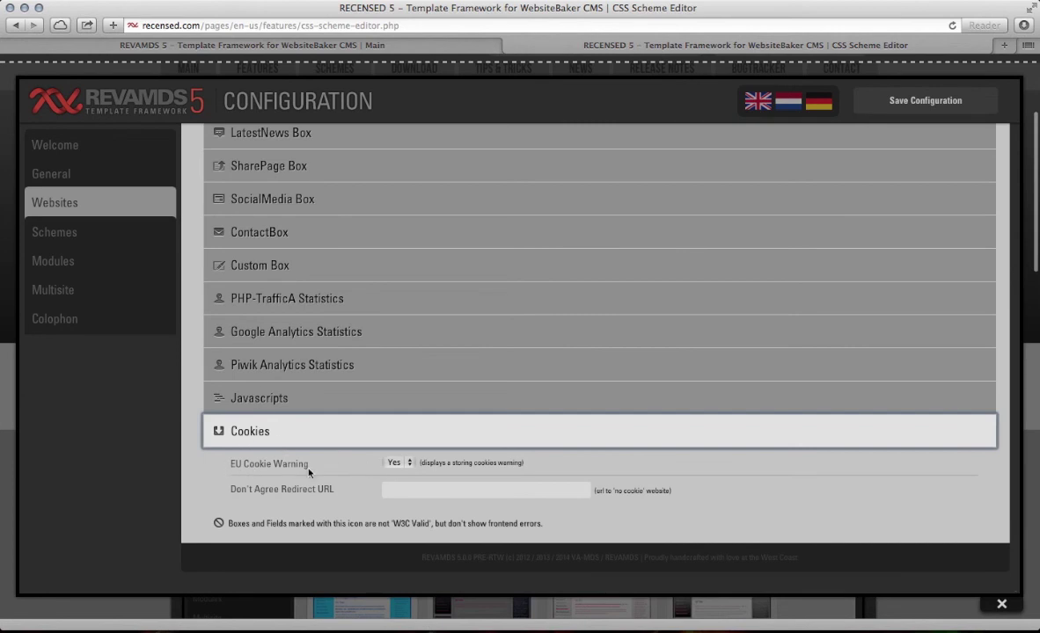
# Step: Set EU Cookie Warning to No for website #01 and save the configuration
pyautogui.click(395, 465)
pyautogui.click(394, 444)
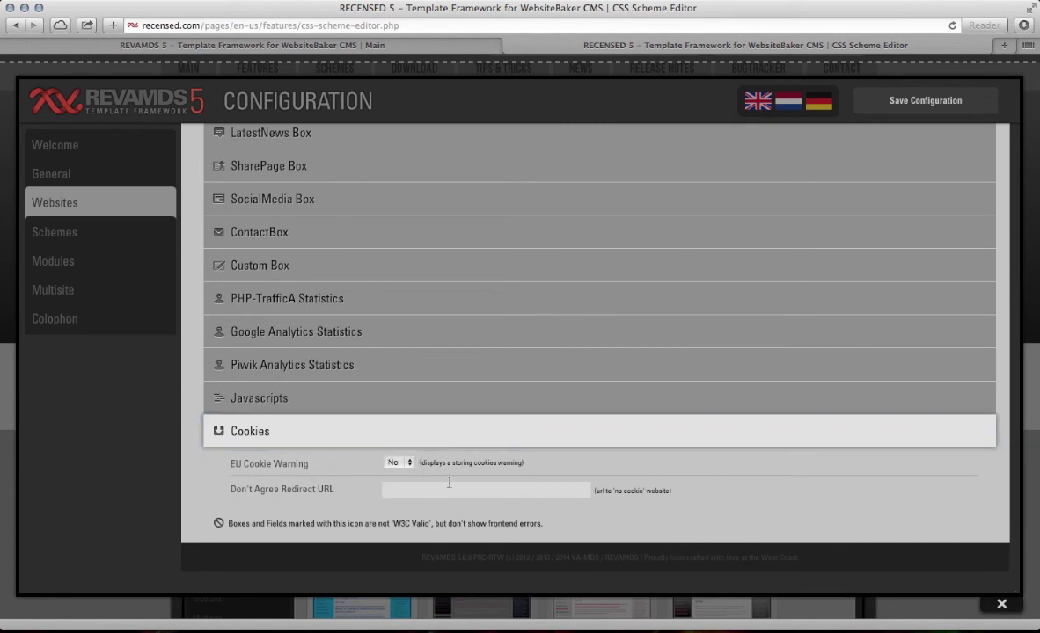
pyautogui.click(406, 466)
pyautogui.click(393, 494)
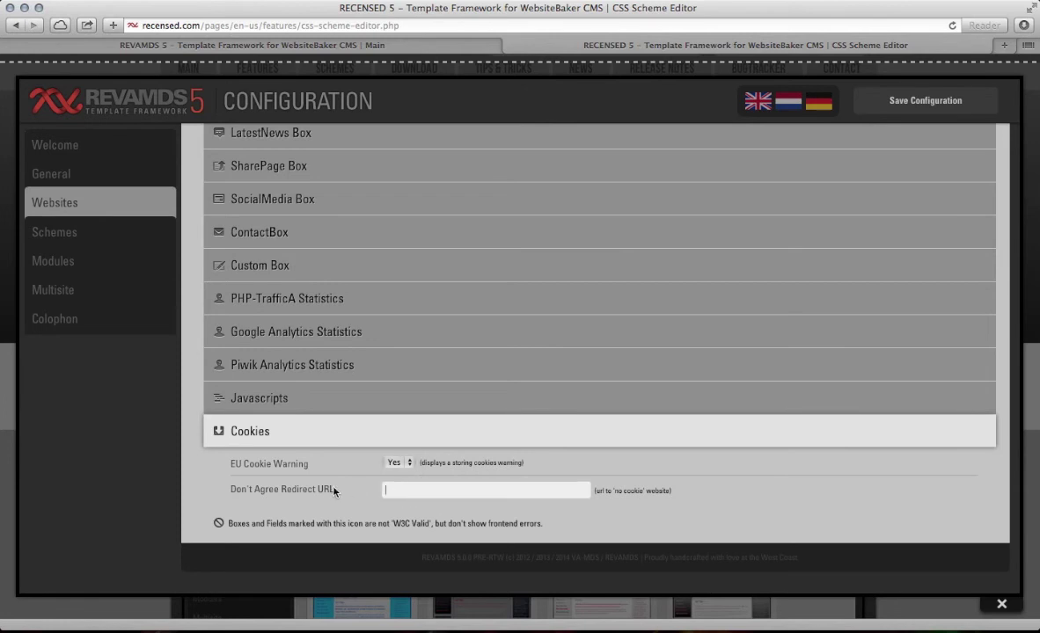
pyautogui.click(399, 474)
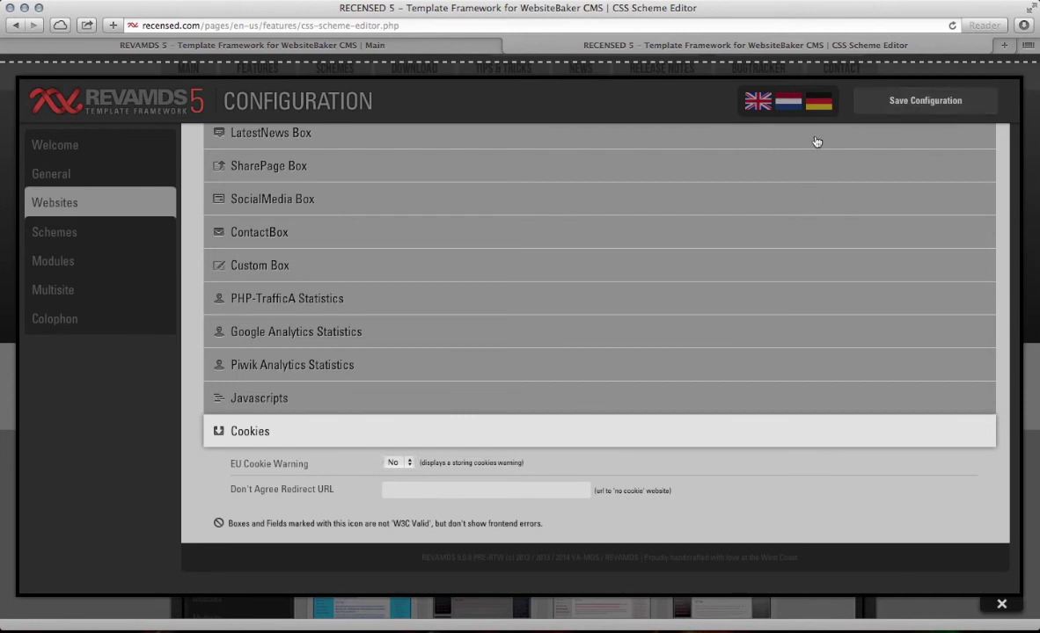
pyautogui.click(869, 106)
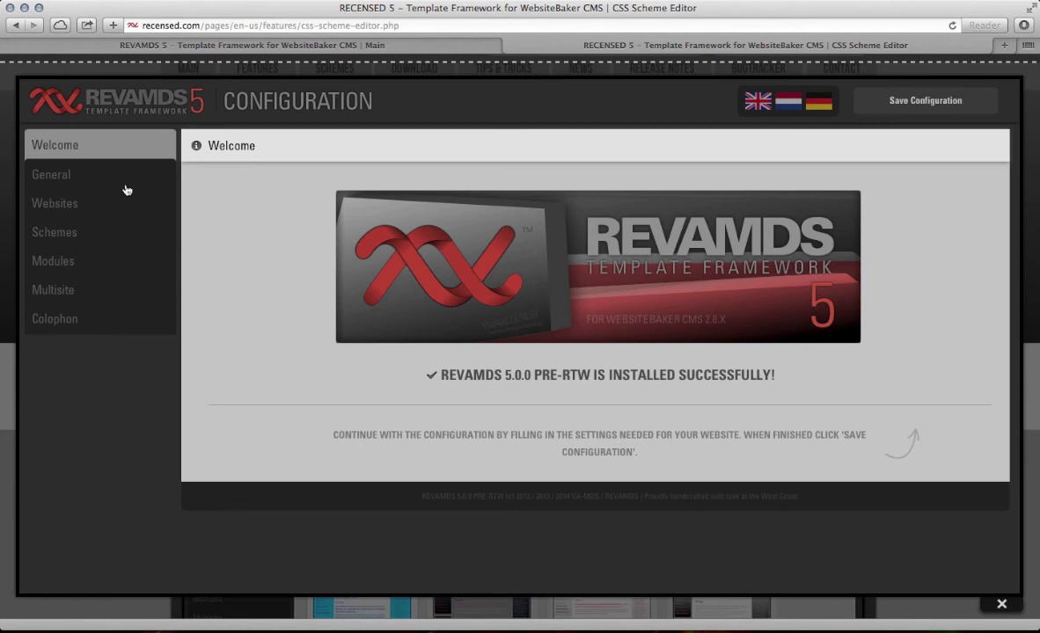
# Step: Return to website #01's options and review the Search Box and Login Box display settings without changing them
pyautogui.click(58, 200)
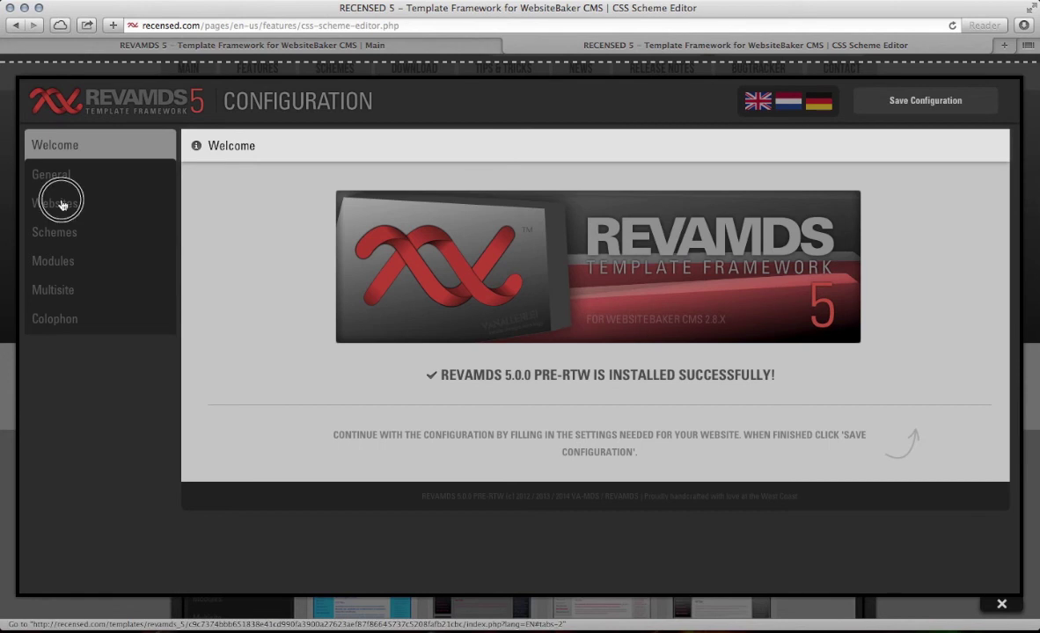
pyautogui.scroll(-5, 314, 446)
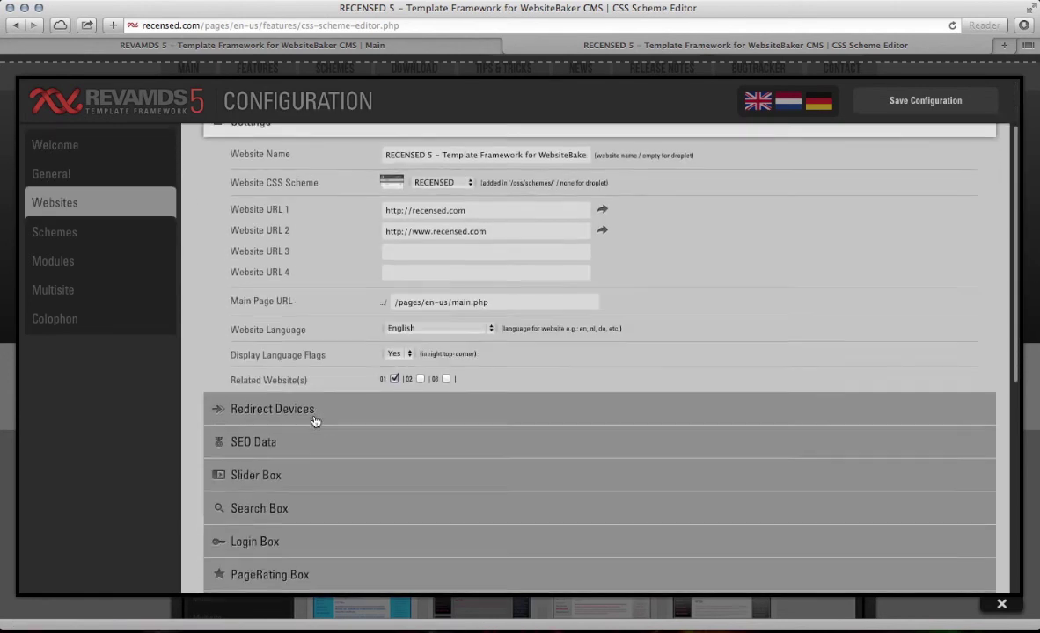
pyautogui.click(291, 400)
pyautogui.click(290, 306)
pyautogui.scroll(1, 352, 317)
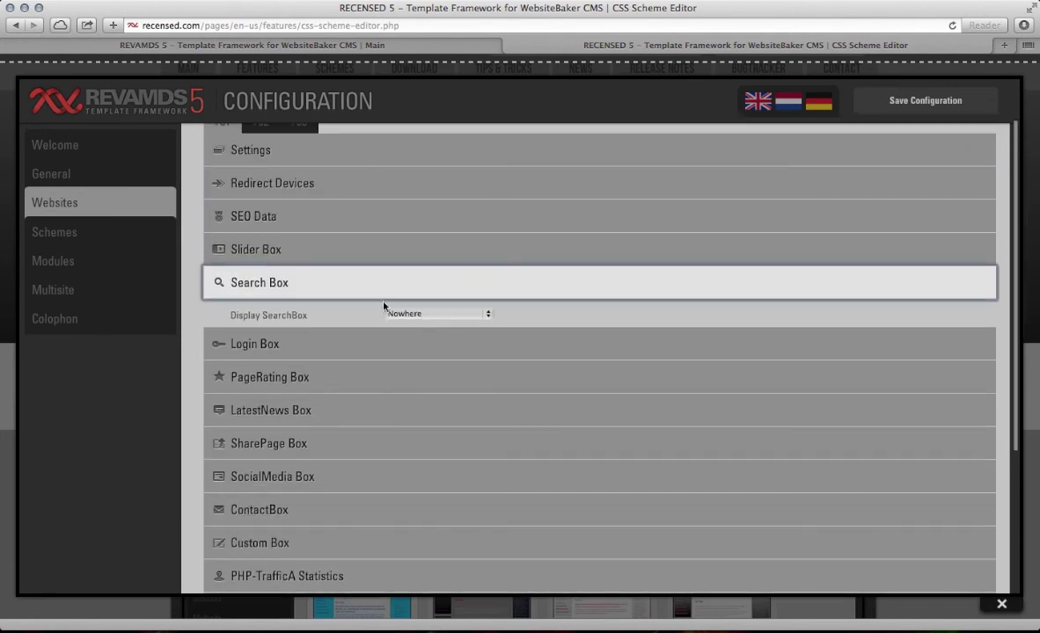
pyautogui.click(331, 344)
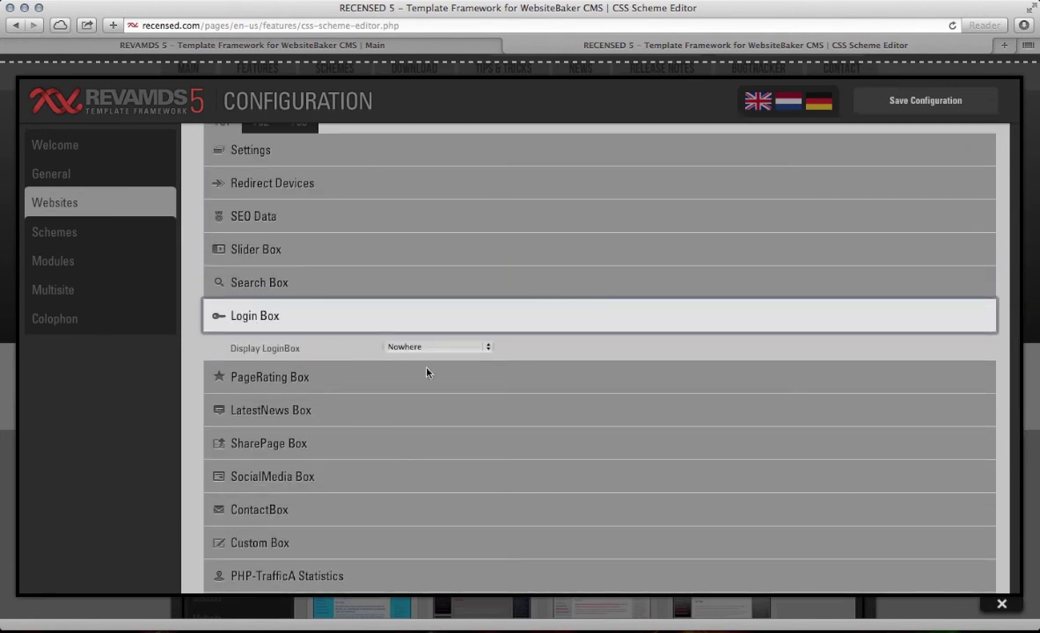
pyautogui.click(432, 347)
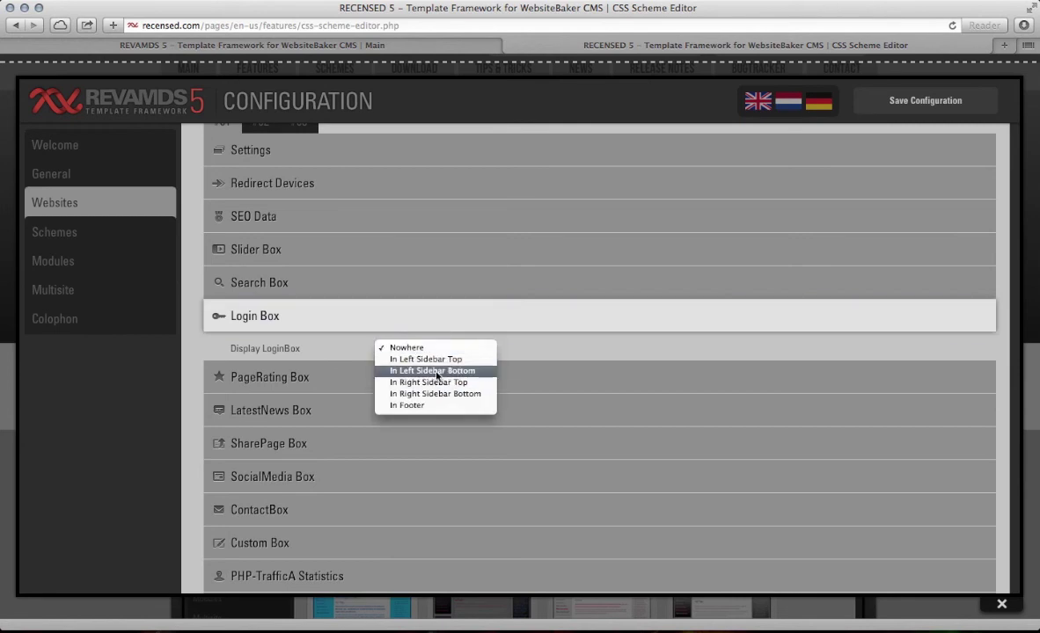
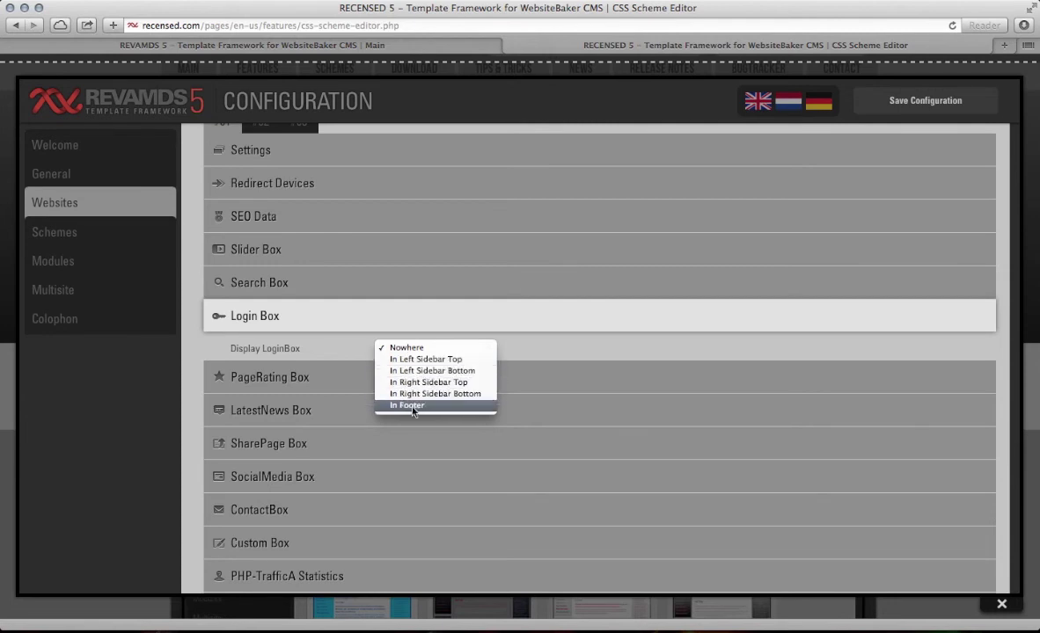
pyautogui.click(317, 327)
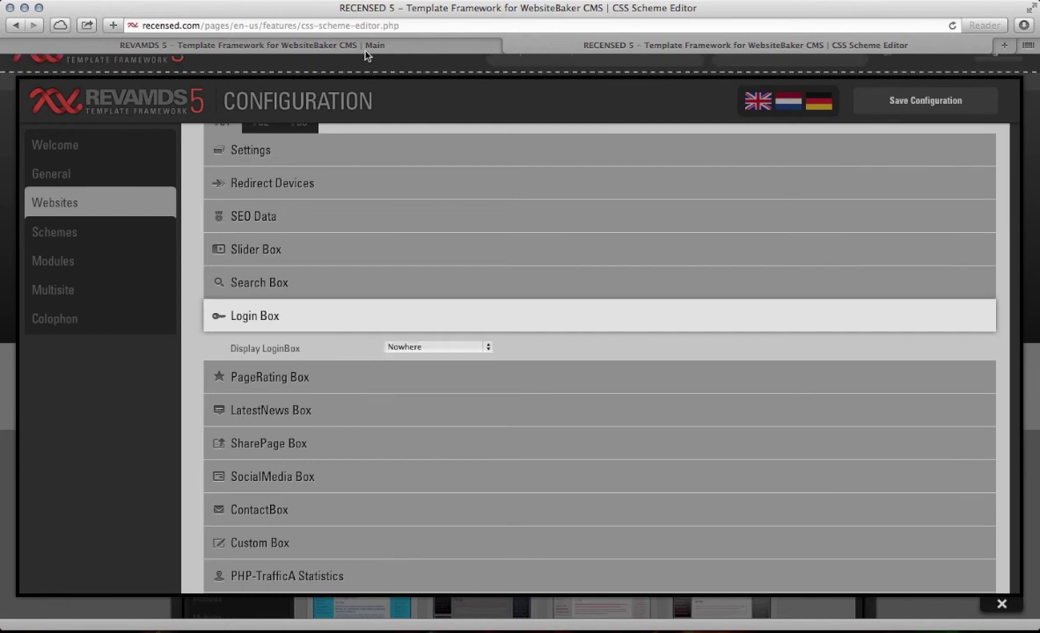
# Step: Close the configuration and examine the CSS Scheme Editor page's layout, including the schemes overview and the Live Preview option panels
pyautogui.moveTo(504, 67)
pyautogui.click(1001, 607)
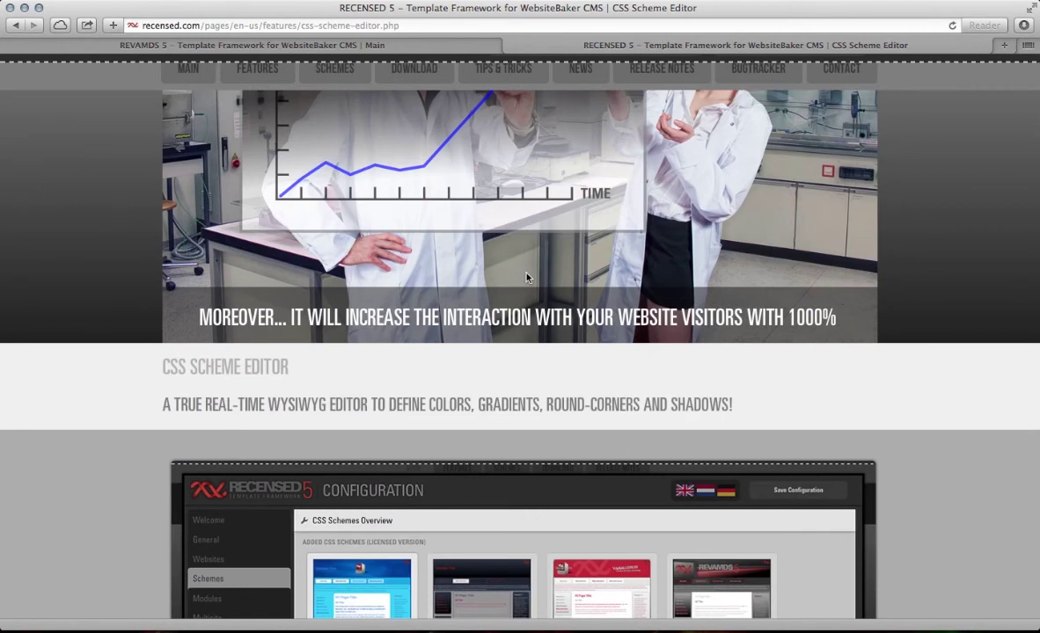
pyautogui.scroll(5, 527, 274)
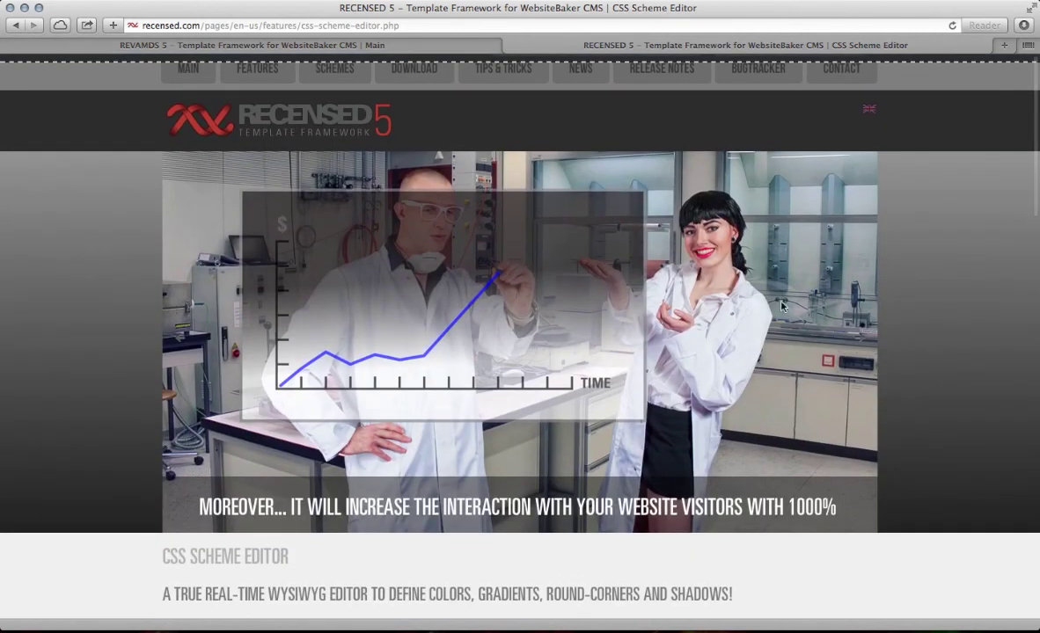
pyautogui.scroll(-15, 772, 303)
pyautogui.scroll(-15, 772, 304)
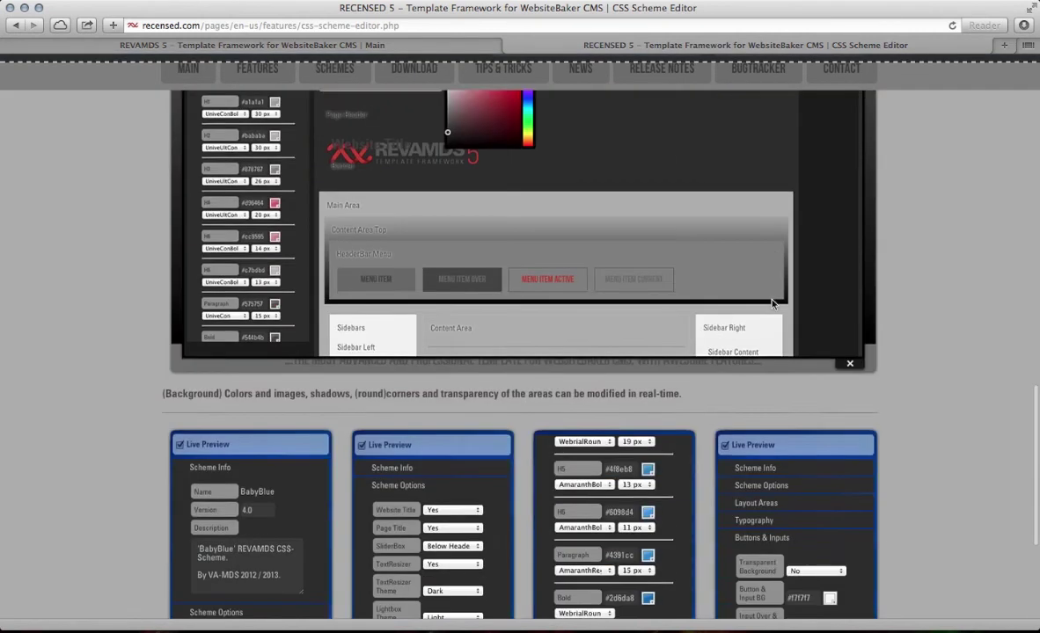
pyautogui.scroll(15, 814, 305)
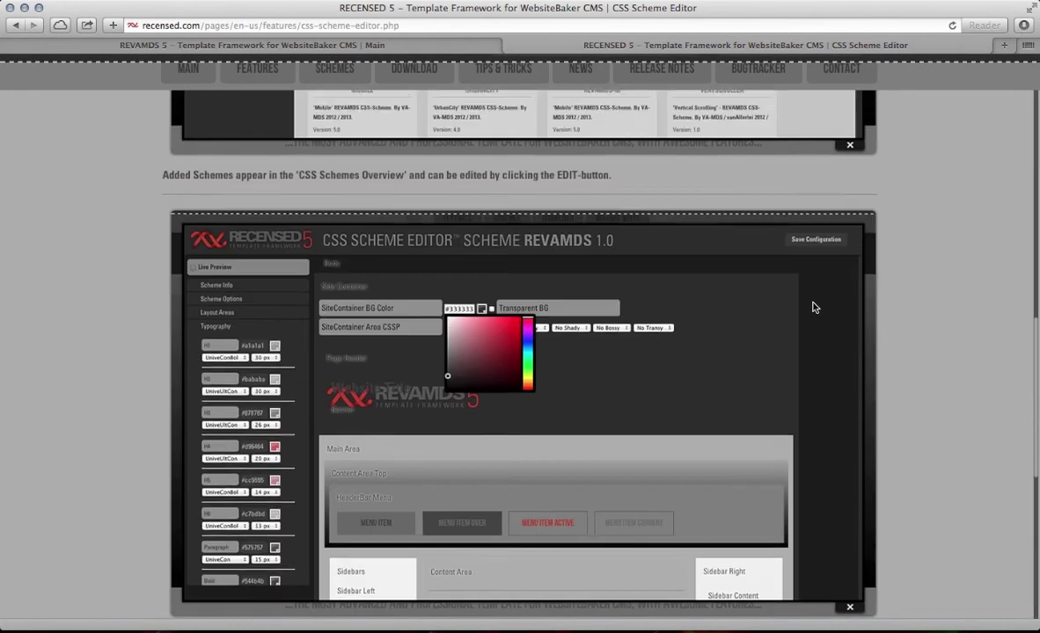
pyautogui.scroll(-10, 842, 327)
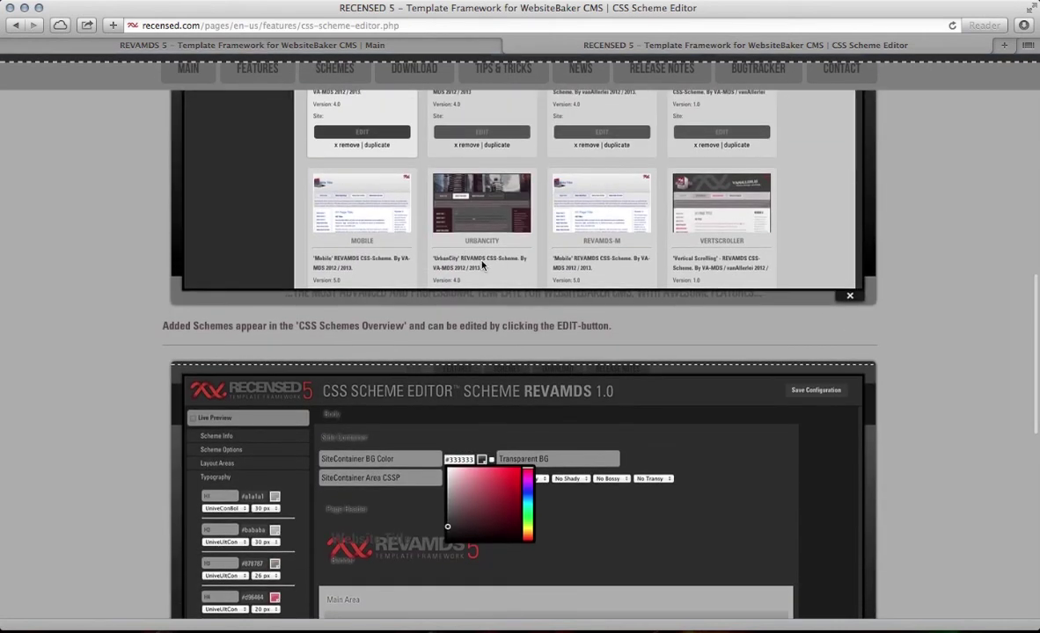
pyautogui.scroll(8, 482, 264)
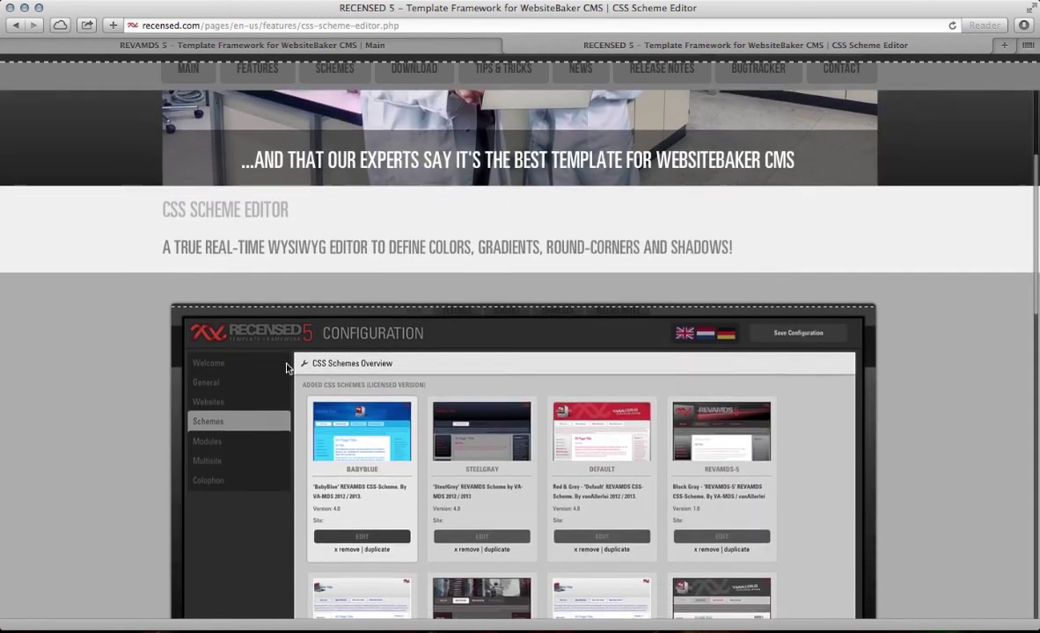
pyautogui.scroll(-1, 287, 368)
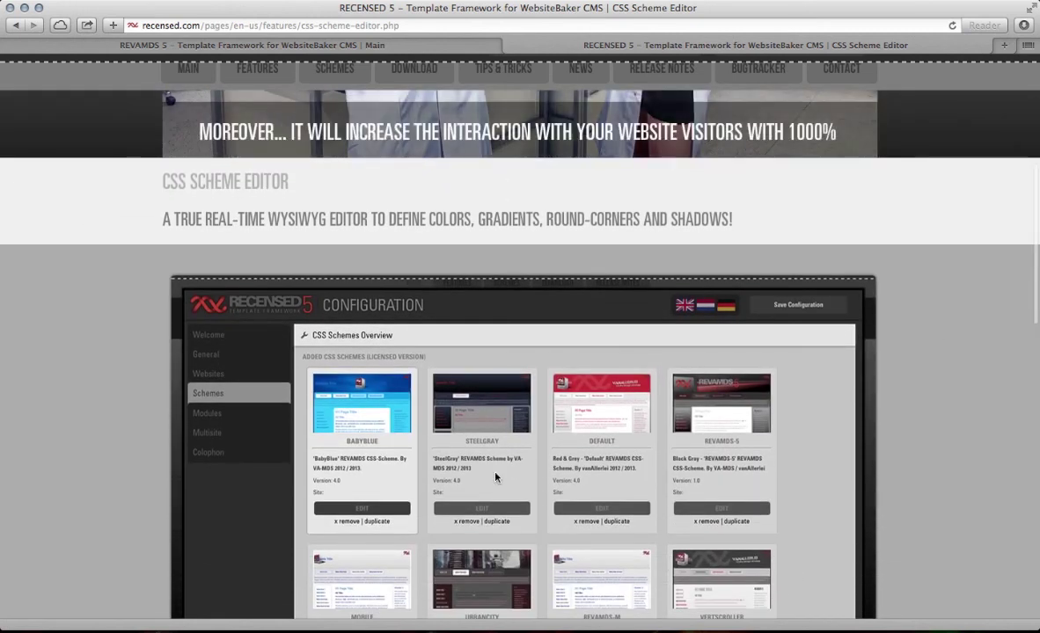
pyautogui.scroll(-15, 249, 357)
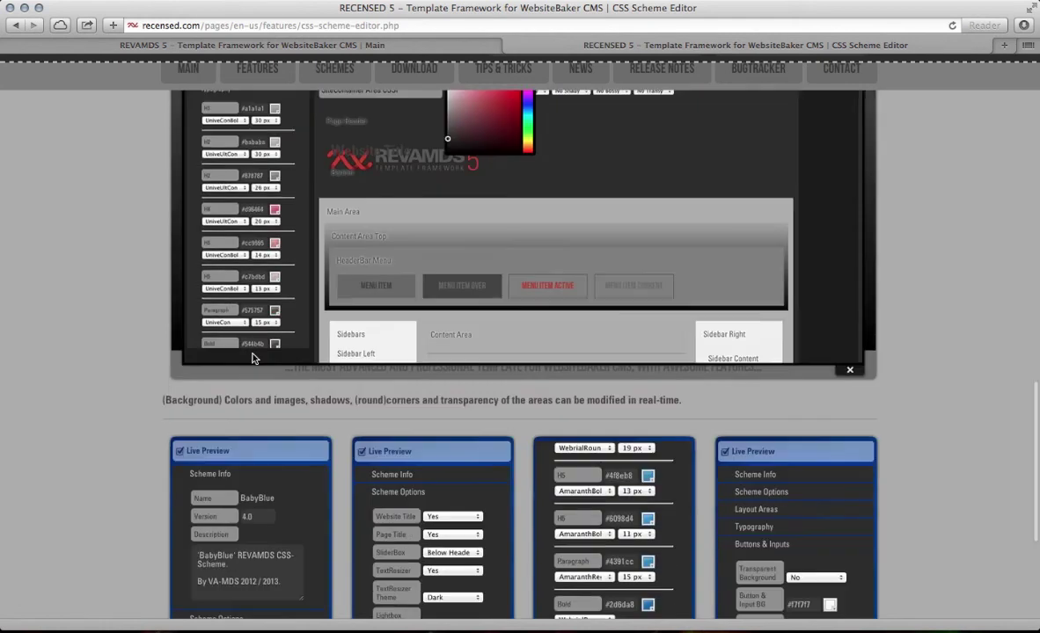
pyautogui.scroll(1, 254, 356)
pyautogui.scroll(-1, 250, 369)
pyautogui.scroll(1, 249, 376)
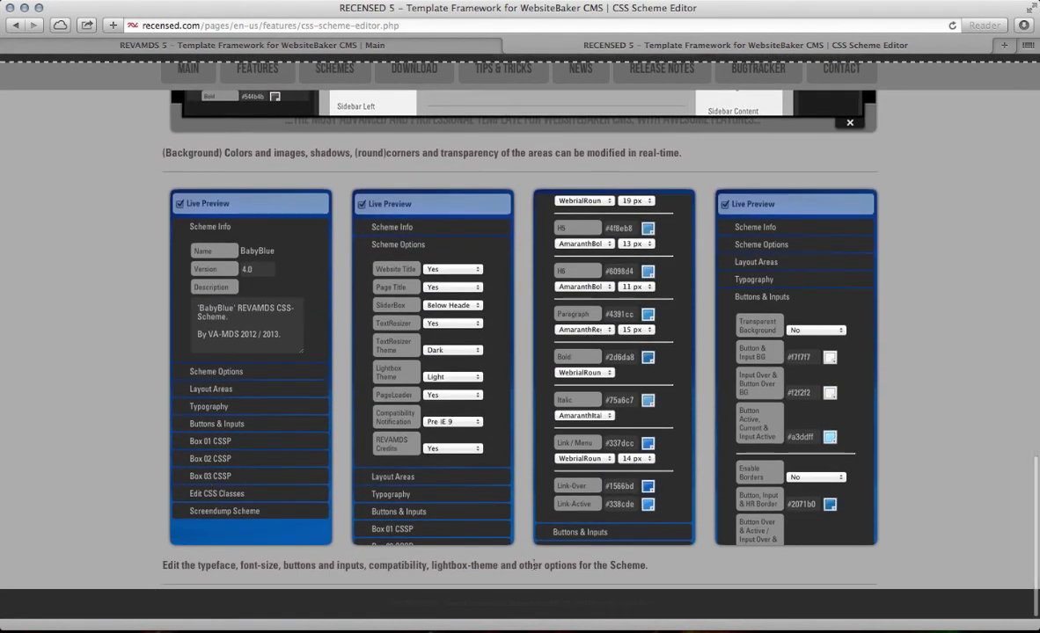
# Step: Reopen the REVAMDS configuration and expand the Login Box options of website #01
pyautogui.scroll(20, 538, 514)
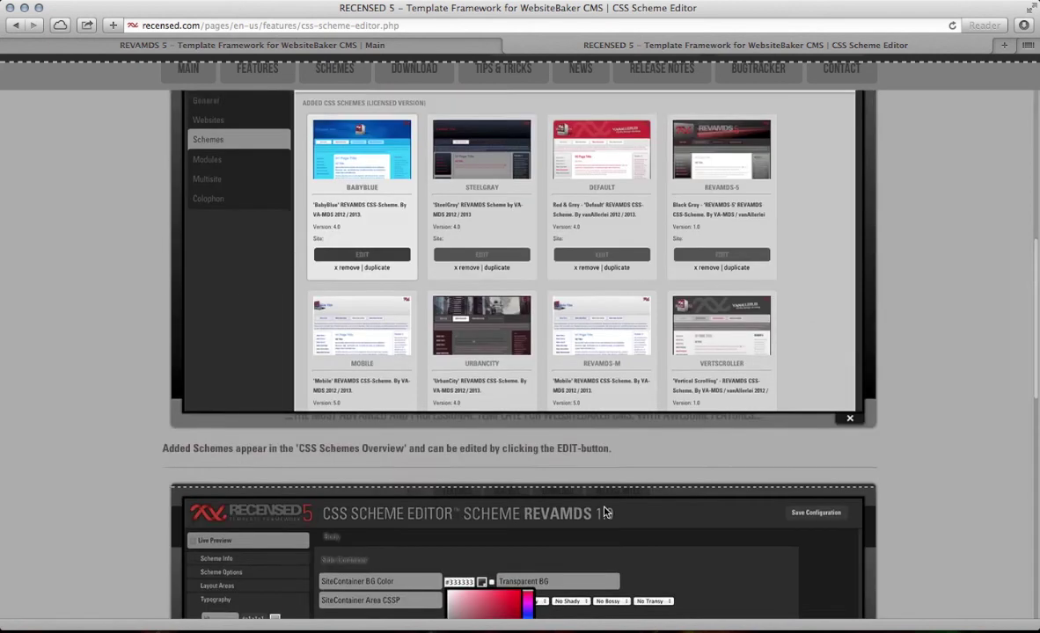
pyautogui.scroll(2, 590, 519)
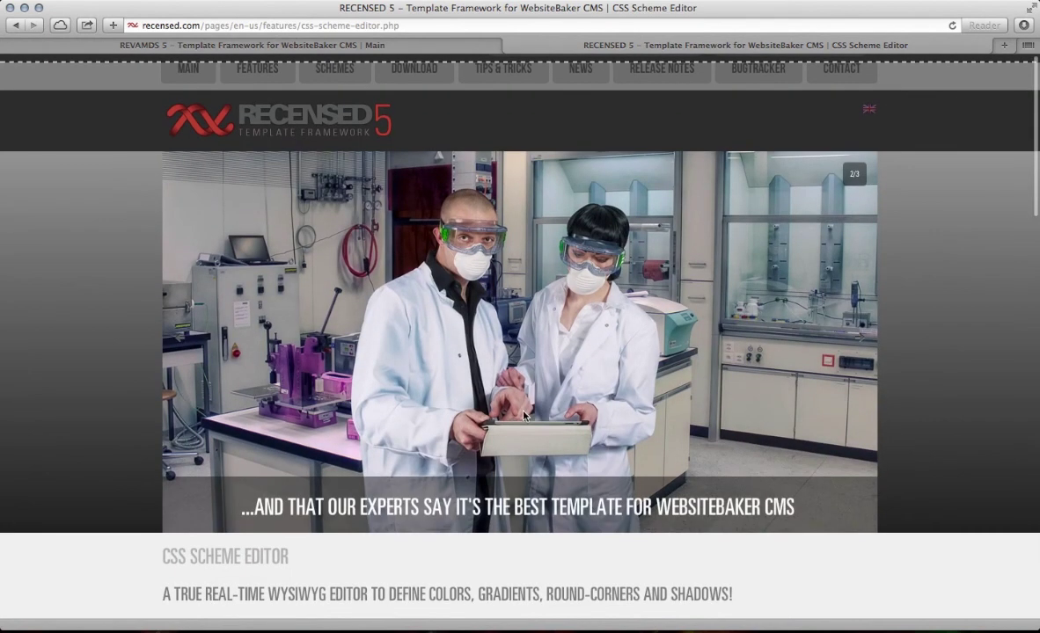
pyautogui.scroll(-1, 528, 339)
pyautogui.scroll(1, 483, 309)
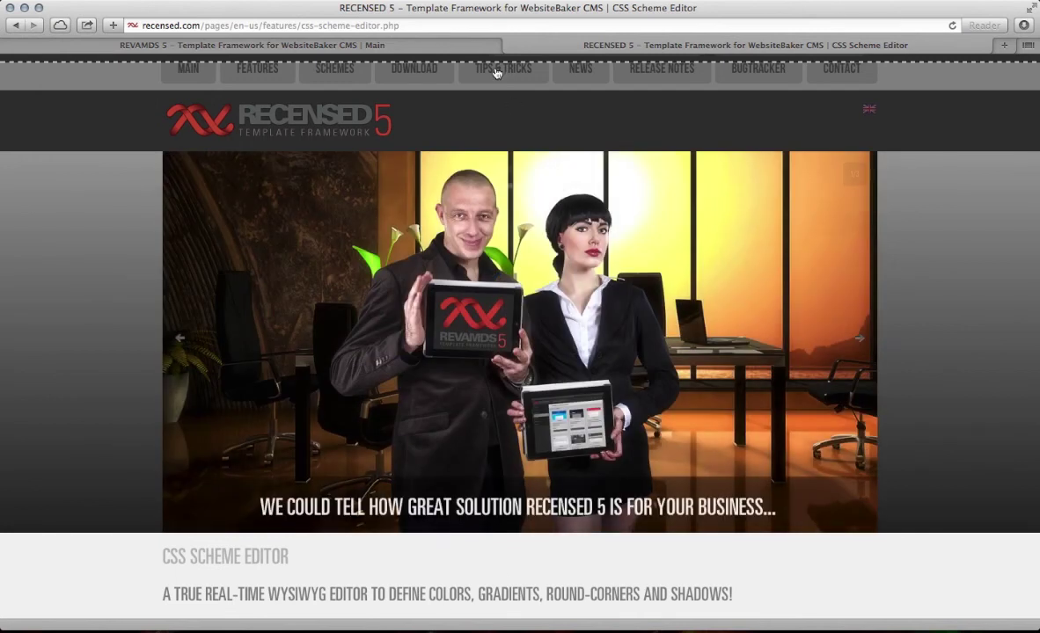
pyautogui.moveTo(548, 67)
pyautogui.click(753, 77)
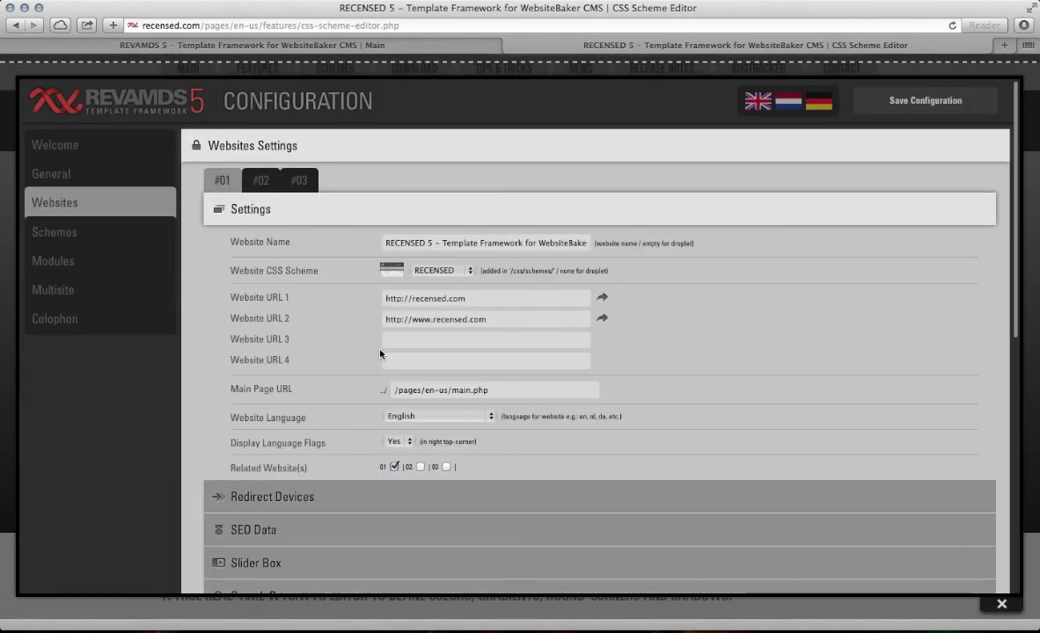
pyautogui.scroll(-3, 324, 371)
pyautogui.scroll(-2, 328, 374)
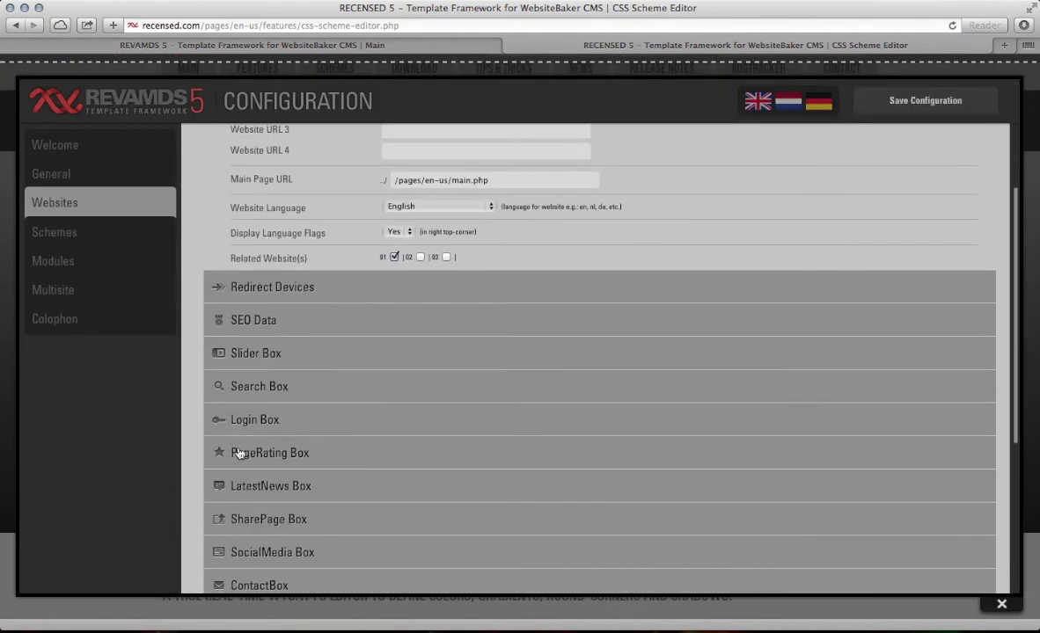
pyautogui.click(266, 421)
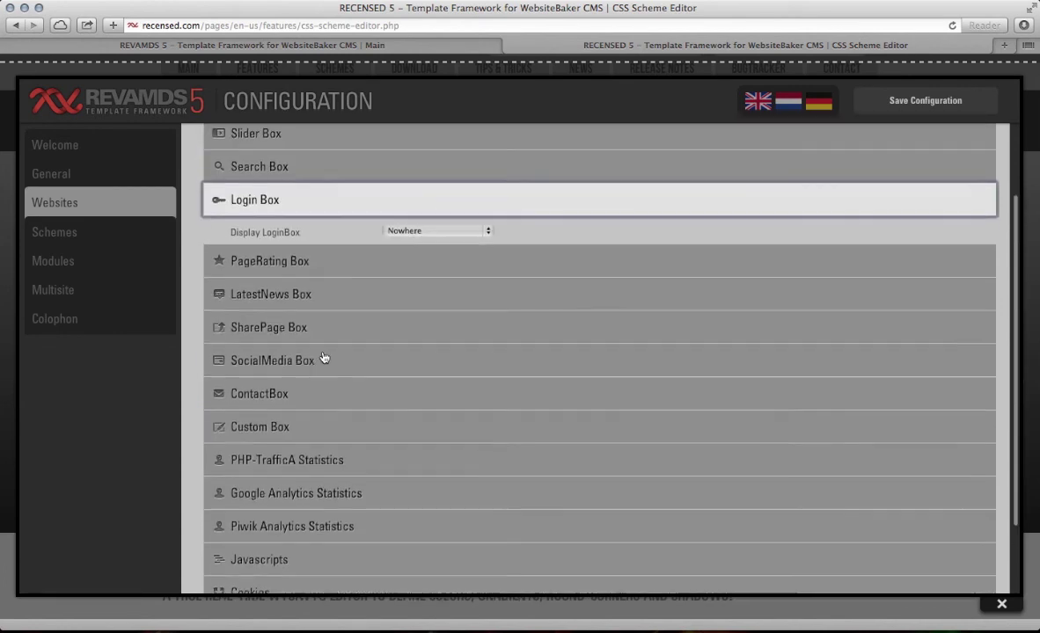
# Step: Set Display LoginBox to In Left Sidebar Top, save the configuration and reload the page to inspect the login section
pyautogui.click(407, 238)
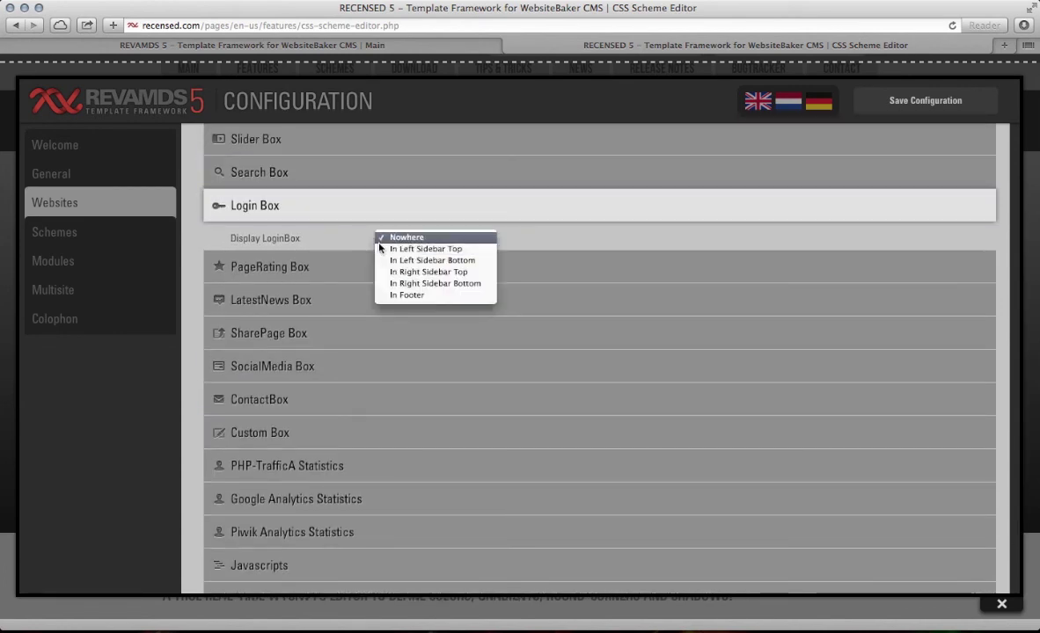
pyautogui.click(419, 249)
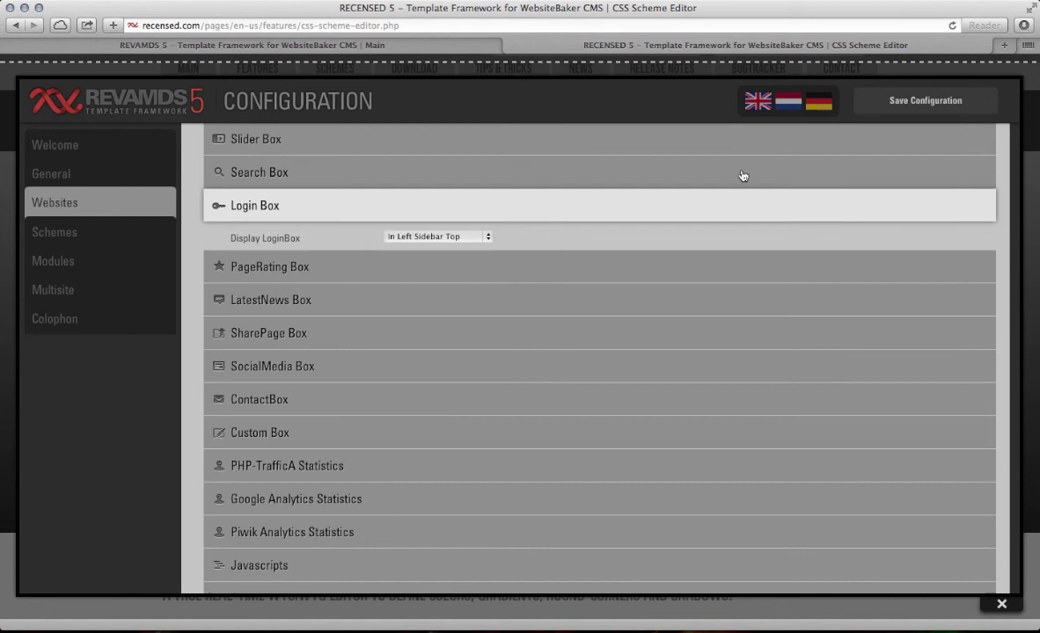
pyautogui.click(903, 104)
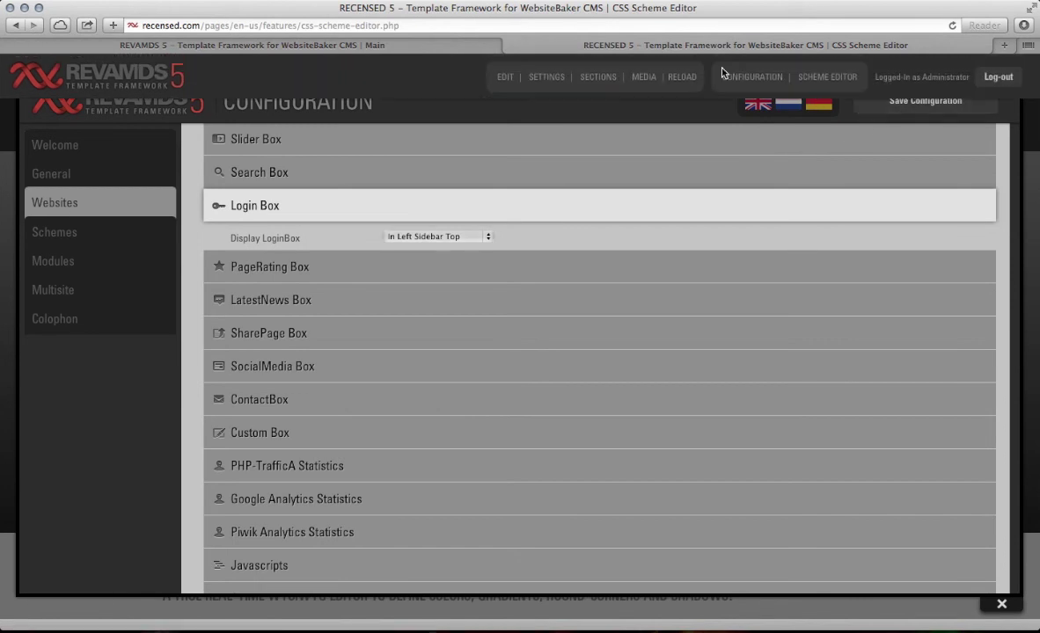
pyautogui.click(683, 77)
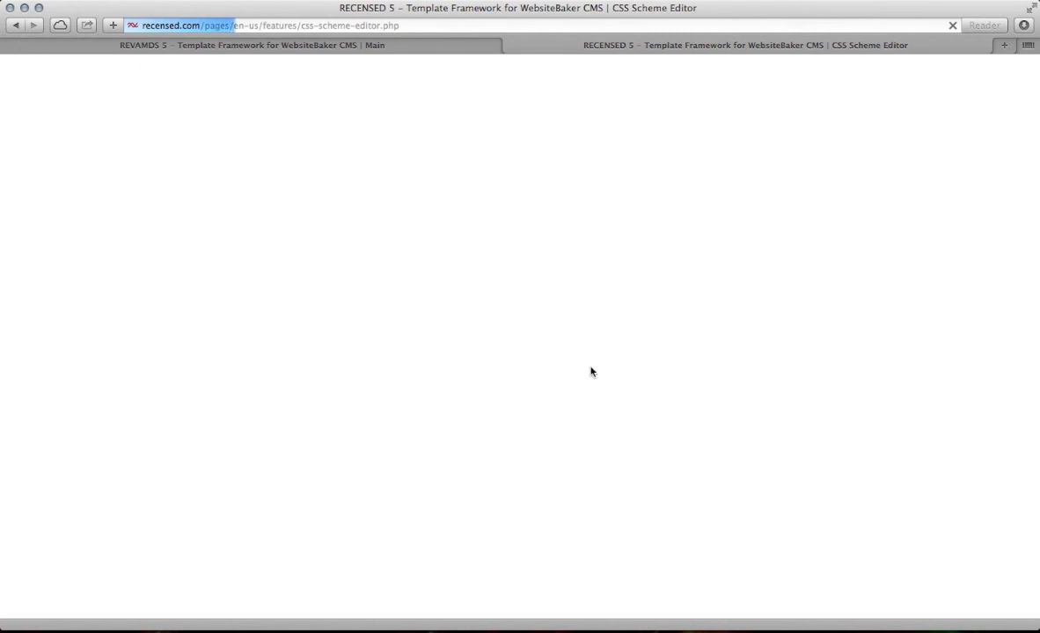
pyautogui.scroll(-5, 589, 371)
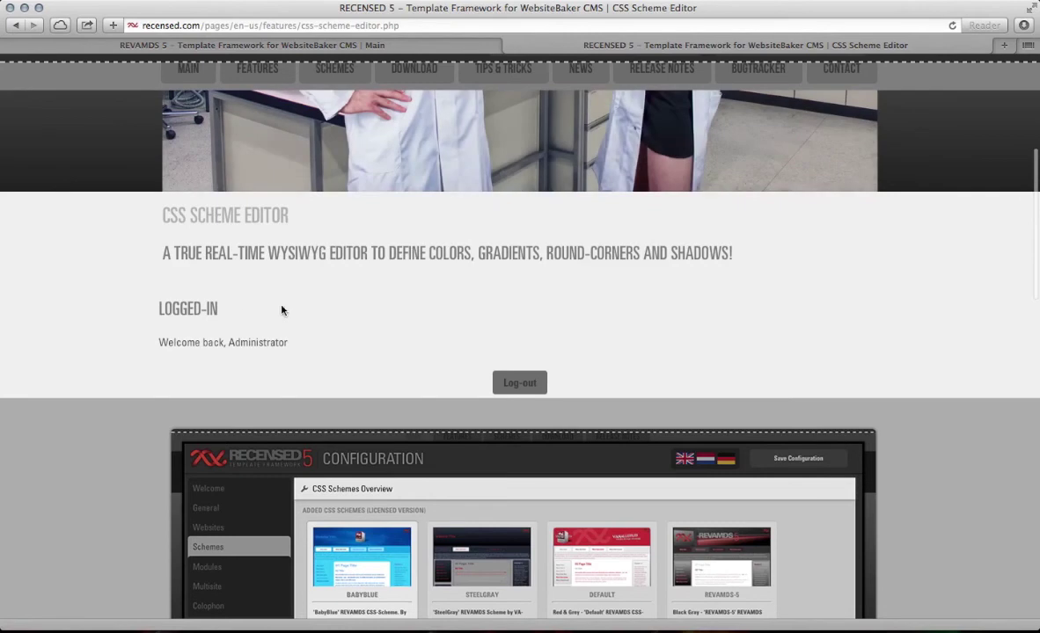
# Step: Set website #01's Display LoginBox to In Footer, save the configuration and reload the page
pyautogui.moveTo(659, 68)
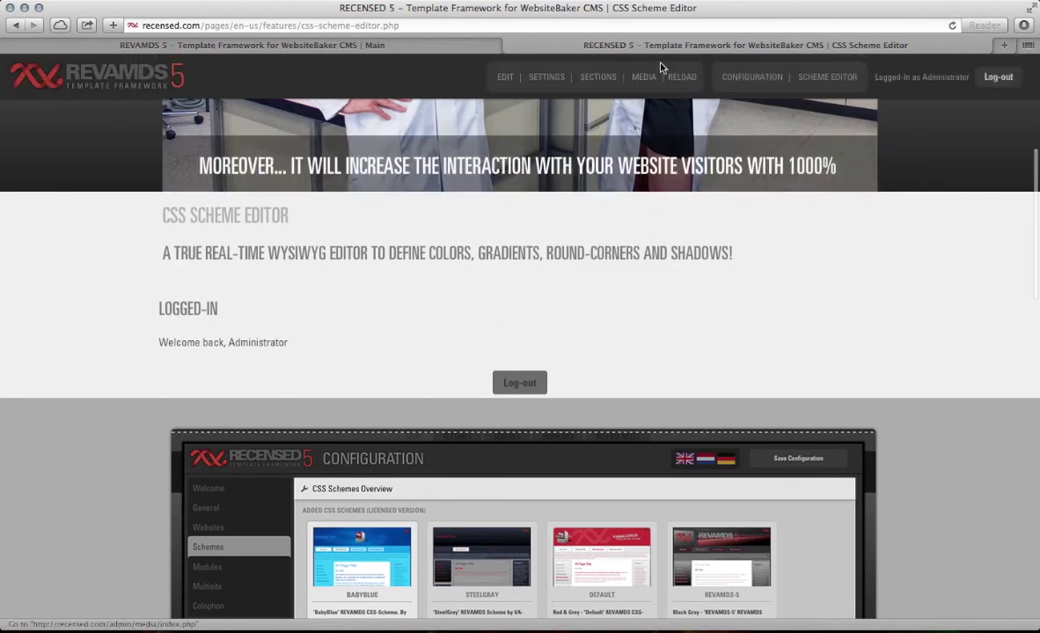
pyautogui.click(752, 78)
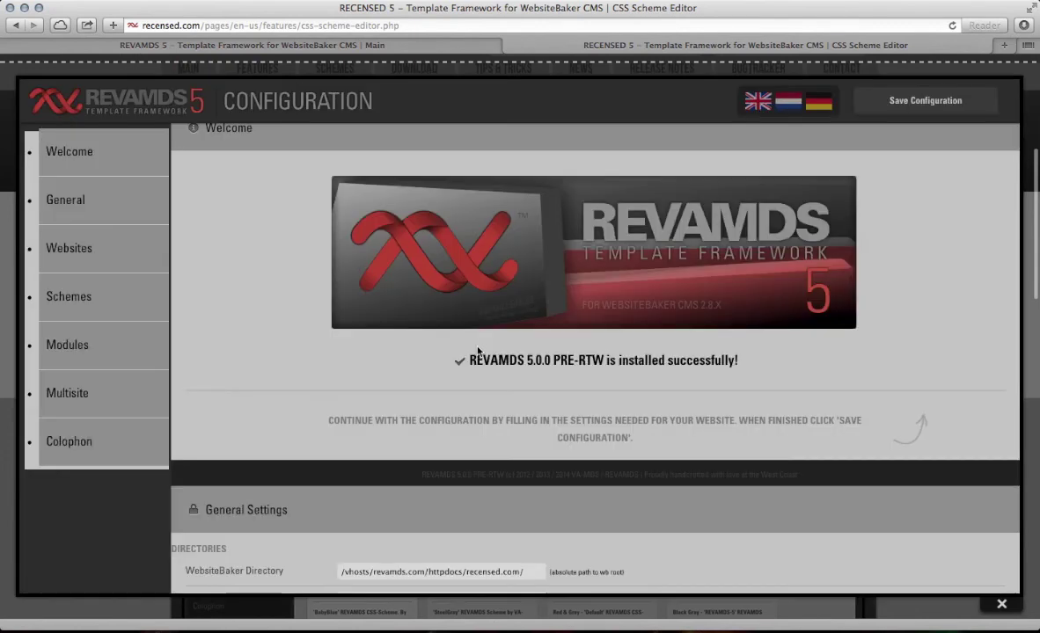
pyautogui.scroll(-2, 303, 463)
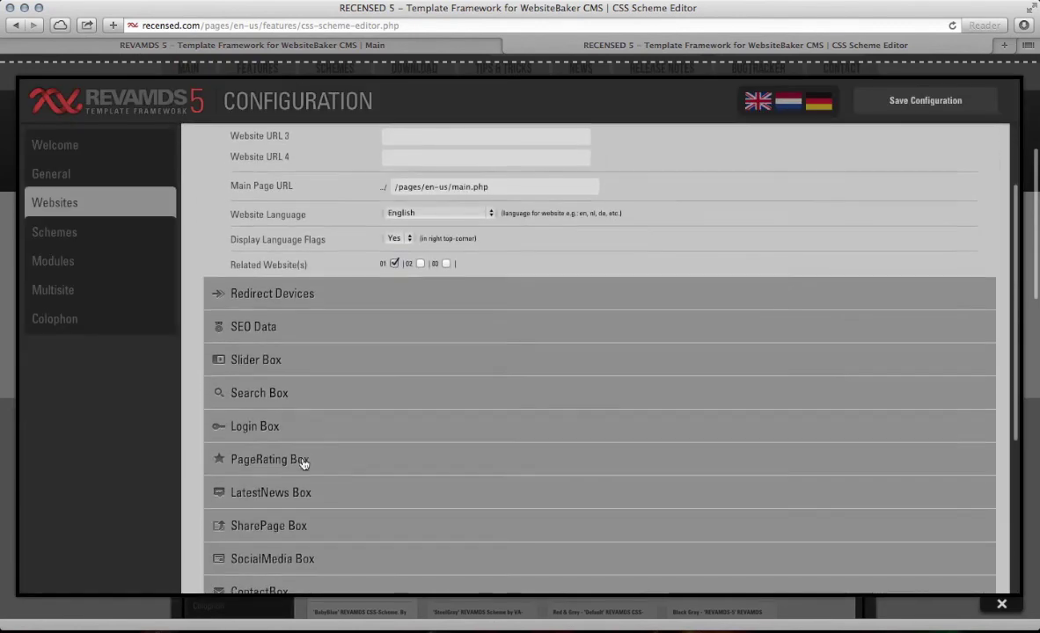
pyautogui.click(274, 426)
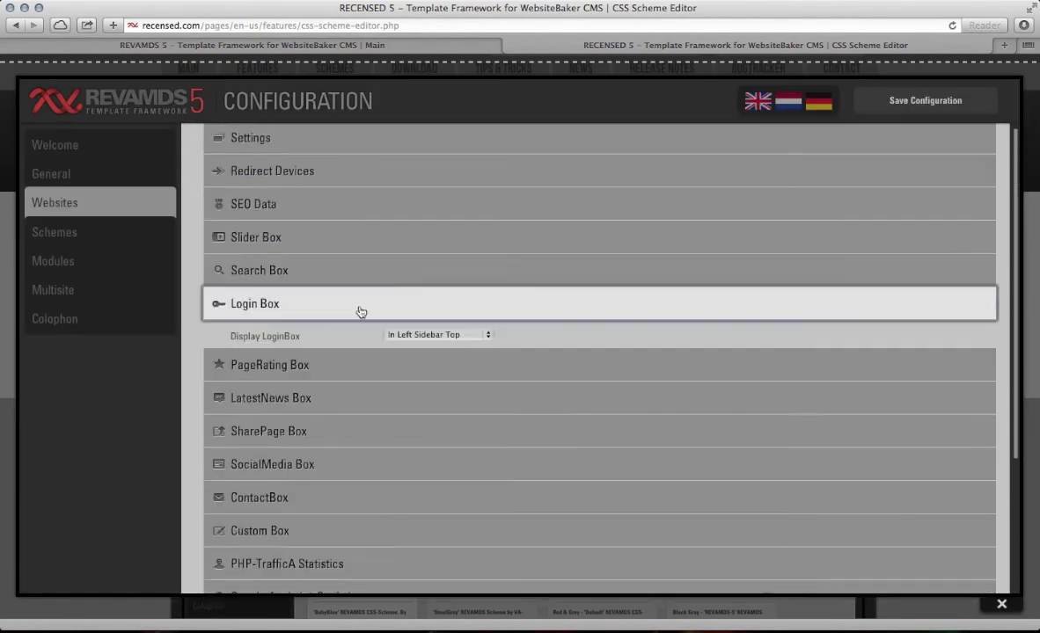
pyautogui.click(413, 391)
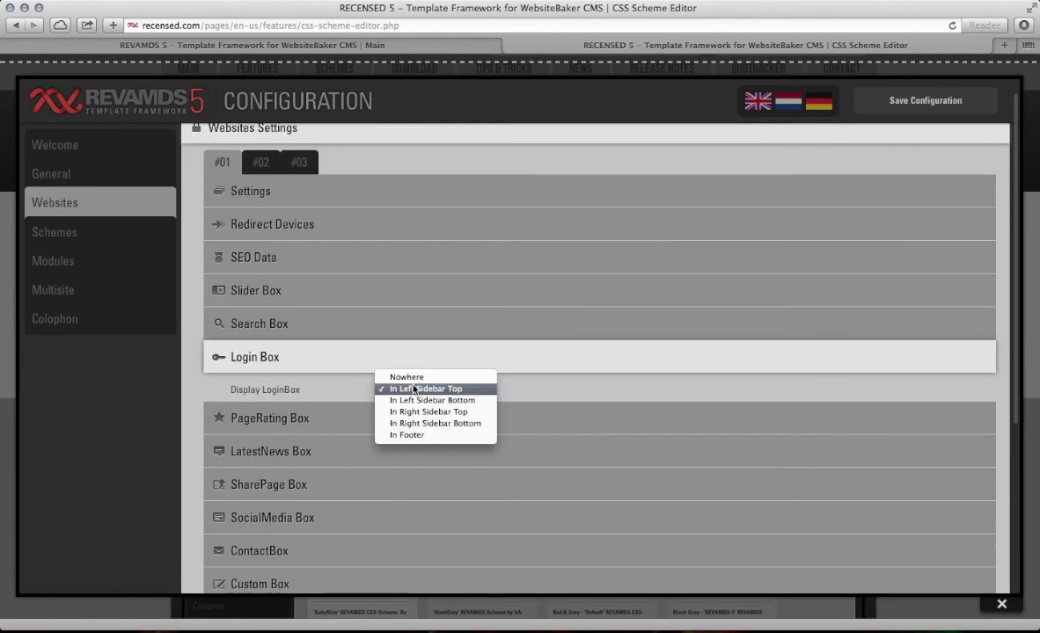
pyautogui.click(419, 437)
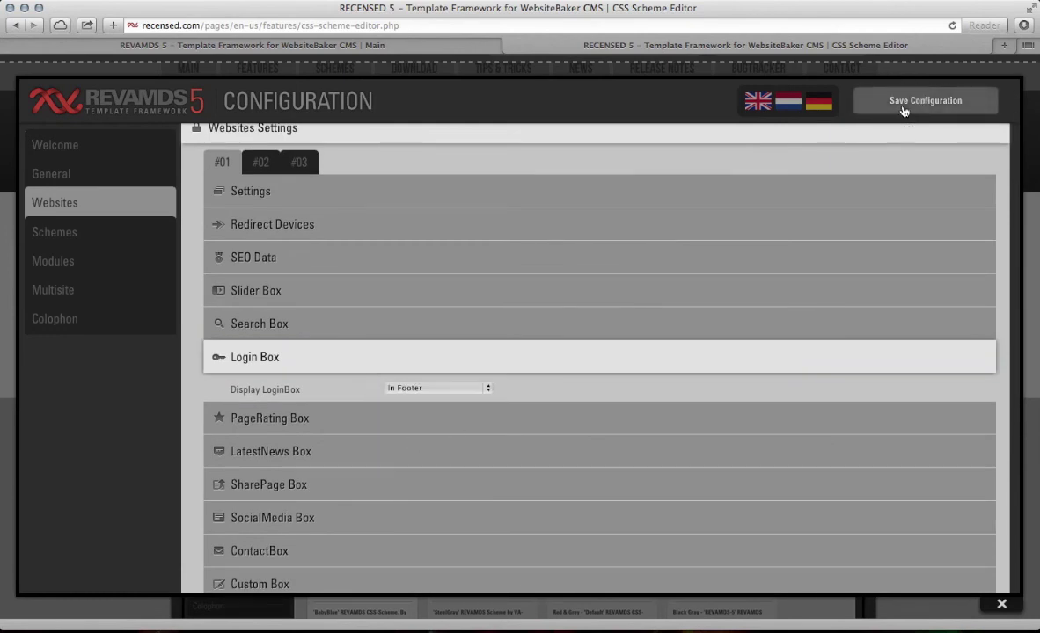
pyautogui.click(689, 79)
pyautogui.click(689, 79)
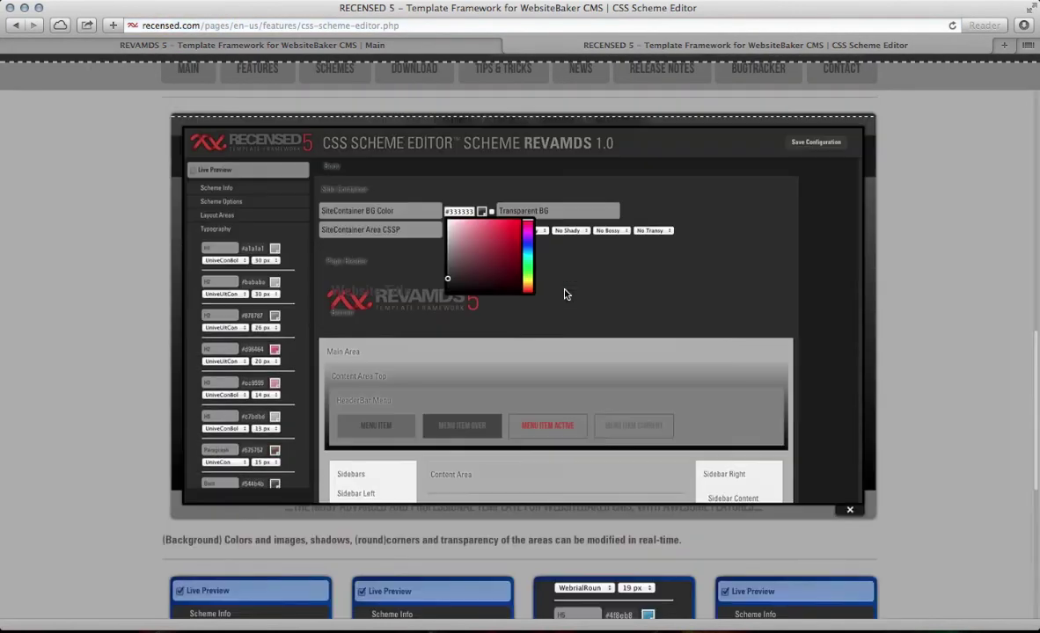
# Step: Open the login box from the key in the page footer to inspect it, and close it again
pyautogui.scroll(-10, 565, 295)
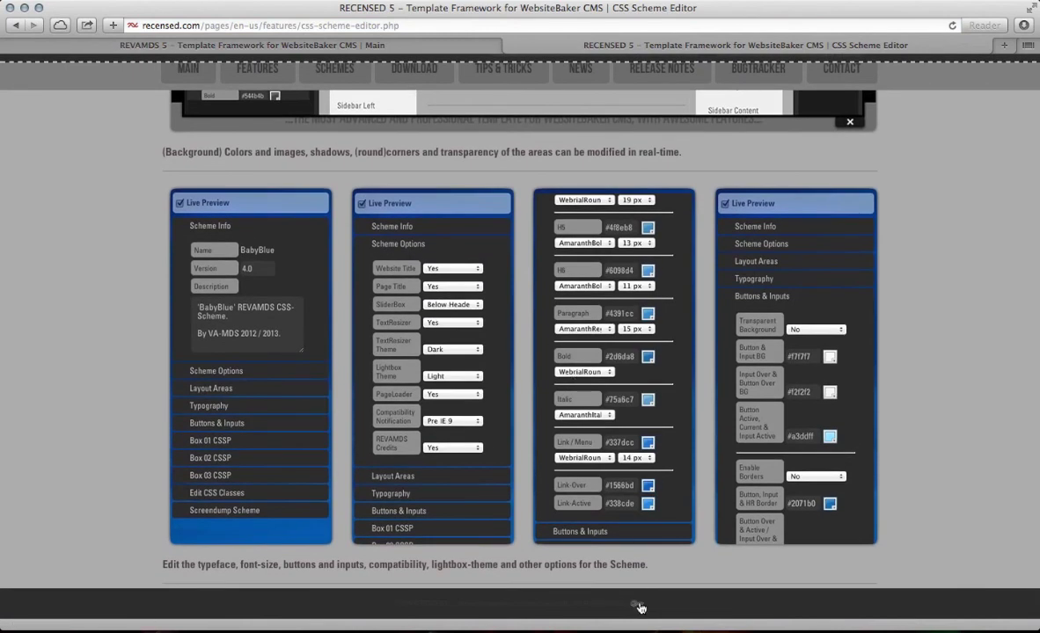
pyautogui.click(639, 607)
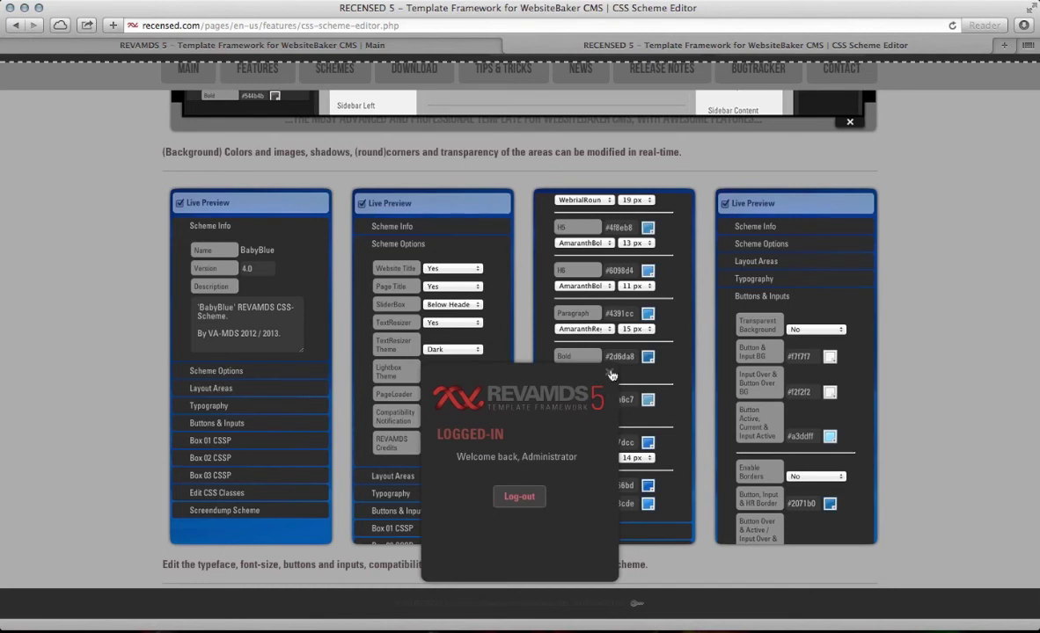
pyautogui.click(635, 603)
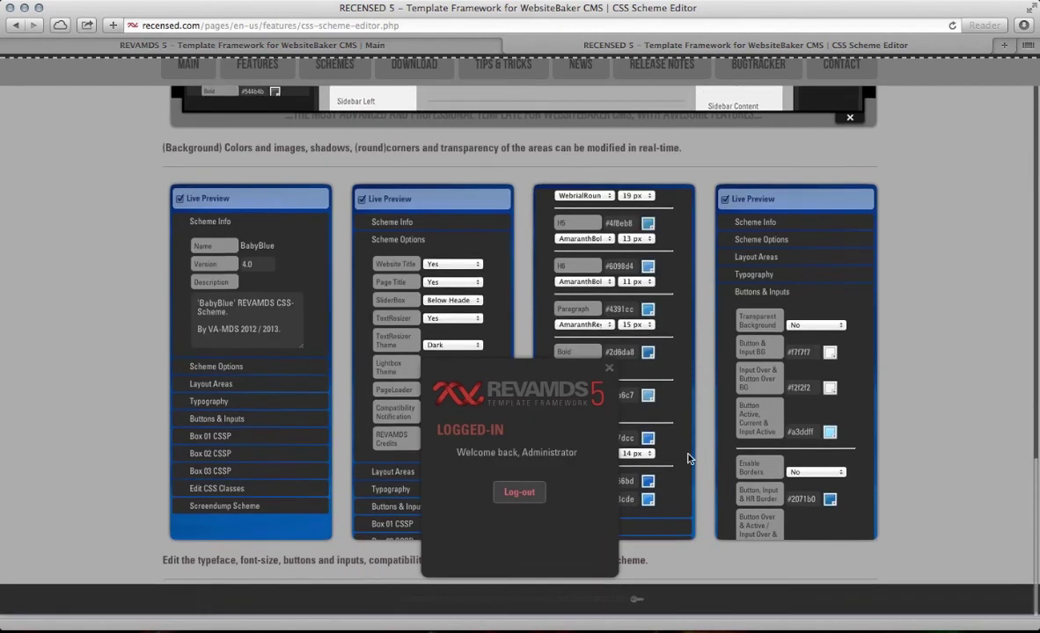
pyautogui.click(609, 374)
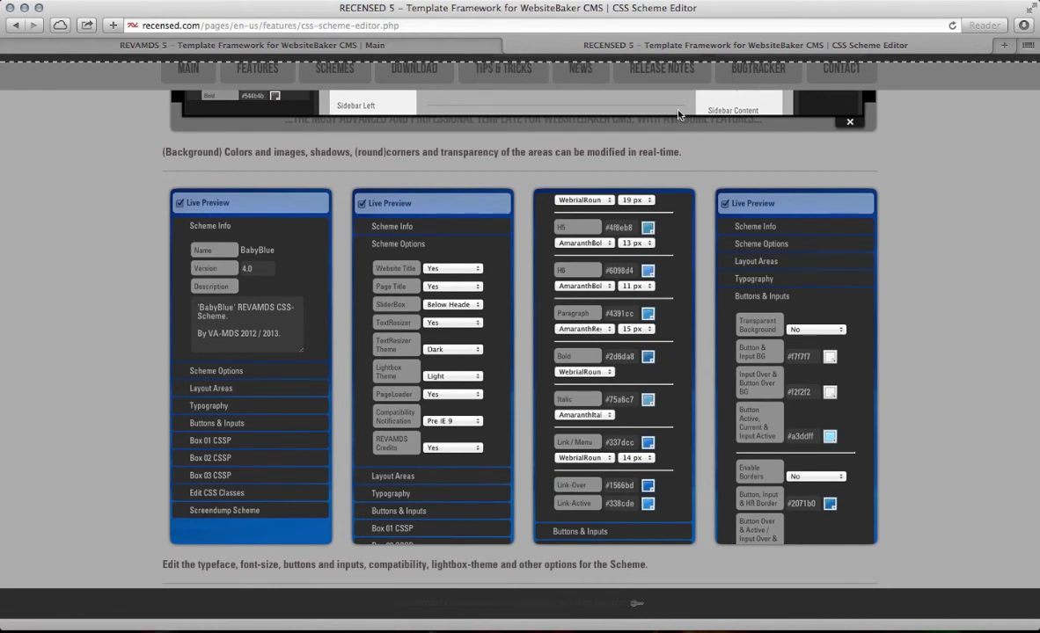
# Step: Glance at the REVAMDS main page for comparison, and open the CMS page list to look up the Main page's ID
pyautogui.click(445, 46)
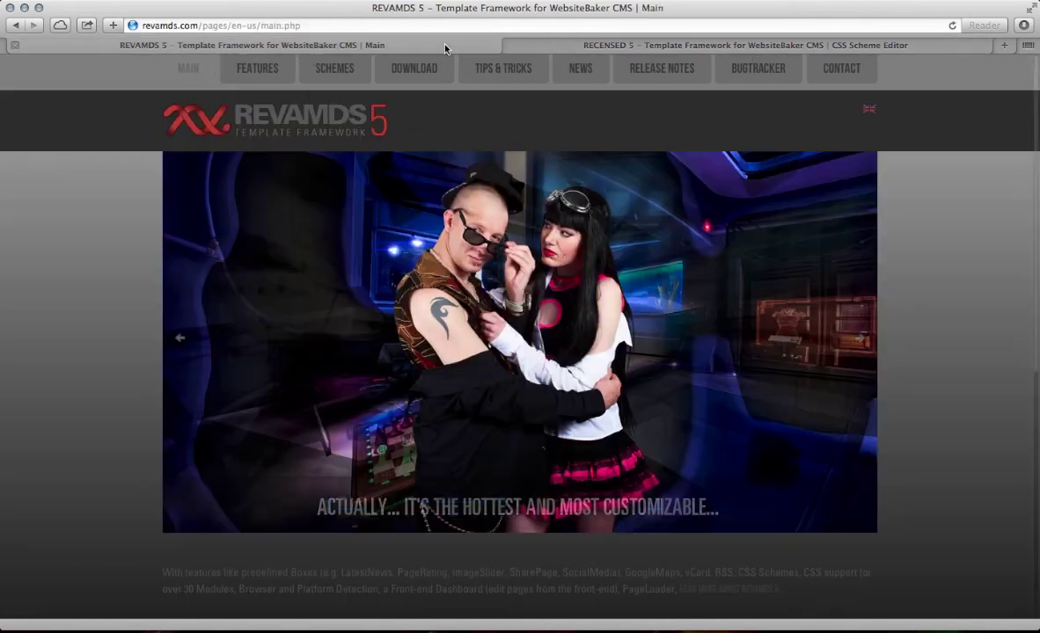
pyautogui.click(550, 44)
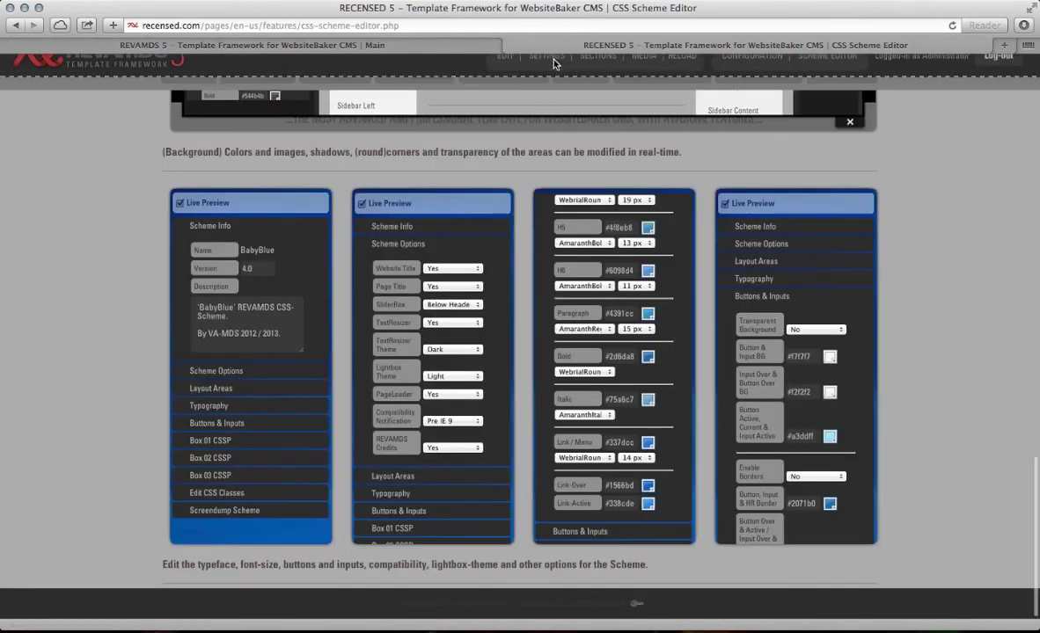
pyautogui.scroll(15, 516, 180)
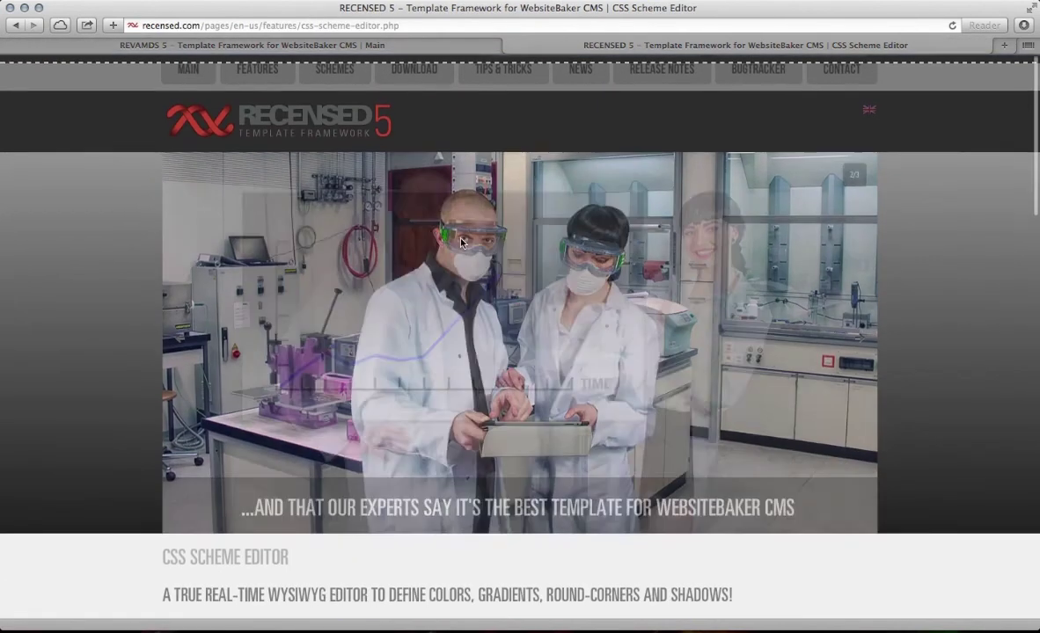
pyautogui.click(504, 77)
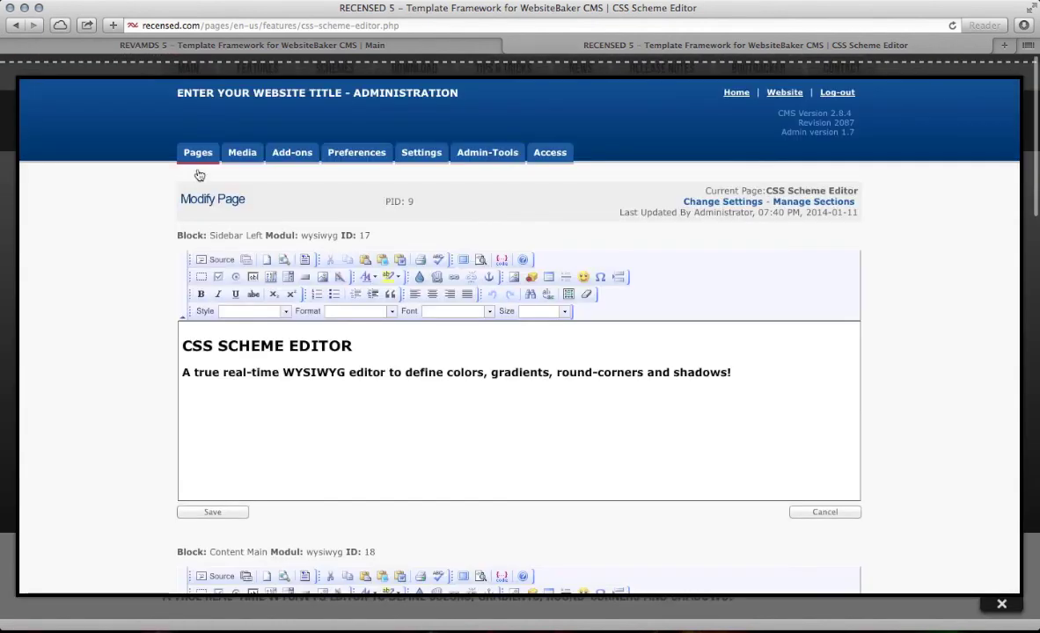
pyautogui.click(197, 155)
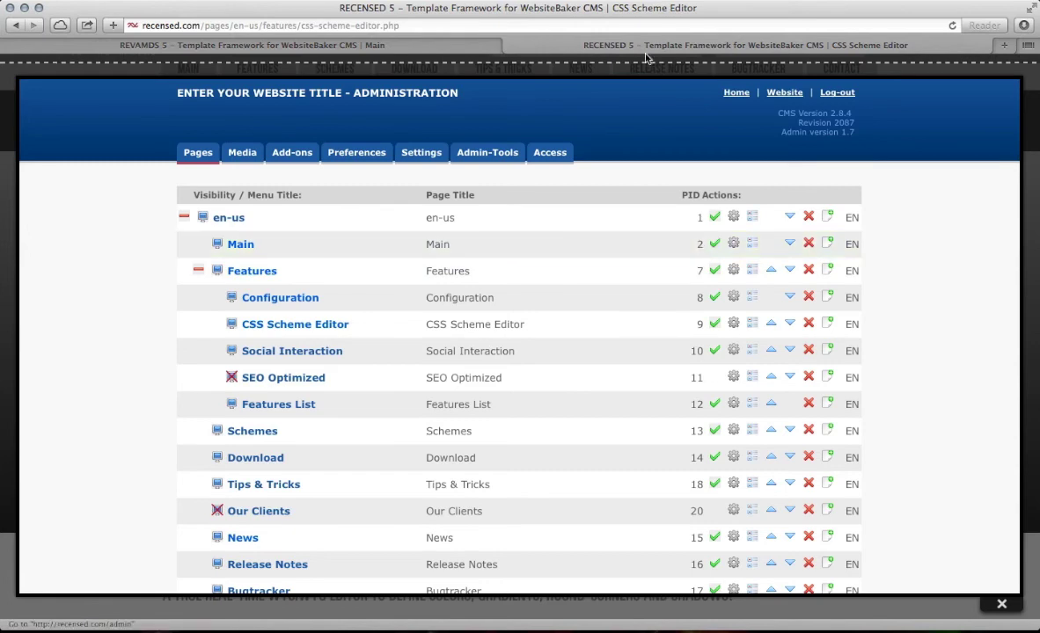
# Step: Restrict website #01's Slider Box to page ID 2, save the configuration and reload the page
pyautogui.moveTo(634, 72)
pyautogui.click(751, 80)
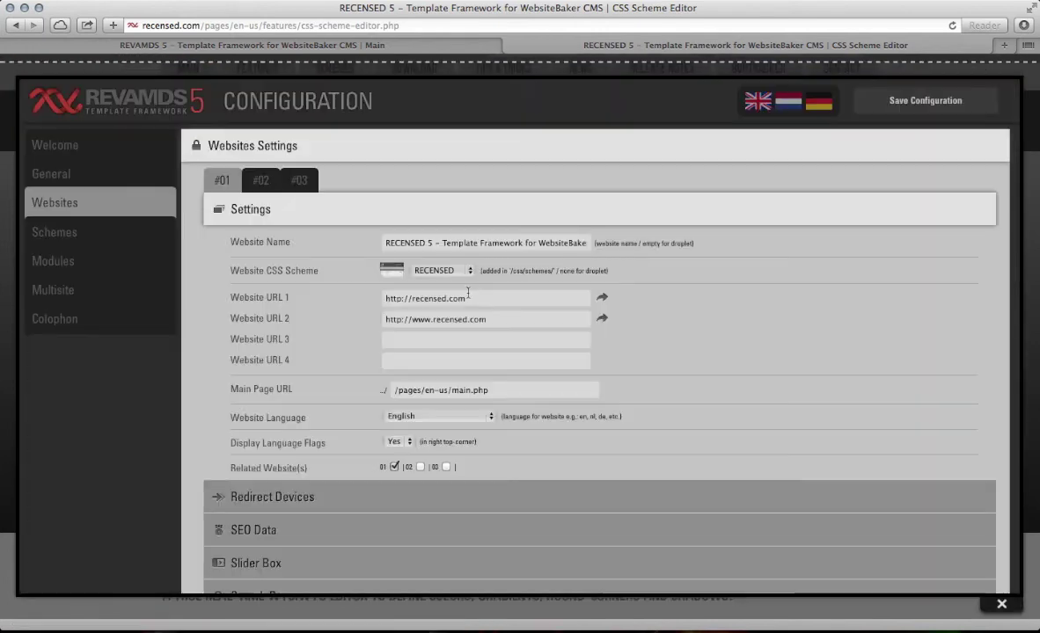
pyautogui.scroll(-5, 347, 384)
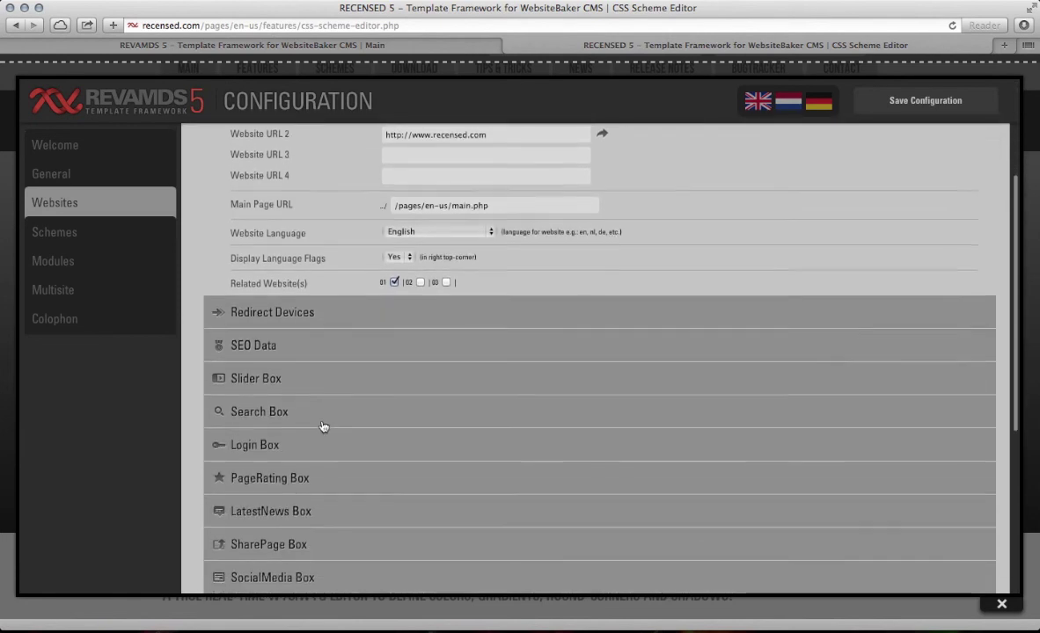
pyautogui.click(265, 375)
pyautogui.click(392, 263)
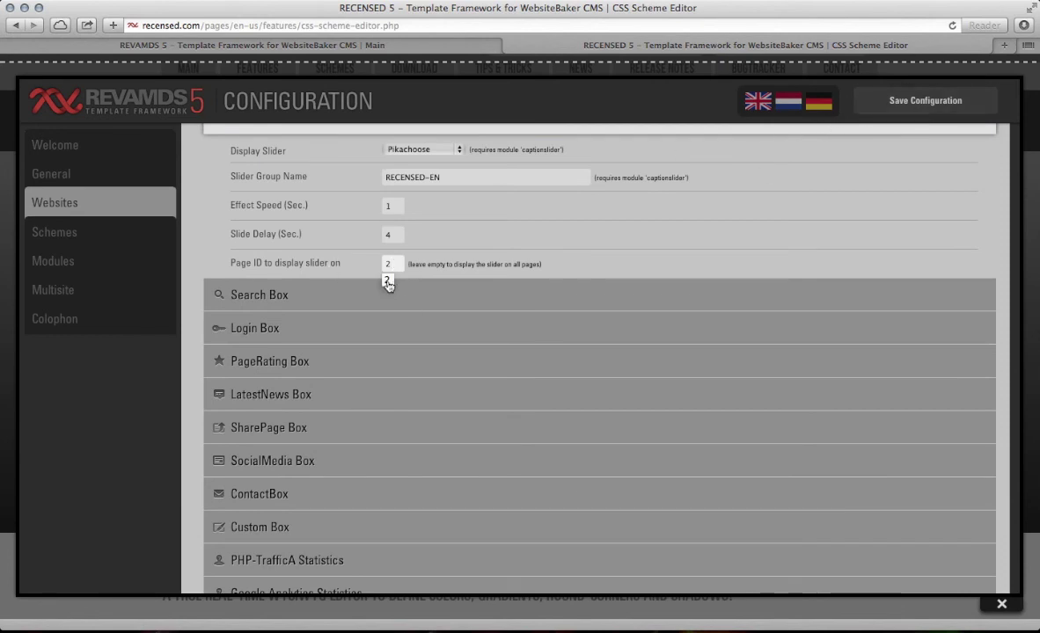
pyautogui.click(439, 256)
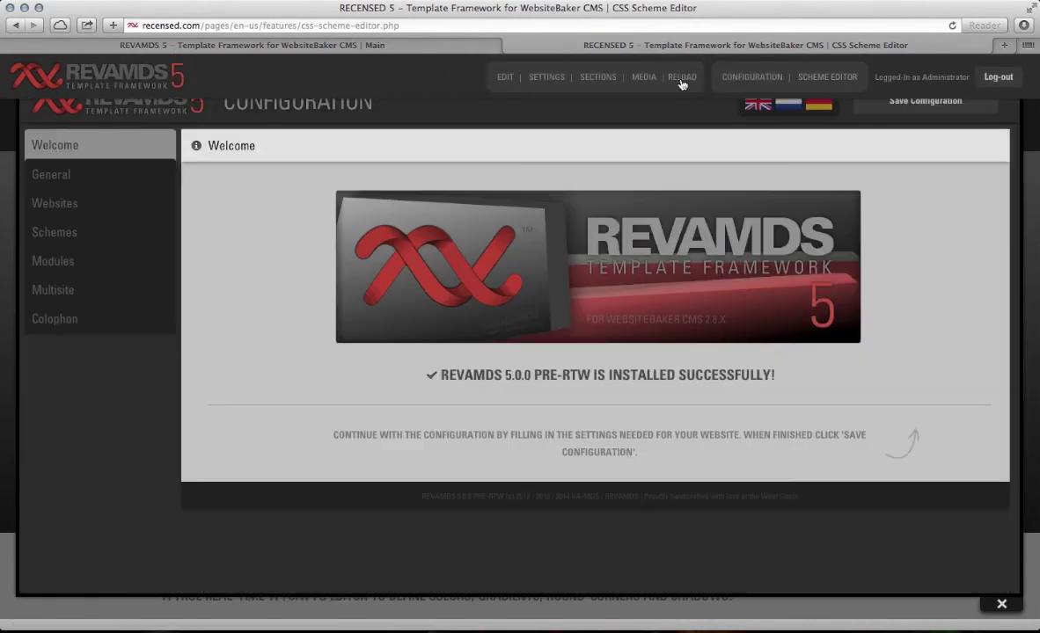
pyautogui.click(681, 80)
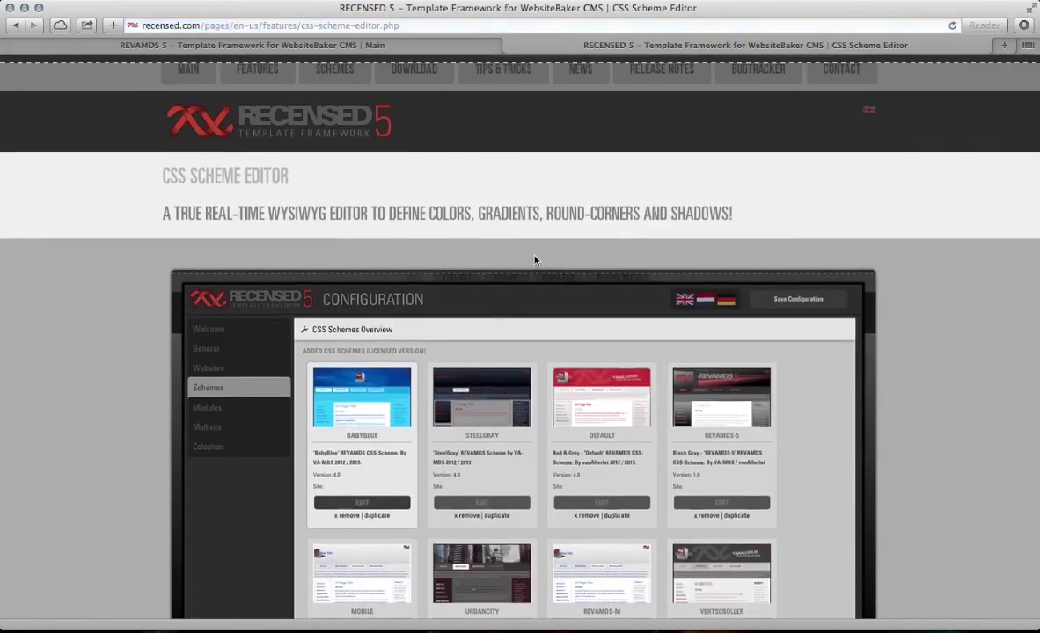
# Step: Look over the CSS Scheme Editor page, and open the RECENSED Main page to check where the slider is displayed
pyautogui.scroll(-5, 534, 260)
pyautogui.scroll(5, 534, 259)
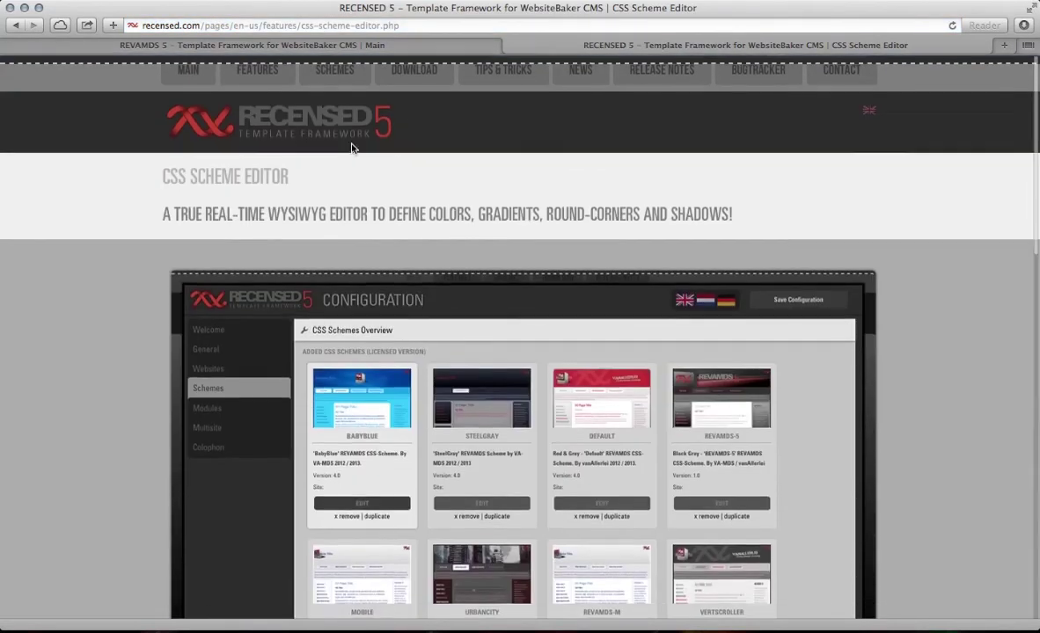
pyautogui.scroll(-3, 351, 148)
pyautogui.scroll(3, 341, 138)
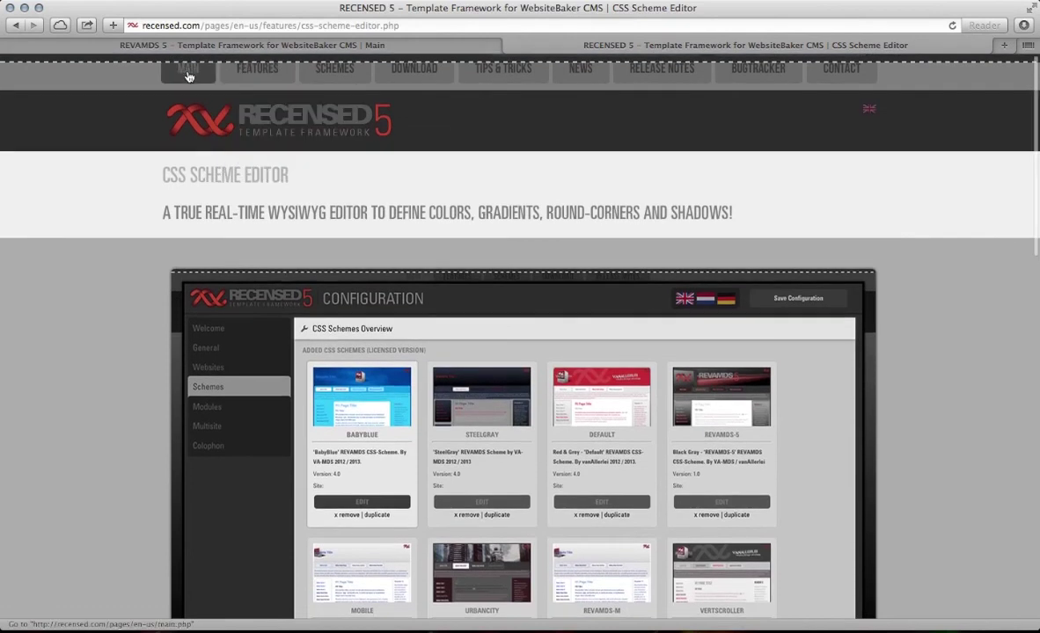
pyautogui.moveTo(267, 84)
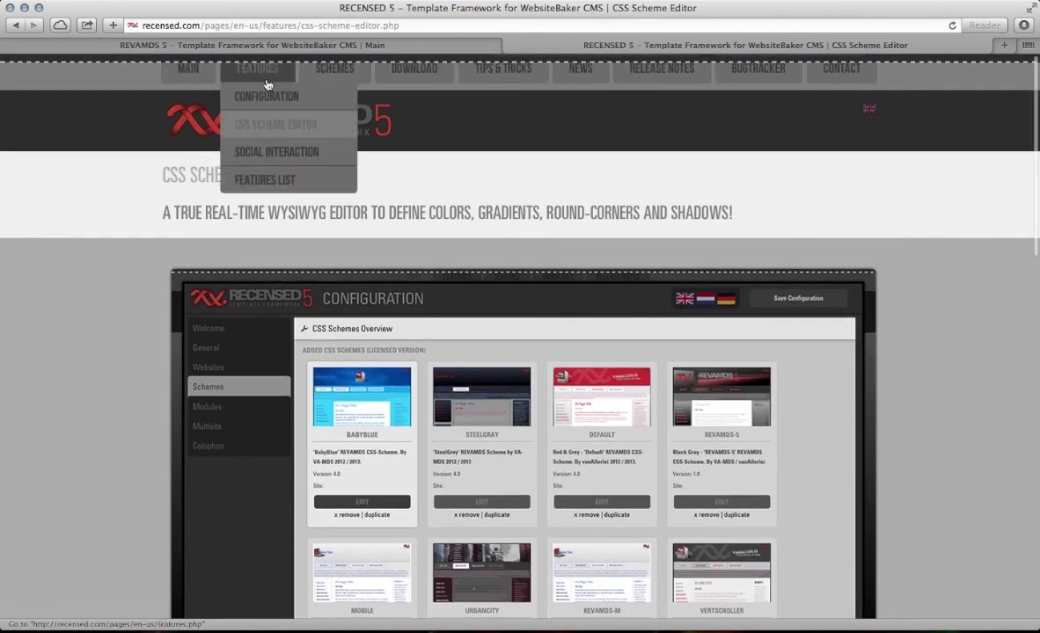
pyautogui.scroll(-10, 572, 275)
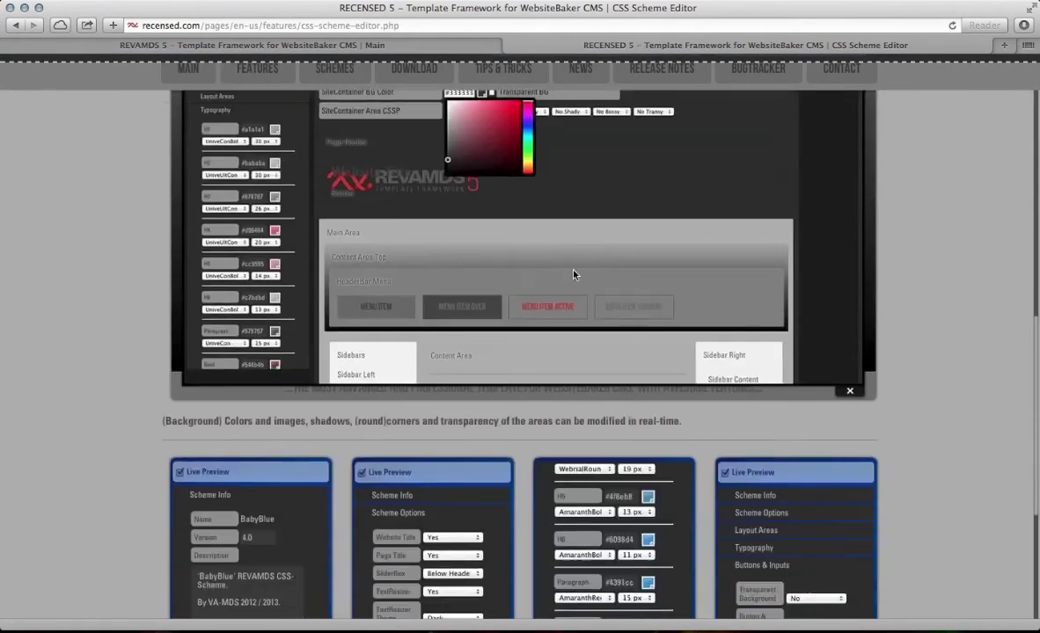
pyautogui.scroll(10, 572, 275)
pyautogui.click(203, 79)
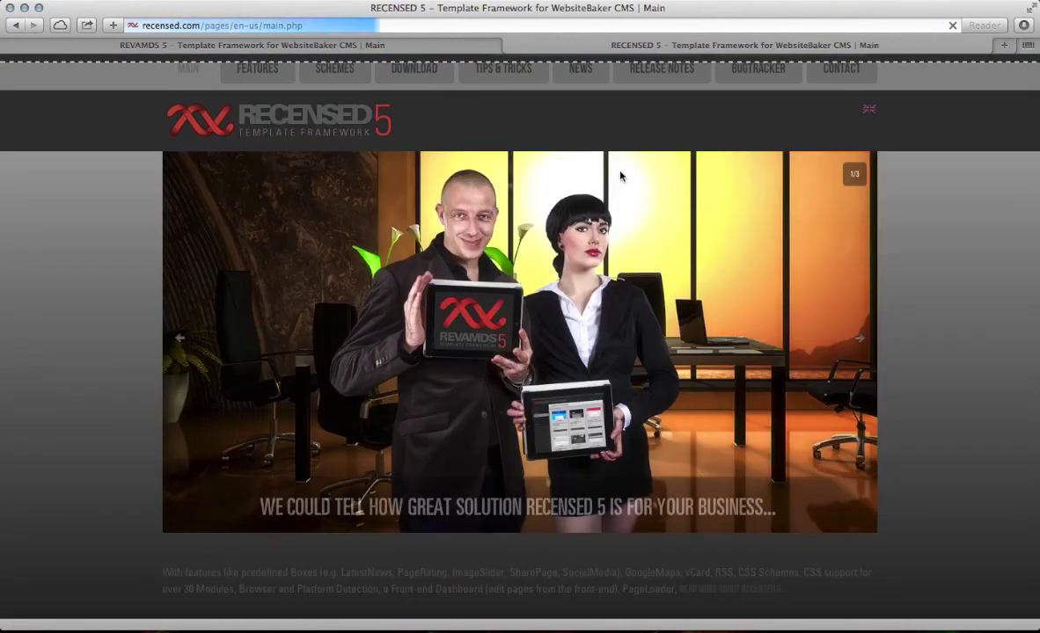
pyautogui.scroll(-3, 634, 259)
pyautogui.scroll(3, 598, 247)
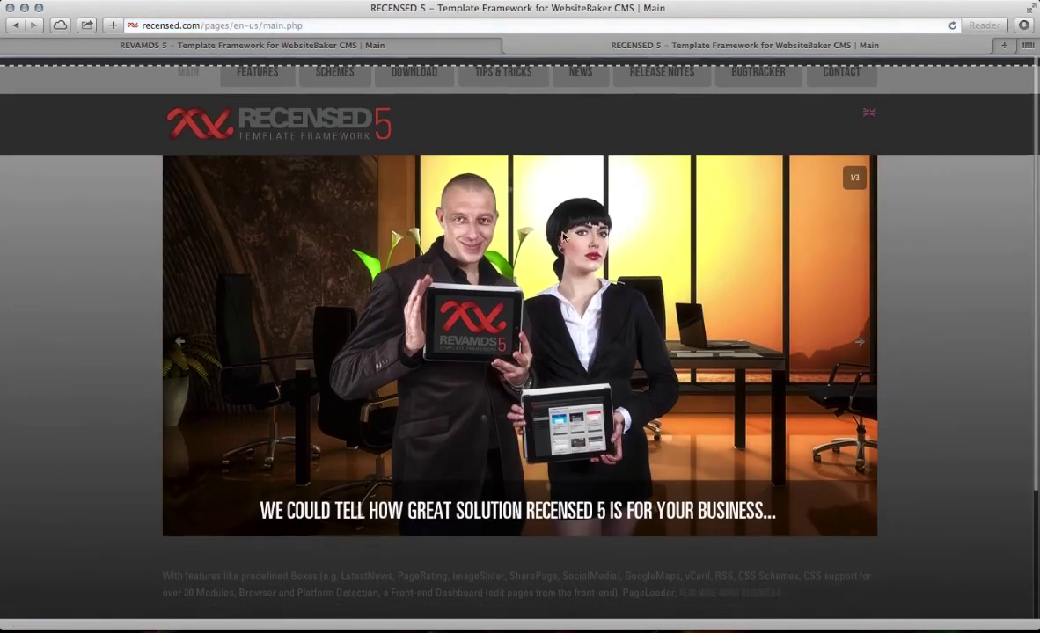
# Step: Compare the REVAMDS and RECENSED Main pages, including the boxes below the content area
pyautogui.click(197, 45)
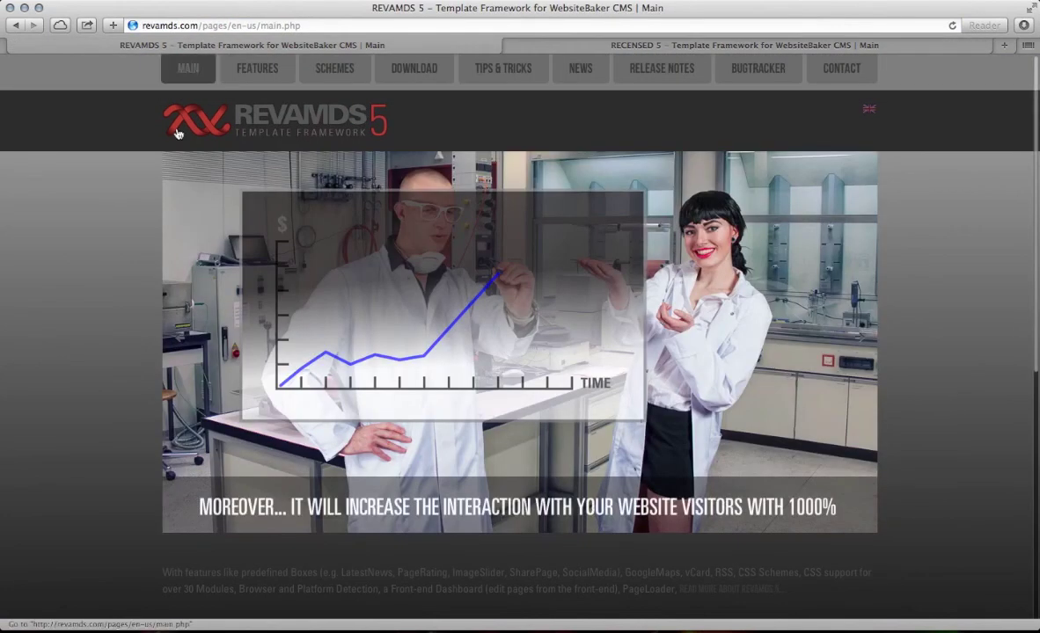
pyautogui.click(549, 46)
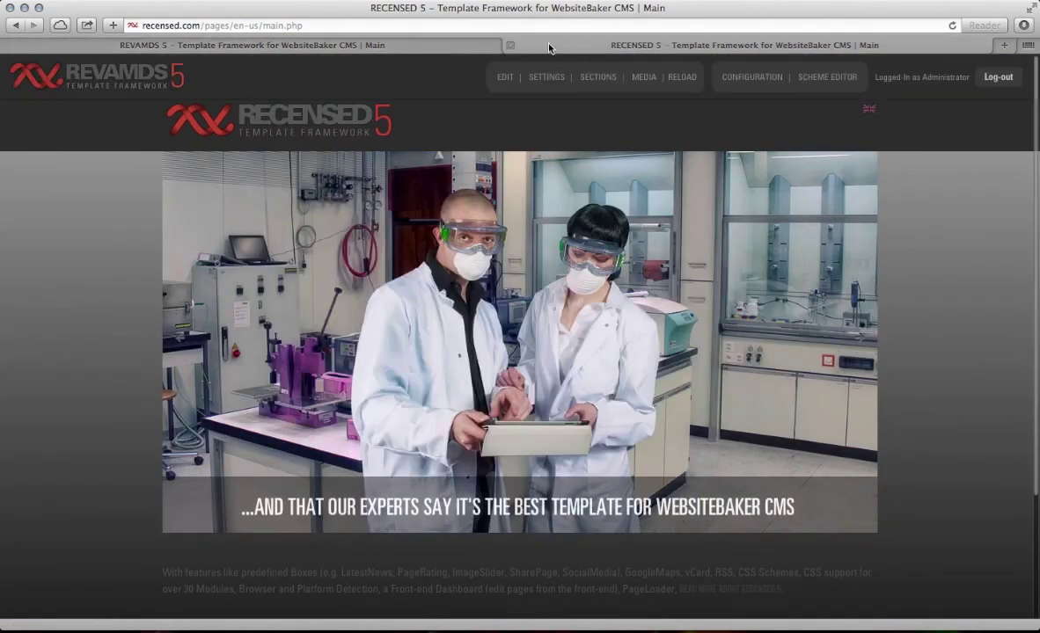
pyautogui.click(398, 42)
pyautogui.click(550, 42)
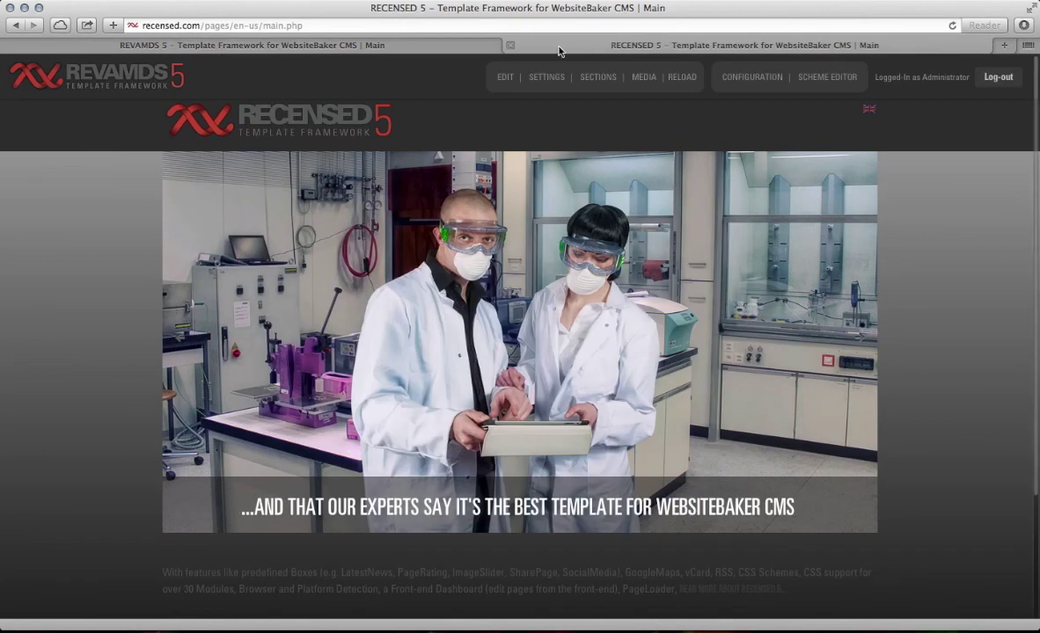
pyautogui.click(381, 44)
pyautogui.scroll(-6, 373, 239)
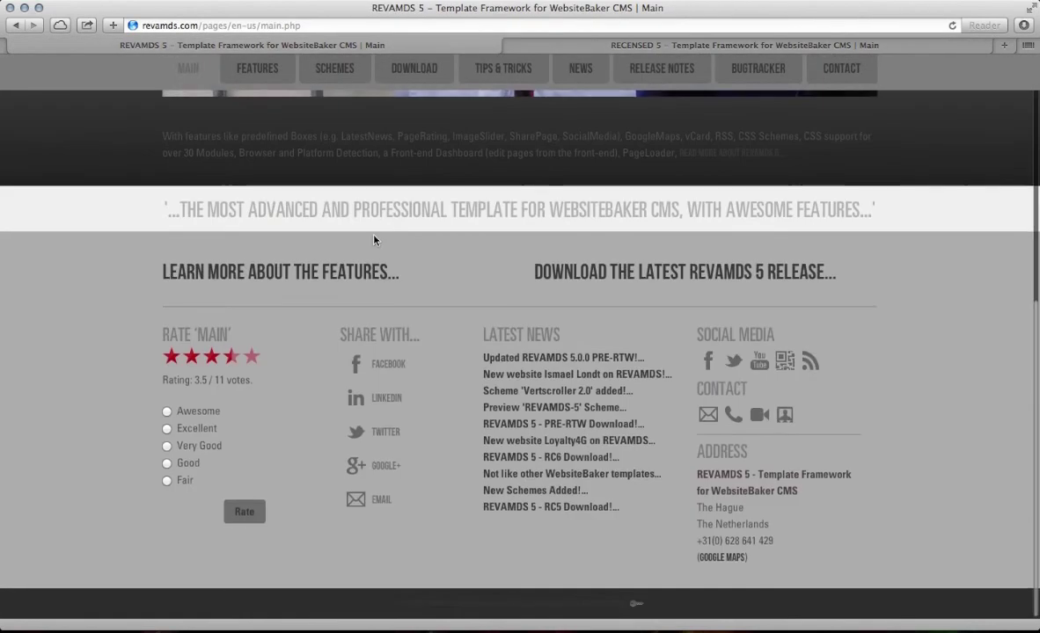
pyautogui.click(549, 44)
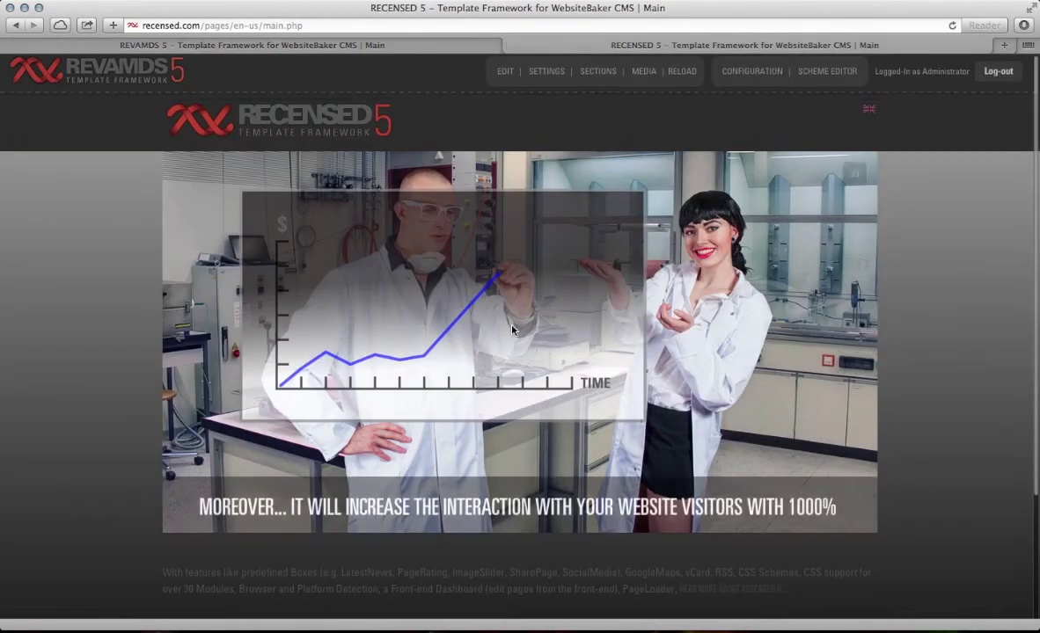
pyautogui.scroll(-3, 513, 329)
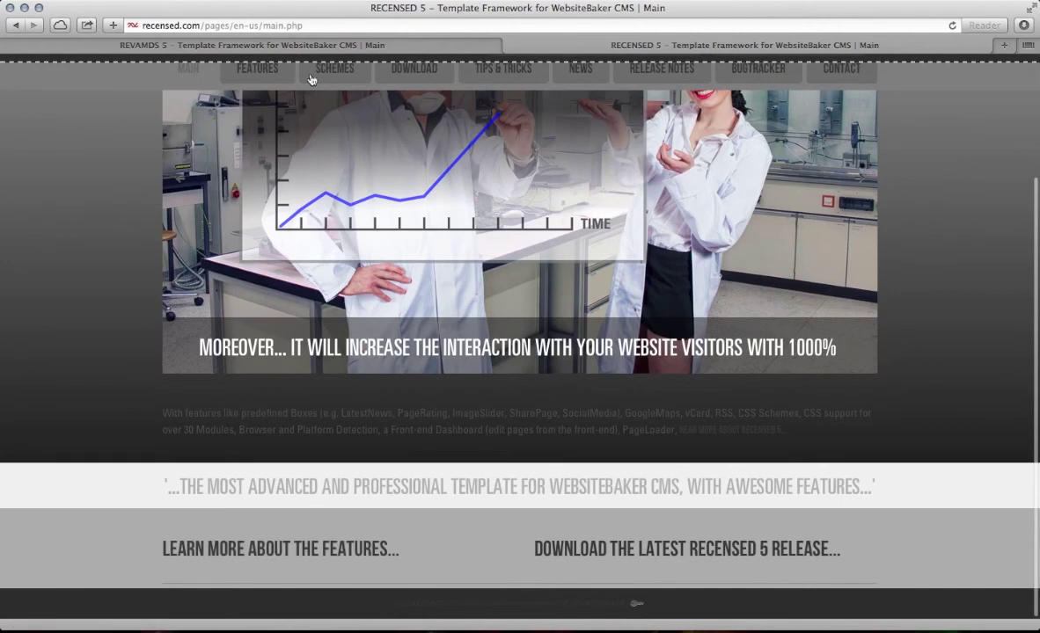
pyautogui.click(264, 44)
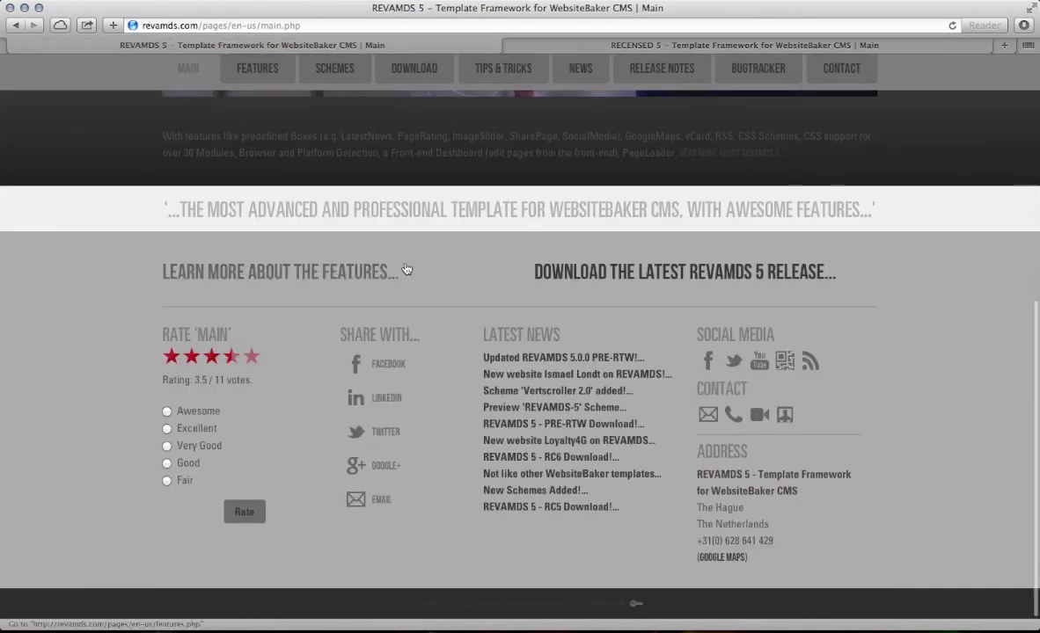
pyautogui.click(514, 42)
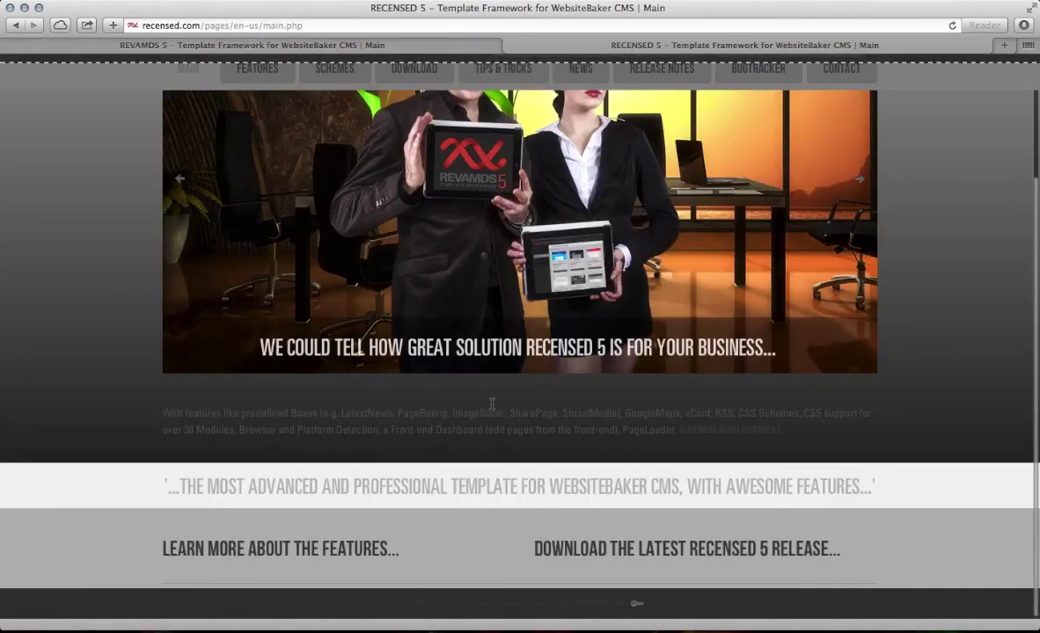
pyautogui.scroll(3, 492, 403)
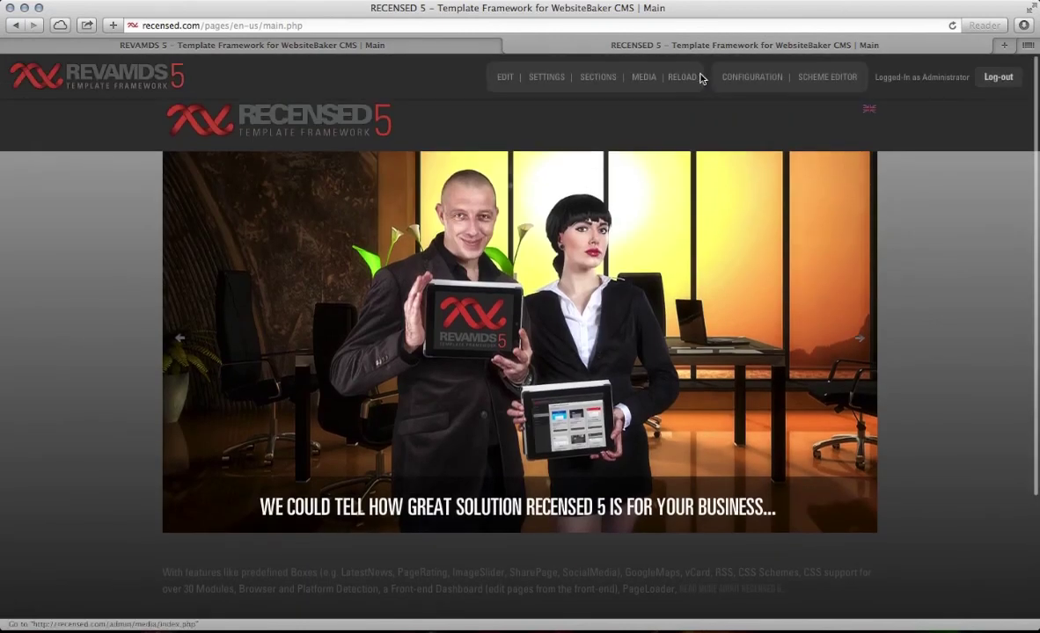
# Step: Open the configuration and look through website #01's PageRating, LatestNews and SharePage Box settings
pyautogui.click(737, 76)
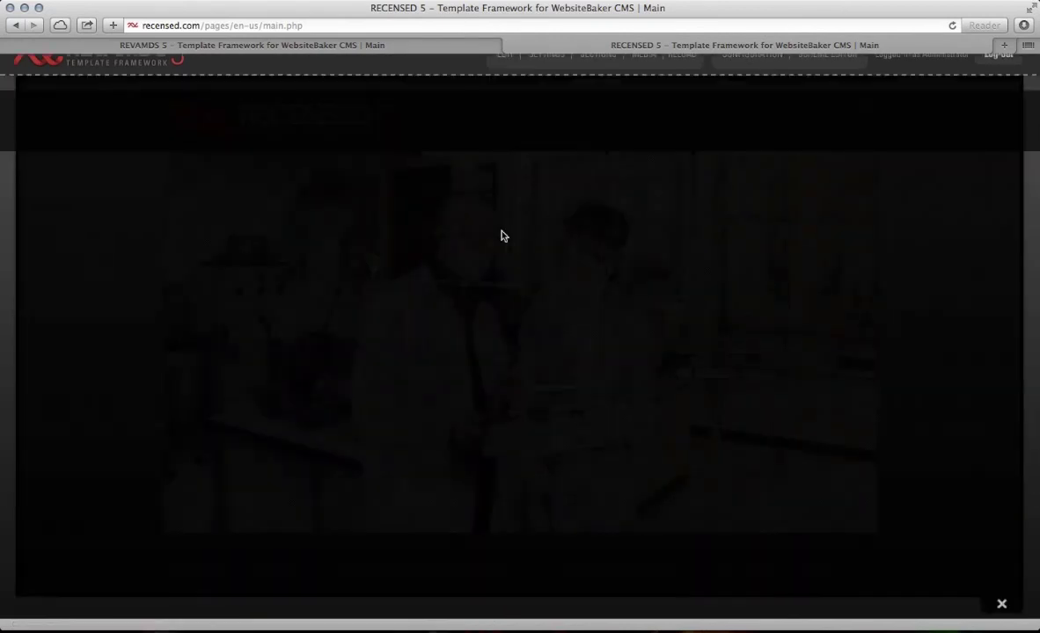
pyautogui.scroll(-10, 425, 413)
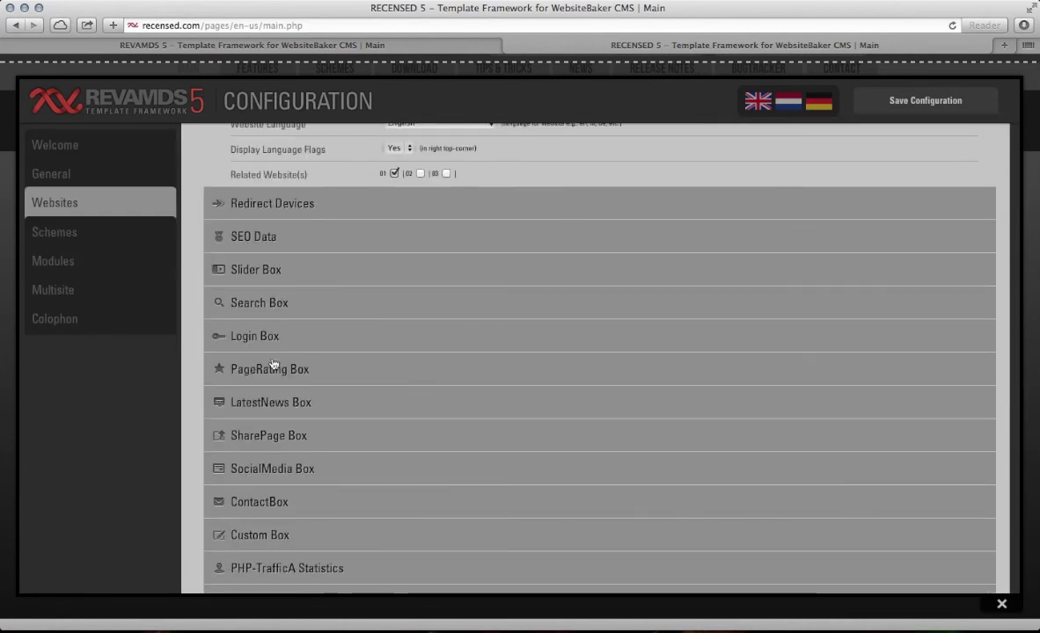
pyautogui.click(273, 370)
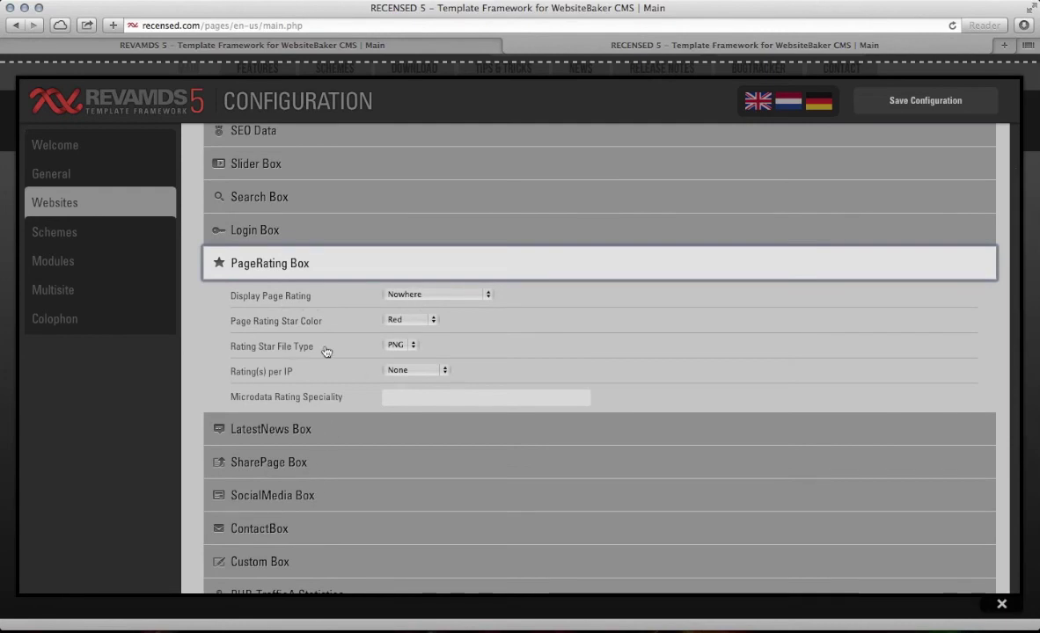
pyautogui.click(286, 429)
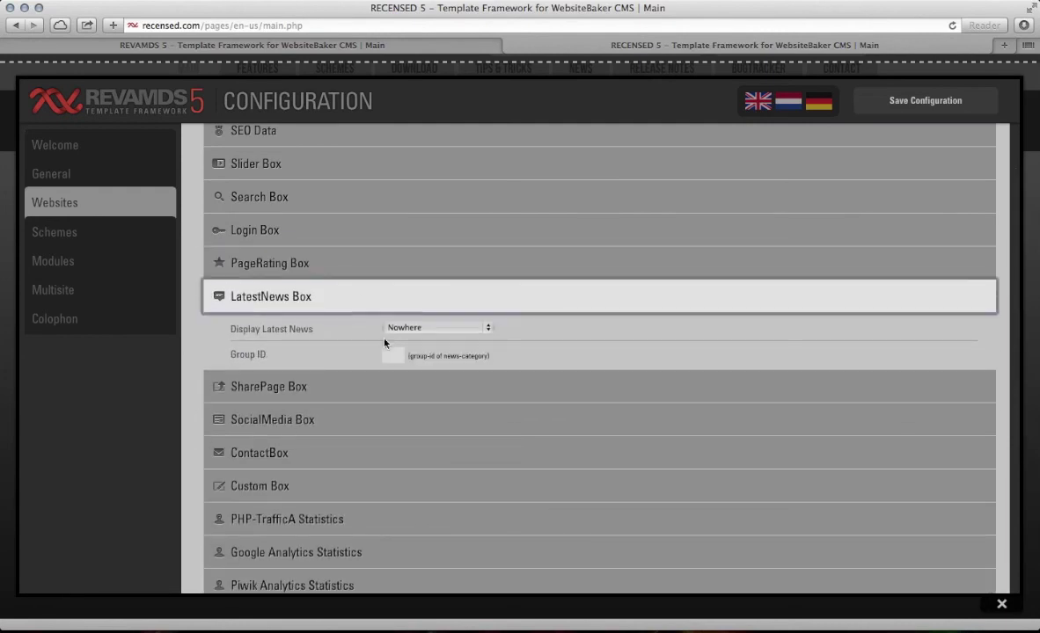
pyautogui.click(323, 390)
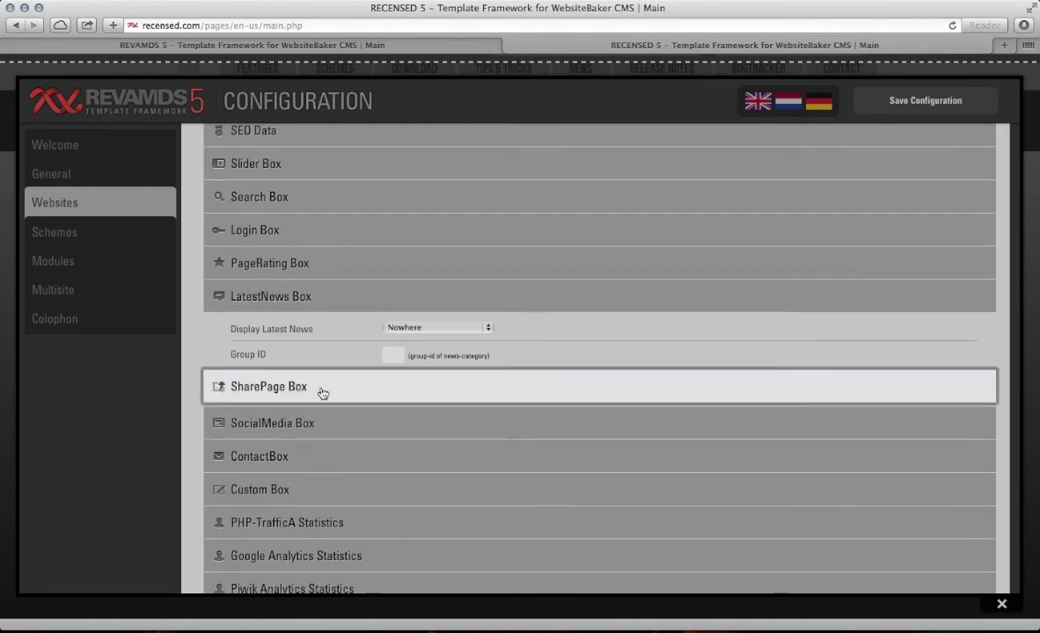
pyautogui.click(371, 297)
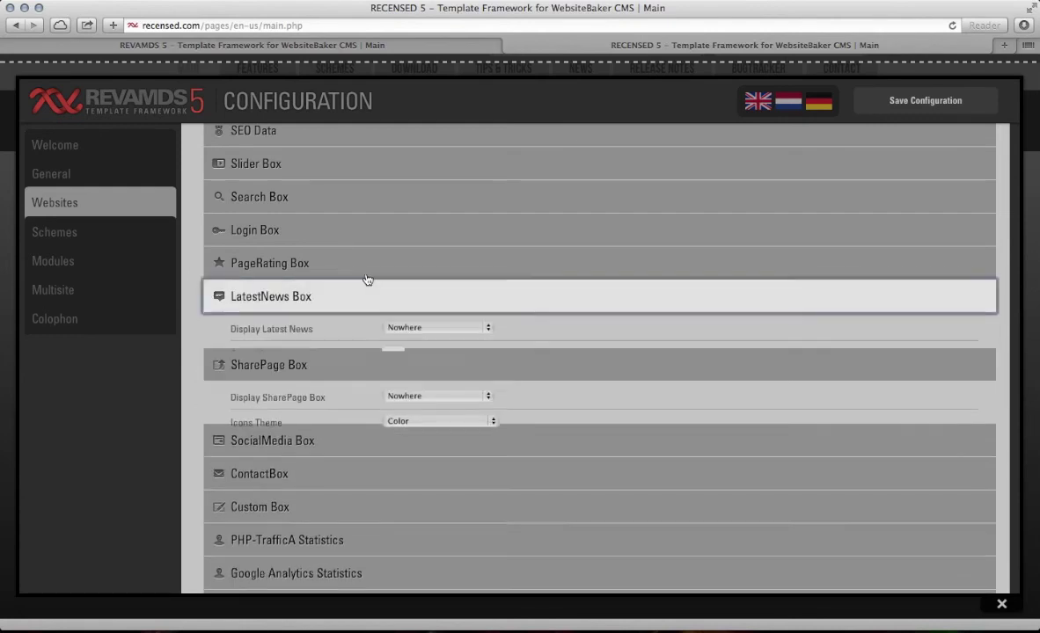
# Step: Set website #01's Display Page Rating to Below Content Area in the PageRating Box settings
pyautogui.click(370, 271)
pyautogui.click(458, 296)
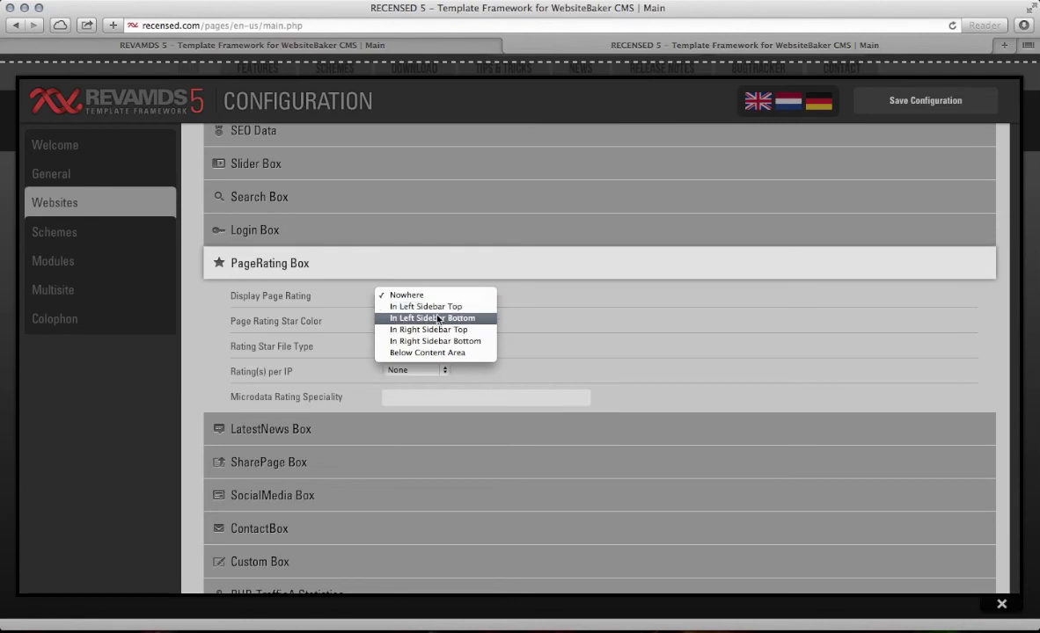
pyautogui.click(336, 311)
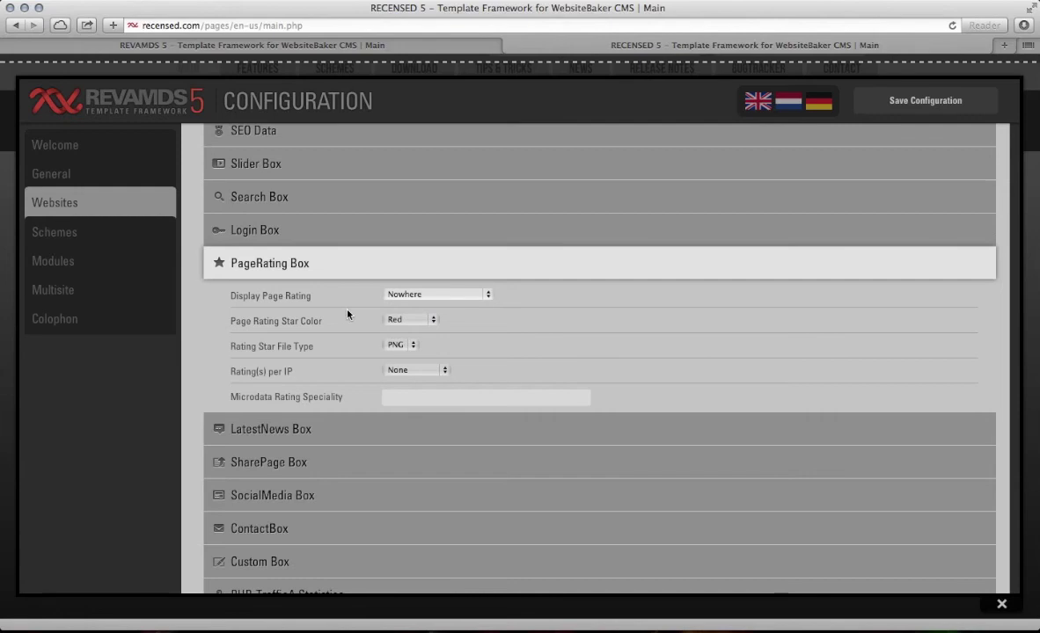
pyautogui.click(395, 297)
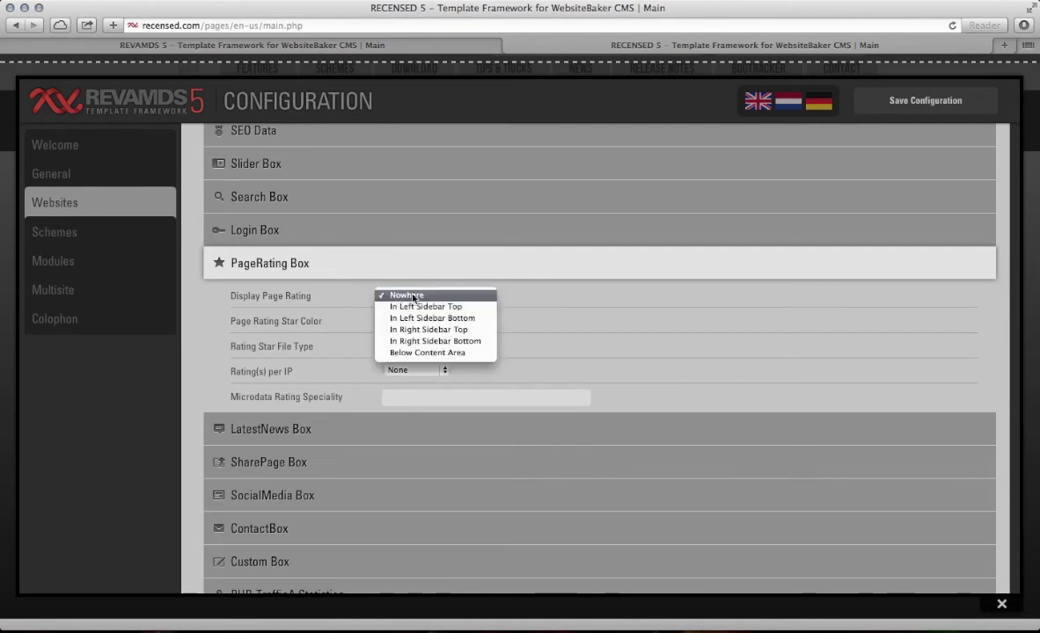
pyautogui.click(431, 353)
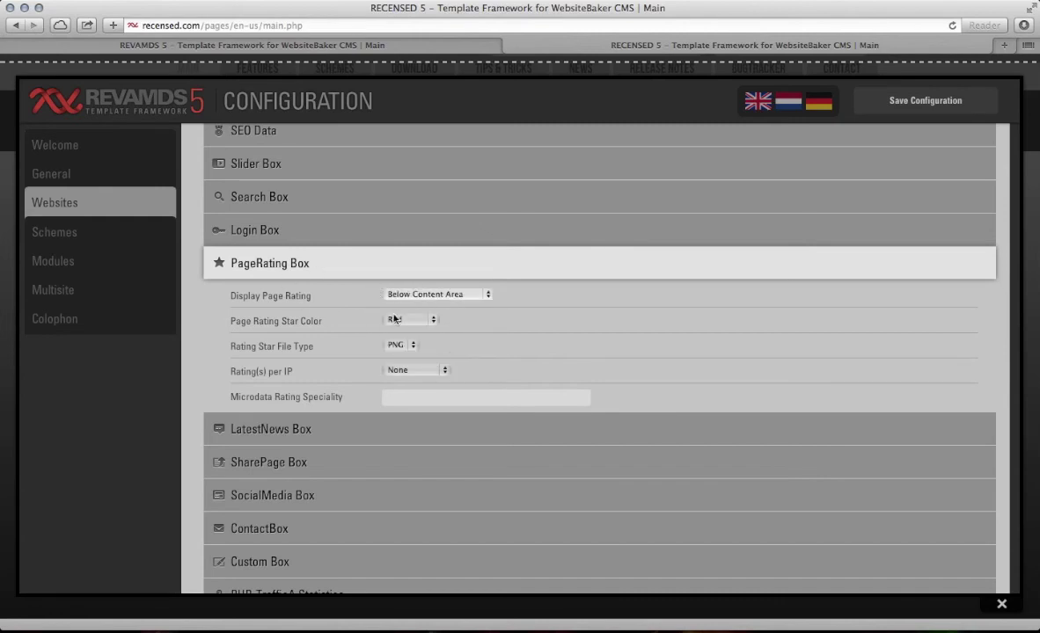
# Step: Keep the page rating star color Red, set the Rating Star File Type to SVG and Rating(s) per IP to 2 (Fair)
pyautogui.click(412, 320)
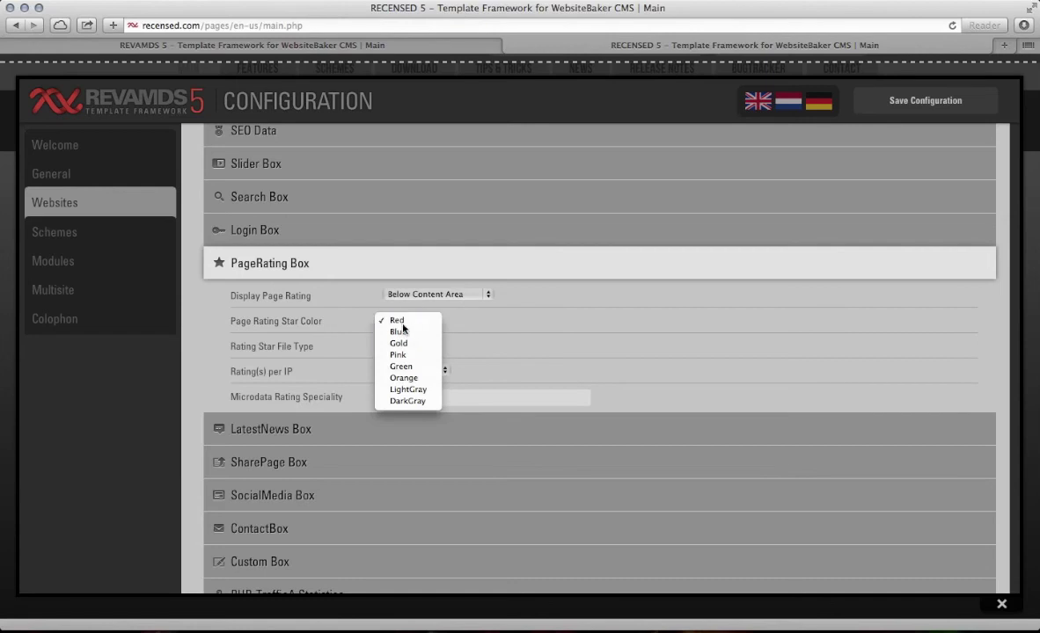
pyautogui.click(386, 329)
pyautogui.click(405, 347)
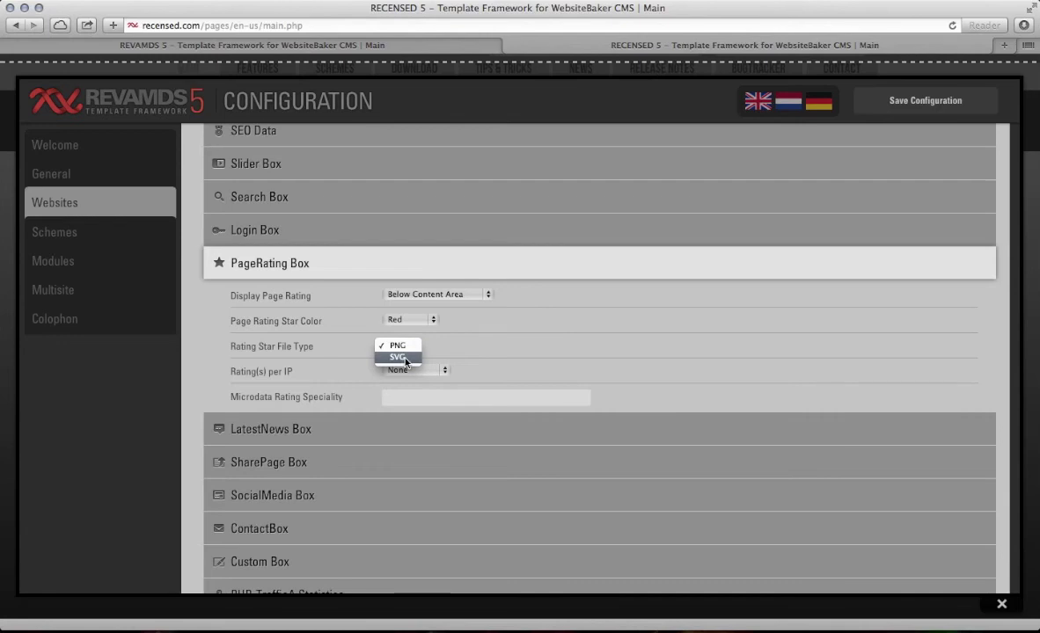
pyautogui.press('Escape')
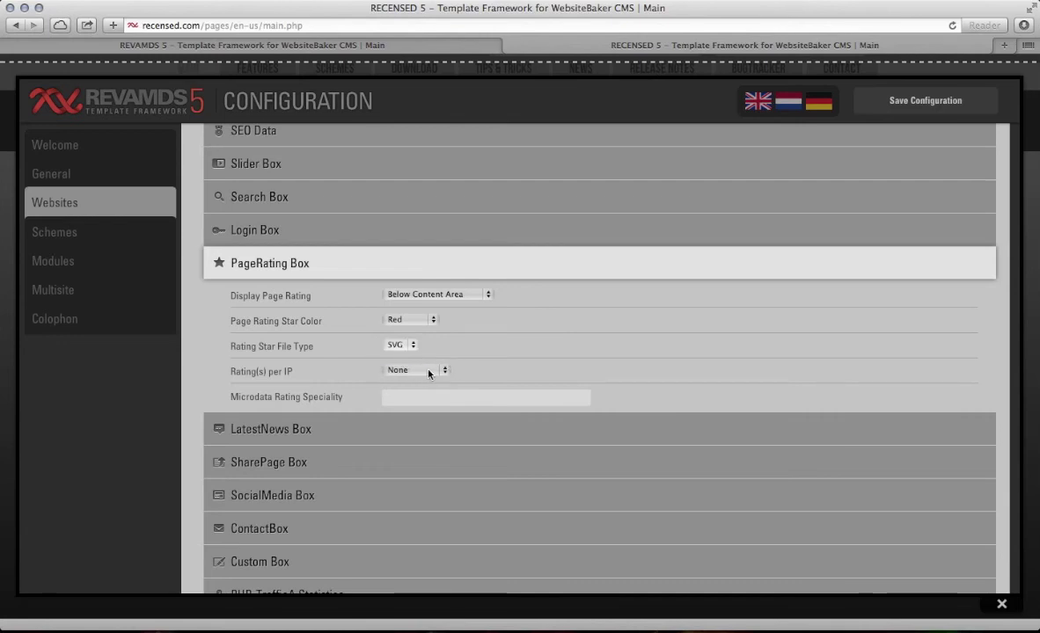
pyautogui.click(422, 372)
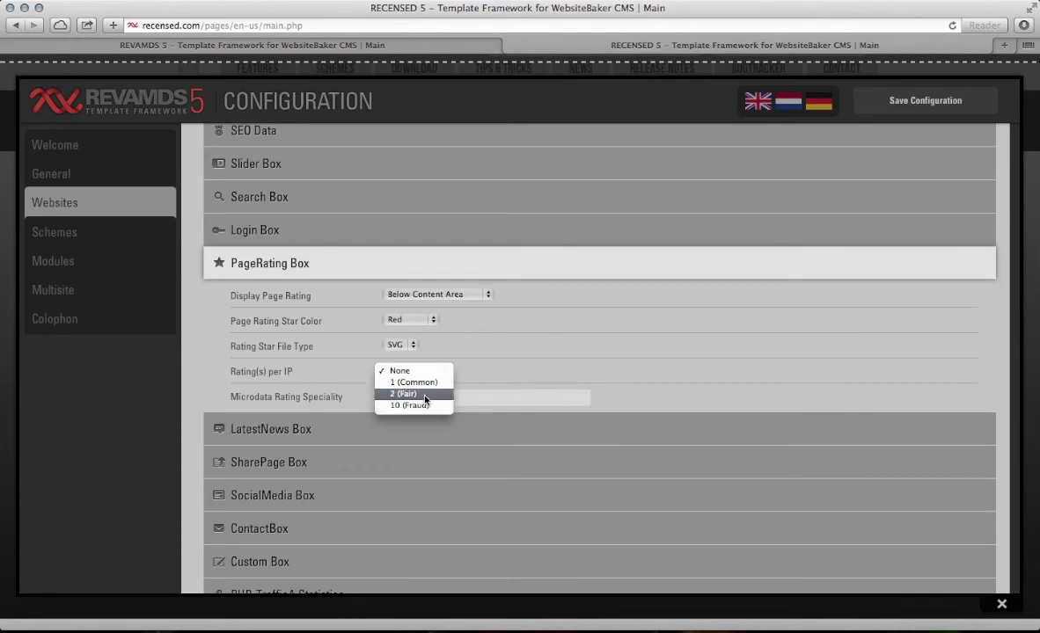
pyautogui.click(417, 397)
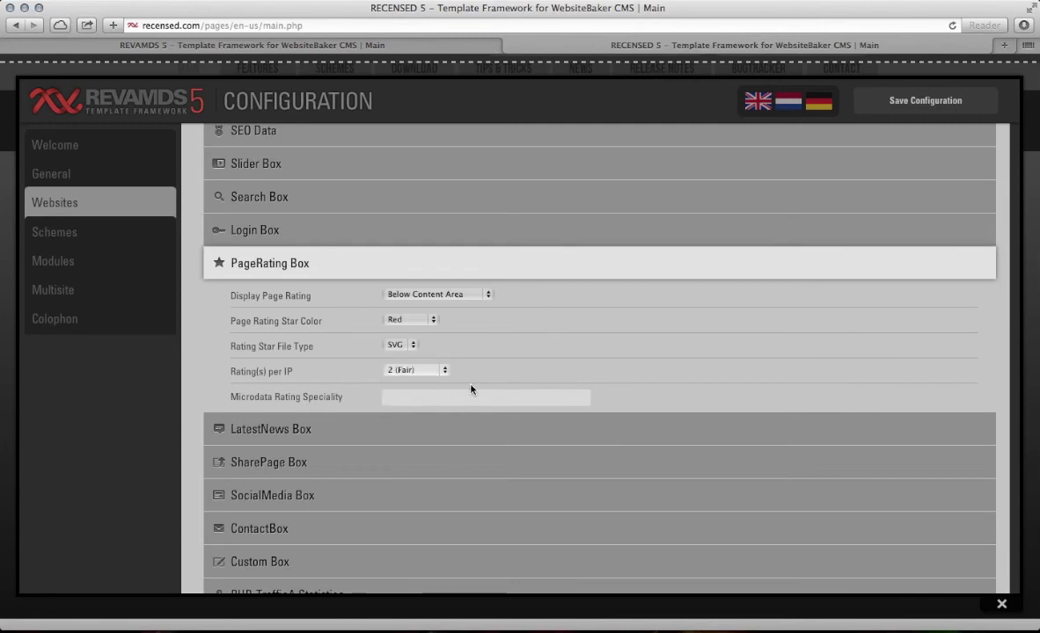
# Step: Set the Microdata Rating Speciality to "revamds template framework websitebaker", save the configuration and reload the page
pyautogui.click(433, 398)
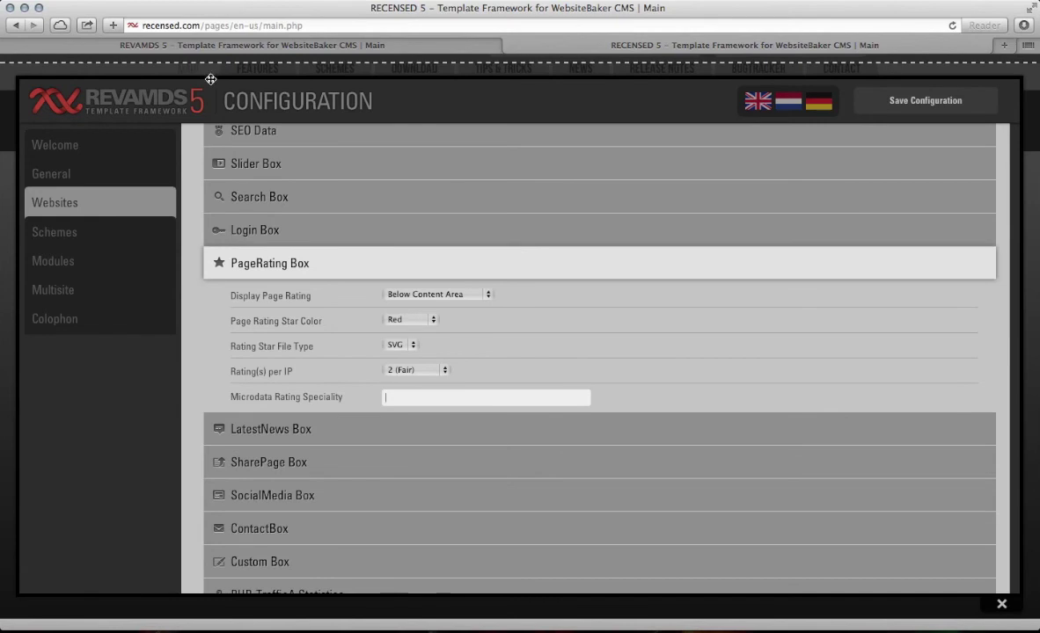
pyautogui.write('webs')
pyautogui.press('BackSpace')
pyautogui.press('BackSpace')
pyautogui.press('BackSpace')
pyautogui.press('BackSpace')
pyautogui.write('revamds template websitebnaker')
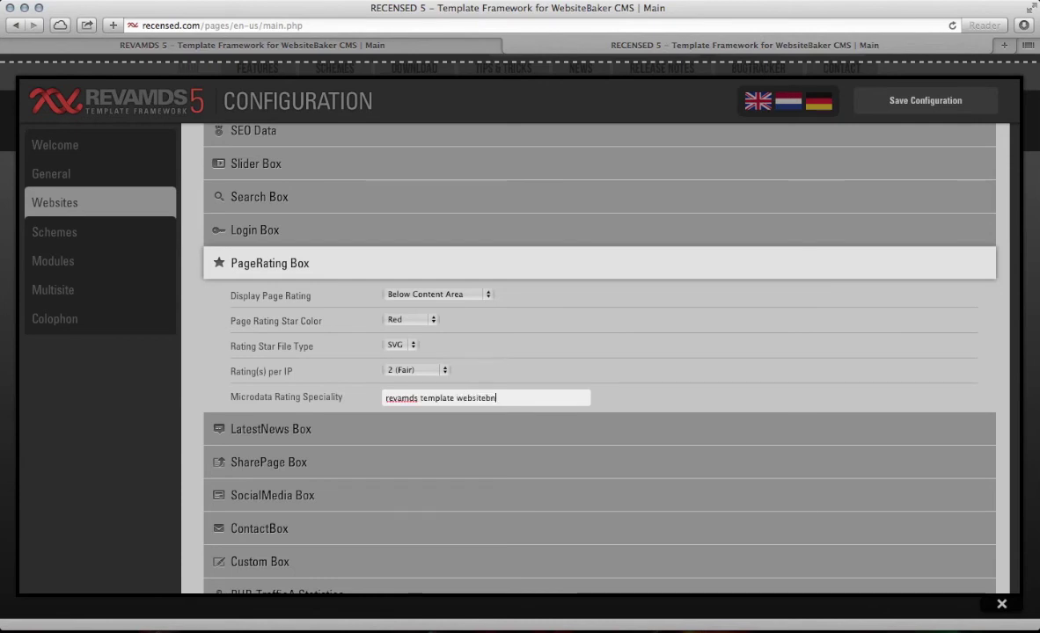
pyautogui.press('BackSpace')
pyautogui.press('BackSpace')
pyautogui.press('BackSpace')
pyautogui.press('BackSpace')
pyautogui.write('ake')
pyautogui.press('BackSpace')
pyautogui.press('BackSpace')
pyautogui.press('BackSpace')
pyautogui.press('BackSpace')
pyautogui.press('BackSpace')
pyautogui.press('BackSpace')
pyautogui.write('it')
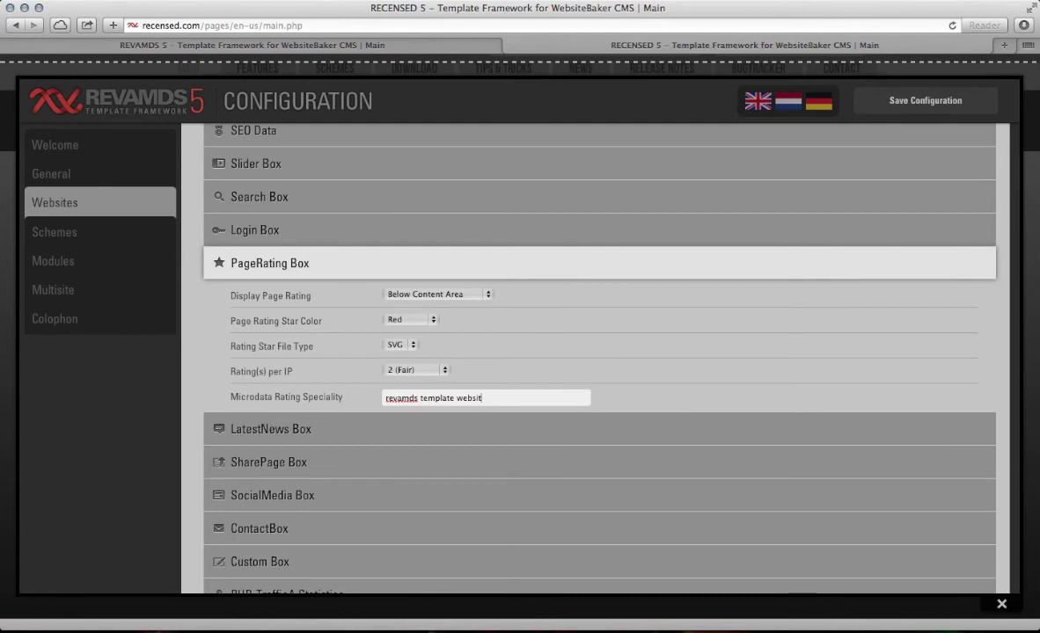
pyautogui.write('ebaker')
pyautogui.click(456, 397)
pyautogui.write('framework')
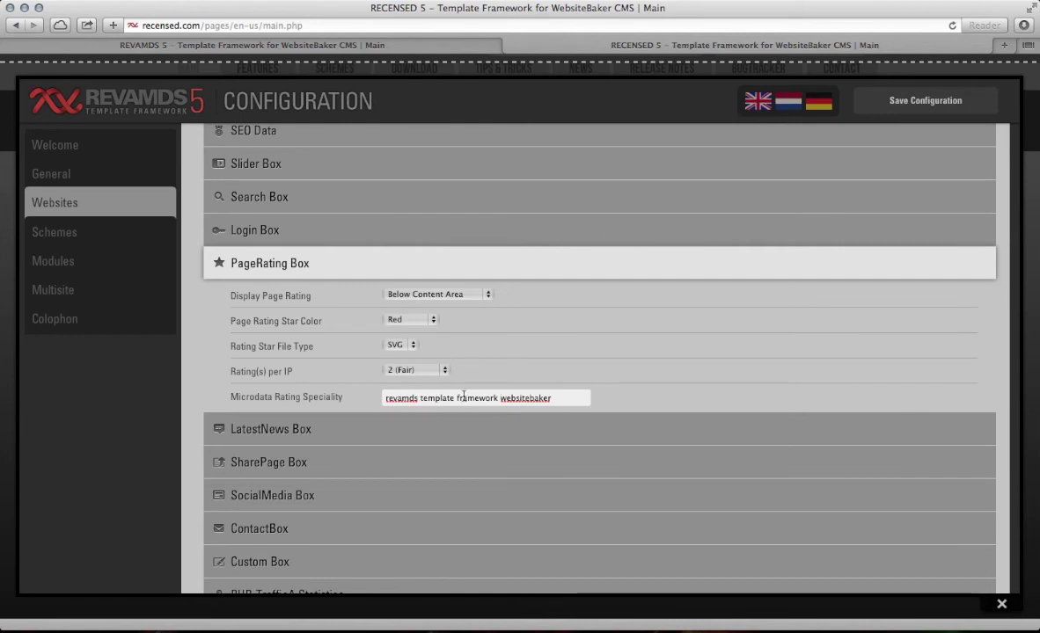
pyautogui.click(556, 396)
pyautogui.click(897, 100)
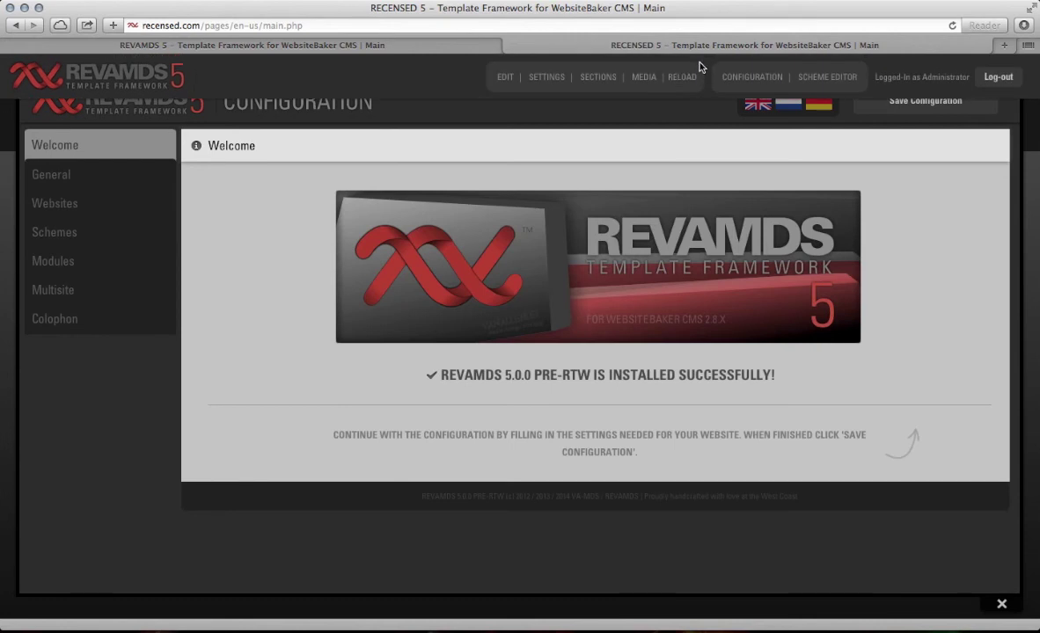
pyautogui.click(673, 76)
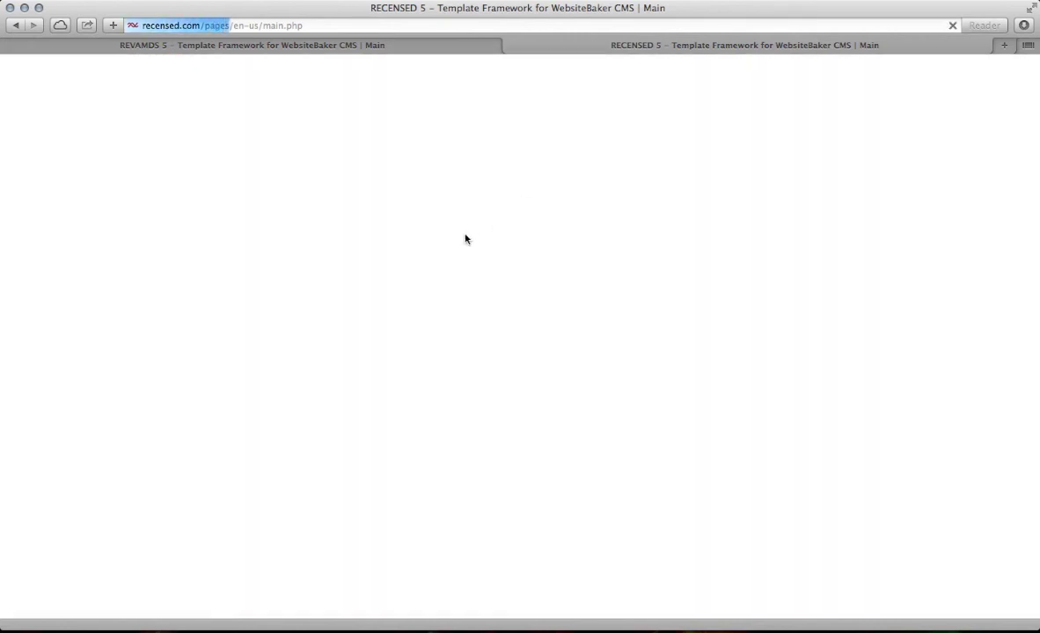
# Step: Test the rating box below the Main page's content by submitting an Awesome rating, and check the response
pyautogui.scroll(-5, 457, 334)
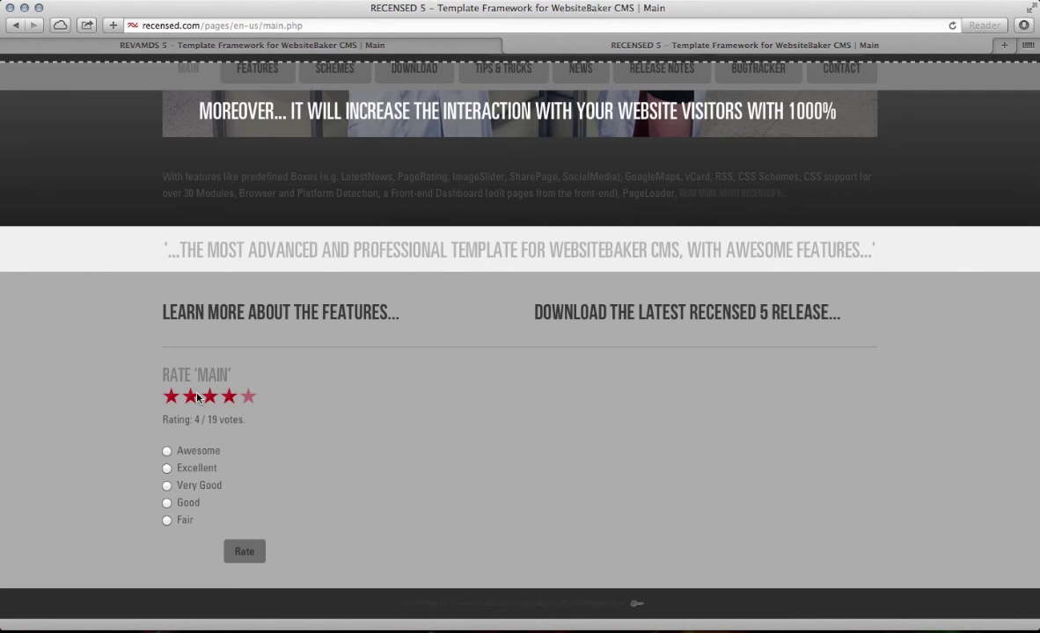
pyautogui.click(186, 451)
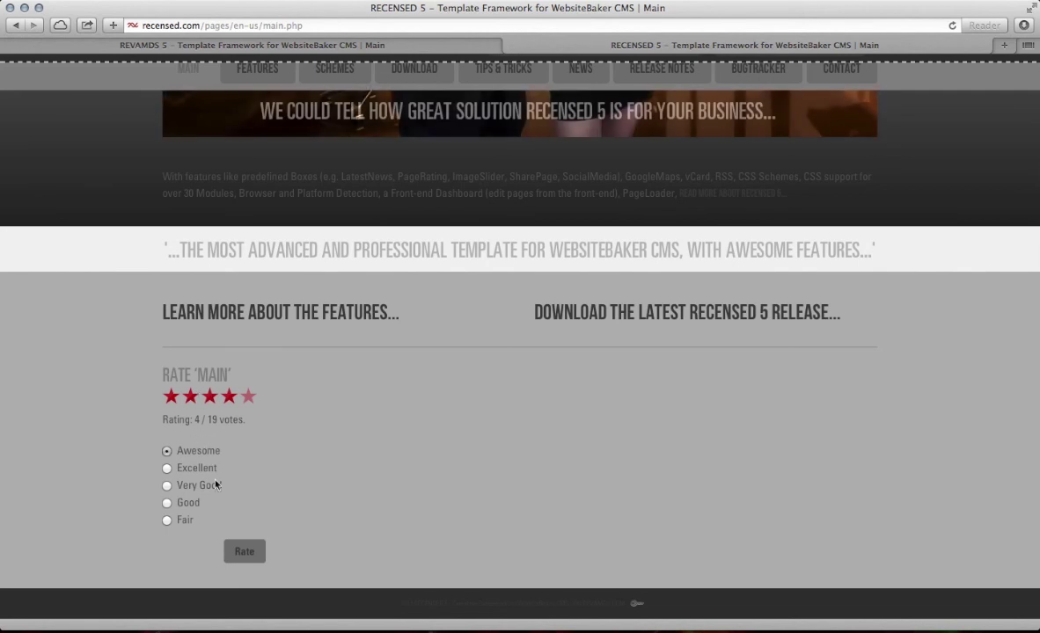
pyautogui.click(246, 556)
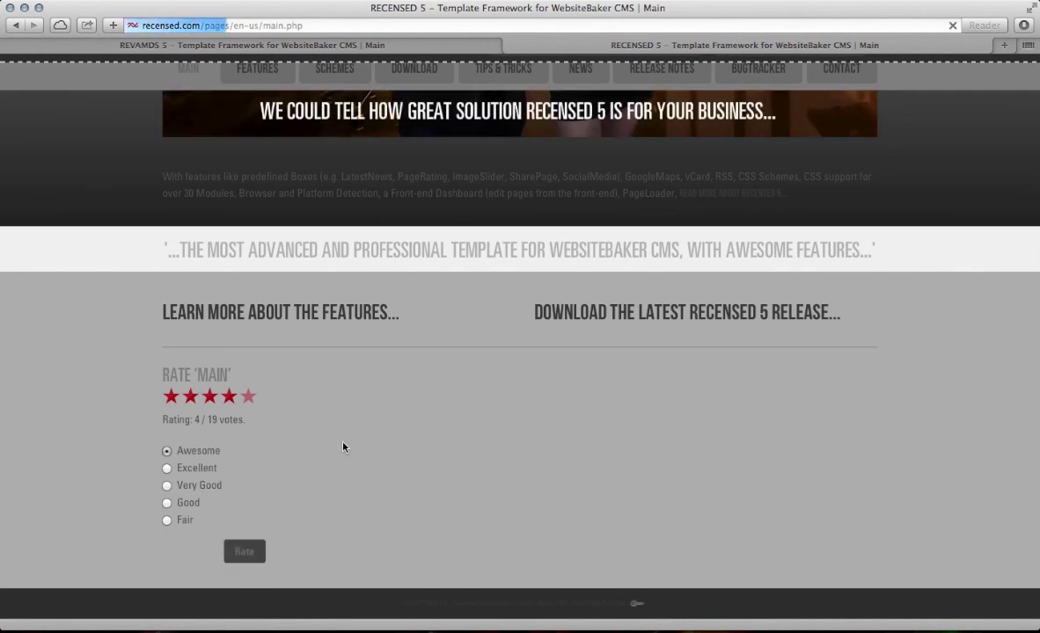
pyautogui.scroll(-5, 184, 460)
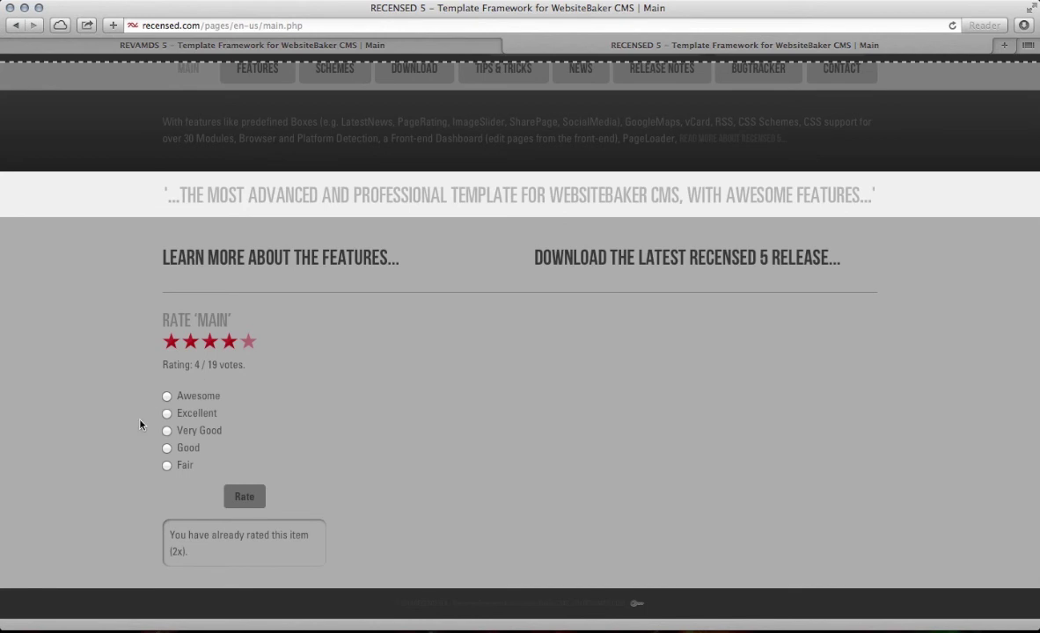
# Step: Switch to Coda and expand the languages folder inside the remote revamds_5/system folder, with the sliders folder collapsed
pyautogui.press('super+Tab')
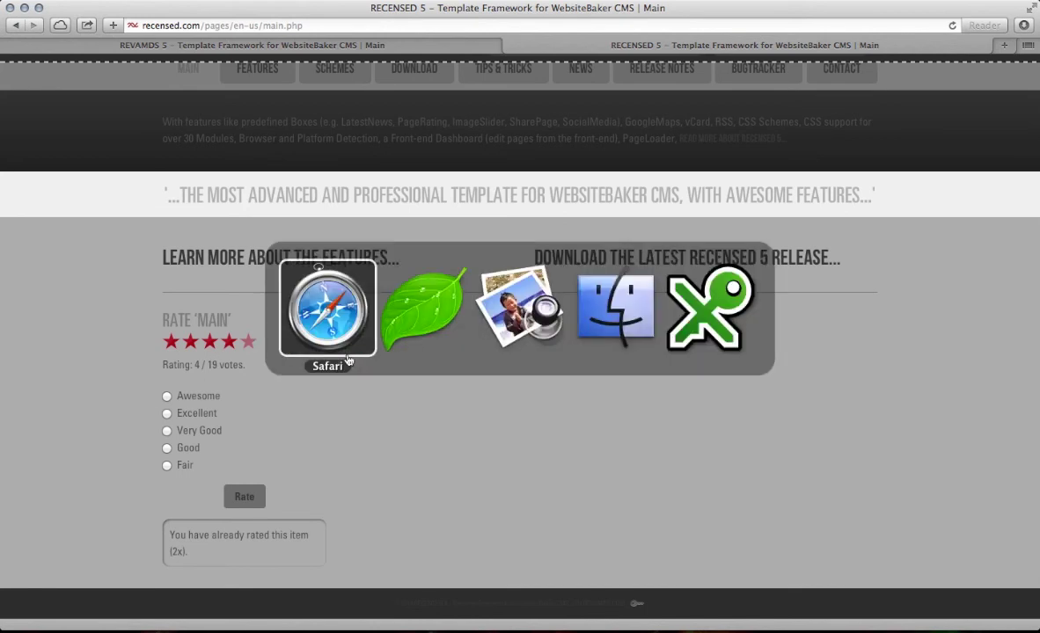
pyautogui.click(428, 328)
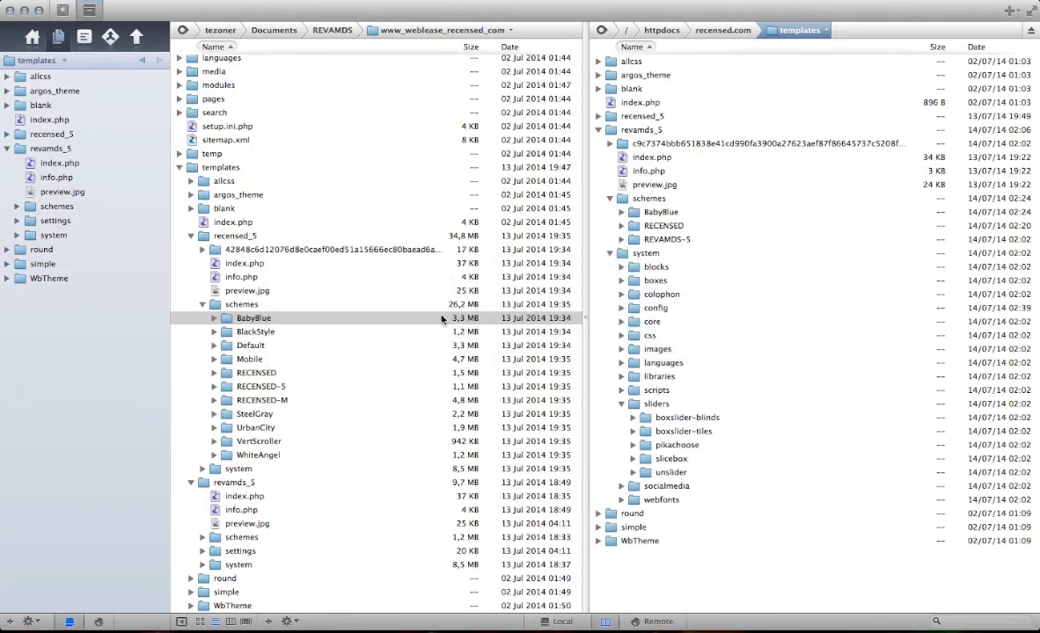
pyautogui.click(622, 404)
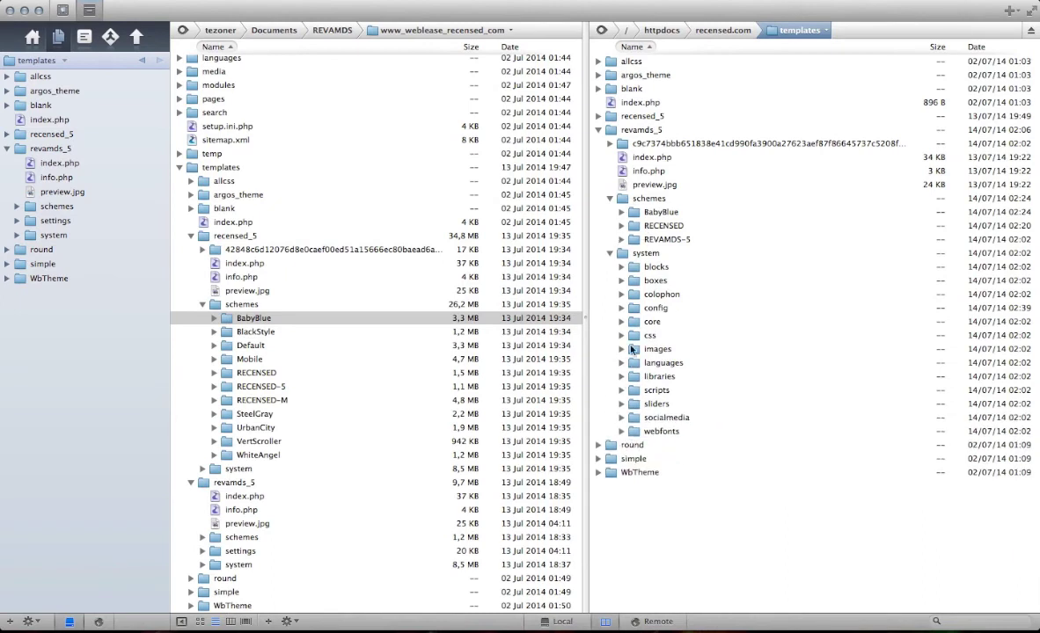
pyautogui.click(621, 363)
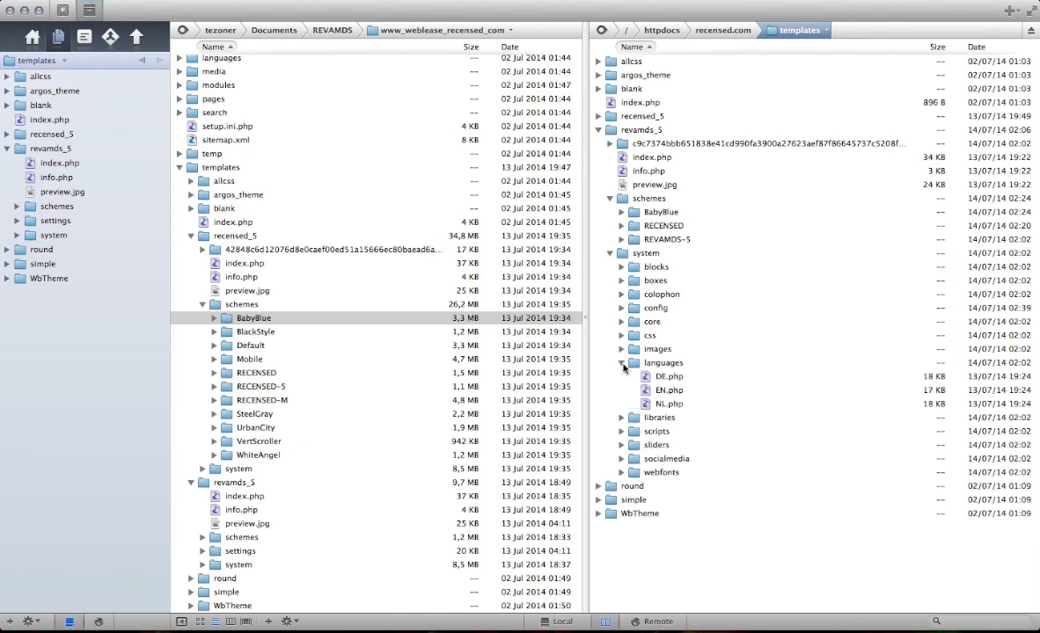
# Step: Preview the EN.php language file in a widened view, examine its text strings through the rating box section, and close the preview
pyautogui.click(671, 378)
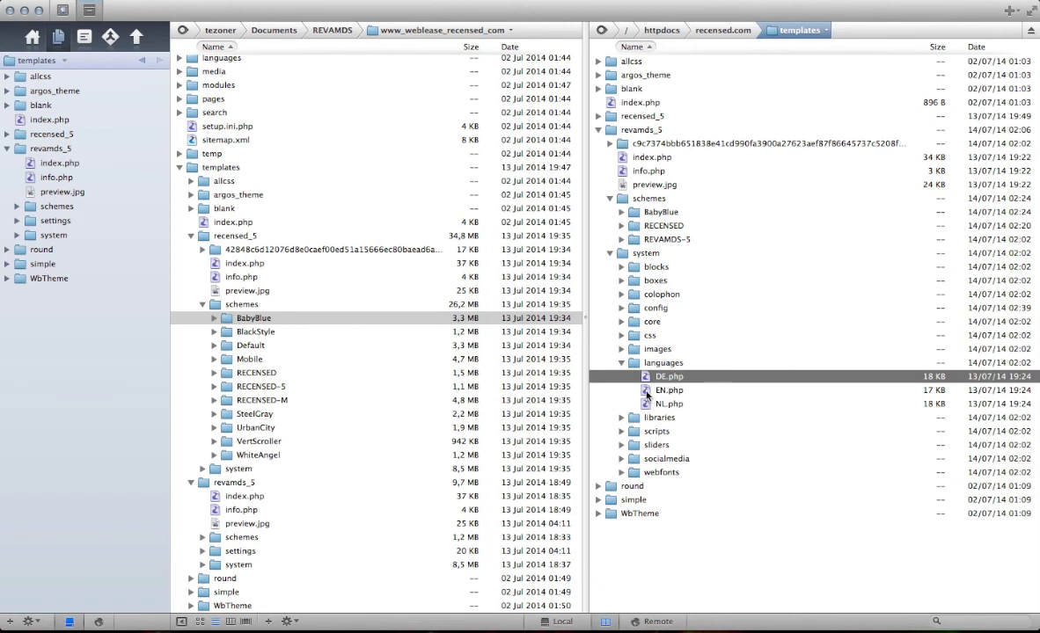
pyautogui.click(647, 391)
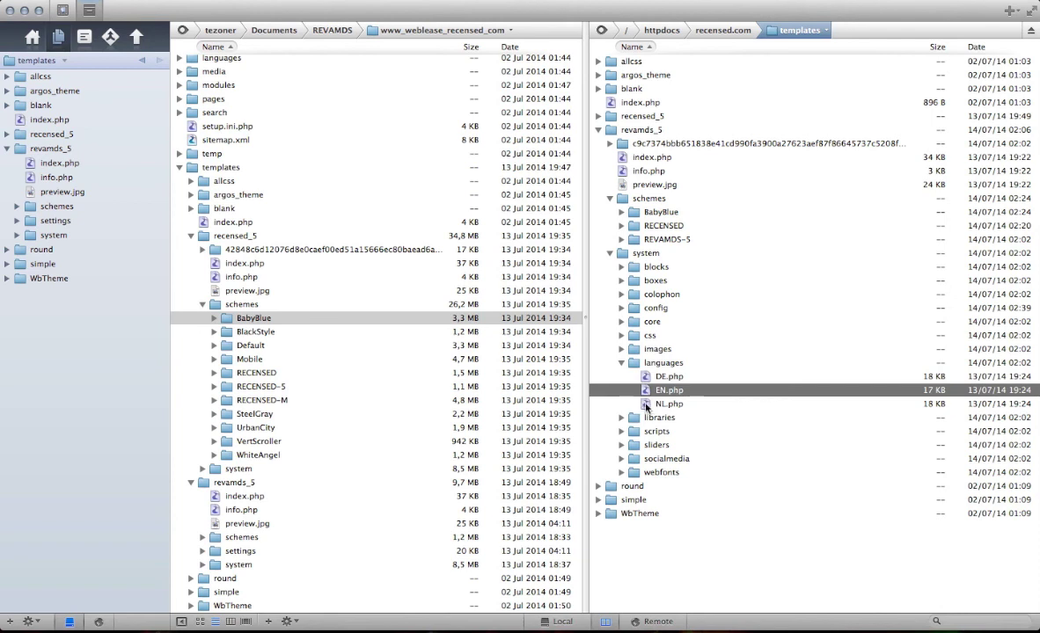
pyautogui.press('space')
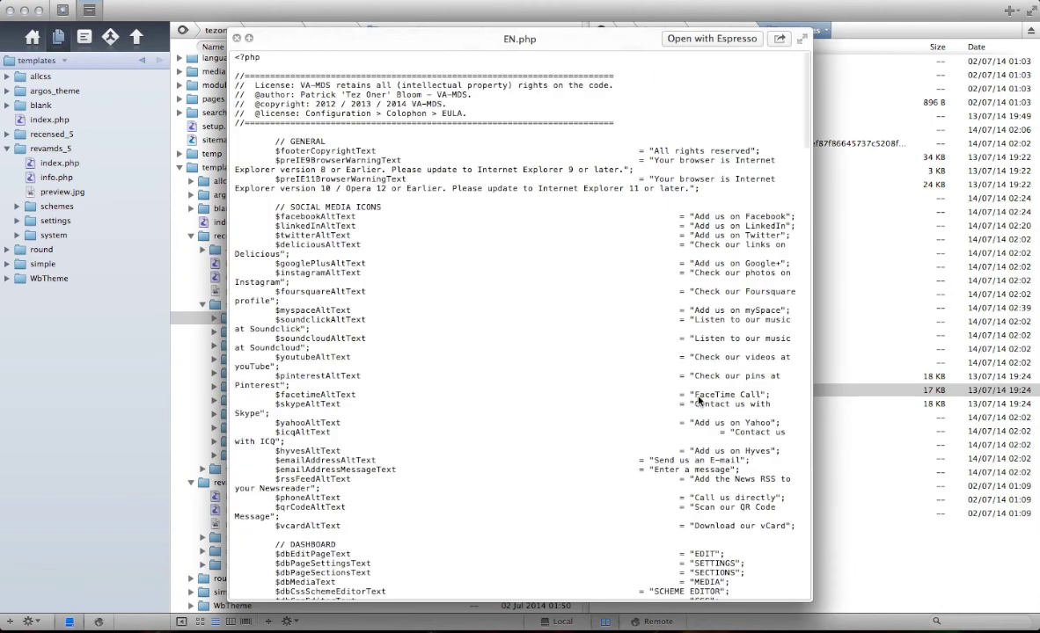
pyautogui.moveTo(227, 232); pyautogui.dragTo(21, 226)
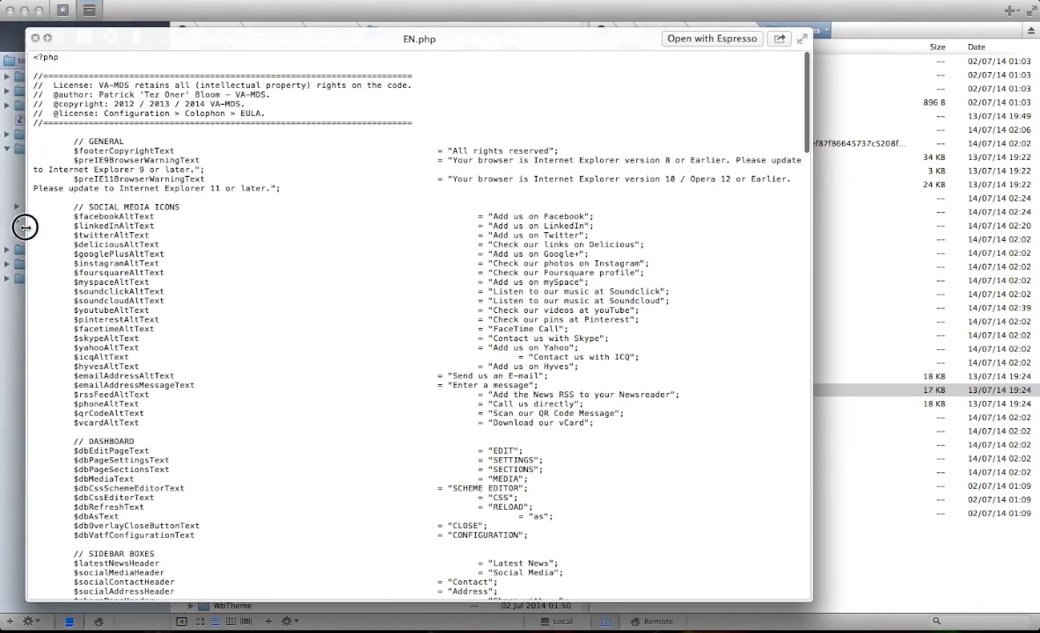
pyautogui.moveTo(811, 368); pyautogui.dragTo(1001, 380)
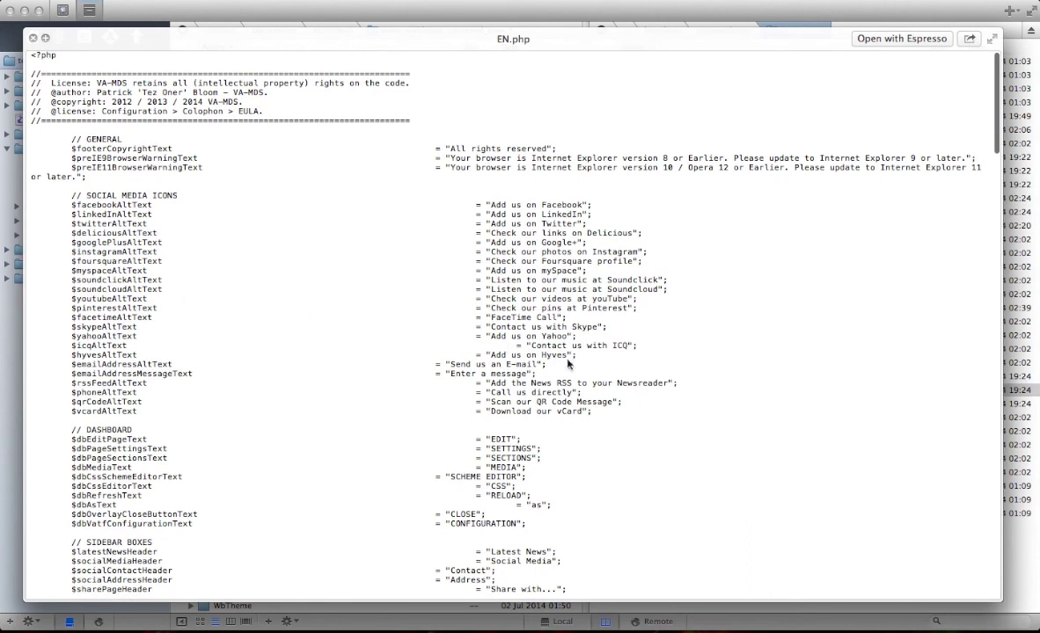
pyautogui.scroll(-5, 500, 322)
pyautogui.scroll(-7, 538, 348)
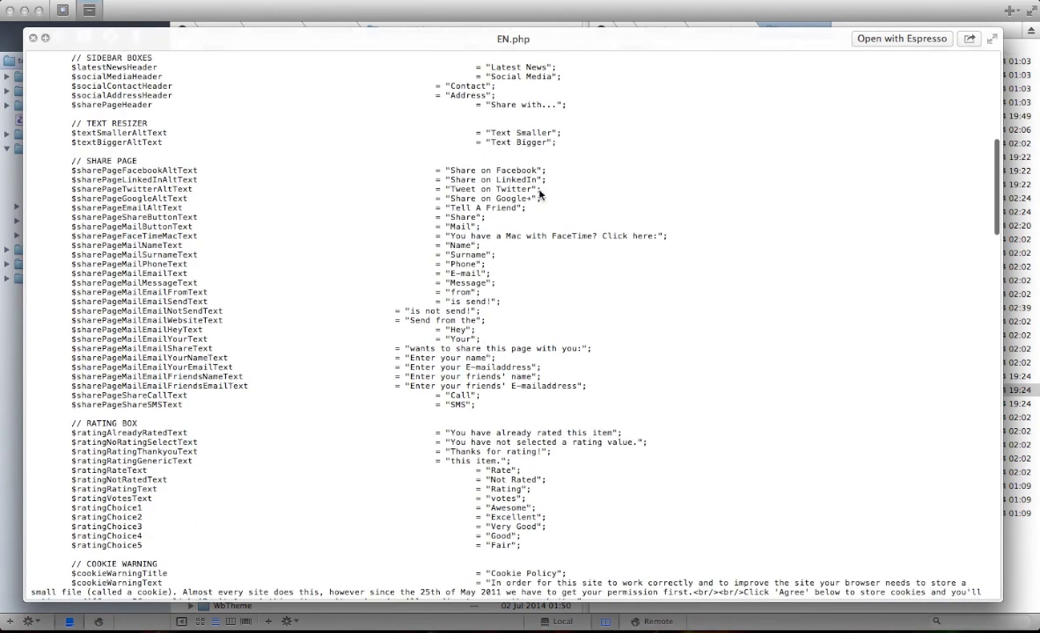
pyautogui.scroll(-1, 475, 225)
pyautogui.scroll(-2, 486, 231)
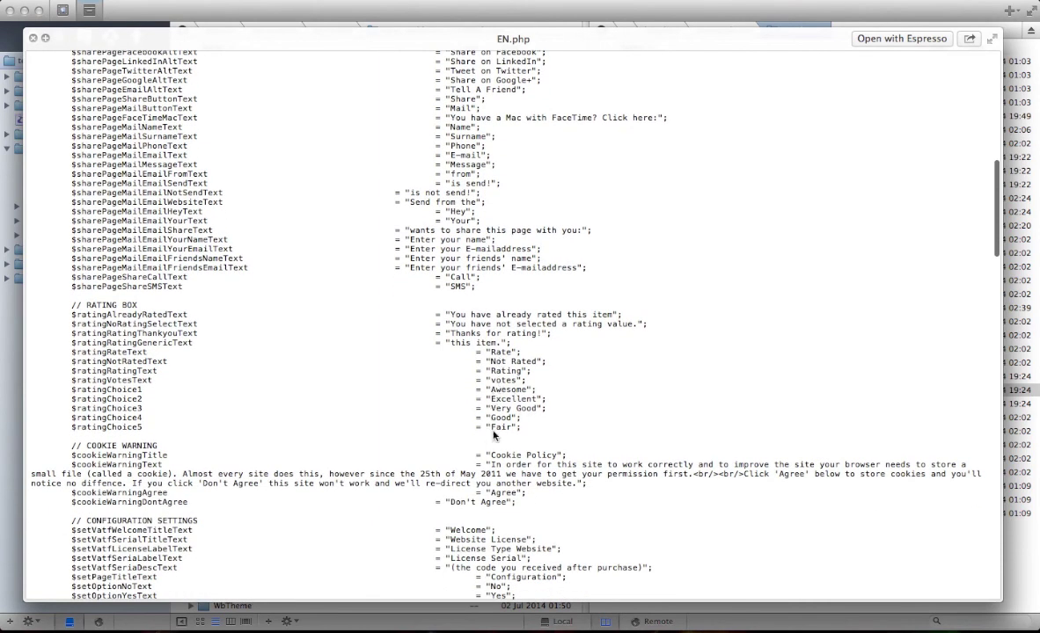
pyautogui.press('space')
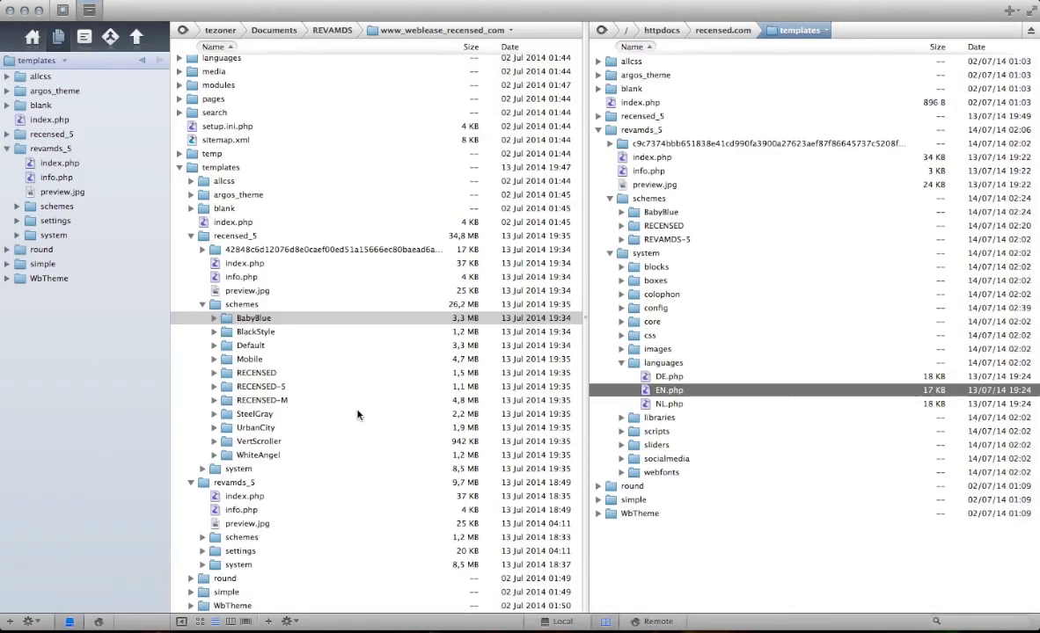
# Step: Switch back to Safari and compare the page rating boxes on the RECENSED 5 and REVAMDS 5 main pages
pyautogui.press('super+Tab')
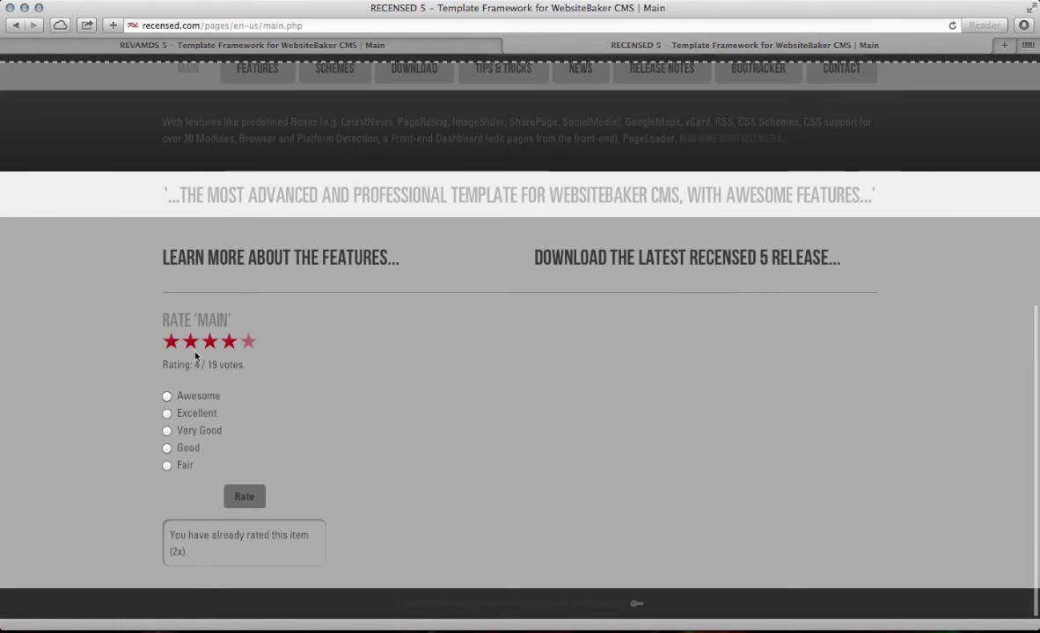
pyautogui.click(254, 276)
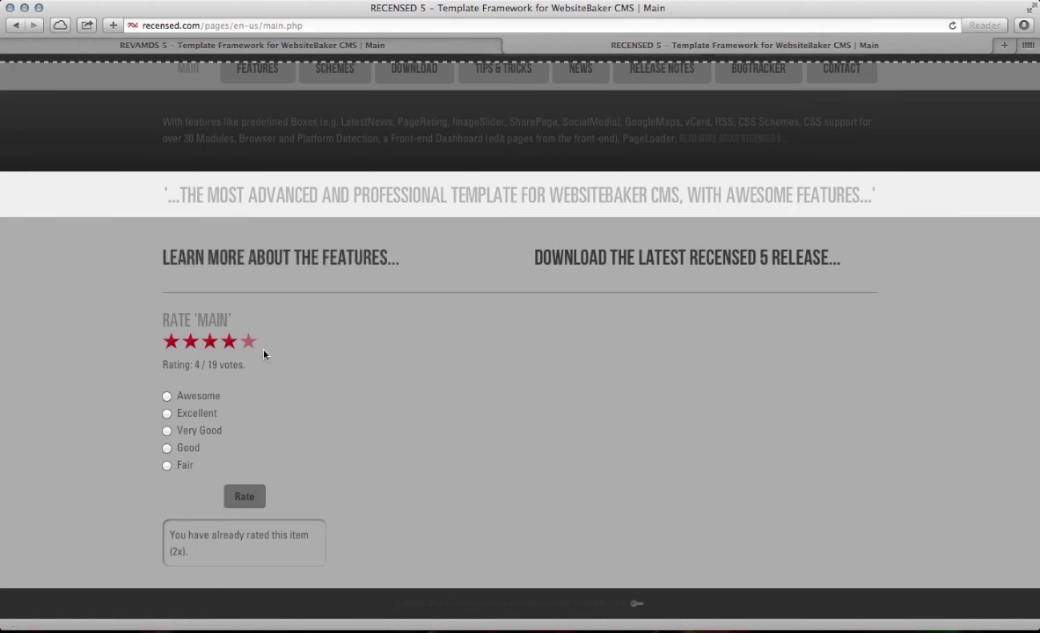
pyautogui.scroll(-2, 282, 371)
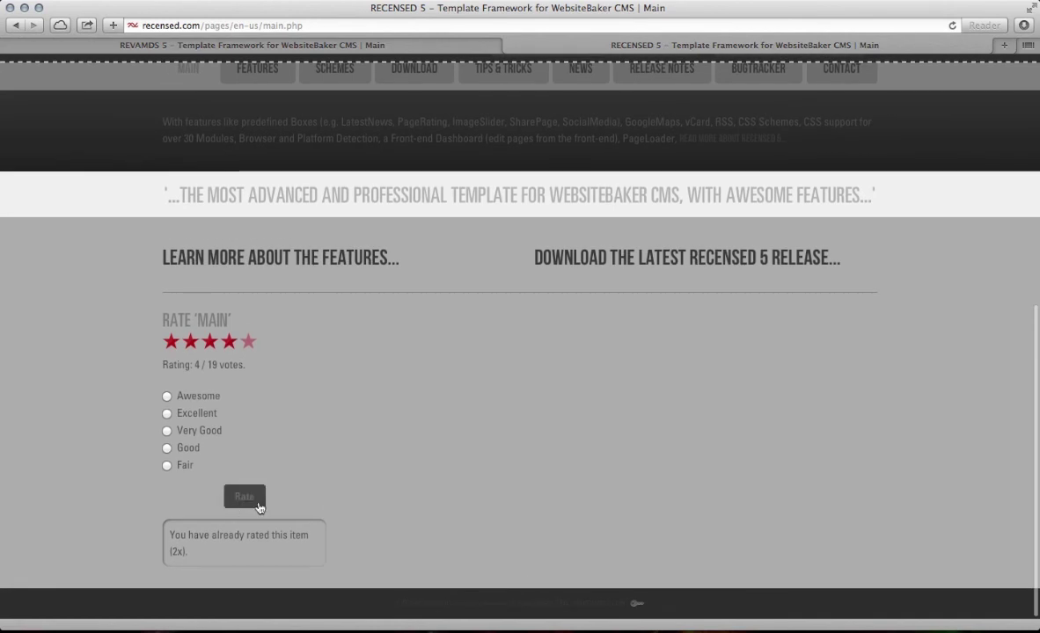
pyautogui.scroll(1, 713, 413)
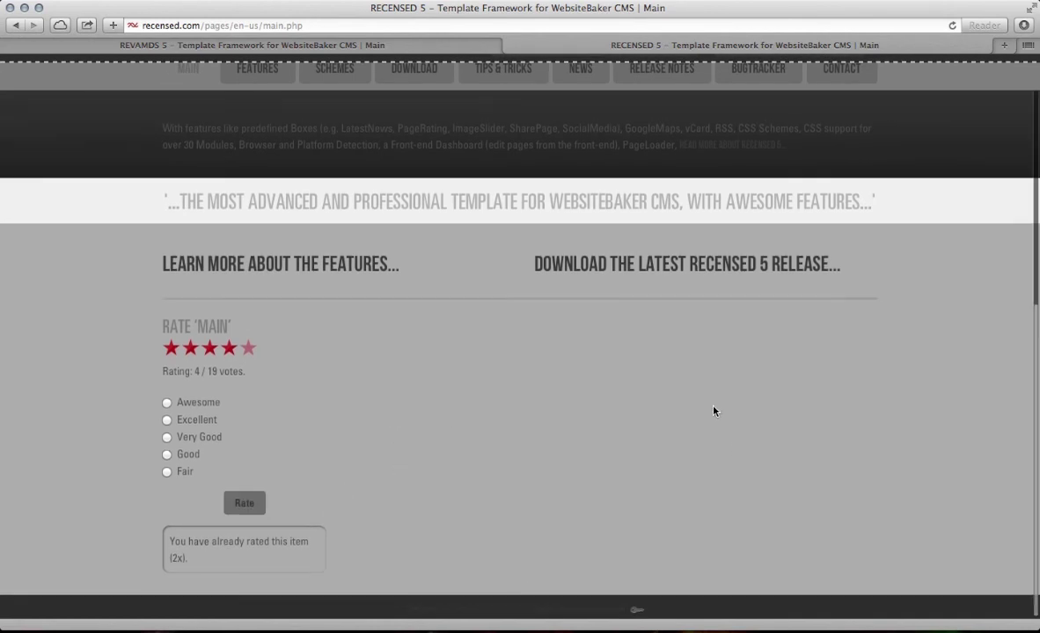
pyautogui.click(273, 45)
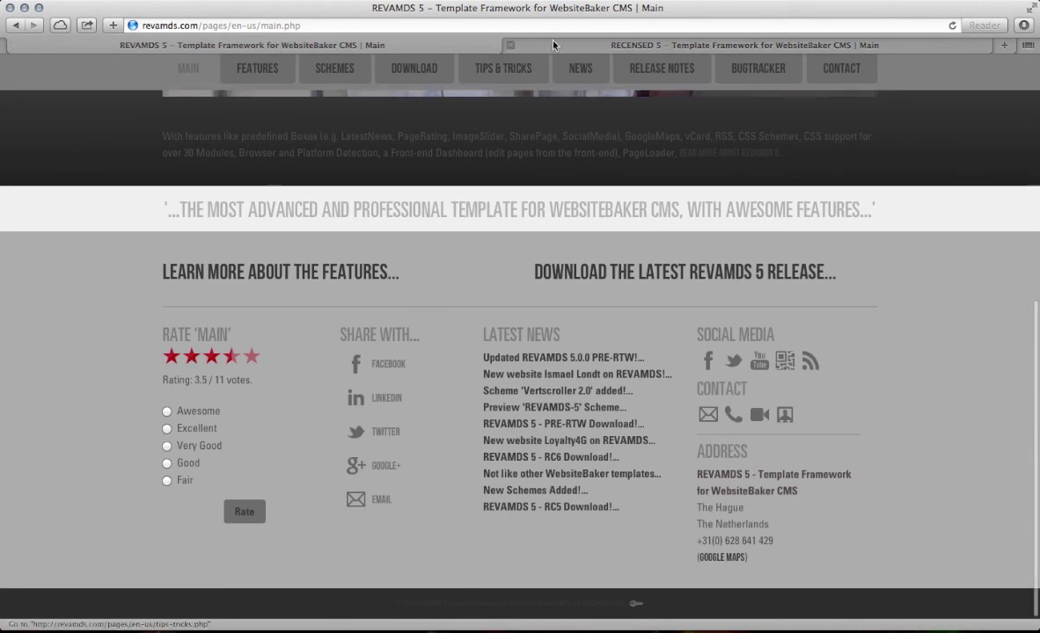
pyautogui.click(511, 41)
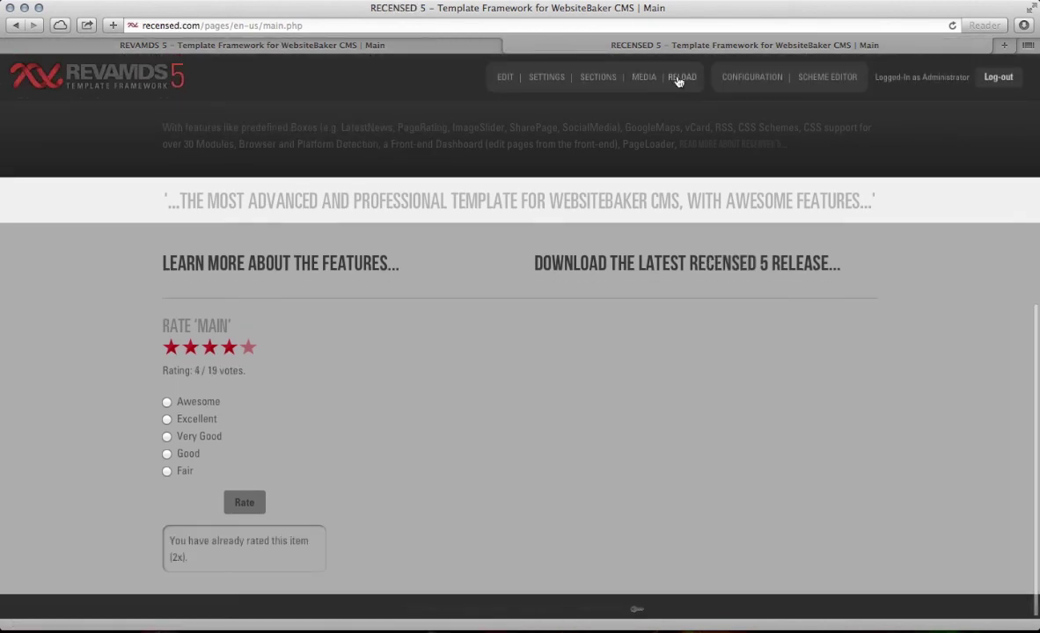
# Step: Open the RECENSED 5 website configuration and set the SharePage Box to display Below Content Area
pyautogui.click(739, 79)
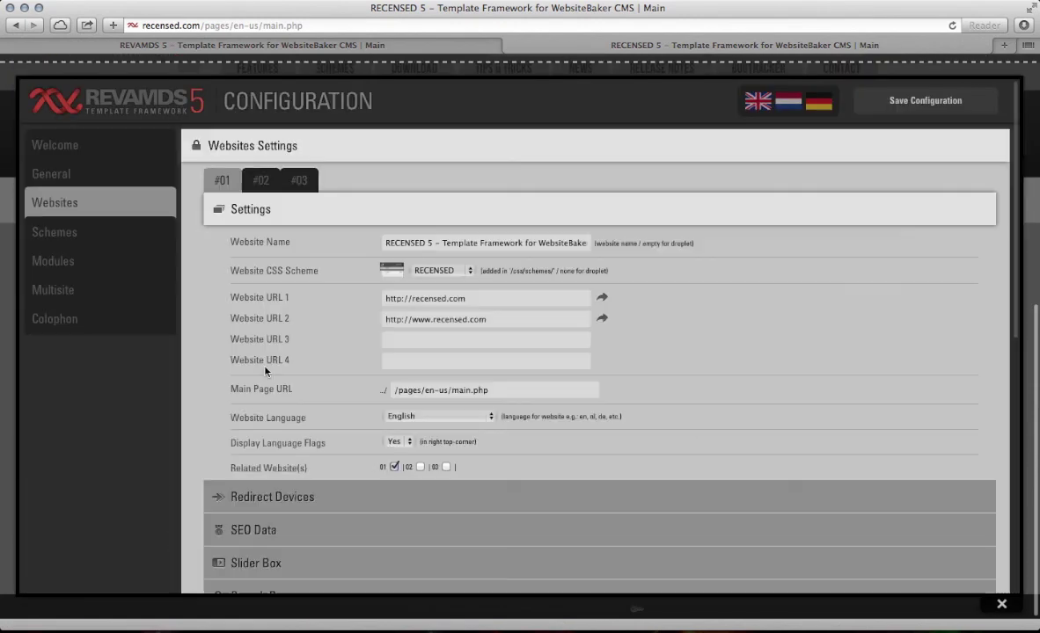
pyautogui.scroll(-5, 262, 377)
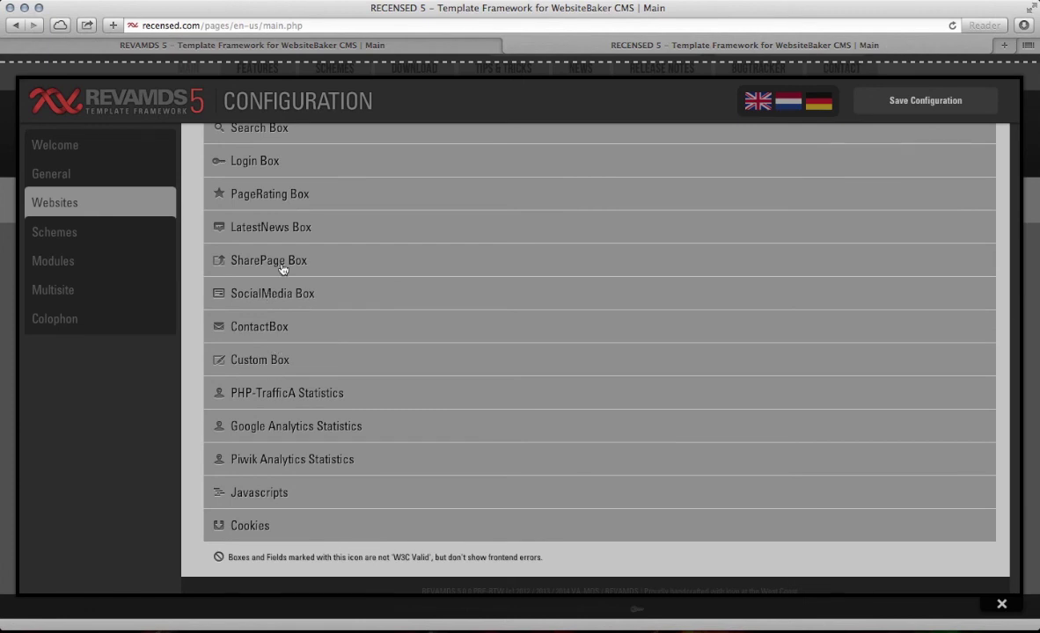
pyautogui.scroll(2, 283, 268)
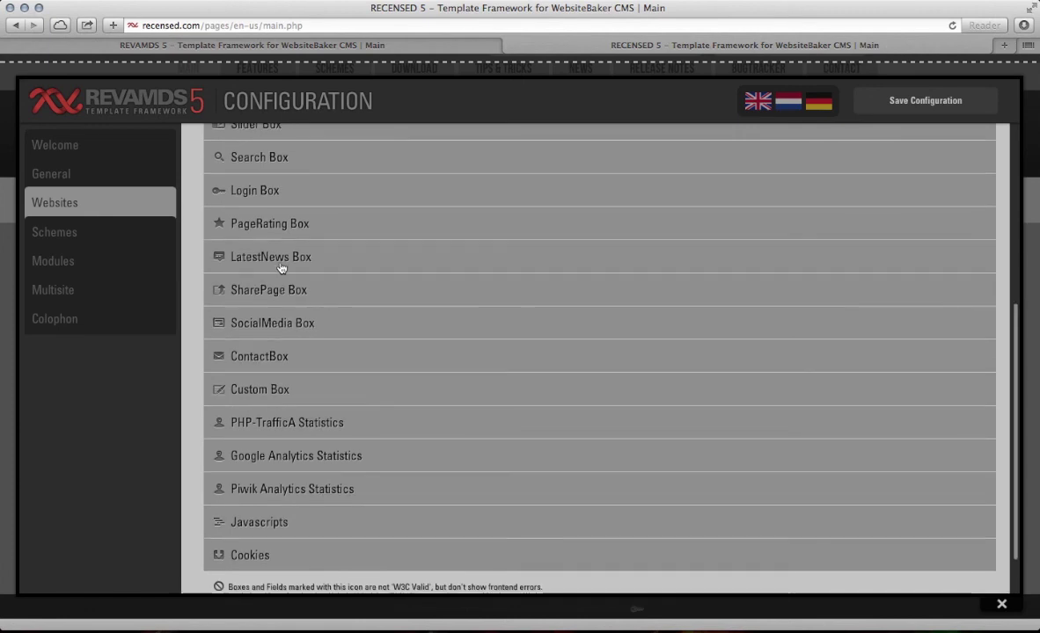
pyautogui.click(269, 295)
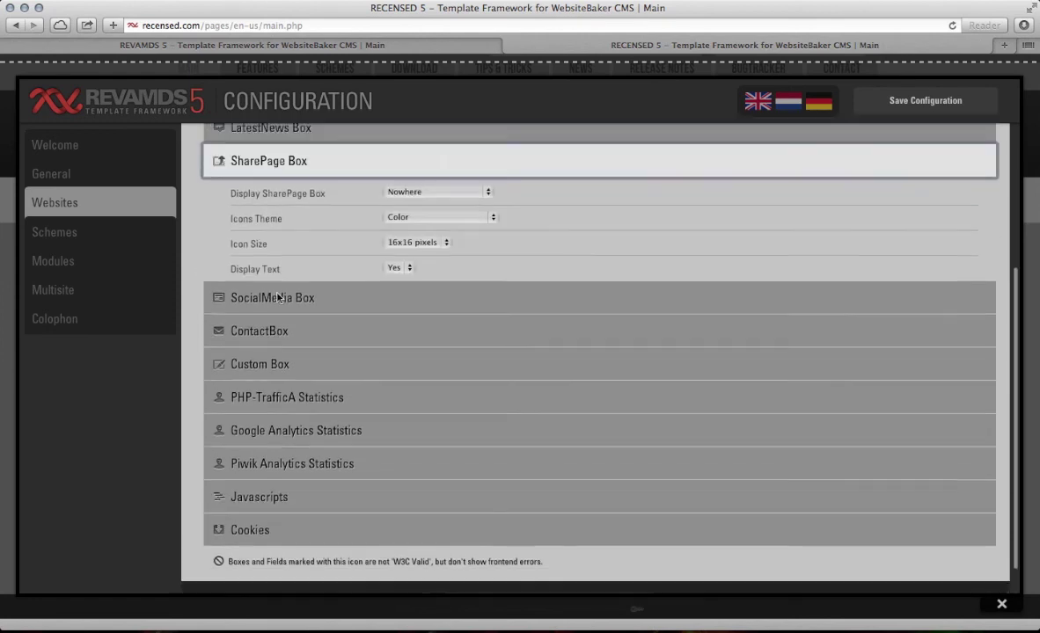
pyautogui.click(403, 281)
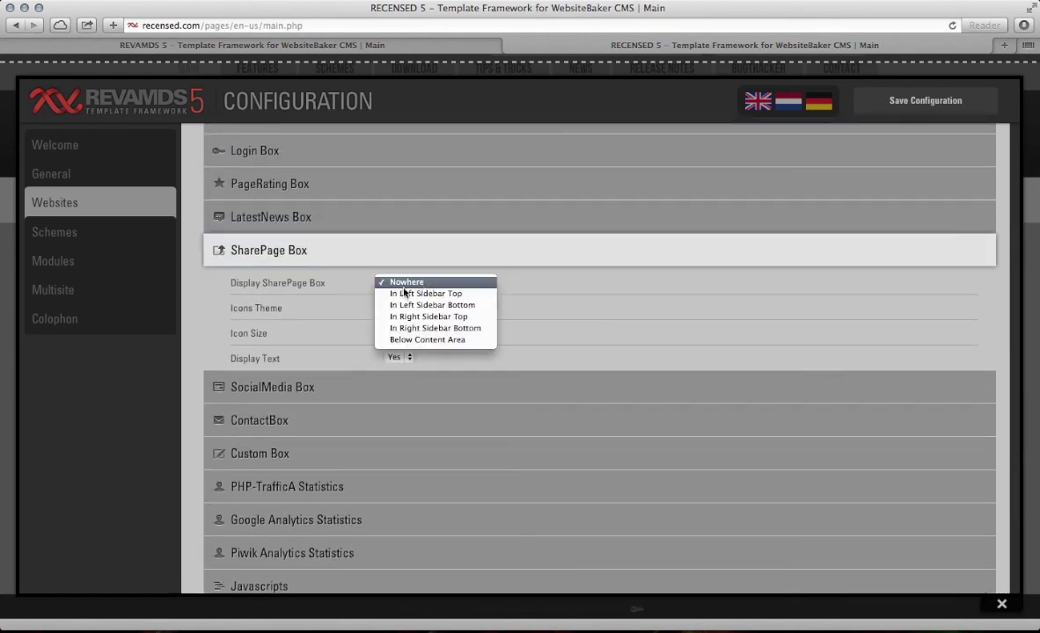
pyautogui.click(452, 343)
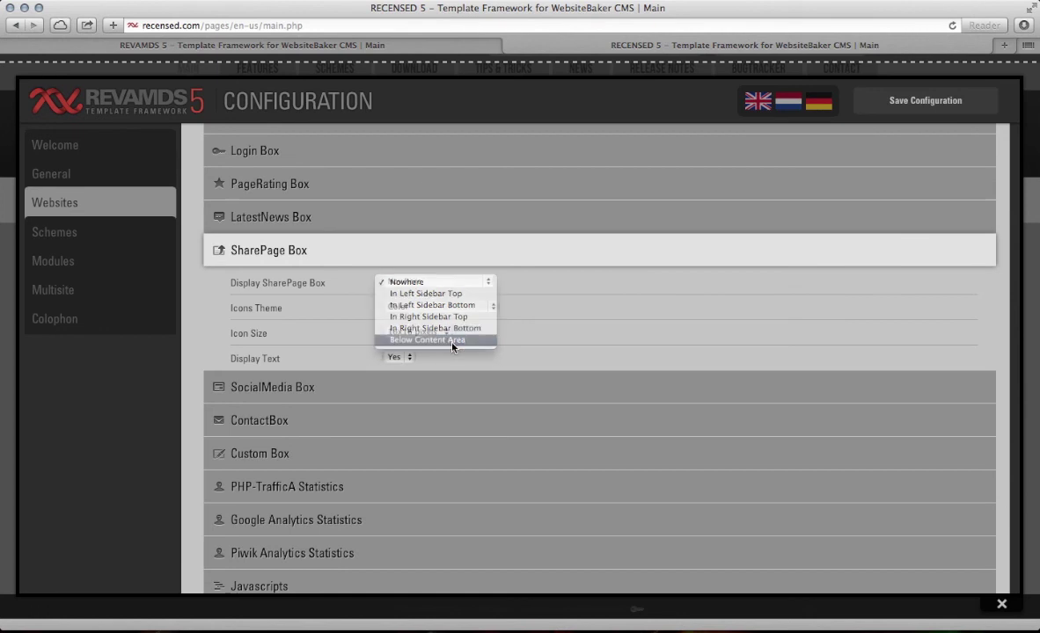
# Step: Set the SharePage Box icons to Solid-mono-color-svg at 32x32 pixels with Display Text set to Yes, save the configuration, and reload the page
pyautogui.click(433, 310)
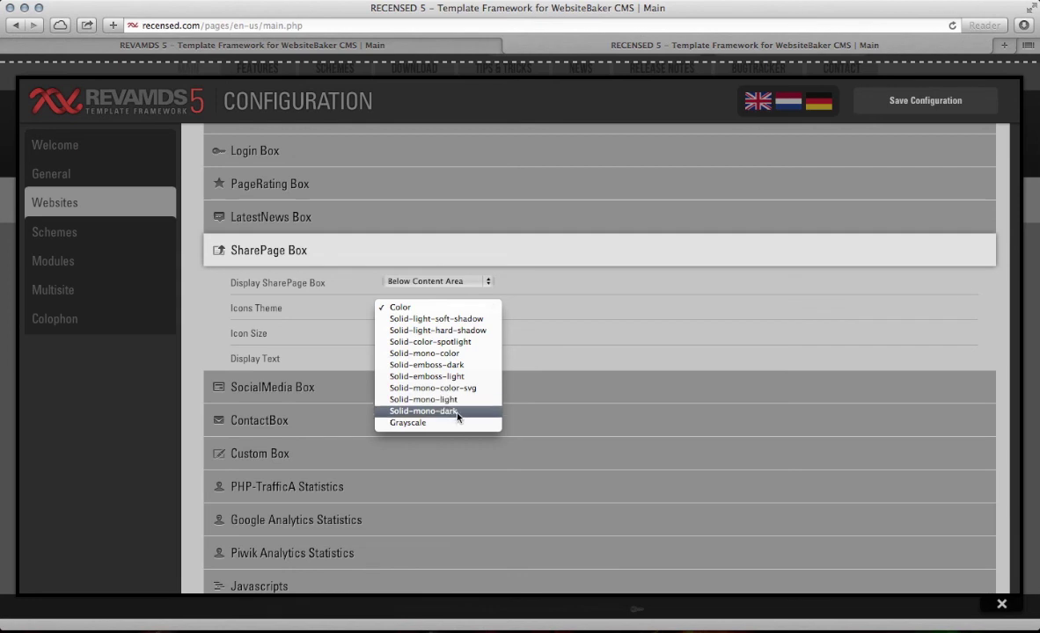
pyautogui.click(464, 389)
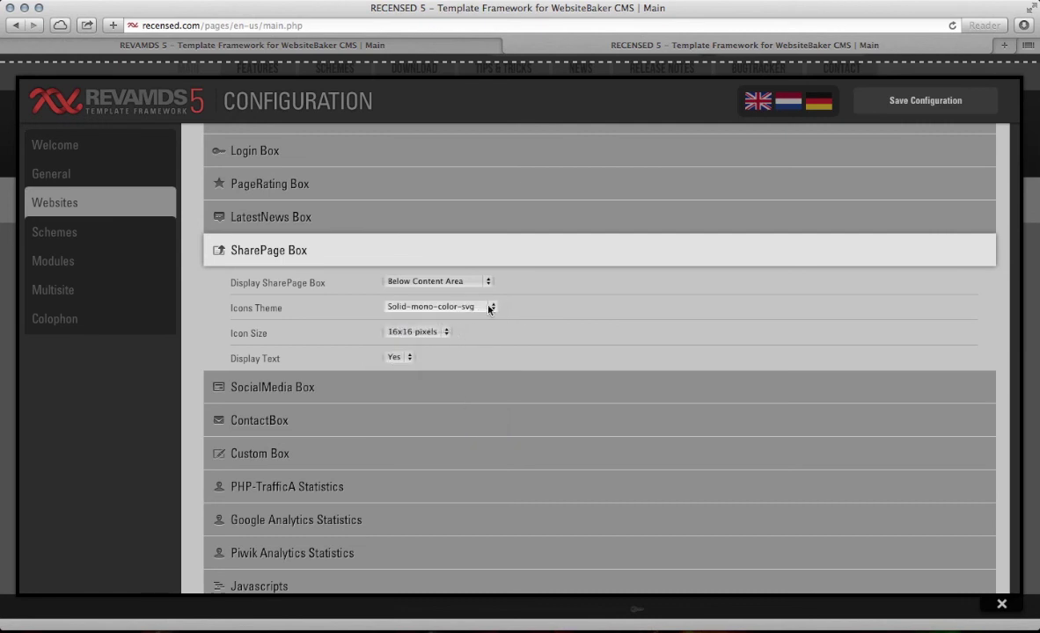
pyautogui.click(428, 338)
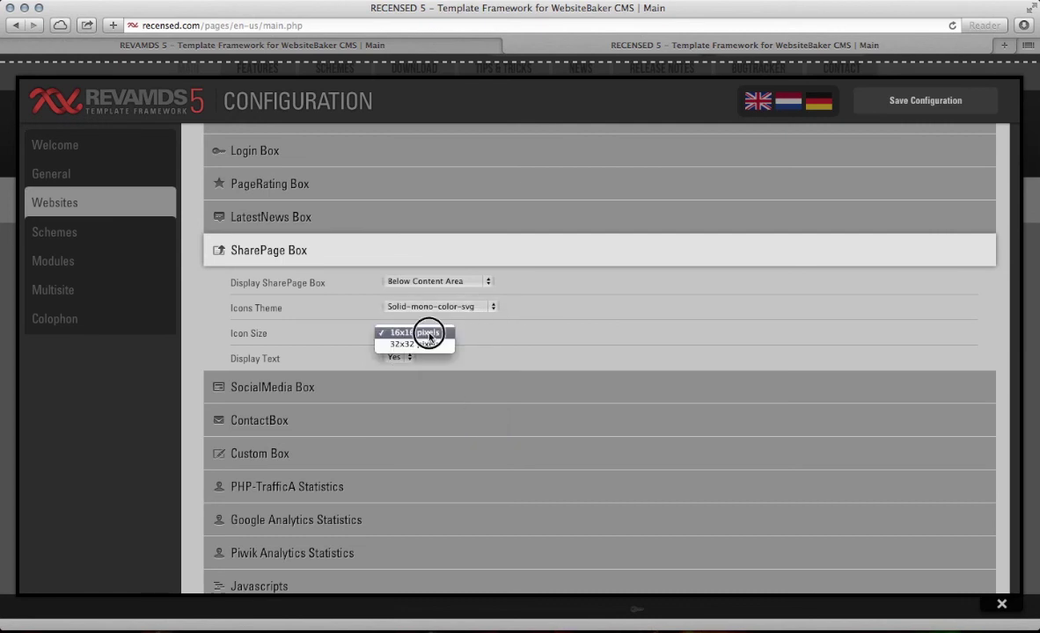
pyautogui.click(430, 346)
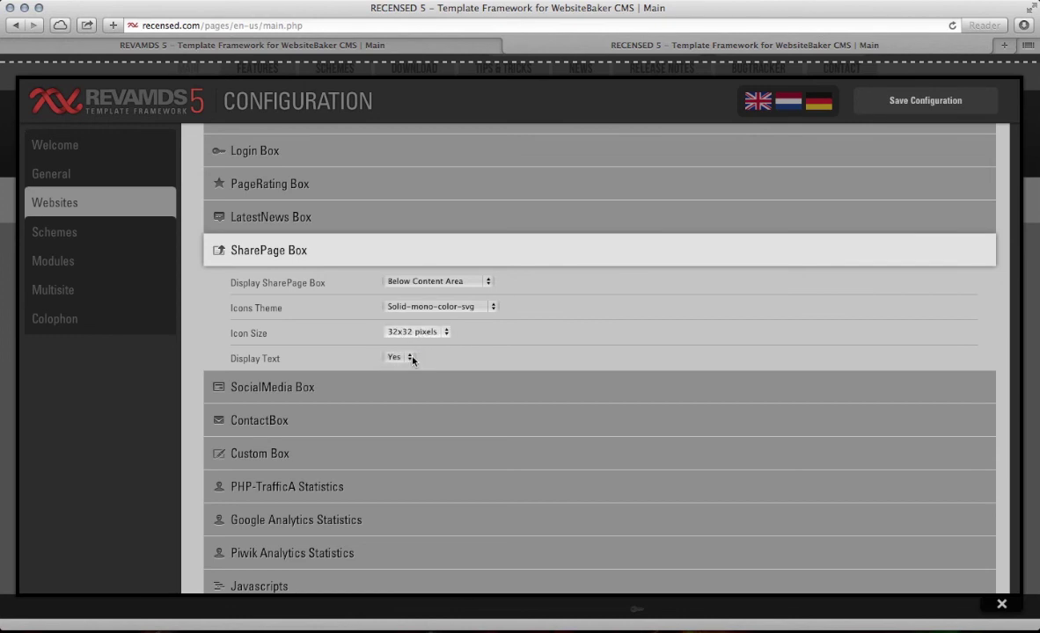
pyautogui.click(405, 358)
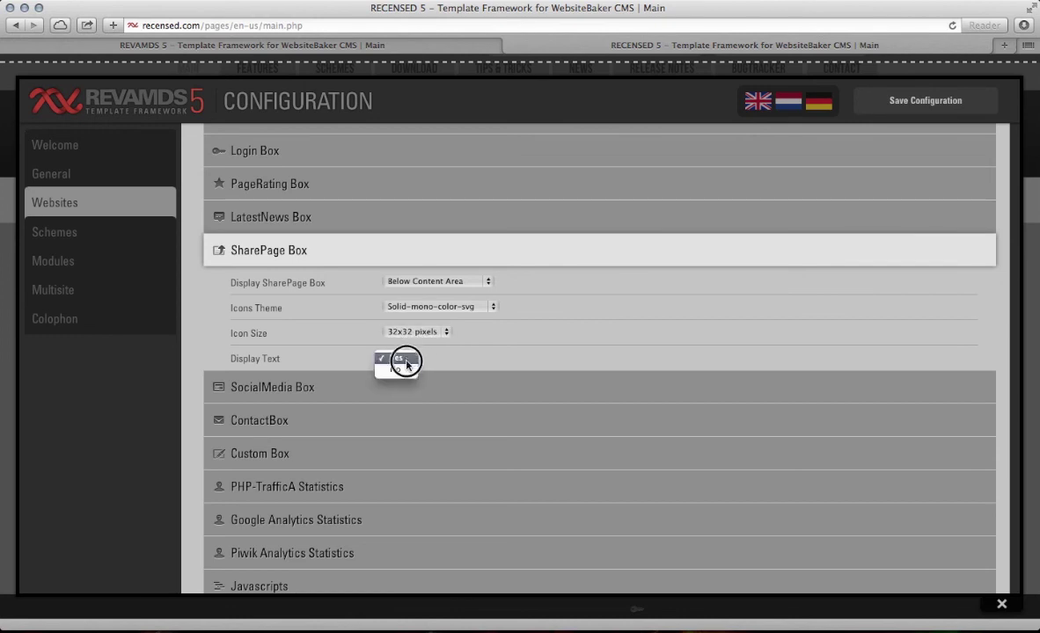
pyautogui.click(403, 359)
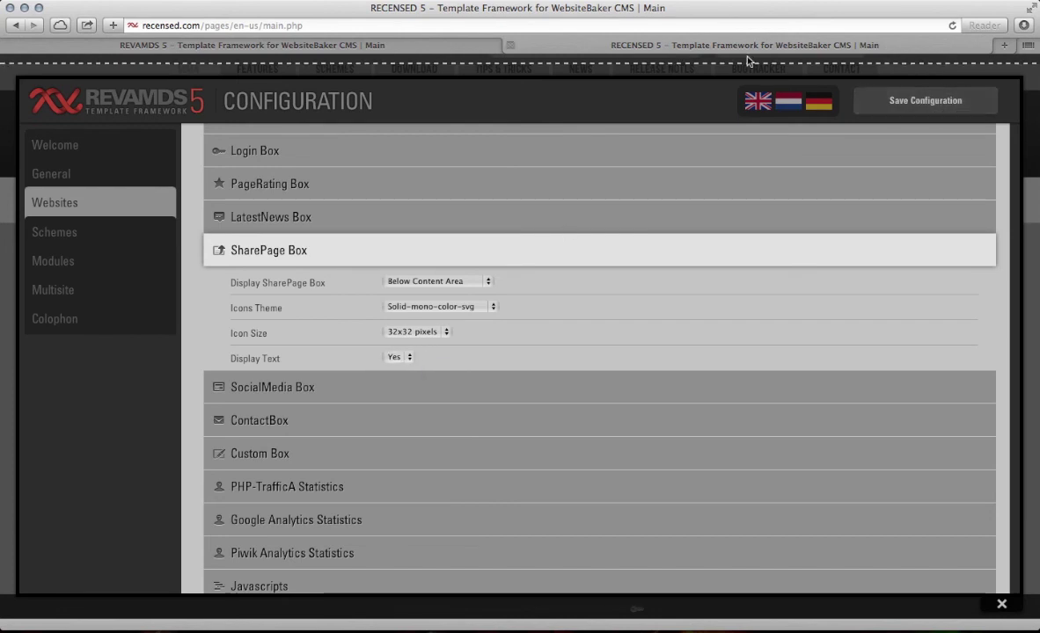
pyautogui.moveTo(680, 58)
pyautogui.click(694, 81)
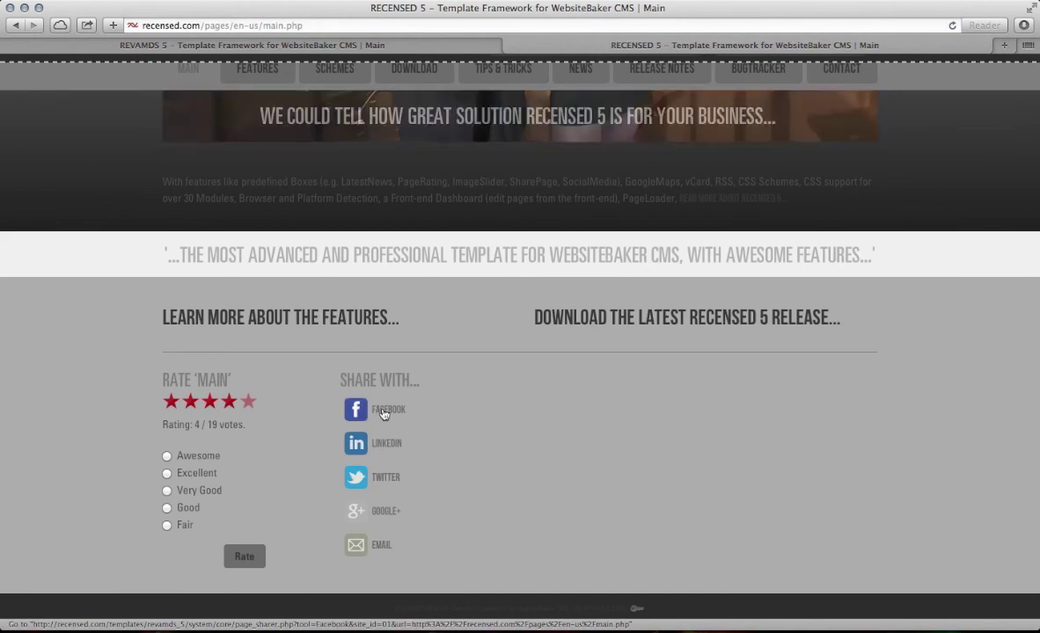
# Step: Compare the Facebook share dialogs on the RECENSED 5 and REVAMDS 5 main pages
pyautogui.click(384, 412)
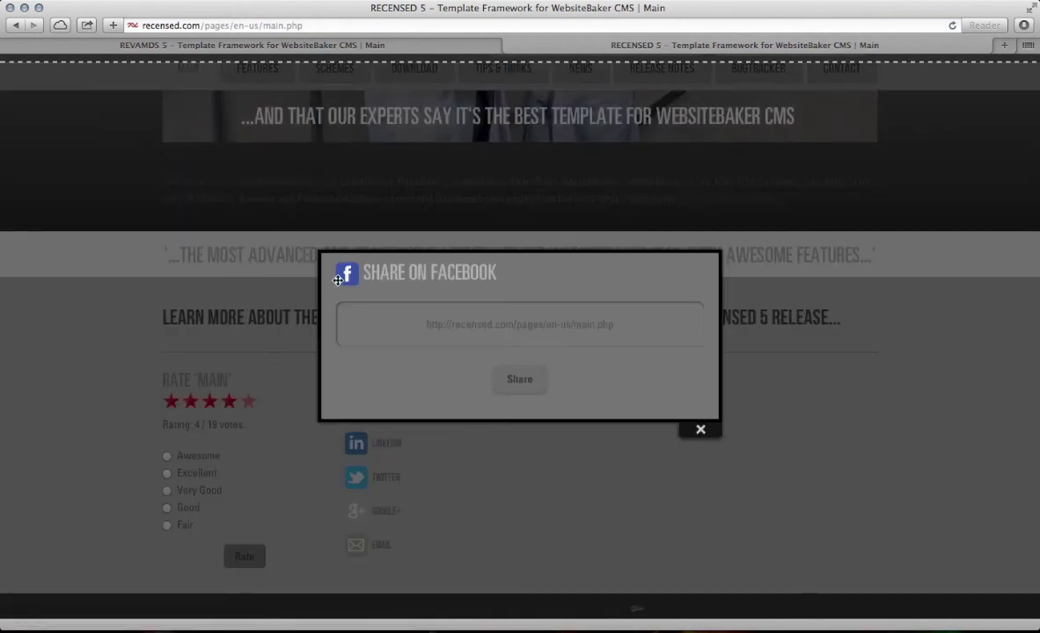
pyautogui.click(702, 430)
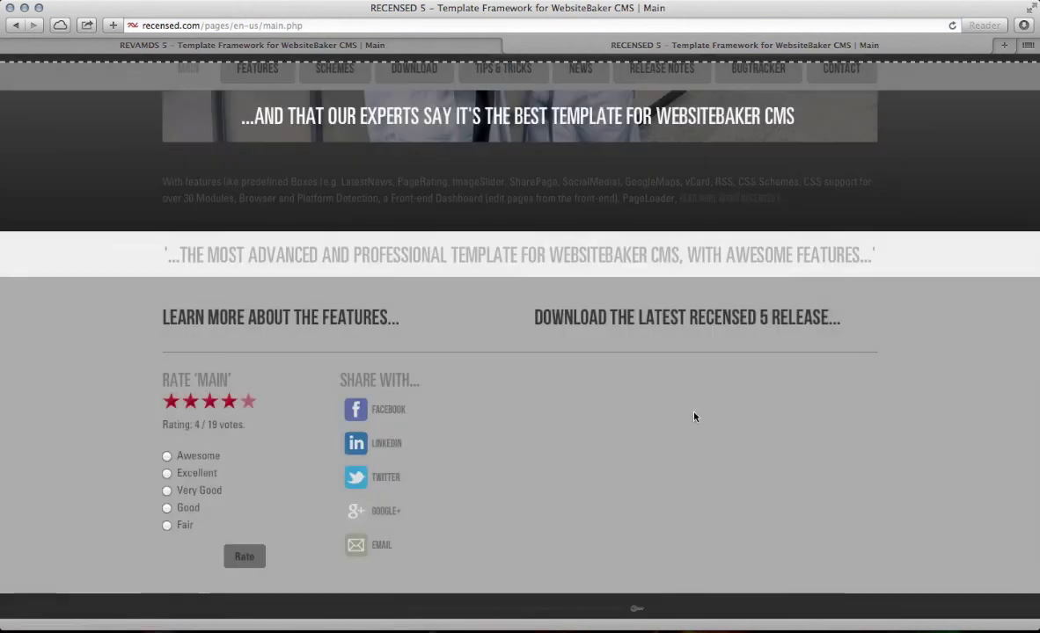
pyautogui.click(372, 45)
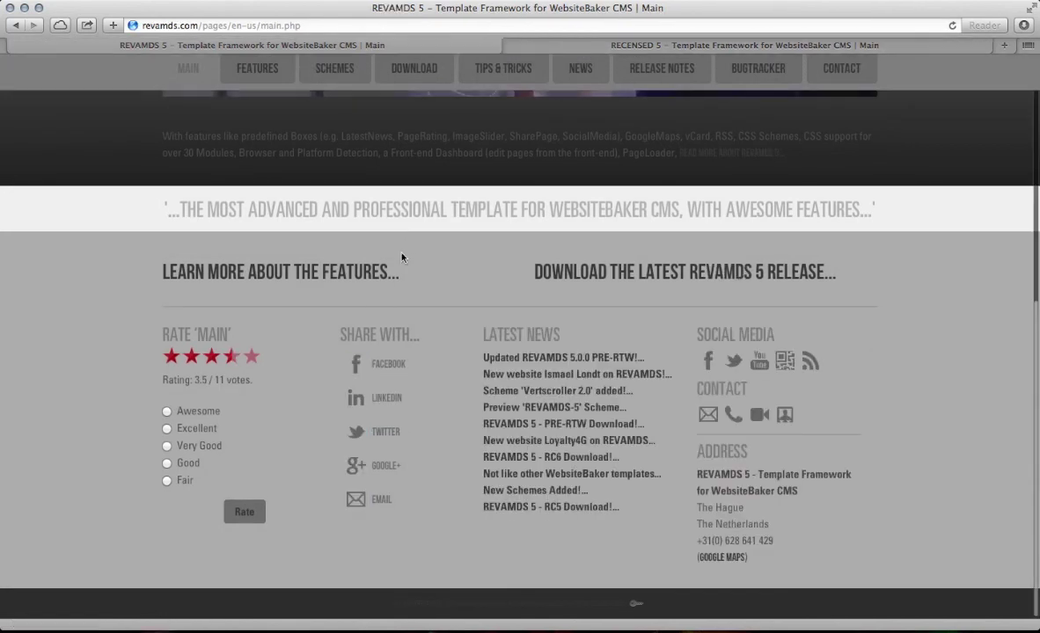
pyautogui.click(385, 364)
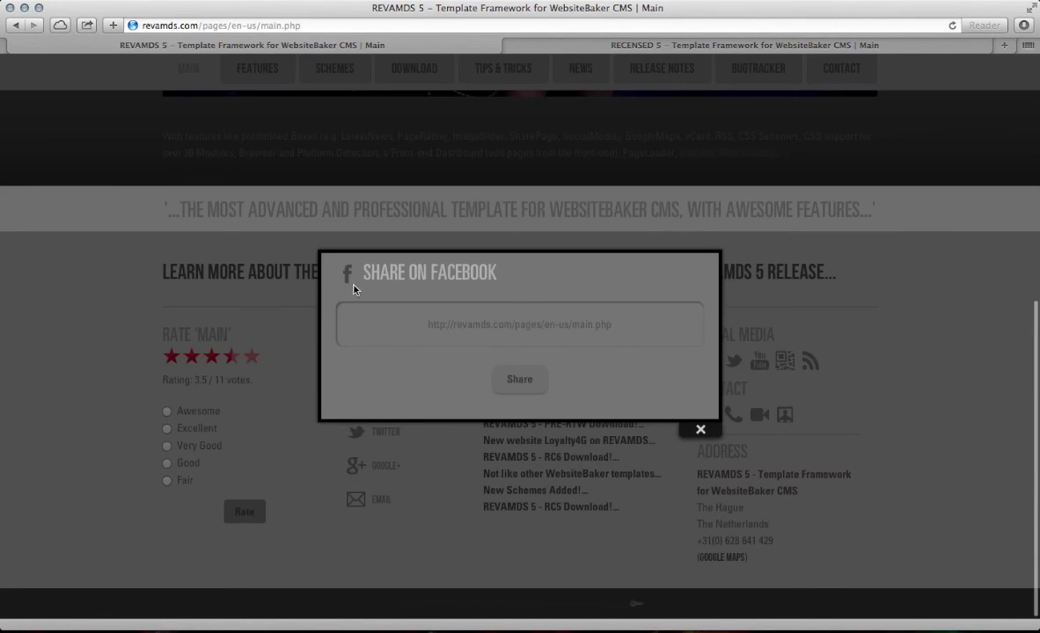
# Step: Close the REVAMDS 5 share dialog and check the Facebook share dialog on the RECENSED 5 main page
pyautogui.click(702, 432)
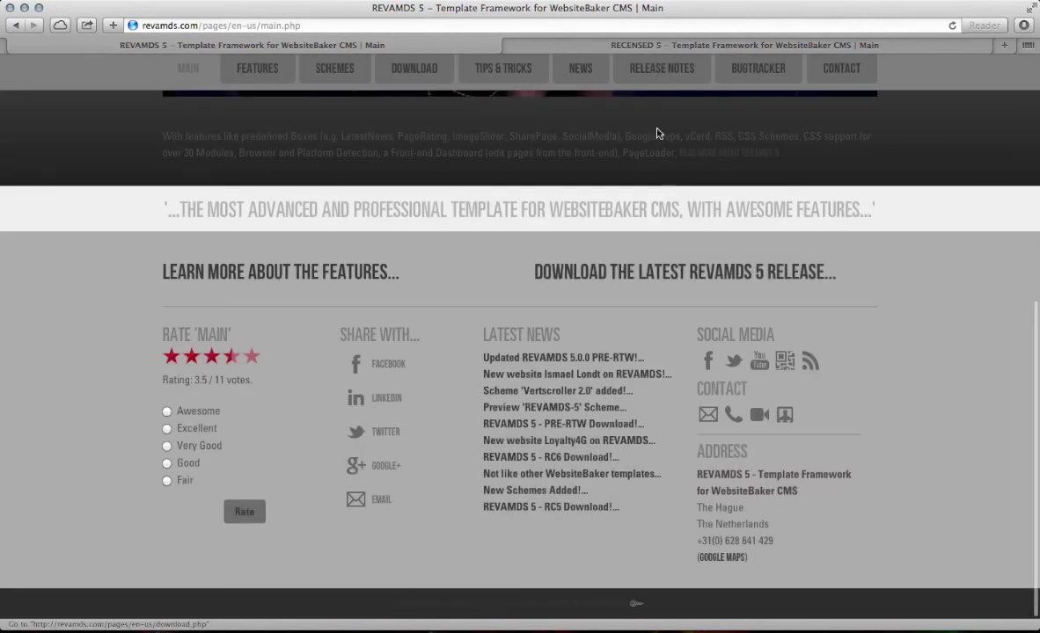
pyautogui.click(611, 43)
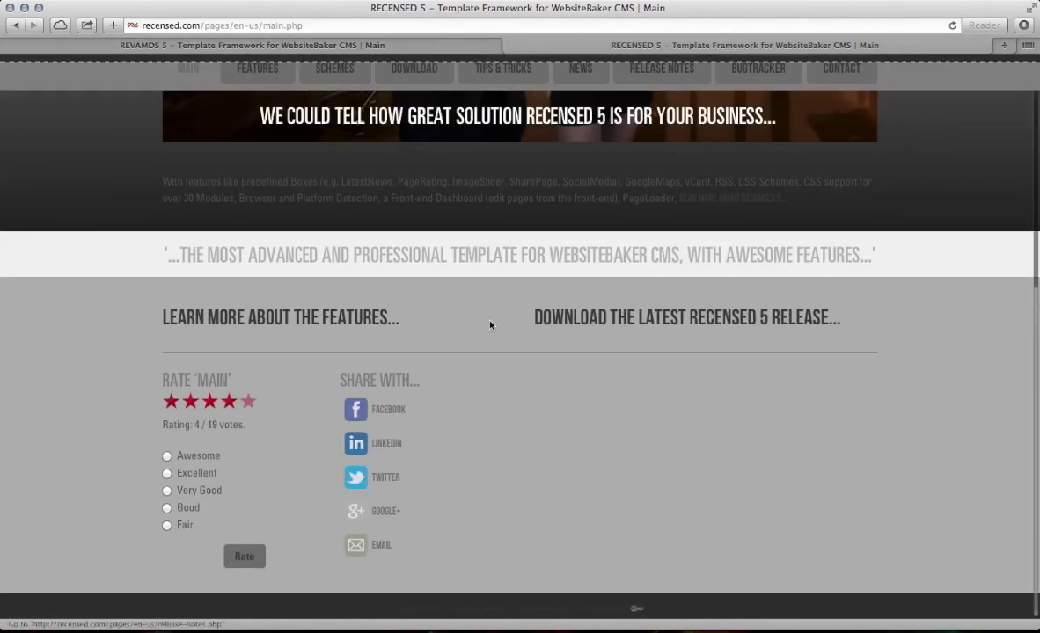
pyautogui.click(385, 410)
pyautogui.click(701, 431)
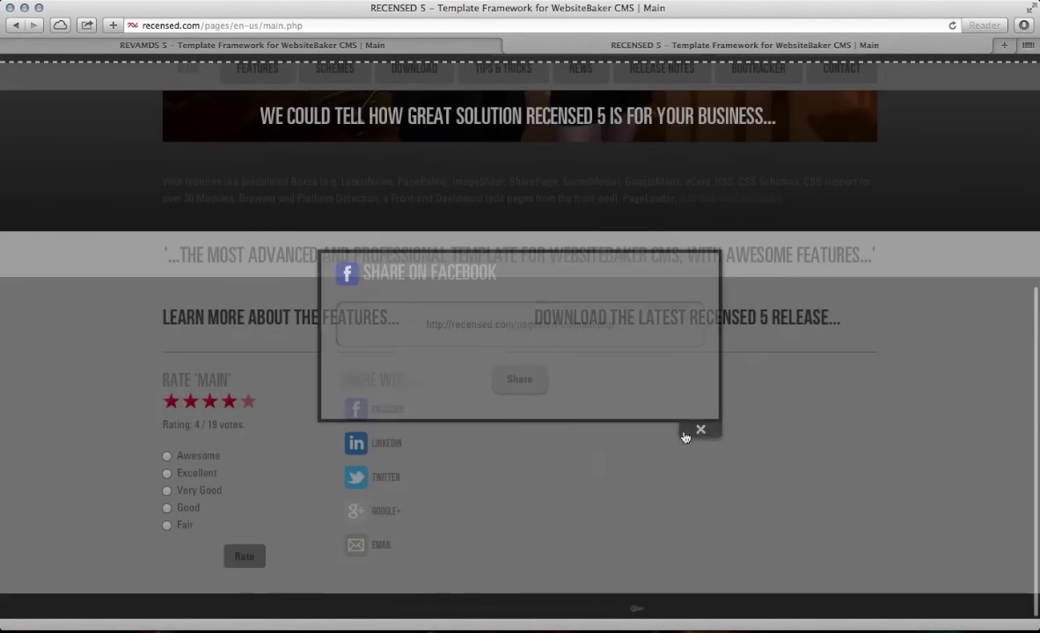
# Step: Compare the boxes below the content area on the REVAMDS 5 and RECENSED 5 main pages
pyautogui.click(393, 44)
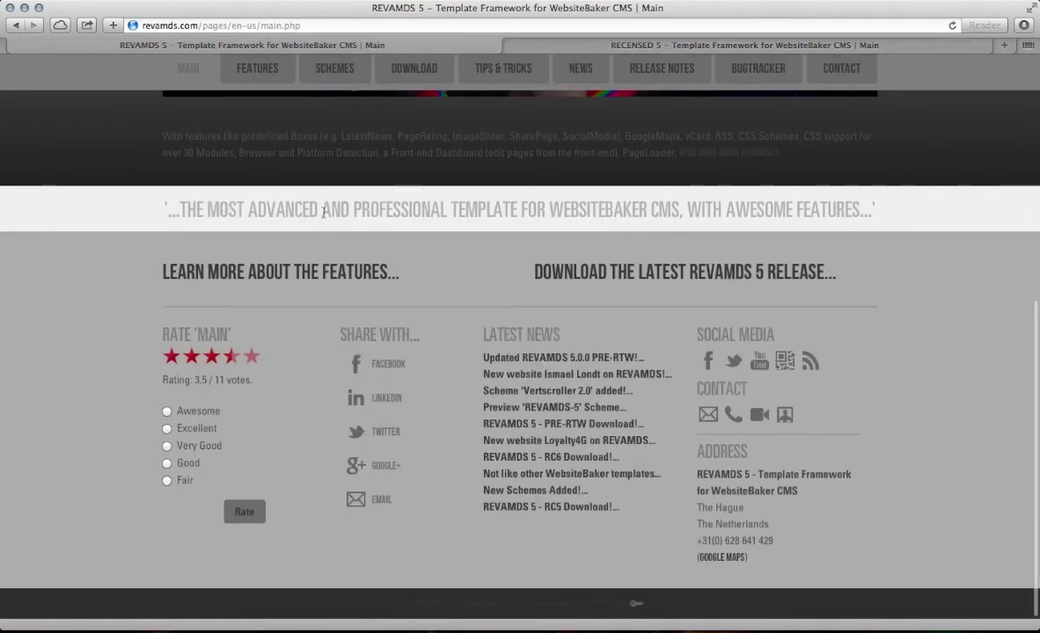
pyautogui.click(537, 45)
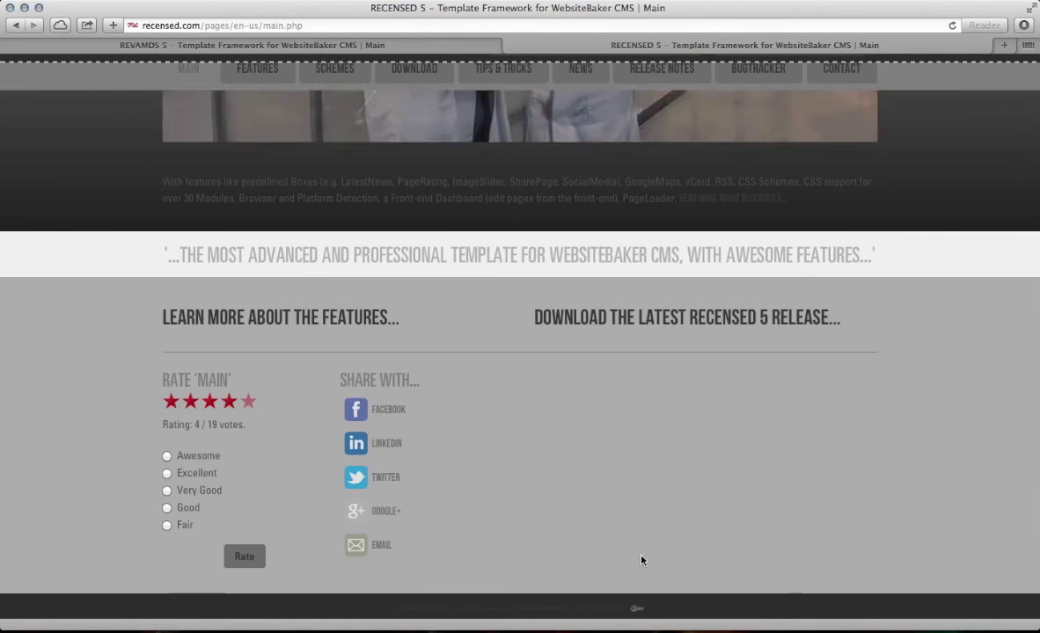
pyautogui.click(372, 44)
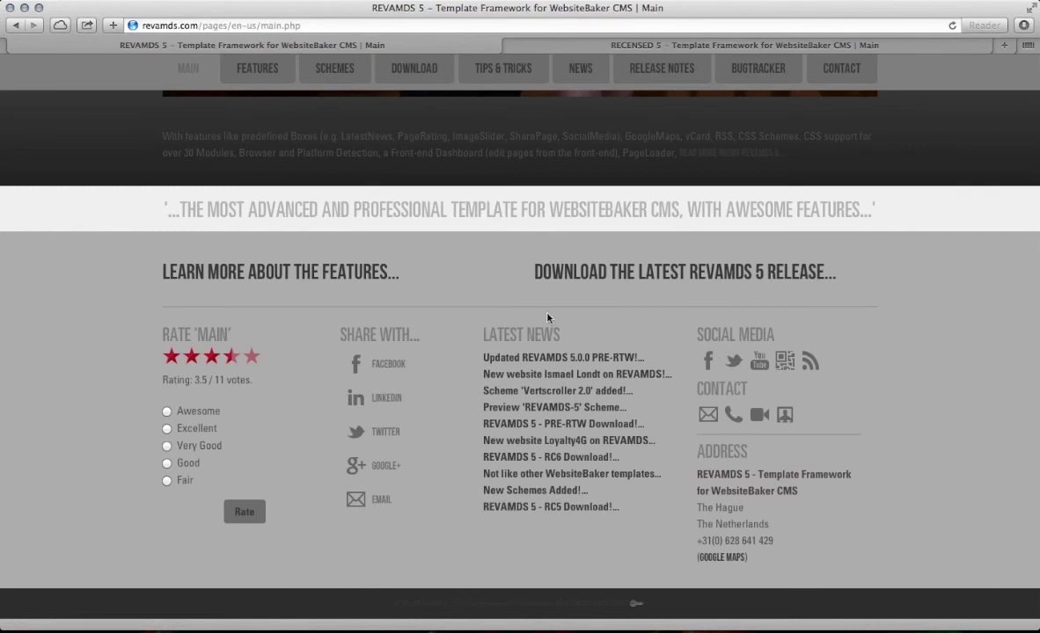
# Step: Examine the contact e-mail form on the REVAMDS 5 main page and close it
pyautogui.click(714, 419)
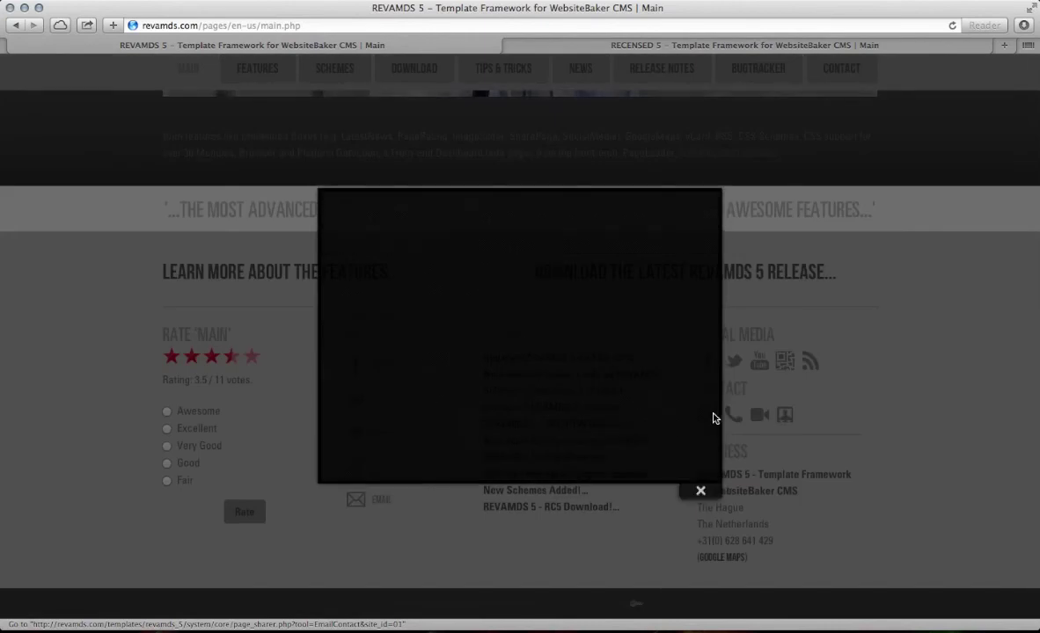
pyautogui.click(443, 268)
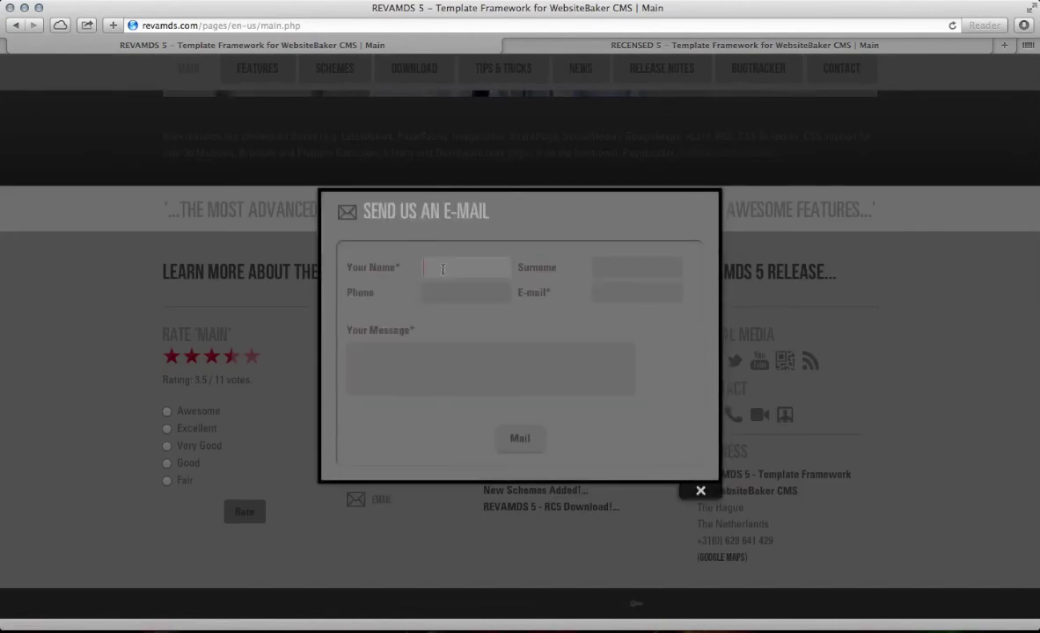
pyautogui.click(700, 491)
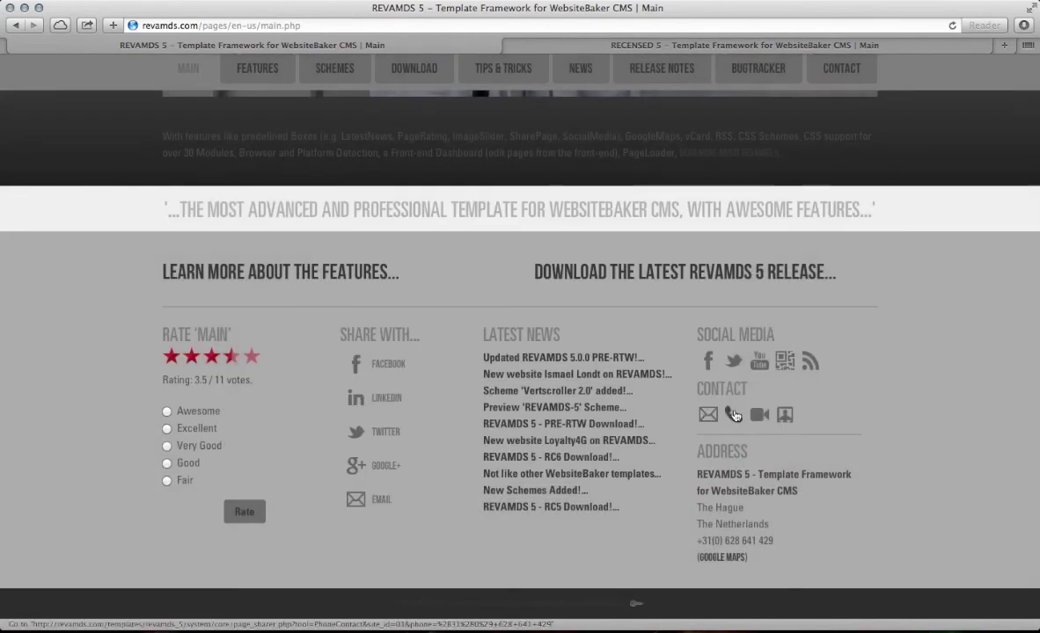
# Step: Open the ContactBox settings in the RECENSED 5 website configuration
pyautogui.click(609, 45)
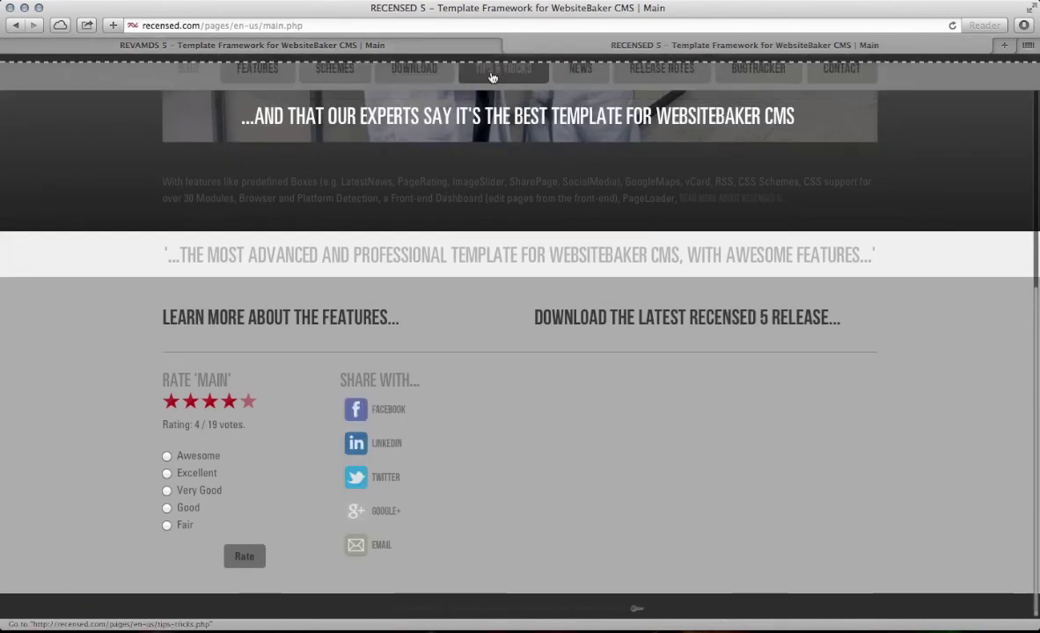
pyautogui.click(755, 64)
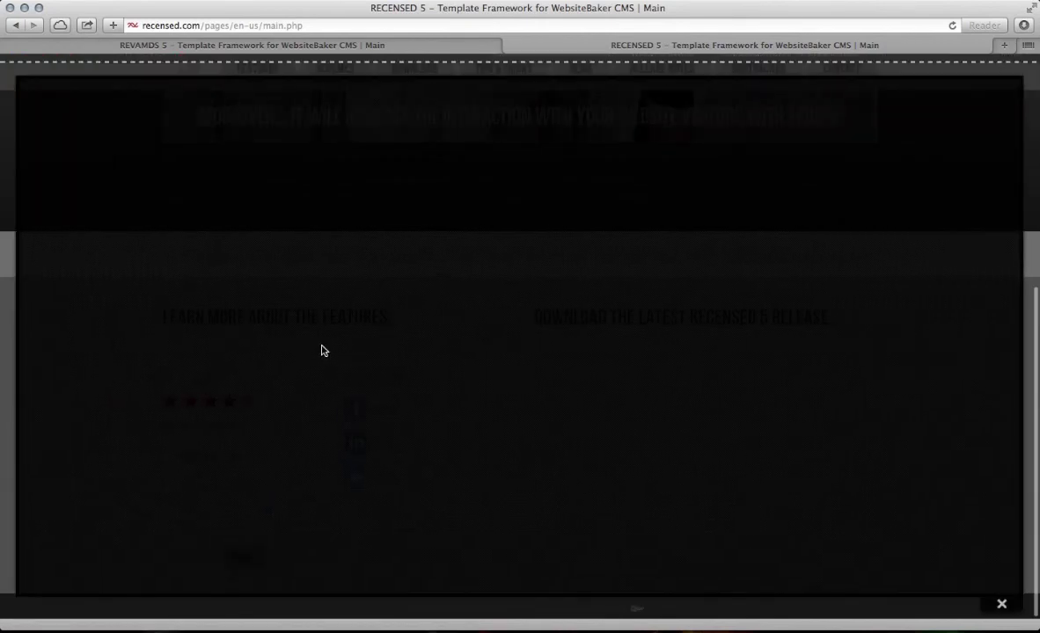
pyautogui.scroll(-5, 360, 372)
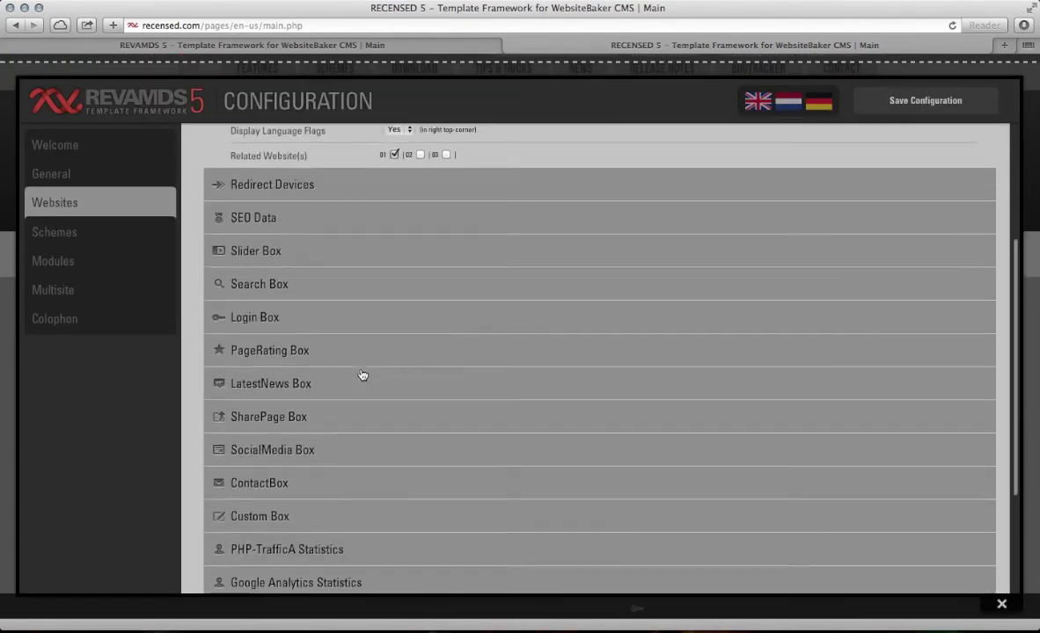
pyautogui.scroll(-2, 361, 375)
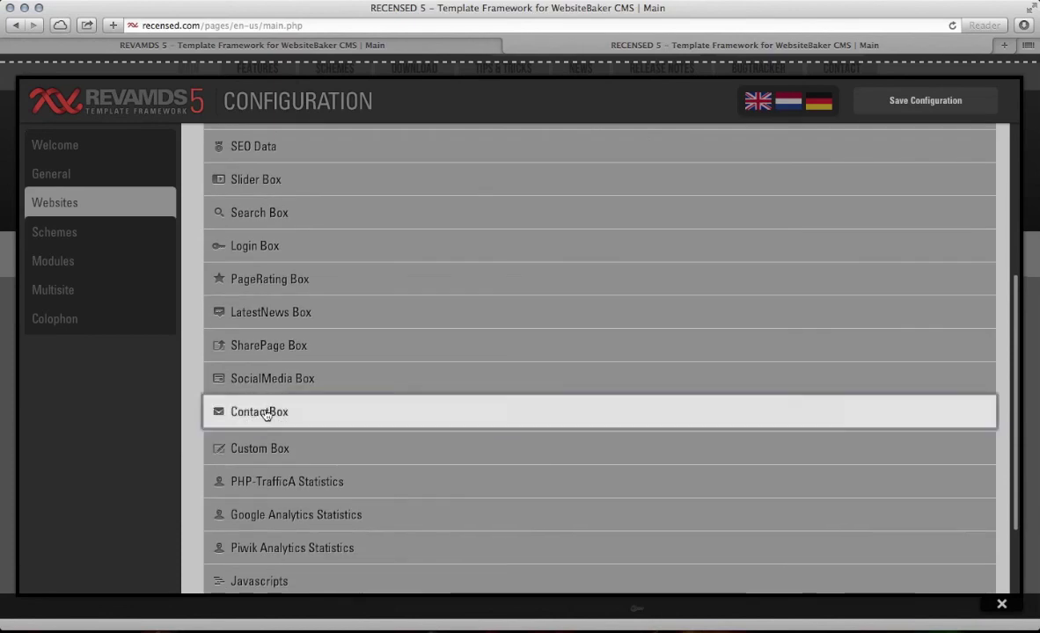
pyautogui.click(266, 414)
pyautogui.scroll(2, 372, 419)
# Step: Examine the ContactBox display position options and its phone, e-mail and address fields
pyautogui.click(406, 247)
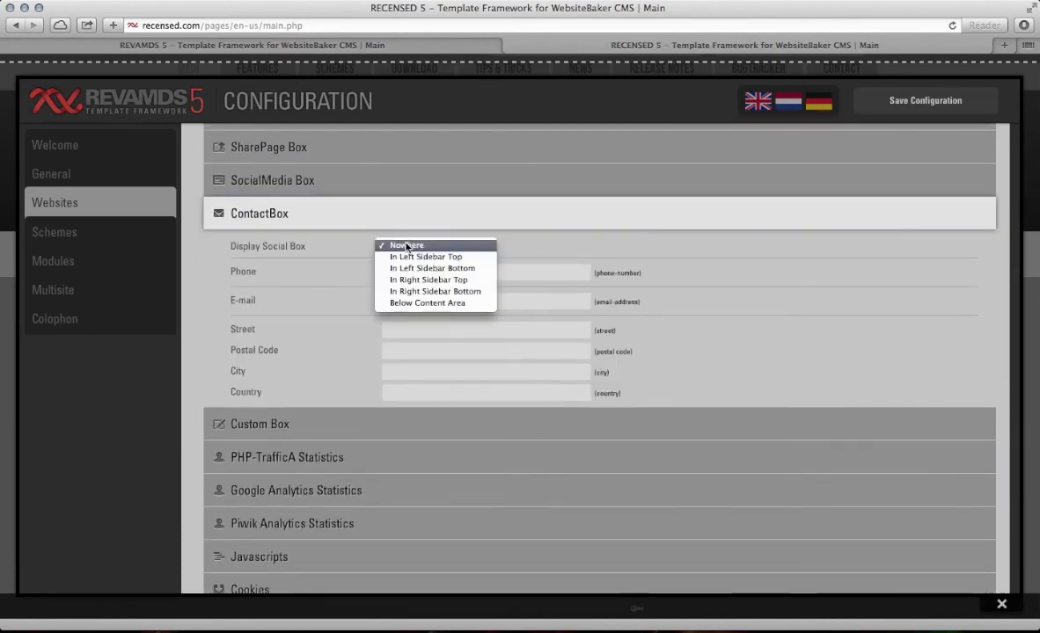
pyautogui.click(350, 263)
pyautogui.click(403, 272)
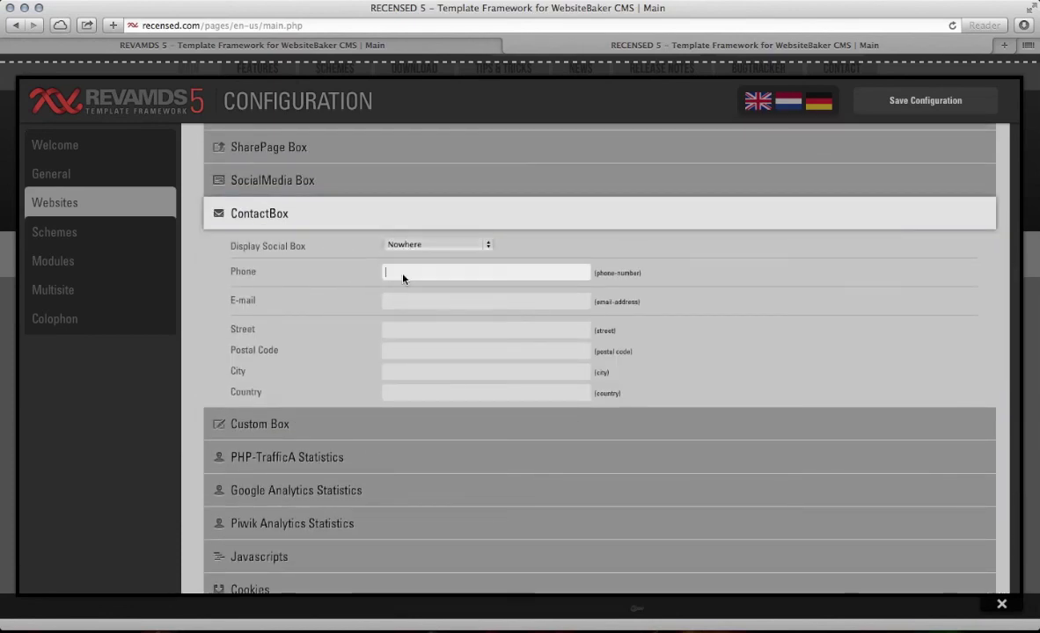
pyautogui.click(399, 299)
pyautogui.click(398, 330)
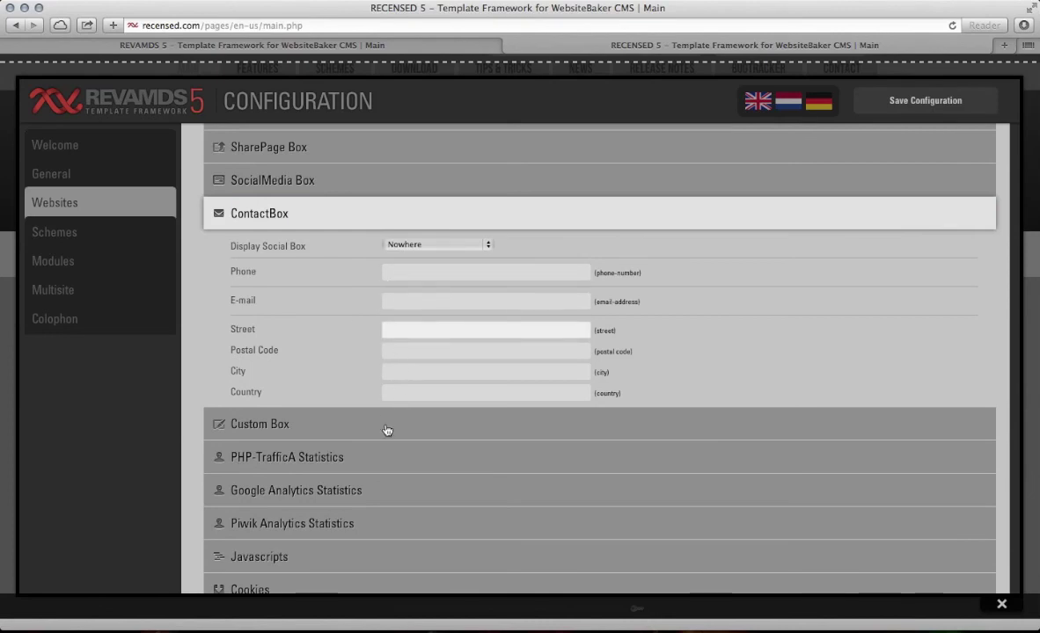
pyautogui.click(398, 277)
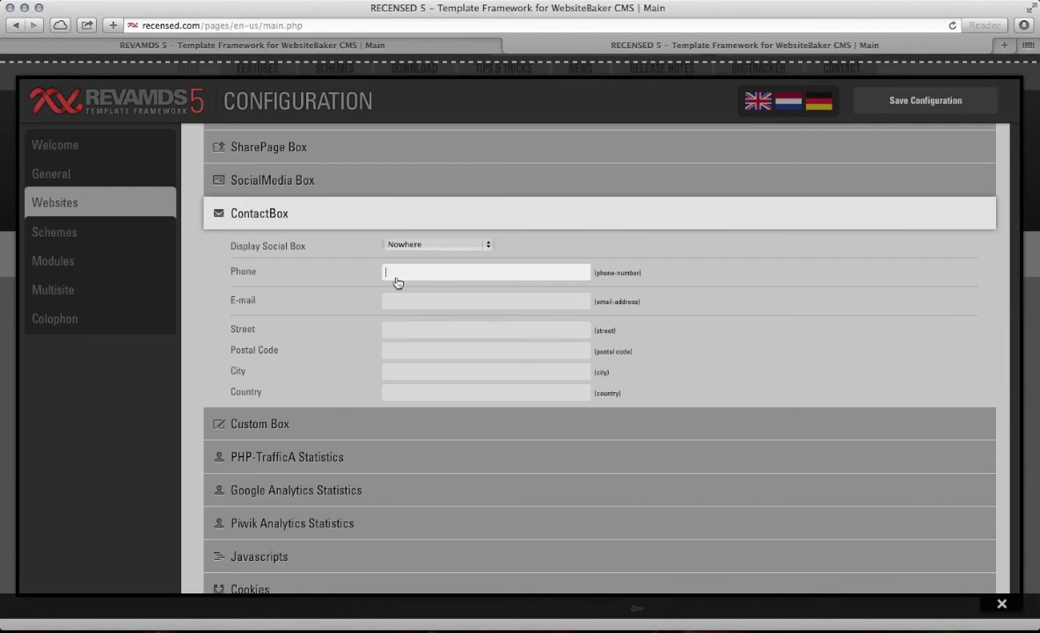
# Step: View the phone contact dialog on the REVAMDS 5 main page and close it
pyautogui.click(423, 46)
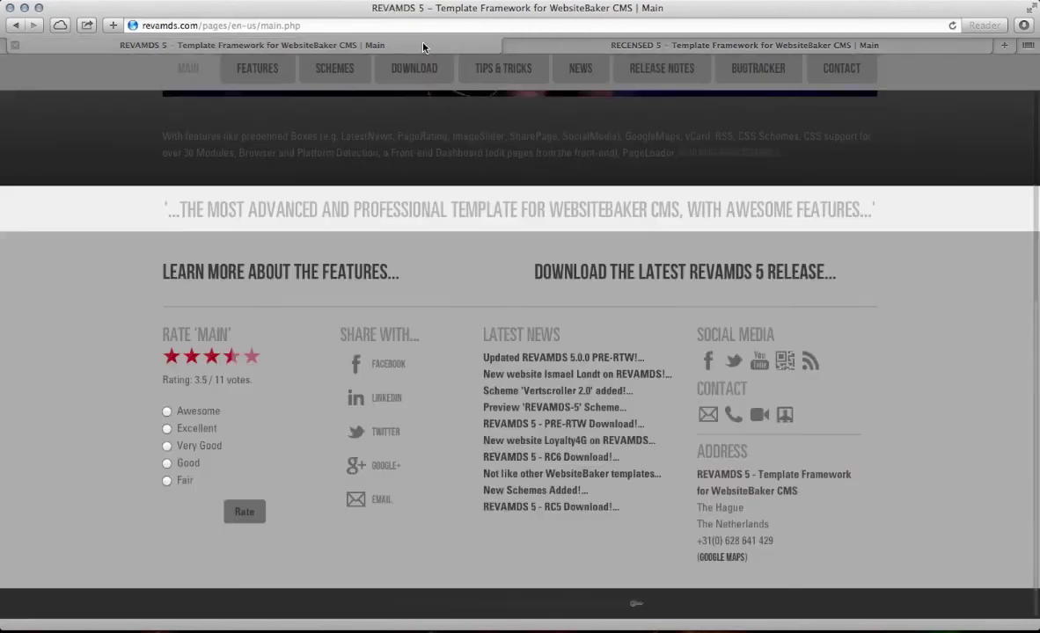
pyautogui.click(727, 417)
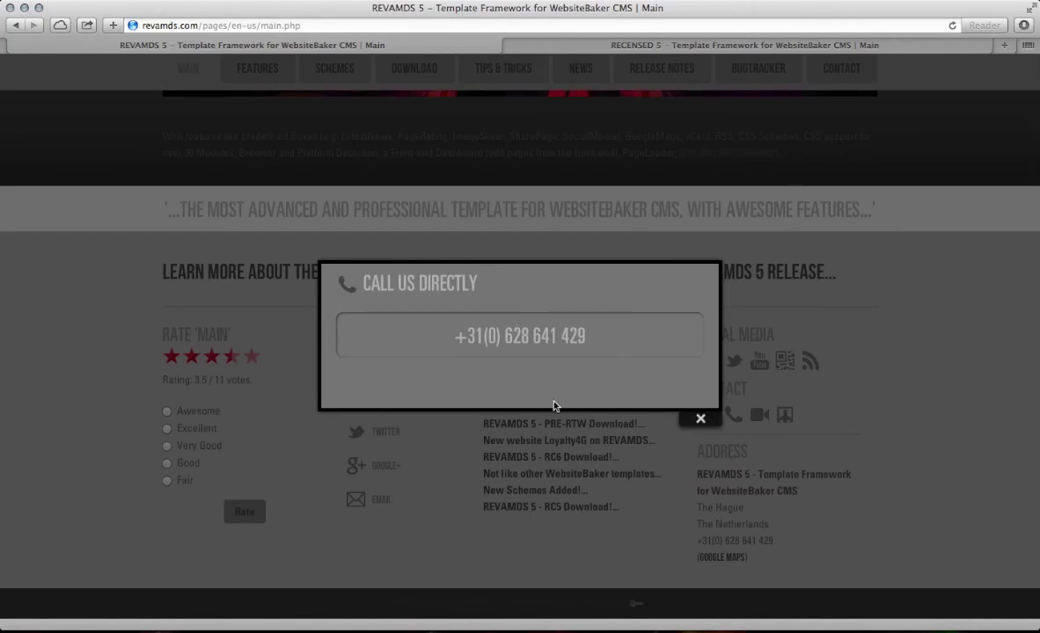
pyautogui.click(696, 417)
# Step: Compare the ContactBox e-mail and address fields in the RECENSED 5 configuration with the contact icons on the REVAMDS 5 main page
pyautogui.hotkey('ctrl', 'Tab')
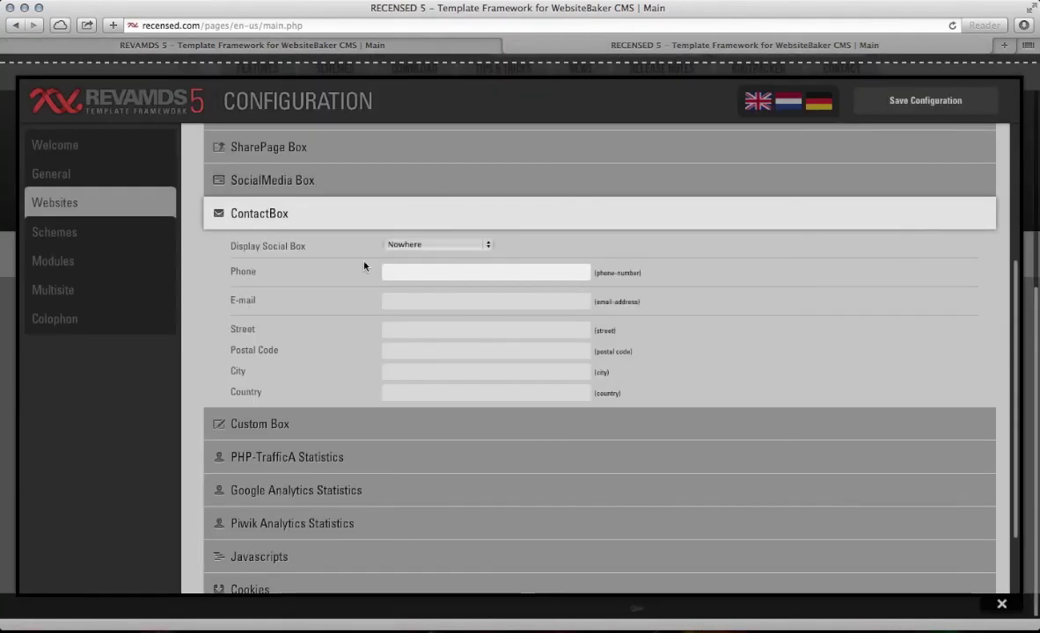
pyautogui.click(401, 303)
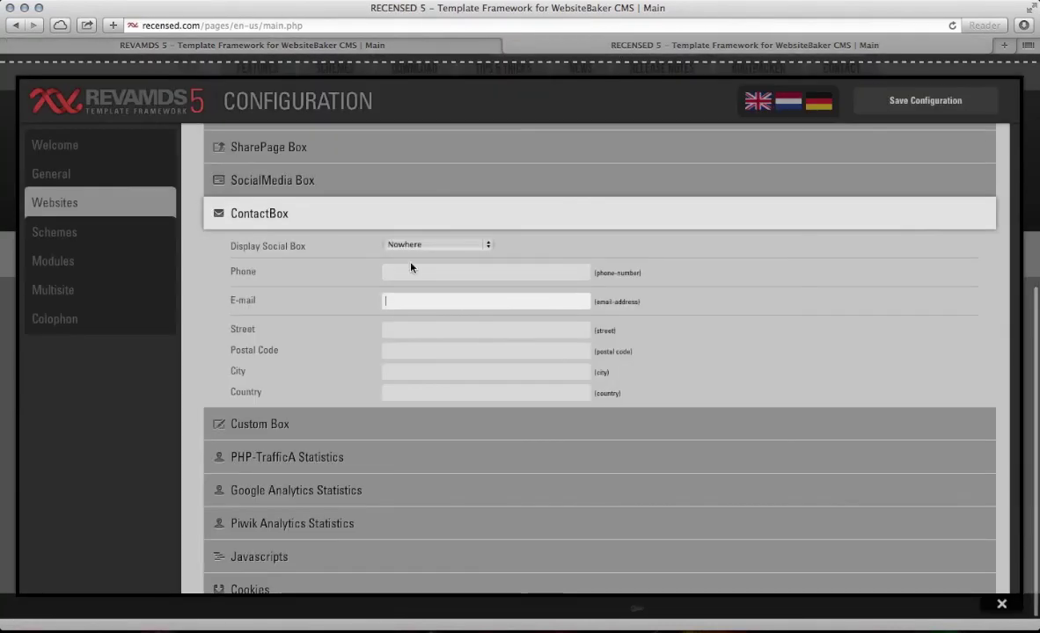
pyautogui.click(431, 46)
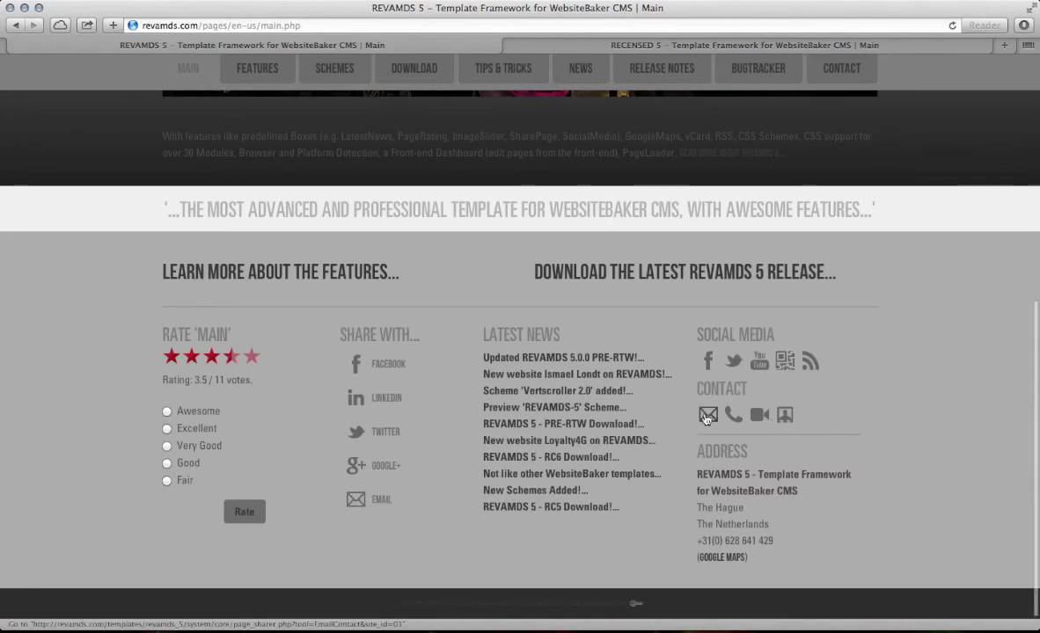
pyautogui.click(668, 45)
pyautogui.click(412, 327)
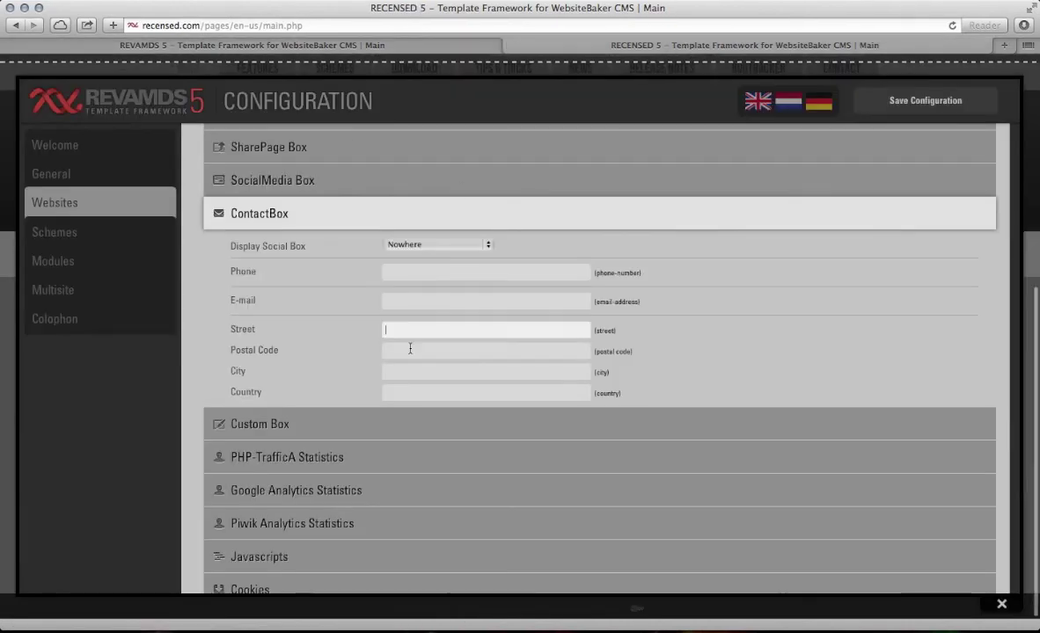
# Step: View the Google Maps location from the REVAMDS 5 address box, pan the map, and close it
pyautogui.click(404, 48)
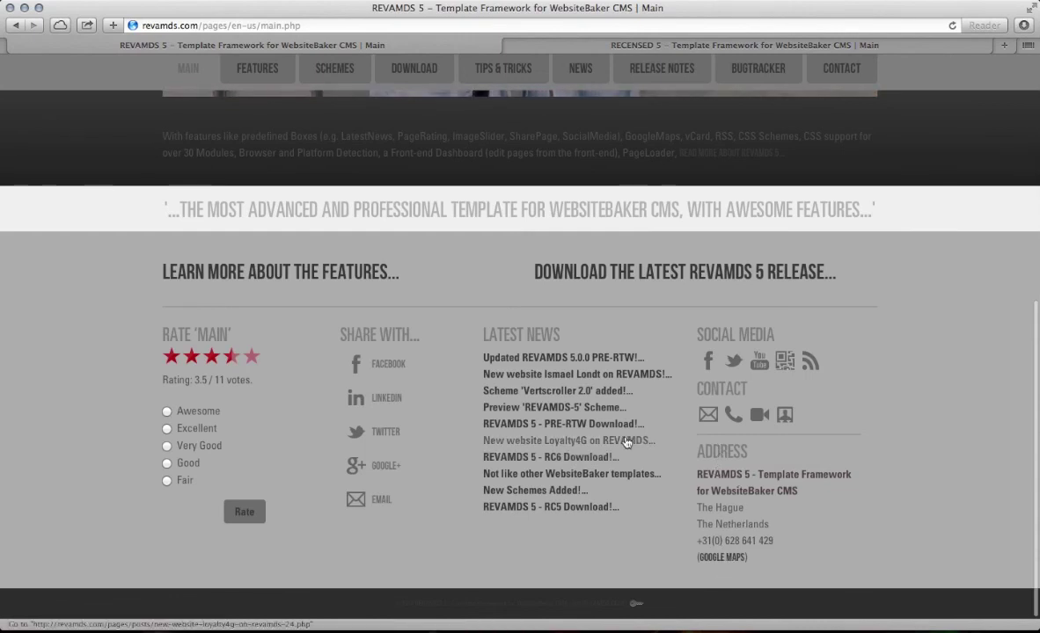
pyautogui.click(722, 558)
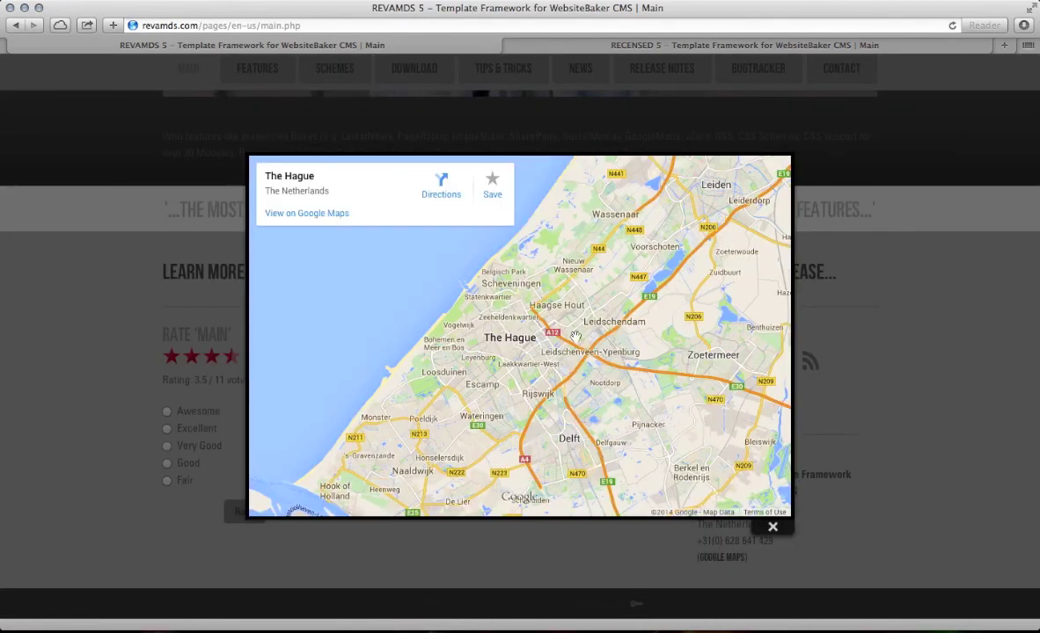
pyautogui.moveTo(503, 343); pyautogui.dragTo(531, 343)
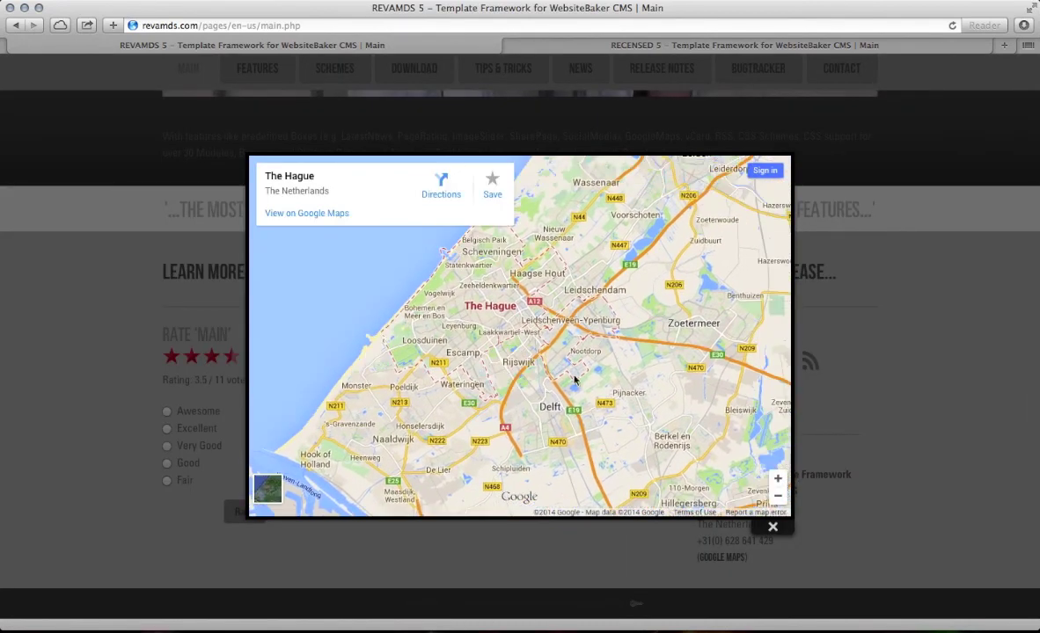
pyautogui.click(772, 529)
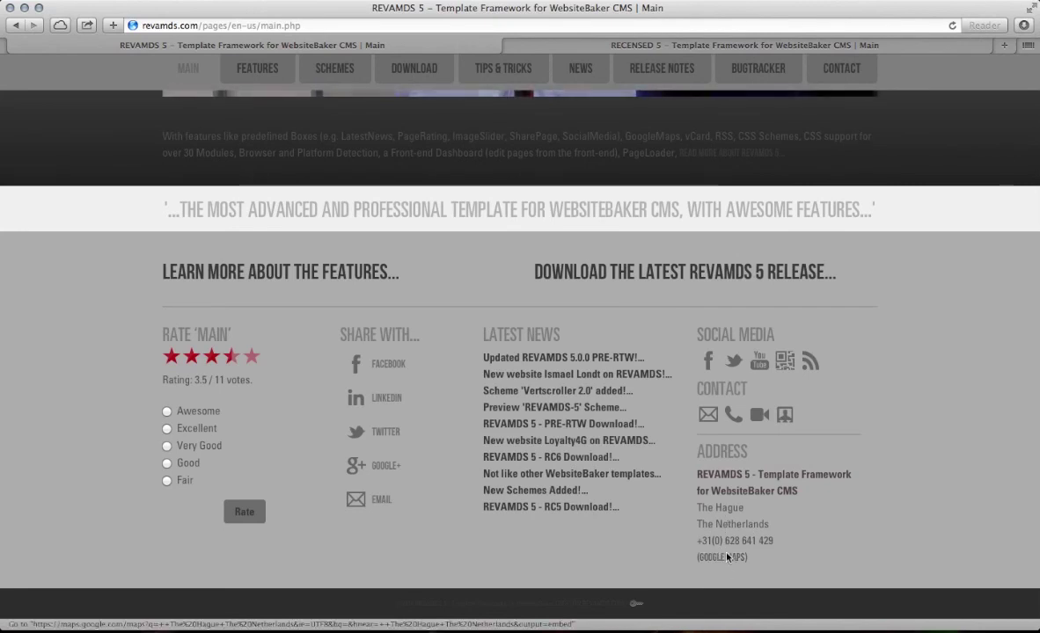
# Step: Return to the RECENSED 5 configuration and examine the SocialMedia Box display, icon and service settings
pyautogui.click(626, 46)
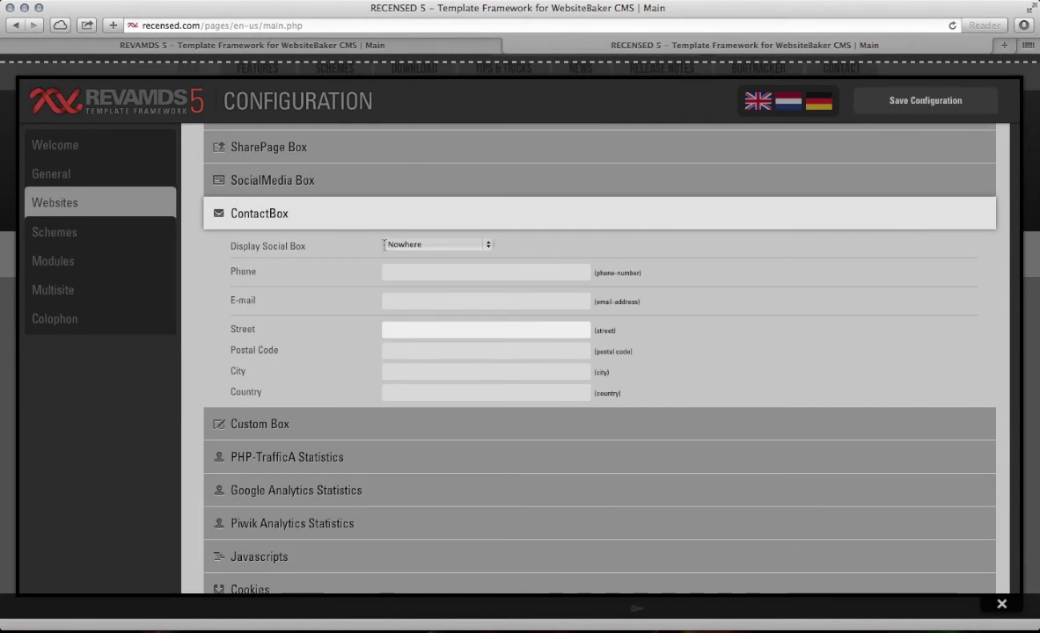
pyautogui.scroll(2, 360, 360)
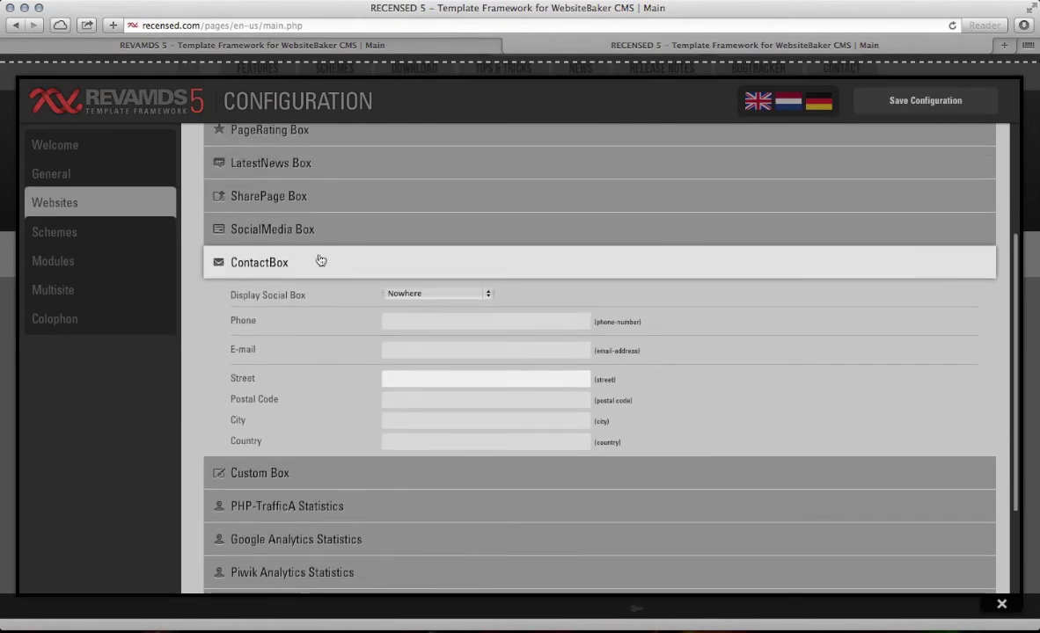
pyautogui.click(302, 231)
pyautogui.scroll(-2, 385, 282)
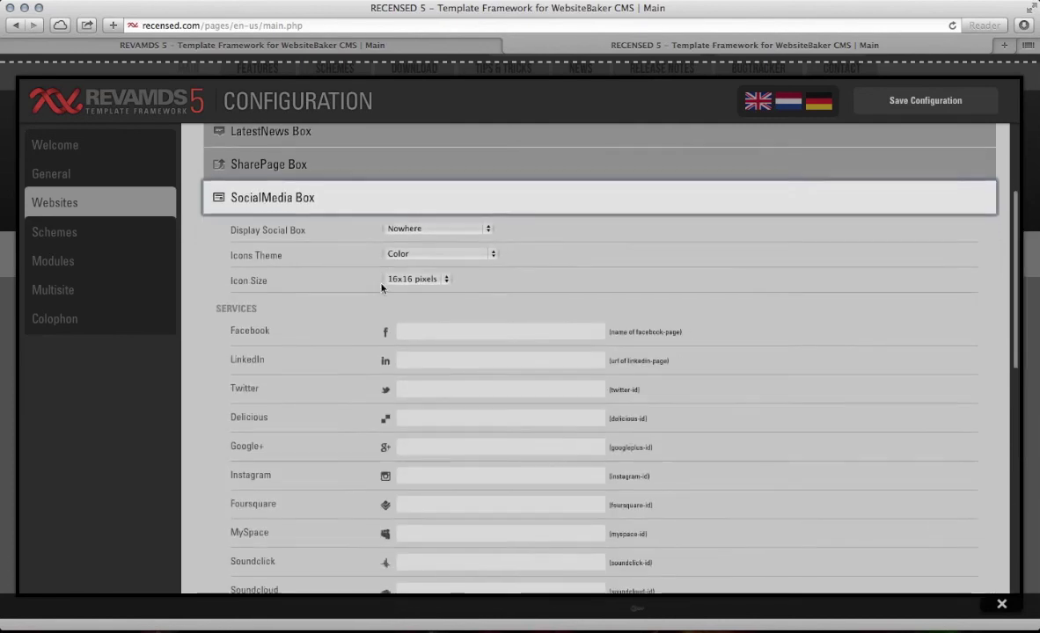
pyautogui.scroll(3, 383, 291)
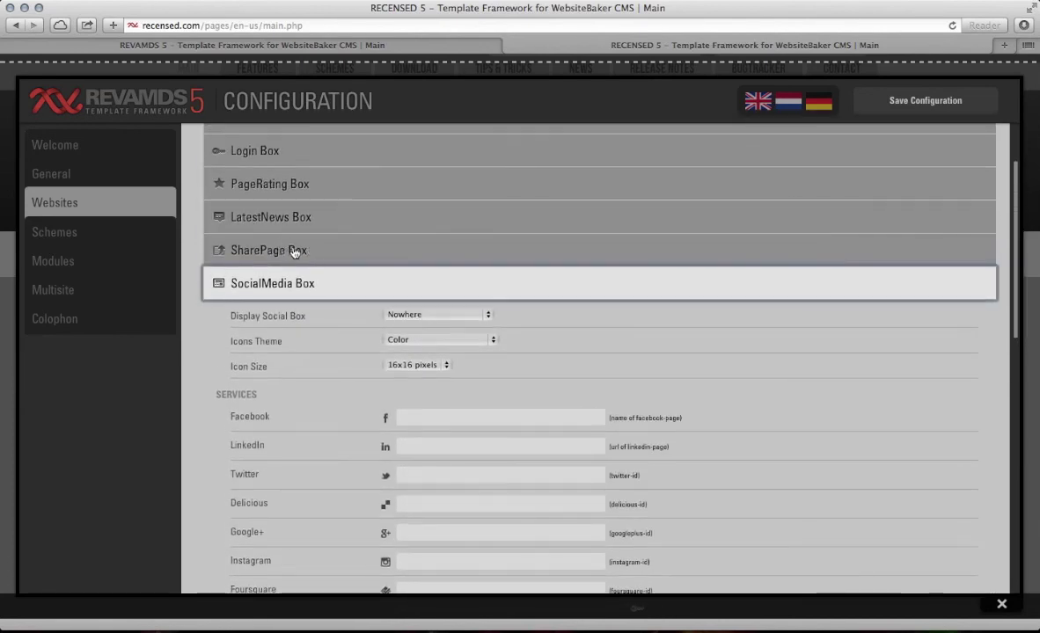
# Step: Compare the SharePage Box and SocialMedia Box settings, and check the share links on the REVAMDS 5 main page
pyautogui.click(281, 253)
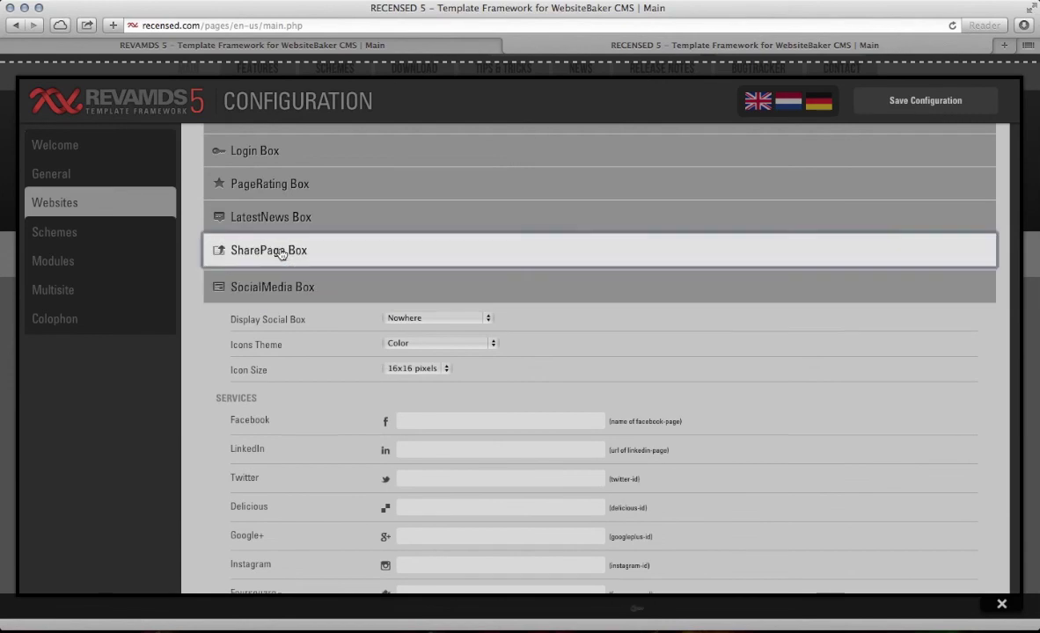
pyautogui.click(293, 387)
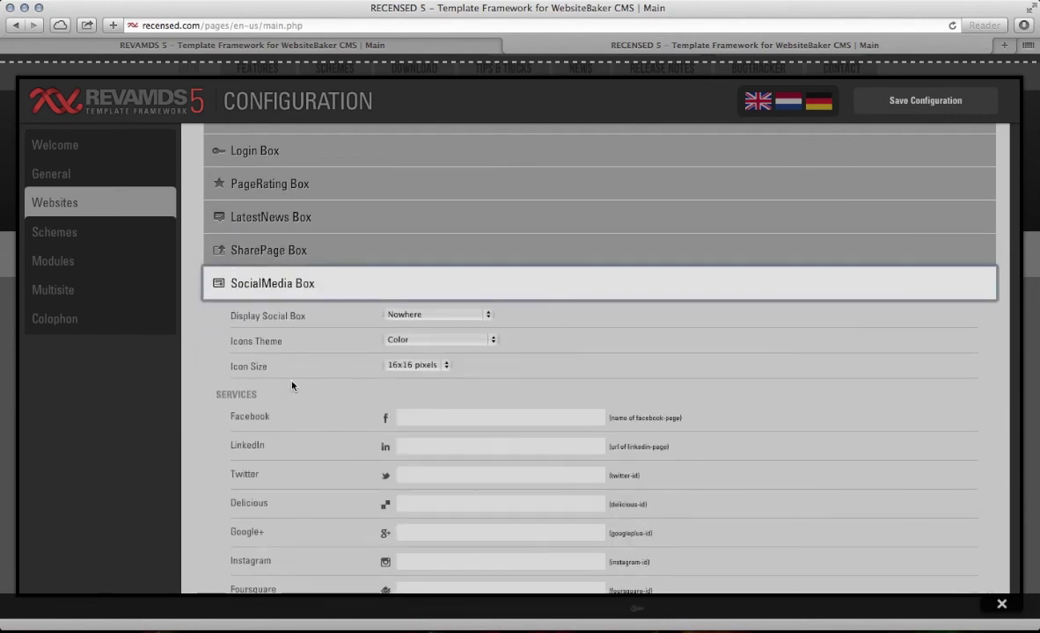
pyautogui.click(323, 255)
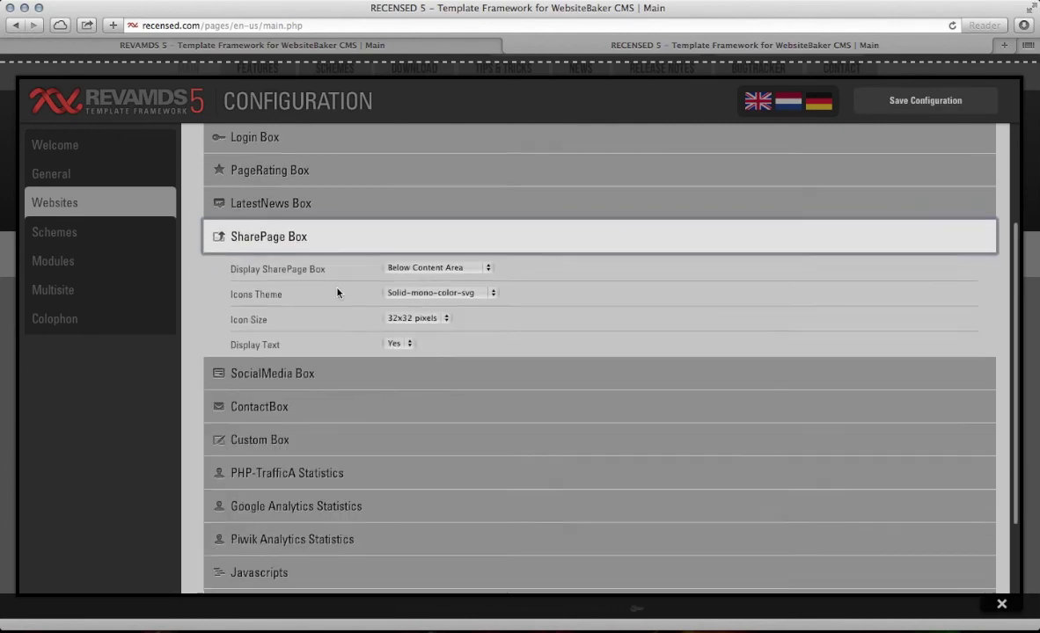
pyautogui.hotkey('ctrl', 'shift', 'Tab')
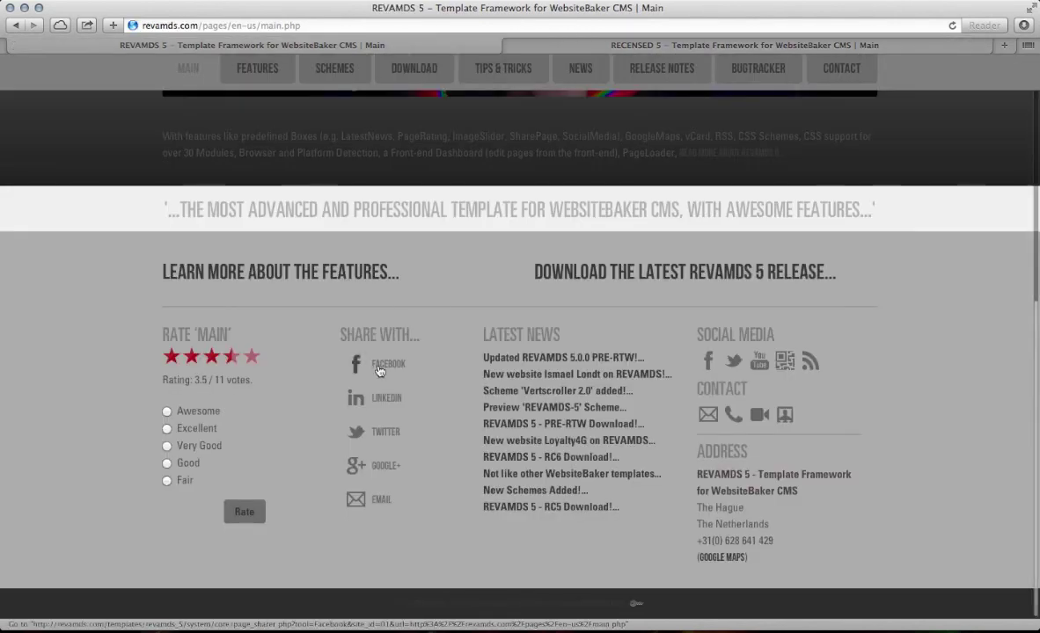
# Step: Check the sender and recipient fields of the e-mail share form, view the social media QR code, and close both
pyautogui.click(380, 507)
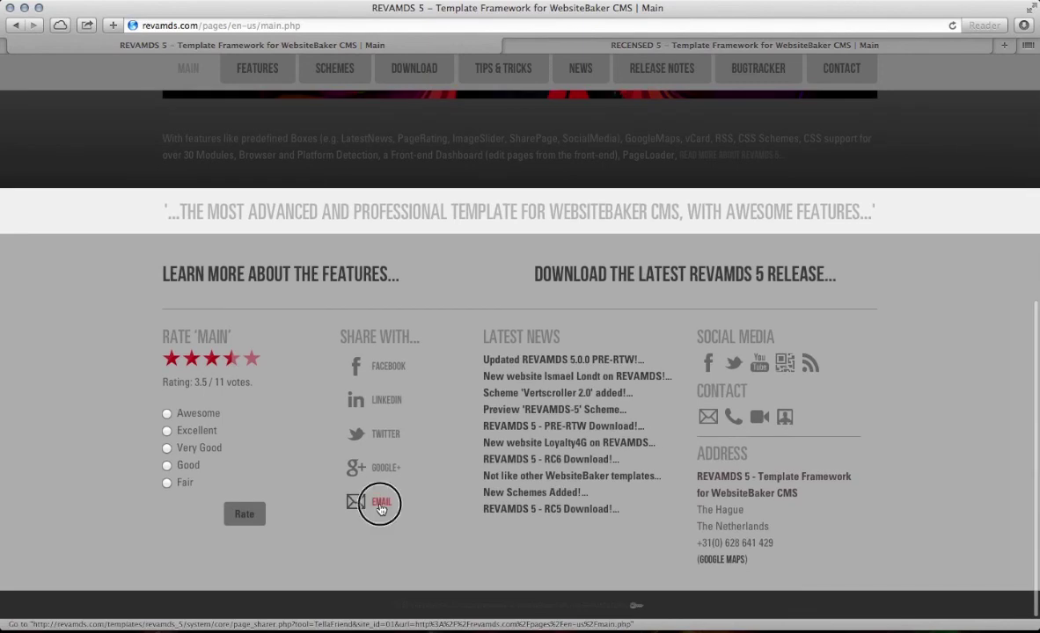
pyautogui.click(470, 281)
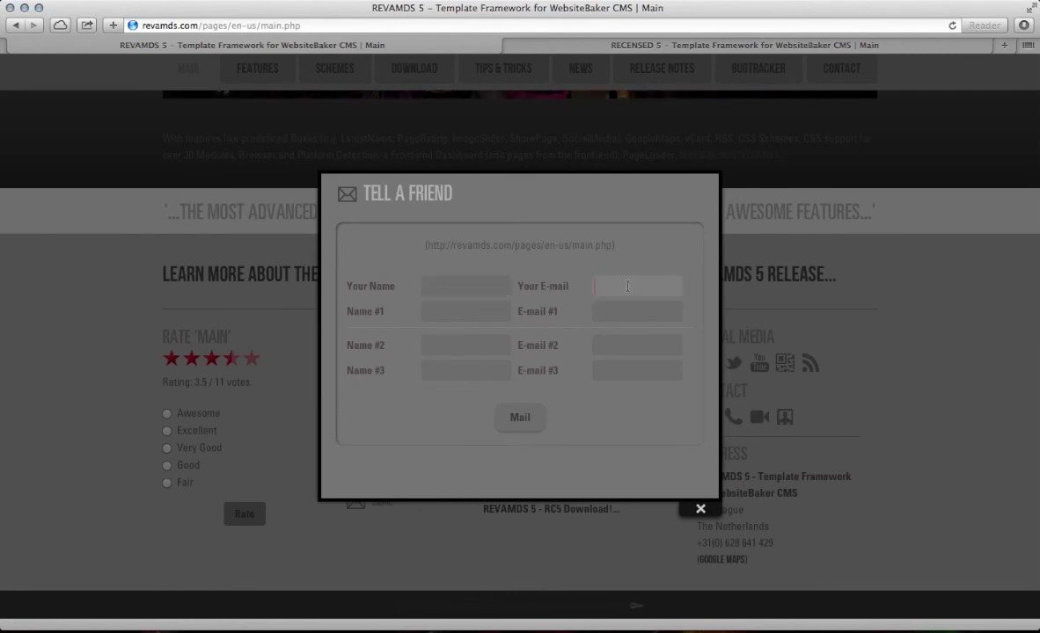
pyautogui.click(443, 312)
pyautogui.click(444, 370)
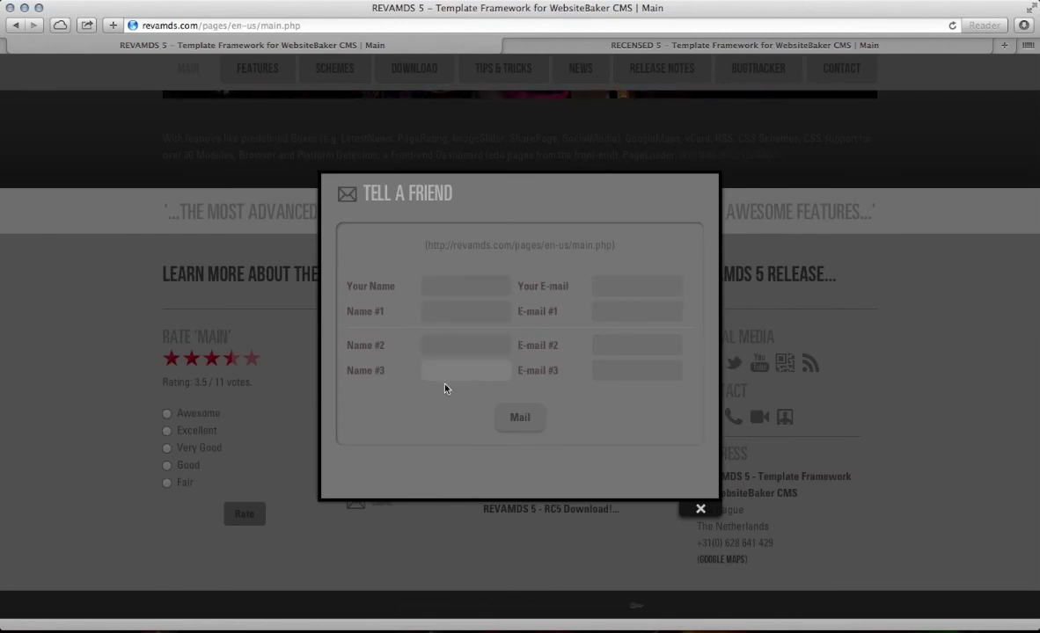
pyautogui.click(701, 512)
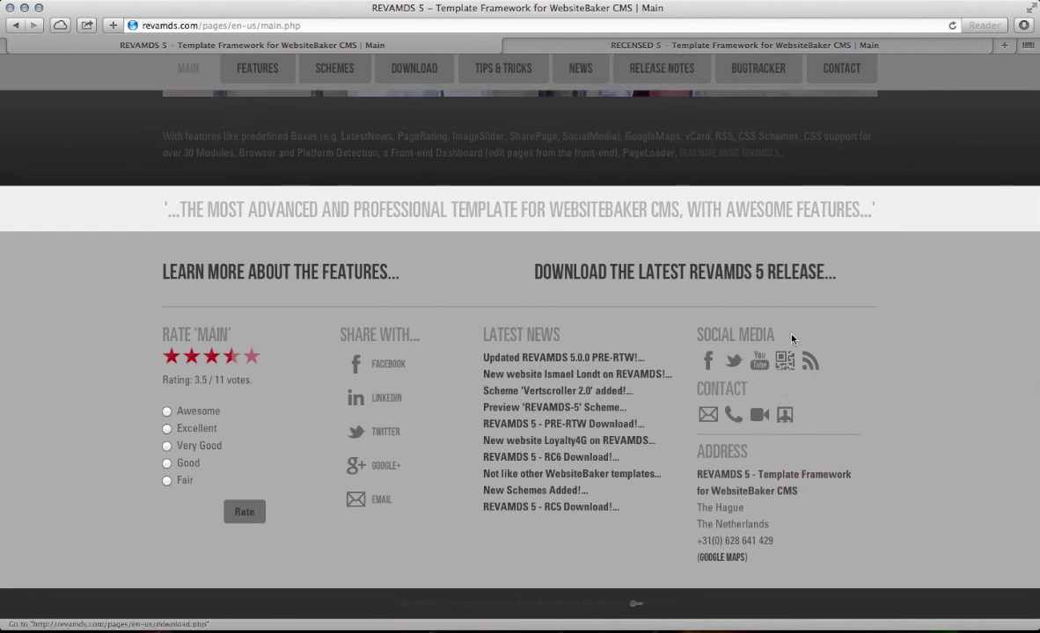
pyautogui.click(785, 362)
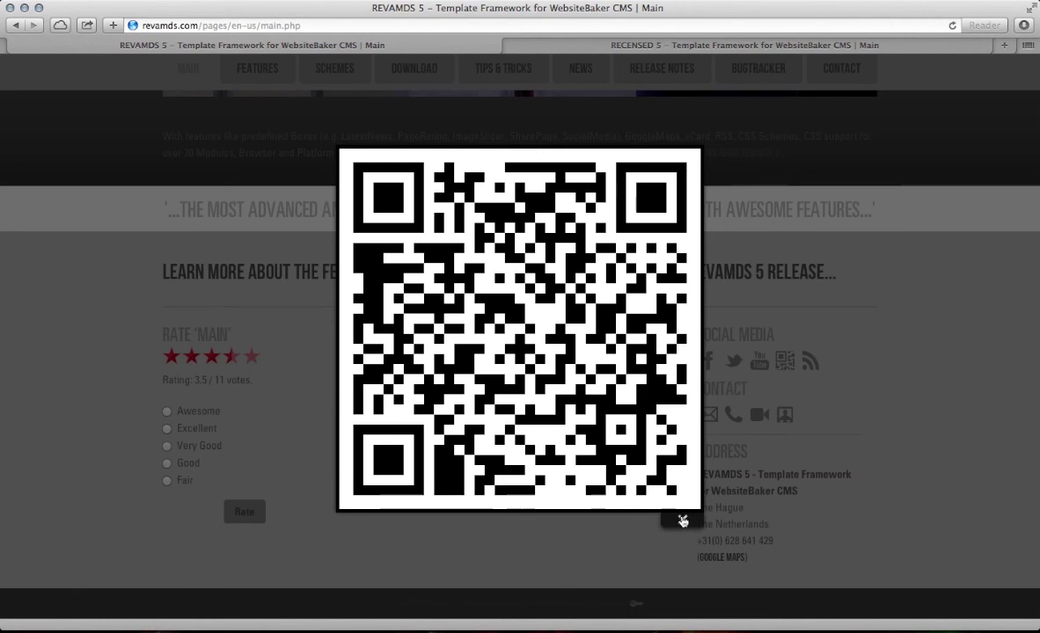
pyautogui.click(683, 522)
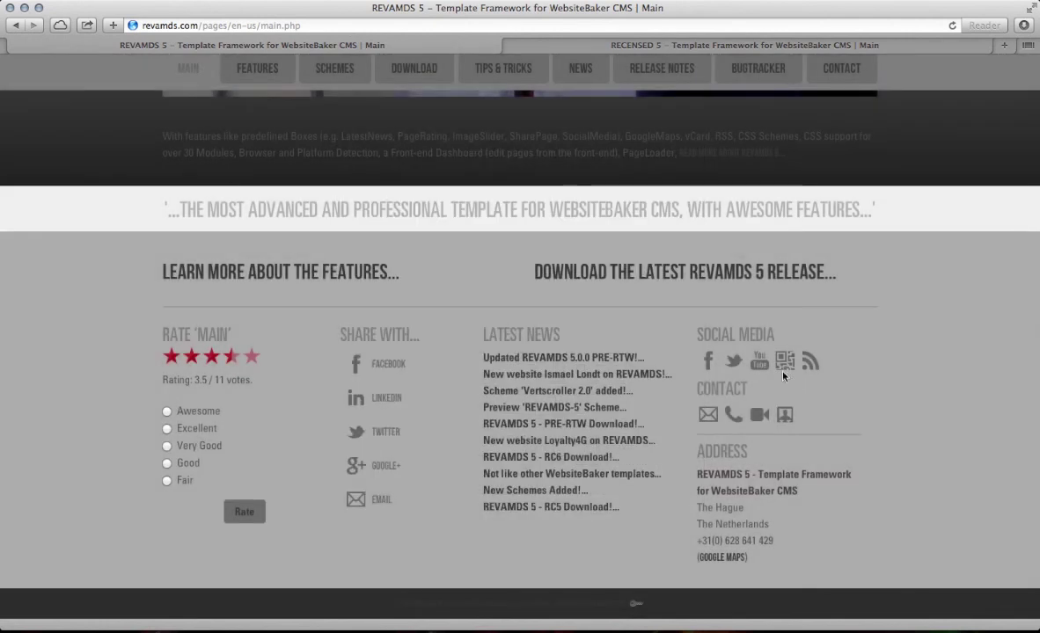
# Step: Return to the RECENSED 5 configuration and examine the SocialMedia Box service fields, starting with Facebook, LinkedIn and Twitter
pyautogui.click(653, 46)
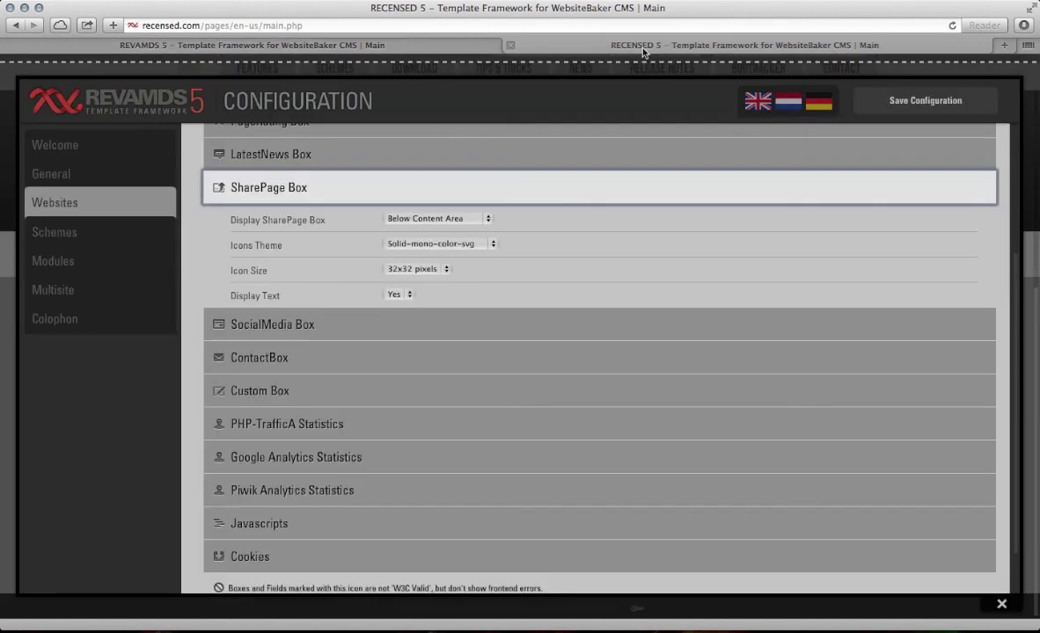
pyautogui.click(298, 326)
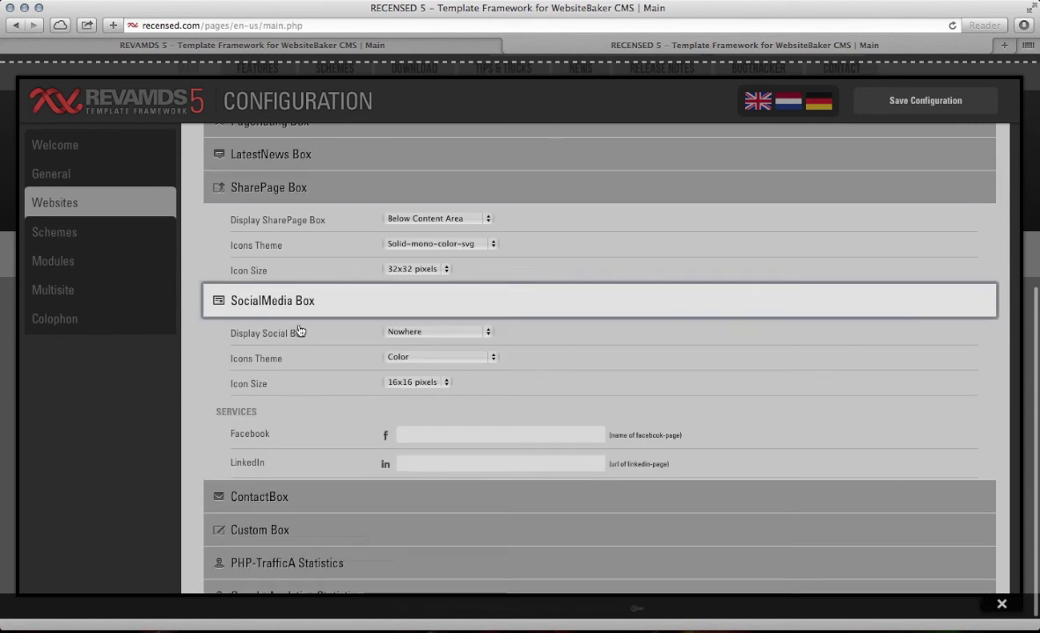
pyautogui.scroll(-2, 302, 325)
pyautogui.click(408, 273)
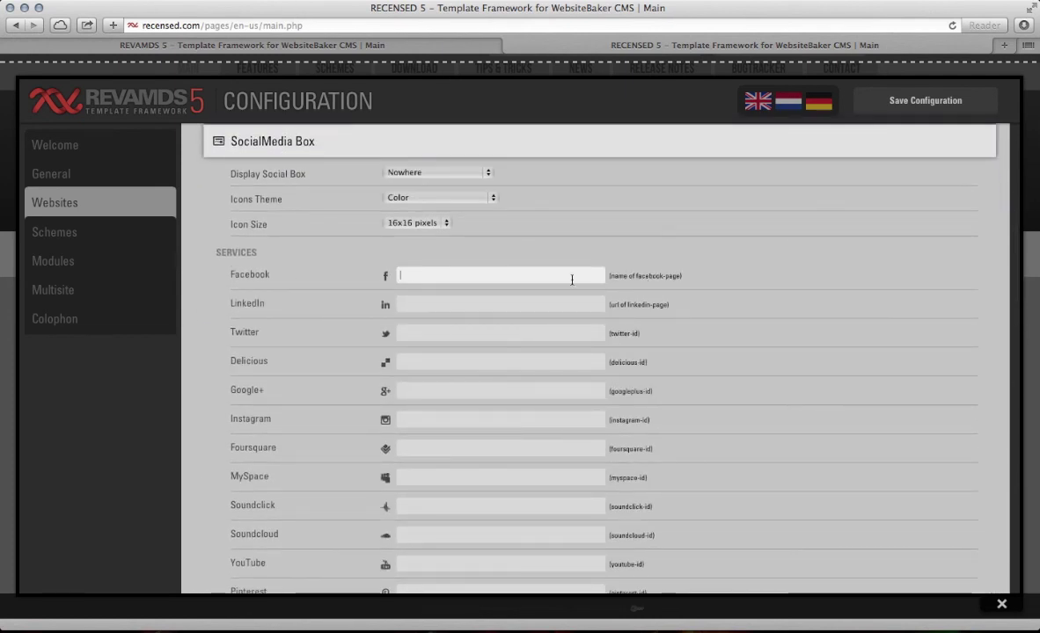
pyautogui.click(464, 303)
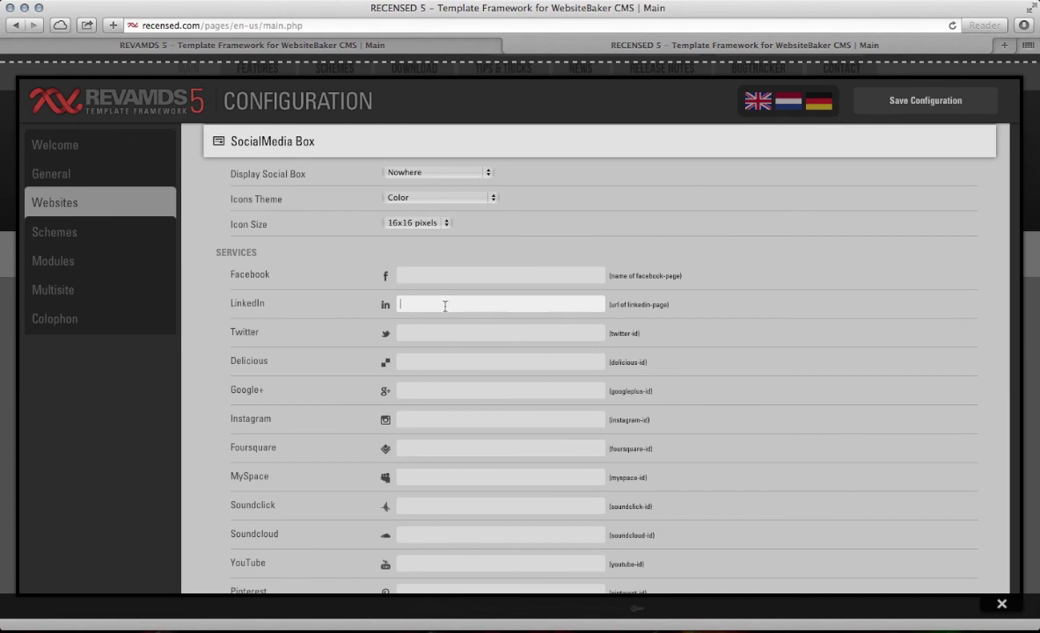
pyautogui.click(534, 334)
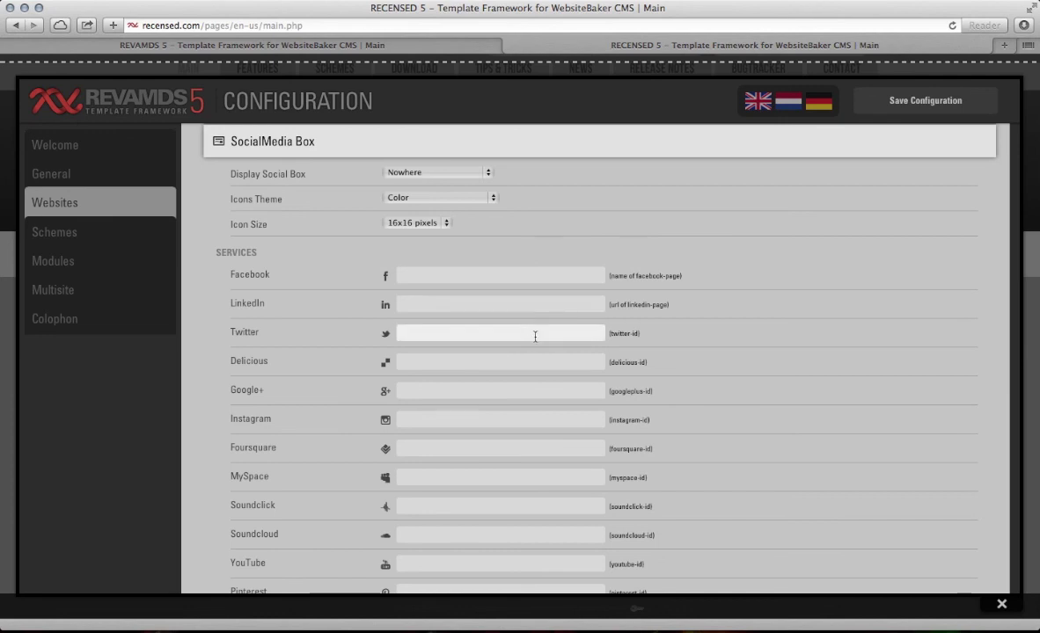
pyautogui.scroll(-2, 532, 338)
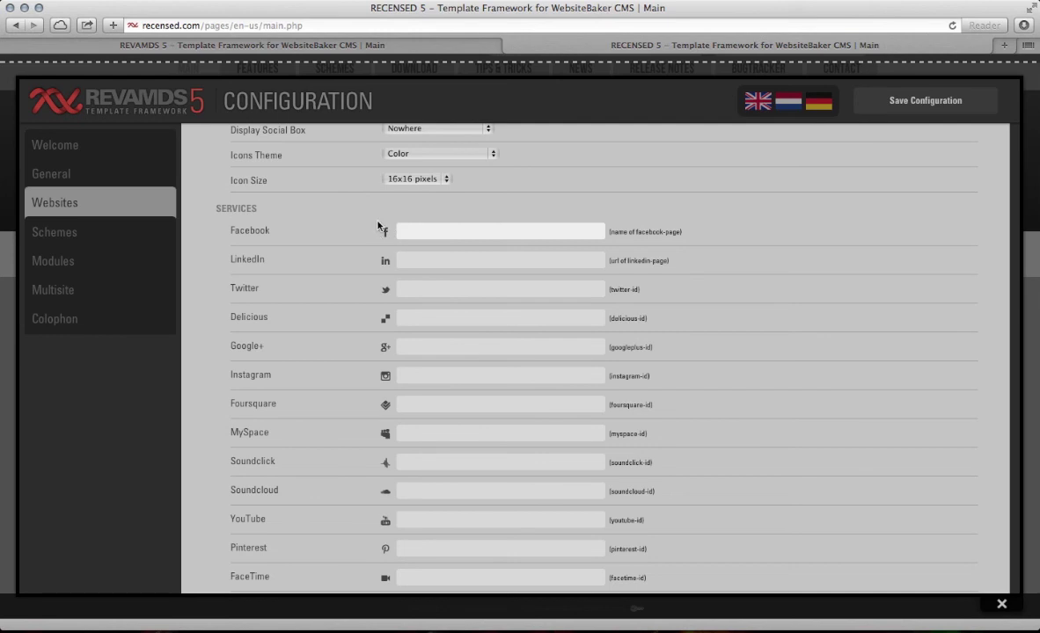
# Step: Examine the remaining SocialMedia Box services, including the QR Code text and RSS page-id fields, and review the whole list
pyautogui.scroll(-6, 475, 318)
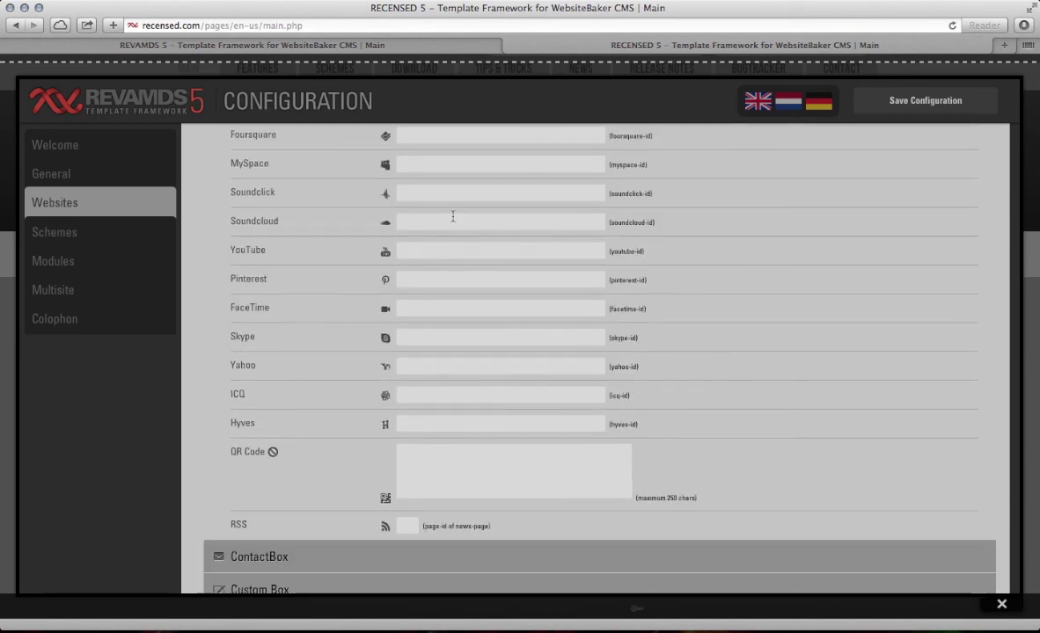
pyautogui.scroll(-2, 447, 344)
pyautogui.click(408, 405)
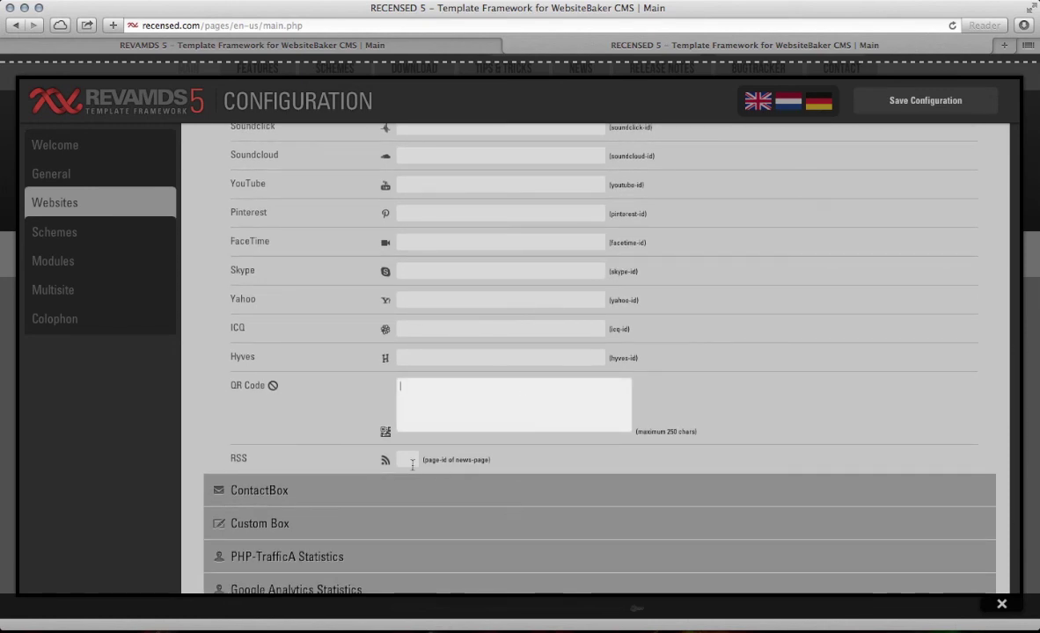
pyautogui.click(408, 460)
pyautogui.scroll(-1, 441, 470)
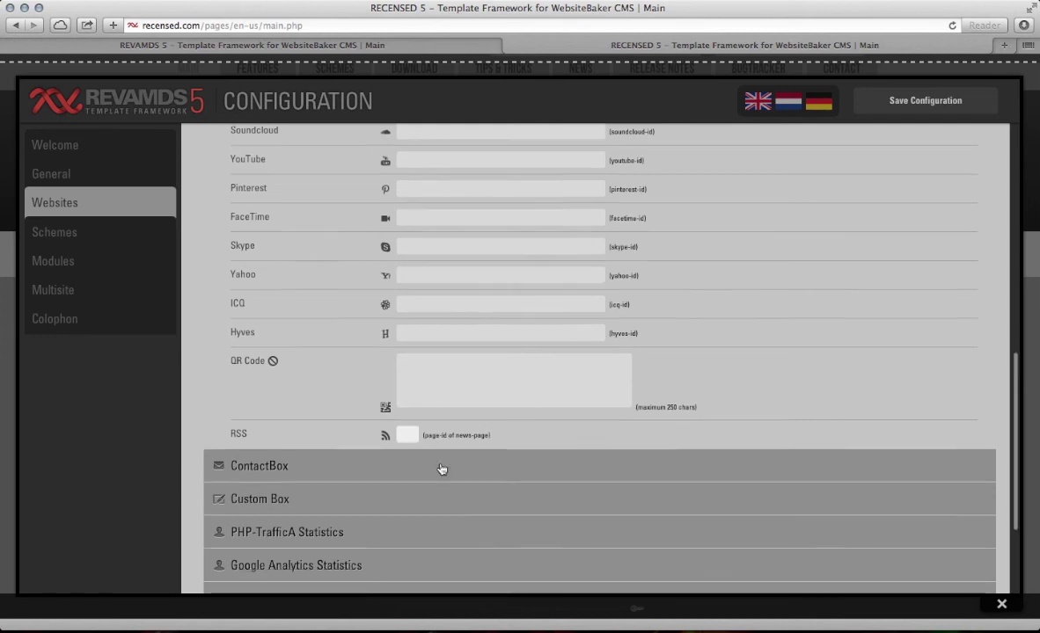
pyautogui.scroll(-3, 442, 470)
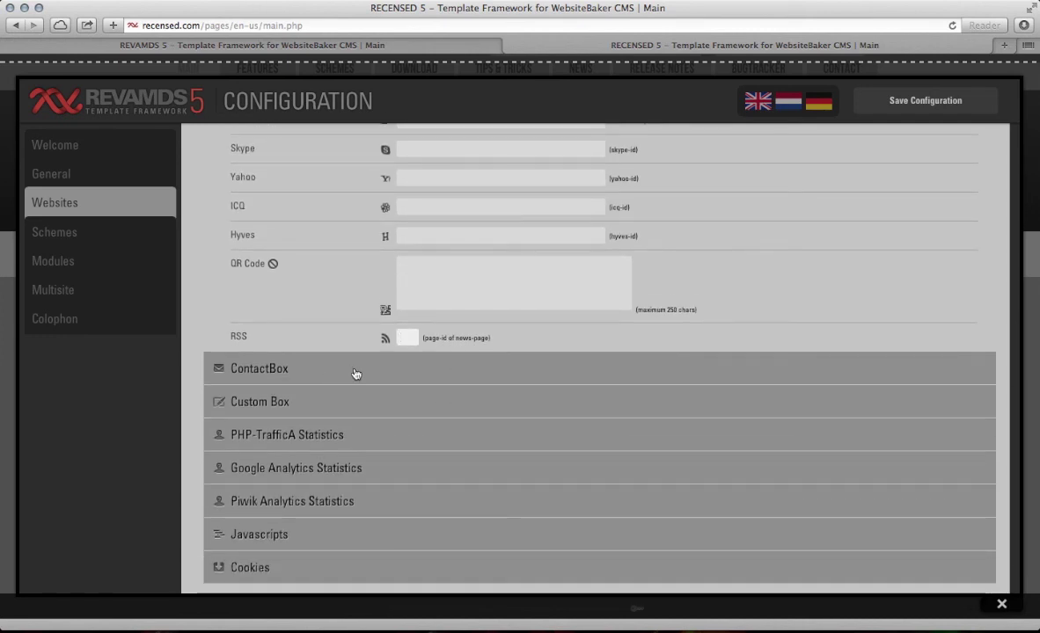
pyautogui.scroll(12, 356, 377)
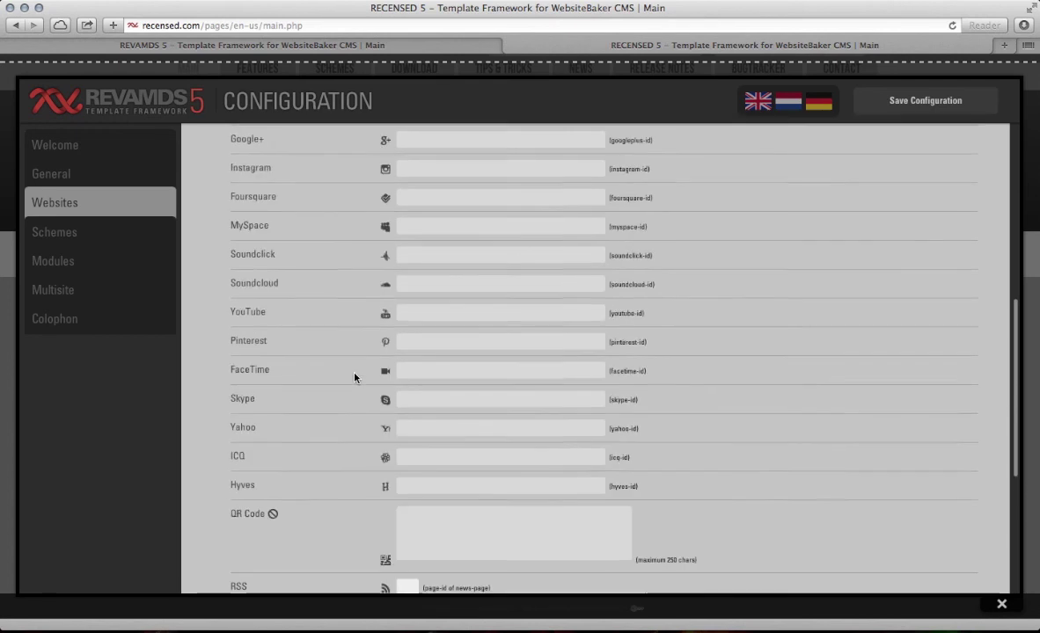
pyautogui.scroll(7, 354, 378)
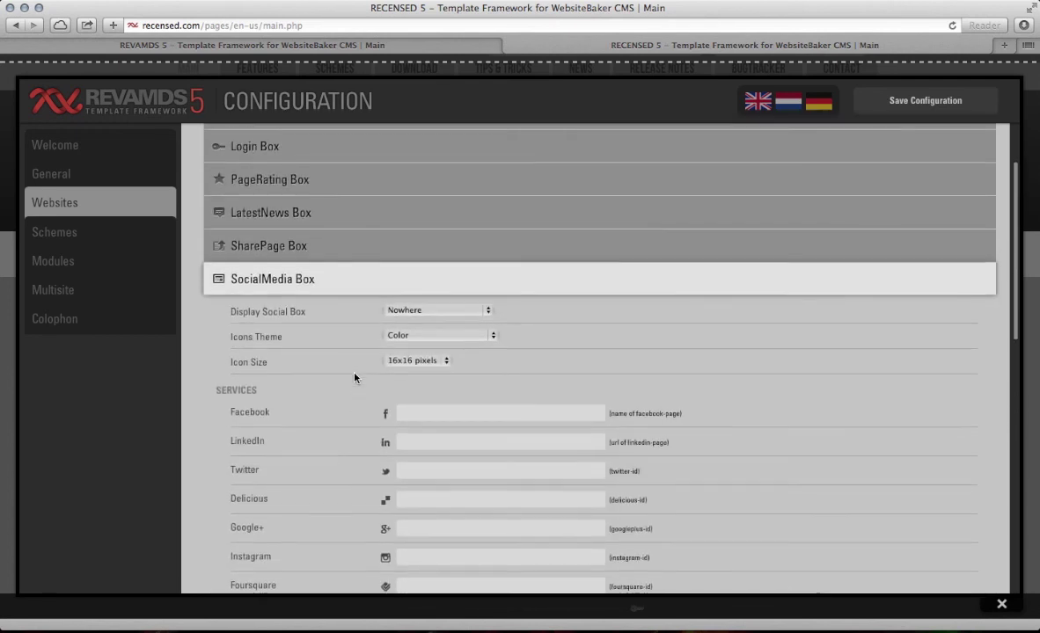
pyautogui.scroll(-12, 355, 379)
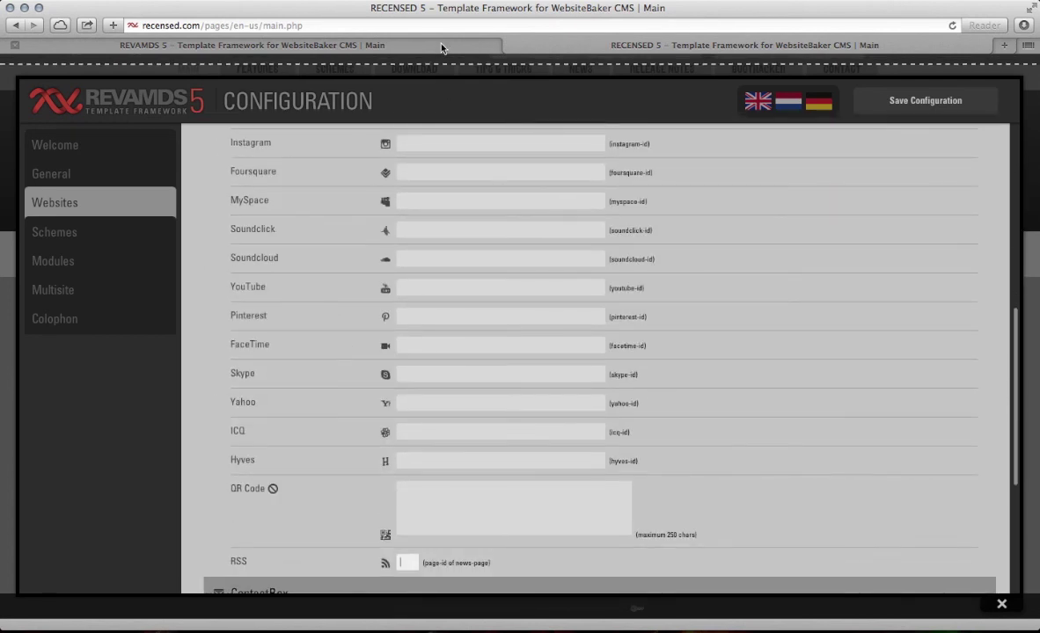
# Step: Check the social media icons on the REVAMDS 5 main page, and open the ContactBox settings in the RECENSED 5 configuration
pyautogui.click(442, 46)
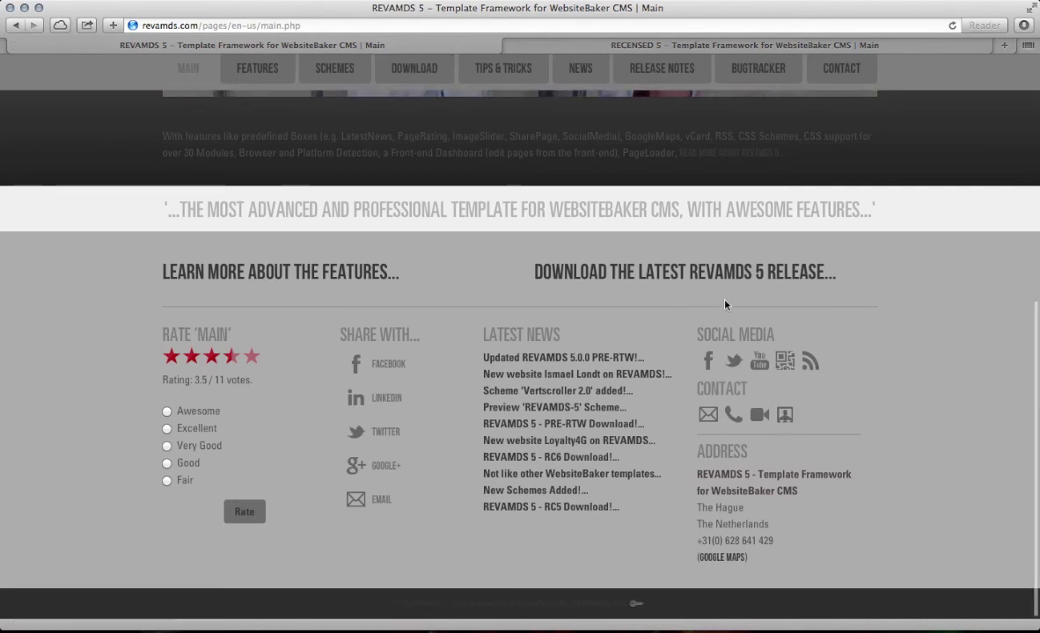
pyautogui.click(616, 45)
pyautogui.scroll(-6, 359, 434)
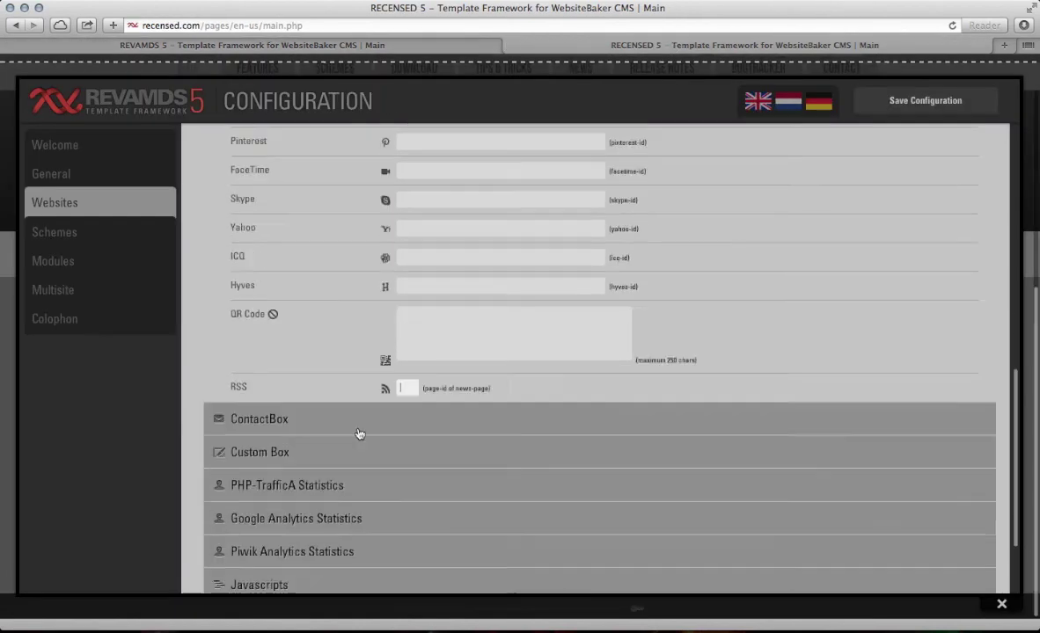
pyautogui.scroll(-3, 359, 433)
pyautogui.click(300, 294)
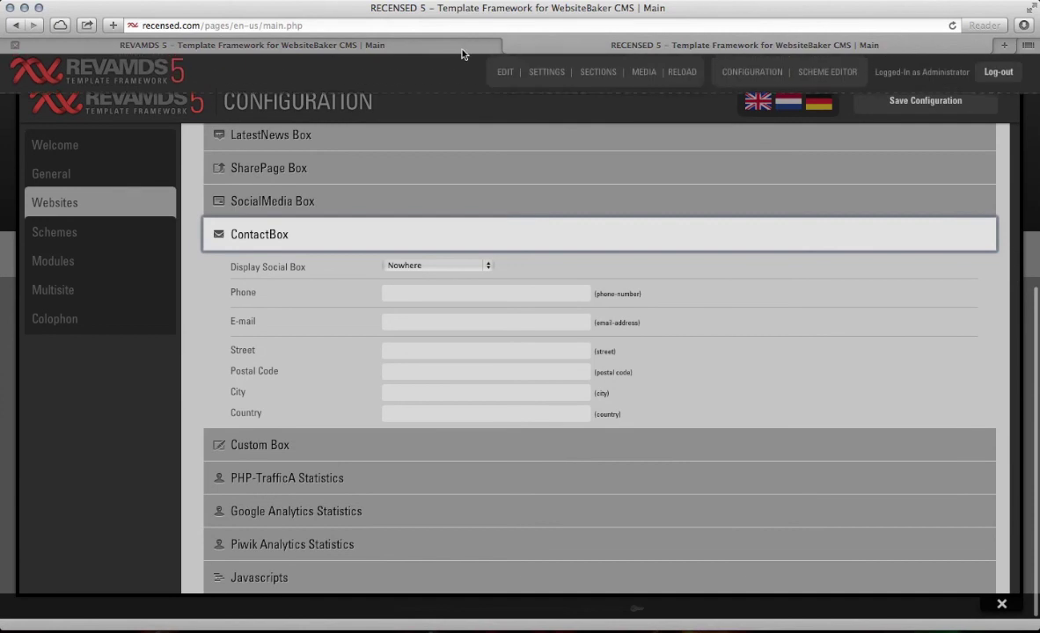
# Step: Download the vCard from the REVAMDS 5 contact icons and show the downloaded file in Finder's Downloads folder
pyautogui.click(464, 46)
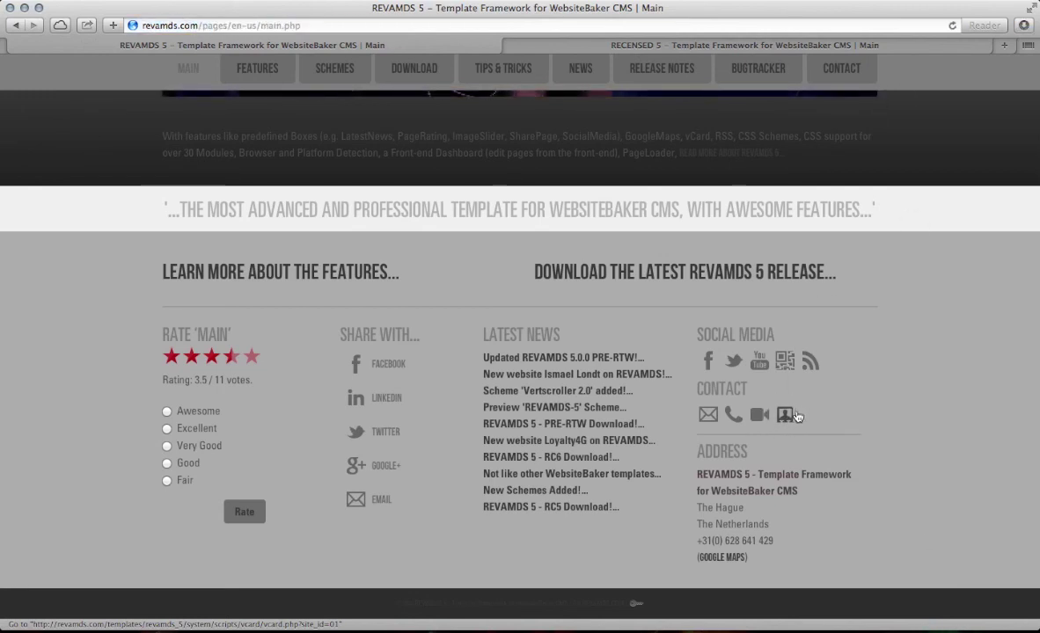
pyautogui.click(1023, 25)
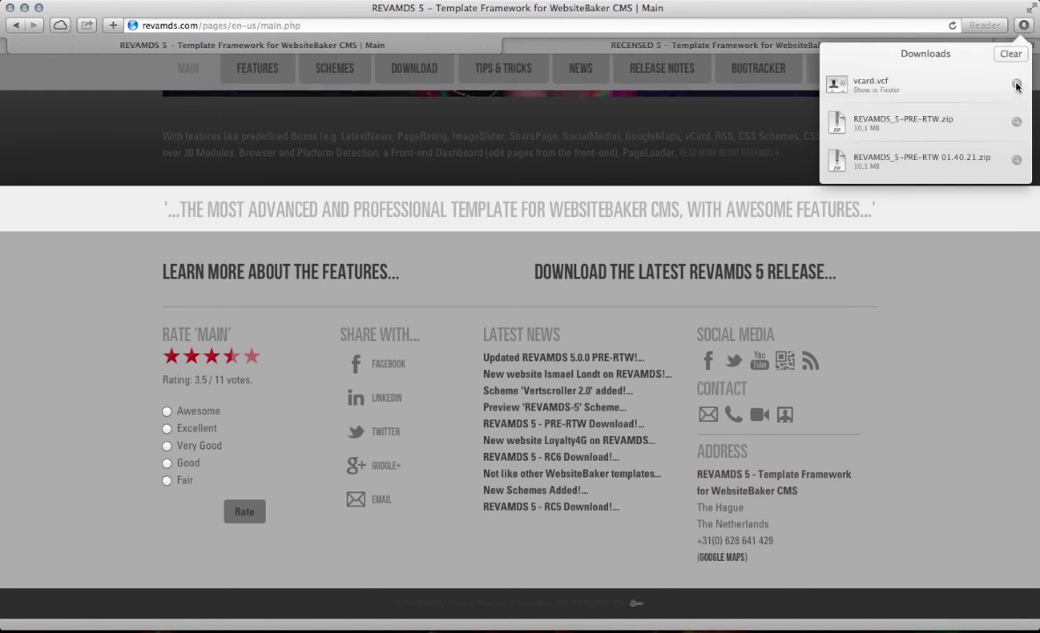
pyautogui.doubleClick(924, 121)
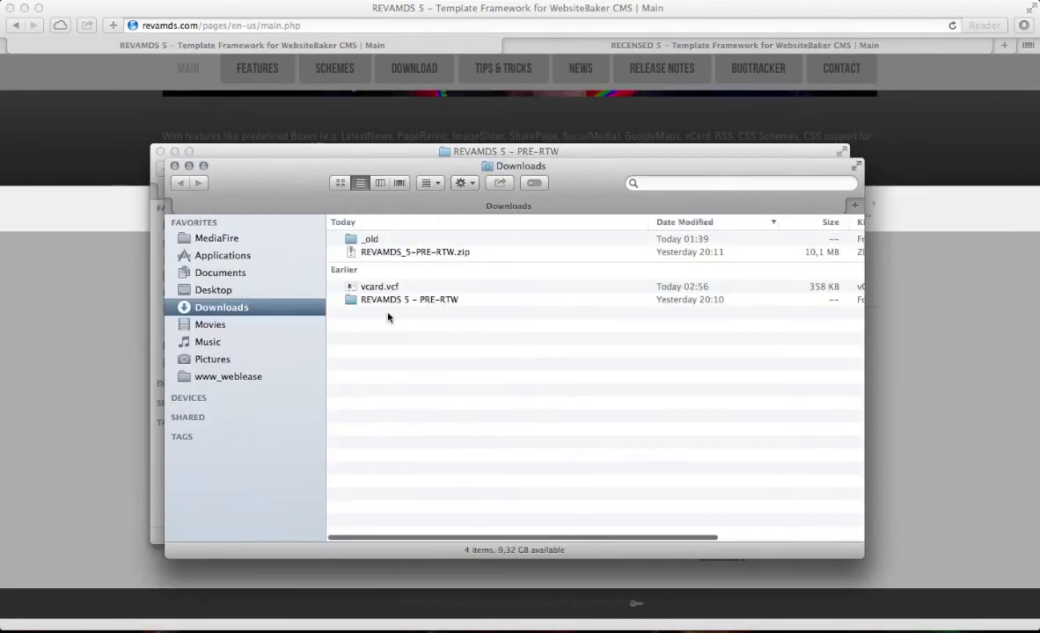
# Step: Preview the contact details in vcard.vcf, and close the preview and both Finder windows
pyautogui.click(388, 289)
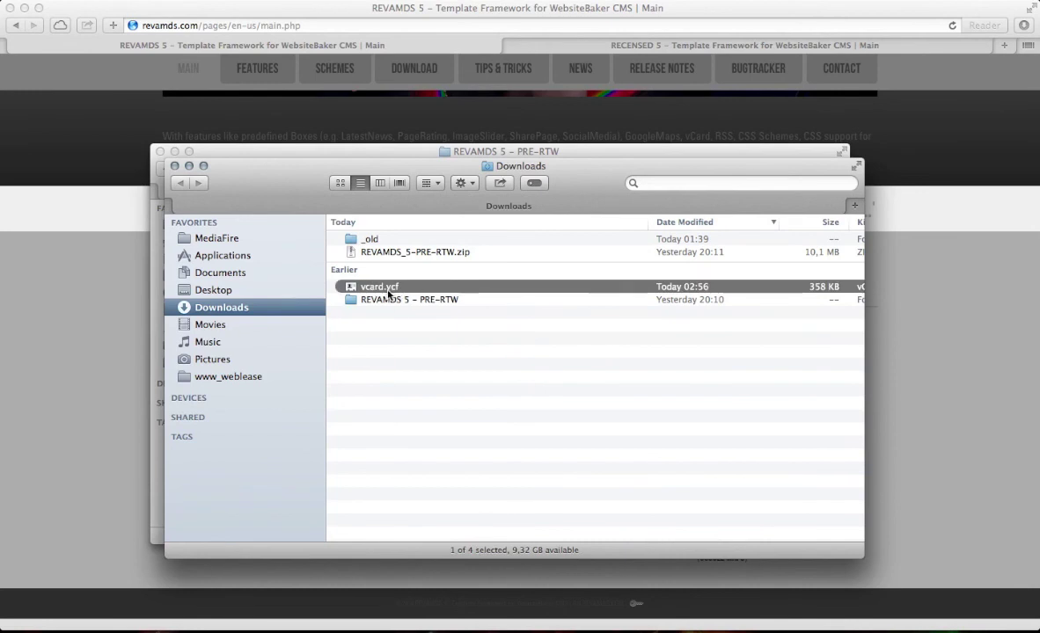
pyautogui.press('space')
pyautogui.click(727, 171)
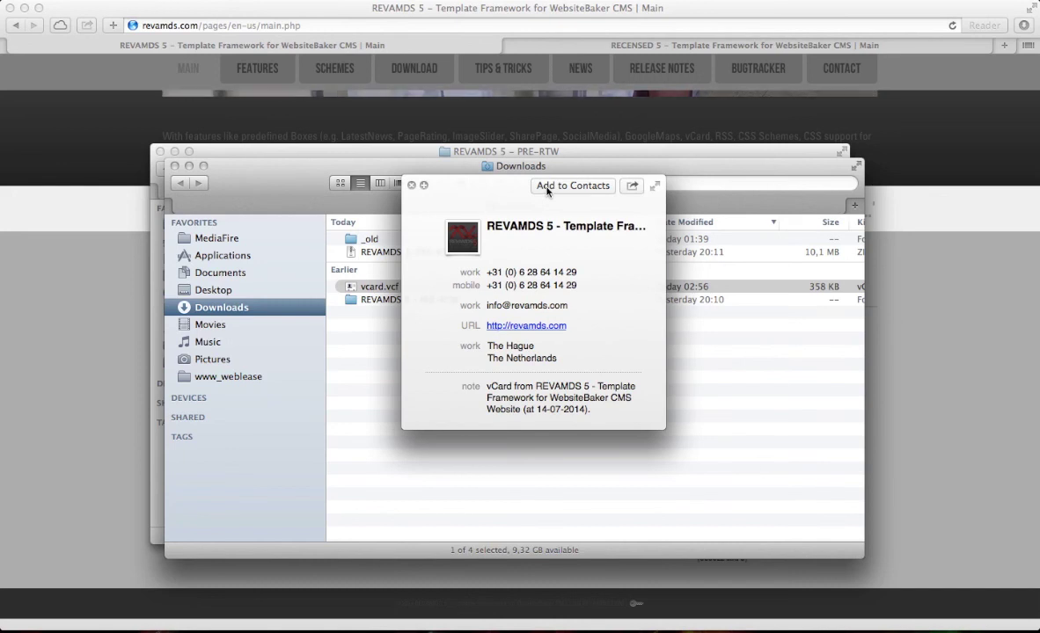
pyautogui.click(411, 185)
pyautogui.click(464, 371)
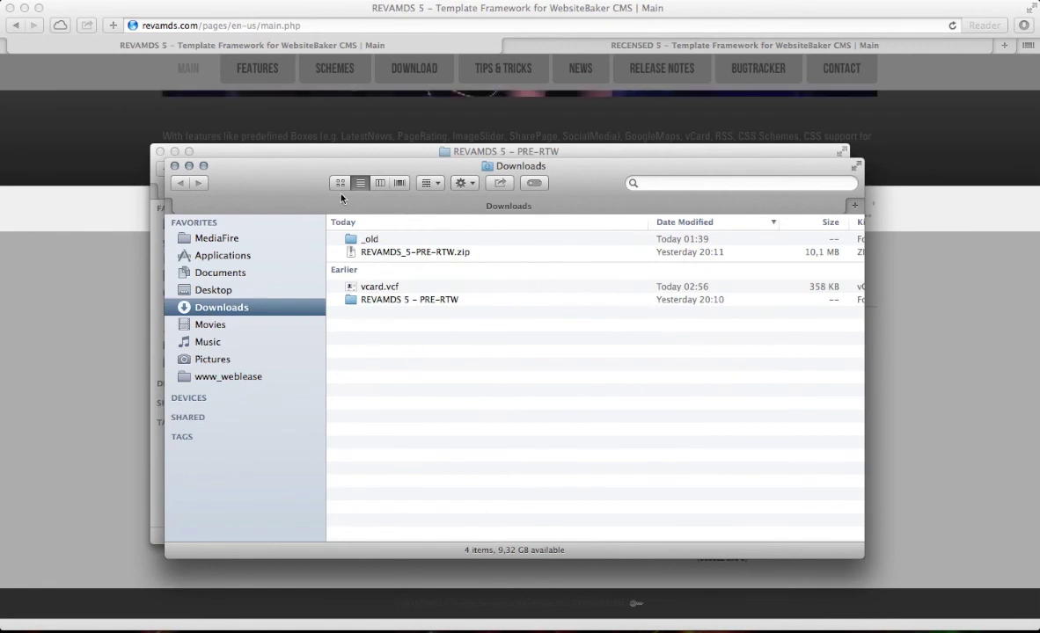
pyautogui.press('super+w')
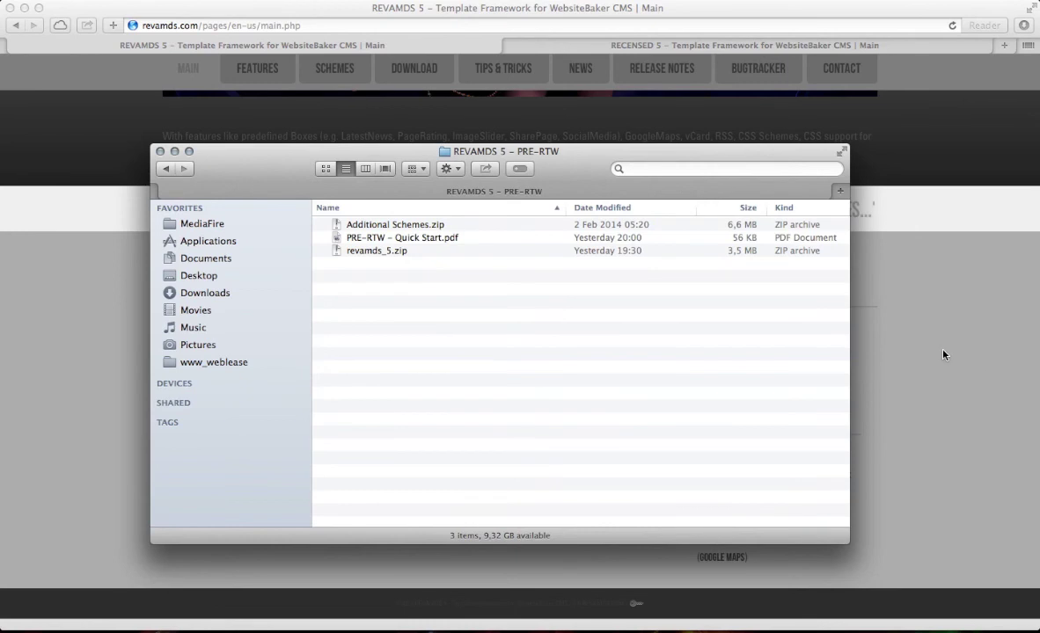
pyautogui.press('super+w')
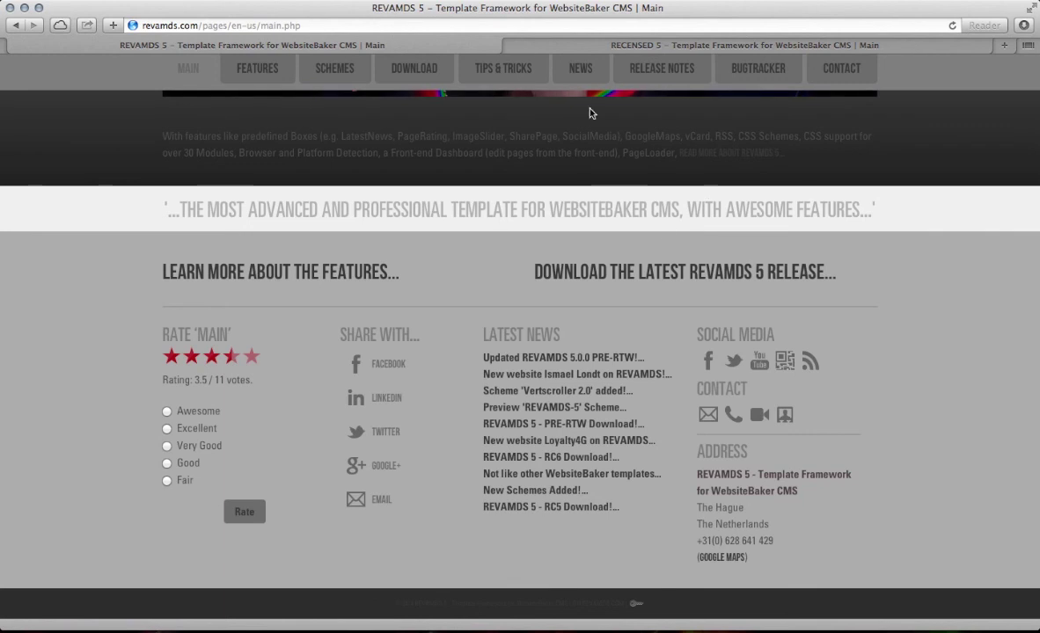
# Step: Close the RECENSED 5 configuration without saving and look over the site's main page
pyautogui.click(591, 45)
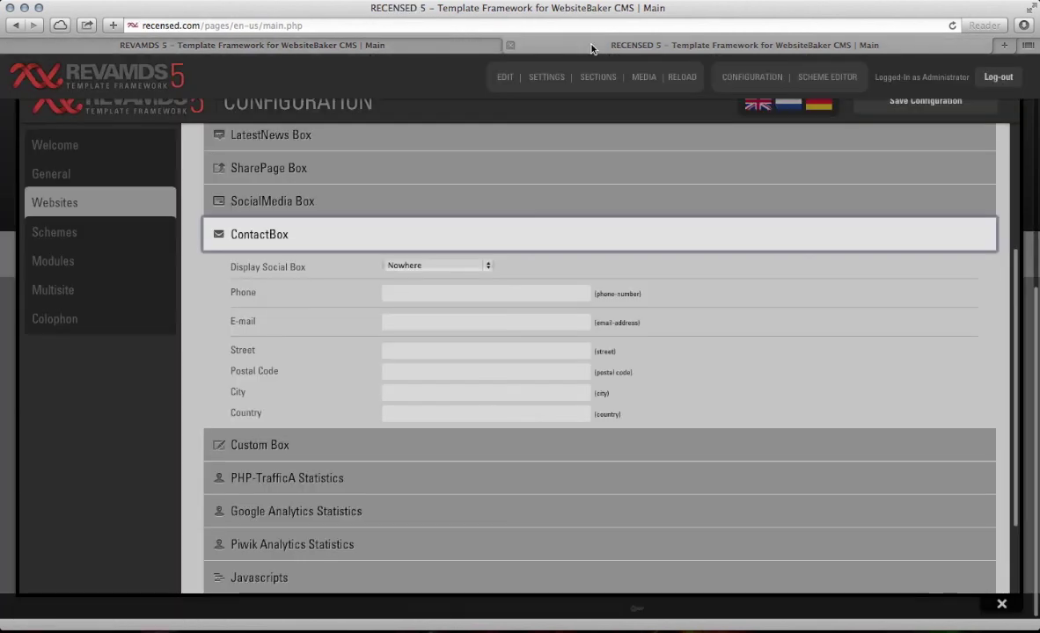
pyautogui.click(1002, 607)
pyautogui.scroll(5, 534, 99)
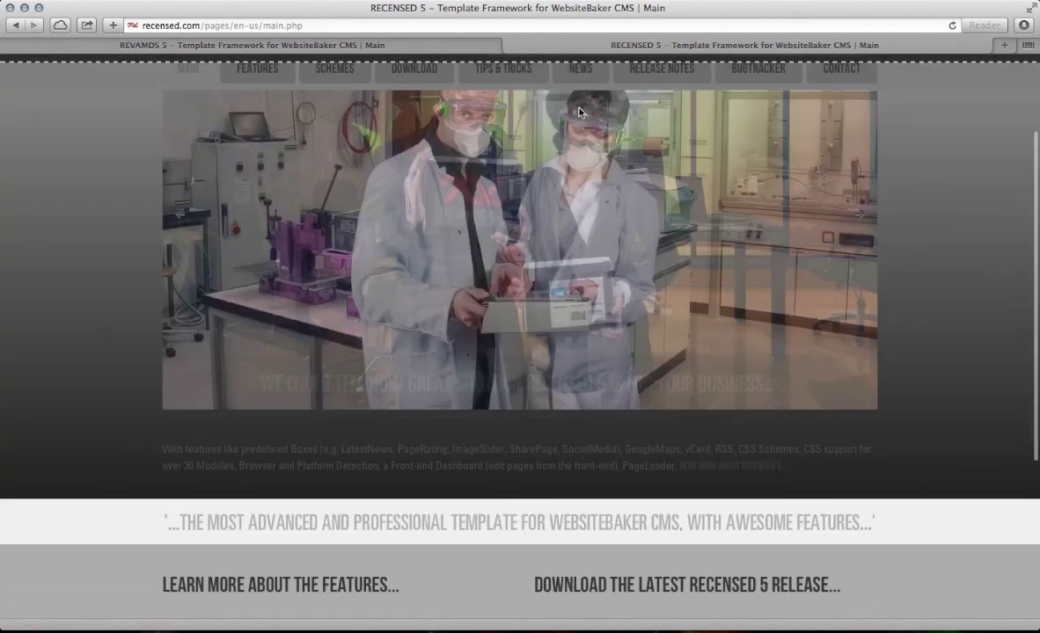
pyautogui.scroll(2, 589, 111)
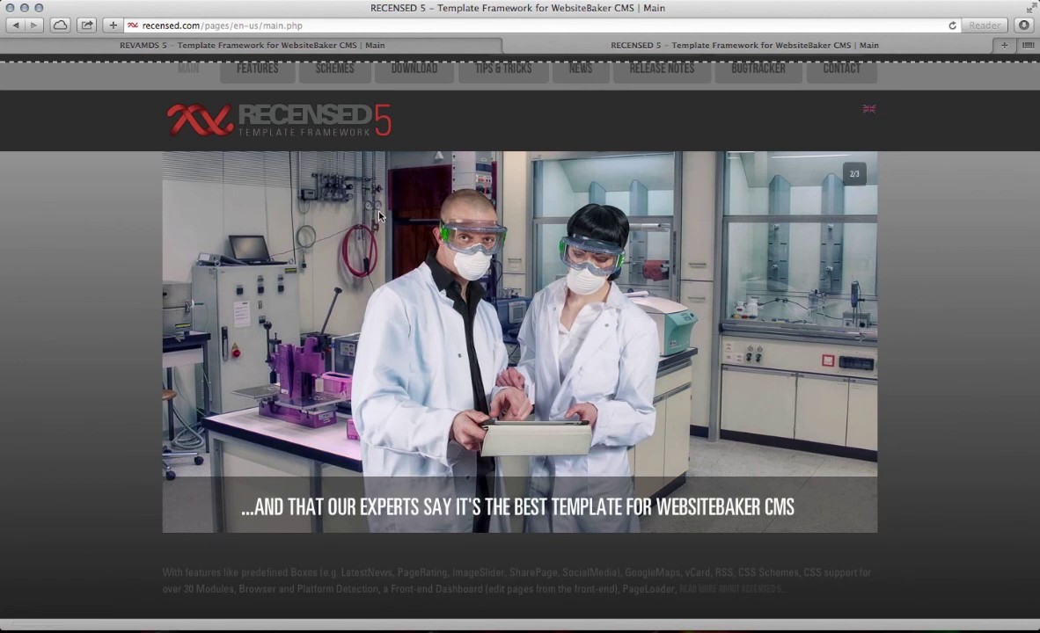
pyautogui.scroll(-5, 380, 215)
pyautogui.scroll(4, 394, 238)
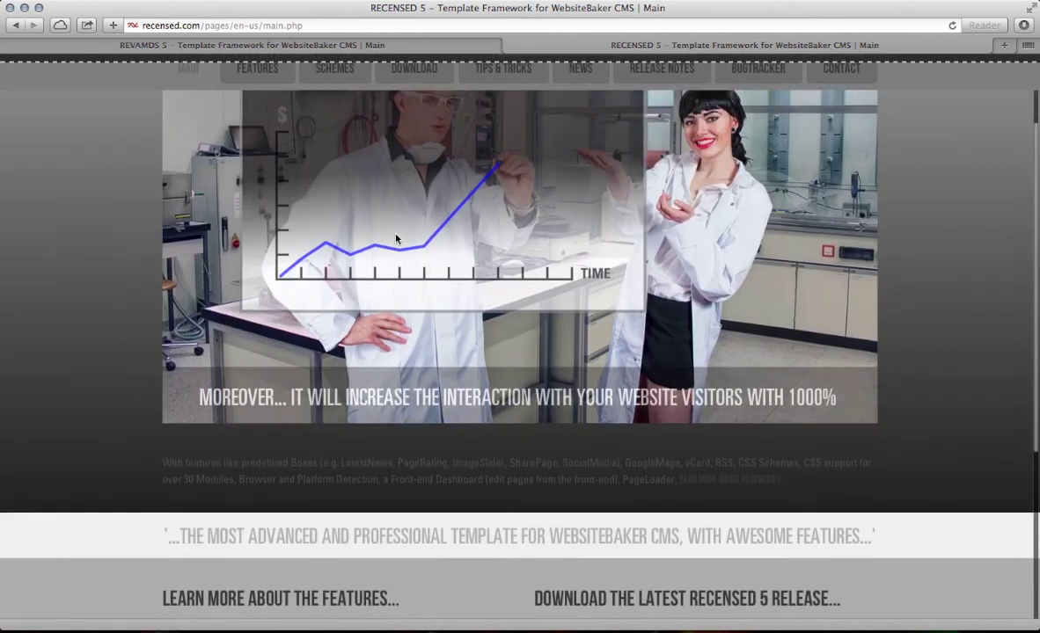
pyautogui.scroll(3, 396, 239)
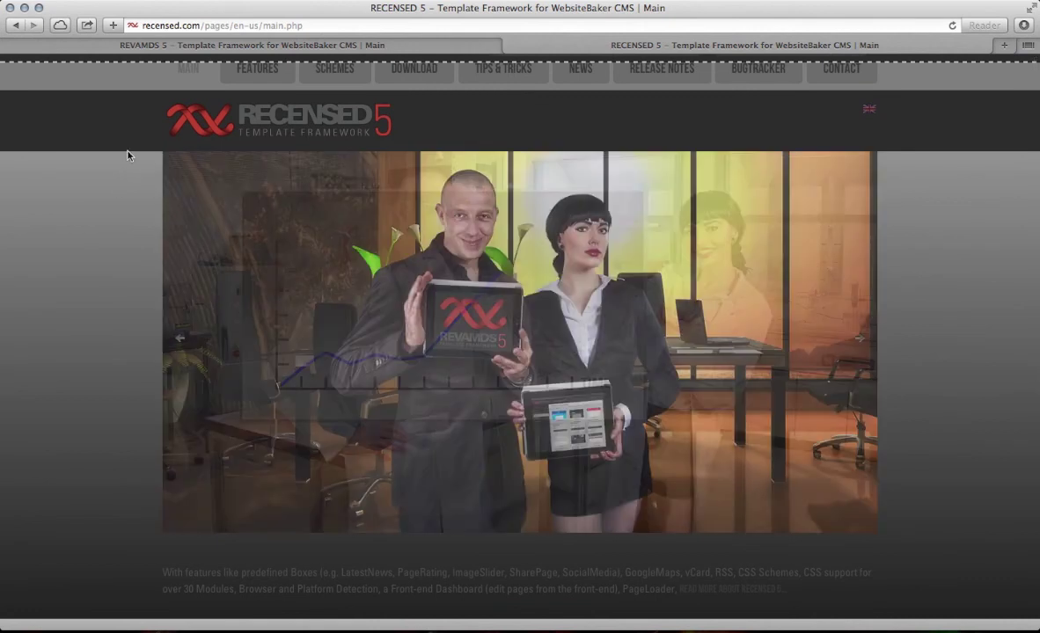
# Step: Look over the RECENSED 5 main page, and open the CSS schemes overview in the configuration
pyautogui.scroll(-2, 147, 278)
pyautogui.scroll(-5, 147, 278)
pyautogui.scroll(5, 146, 276)
pyautogui.scroll(-5, 146, 278)
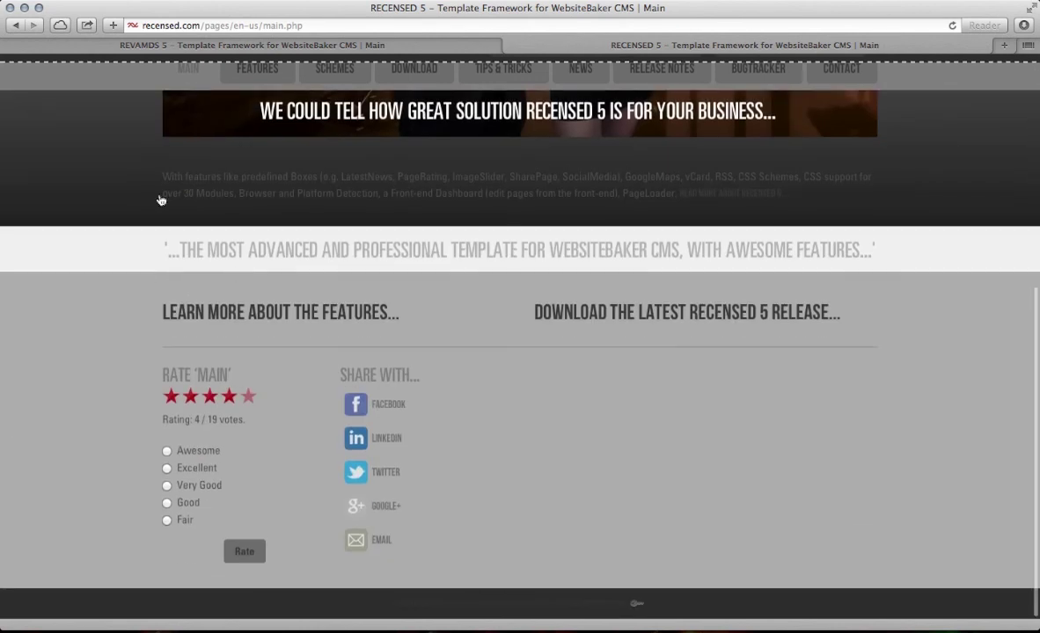
pyautogui.scroll(5, 516, 377)
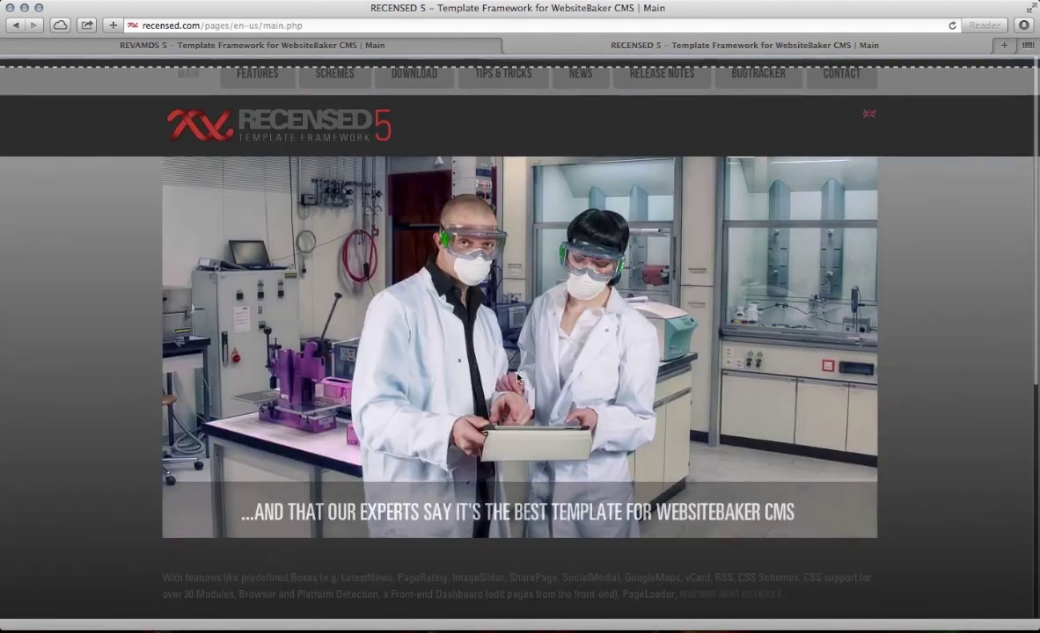
pyautogui.moveTo(723, 61)
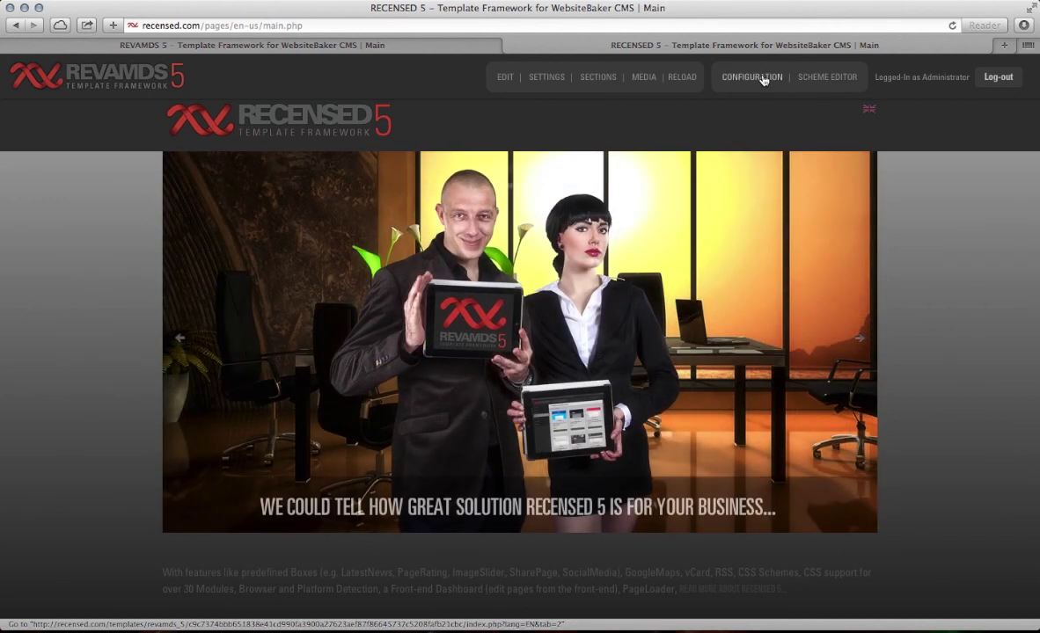
pyautogui.click(764, 79)
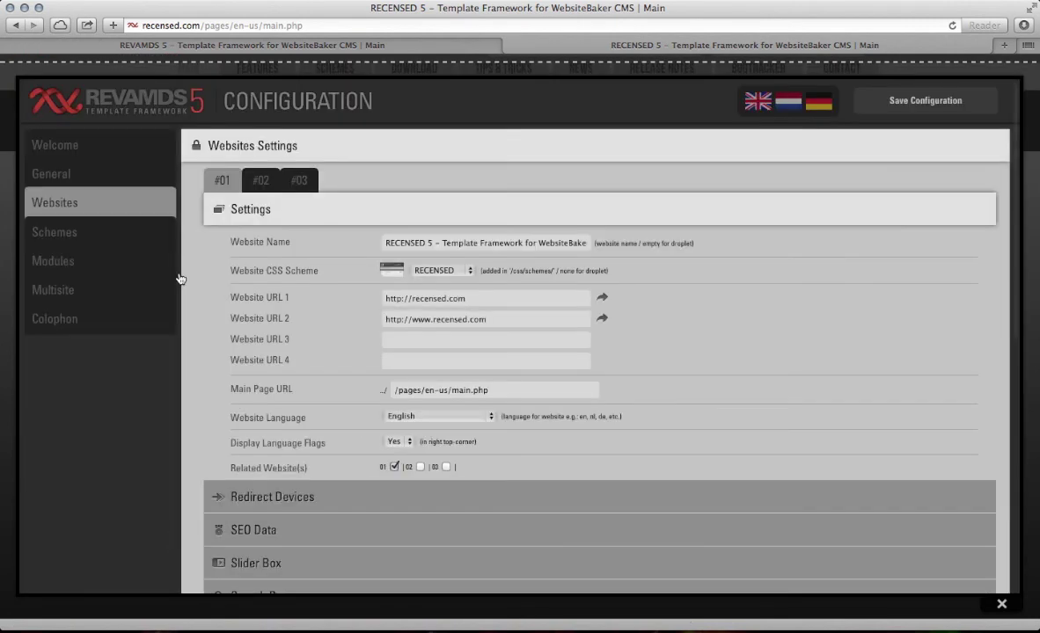
pyautogui.click(59, 233)
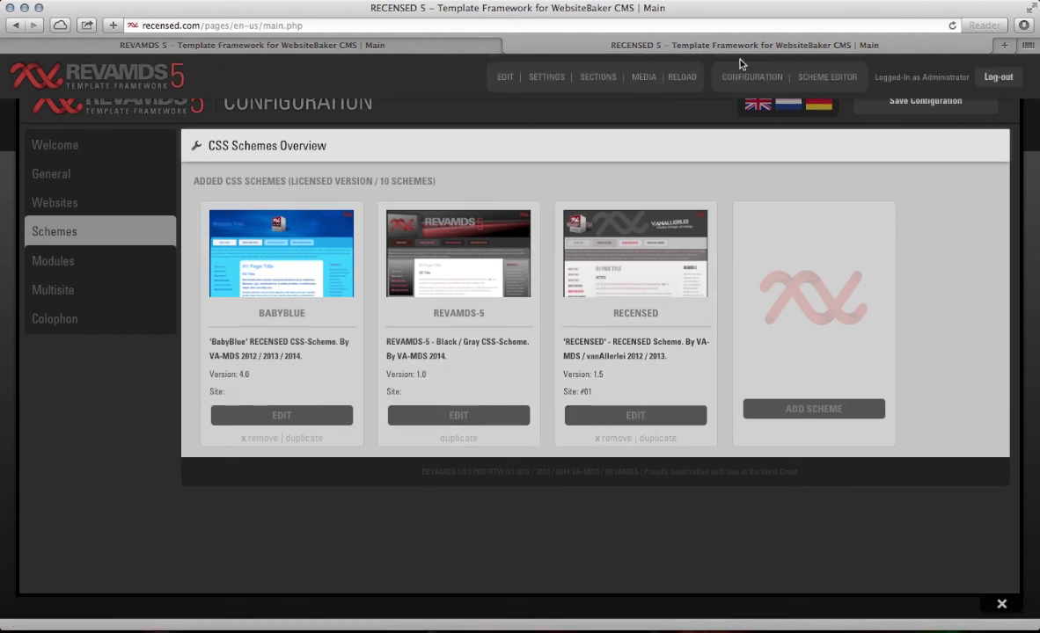
# Step: Open the RECENSED scheme in the CSS scheme editor, look over its live preview, and close the editor
pyautogui.click(810, 77)
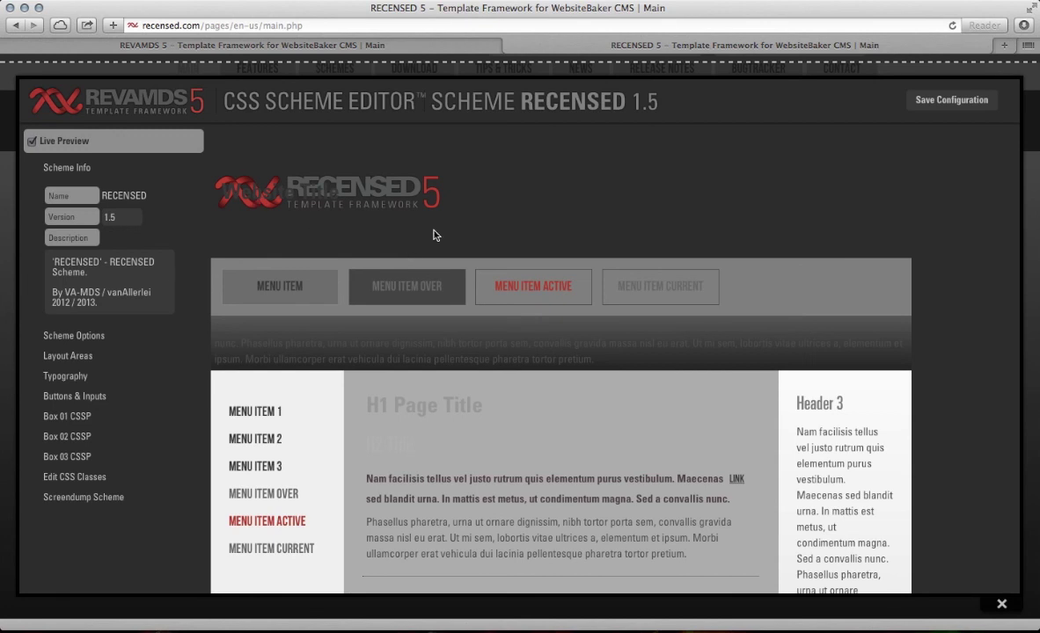
pyautogui.scroll(-3, 434, 232)
pyautogui.scroll(3, 433, 232)
pyautogui.click(1001, 604)
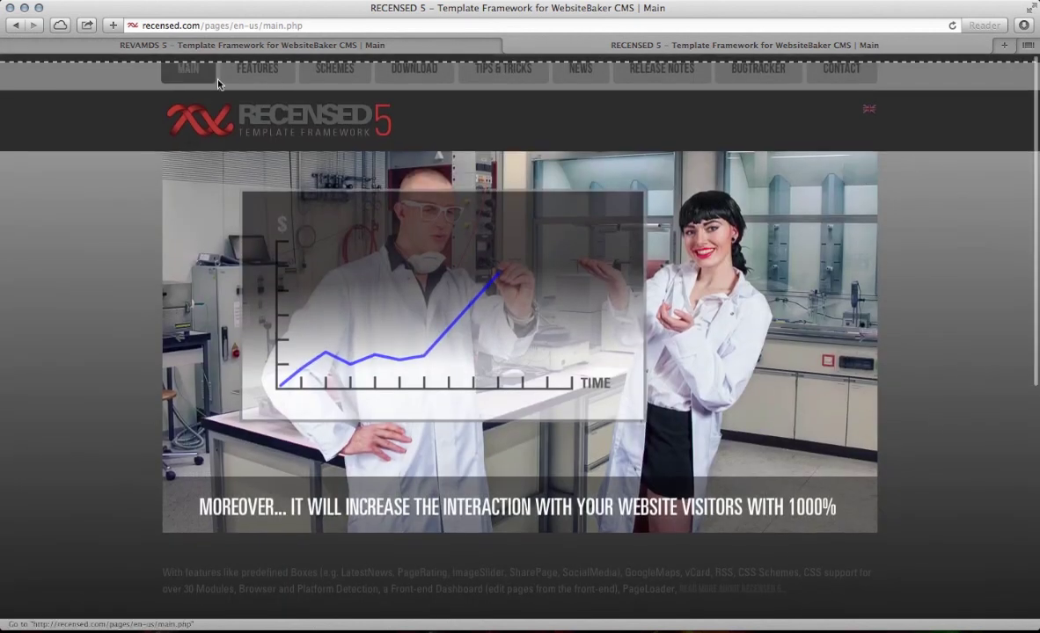
# Step: Look over the main page, reopen the RECENSED scheme in the scheme editor, and review its name, version and description
pyautogui.scroll(-5, 120, 384)
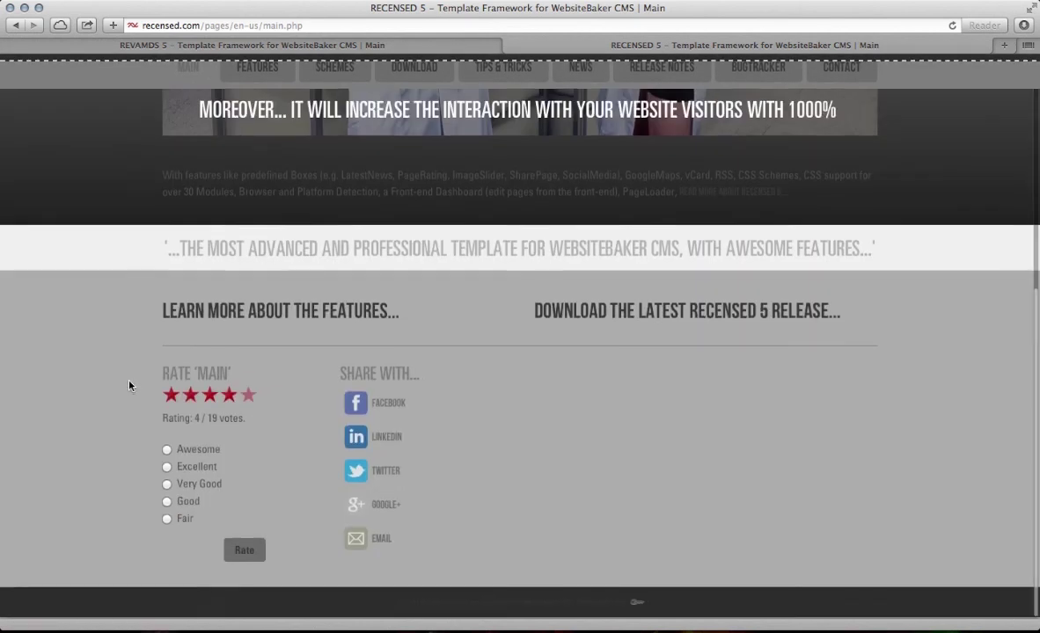
pyautogui.scroll(5, 130, 388)
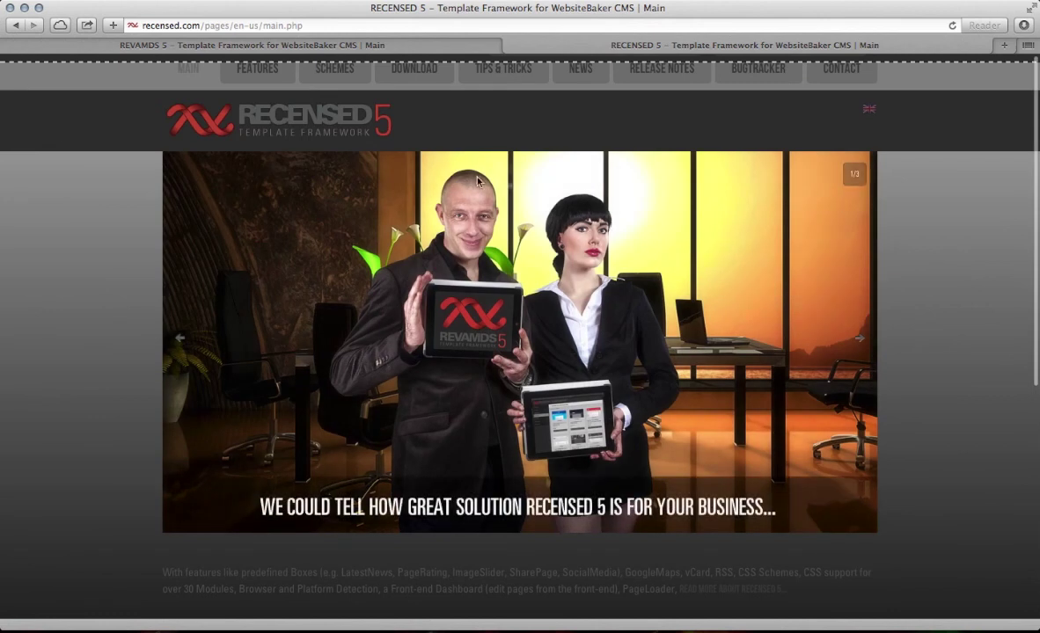
pyautogui.scroll(-3, 912, 492)
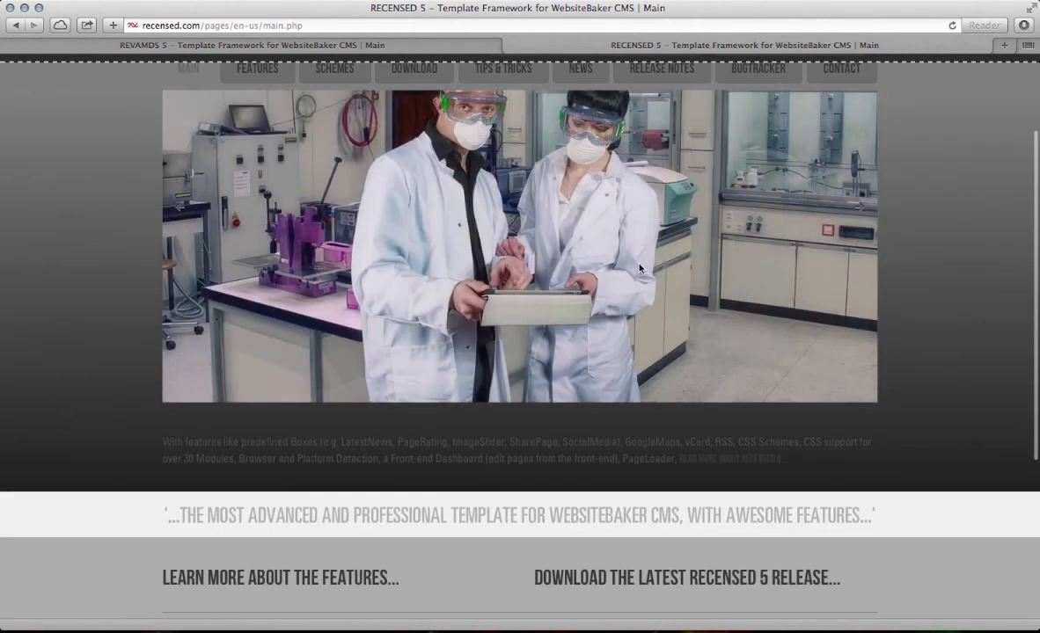
pyautogui.scroll(-3, 589, 242)
pyautogui.scroll(4, 589, 242)
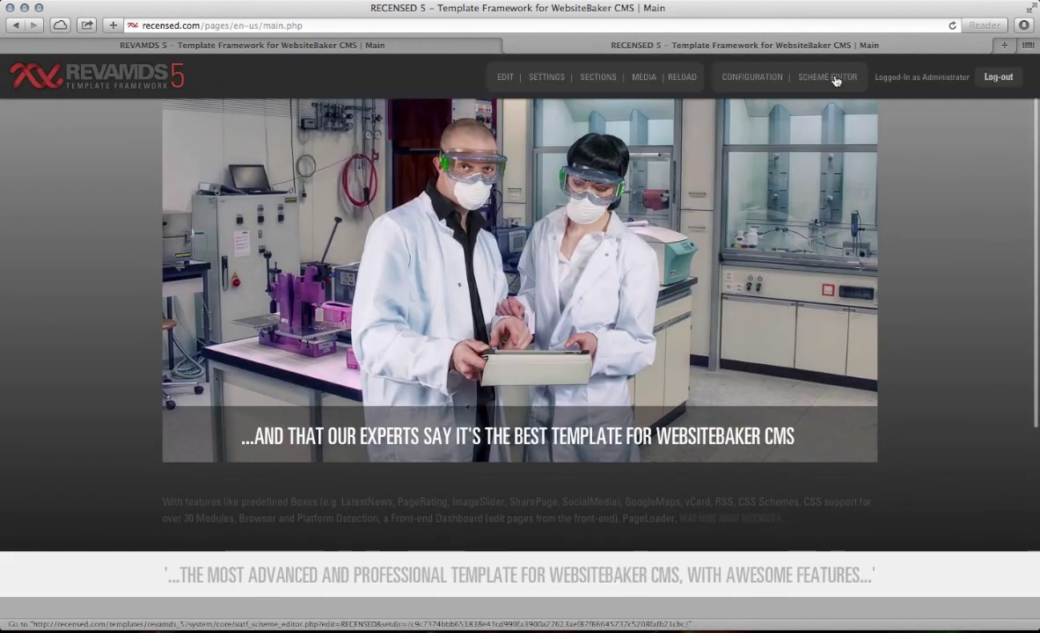
pyautogui.click(827, 60)
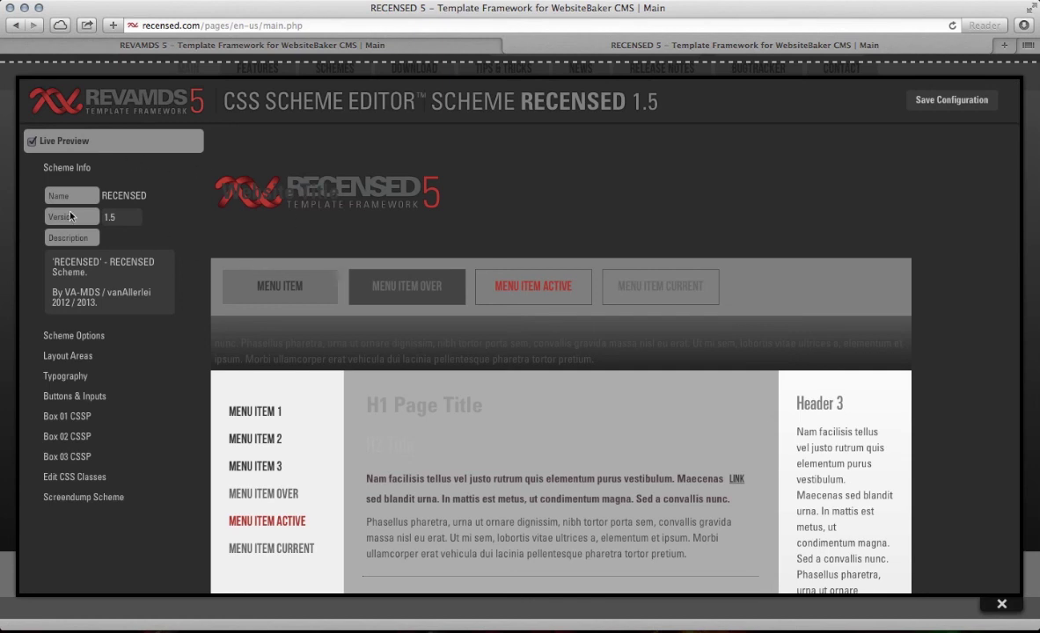
pyautogui.click(117, 194)
pyautogui.click(115, 217)
pyautogui.moveTo(119, 225); pyautogui.dragTo(108, 232)
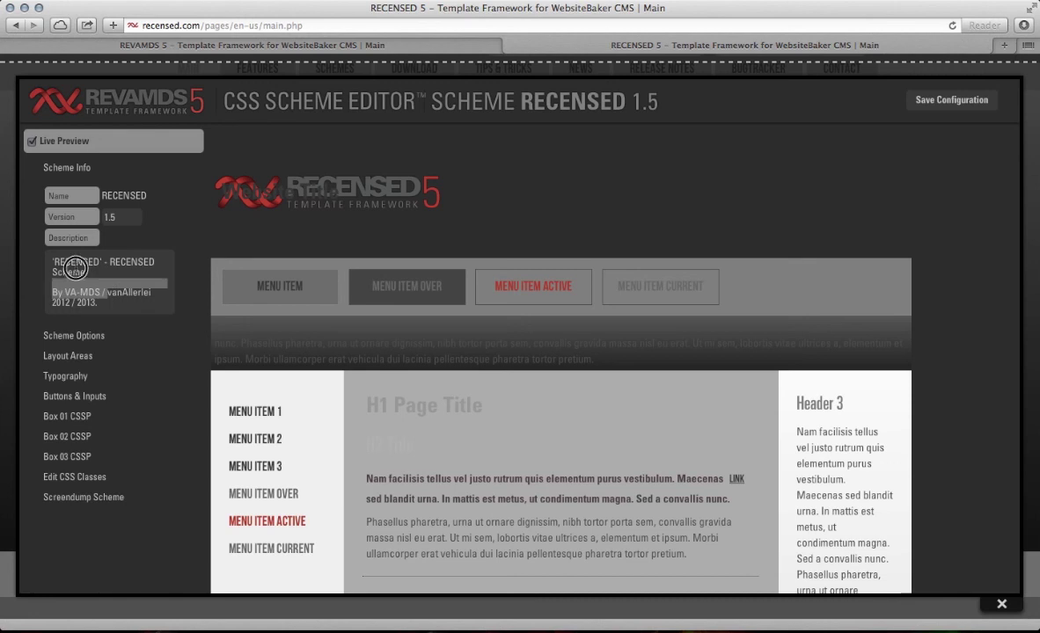
pyautogui.click(115, 305)
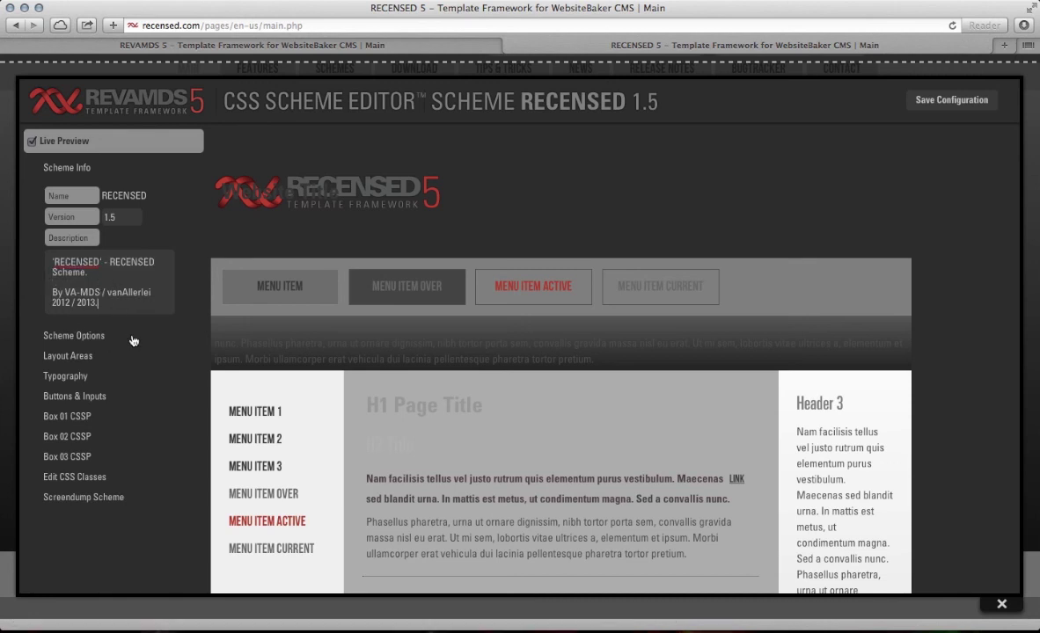
# Step: Review the scheme options, including the choices for TextResizer Theme, PageLoader and Compatibility Notification
pyautogui.click(88, 336)
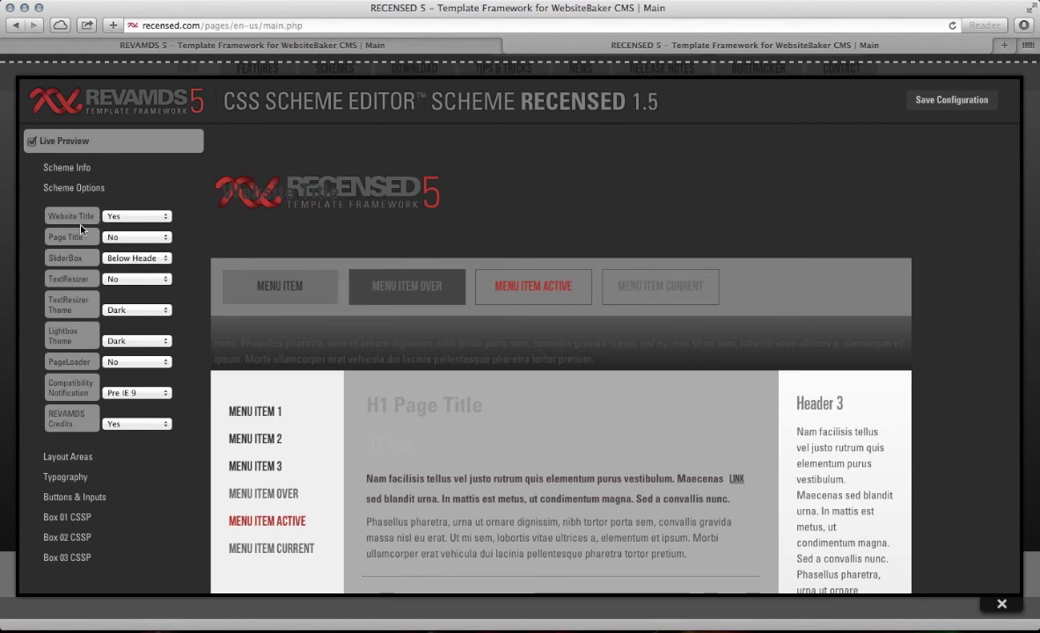
pyautogui.click(128, 309)
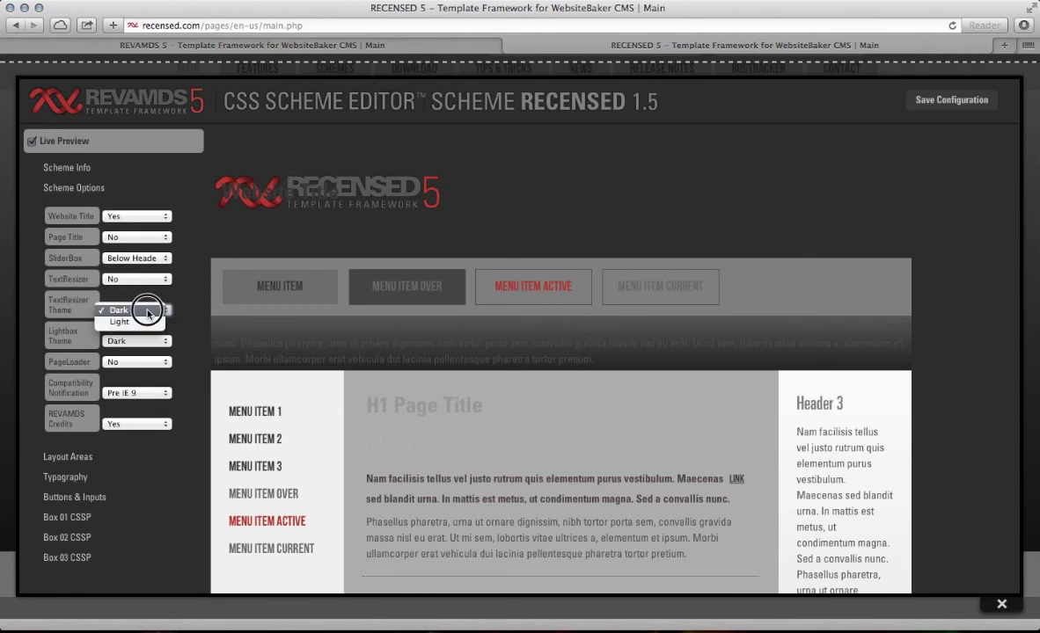
pyautogui.click(182, 299)
pyautogui.click(137, 369)
pyautogui.click(182, 375)
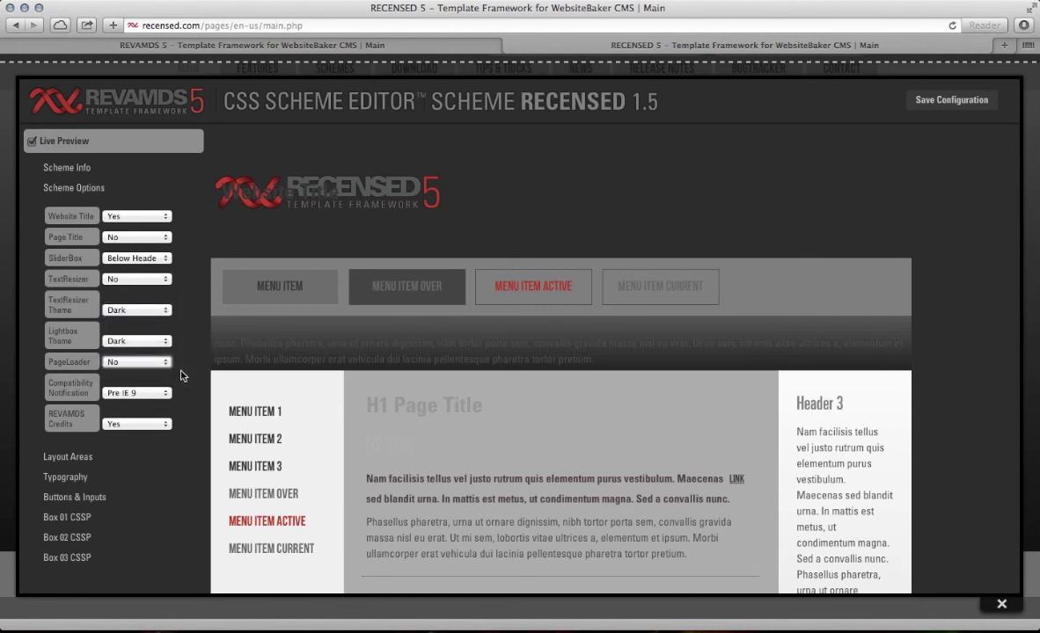
pyautogui.click(138, 392)
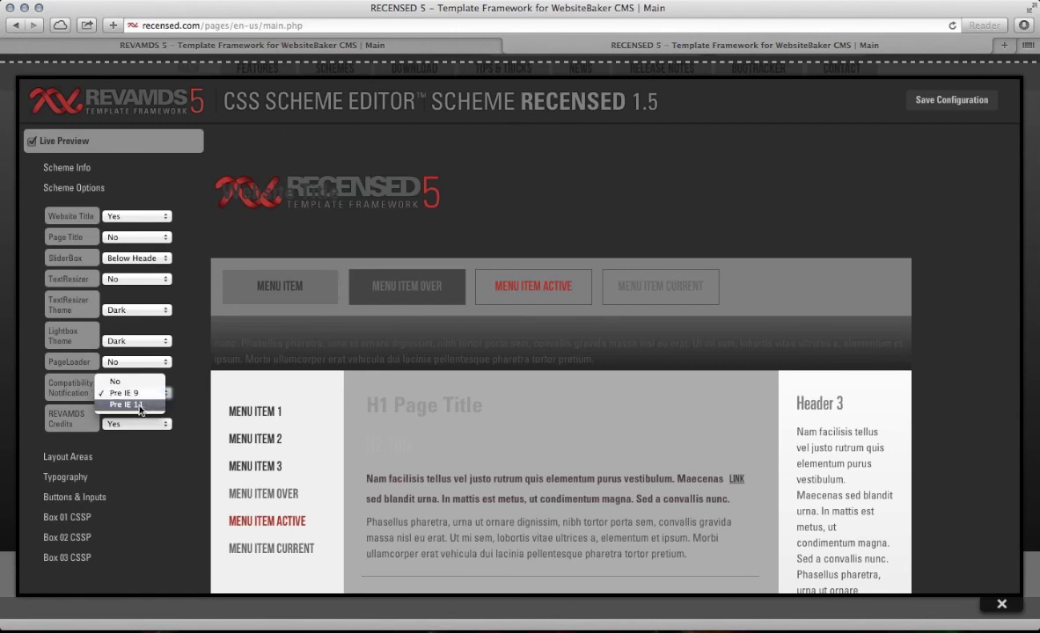
pyautogui.click(128, 392)
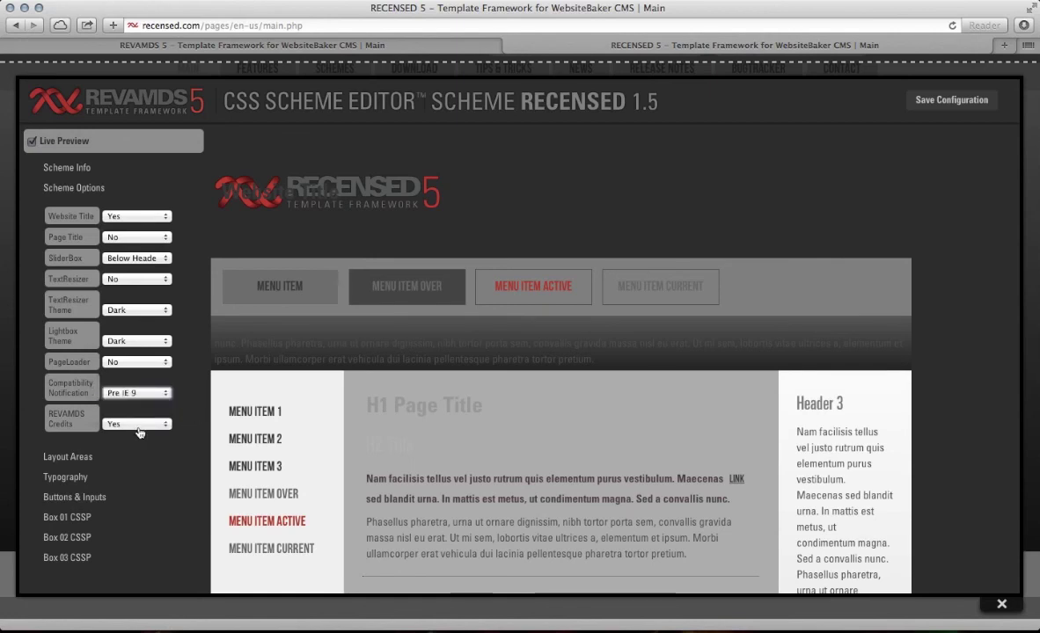
# Step: Review the scheme's layout area settings, including the choices for Sidebar Menu
pyautogui.click(78, 457)
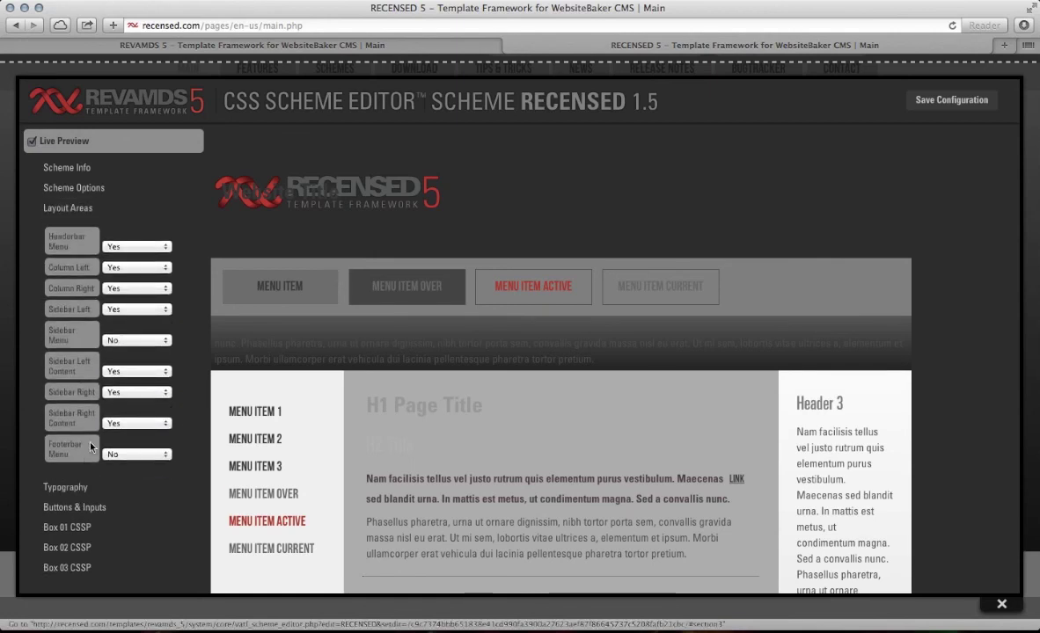
pyautogui.click(123, 339)
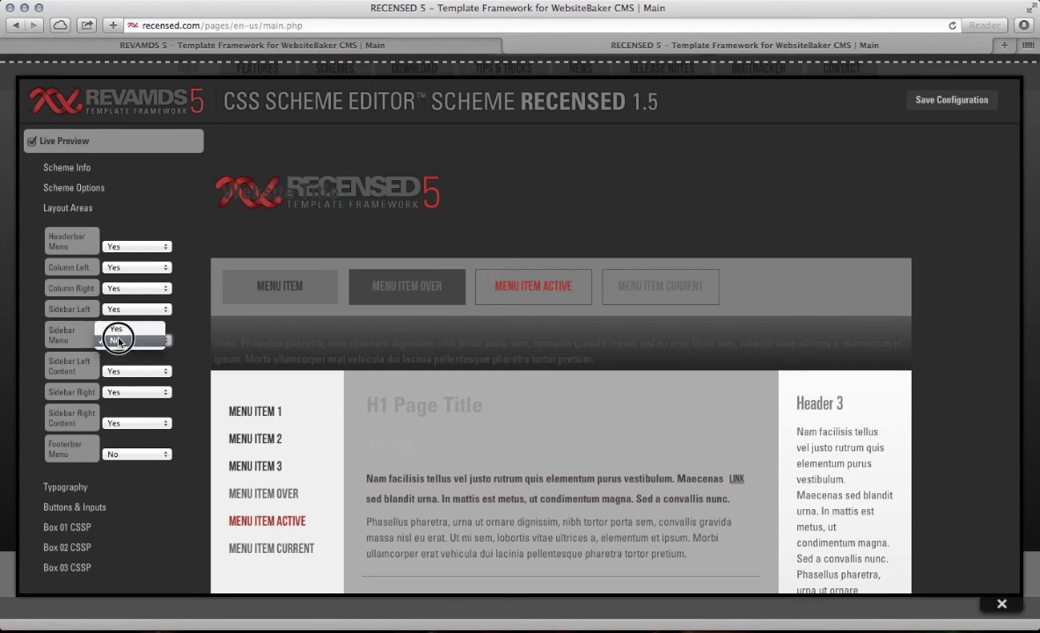
pyautogui.click(132, 339)
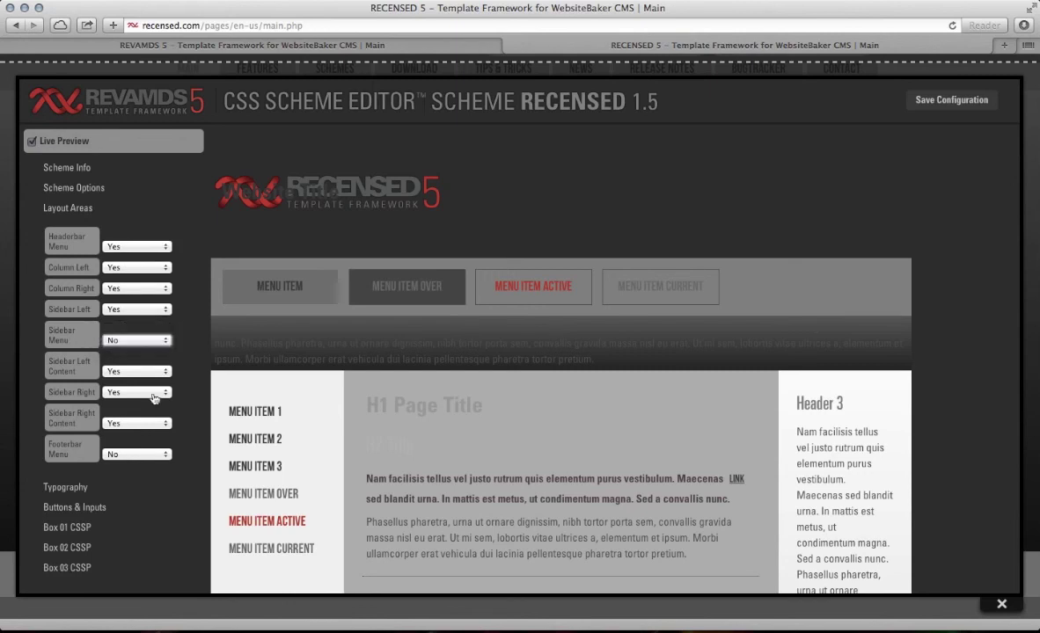
# Step: Set the H1 heading colour to the dark purple #6b204d in the scheme's typography settings
pyautogui.click(80, 489)
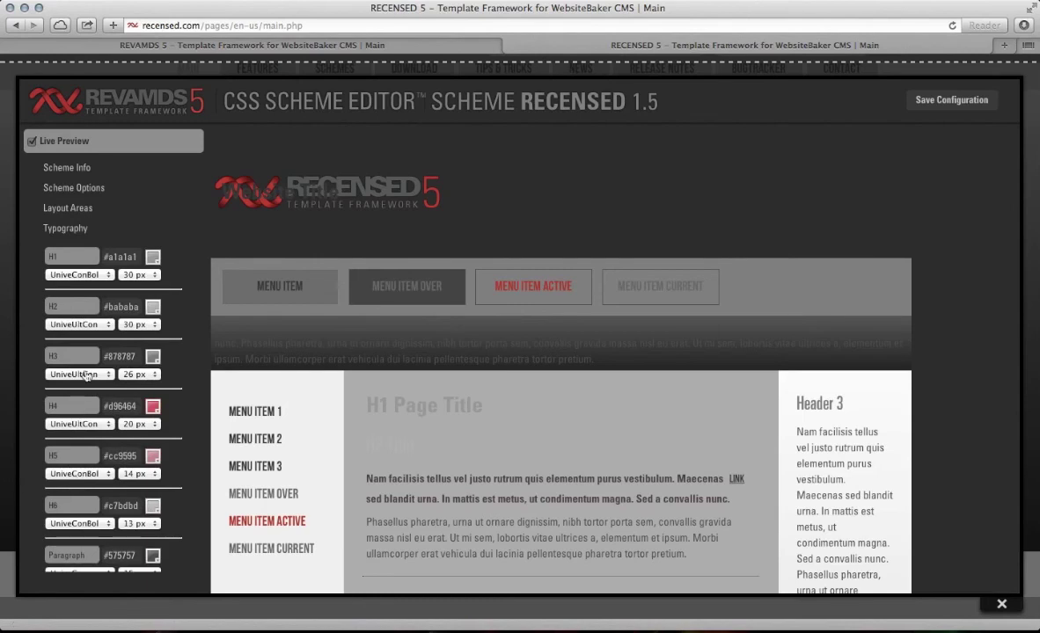
pyautogui.scroll(-1, 106, 370)
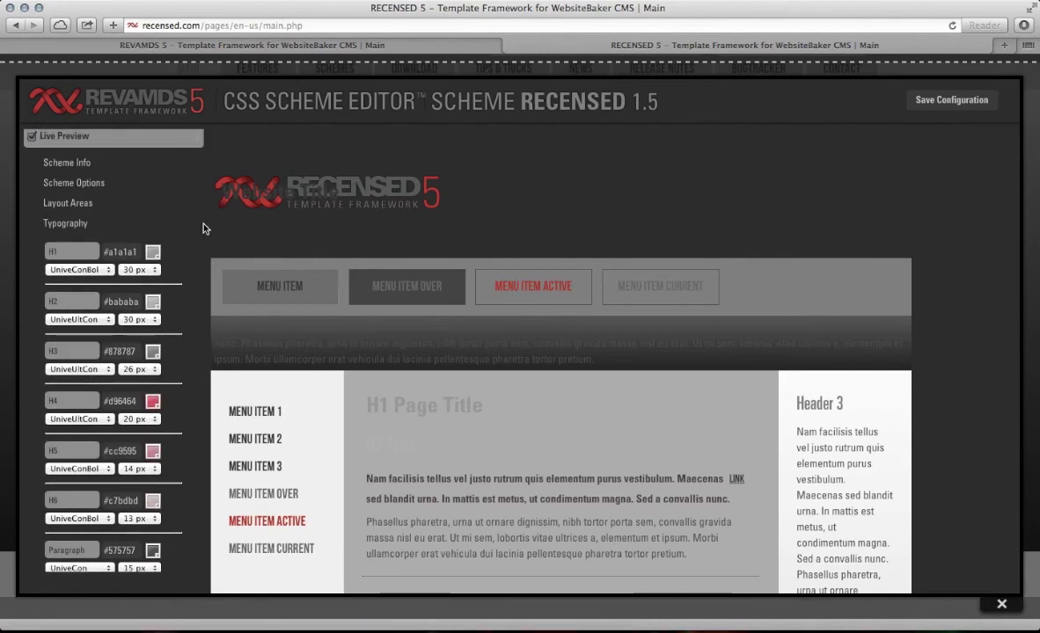
pyautogui.click(152, 253)
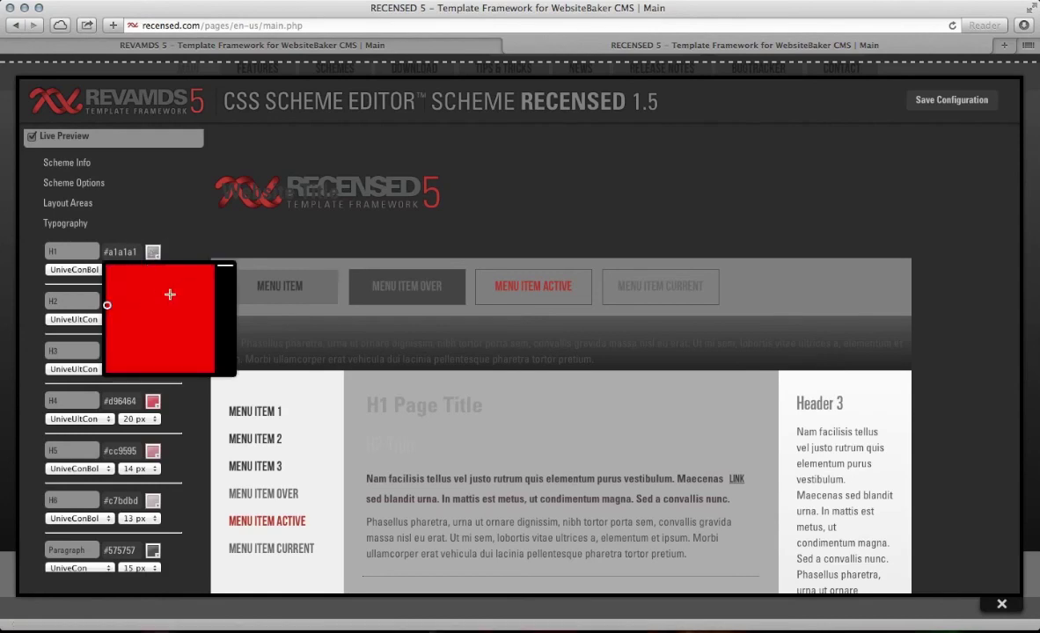
pyautogui.click(152, 253)
pyautogui.click(152, 253)
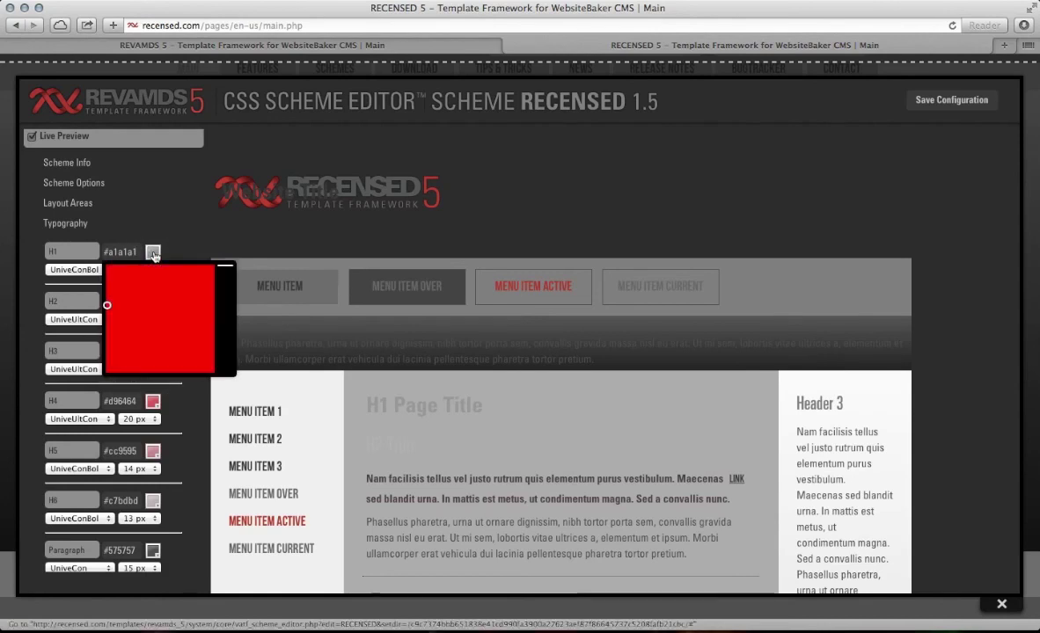
pyautogui.moveTo(225, 270)
pyautogui.mouseDown()
pyautogui.moveTo(220, 290)
pyautogui.moveTo(222, 274)
pyautogui.mouseUp()
pyautogui.moveTo(162, 290); pyautogui.dragTo(183, 329)
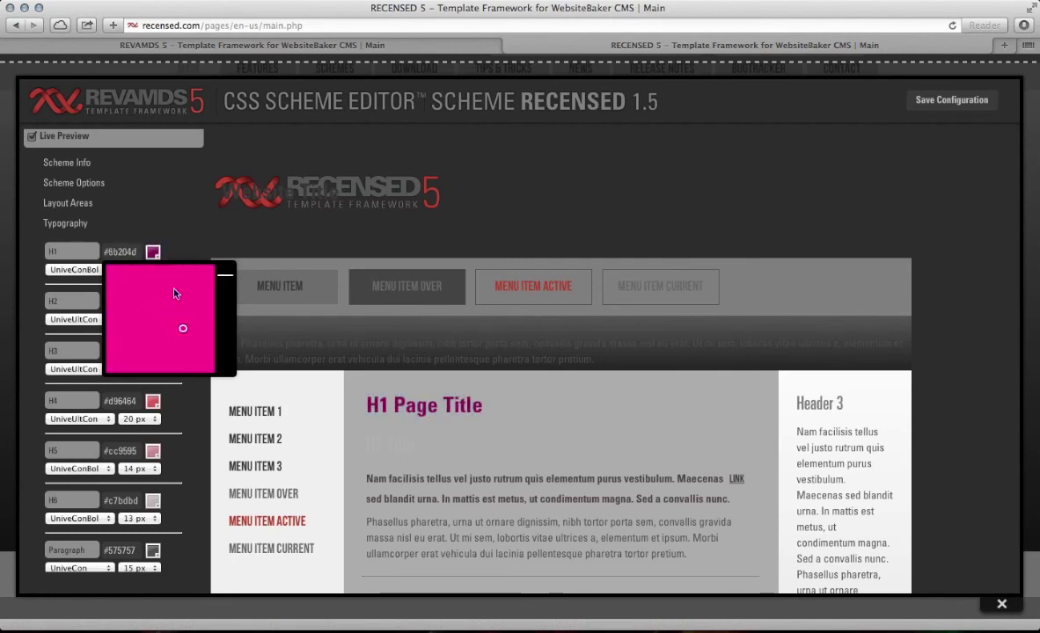
pyautogui.click(177, 242)
pyautogui.click(153, 255)
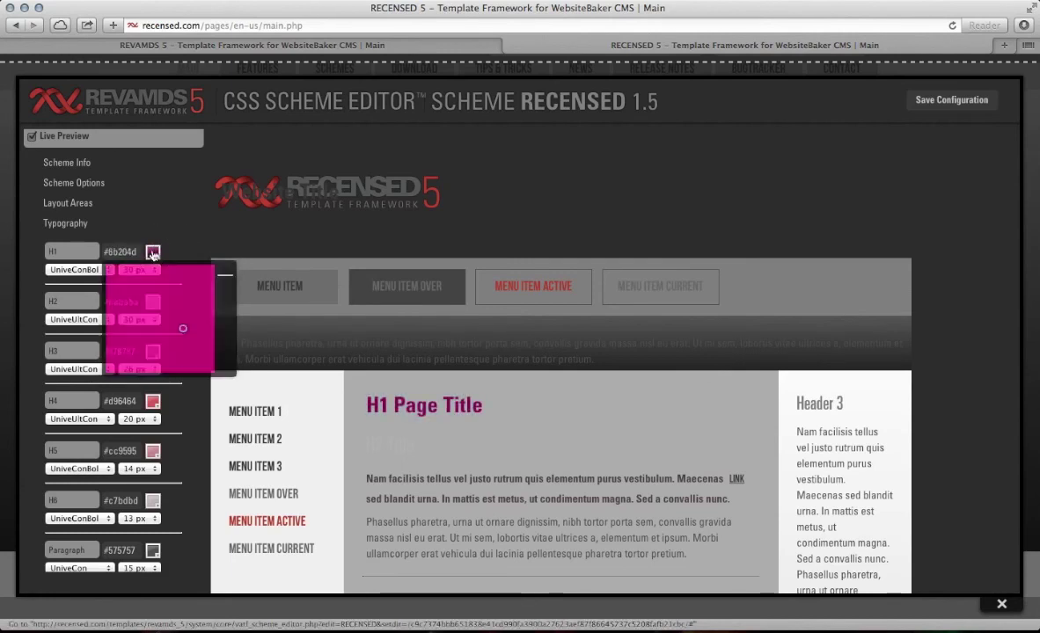
pyautogui.click(191, 216)
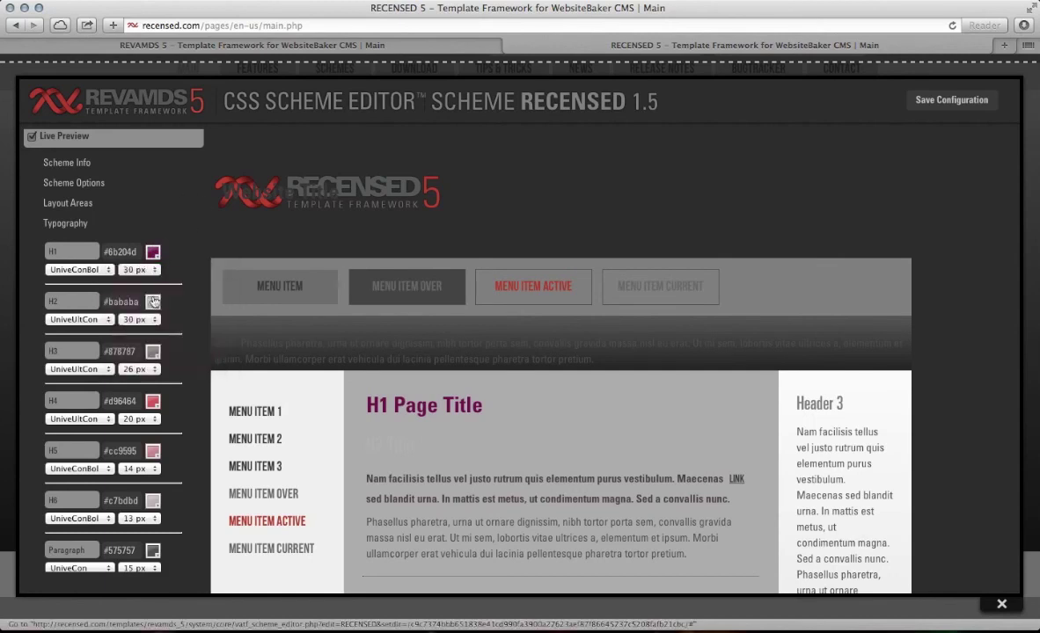
# Step: Check the H2 heading's colour picker without changing the colour, and save the scheme configuration
pyautogui.click(153, 302)
pyautogui.click(203, 213)
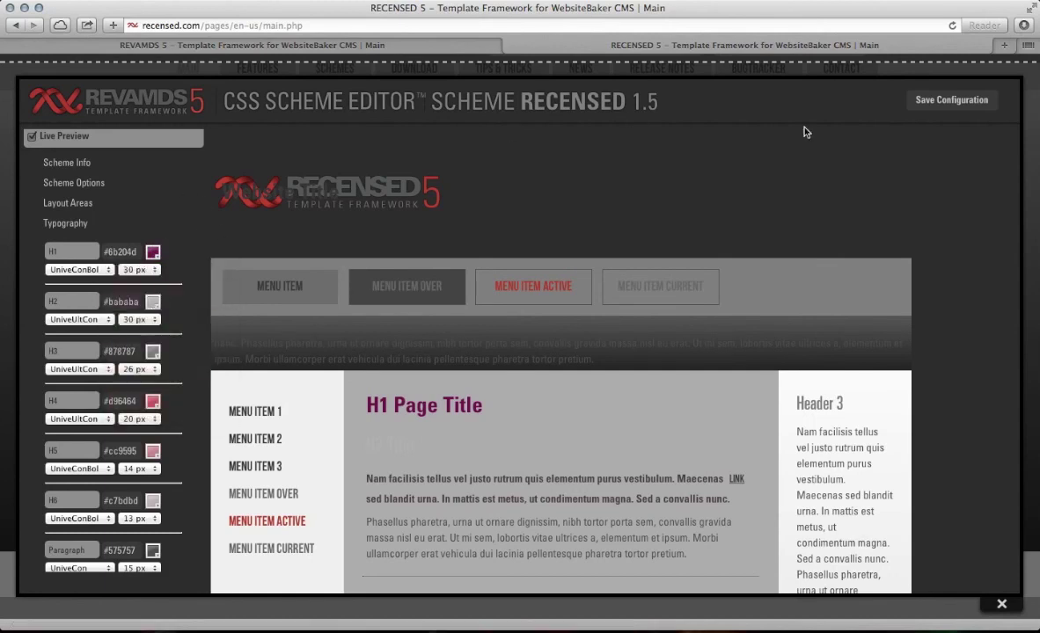
pyautogui.click(932, 102)
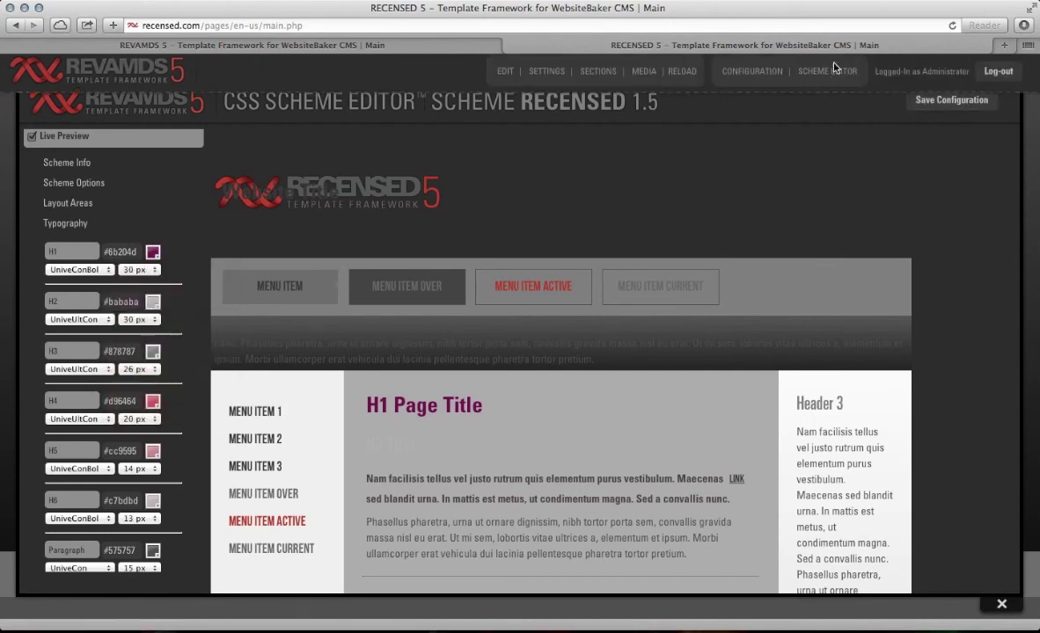
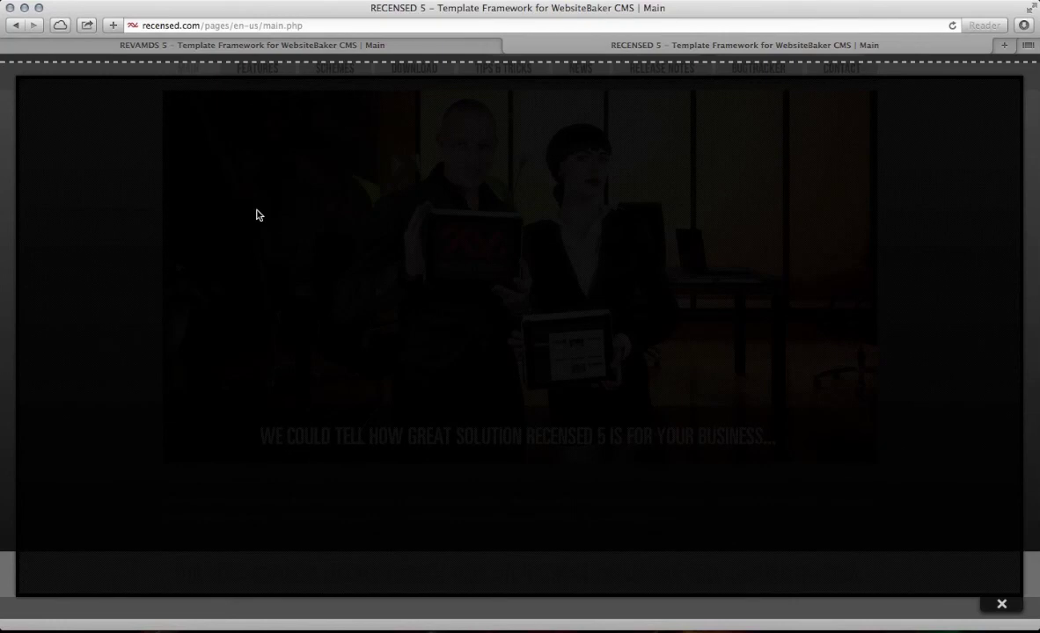
# Step: Try to reopen the scheme editor, and open the RECENSED 5 configuration
pyautogui.moveTo(847, 70)
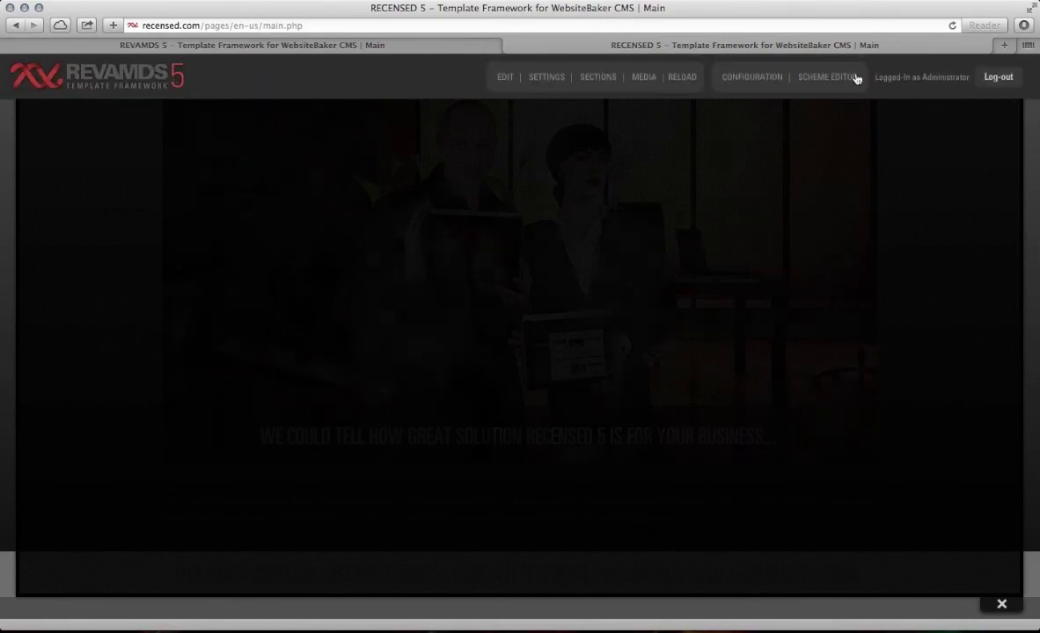
pyautogui.click(826, 79)
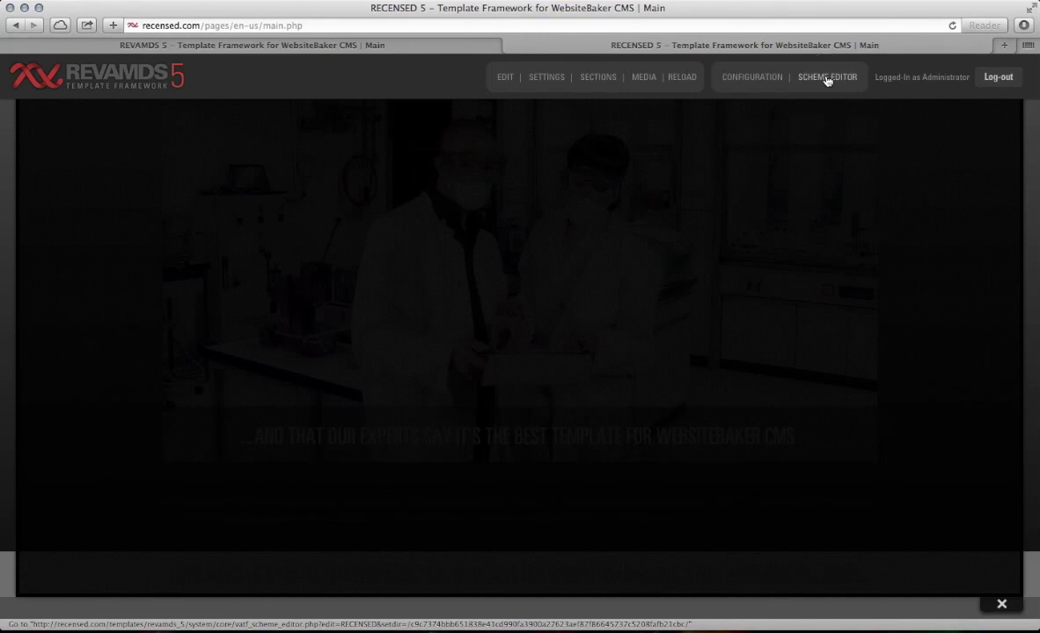
pyautogui.click(747, 78)
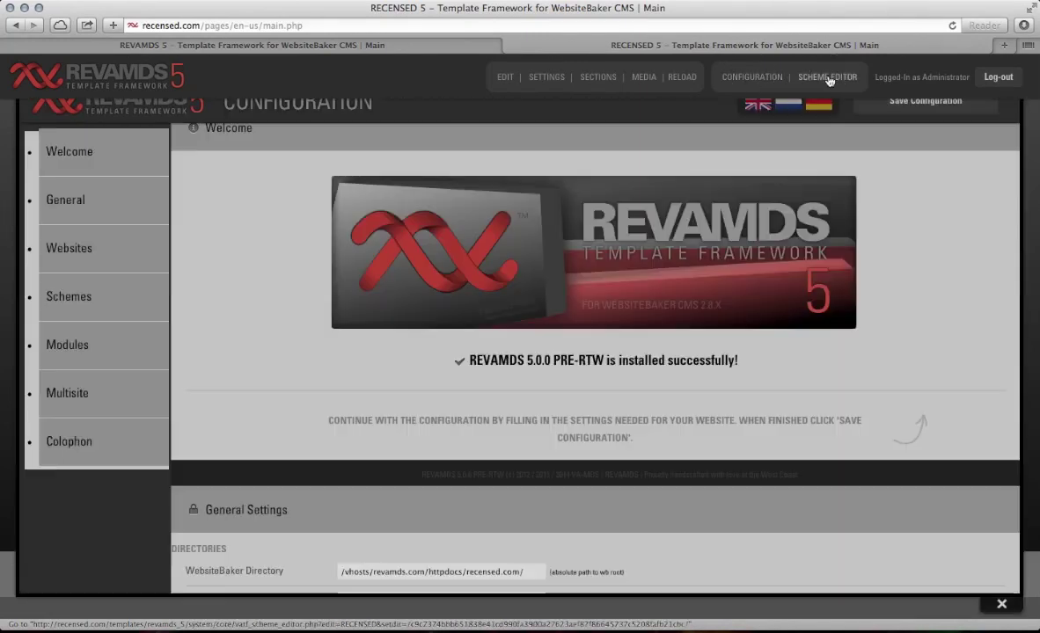
# Step: Set the H1 heading colour to dark blue #334385 in the scheme's typography settings and save the scheme configuration
pyautogui.click(829, 81)
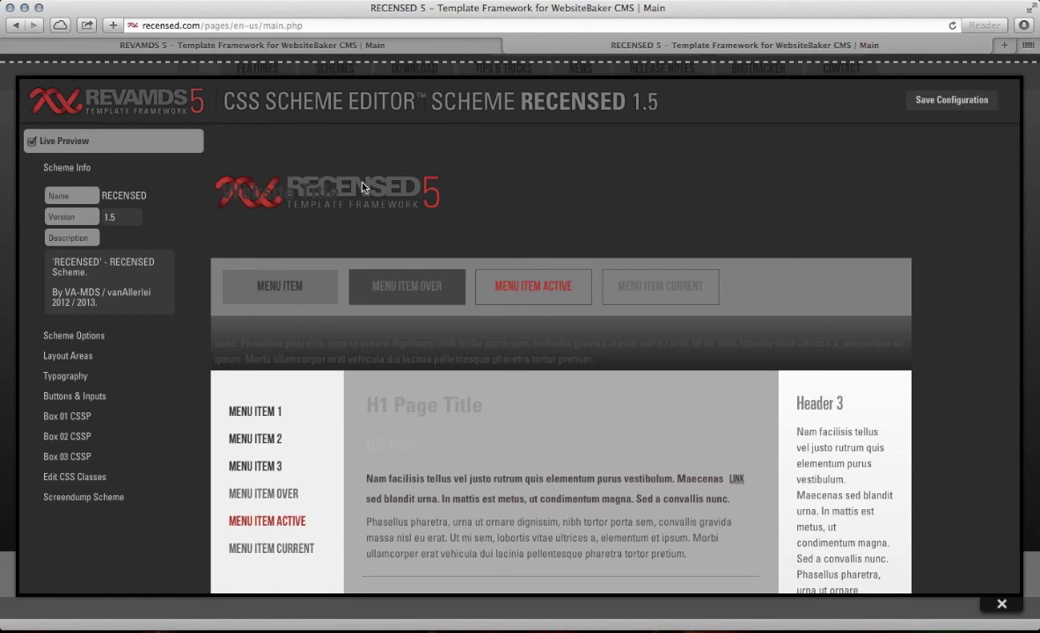
pyautogui.click(68, 376)
pyautogui.click(158, 260)
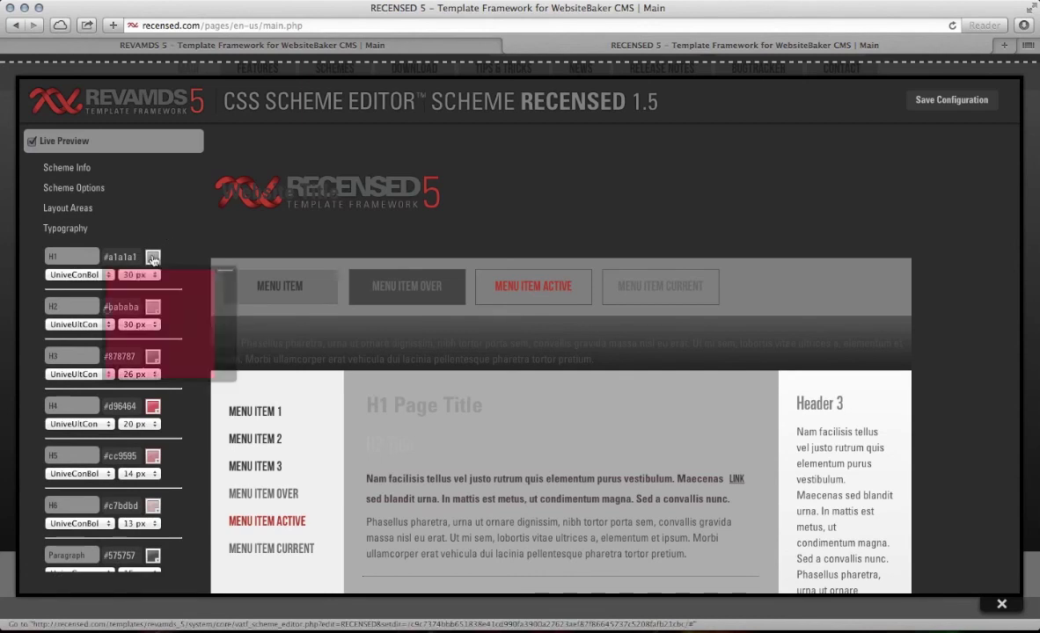
pyautogui.click(141, 311)
pyautogui.moveTo(142, 311)
pyautogui.mouseDown()
pyautogui.moveTo(167, 301)
pyautogui.moveTo(221, 338)
pyautogui.moveTo(225, 306)
pyautogui.moveTo(162, 281)
pyautogui.moveTo(188, 320)
pyautogui.moveTo(157, 322)
pyautogui.mouseUp()
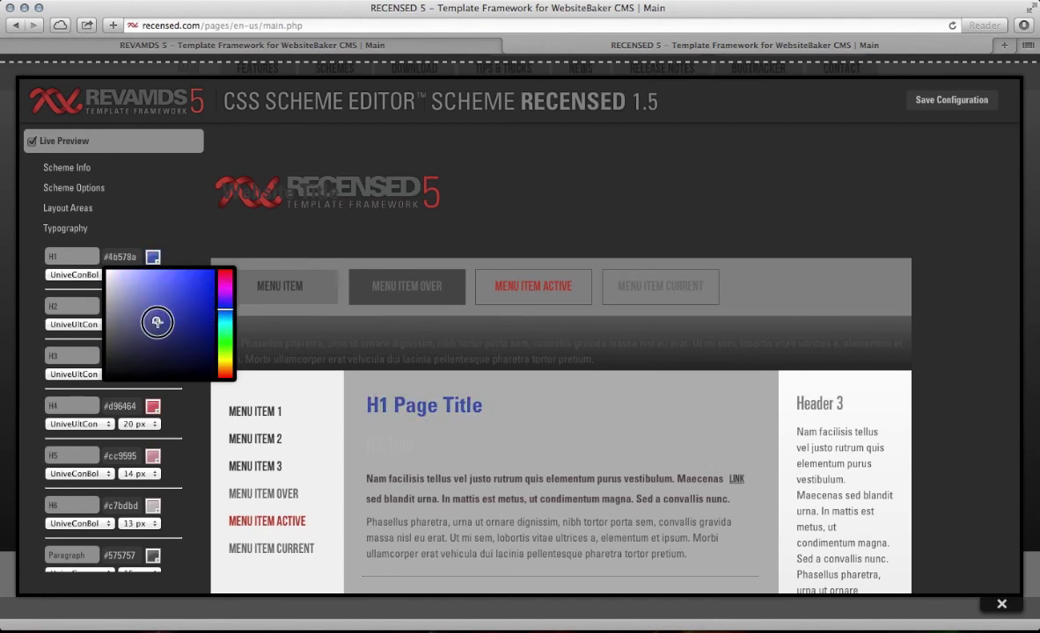
pyautogui.click(203, 255)
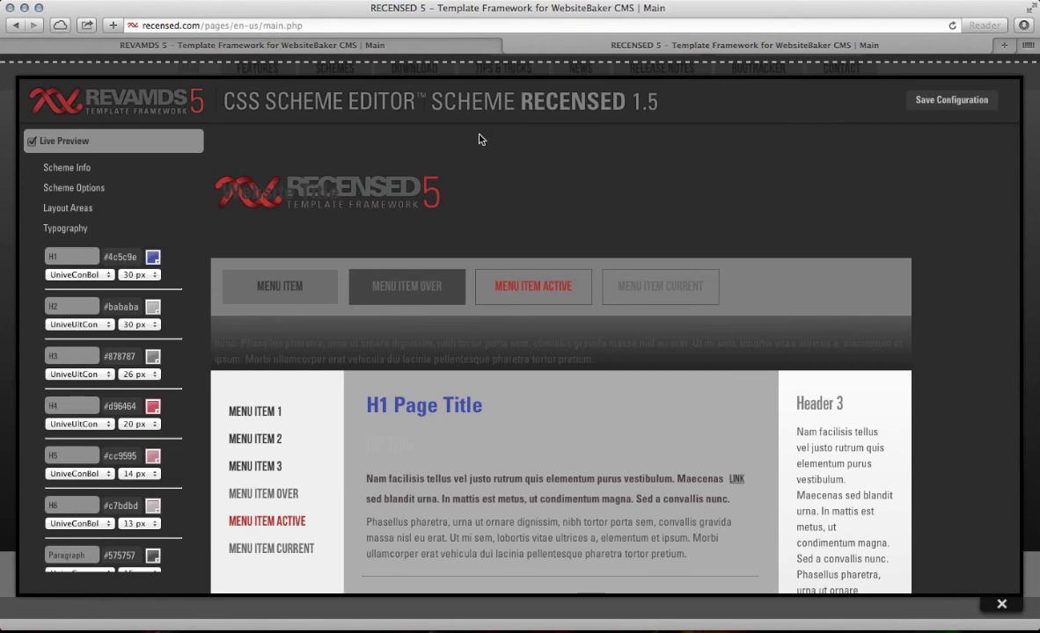
pyautogui.click(154, 257)
pyautogui.moveTo(163, 302); pyautogui.dragTo(191, 312)
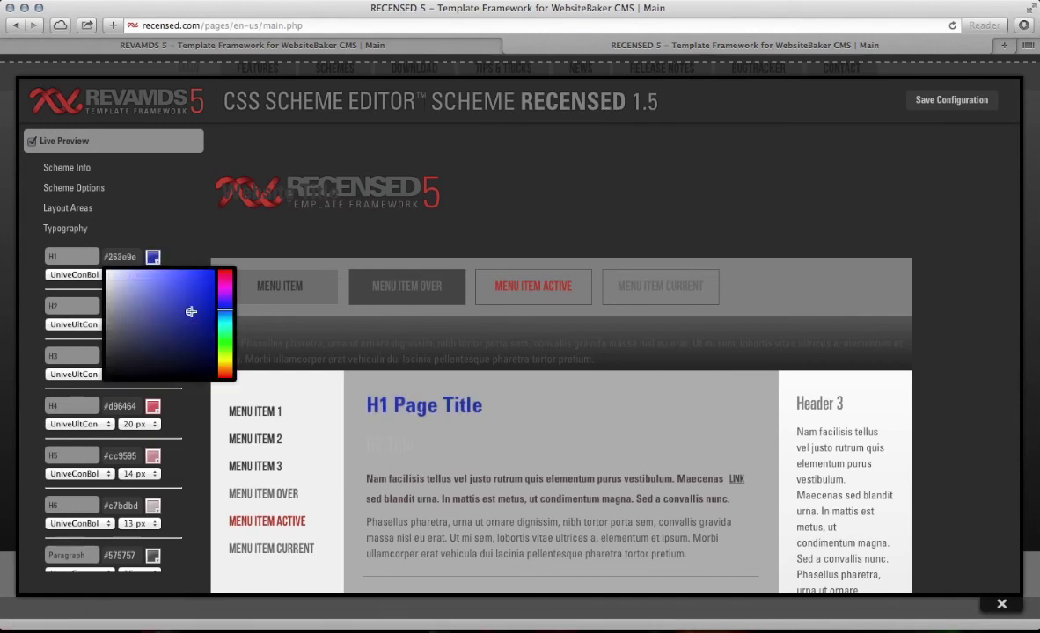
pyautogui.moveTo(229, 343); pyautogui.dragTo(172, 322)
pyautogui.click(946, 103)
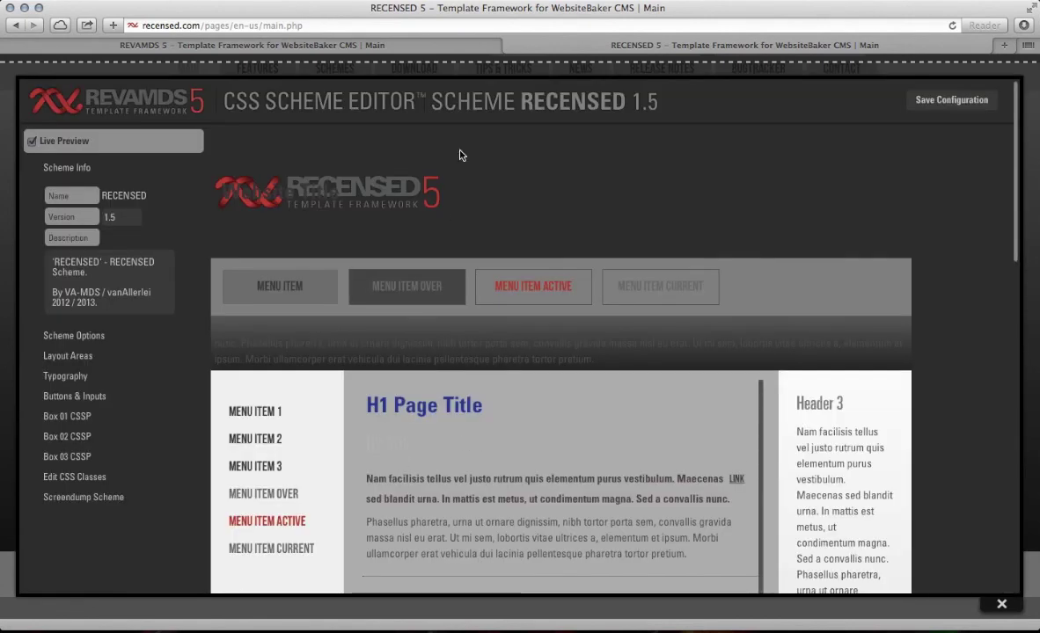
# Step: Reload the main page and examine the heading colours on it and on the Features page
pyautogui.moveTo(662, 68)
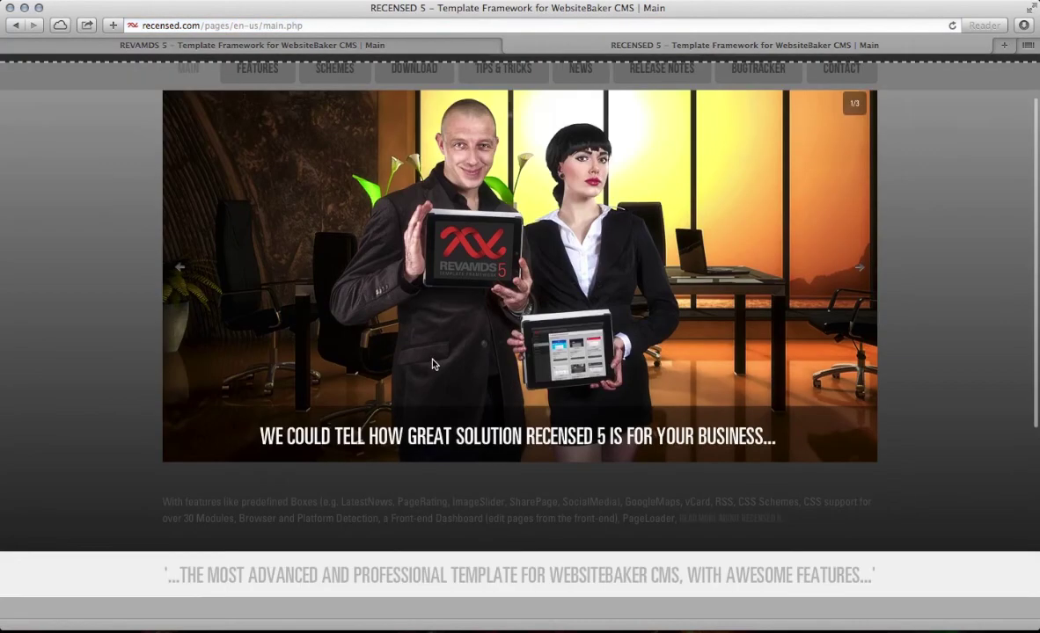
pyautogui.scroll(-5, 431, 364)
pyautogui.scroll(5, 433, 366)
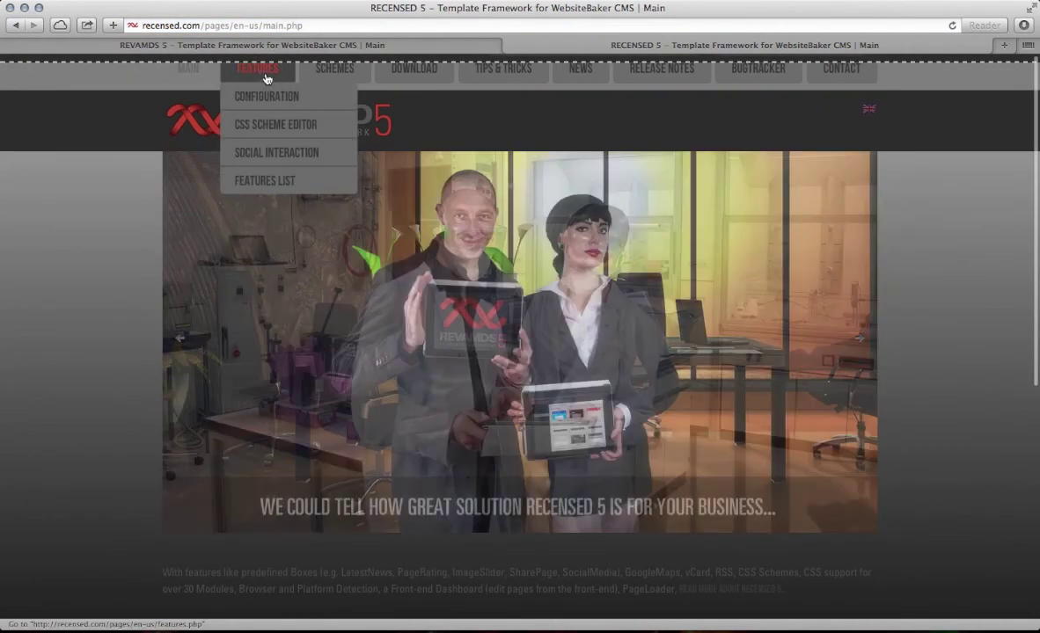
pyautogui.click(266, 80)
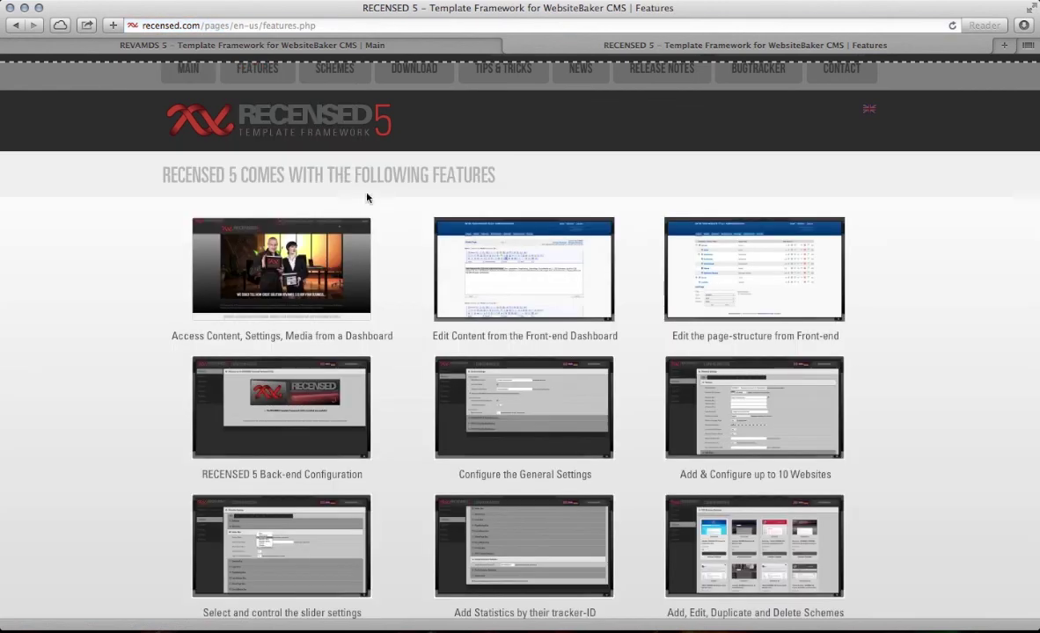
pyautogui.scroll(-10, 367, 197)
pyautogui.scroll(10, 361, 204)
pyautogui.scroll(-5, 361, 204)
pyautogui.scroll(5, 364, 199)
# Step: Reopen the scheme editor and set the H2 heading colour to bright blue #2e4de6 in the typography settings
pyautogui.moveTo(574, 58)
pyautogui.click(827, 71)
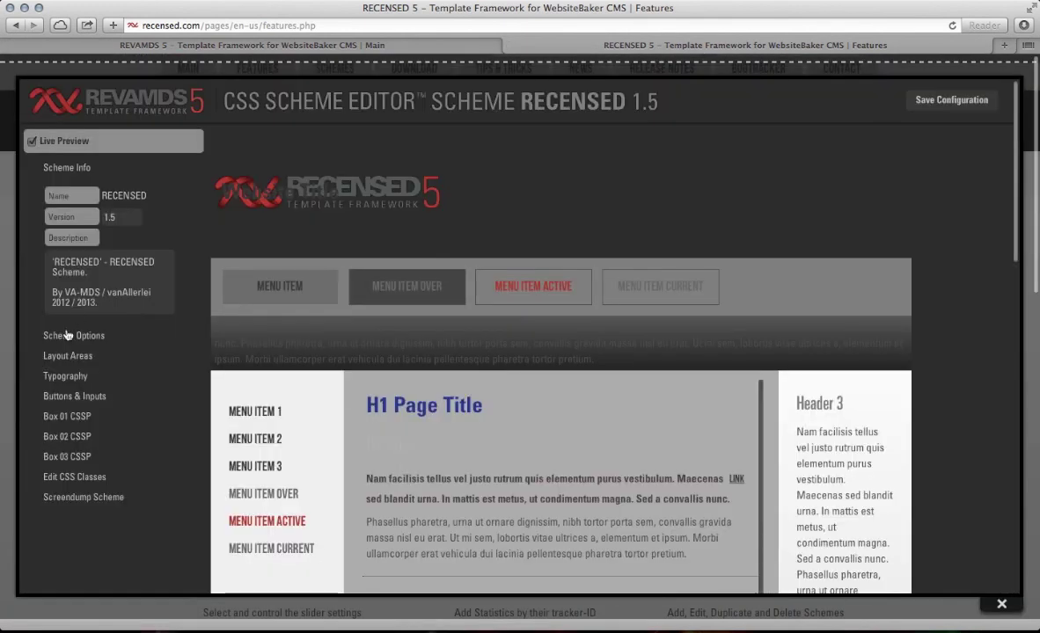
pyautogui.click(68, 380)
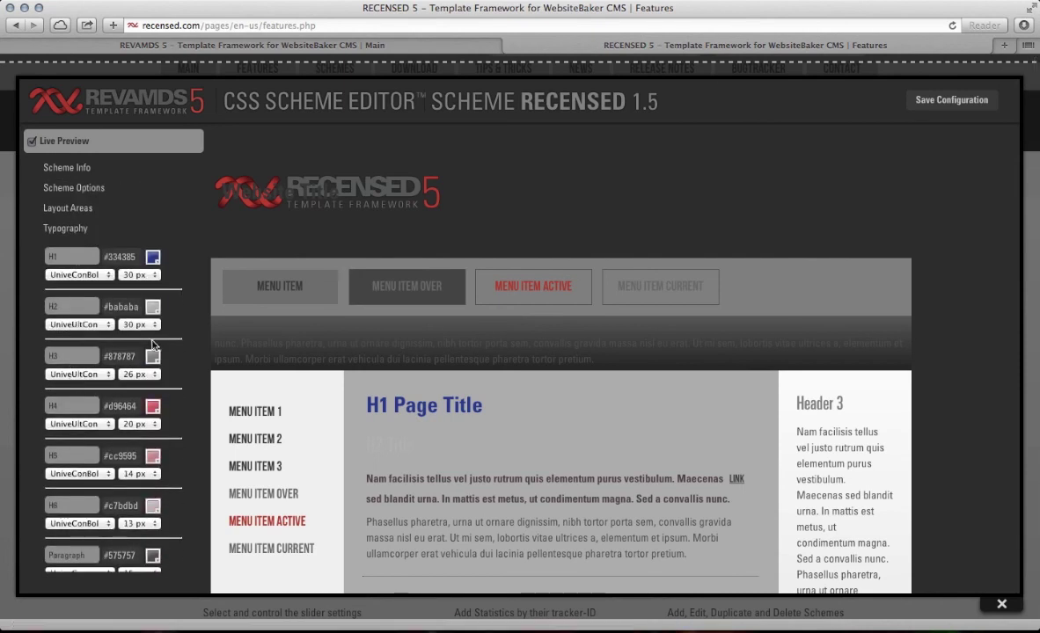
pyautogui.click(153, 307)
pyautogui.moveTo(153, 334); pyautogui.dragTo(195, 331)
pyautogui.moveTo(225, 368)
pyautogui.mouseDown()
pyautogui.moveTo(225, 378)
pyautogui.moveTo(226, 358)
pyautogui.moveTo(216, 399)
pyautogui.moveTo(222, 362)
pyautogui.mouseUp()
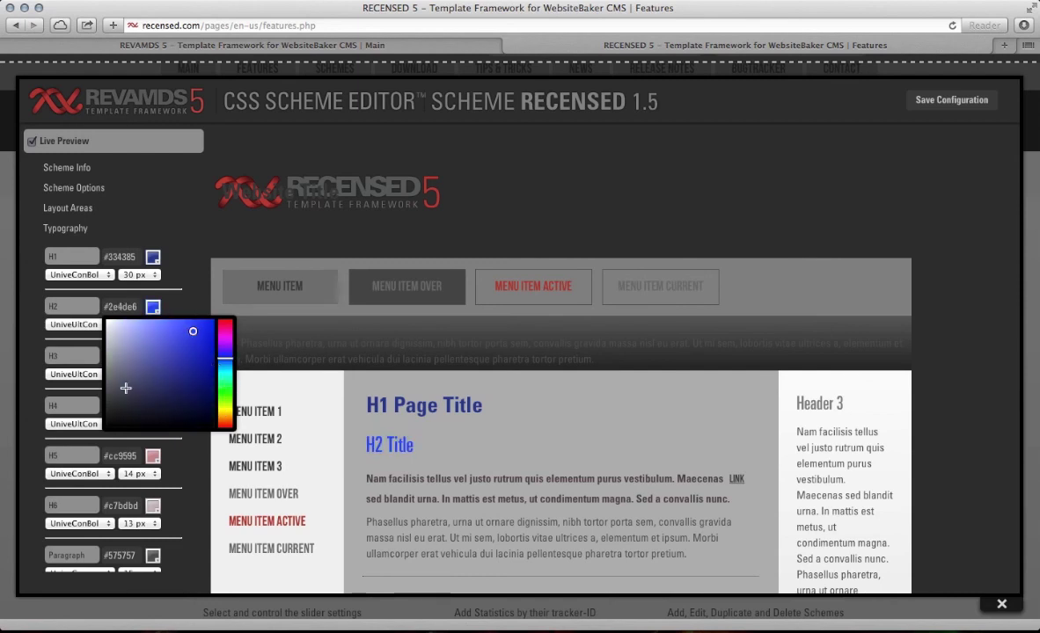
pyautogui.click(50, 343)
# Step: Set the H3 heading colour to green #6e941b and save the scheme configuration
pyautogui.click(153, 356)
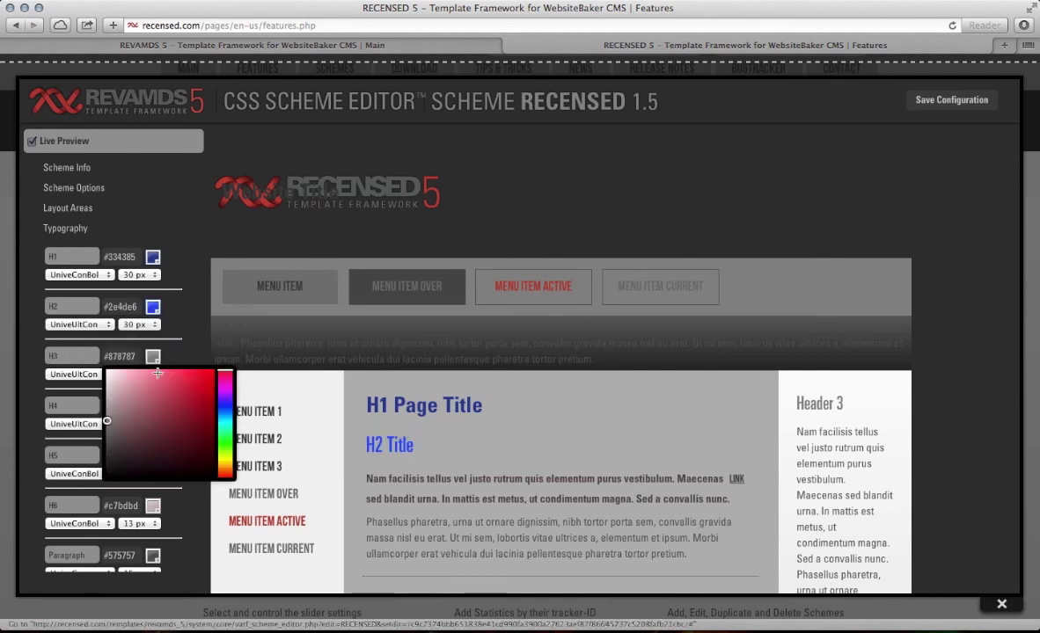
pyautogui.moveTo(195, 379)
pyautogui.mouseDown()
pyautogui.moveTo(195, 415)
pyautogui.moveTo(225, 453)
pyautogui.mouseUp()
pyautogui.click(339, 383)
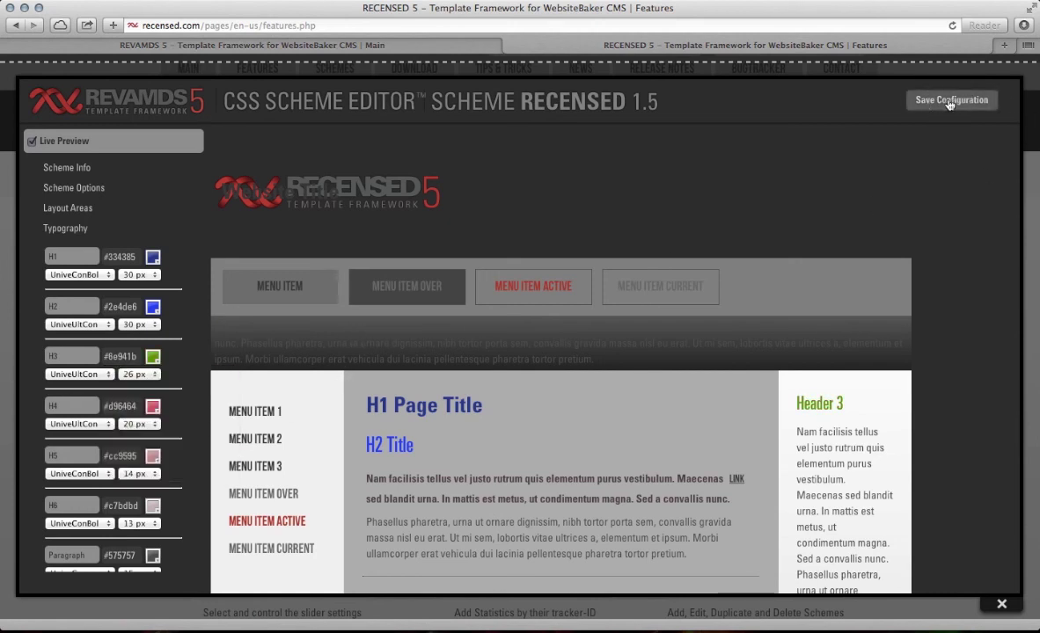
pyautogui.click(949, 101)
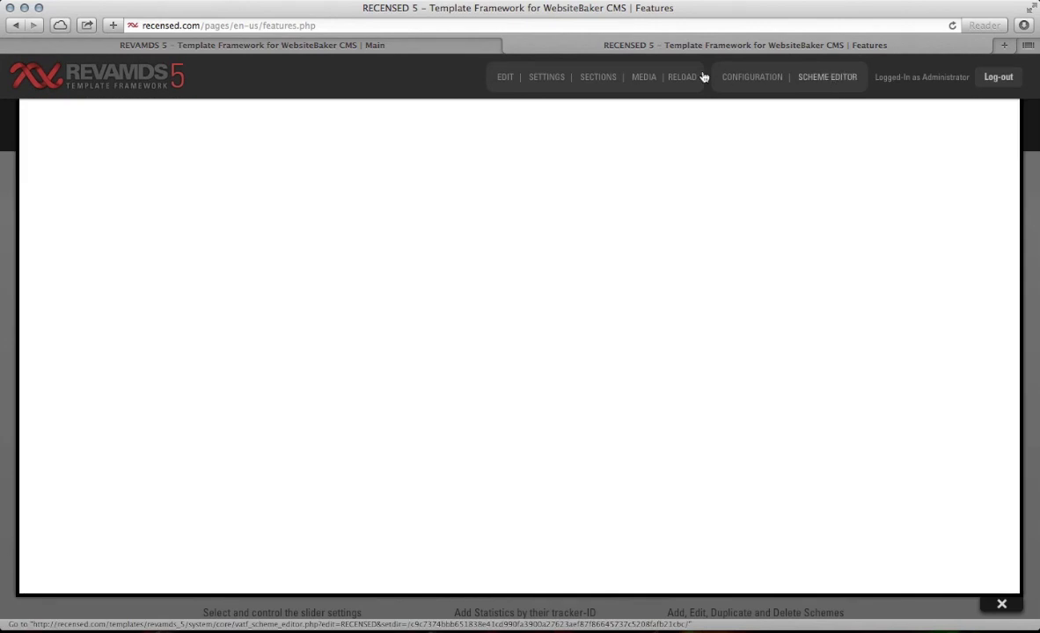
# Step: Reload the Features page and examine the heading colours there and on the main page
pyautogui.click(685, 76)
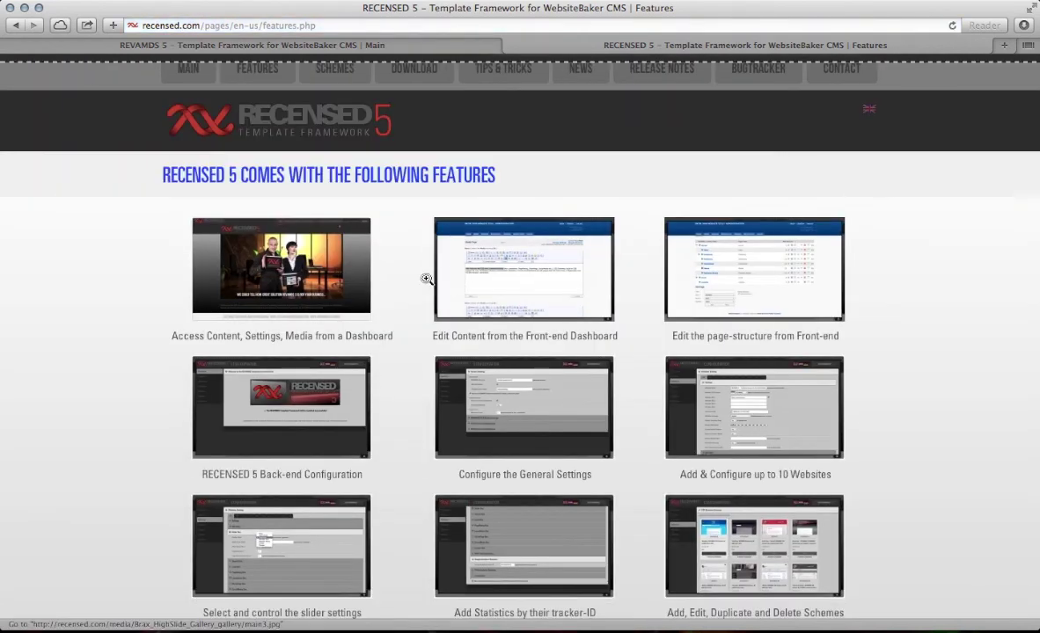
pyautogui.scroll(-15, 416, 312)
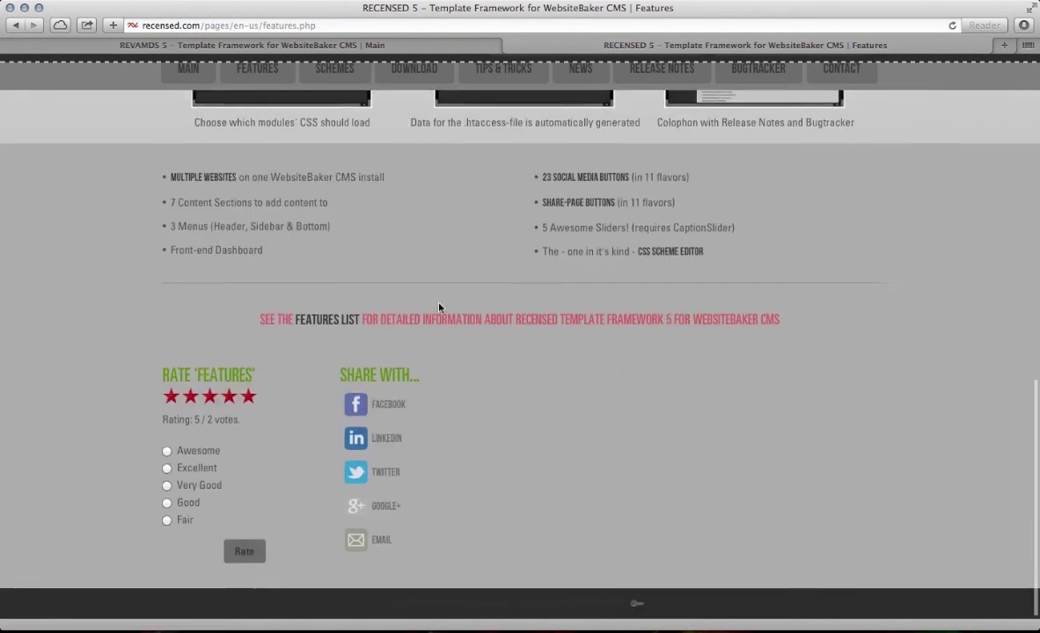
pyautogui.scroll(3, 447, 347)
pyautogui.scroll(-3, 447, 348)
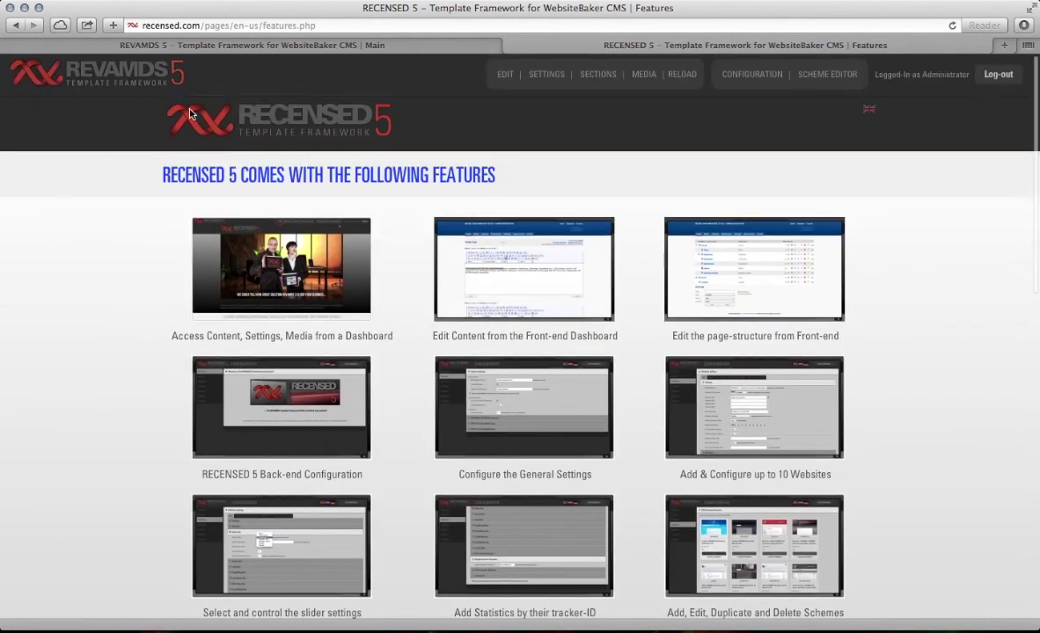
pyautogui.moveTo(192, 89)
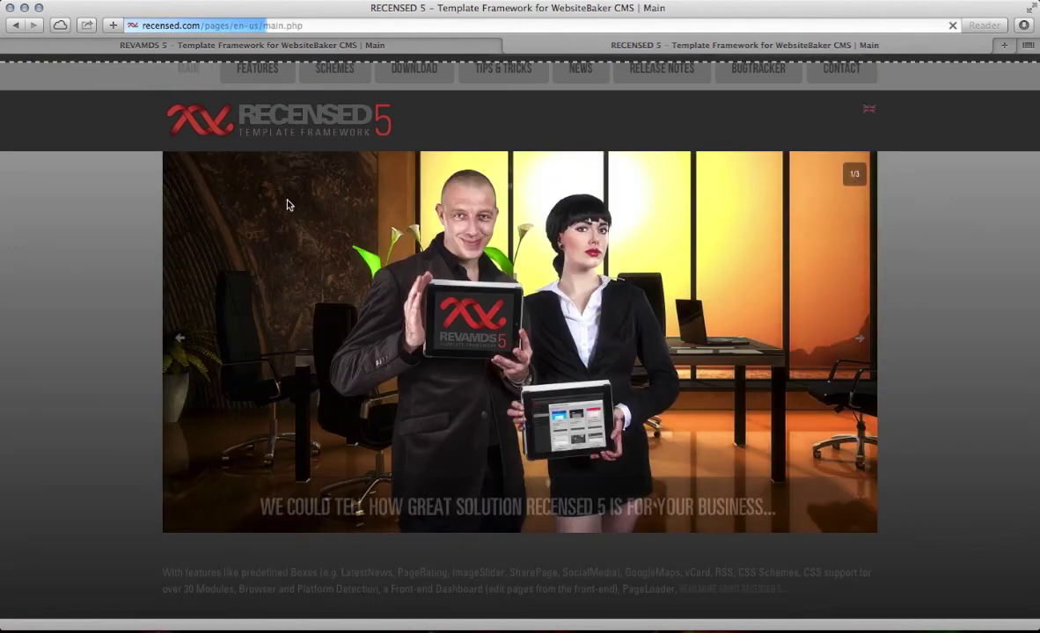
pyautogui.scroll(-5, 306, 274)
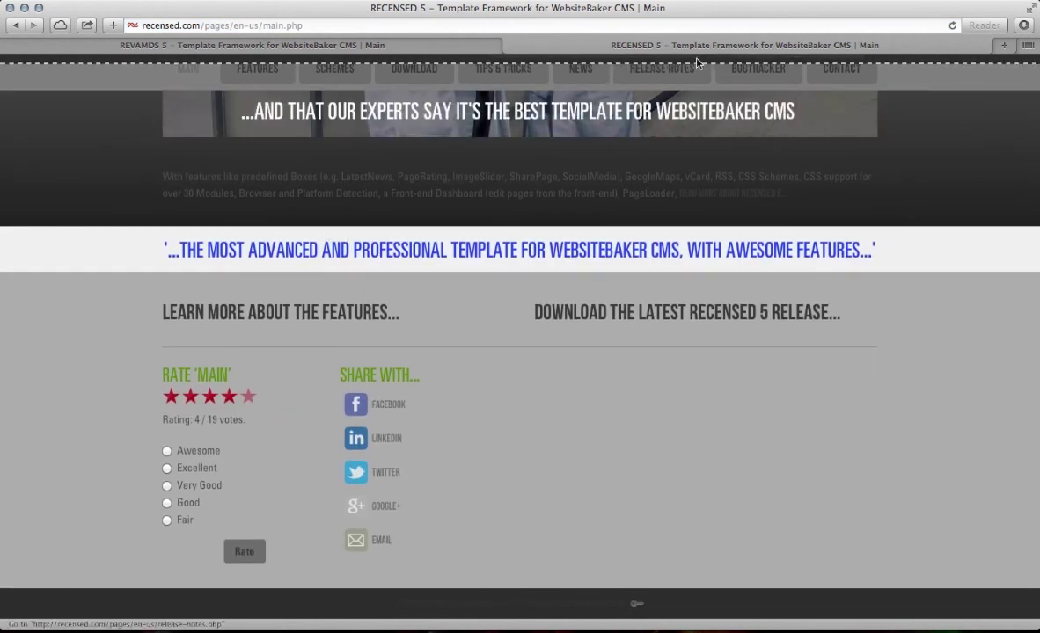
# Step: Set the Button & Input BG colour to bright green #5be349 in the scheme's button and input settings
pyautogui.moveTo(666, 74)
pyautogui.click(830, 78)
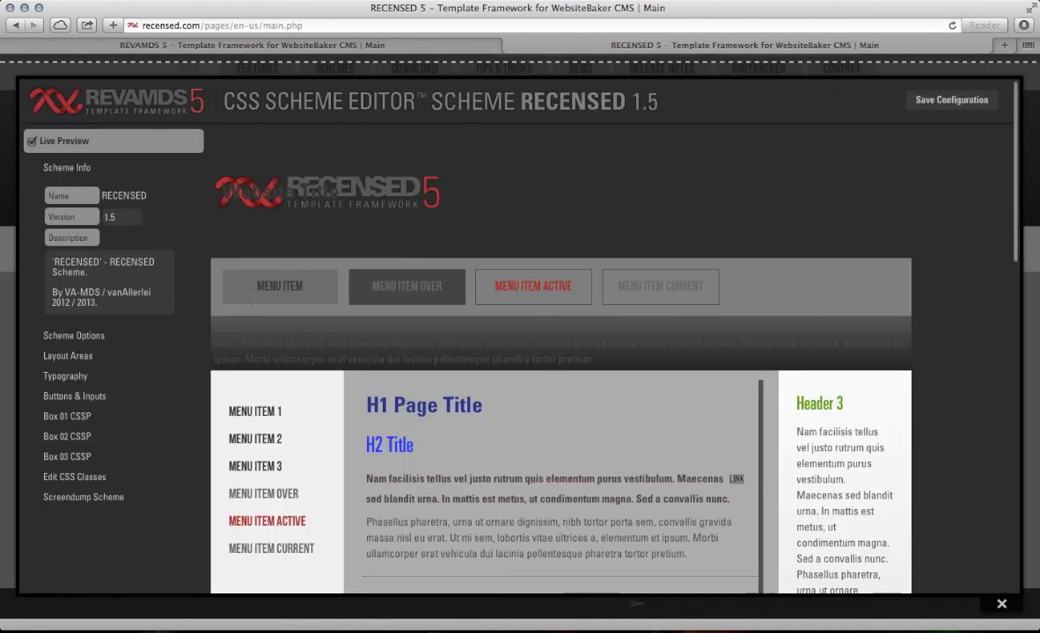
pyautogui.click(55, 376)
pyautogui.scroll(-5, 78, 361)
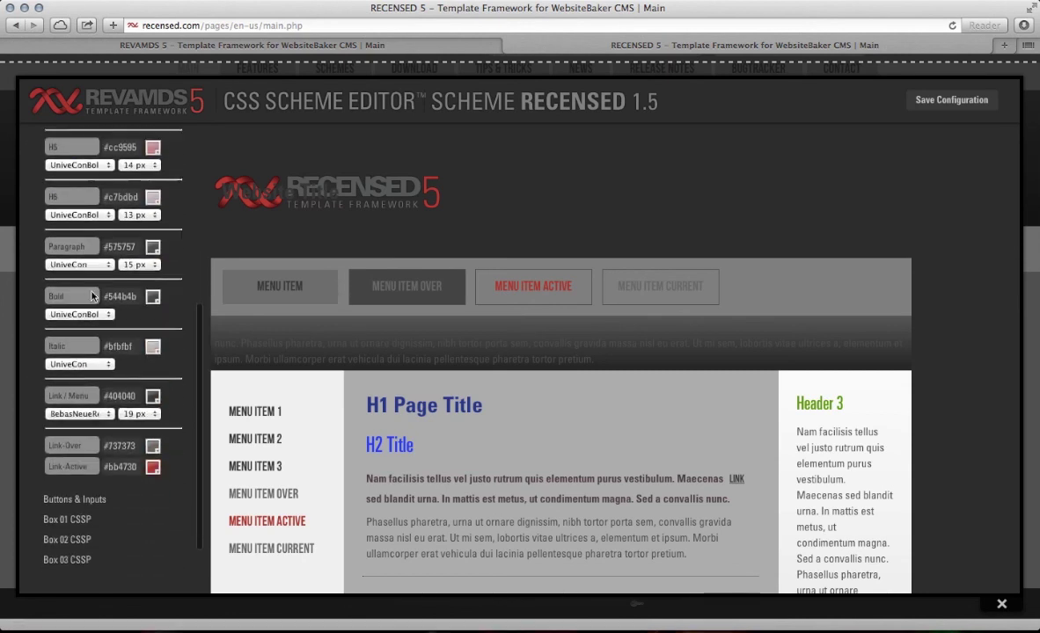
pyautogui.scroll(-2, 85, 500)
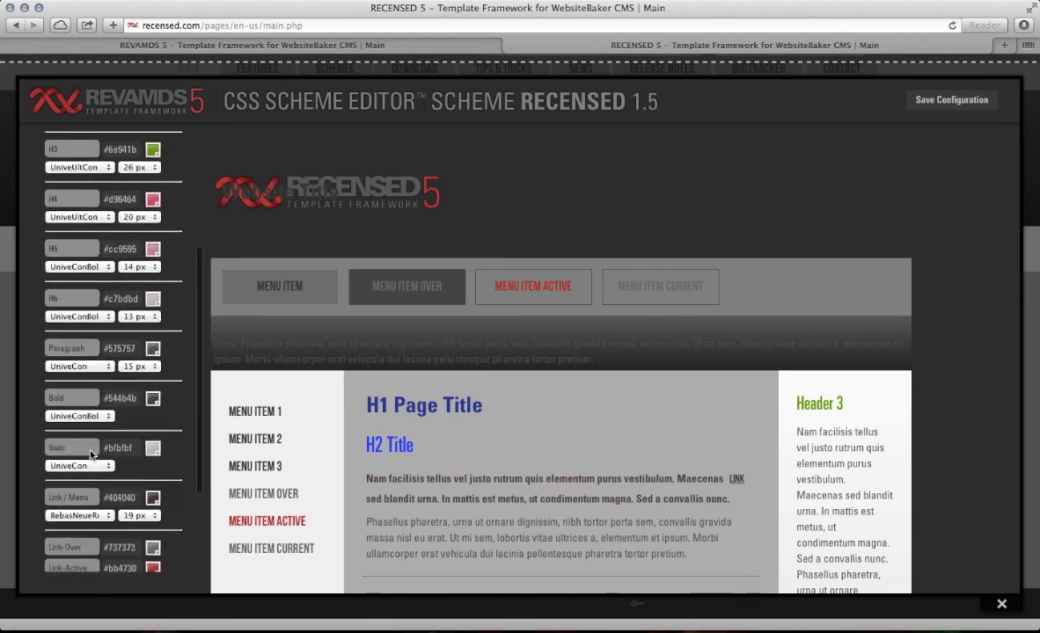
pyautogui.click(82, 418)
pyautogui.click(76, 462)
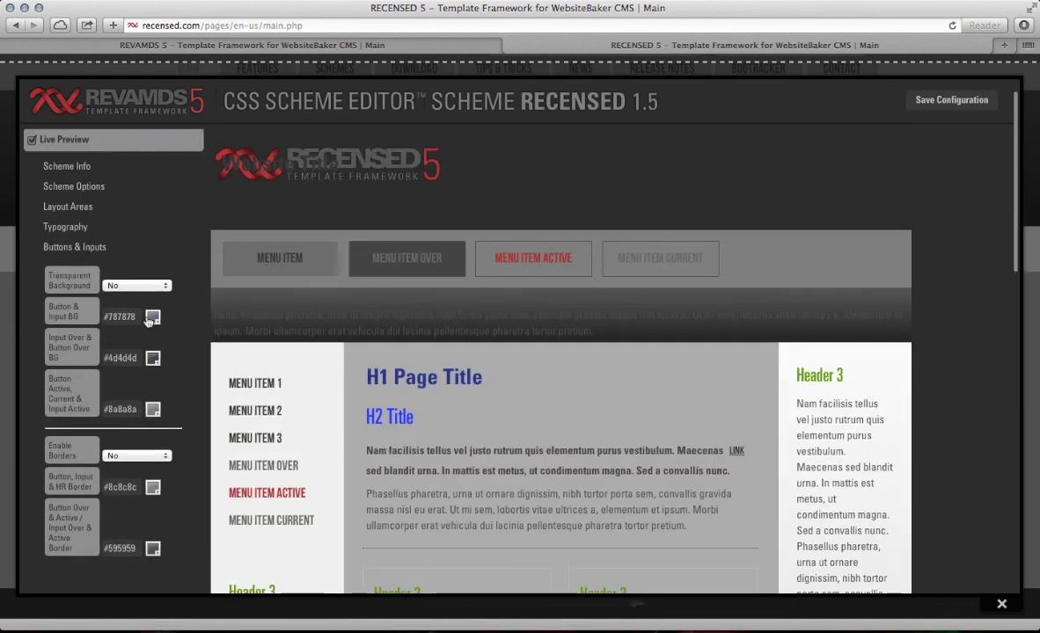
pyautogui.click(152, 316)
pyautogui.moveTo(152, 341); pyautogui.dragTo(186, 353)
pyautogui.moveTo(220, 394); pyautogui.dragTo(180, 342)
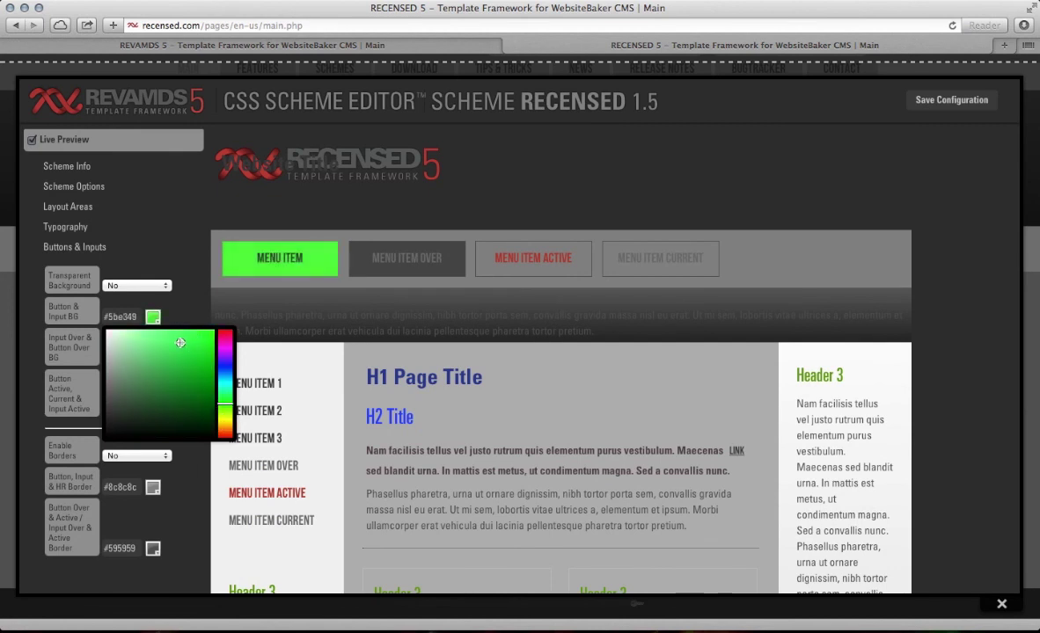
pyautogui.click(86, 343)
# Step: Set the button and input hover background to red #d62727 and the active, current and input-active background to pink #f0aaaa
pyautogui.click(154, 359)
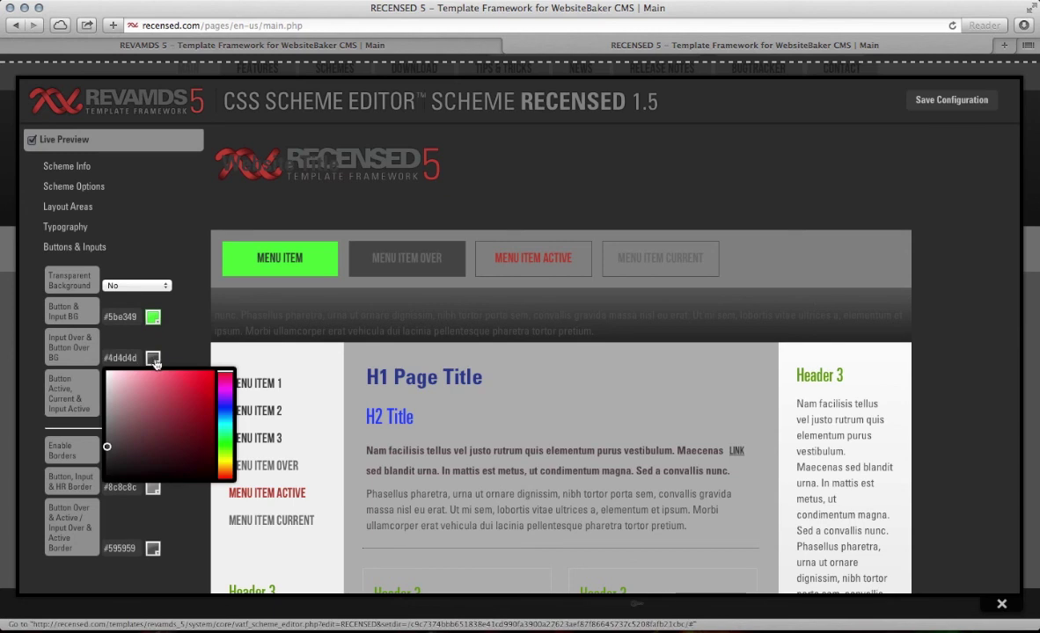
pyautogui.moveTo(155, 387); pyautogui.dragTo(195, 388)
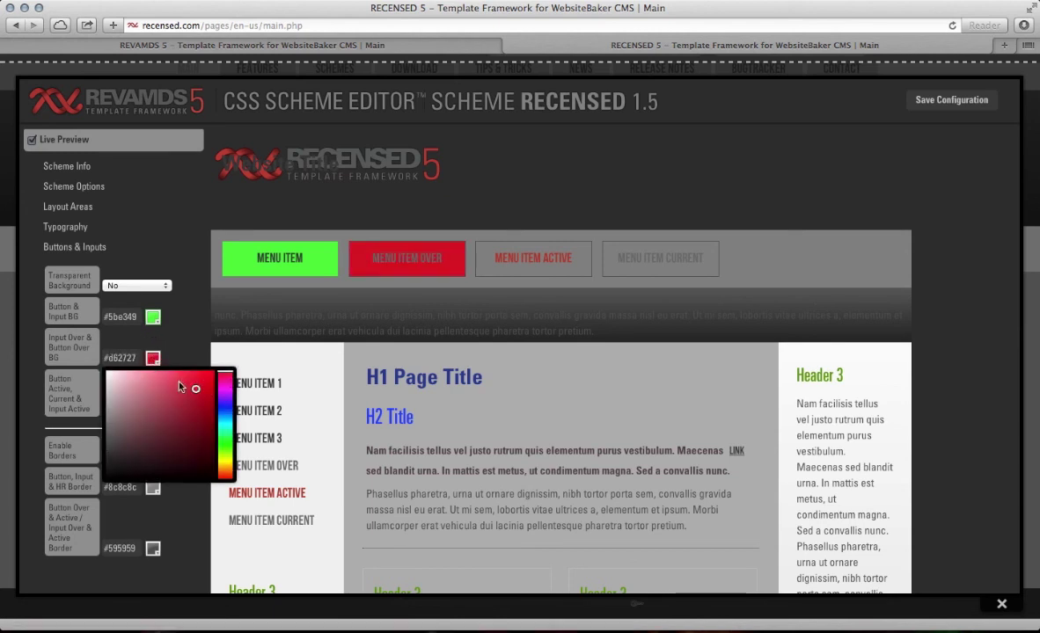
pyautogui.click(87, 391)
pyautogui.click(153, 409)
pyautogui.moveTo(105, 475); pyautogui.dragTo(139, 428)
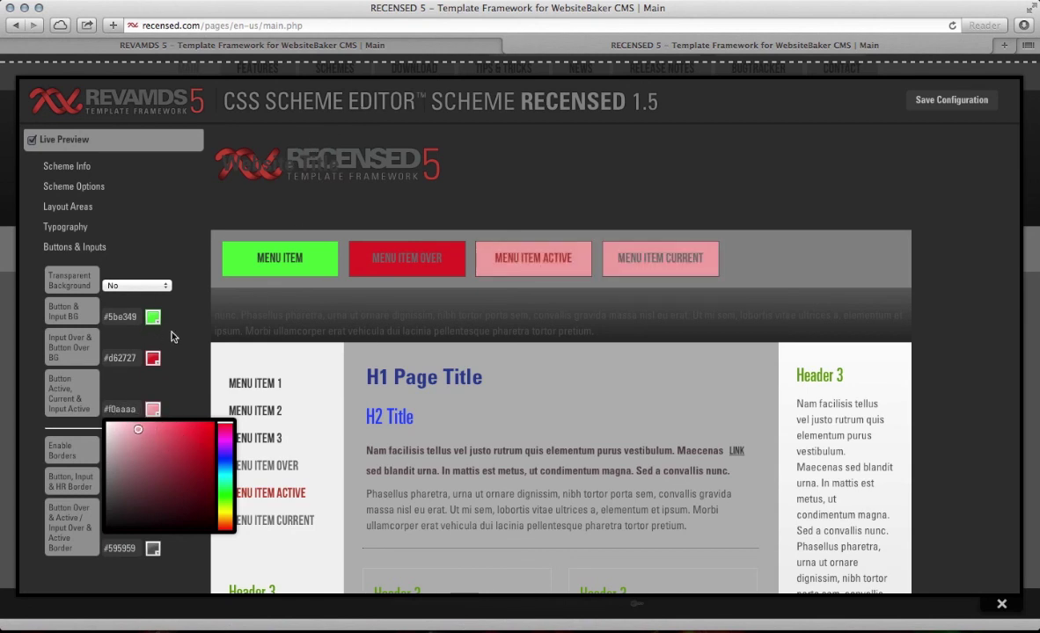
pyautogui.click(204, 337)
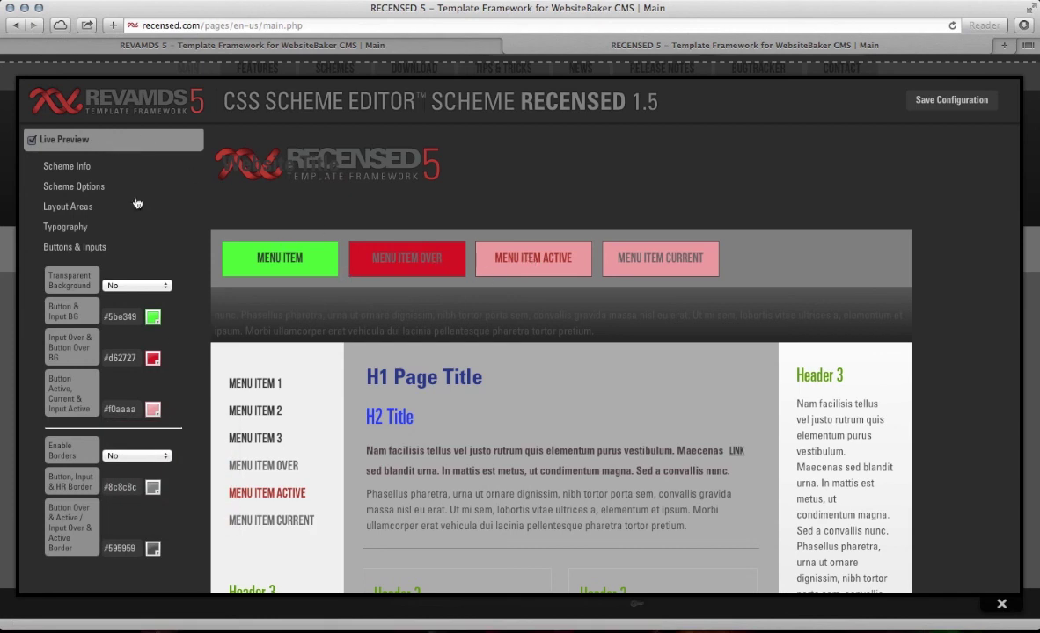
# Step: Turn Live Preview off to view the layout area settings, turn it back on, and examine the previewed headings, buttons and inputs
pyautogui.scroll(-4, 147, 387)
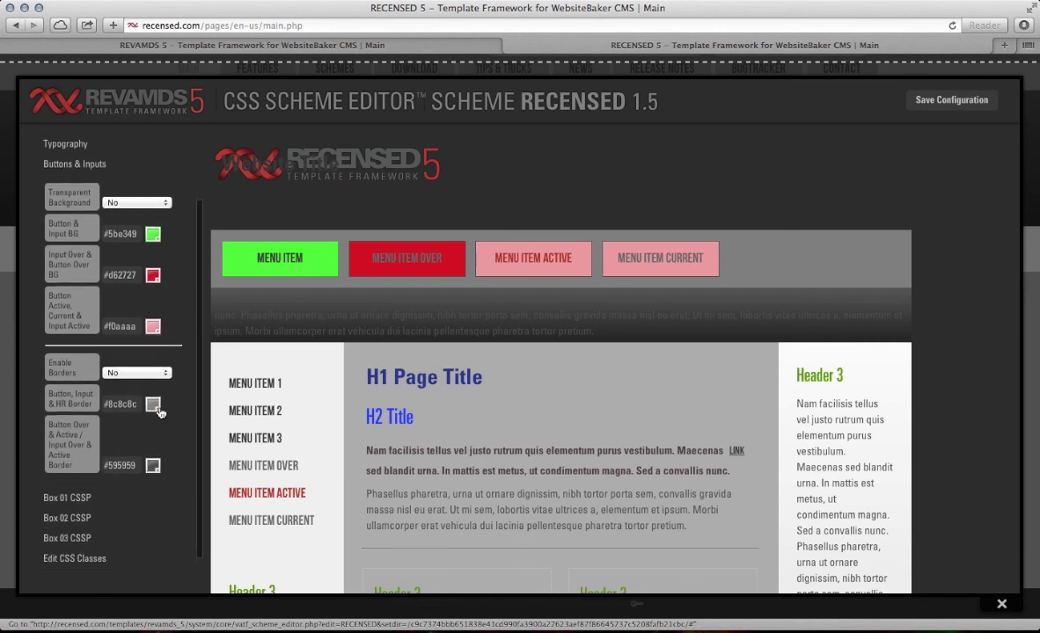
pyautogui.scroll(3, 151, 393)
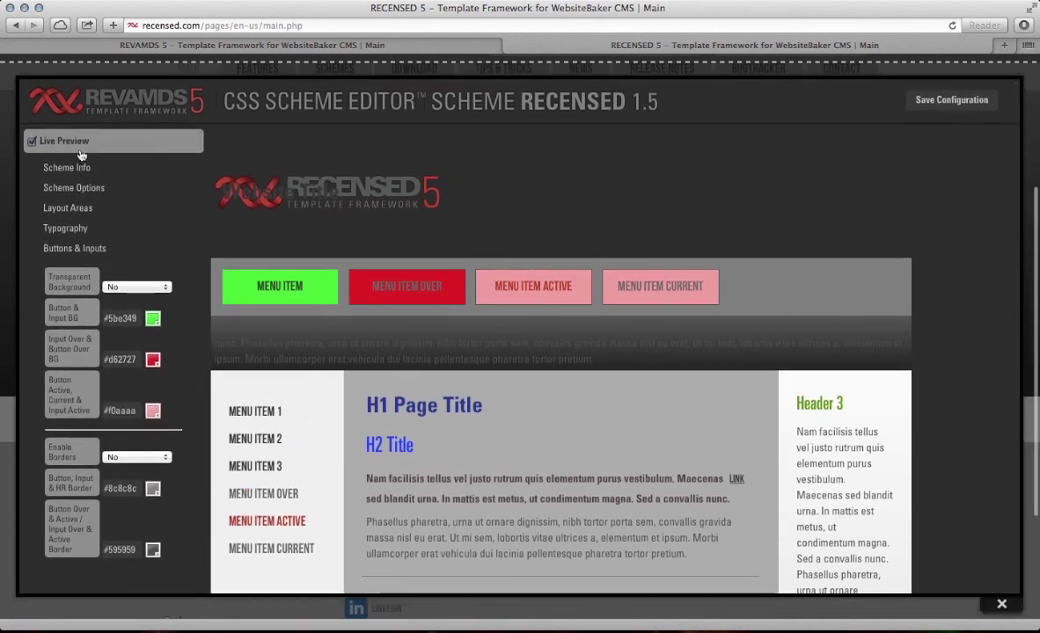
pyautogui.click(32, 141)
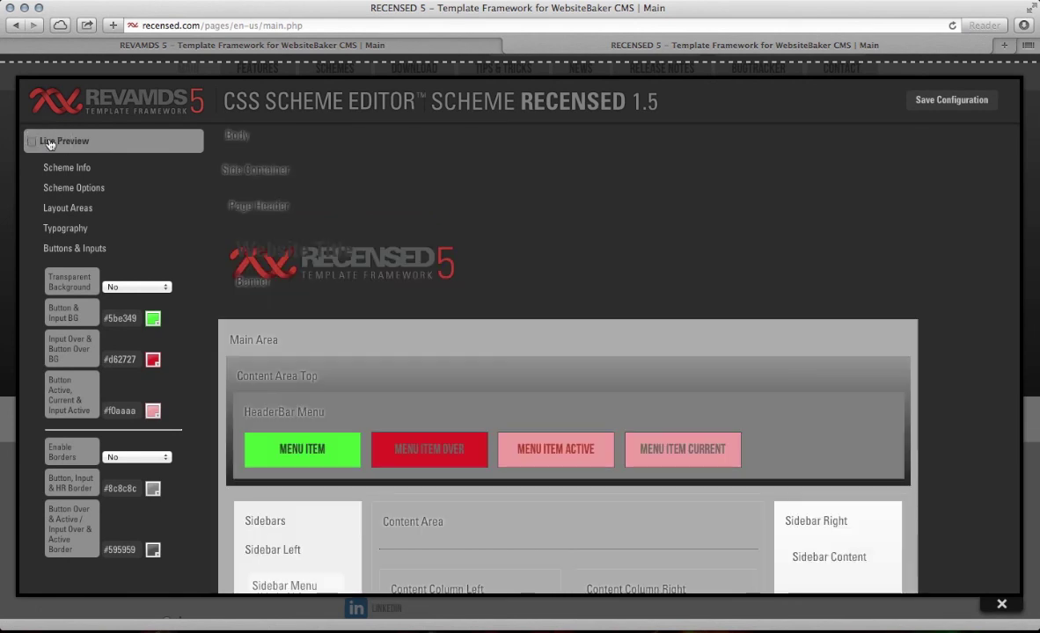
pyautogui.click(729, 302)
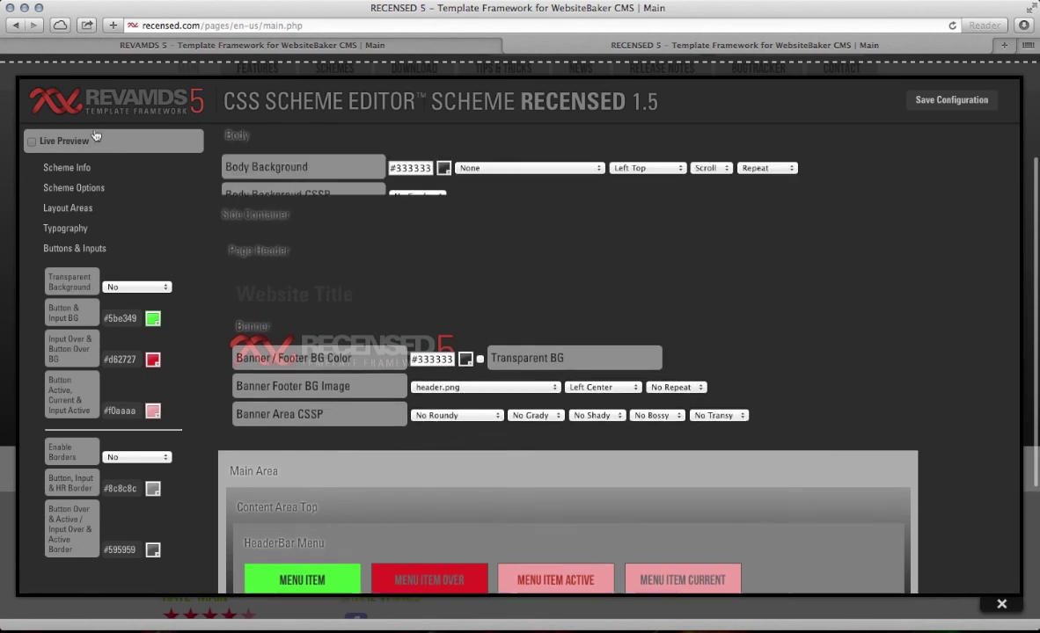
pyautogui.click(55, 142)
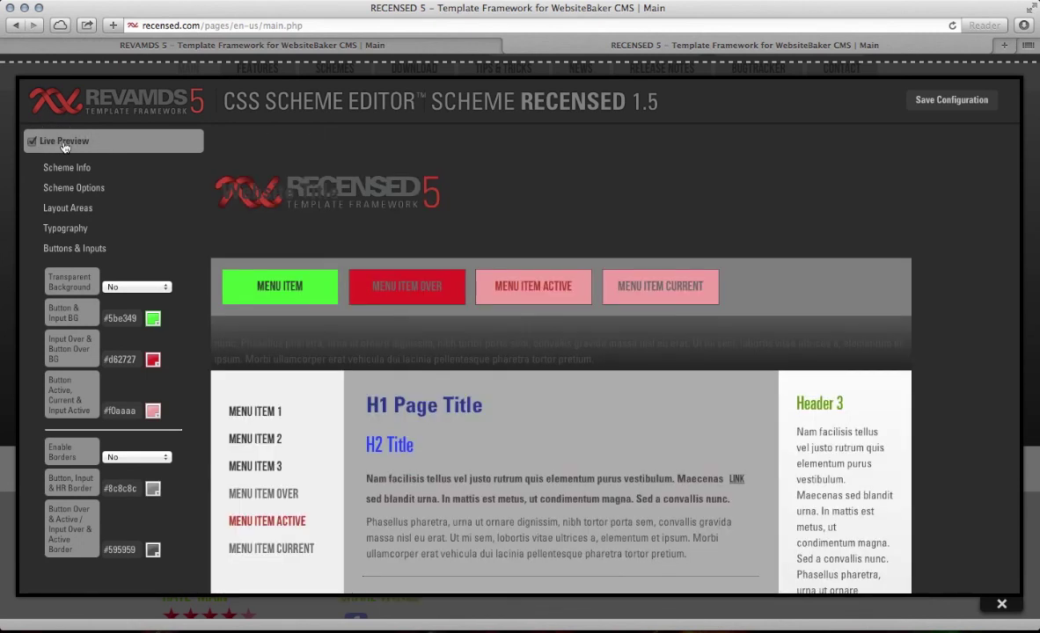
pyautogui.scroll(-10, 462, 363)
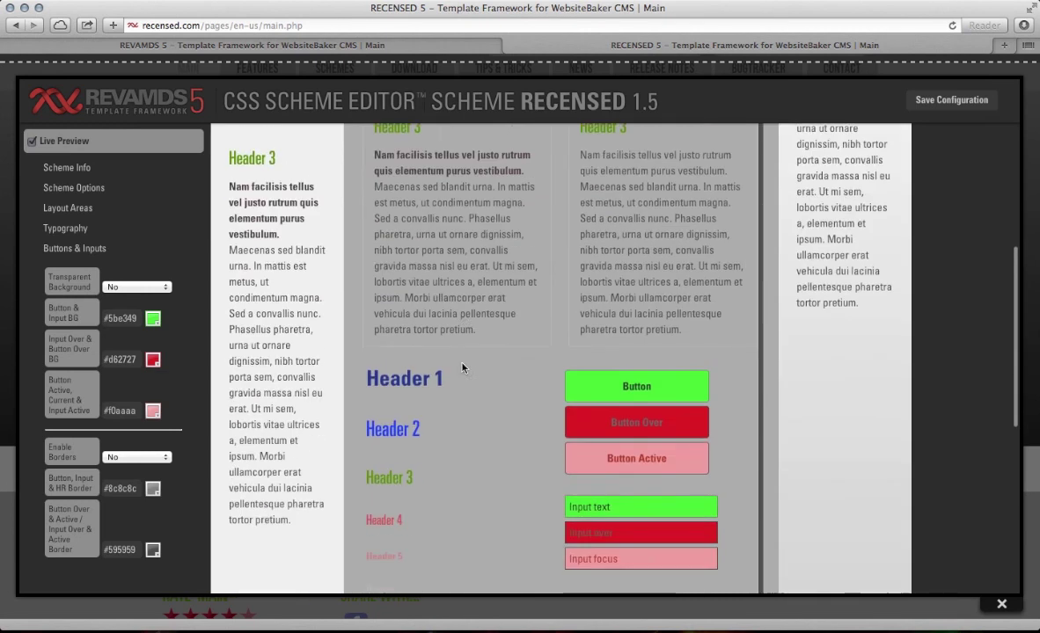
# Step: Turn Live Preview off and open the Main Area settings in the scheme layout
pyautogui.scroll(5, 373, 328)
pyautogui.scroll(3, 373, 328)
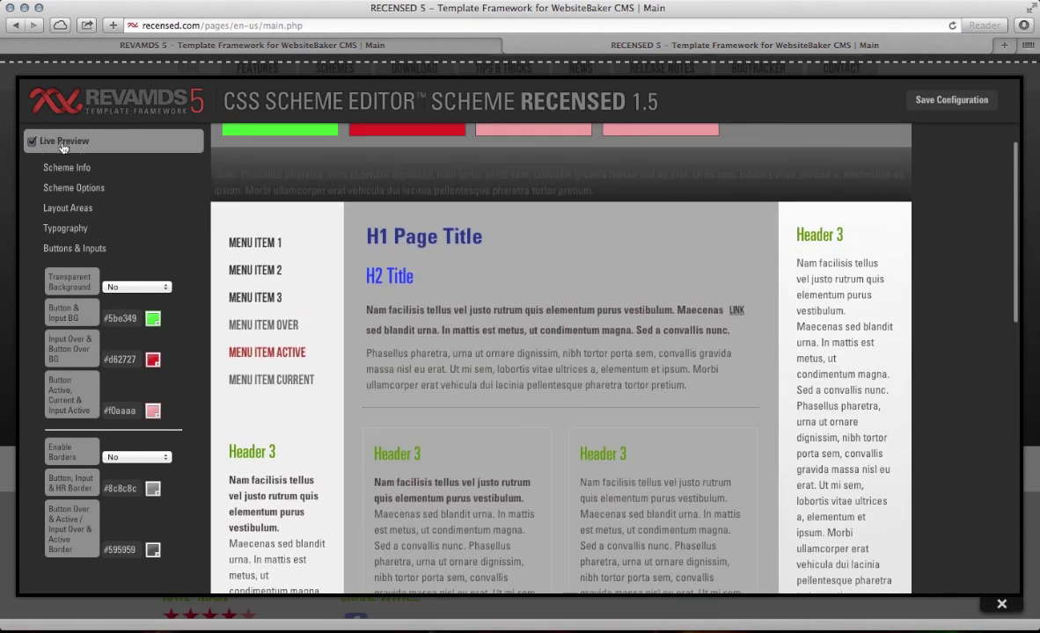
pyautogui.click(46, 141)
pyautogui.click(240, 171)
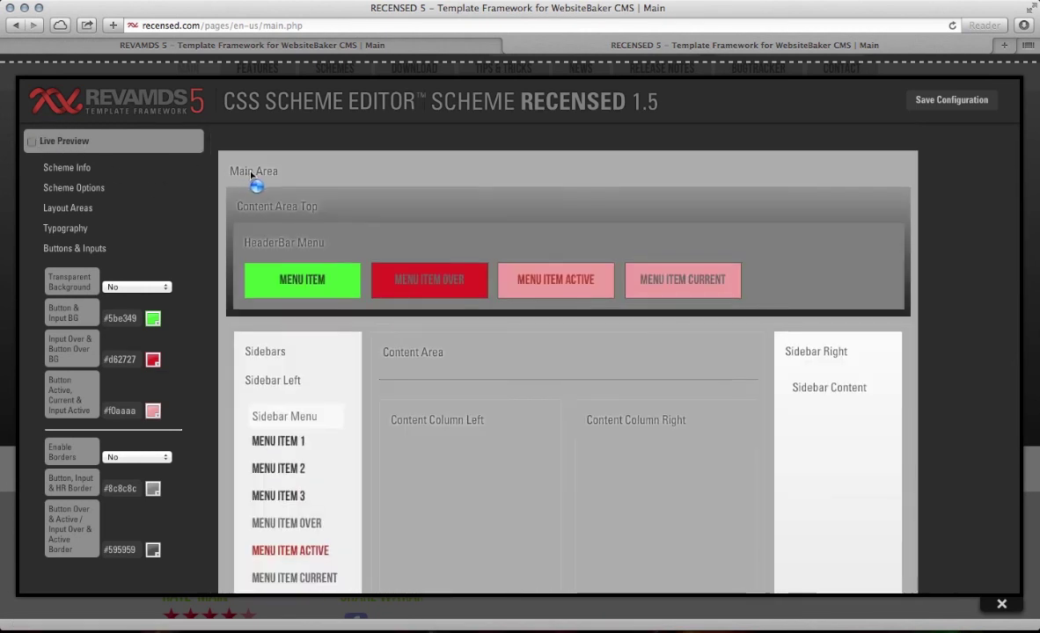
pyautogui.scroll(3, 302, 187)
pyautogui.scroll(3, 302, 186)
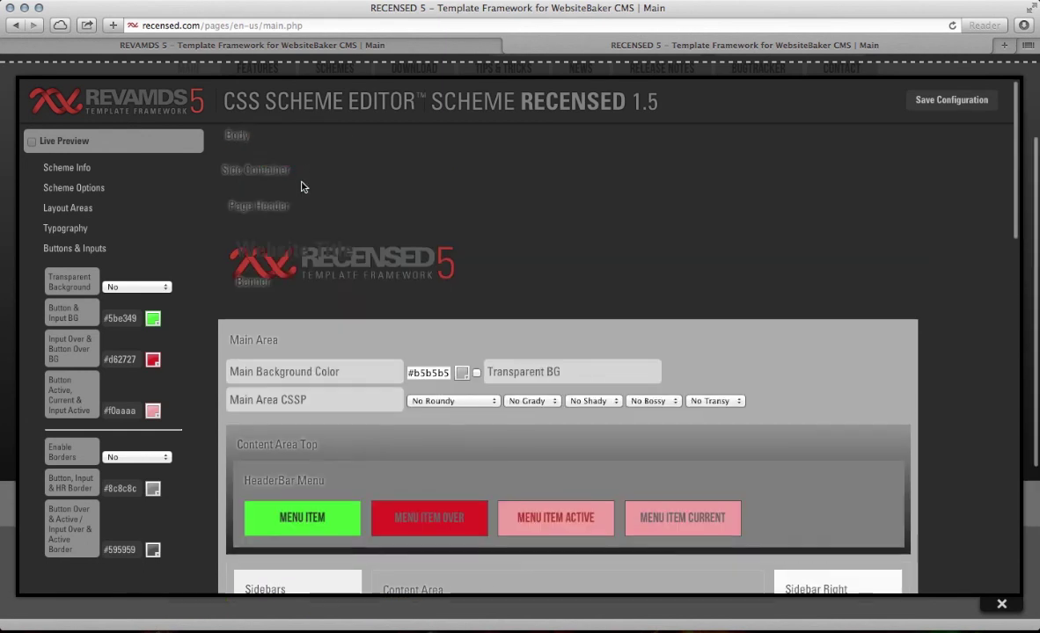
# Step: Set the Body Background colour to blue #2c4db8 in the Body settings and open the Side Container settings
pyautogui.click(243, 138)
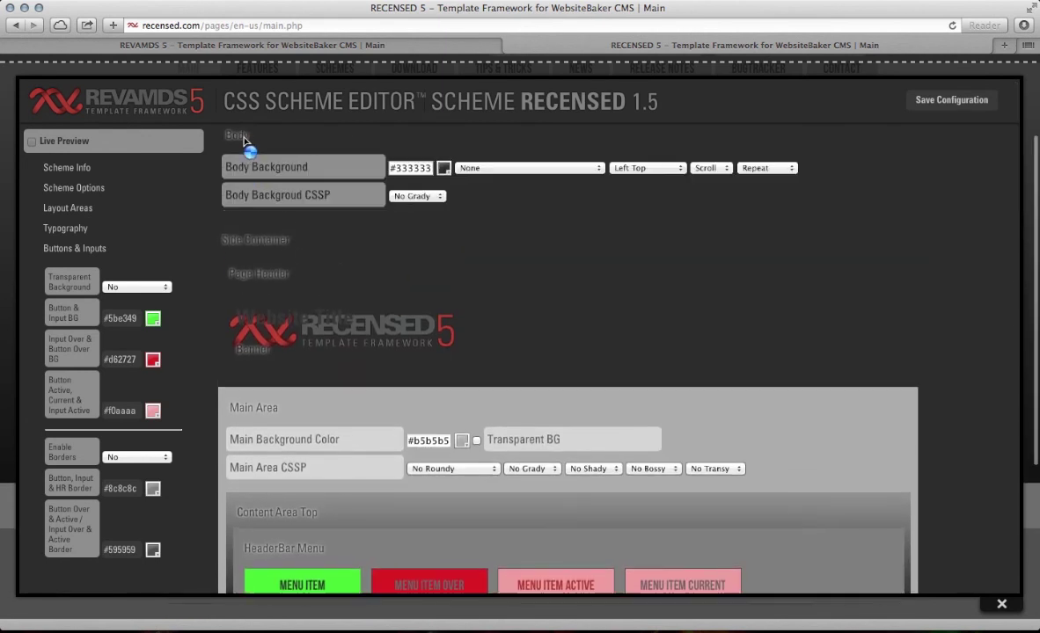
pyautogui.click(412, 167)
pyautogui.click(452, 218)
pyautogui.moveTo(452, 218); pyautogui.dragTo(504, 241)
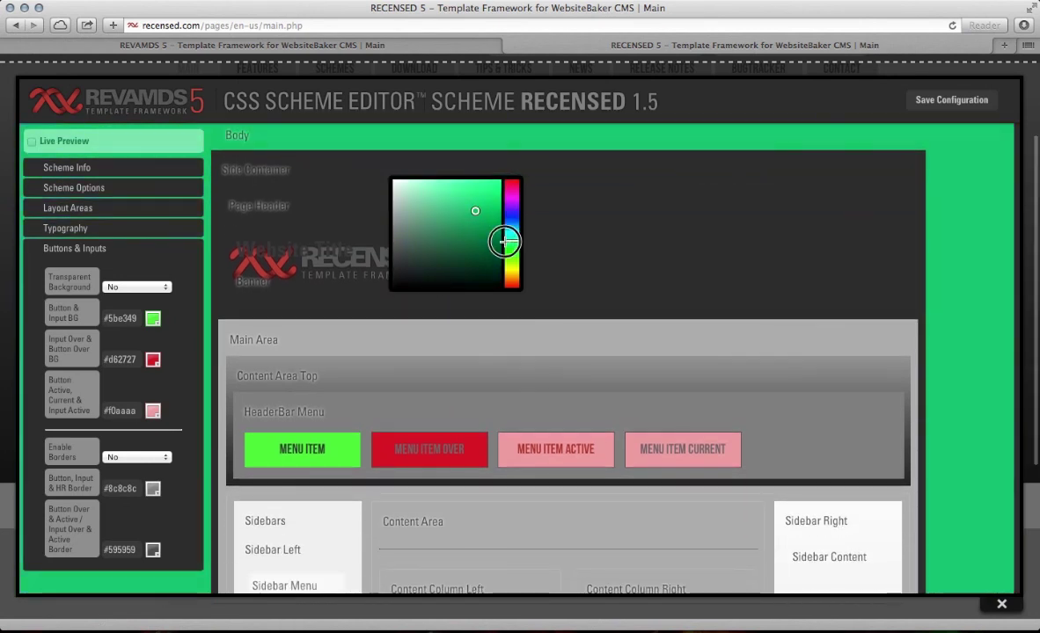
pyautogui.click(257, 171)
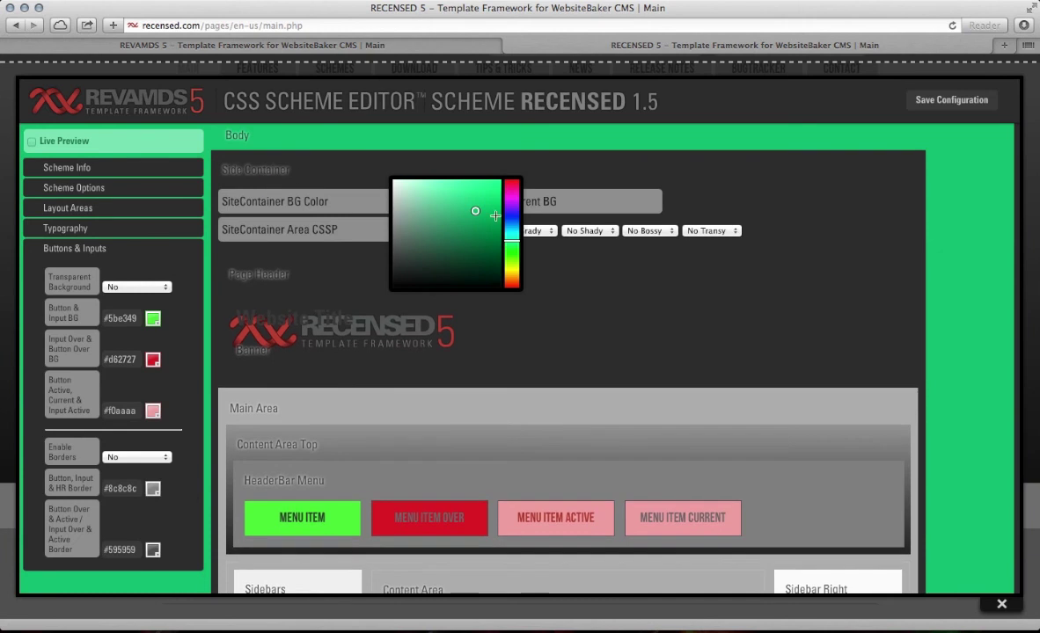
pyautogui.moveTo(512, 219); pyautogui.dragTo(512, 213)
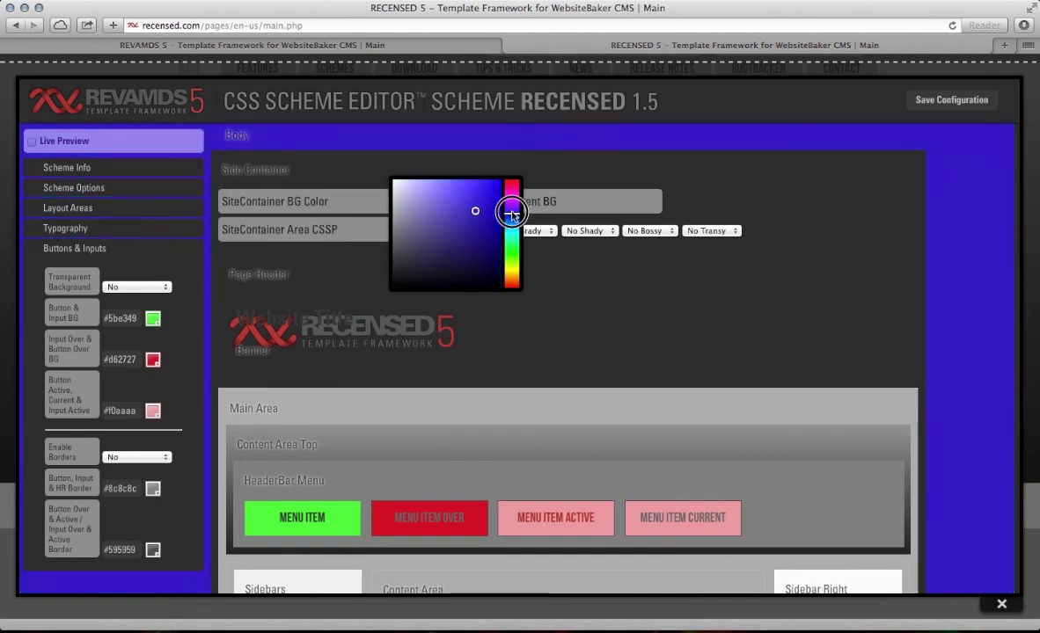
pyautogui.click(529, 235)
pyautogui.click(287, 180)
pyautogui.click(239, 136)
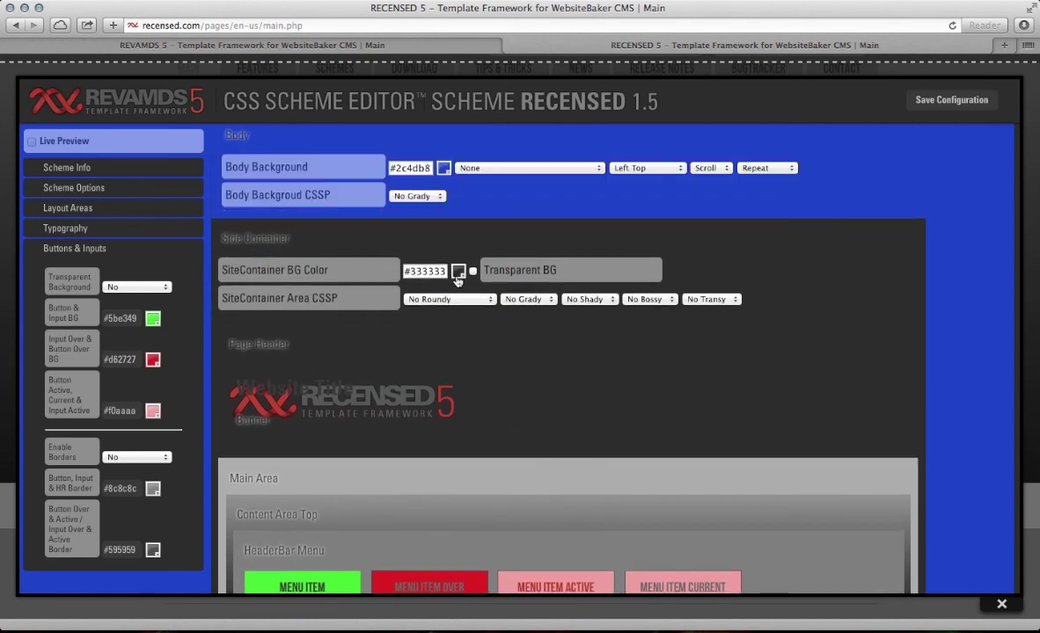
# Step: Set the SiteContainer BG Color to dark red #9e2f2f, try gradients Grady 05 and Grady 08, and apply Grady 04
pyautogui.click(458, 271)
pyautogui.moveTo(457, 309); pyautogui.dragTo(483, 328)
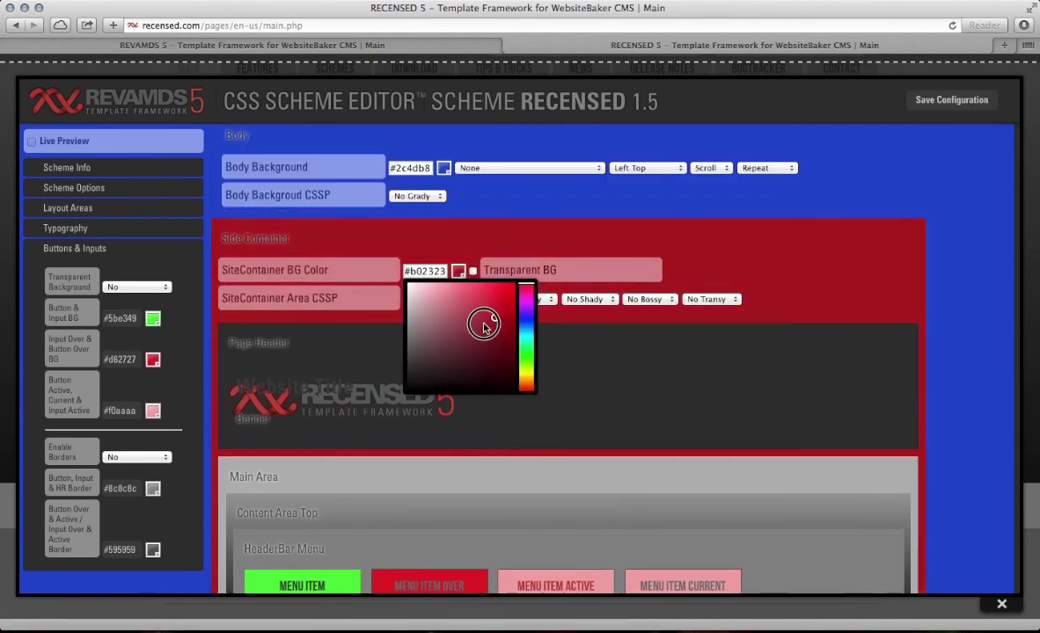
pyautogui.click(526, 230)
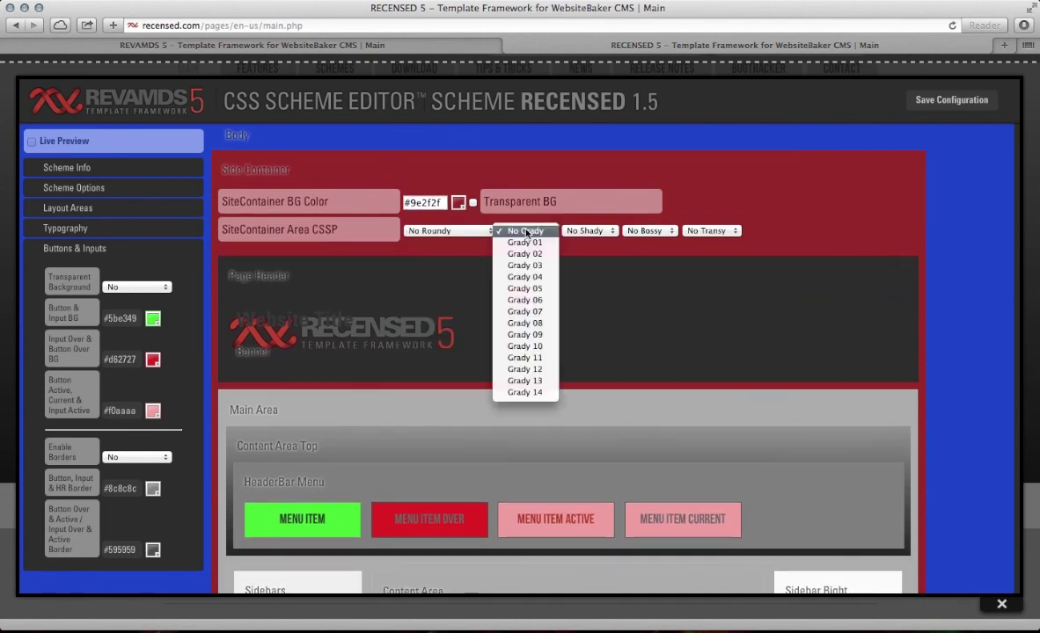
pyautogui.click(522, 290)
pyautogui.click(522, 230)
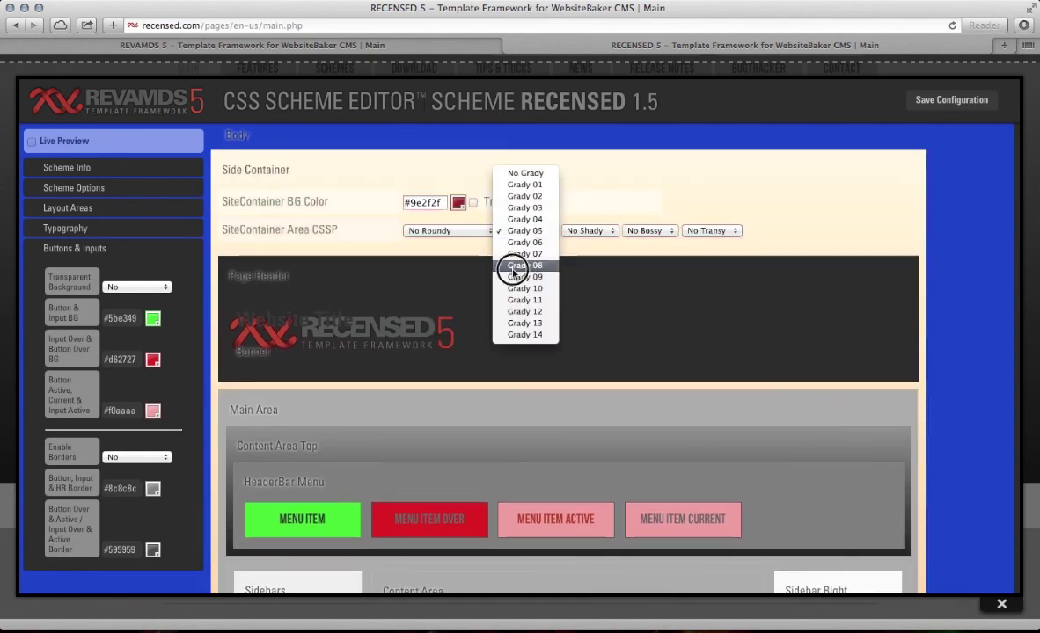
pyautogui.click(519, 264)
pyautogui.click(522, 230)
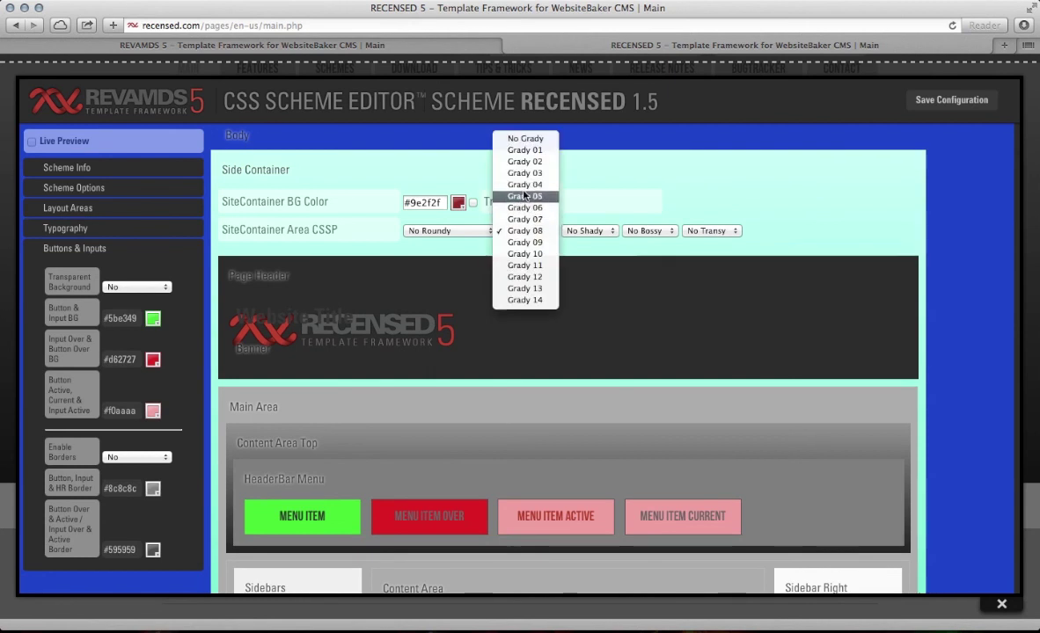
pyautogui.click(523, 185)
# Step: Save the scheme configuration, reload the main page, and examine its menu buttons, headings and backgrounds down to the footer
pyautogui.scroll(-10, 525, 292)
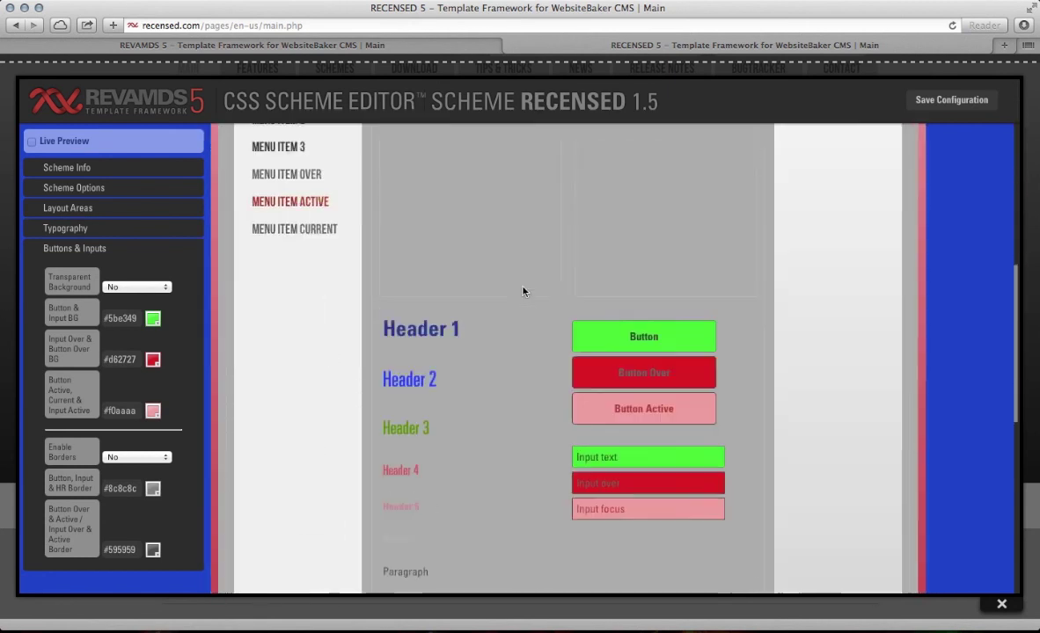
pyautogui.scroll(-5, 523, 292)
pyautogui.scroll(5, 316, 274)
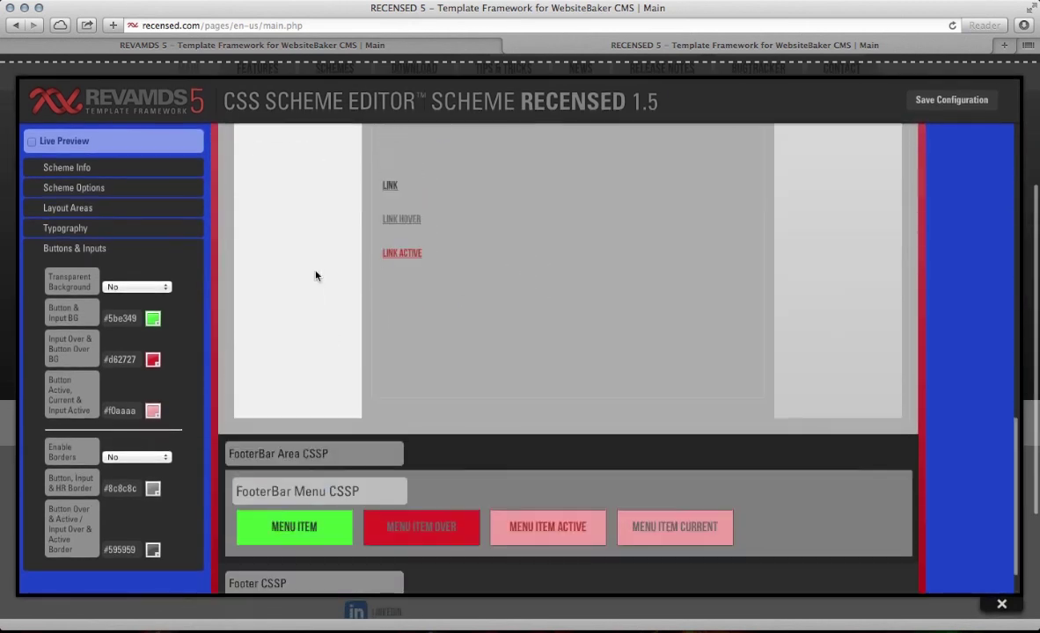
pyautogui.scroll(10, 315, 276)
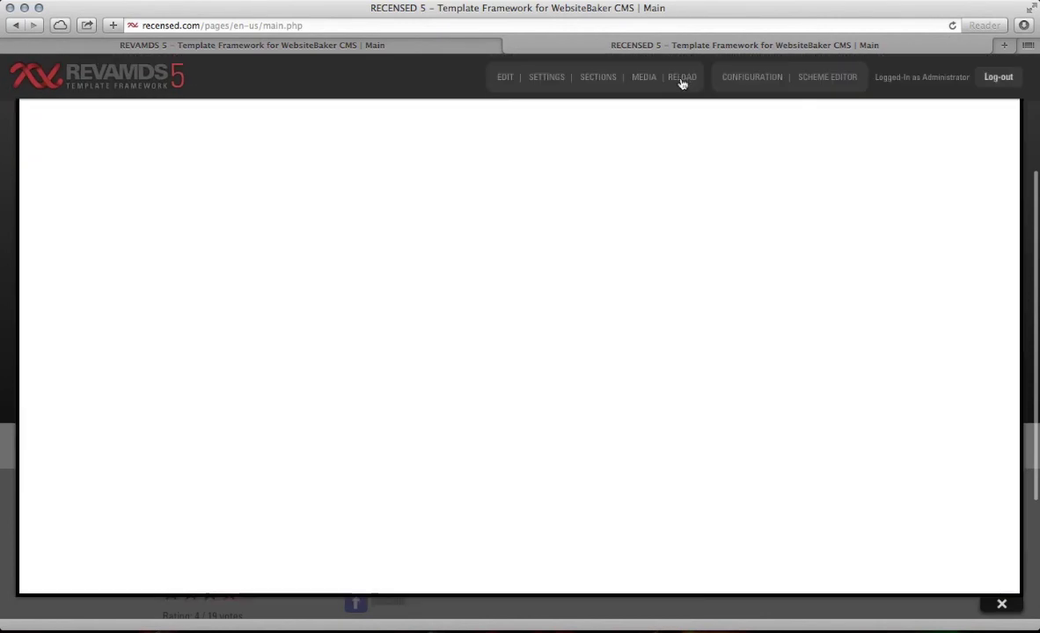
pyautogui.click(681, 79)
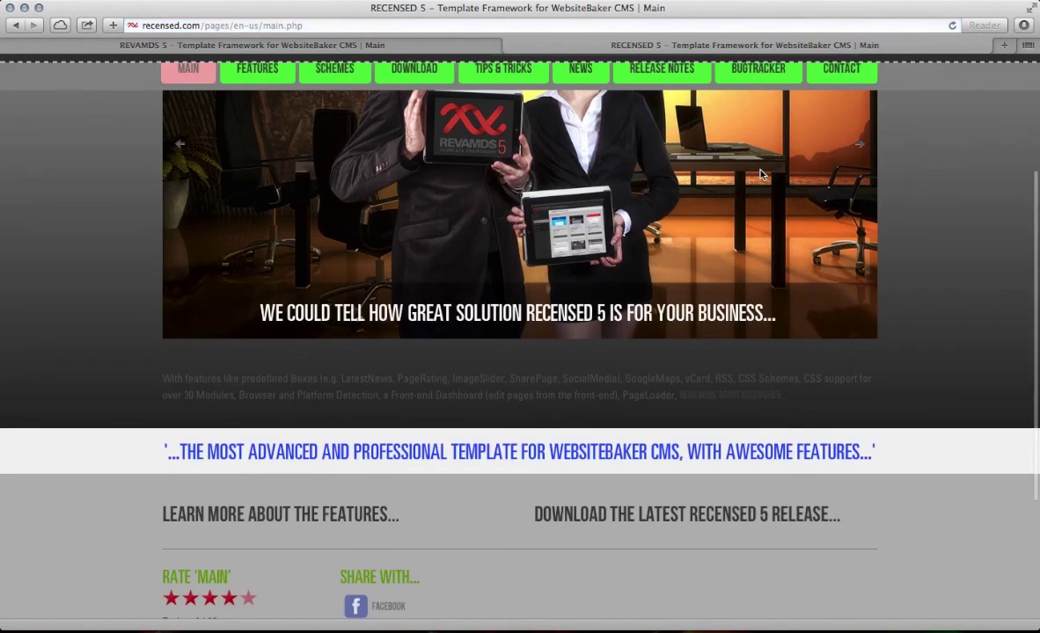
pyautogui.scroll(4, 490, 401)
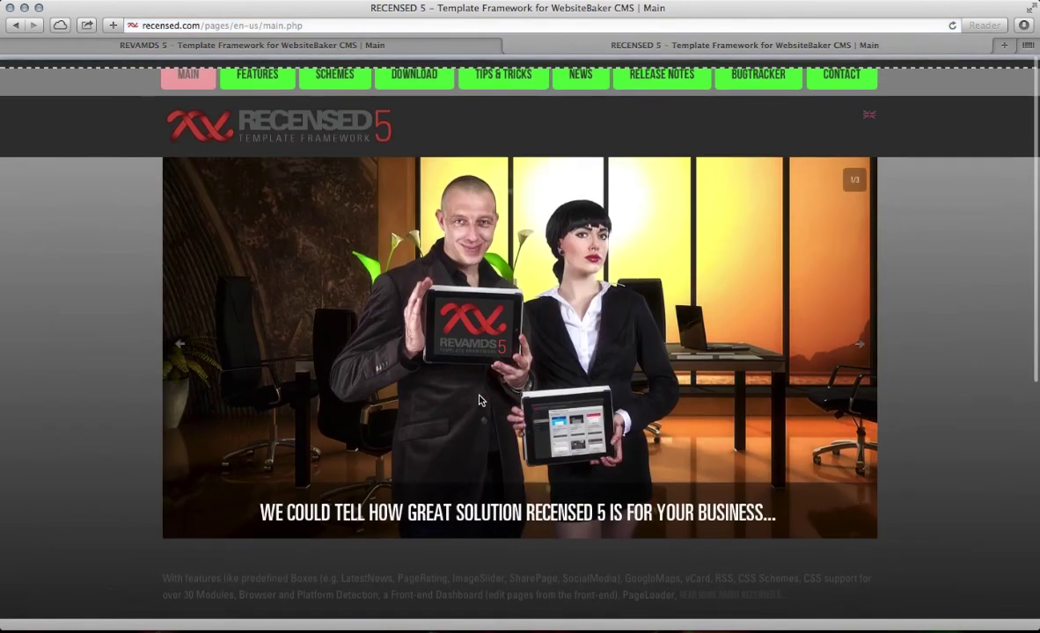
pyautogui.scroll(-8, 490, 401)
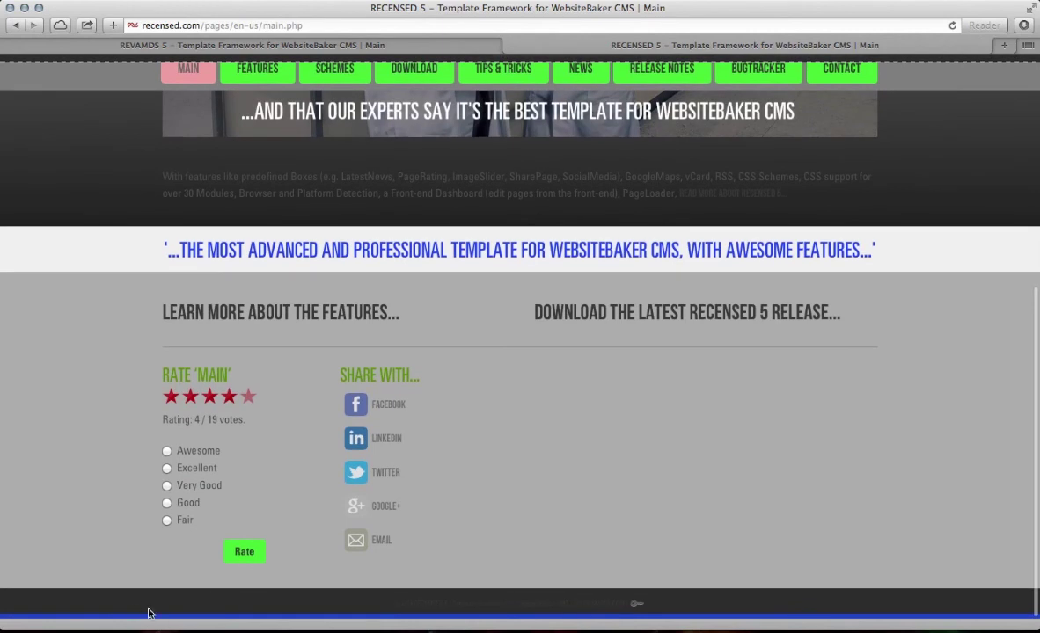
pyautogui.scroll(2, 123, 380)
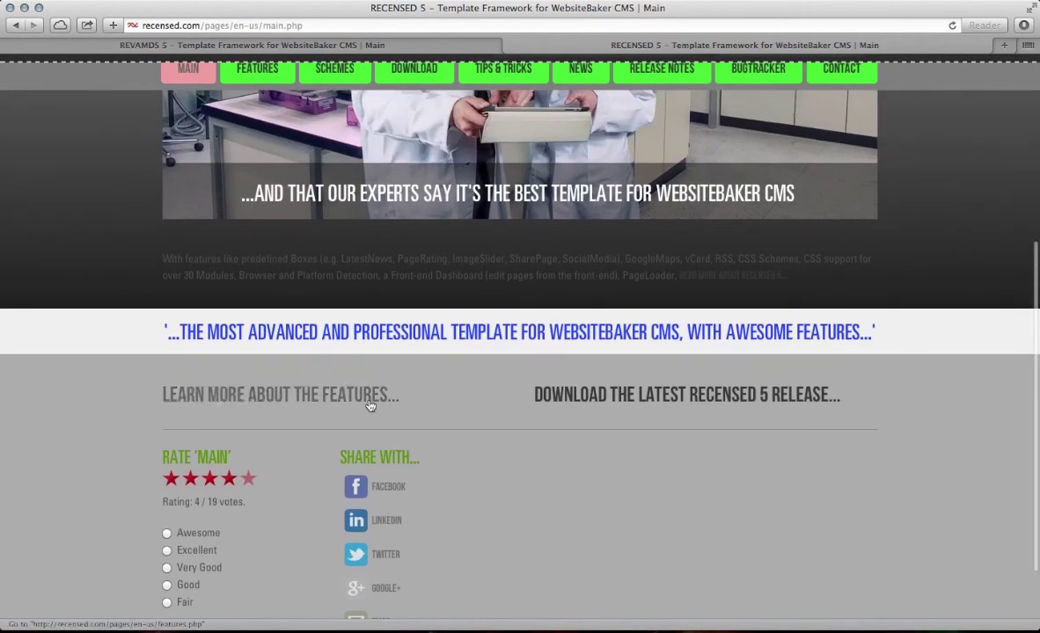
pyautogui.scroll(7, 432, 350)
pyautogui.scroll(-1, 468, 392)
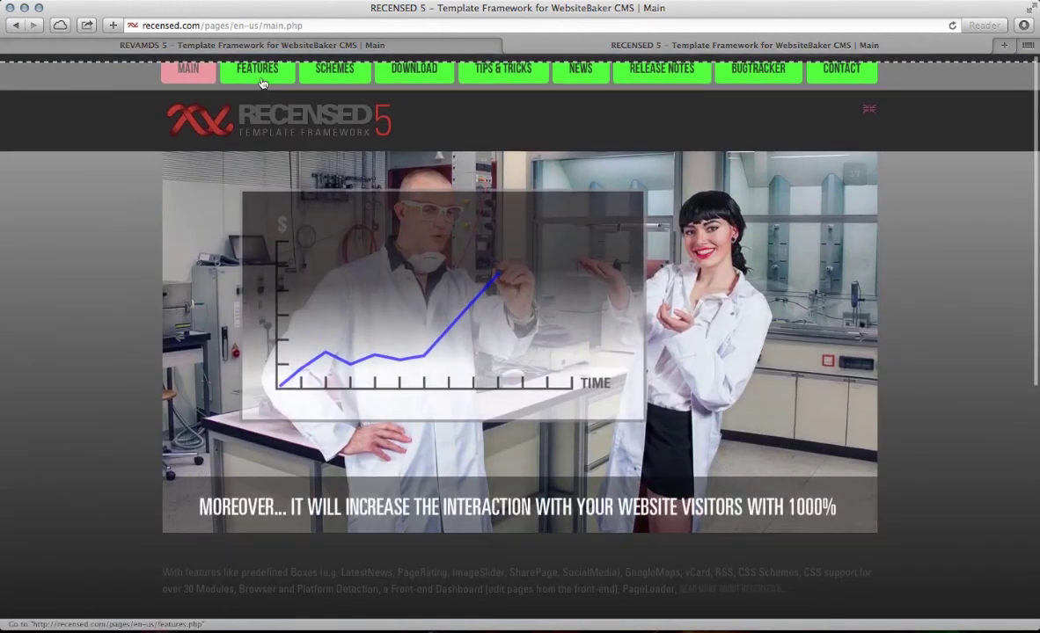
pyautogui.moveTo(246, 76)
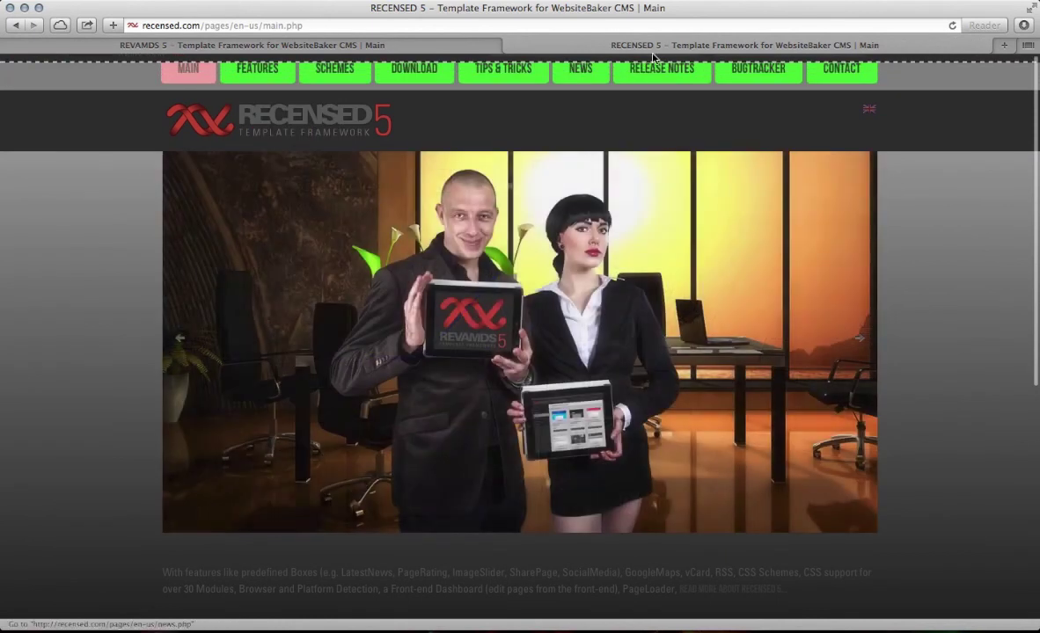
# Step: Reopen the scheme editor, set the left sidebar area's background to blue with Live Preview off, and save the configuration
pyautogui.moveTo(657, 67)
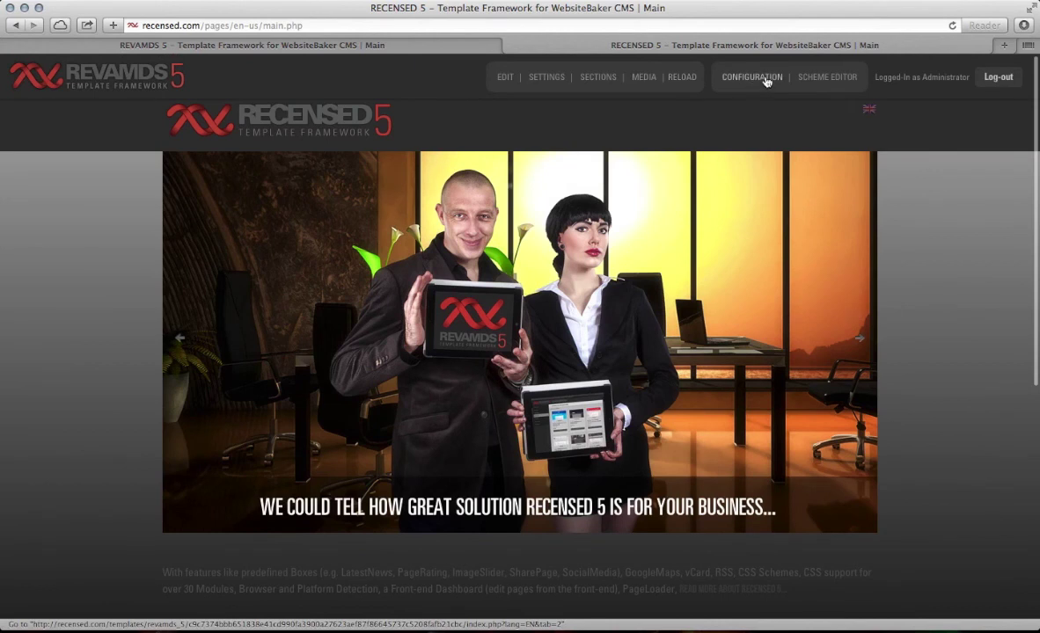
pyautogui.click(802, 79)
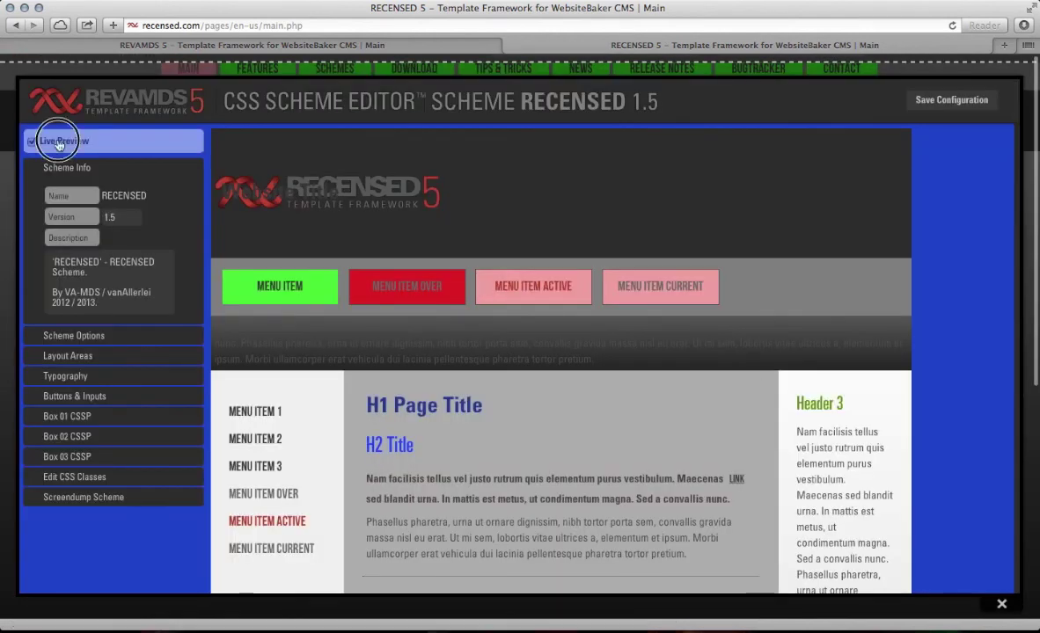
pyautogui.click(59, 143)
pyautogui.scroll(-3, 343, 321)
pyautogui.click(342, 320)
pyautogui.scroll(-3, 343, 321)
pyautogui.click(282, 311)
pyautogui.click(297, 369)
pyautogui.moveTo(297, 388)
pyautogui.mouseDown()
pyautogui.moveTo(255, 425)
pyautogui.moveTo(292, 455)
pyautogui.moveTo(314, 423)
pyautogui.moveTo(364, 420)
pyautogui.mouseUp()
pyautogui.scroll(-2, 292, 455)
pyautogui.click(951, 102)
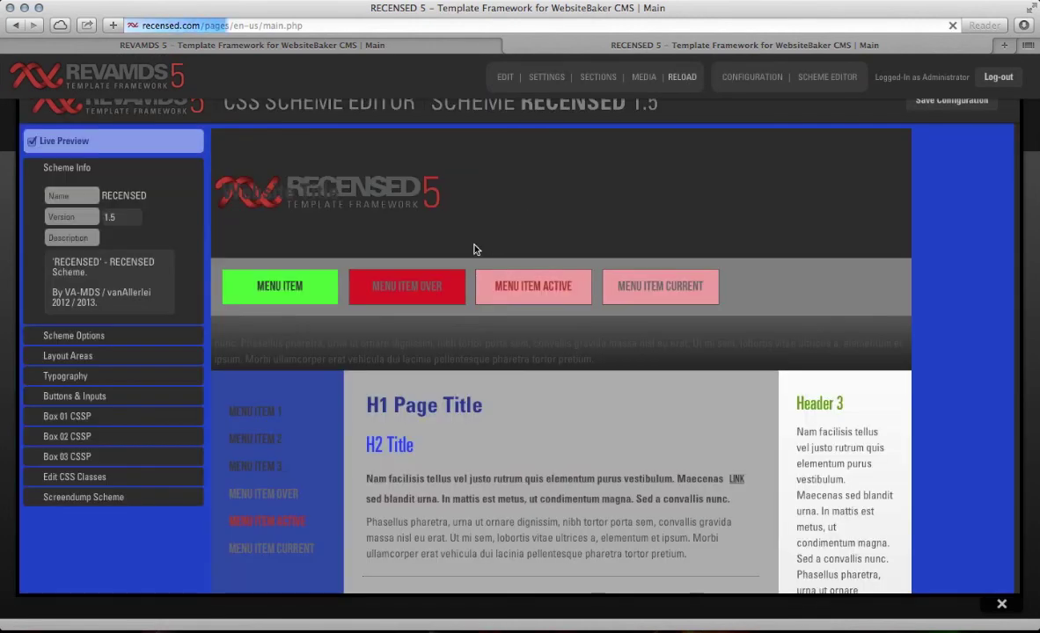
# Step: Examine the tagline band beneath the image slider on the reloaded main page
pyautogui.scroll(-10, 422, 277)
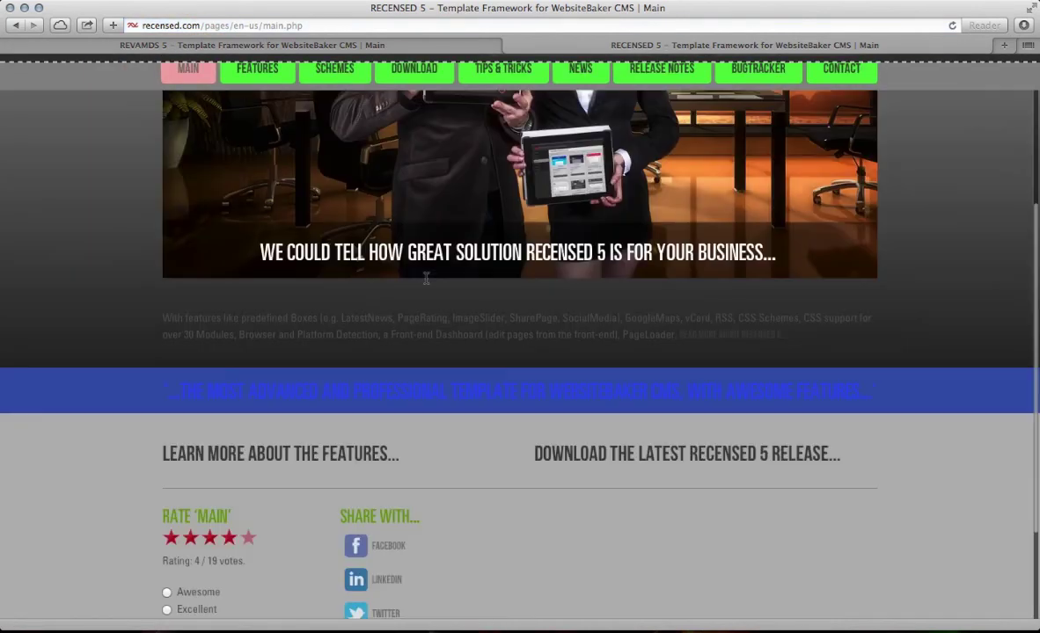
pyautogui.scroll(3, 408, 274)
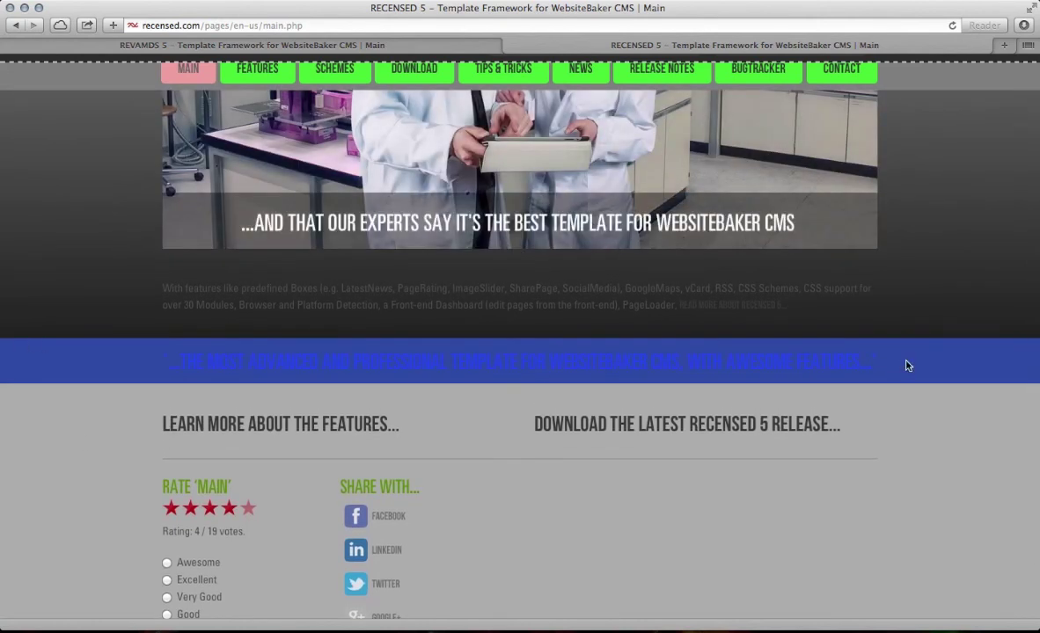
pyautogui.scroll(3, 675, 352)
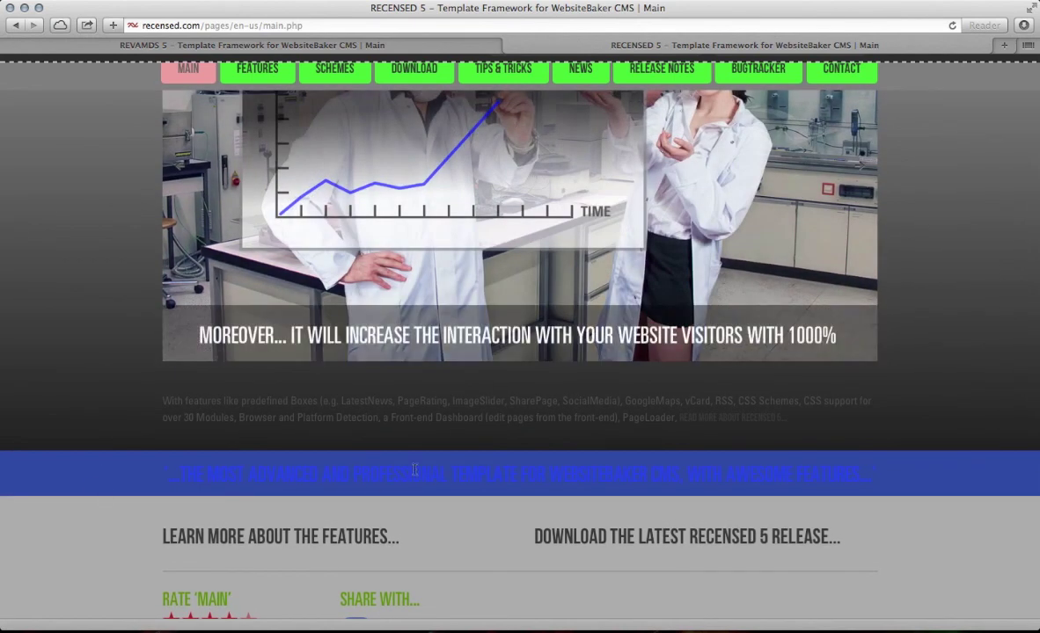
pyautogui.scroll(-6, 527, 454)
pyautogui.scroll(10, 527, 451)
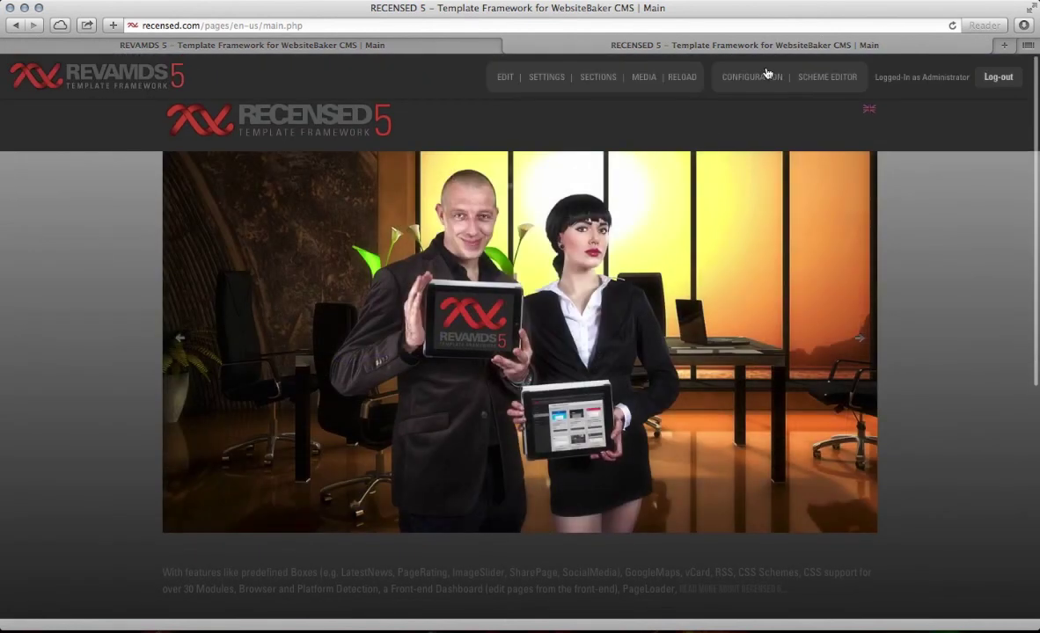
# Step: Reopen the scheme editor, review the live preview, and turn Live Preview off
pyautogui.click(828, 78)
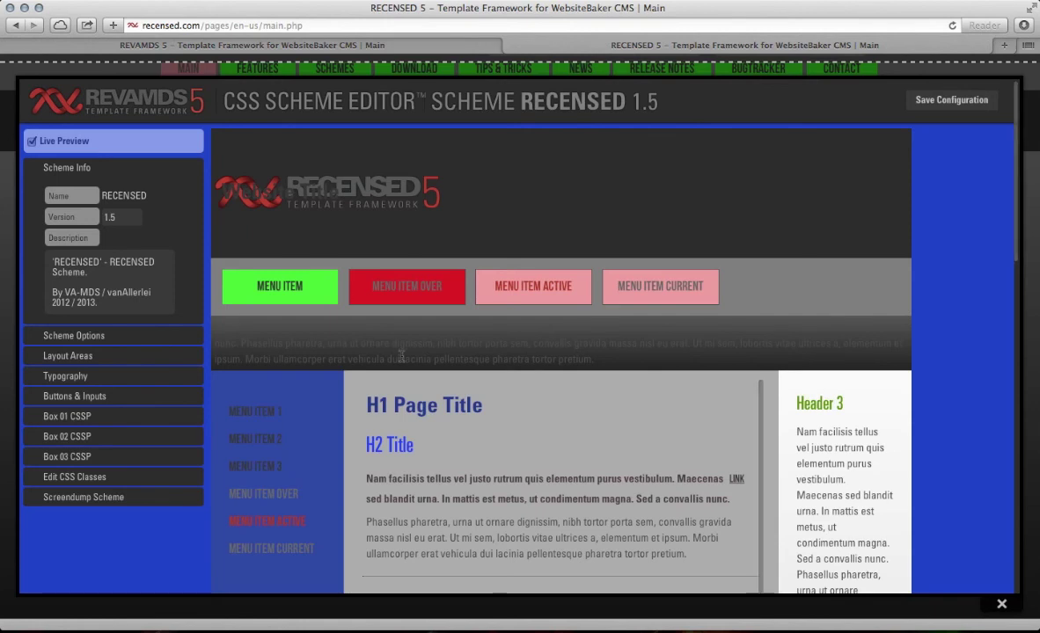
pyautogui.scroll(-6, 407, 356)
pyautogui.scroll(7, 480, 352)
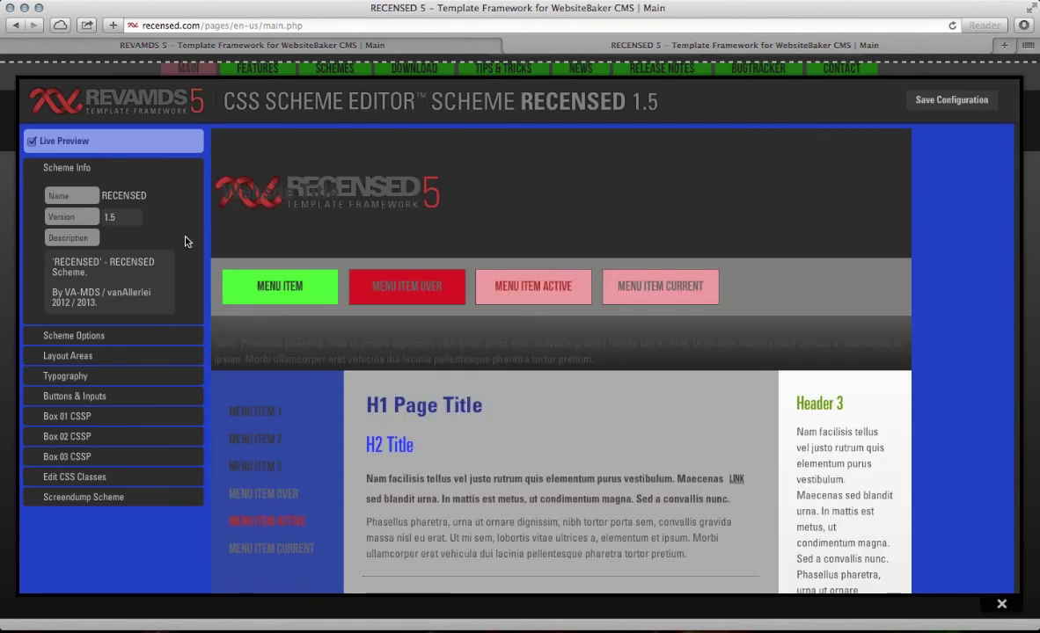
pyautogui.click(33, 141)
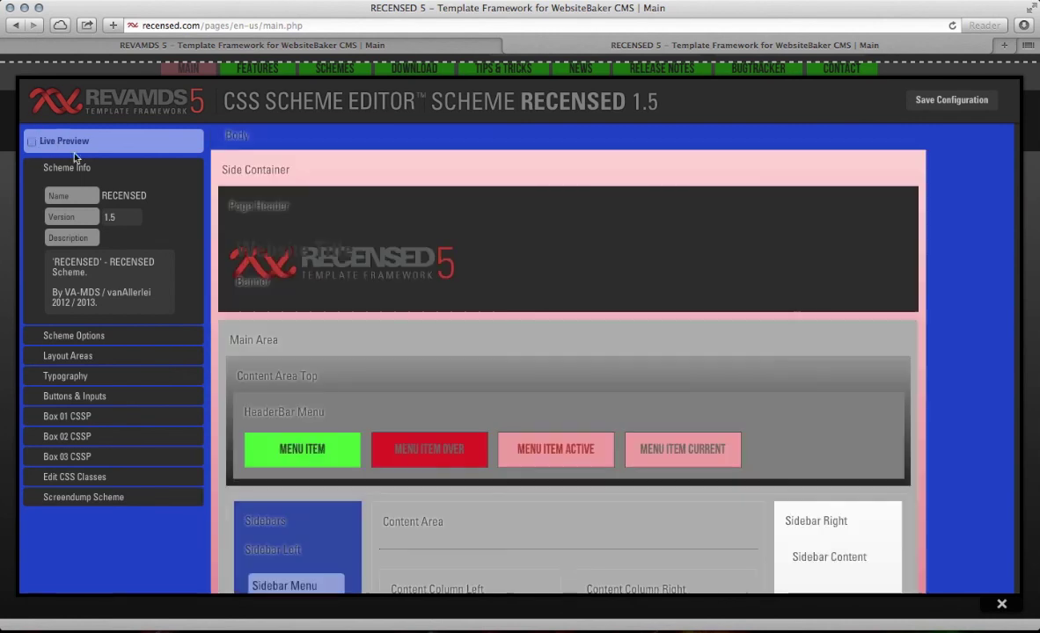
# Step: Open the Page Header area's settings and set its corner rounding to Roundy 20
pyautogui.click(266, 208)
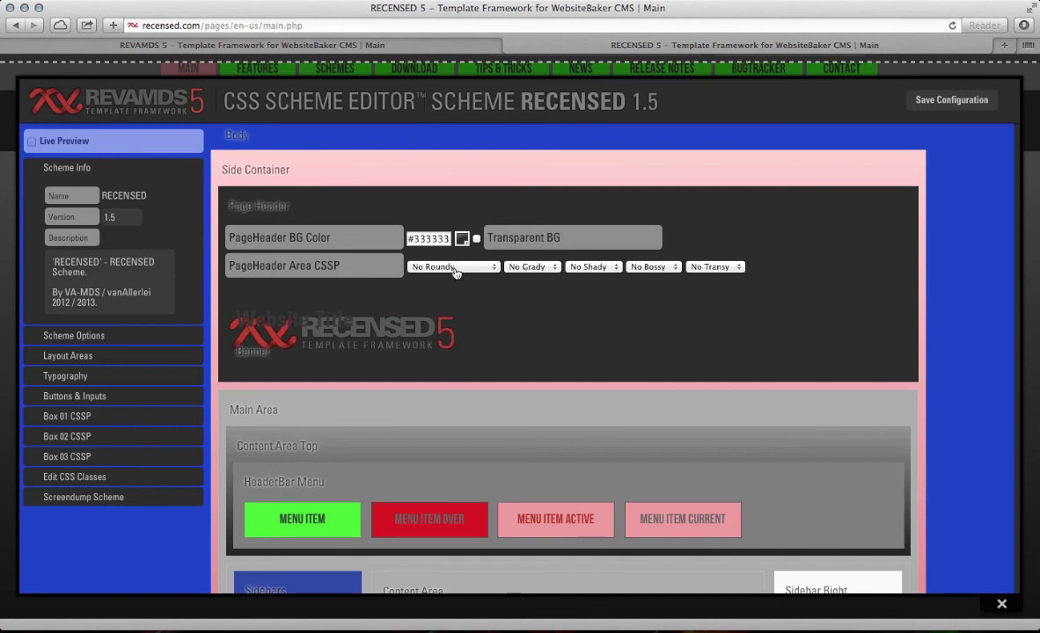
pyautogui.click(456, 269)
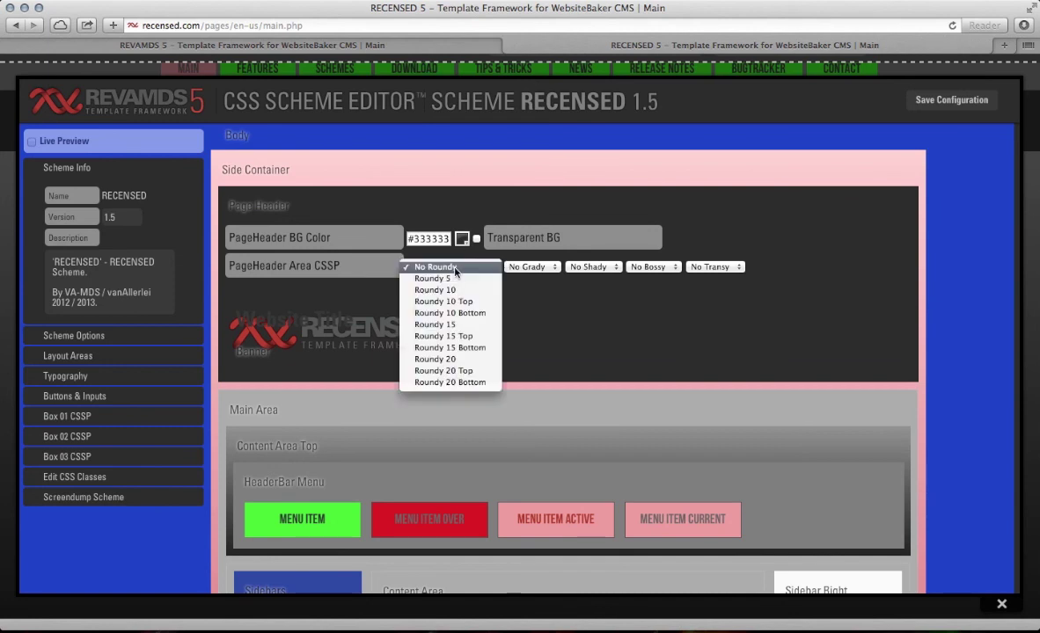
pyautogui.click(458, 362)
# Step: Try several gradient presets on the page header, including Grady 07, Grady 13 and Grady 04
pyautogui.click(532, 267)
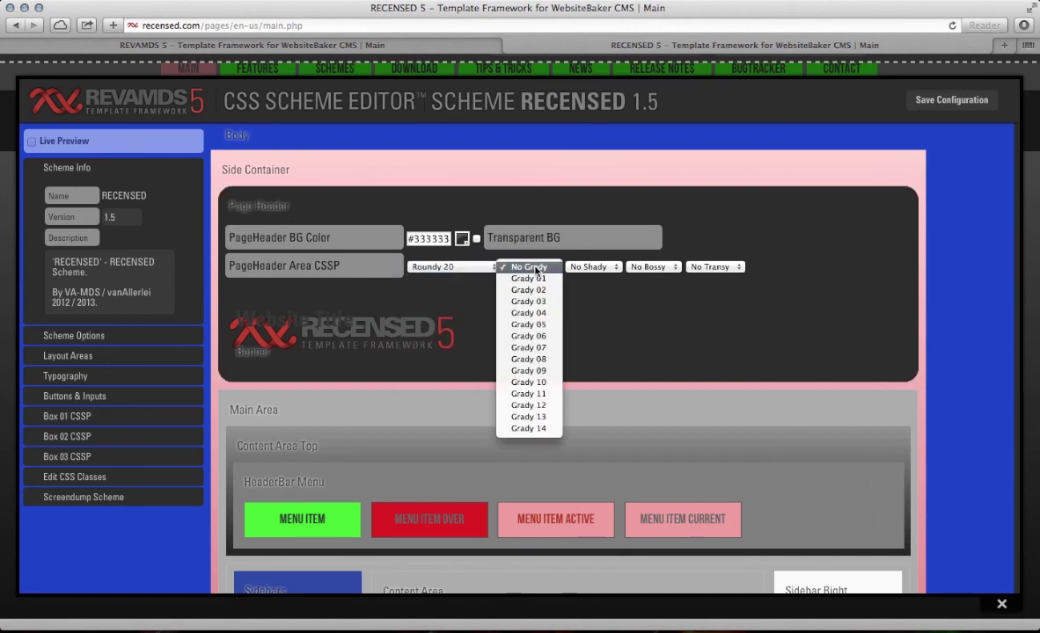
pyautogui.click(540, 348)
pyautogui.click(532, 266)
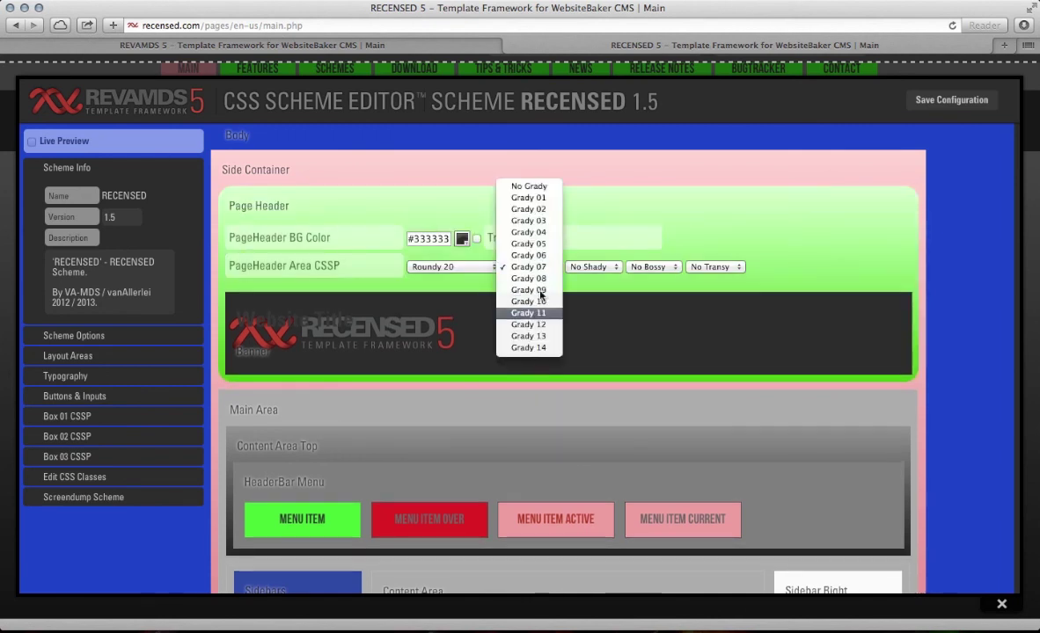
pyautogui.click(537, 313)
pyautogui.click(532, 267)
pyautogui.click(539, 288)
pyautogui.click(539, 268)
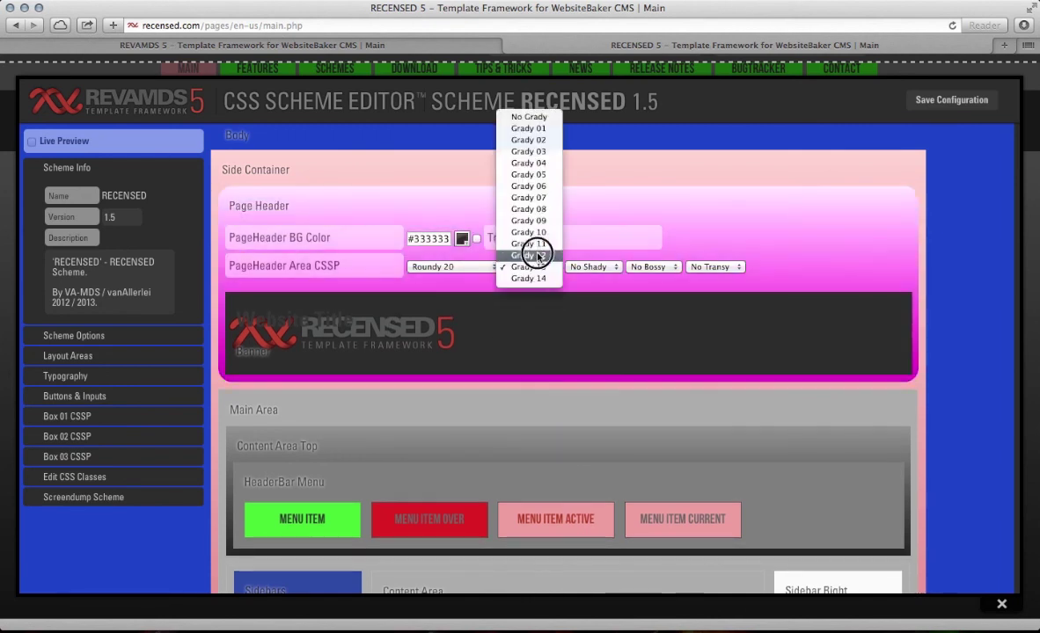
pyautogui.click(533, 240)
pyautogui.click(532, 267)
pyautogui.click(532, 250)
pyautogui.click(531, 267)
pyautogui.click(531, 224)
# Step: Set the page header's gradient preset to Grady 14
pyautogui.click(529, 268)
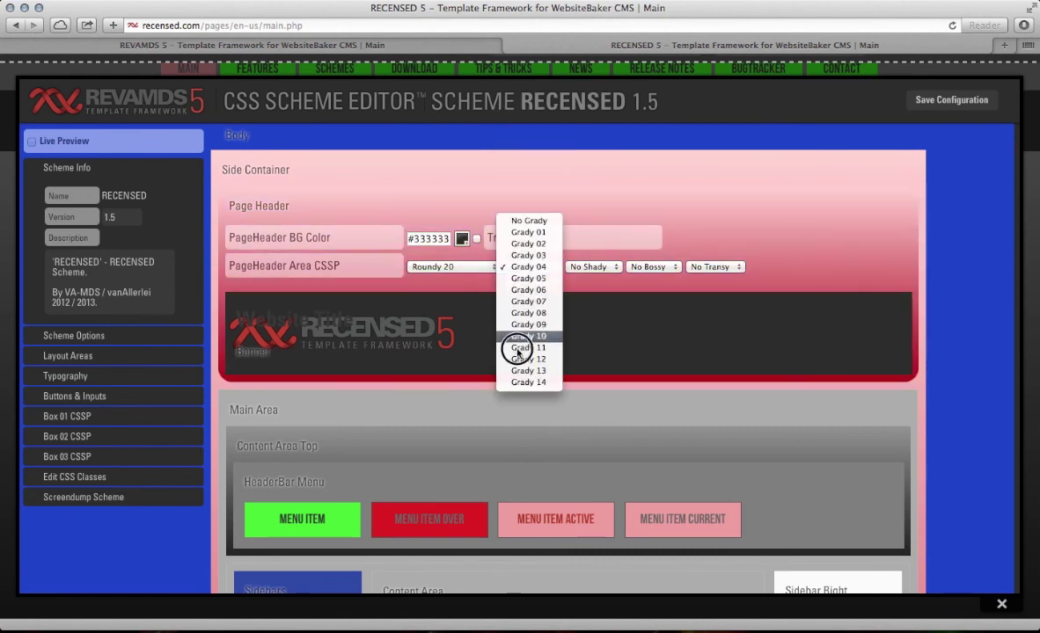
pyautogui.click(526, 367)
pyautogui.click(552, 275)
pyautogui.click(543, 281)
# Step: Try the shadow presets Shady 10, Shady 6 and Shady 15 on the page header
pyautogui.click(589, 269)
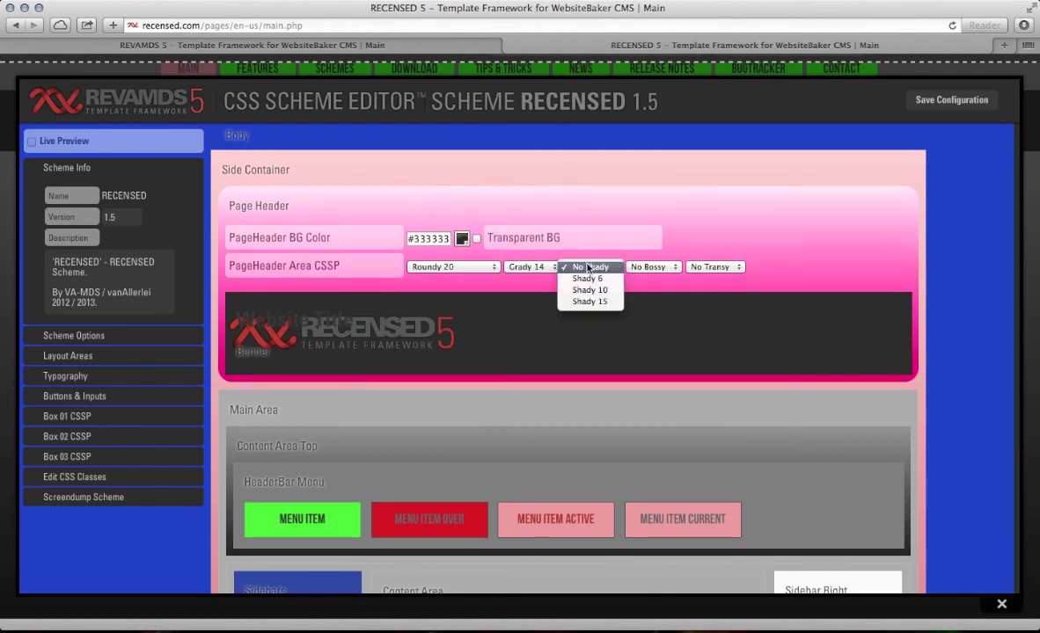
pyautogui.click(581, 294)
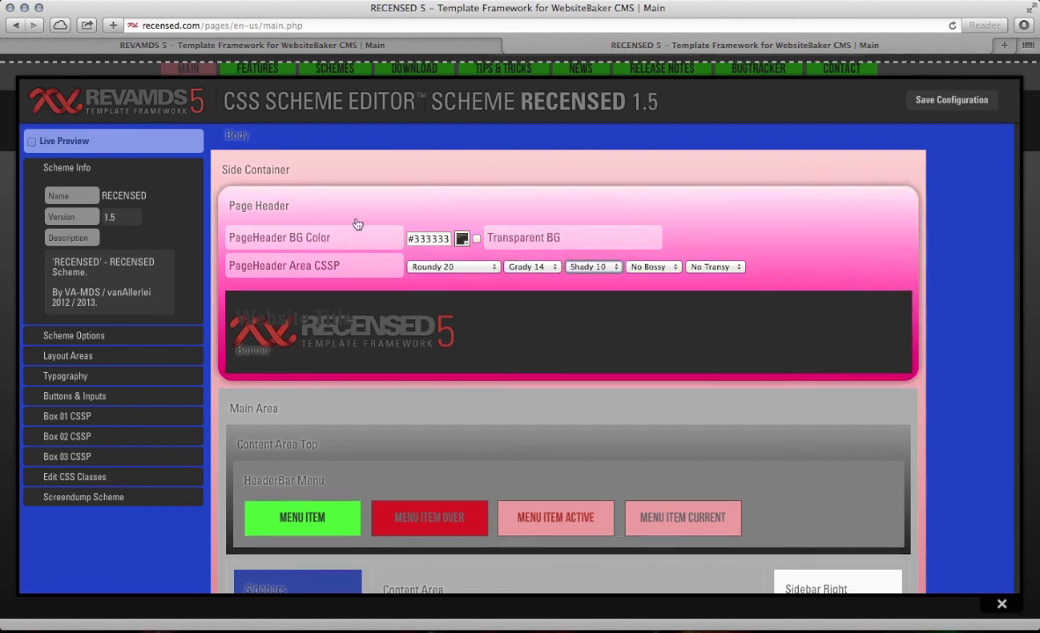
pyautogui.click(530, 267)
pyautogui.click(577, 274)
pyautogui.click(584, 268)
pyautogui.click(585, 280)
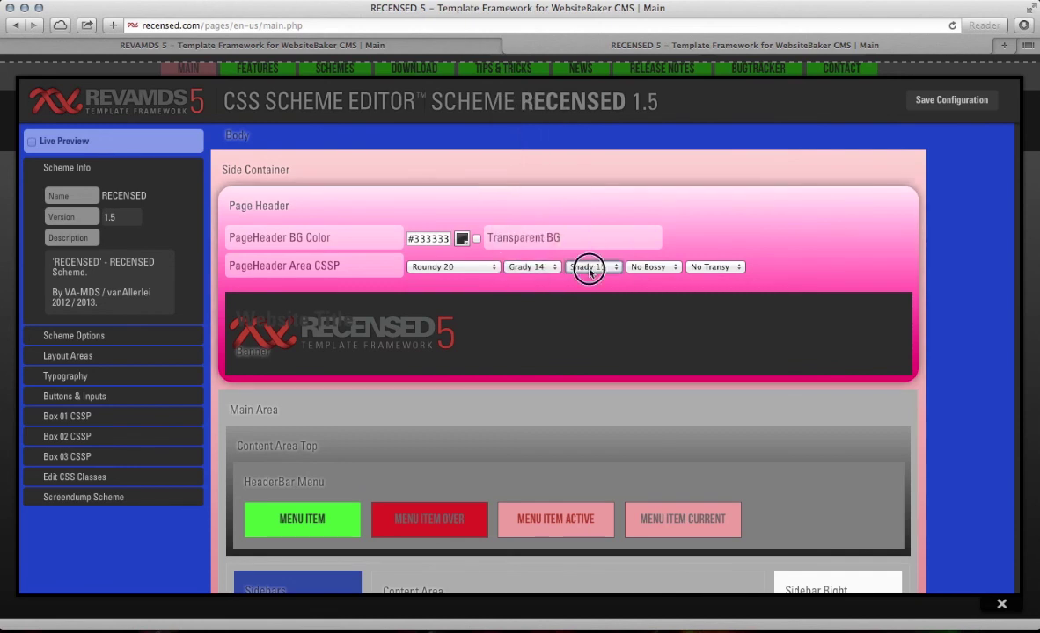
pyautogui.click(588, 267)
pyautogui.click(588, 244)
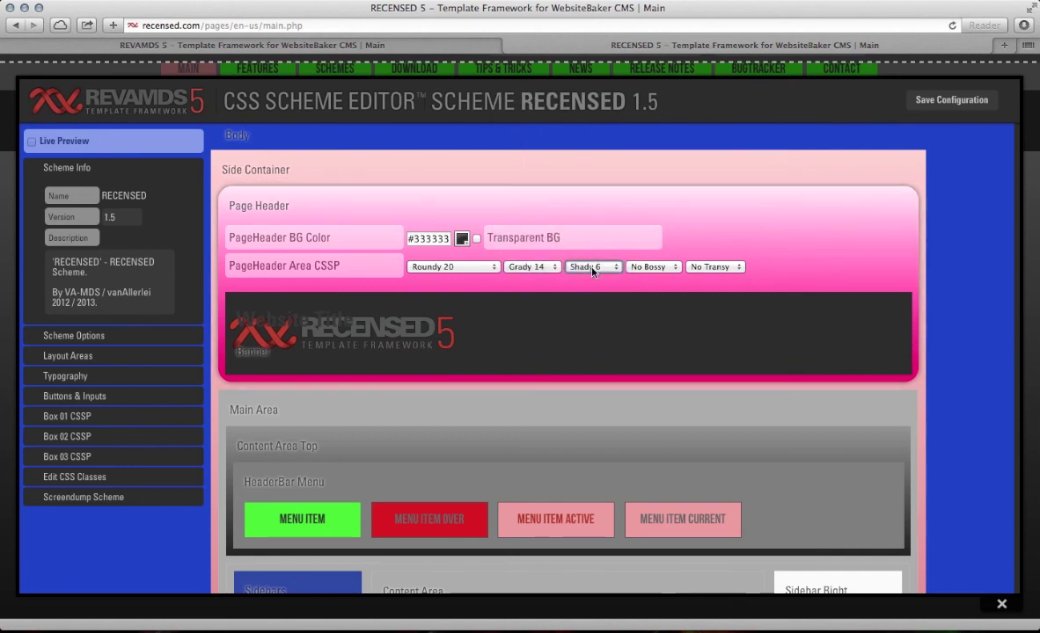
pyautogui.click(590, 267)
pyautogui.click(591, 279)
pyautogui.click(590, 267)
pyautogui.click(603, 278)
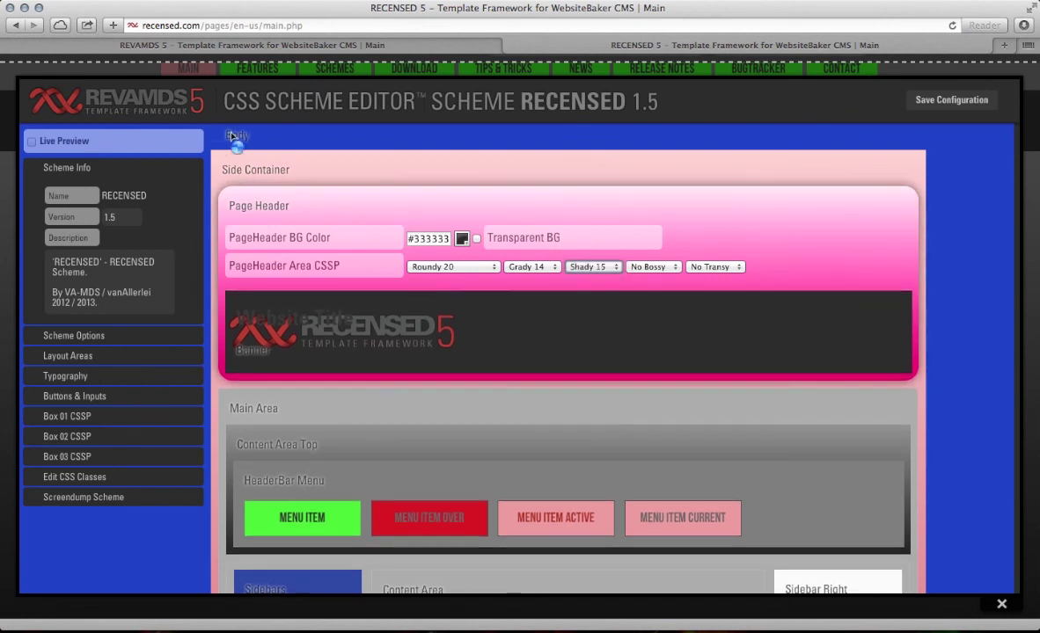
# Step: View the settings of the Side Container and Banner areas, and reopen those of the Page Header
pyautogui.click(288, 173)
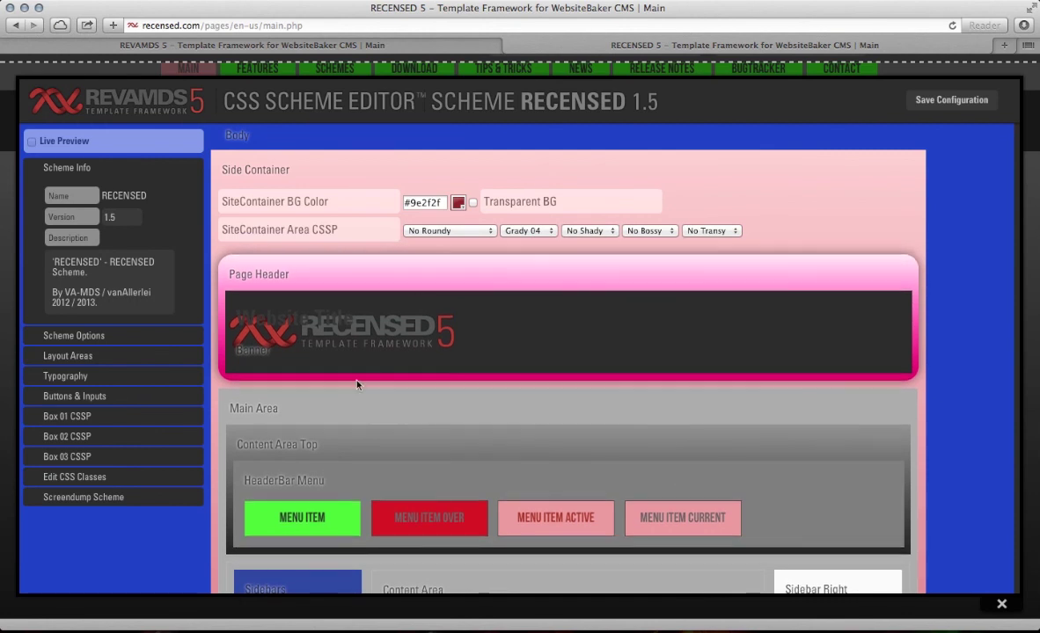
pyautogui.click(253, 352)
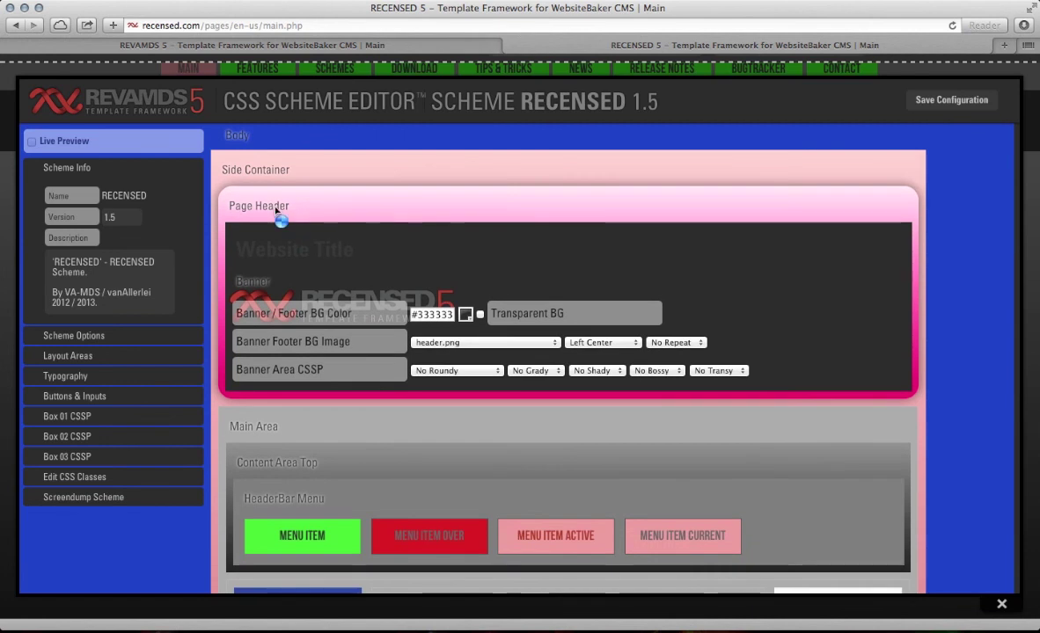
pyautogui.click(275, 209)
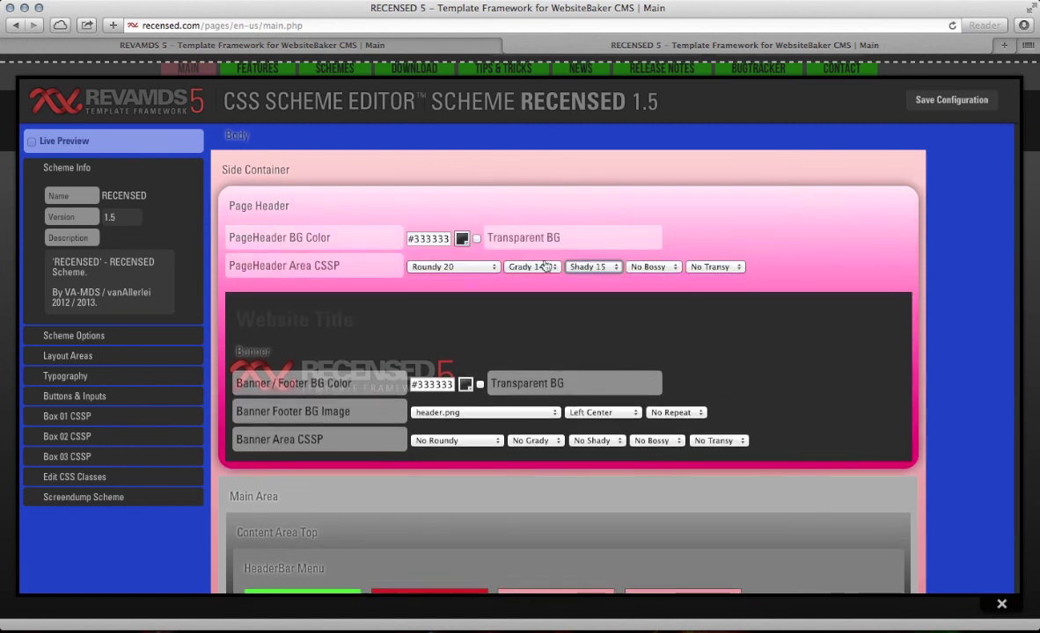
# Step: Set the page header's embossing to Bossy 2 and its shadow to No Shady
pyautogui.click(652, 267)
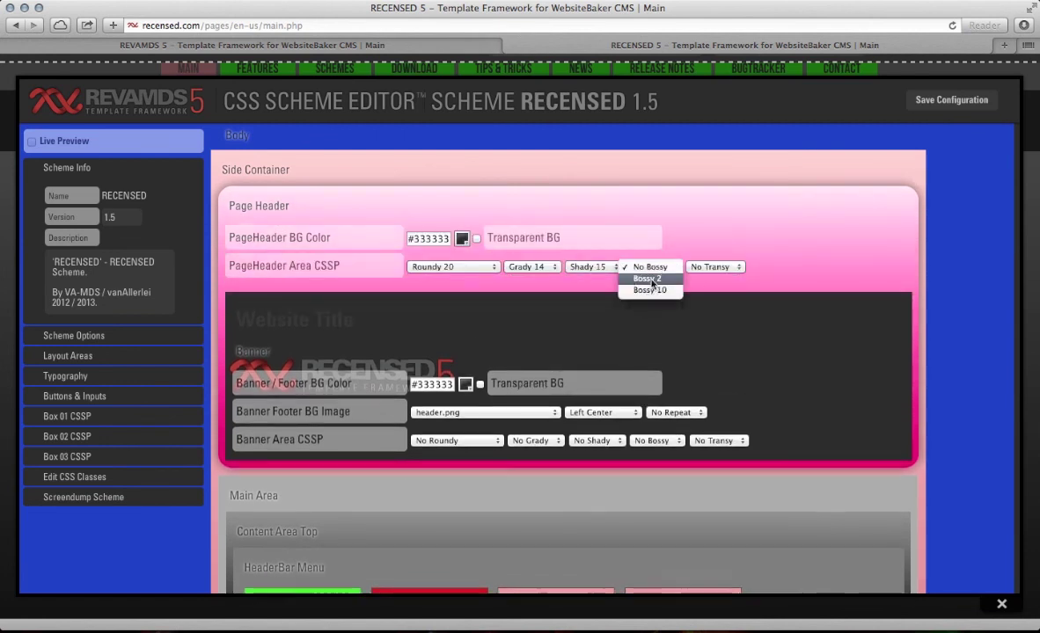
pyautogui.click(649, 280)
pyautogui.click(590, 267)
# Step: Try Bossy 10 and a transparency preset on the page header, returning to Bossy 2 with No Transy
pyautogui.click(652, 268)
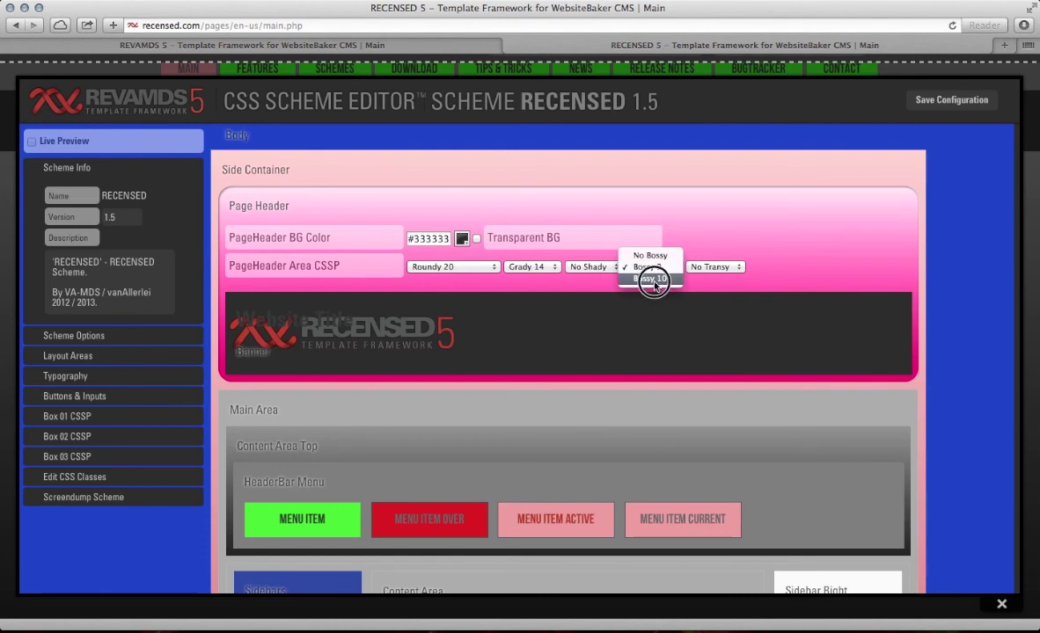
pyautogui.click(651, 279)
pyautogui.click(696, 267)
pyautogui.click(697, 280)
pyautogui.click(700, 267)
pyautogui.click(704, 255)
pyautogui.click(651, 267)
pyautogui.click(659, 256)
pyautogui.click(653, 266)
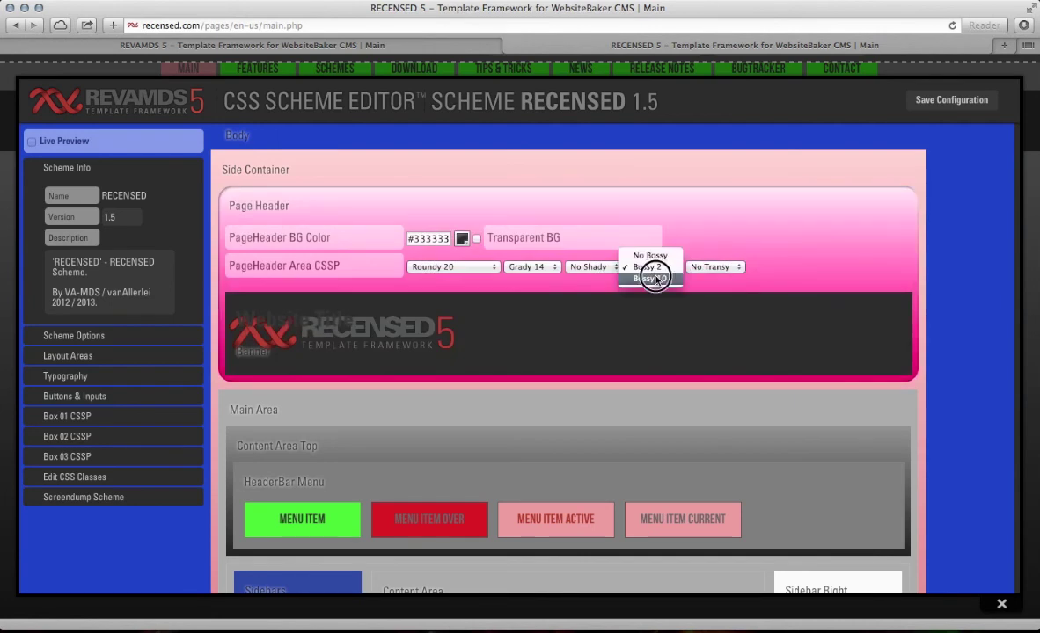
pyautogui.click(656, 279)
pyautogui.click(653, 267)
pyautogui.click(659, 256)
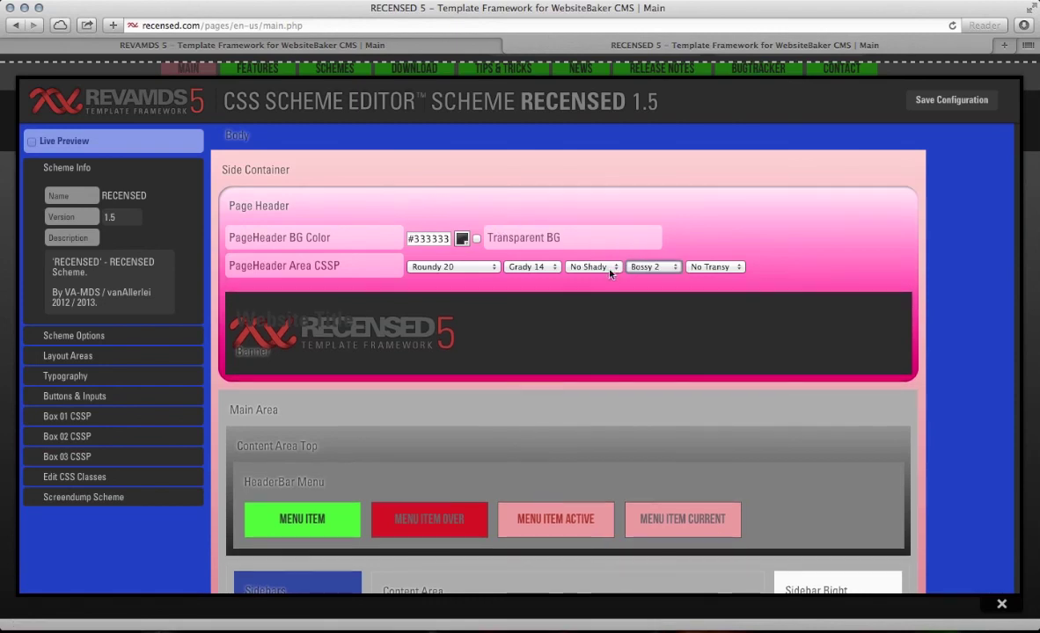
# Step: Open the Banner area's settings, try facebook.png as its background image, and switch the image to forward.png
pyautogui.click(255, 351)
pyautogui.click(475, 416)
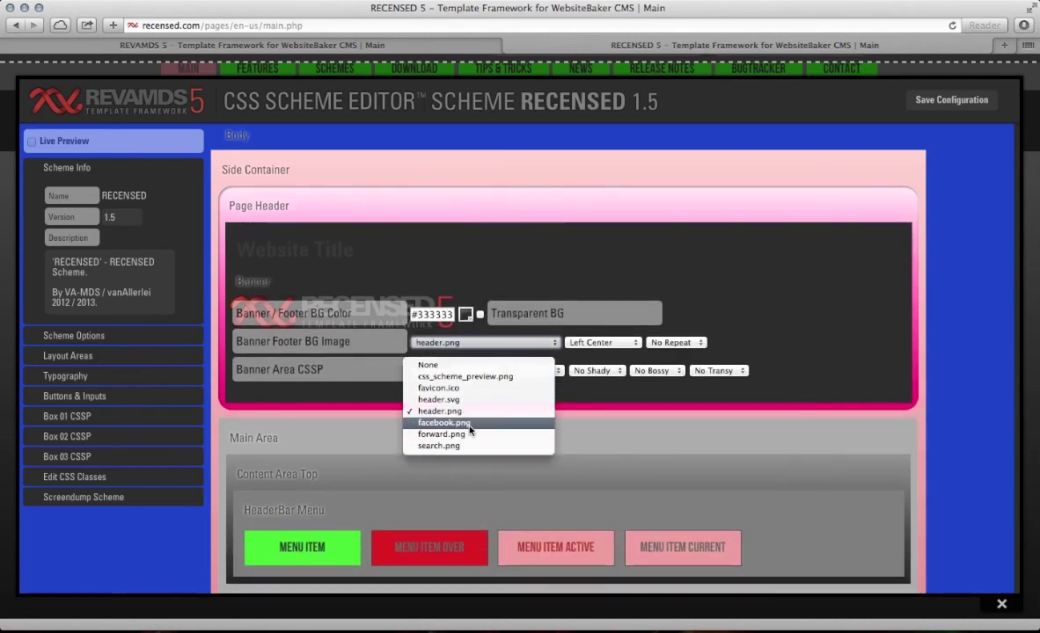
pyautogui.click(444, 423)
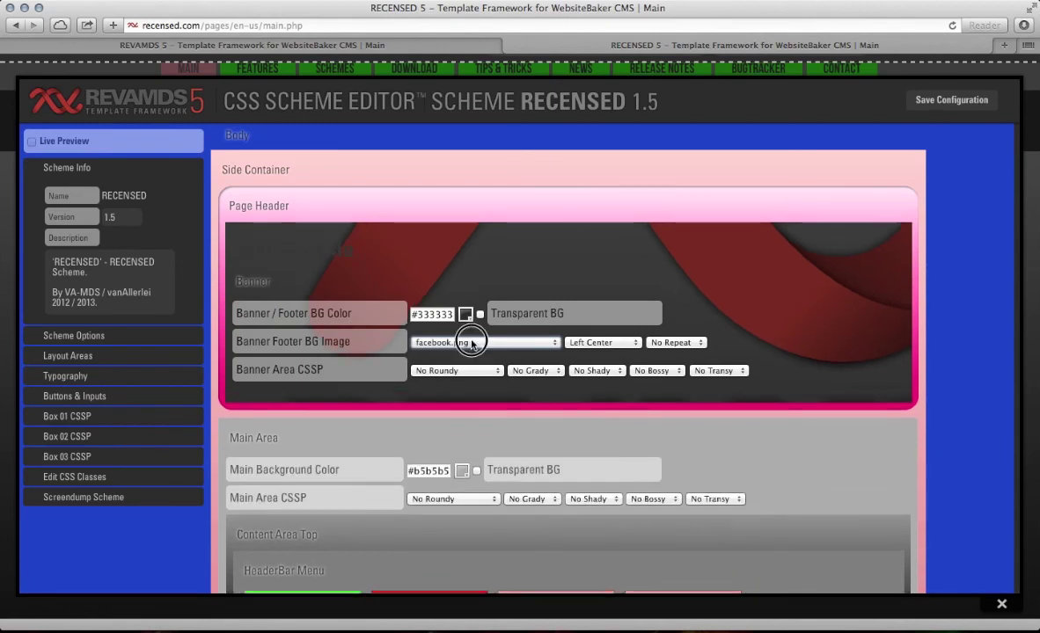
pyautogui.click(471, 344)
pyautogui.click(465, 353)
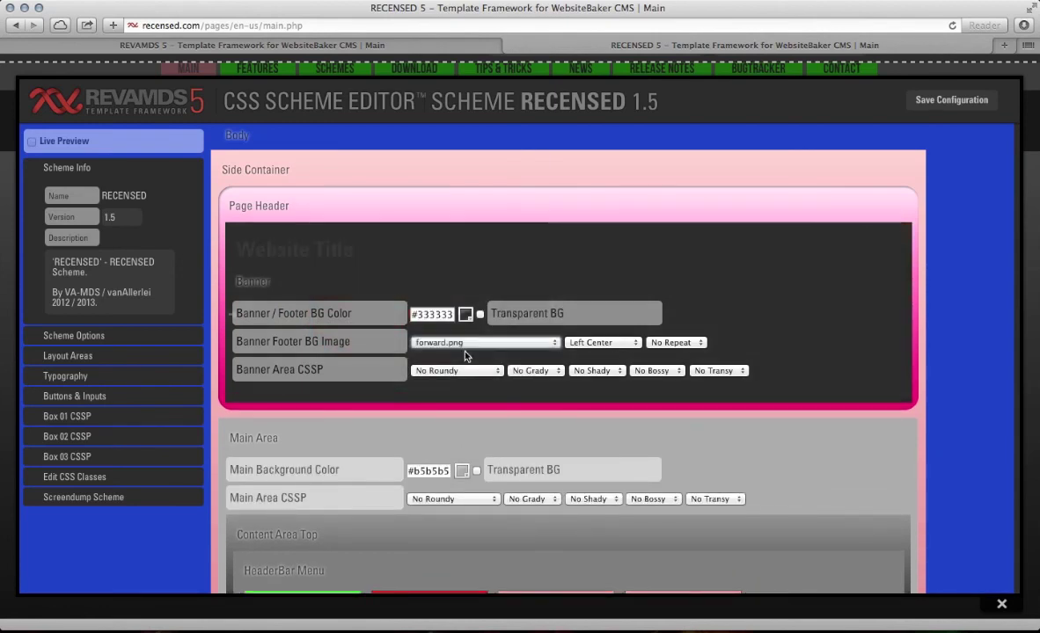
# Step: Set the banner's background color to the very light pink #faebeb
pyautogui.click(466, 314)
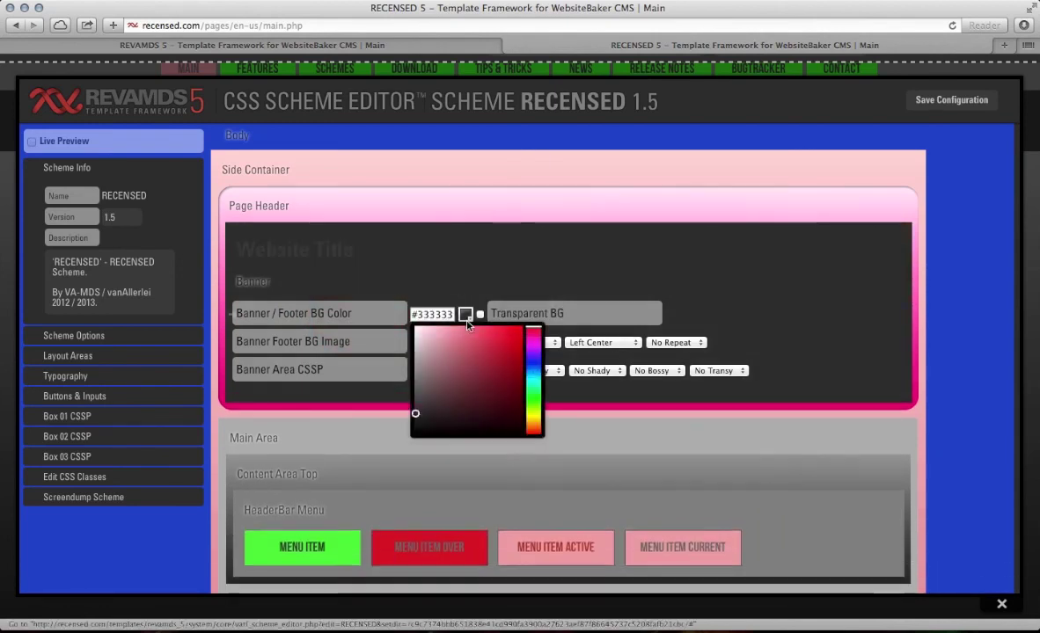
pyautogui.click(458, 336)
pyautogui.moveTo(451, 343)
pyautogui.mouseDown()
pyautogui.moveTo(411, 327)
pyautogui.moveTo(420, 328)
pyautogui.mouseUp()
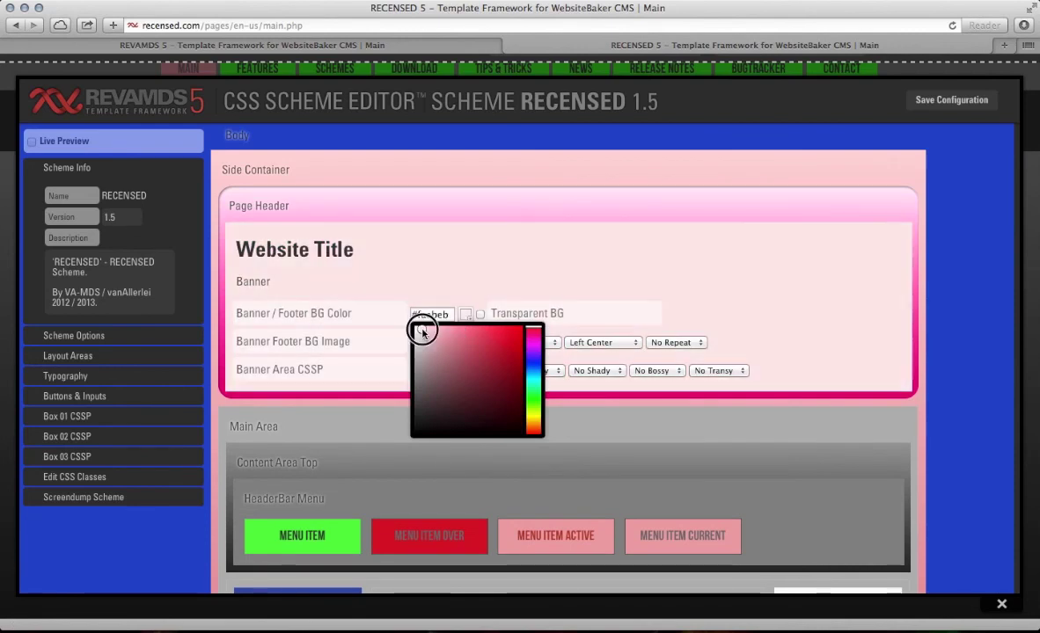
pyautogui.click(433, 252)
# Step: Try search.png as the banner's background image and switch back to forward.png
pyautogui.click(455, 343)
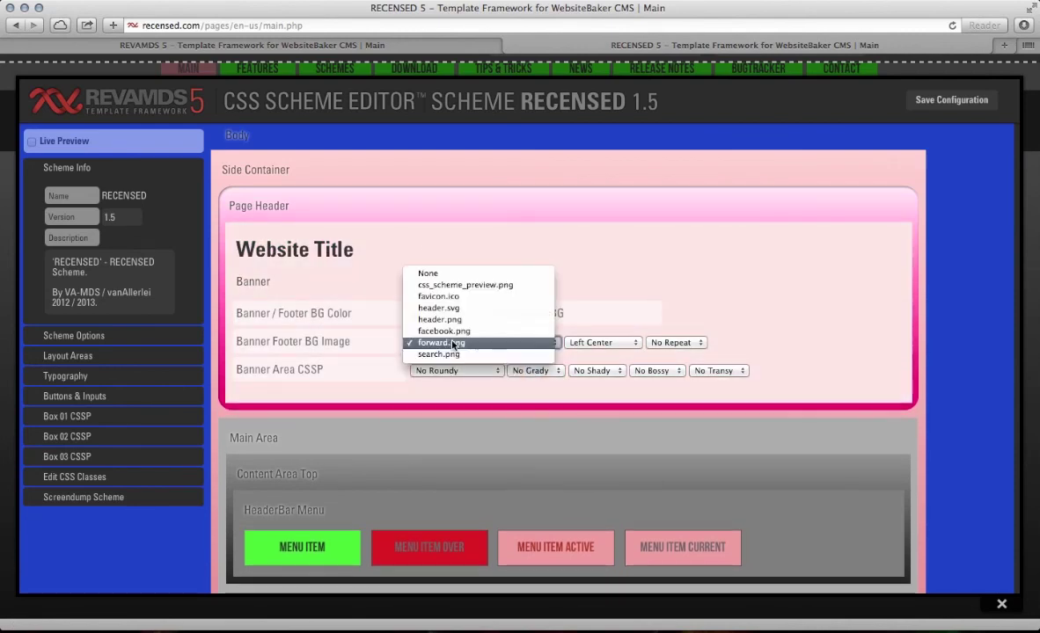
pyautogui.click(455, 354)
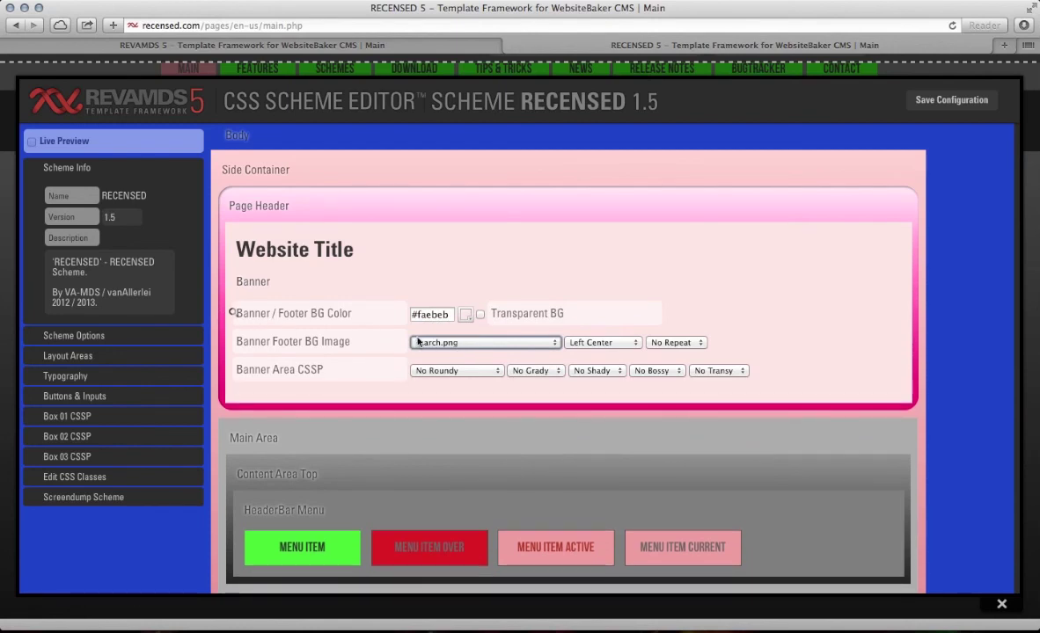
pyautogui.click(419, 341)
pyautogui.click(433, 332)
# Step: Try the Repeat option on the banner's background image and return it to No Repeat
pyautogui.click(649, 343)
pyautogui.click(676, 309)
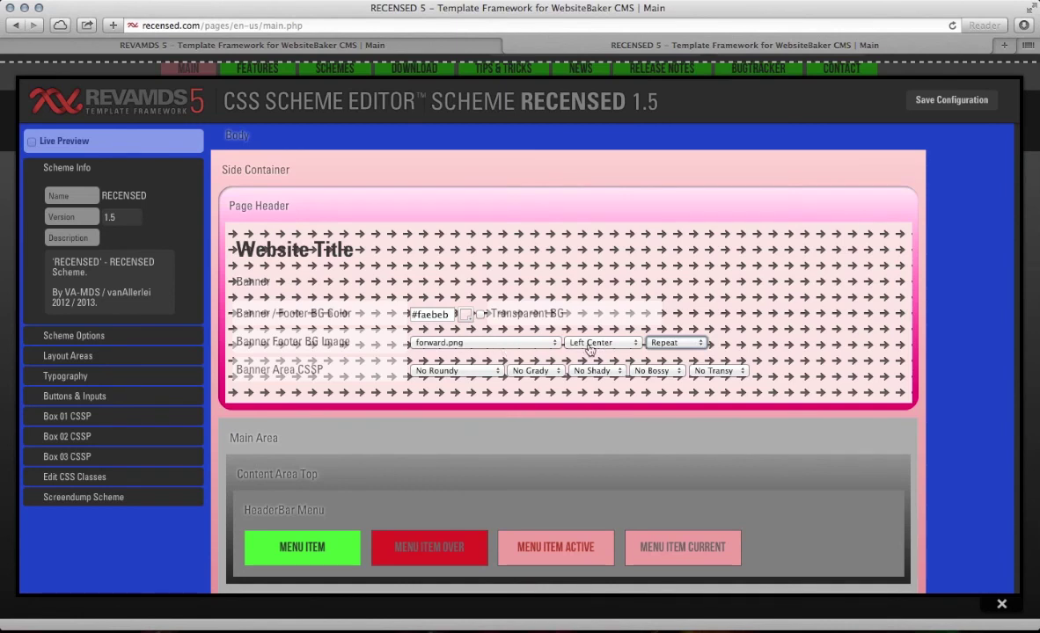
pyautogui.click(654, 345)
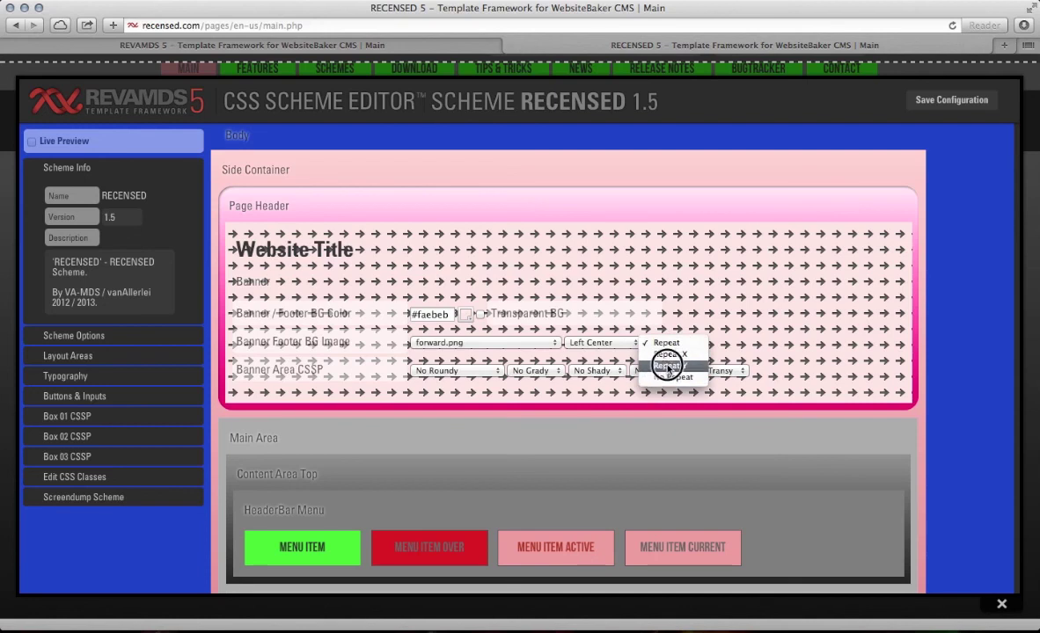
pyautogui.click(665, 378)
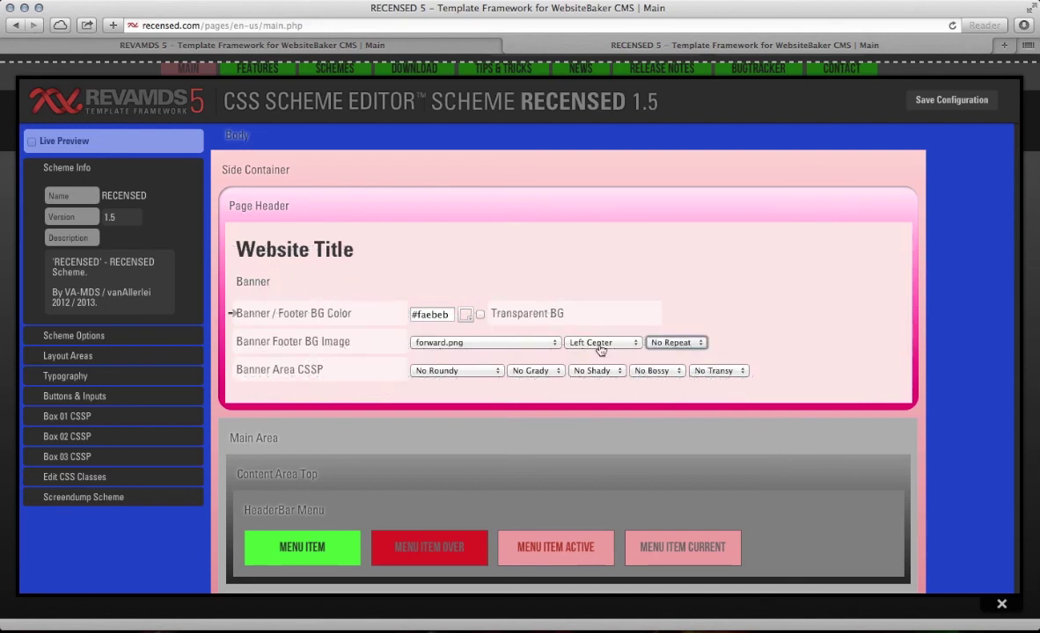
# Step: Position the banner's background image at Right Center after trying Right Top, and set its tiling to Repeat
pyautogui.click(588, 345)
pyautogui.click(597, 365)
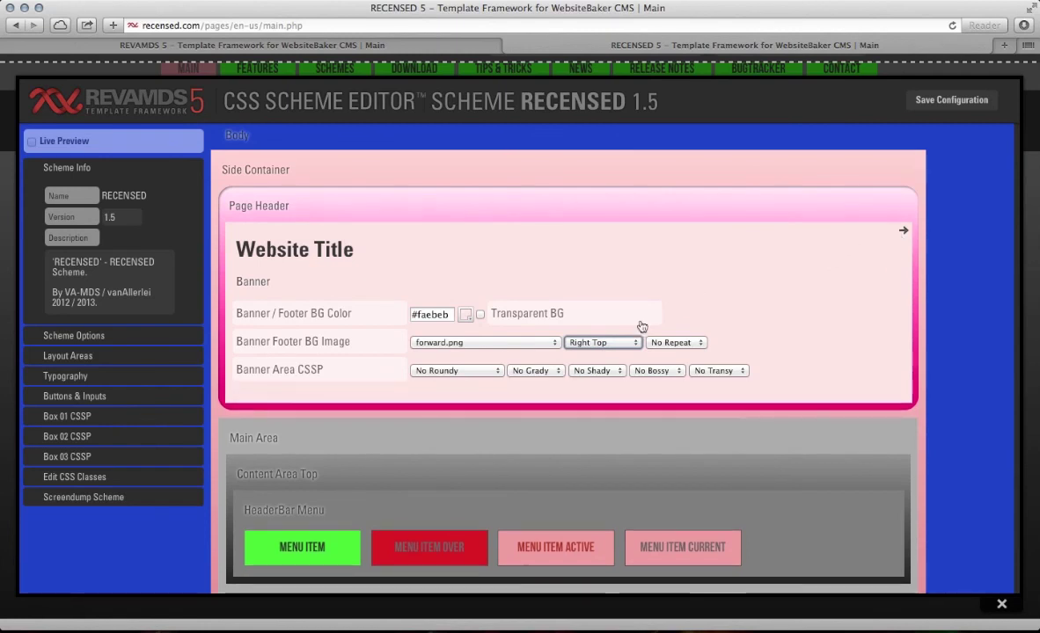
pyautogui.click(602, 342)
pyautogui.click(603, 356)
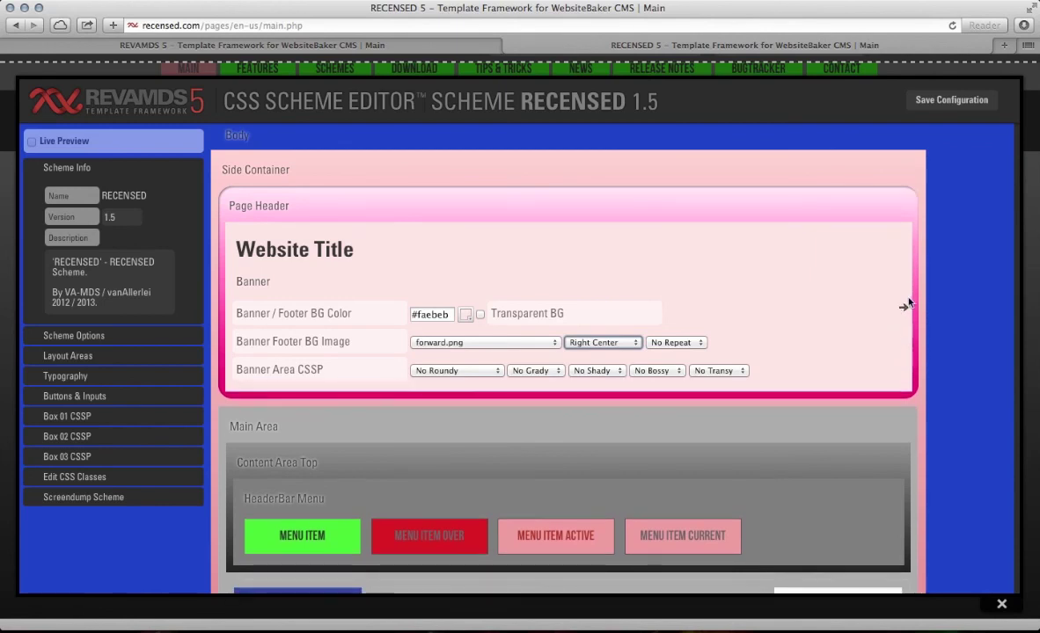
pyautogui.click(664, 348)
pyautogui.click(670, 306)
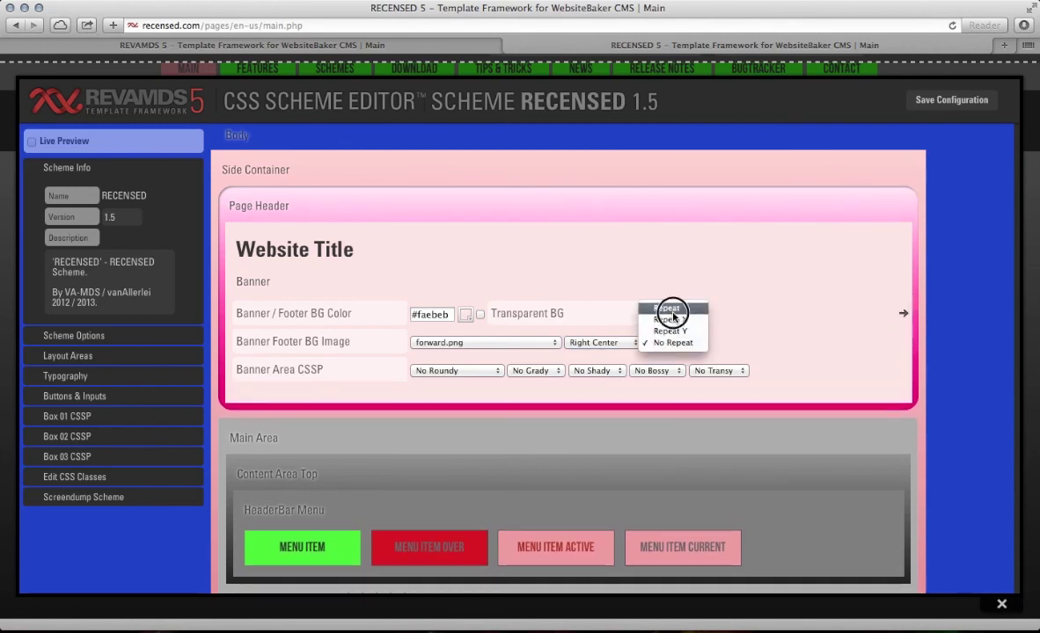
# Step: Set the banner's background color to green #78ad29 and reopen the Banner area's settings
pyautogui.click(465, 314)
pyautogui.moveTo(448, 361); pyautogui.dragTo(531, 409)
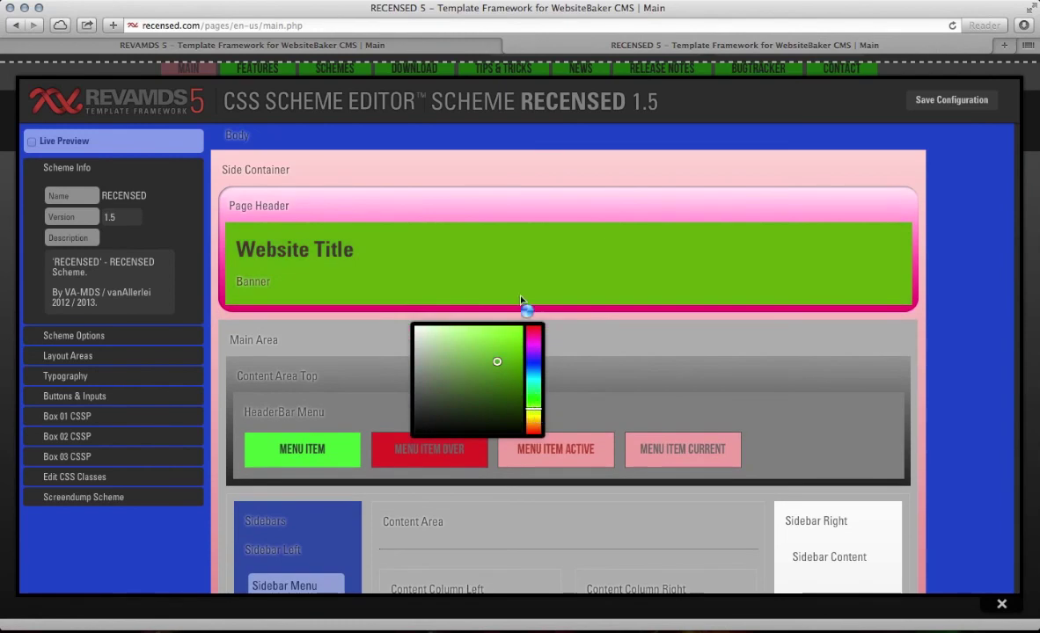
pyautogui.click(255, 281)
# Step: Switch the banner's background image to facebook.png and back to forward.png to reapply the arrow pattern
pyautogui.click(552, 342)
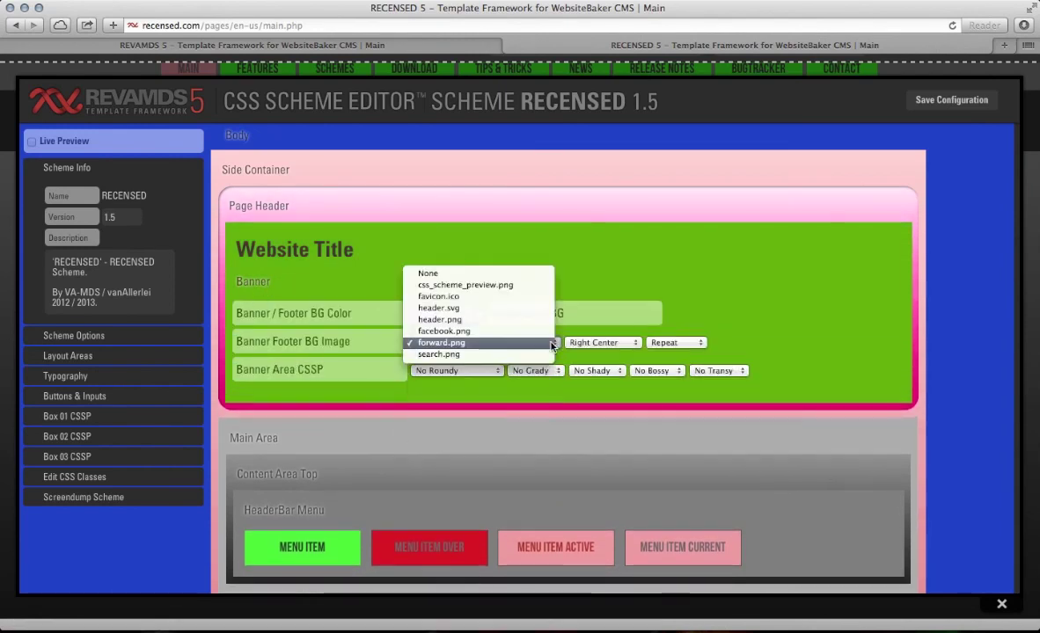
pyautogui.click(480, 331)
pyautogui.click(476, 342)
pyautogui.click(473, 343)
pyautogui.press('Down')
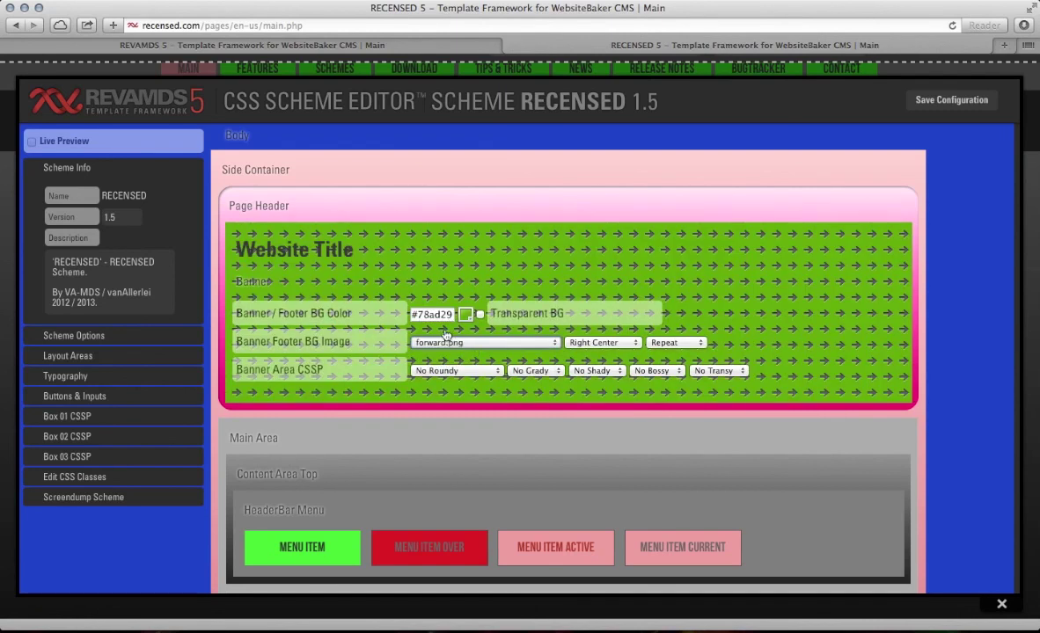
# Step: Set the banner area's corner style to Roundy 20
pyautogui.click(458, 370)
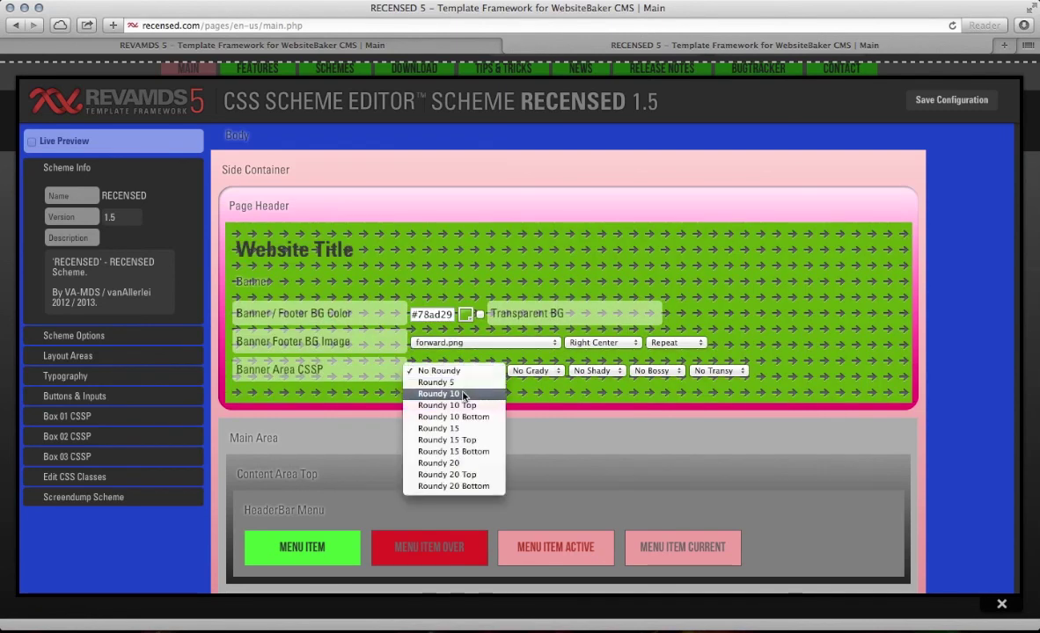
pyautogui.click(461, 464)
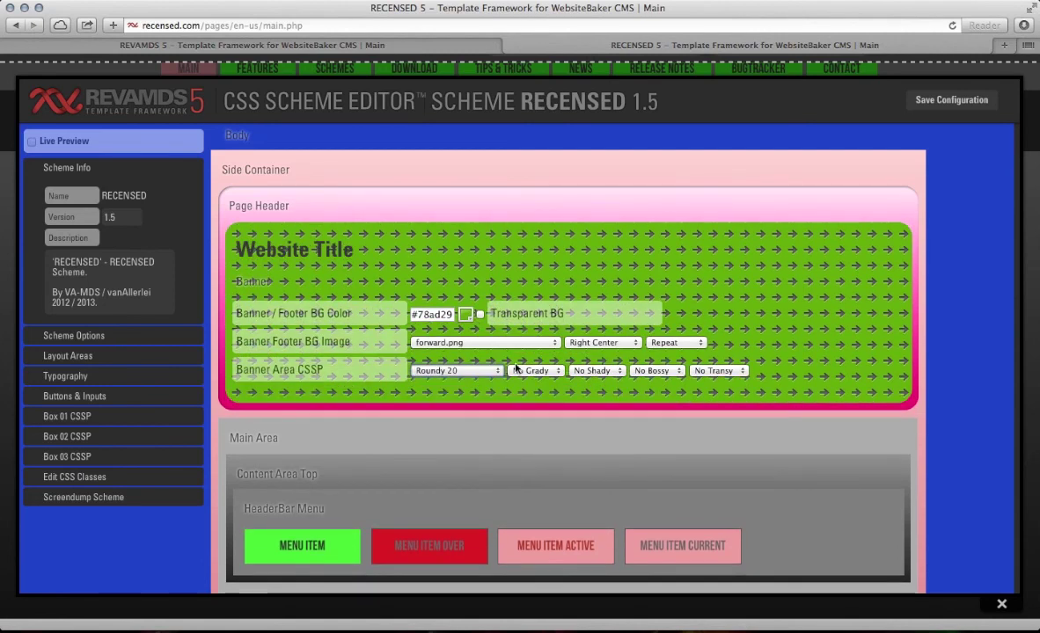
# Step: Try the Grady 03 and Grady 01 gradients on the banner, and reapply forward.png as its background image
pyautogui.click(515, 371)
pyautogui.click(525, 406)
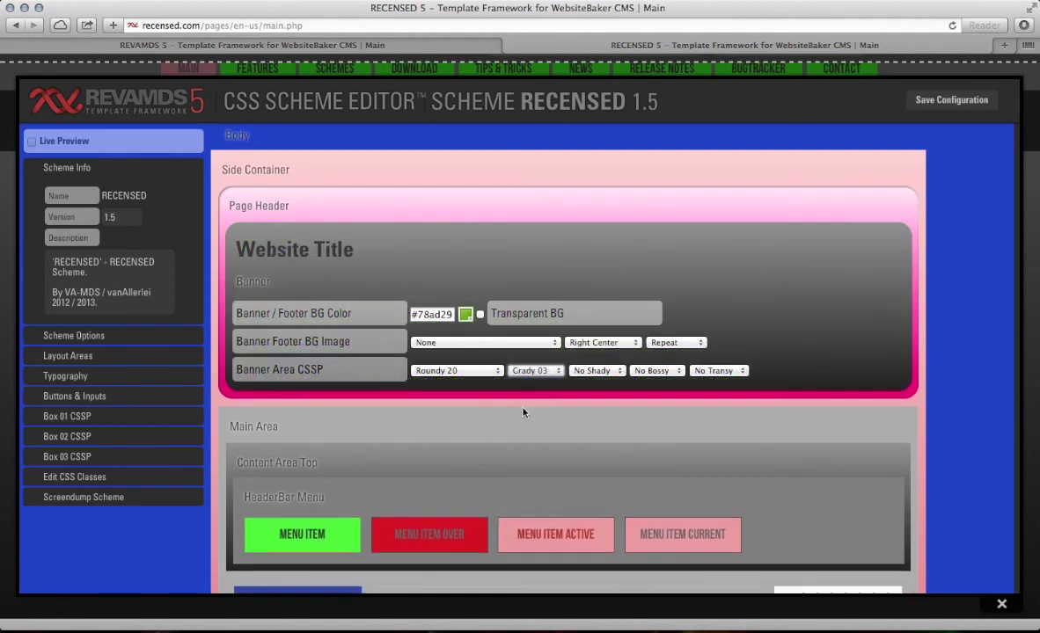
pyautogui.click(524, 370)
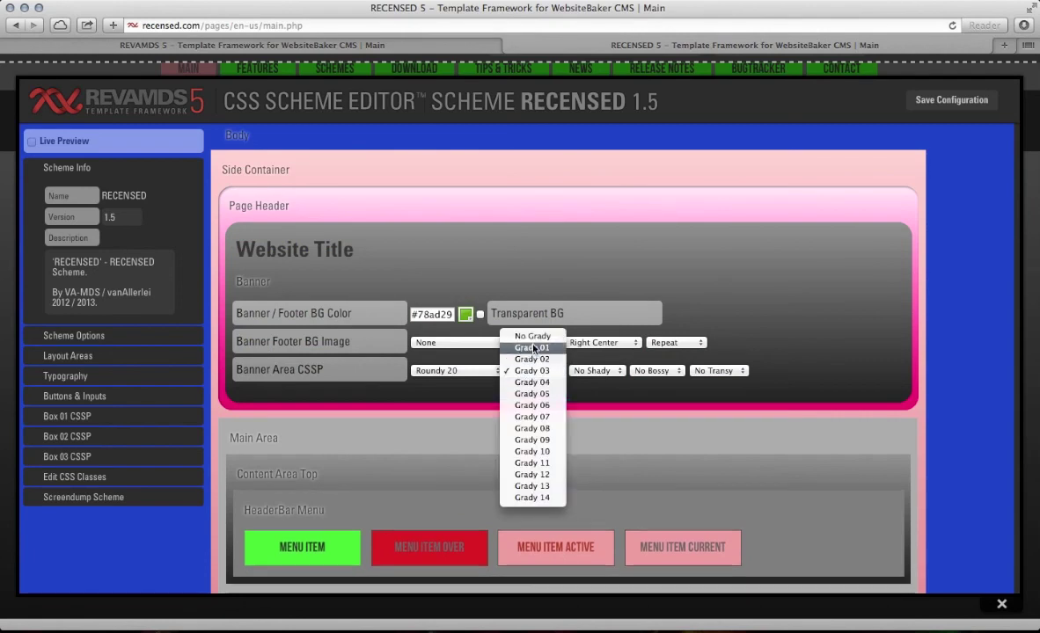
pyautogui.click(532, 349)
pyautogui.click(508, 344)
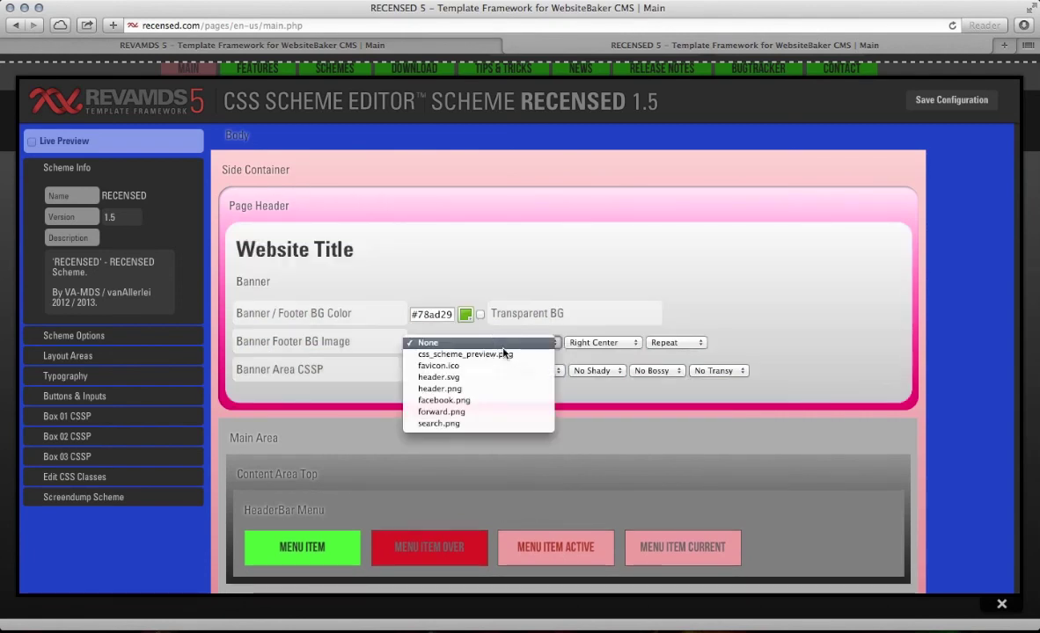
pyautogui.click(493, 412)
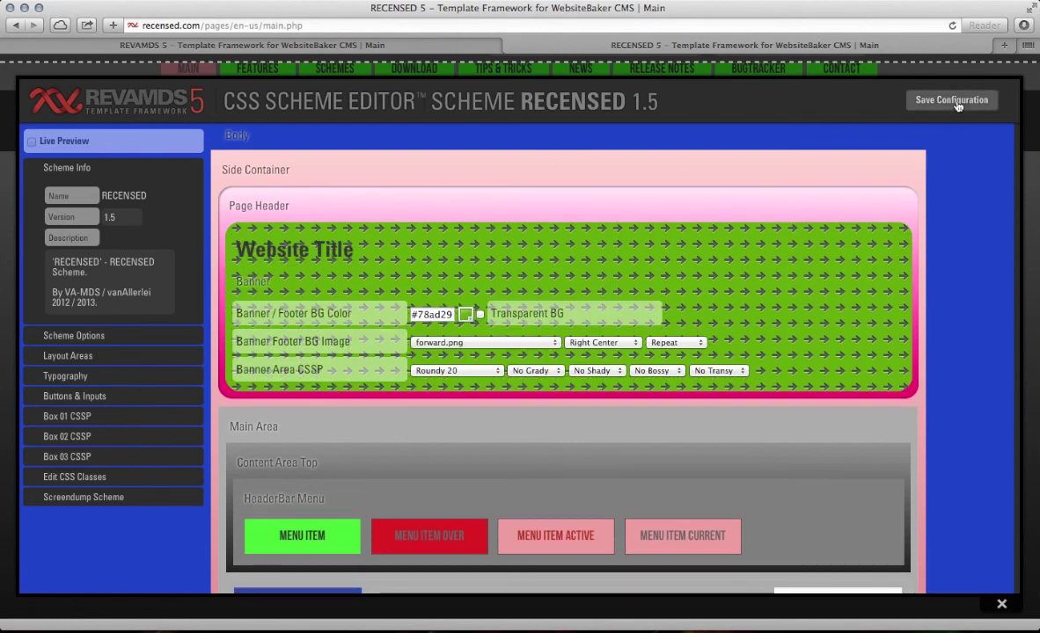
# Step: Save the scheme configuration and reload the site to check the banner and menu on the main page
pyautogui.click(954, 99)
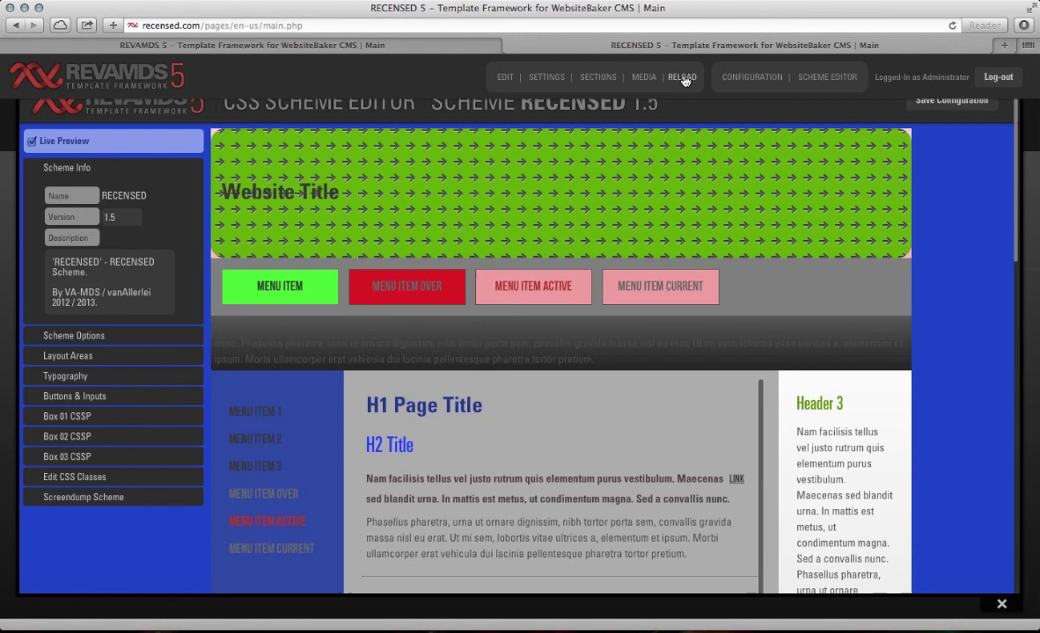
pyautogui.click(683, 77)
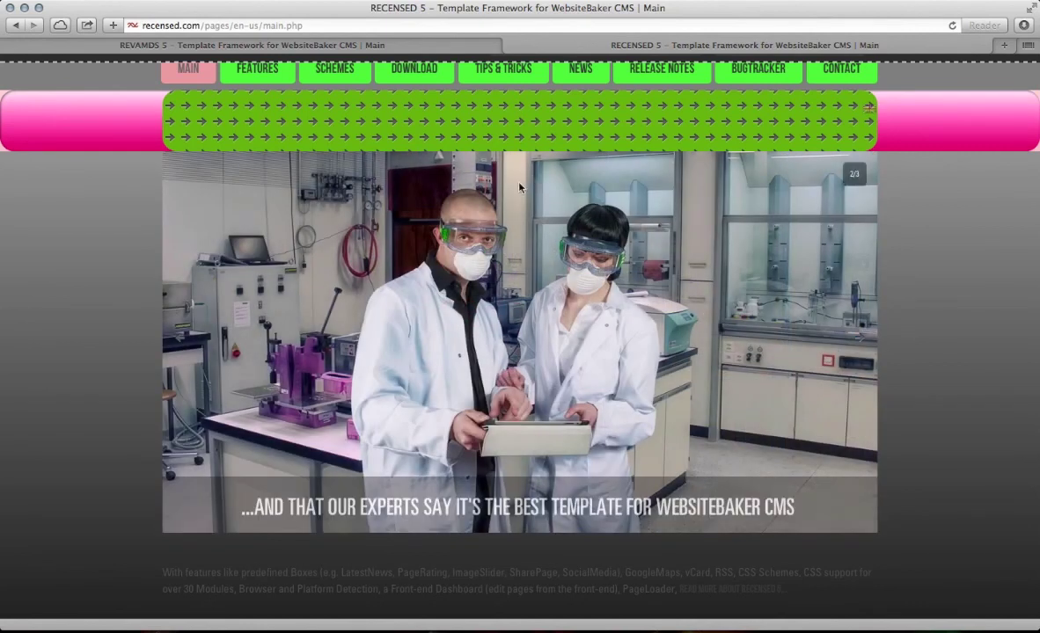
pyautogui.scroll(-10, 167, 213)
pyautogui.scroll(10, 180, 225)
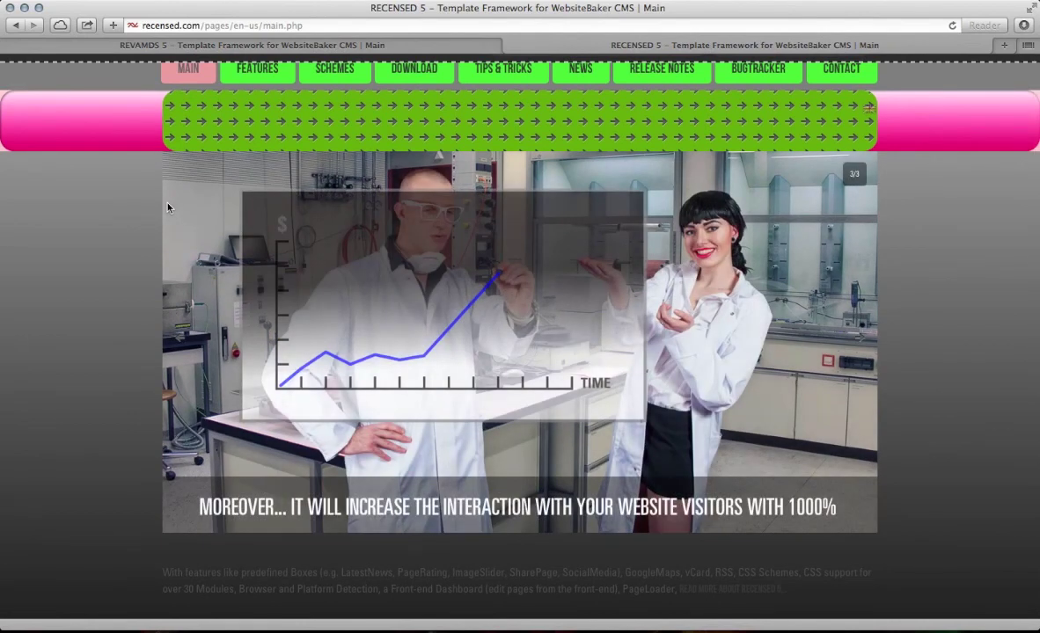
pyautogui.click(217, 130)
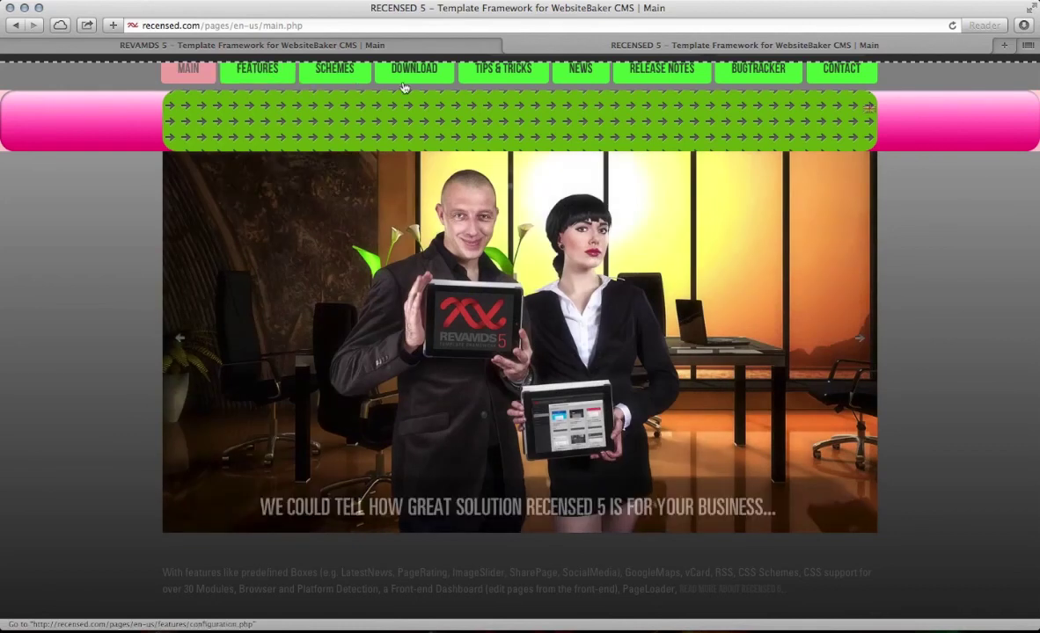
pyautogui.moveTo(267, 77)
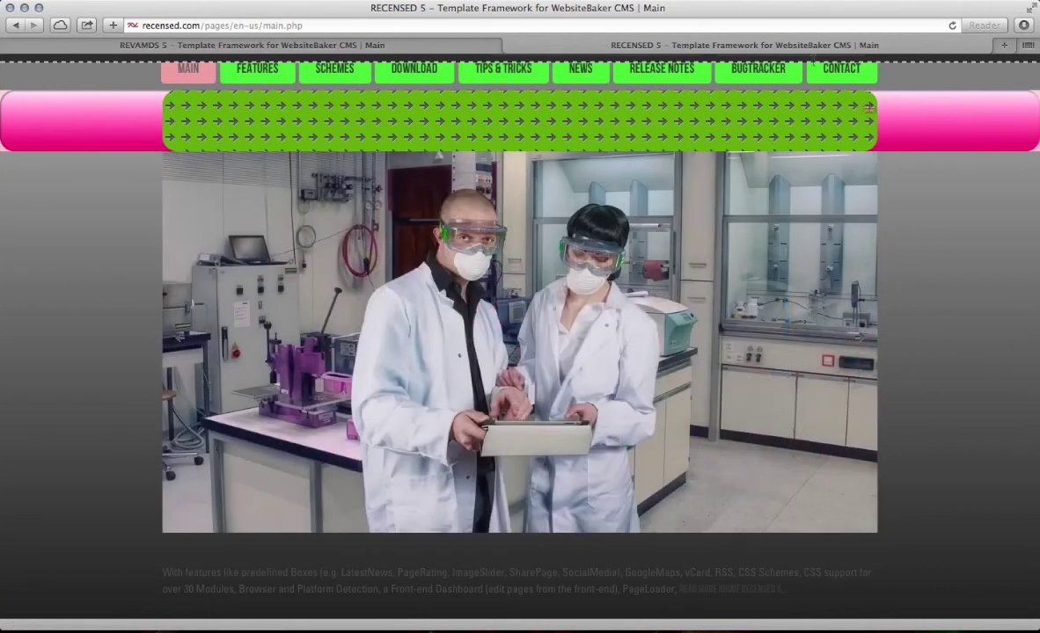
pyautogui.moveTo(655, 59)
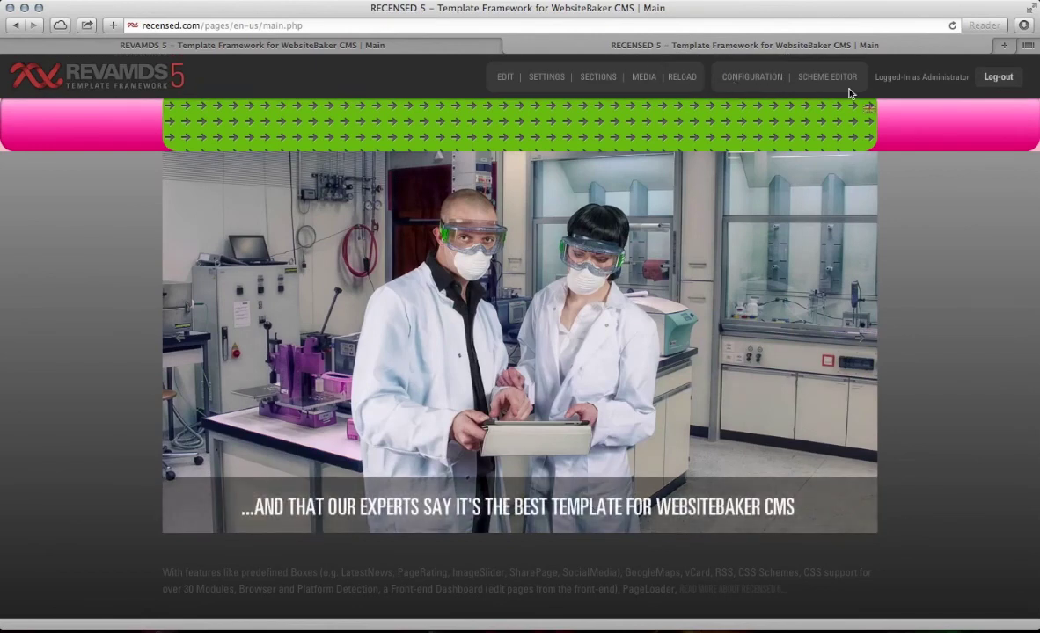
pyautogui.moveTo(756, 87)
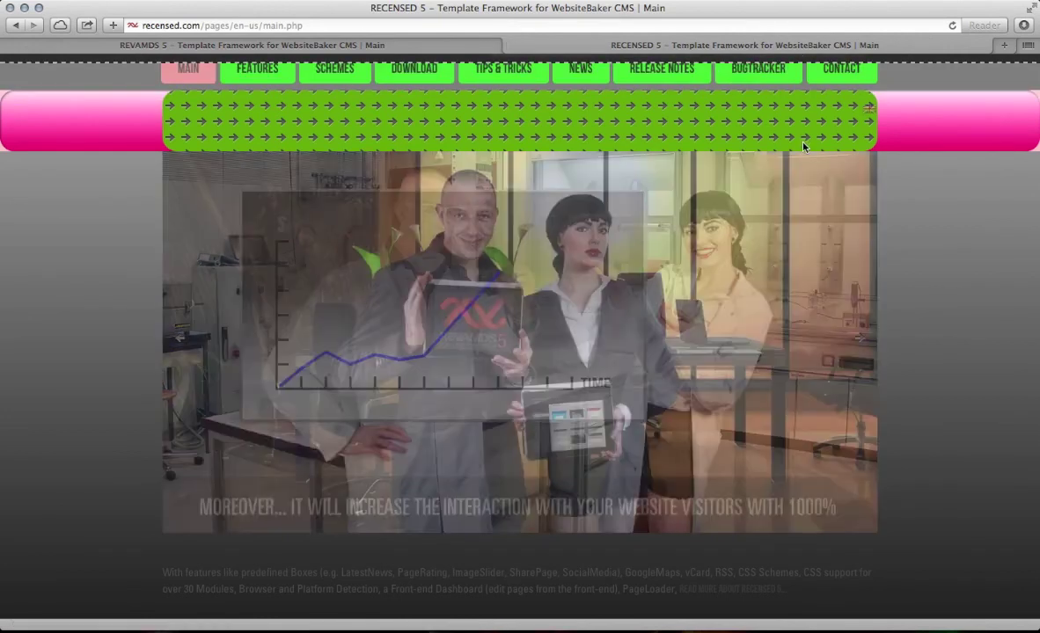
# Step: Switch to Coda and locate values.php and scheme.css in the server's revamds_5 RECENSED scheme folder
pyautogui.press('super+Tab')
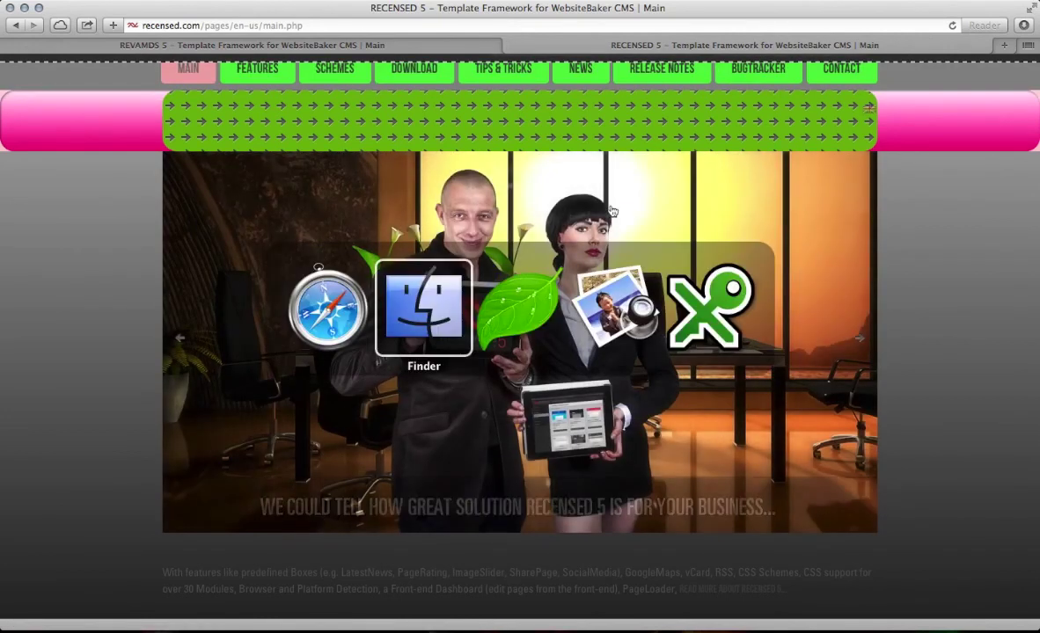
pyautogui.click(503, 311)
pyautogui.click(621, 363)
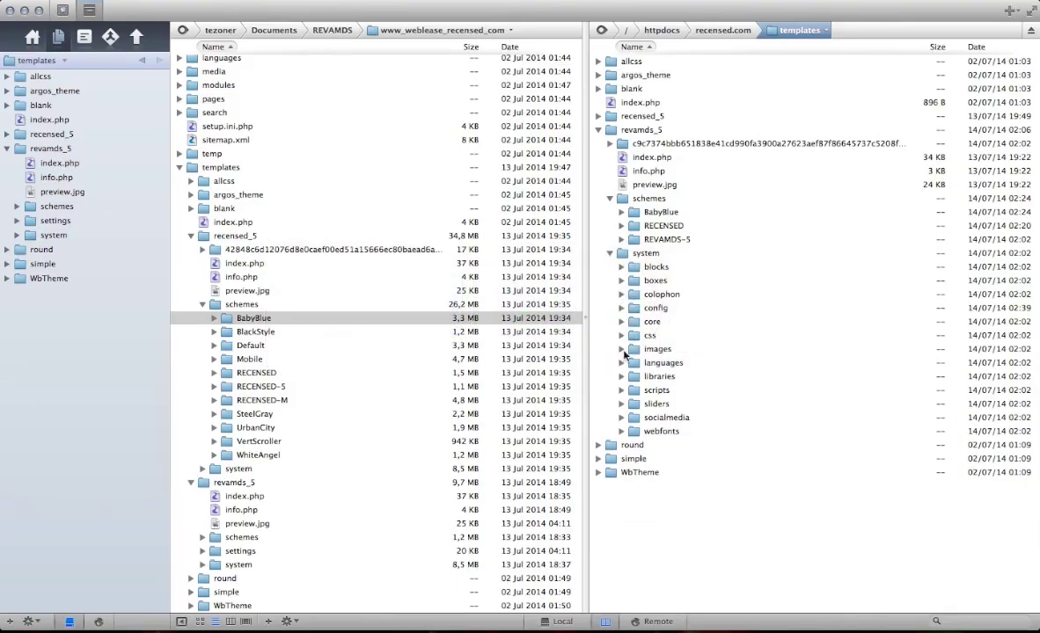
pyautogui.click(621, 226)
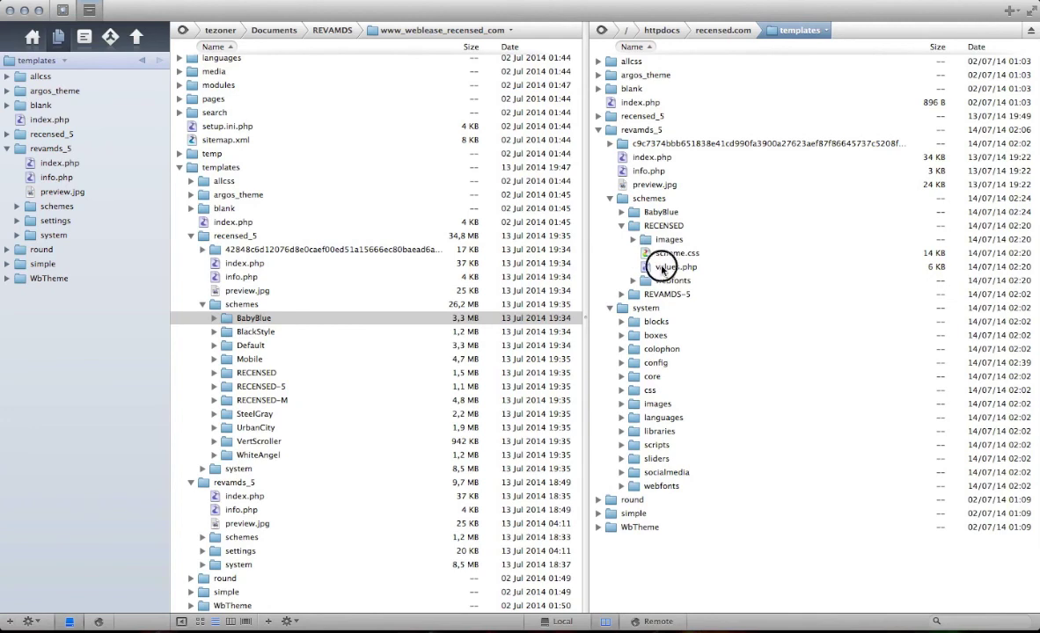
pyautogui.click(675, 268)
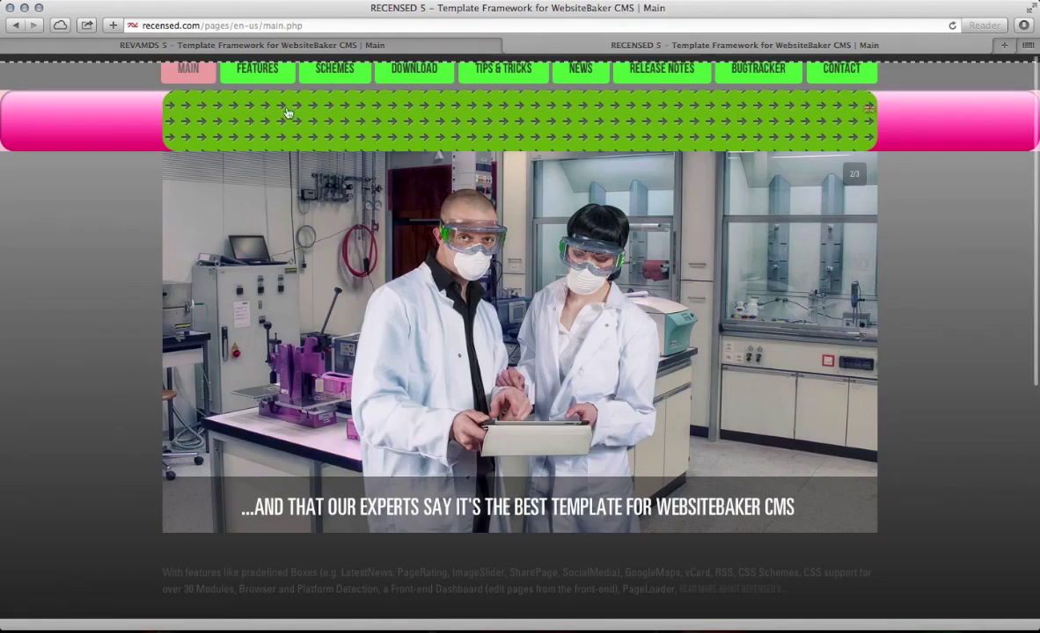
pyautogui.moveTo(257, 70)
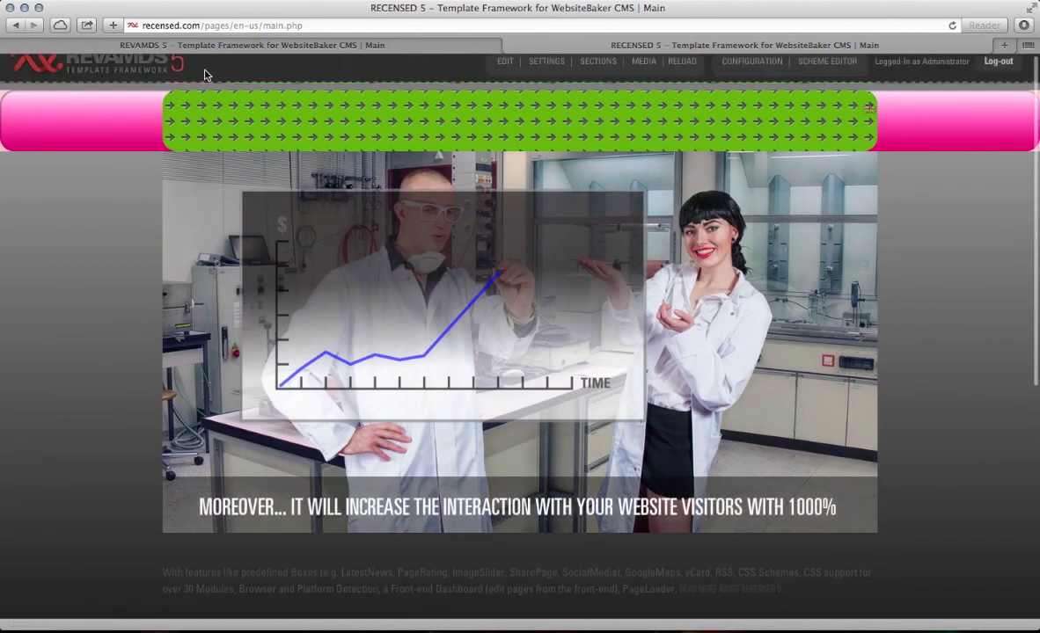
pyautogui.moveTo(228, 116)
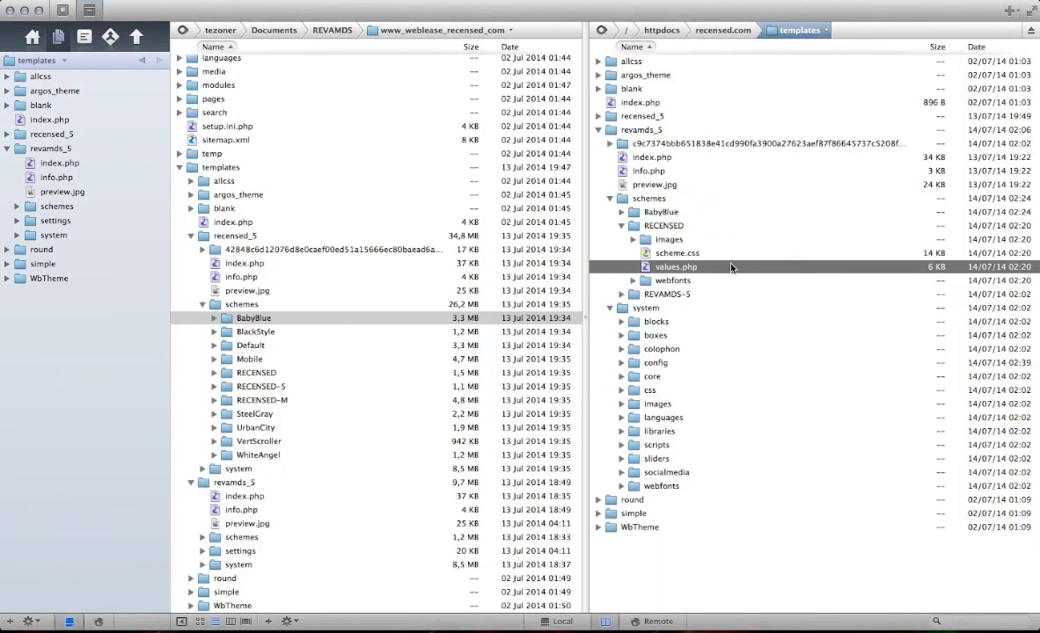
pyautogui.click(651, 254)
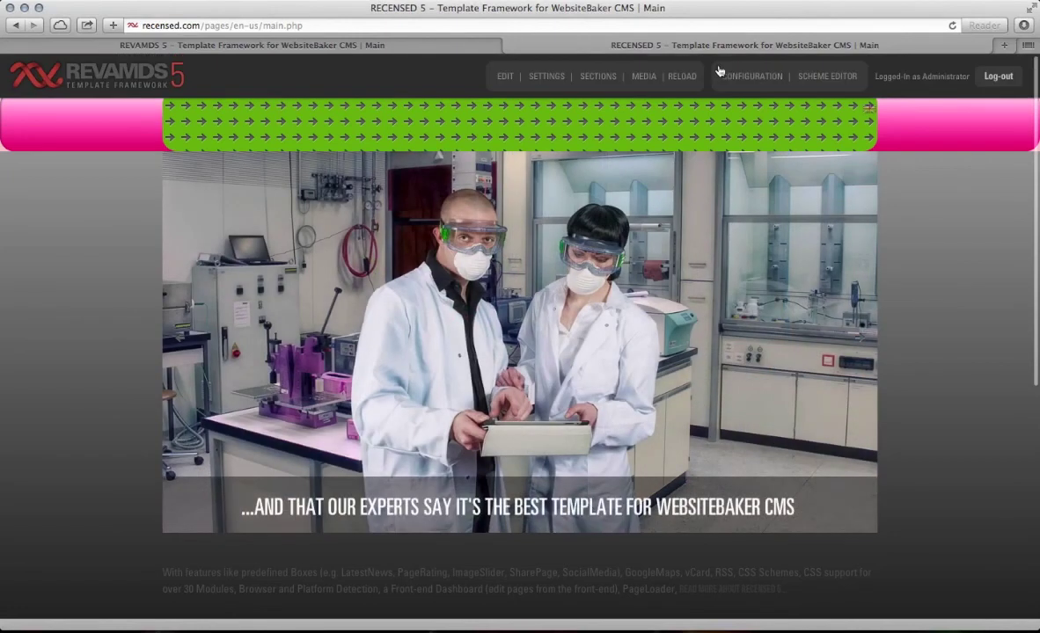
# Step: Reopen the scheme editor in Safari, open the RECENSED CSS classes for editing, and find the Layout section
pyautogui.click(813, 70)
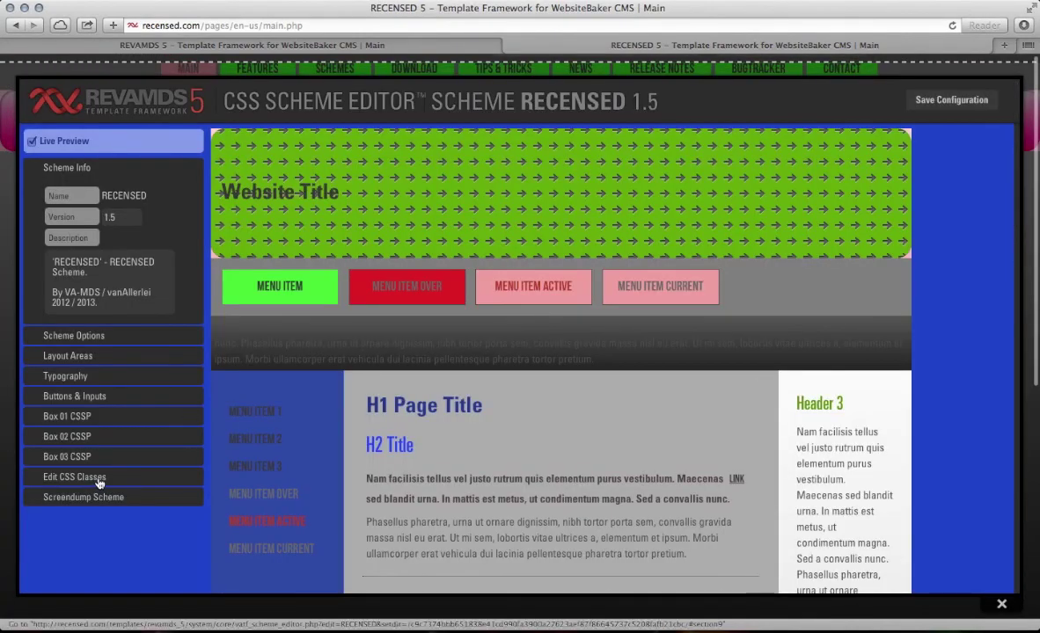
pyautogui.click(81, 479)
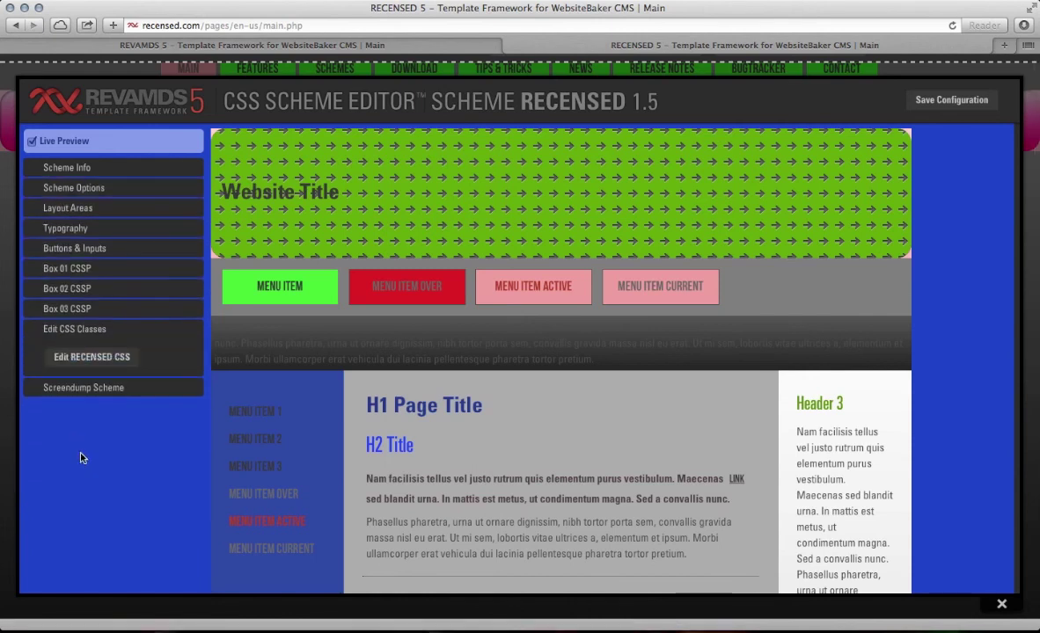
pyautogui.click(92, 359)
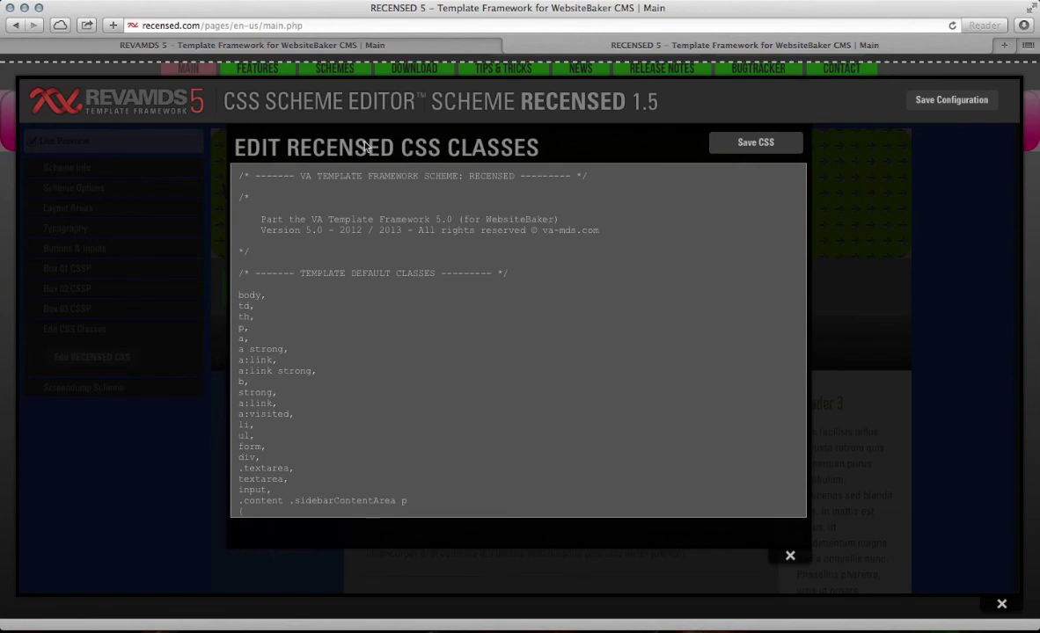
pyautogui.scroll(-10, 410, 315)
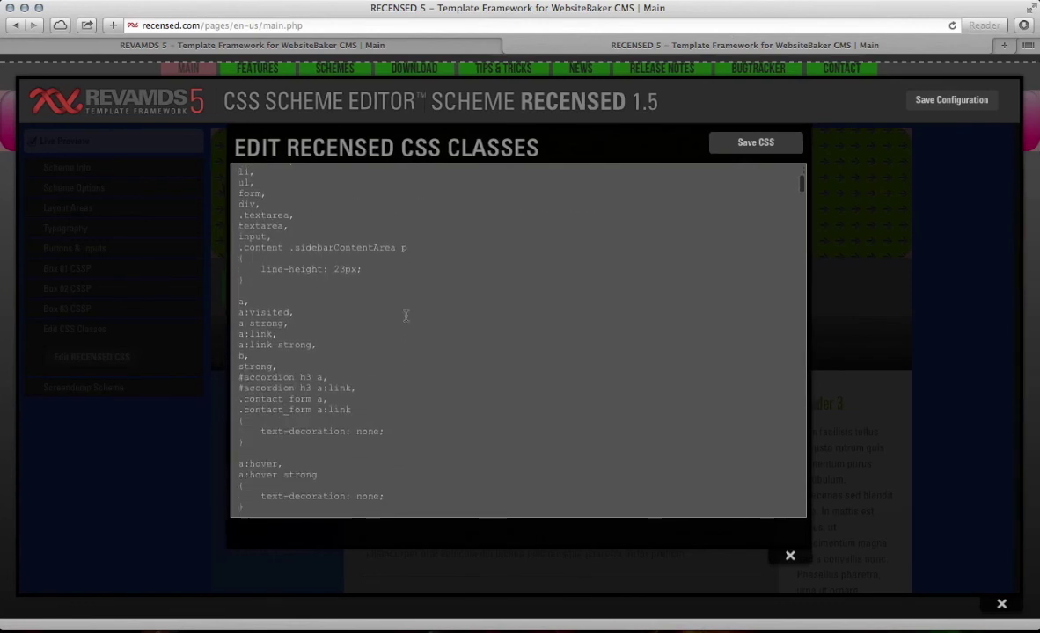
pyautogui.scroll(-15, 393, 311)
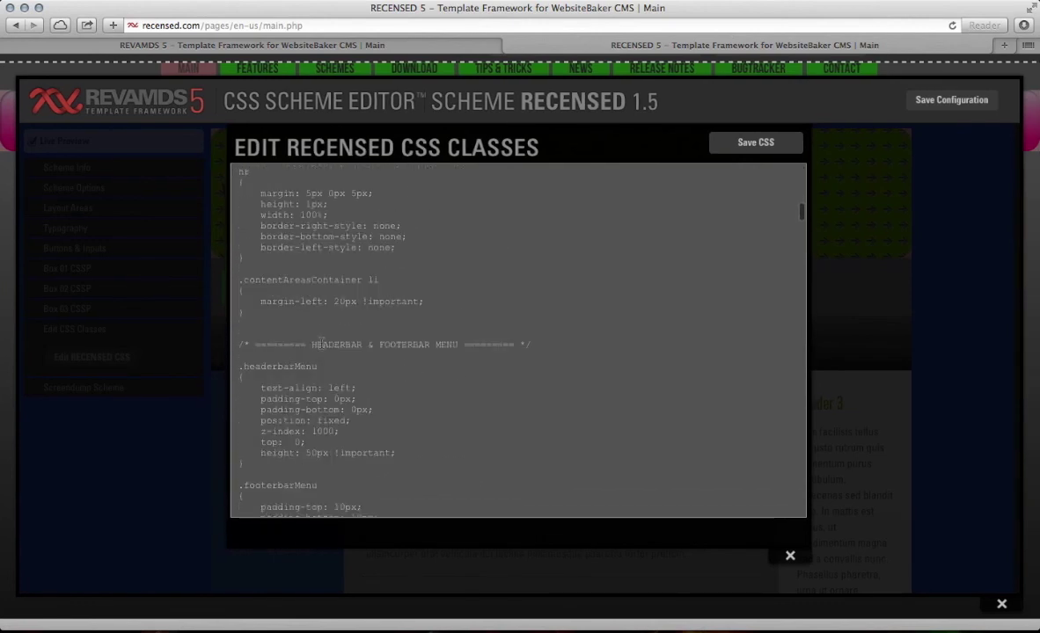
pyautogui.scroll(-10, 321, 343)
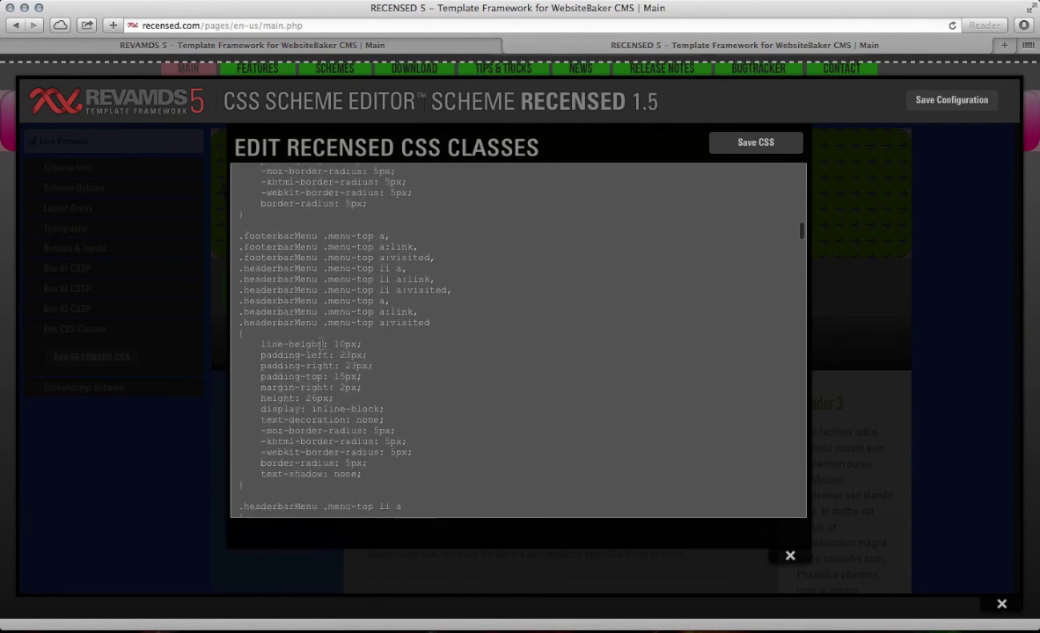
pyautogui.scroll(-10, 321, 343)
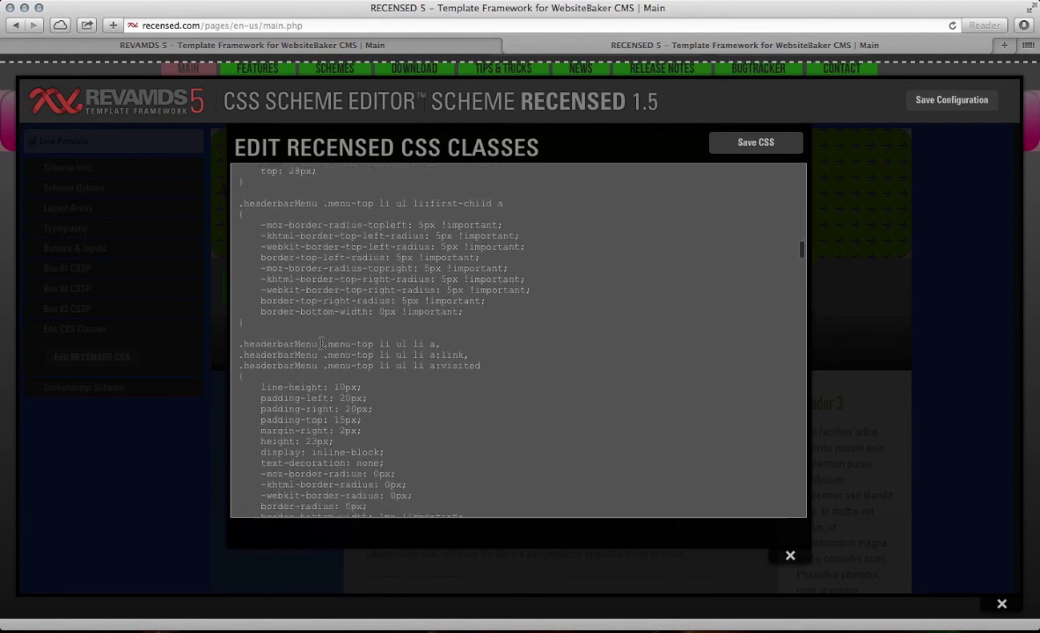
pyautogui.scroll(-10, 321, 343)
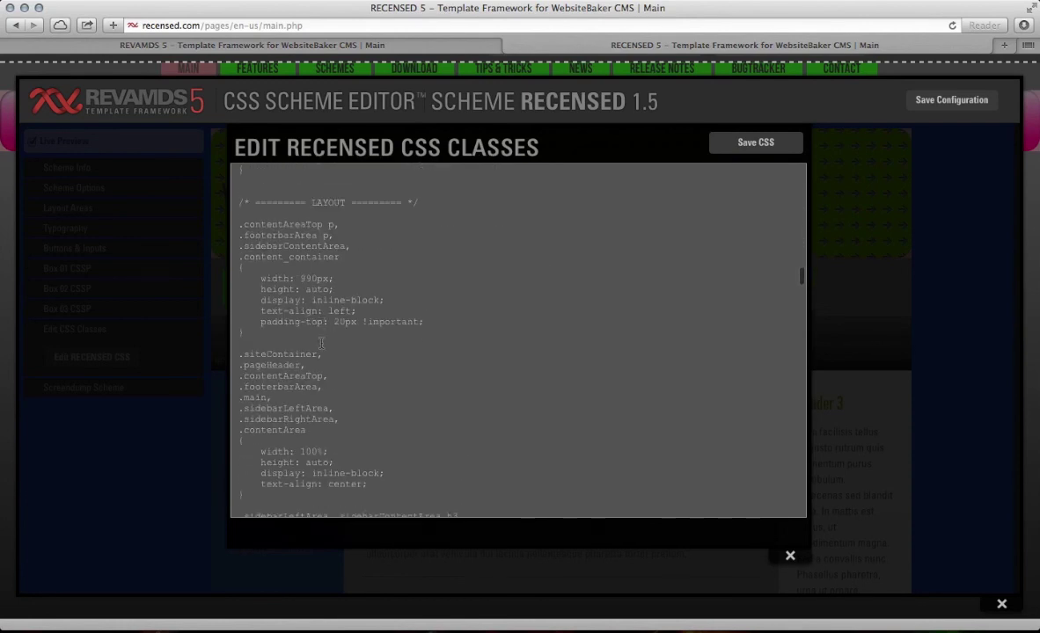
# Step: Examine the width and alignment rules in the CSS Layout section and save the RECENSED CSS
pyautogui.moveTo(271, 281); pyautogui.dragTo(324, 302)
pyautogui.press('Down')
pyautogui.moveTo(242, 224); pyautogui.dragTo(243, 247)
pyautogui.scroll(-5, 263, 204)
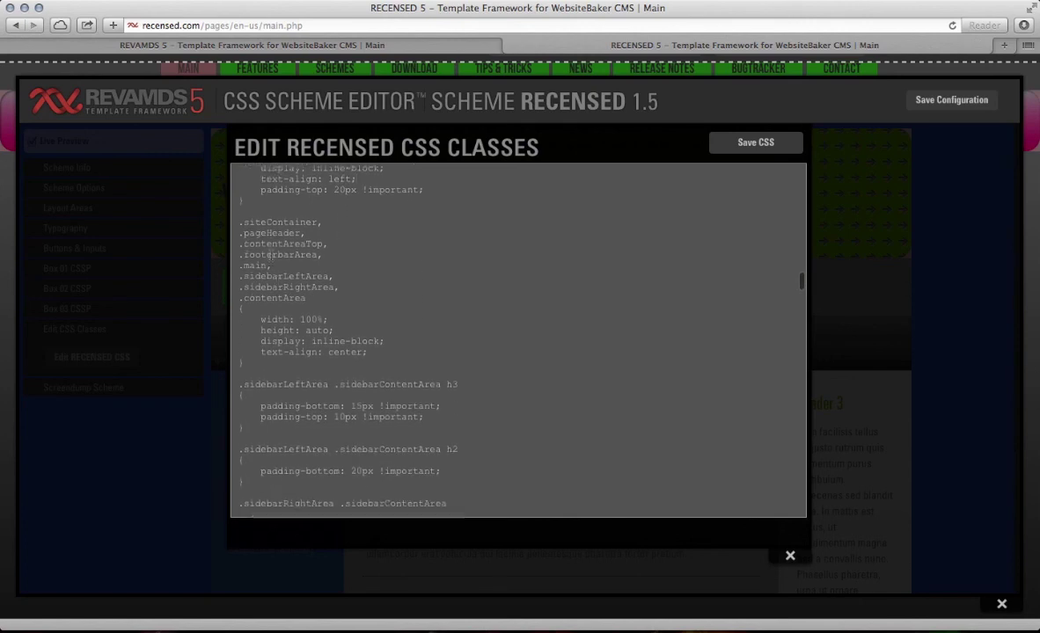
pyautogui.moveTo(264, 204); pyautogui.dragTo(339, 311)
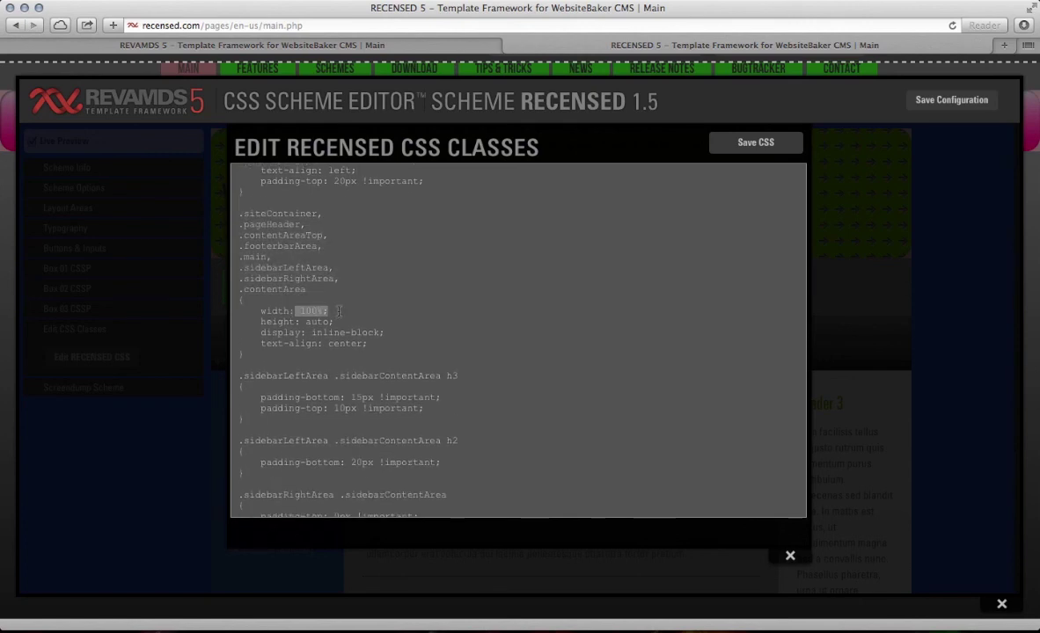
pyautogui.scroll(-15, 376, 343)
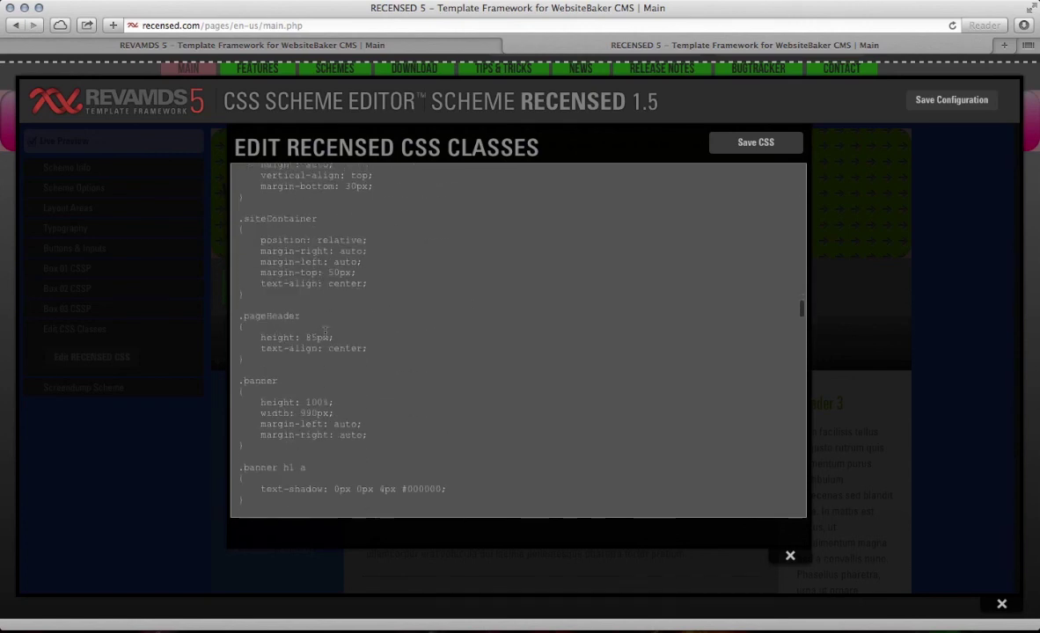
pyautogui.scroll(2, 325, 335)
pyautogui.click(322, 310)
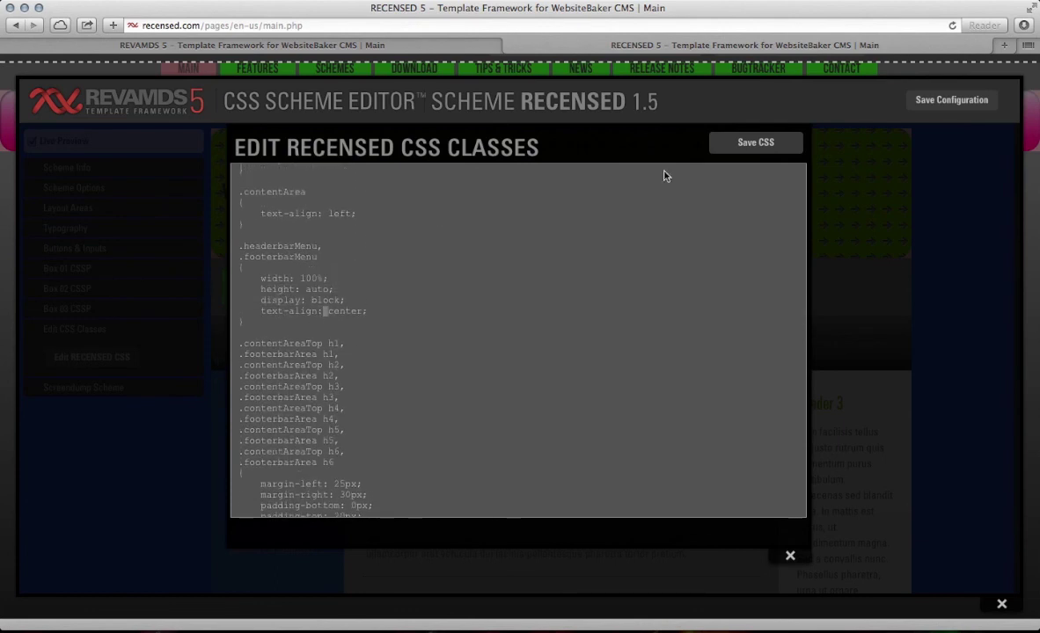
pyautogui.click(756, 150)
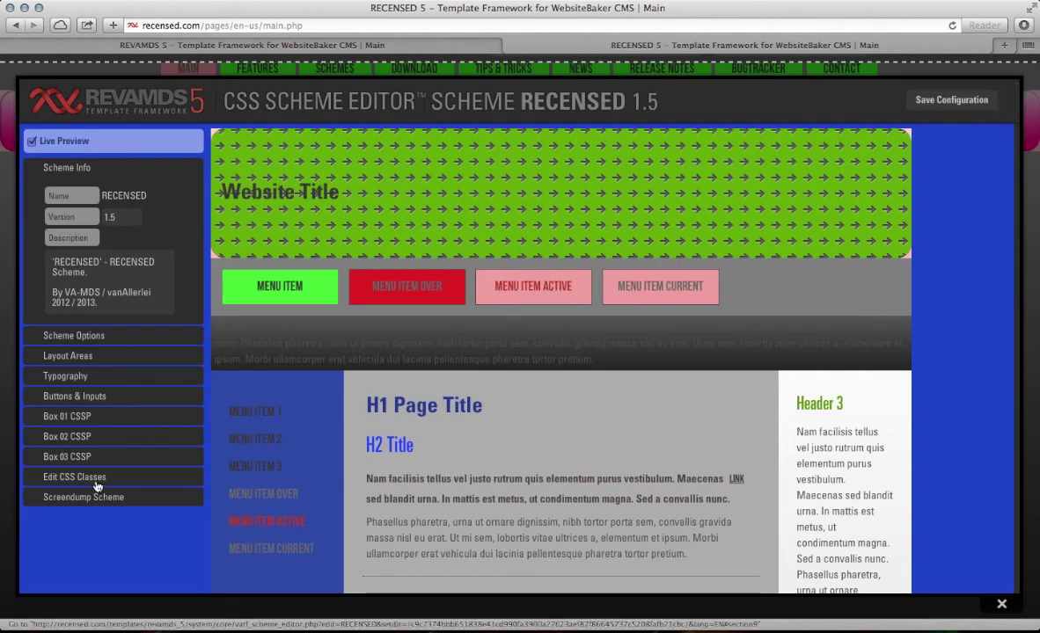
pyautogui.click(99, 482)
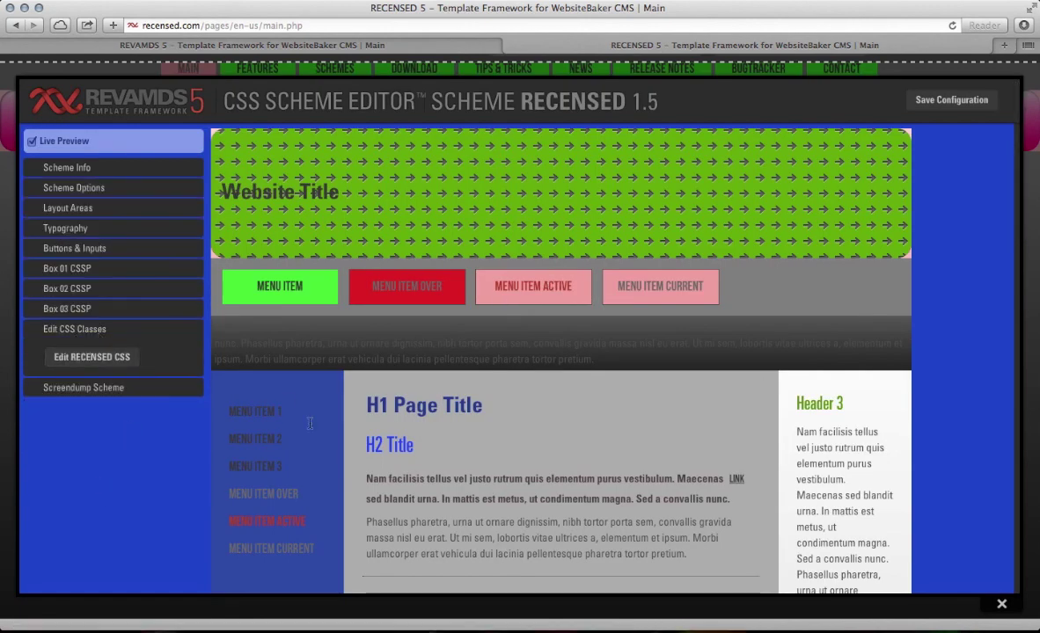
# Step: Switch to Coda and upload values.php from the local recensed_5 RECENSED scheme to the server's RECENSED scheme folder
pyautogui.press('super+Tab')
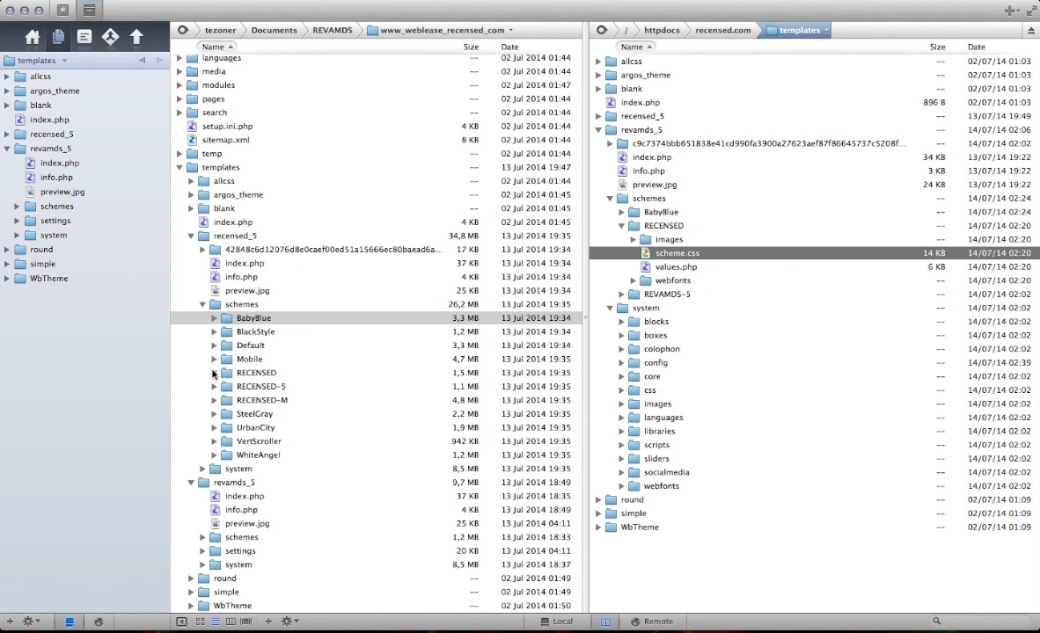
pyautogui.click(214, 373)
pyautogui.moveTo(236, 417); pyautogui.dragTo(669, 233)
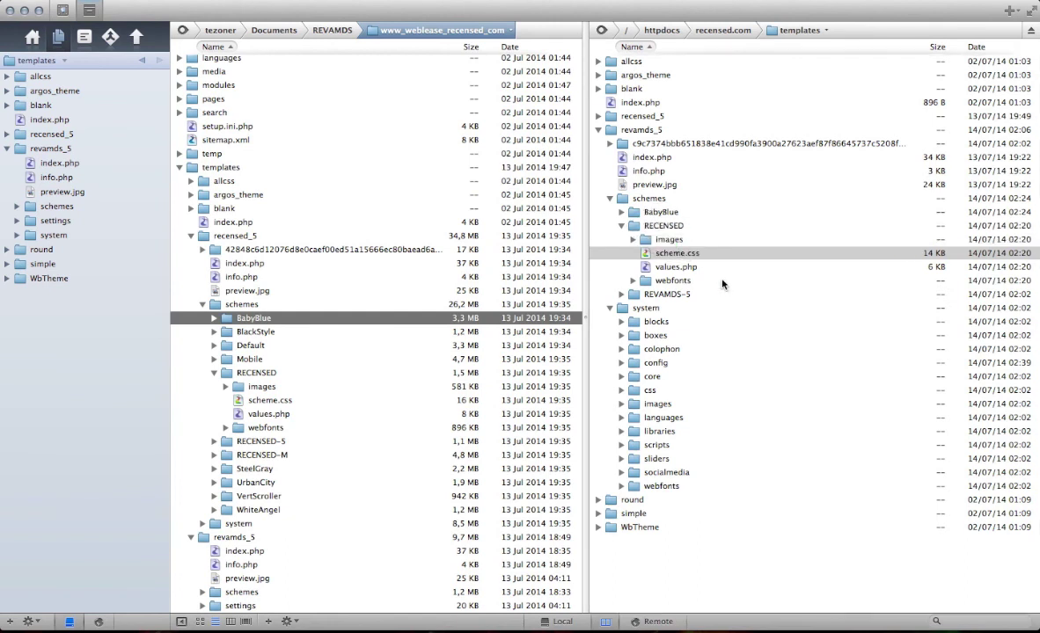
# Step: Return to Safari, close the scheme editor, and check the header and menu on the main page
pyautogui.press('super+Tab')
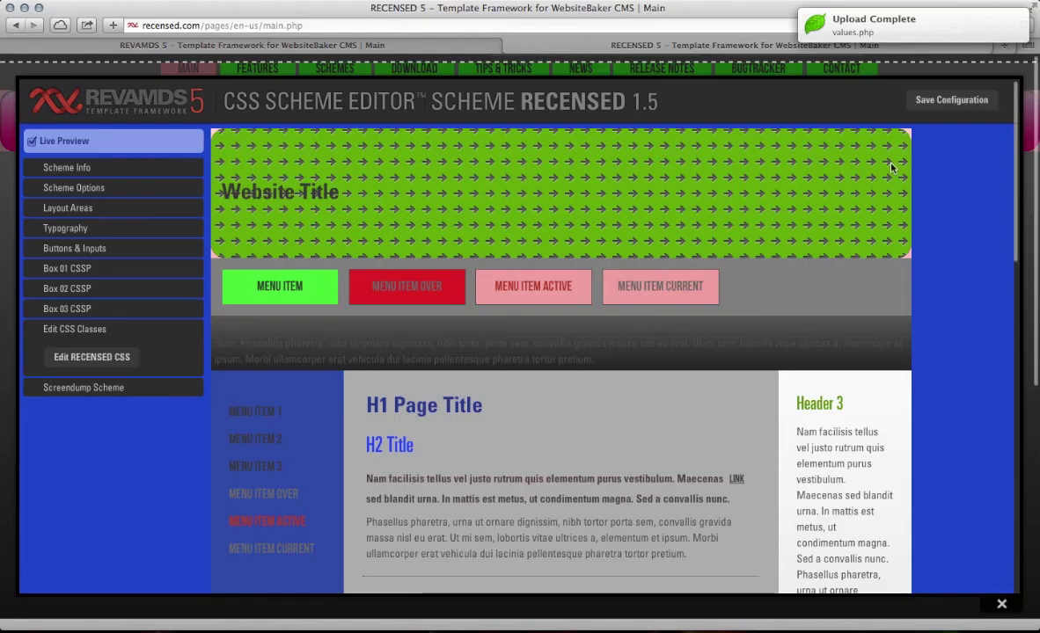
pyautogui.click(1002, 607)
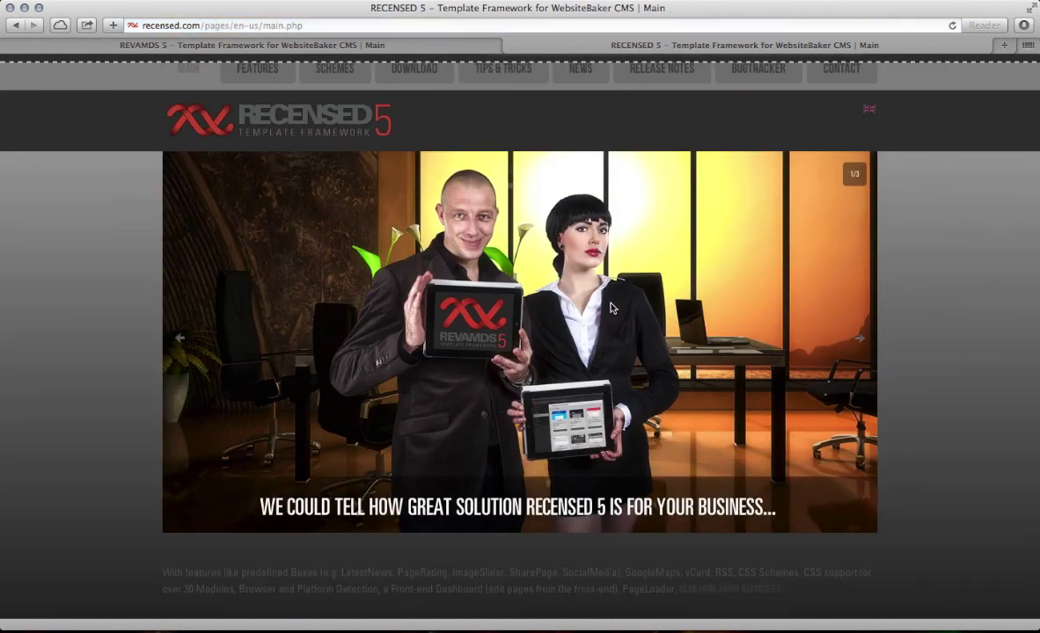
pyautogui.scroll(-5, 620, 329)
pyautogui.scroll(5, 619, 330)
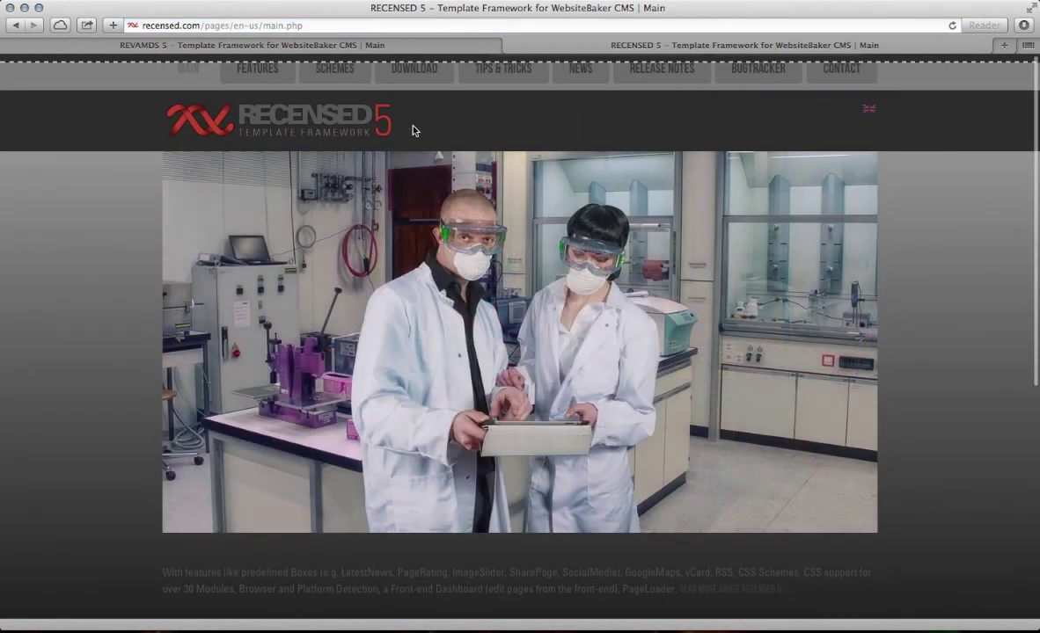